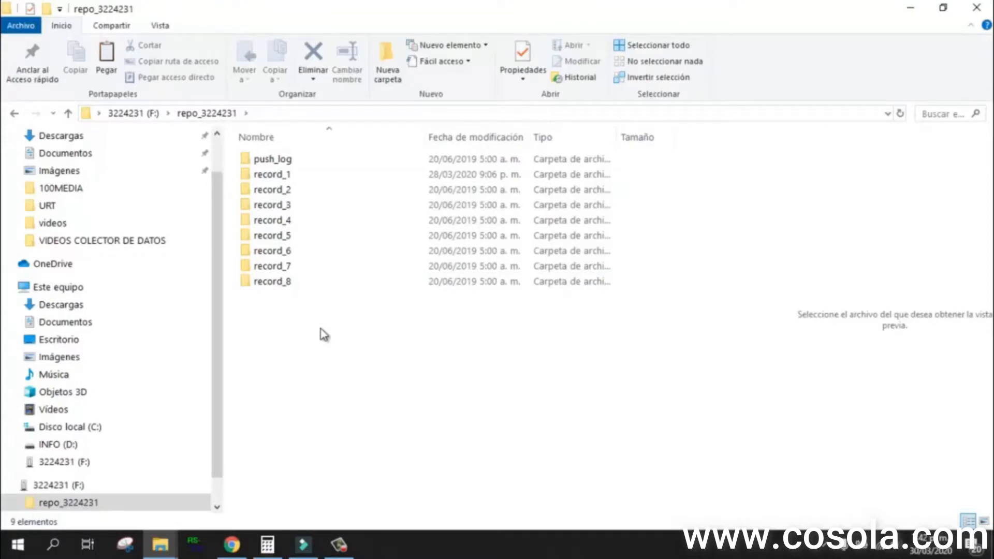
- Check the hcn folder inside record_1 > 20200328 for the recorded HCN file, and return to record_1
double_click(276, 177)
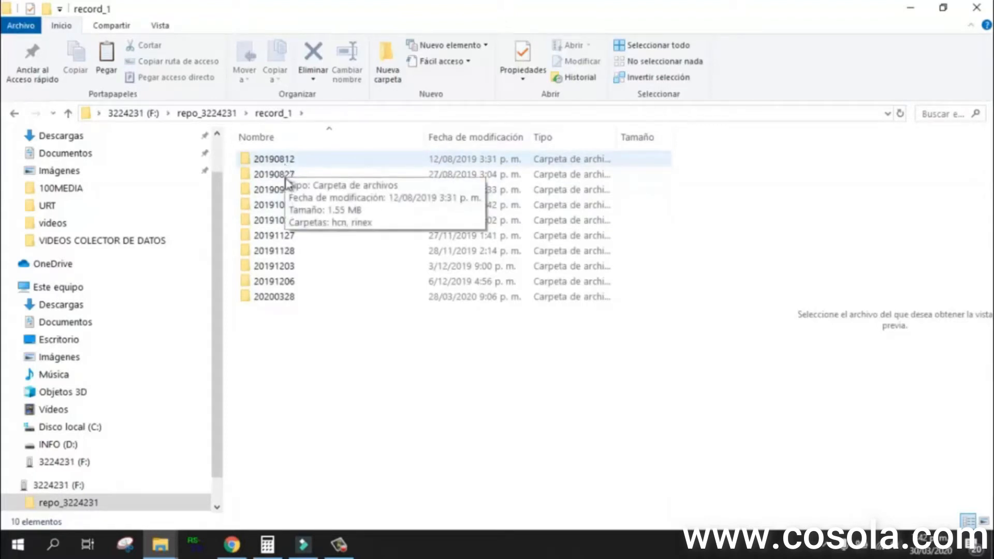
double_click(269, 305)
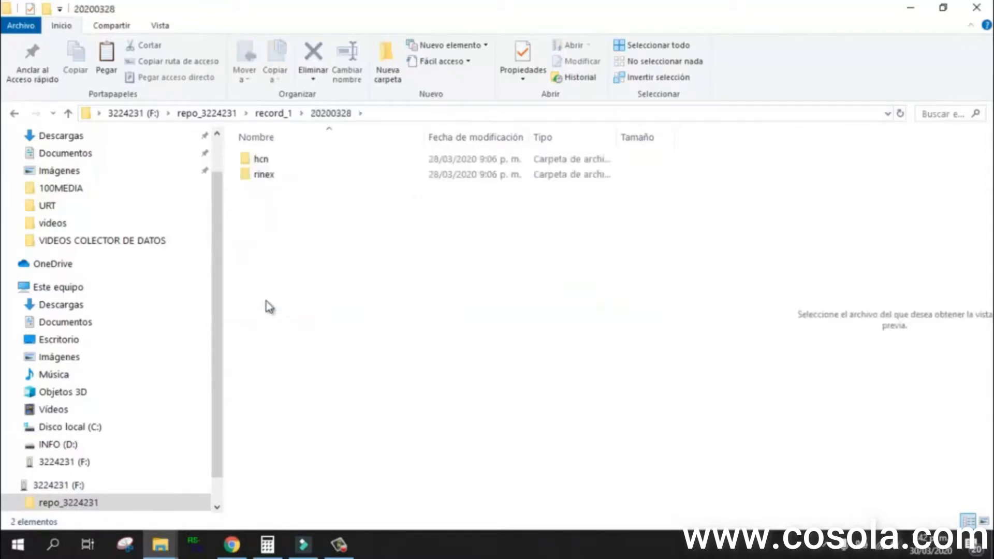
double_click(258, 162)
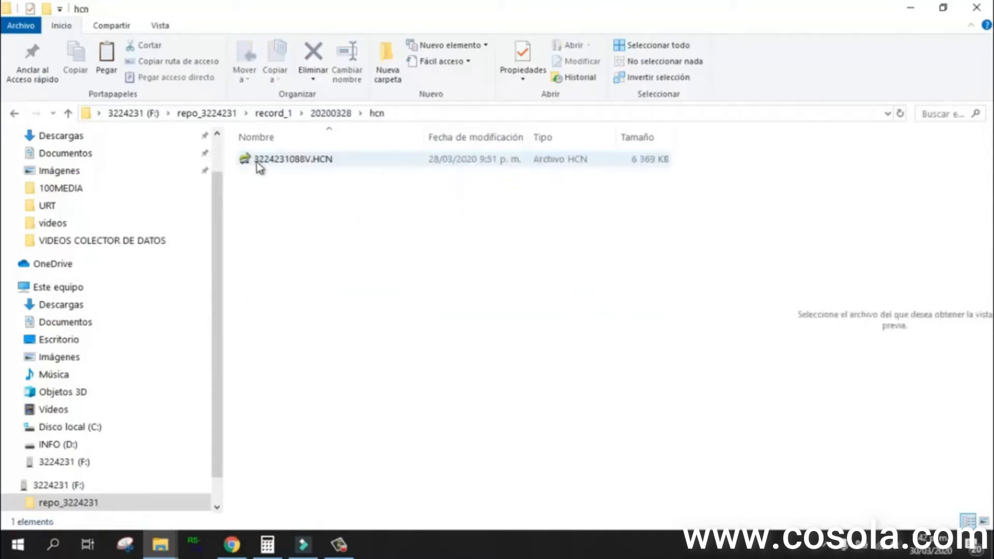
left_click(15, 115)
left_click(15, 114)
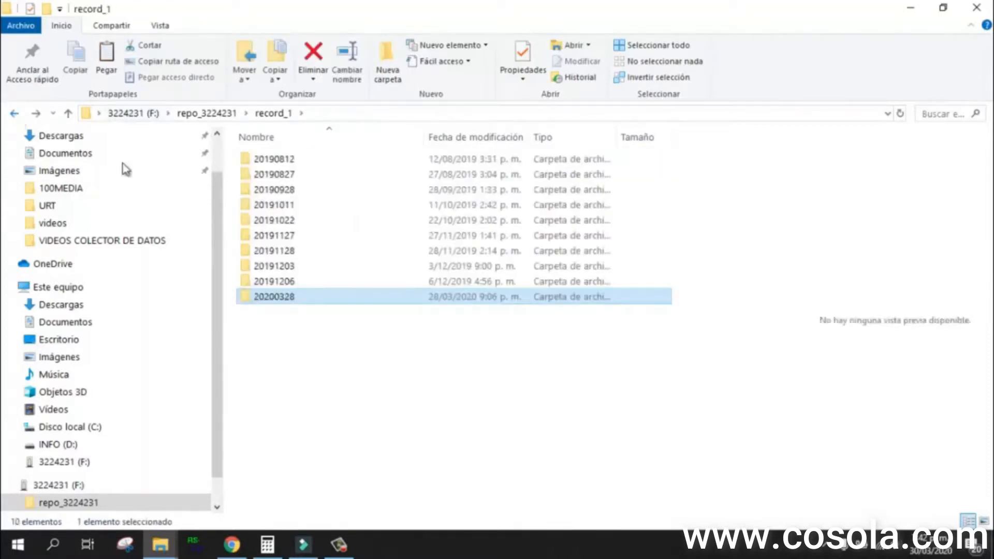
- Copy the 20200328 folder from record_1 and minimize the window to show the desktop
right_click(281, 301)
left_click(326, 425)
left_click(910, 8)
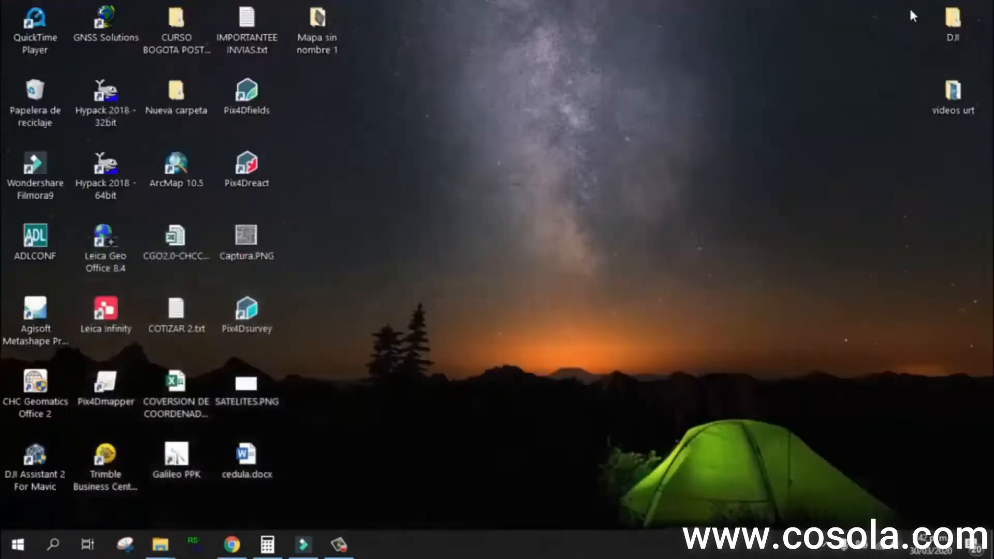
- Create a new folder on the desktop named DATOS DE CAMPO URT
right_click(567, 133)
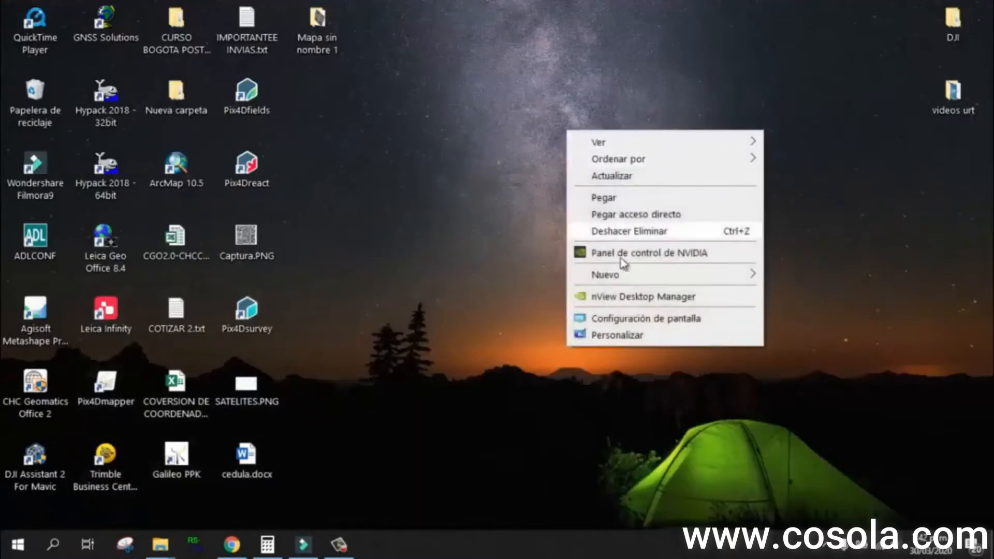
mouse_move(619, 278)
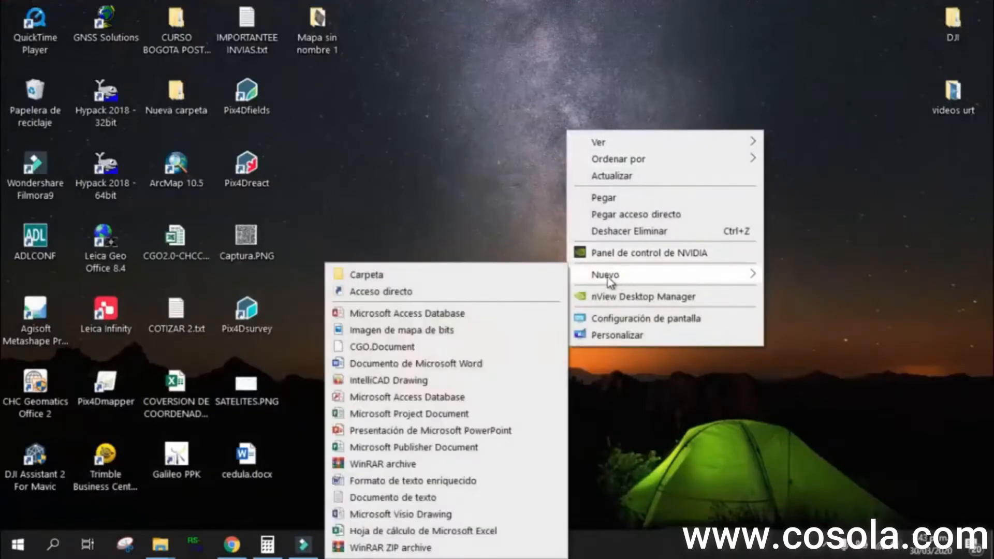
left_click(526, 279)
type("da")
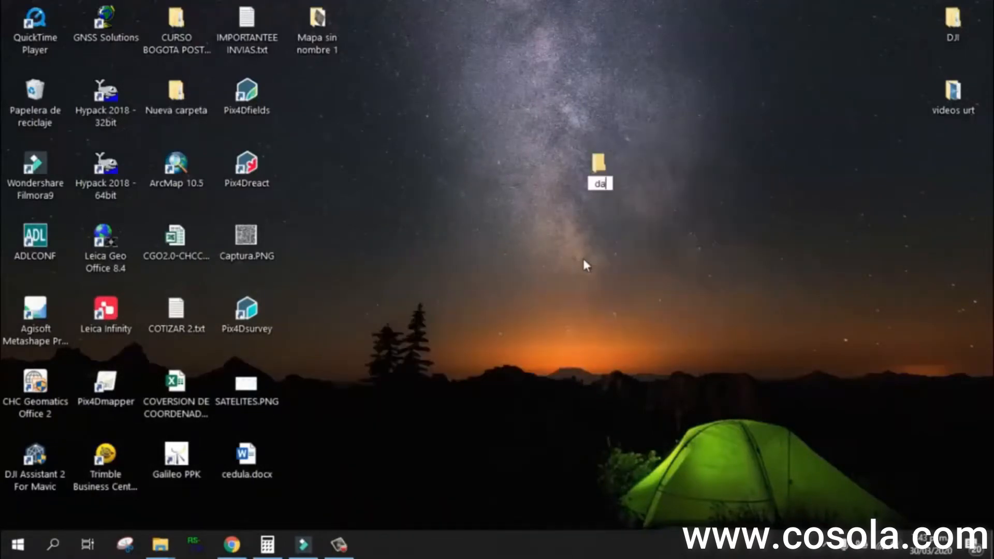
type("tos utr")
key("BackSpace")
key("BackSpace")
key("BackSpace")
key("BackSpace")
key("BackSpace")
key("BackSpace")
key("BackSpace")
key("BackSpace")
key("BackSpace")
type("DATOS DE CAMPO ")
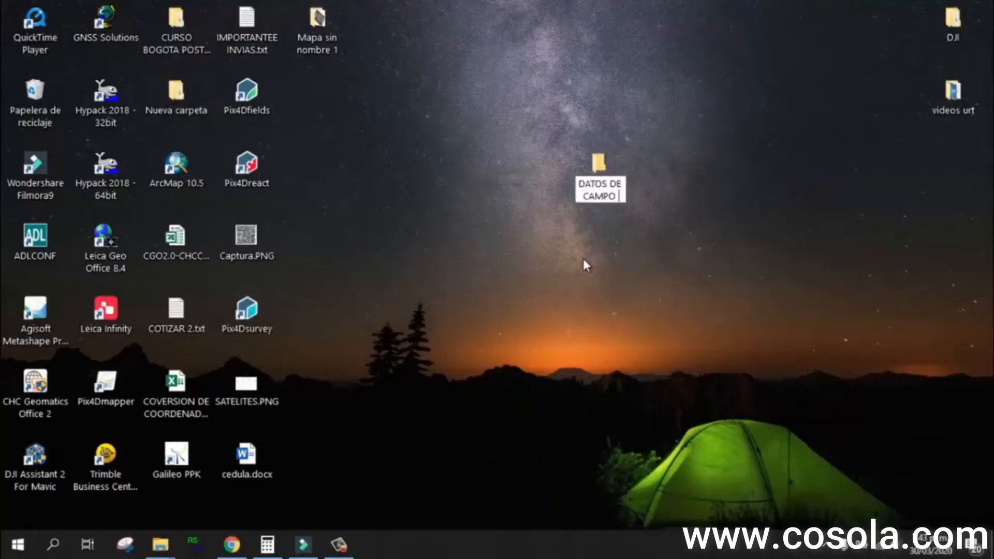
type("URT")
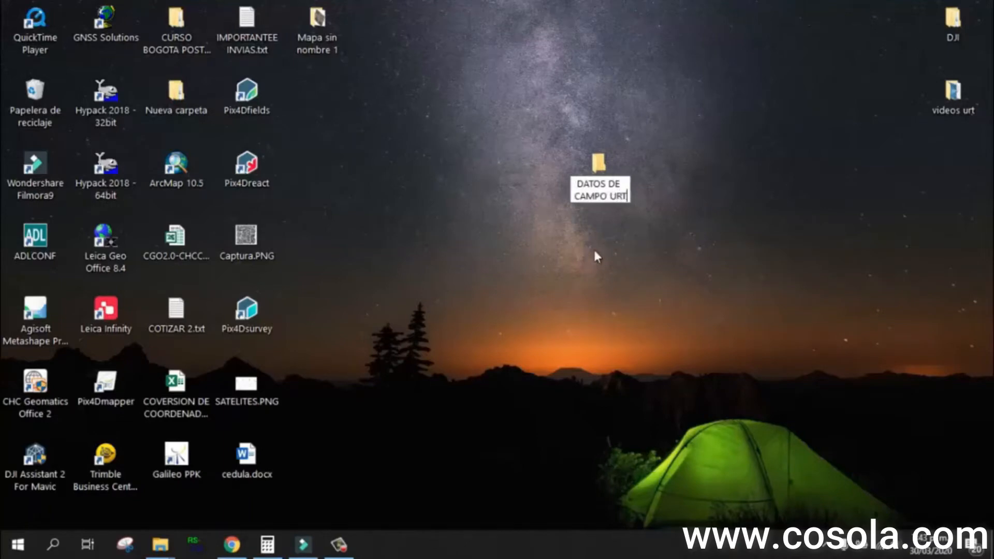
key("Return")
- Create a subfolder named BASE inside the DATOS DE CAMPO URT folder
double_click(599, 170)
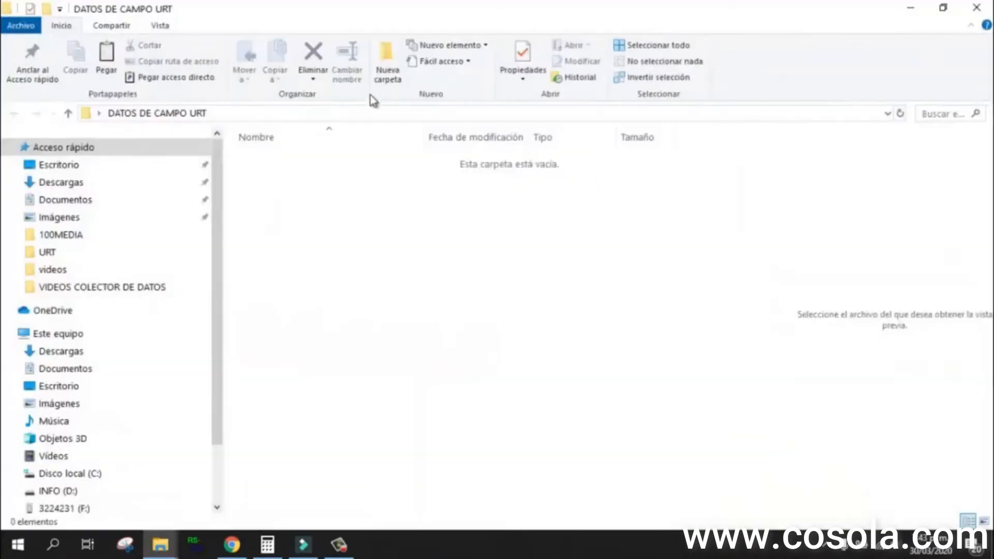
left_click(389, 77)
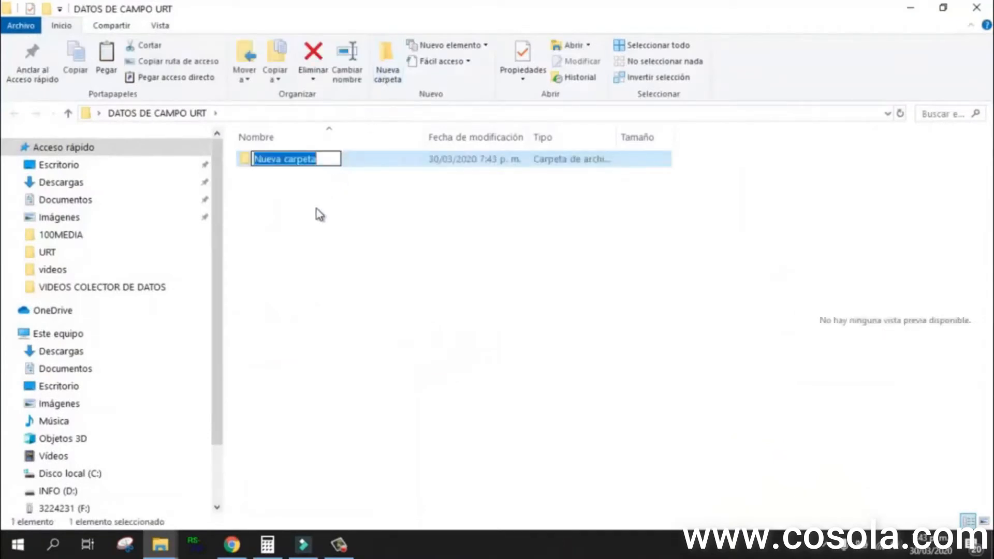
type("BASE")
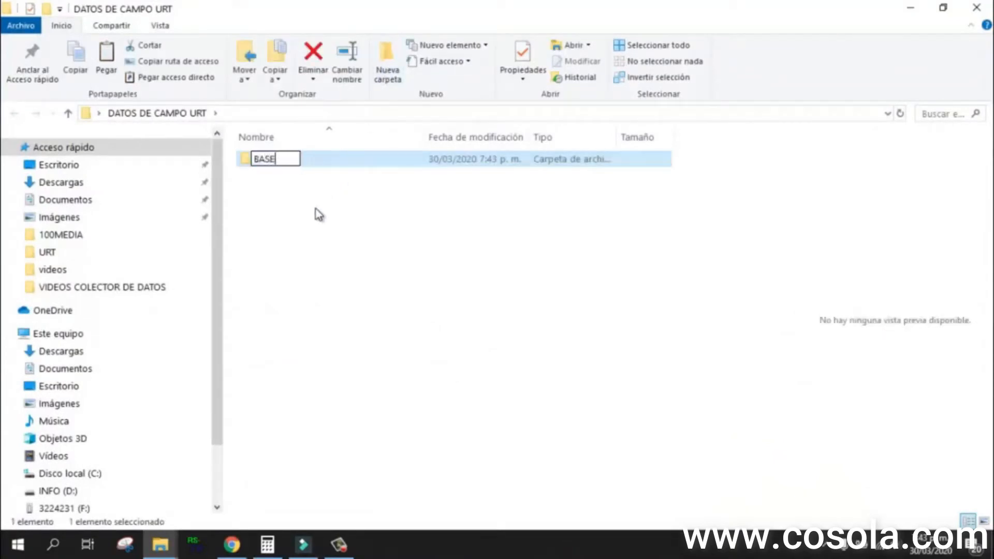
key("Return")
- Paste the copied 20200328 folder into BASE and minimize the window
double_click(248, 163)
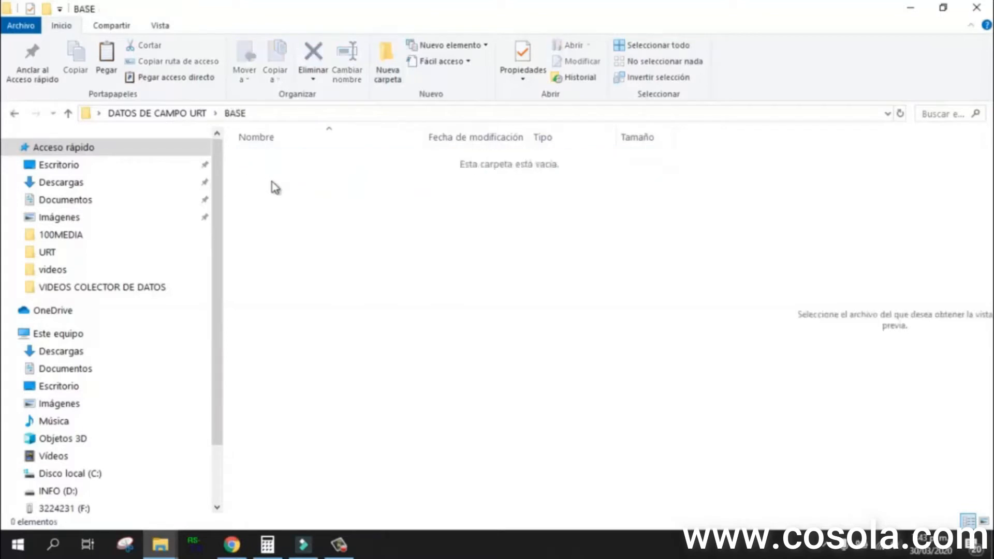
key("ctrl+v")
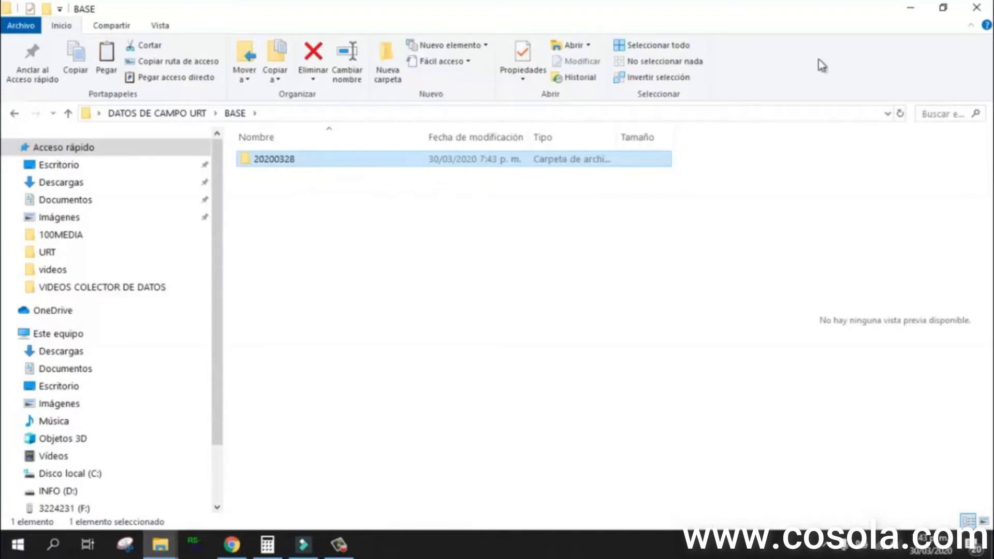
left_click(911, 8)
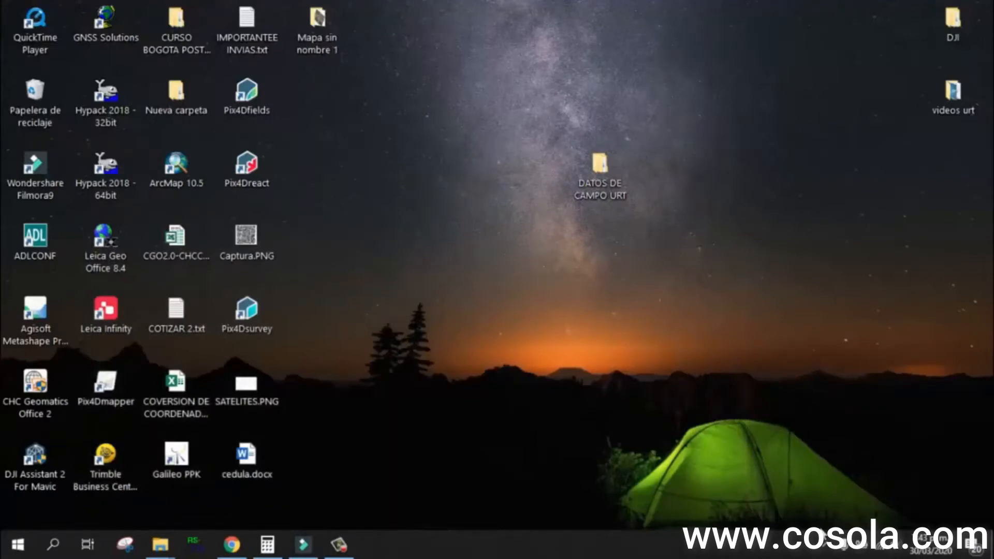
- Safely eject the connected receiver's USB drive from the system tray
left_click(827, 543)
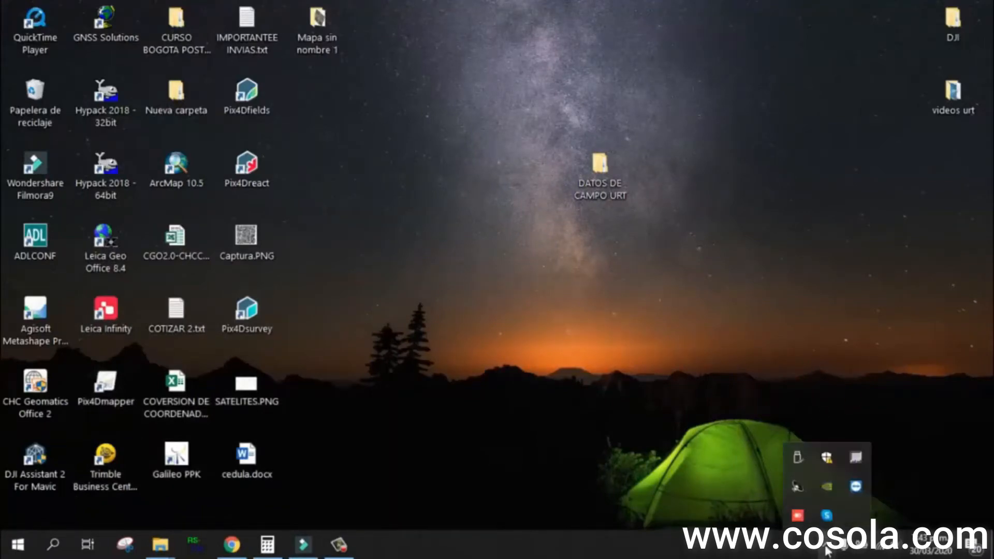
left_click(796, 462)
left_click(823, 494)
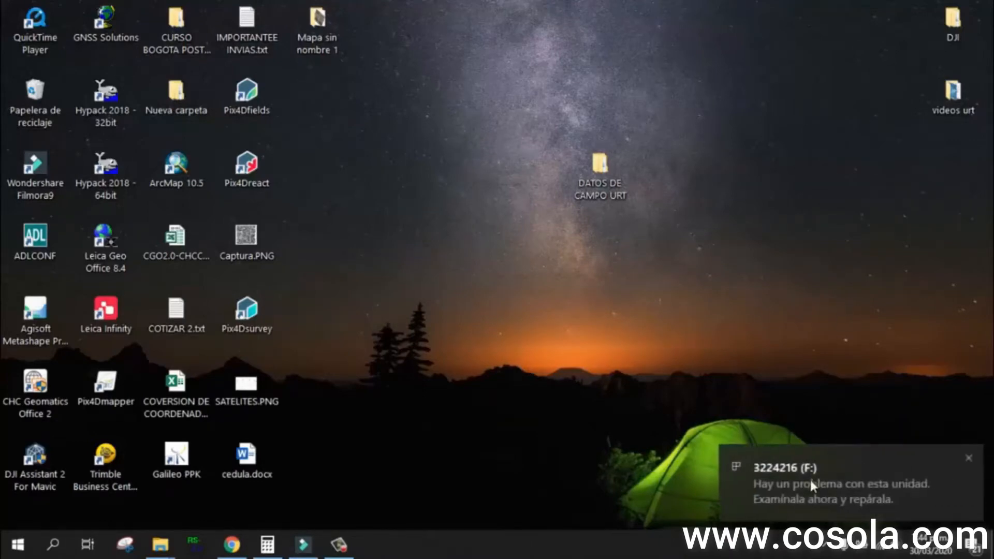
- Run the error check and repair on the newly connected 3224216 (F:) drive and close the result
left_click(809, 478)
left_click(468, 278)
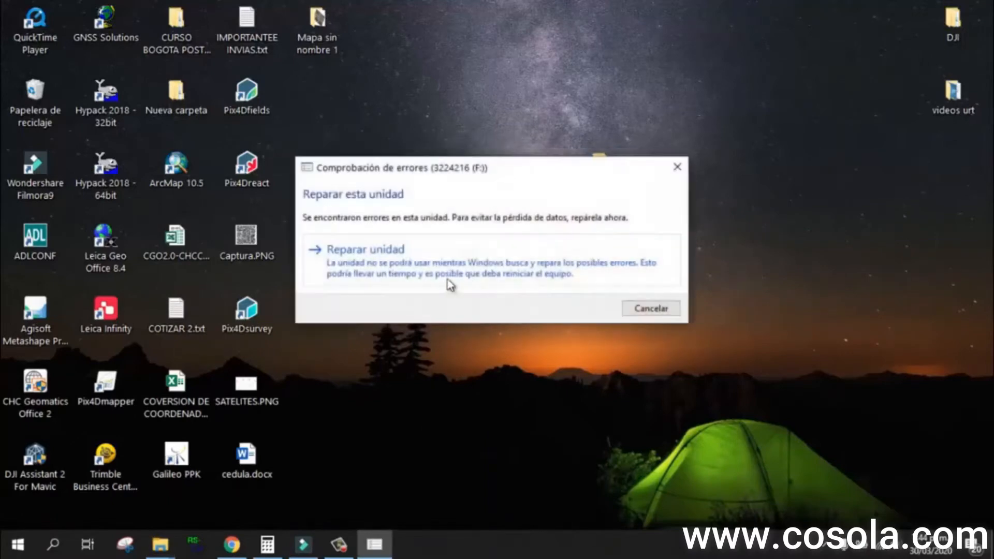
left_click(378, 268)
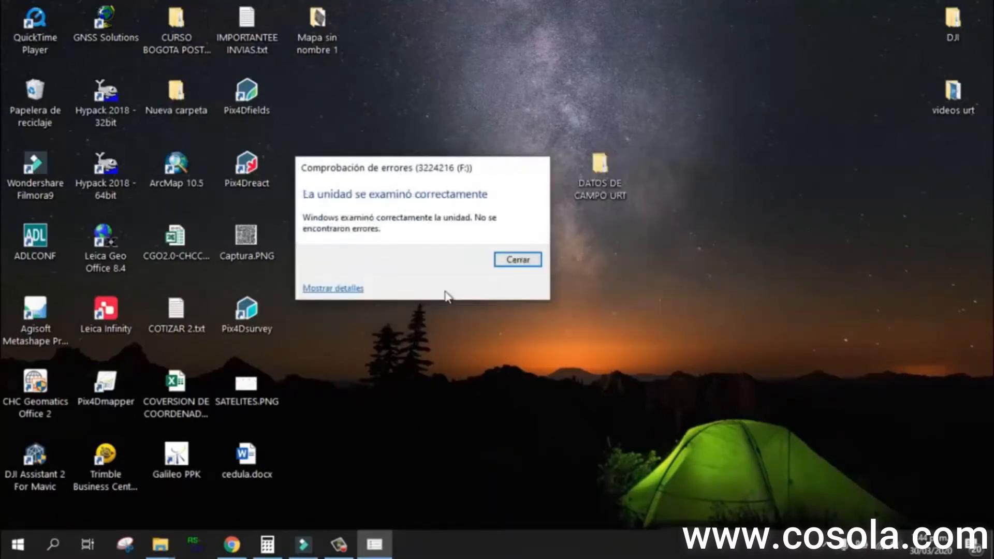
left_click(514, 262)
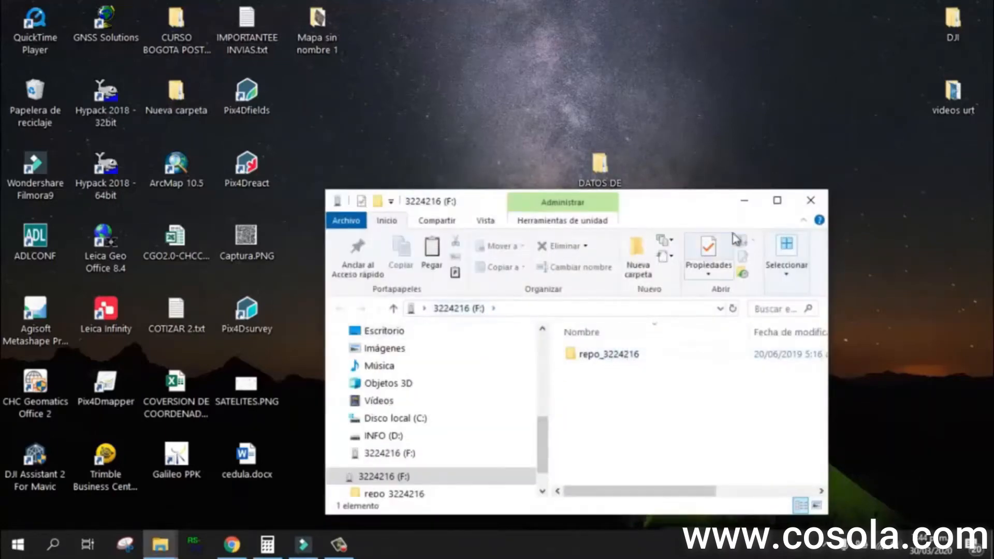
- Maximize the 3224216 drive window, open repo_3224216 > record_1 and select the 20200328 folder
left_click(777, 201)
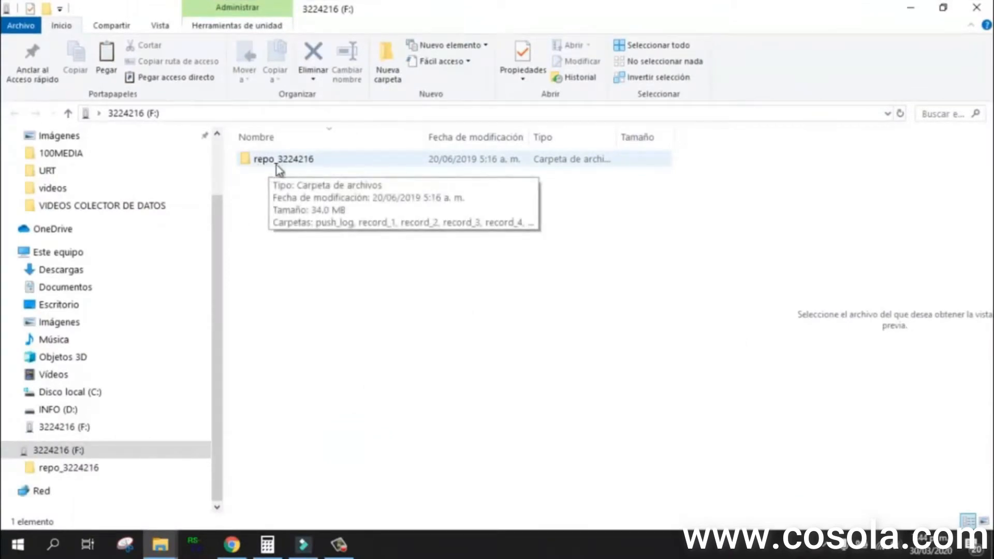
double_click(311, 164)
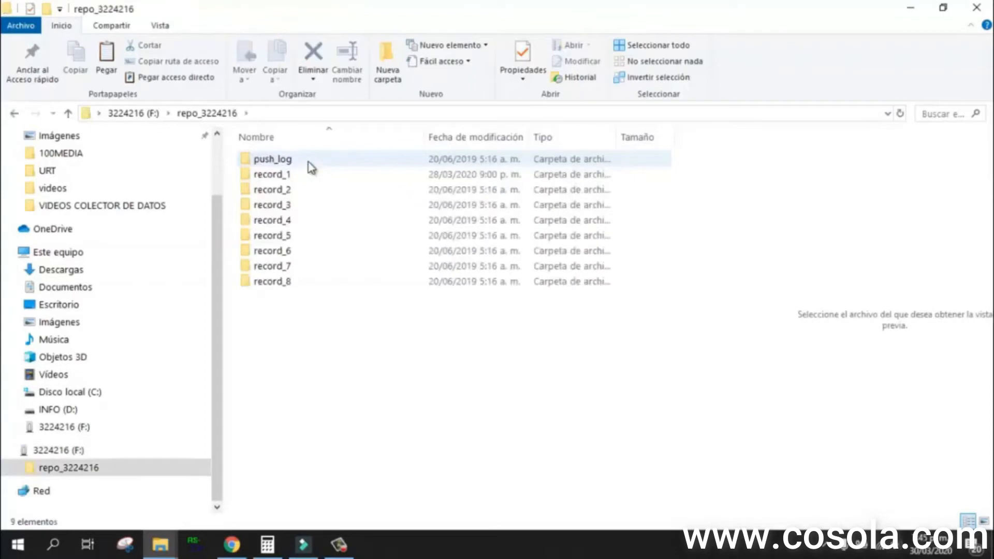
double_click(276, 178)
left_click(279, 195)
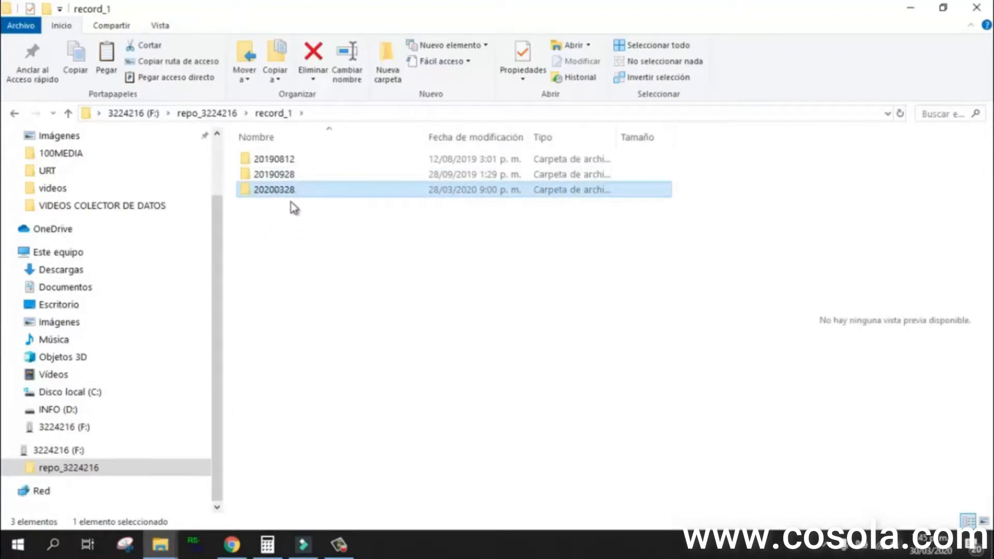
mouse_move(294, 197)
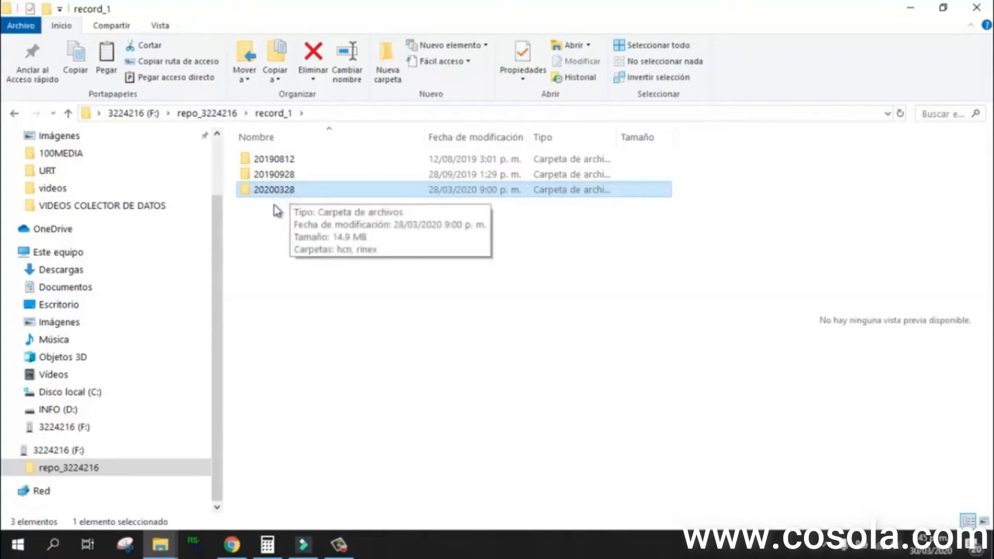
- Inspect the hcn and rinex subfolders of 20200328 on the 3224216 drive
double_click(280, 191)
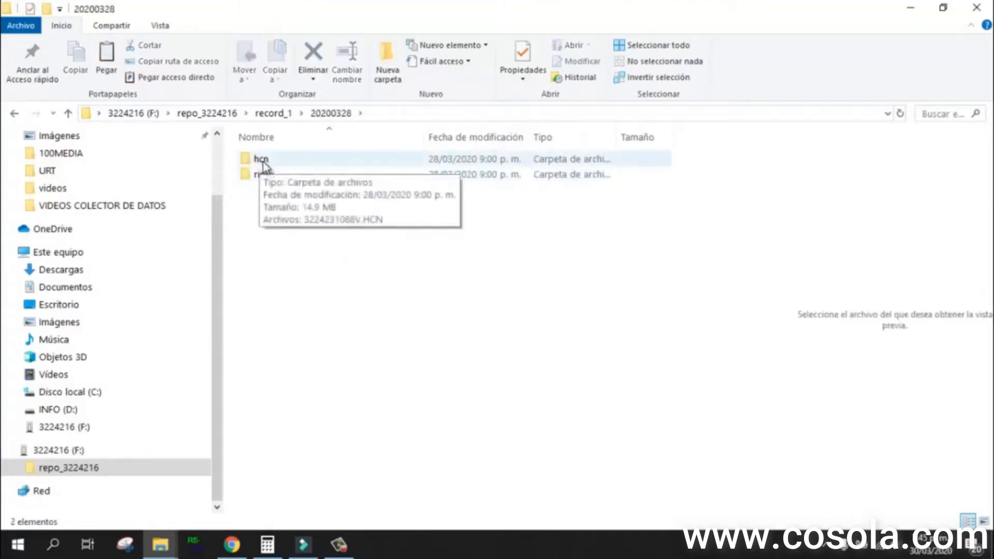
double_click(263, 162)
left_click(325, 115)
double_click(262, 175)
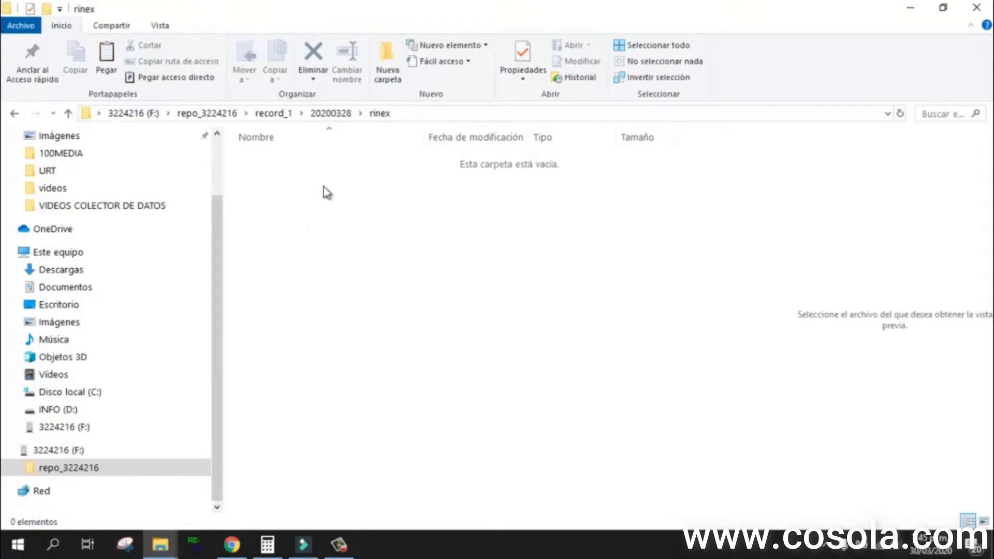
left_click(329, 115)
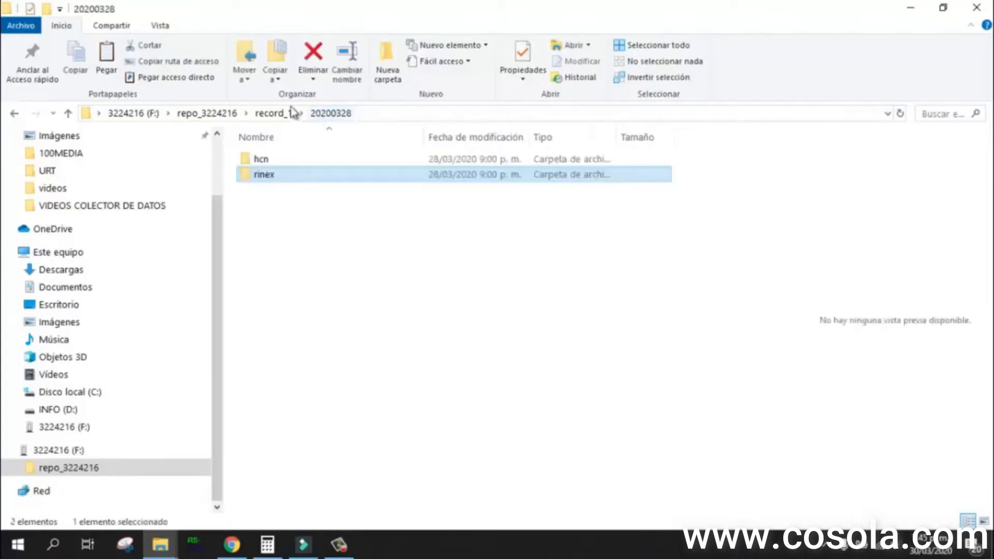
- Return to record_1 of repo_3224216, copy its 20200328 folder and minimize the window
left_click(225, 113)
double_click(269, 175)
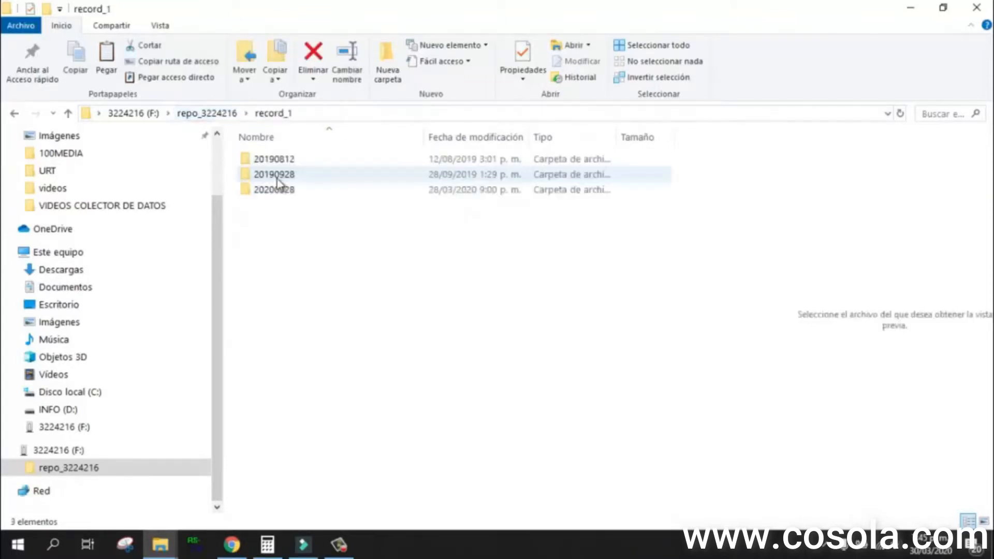
left_click(283, 196)
right_click(282, 196)
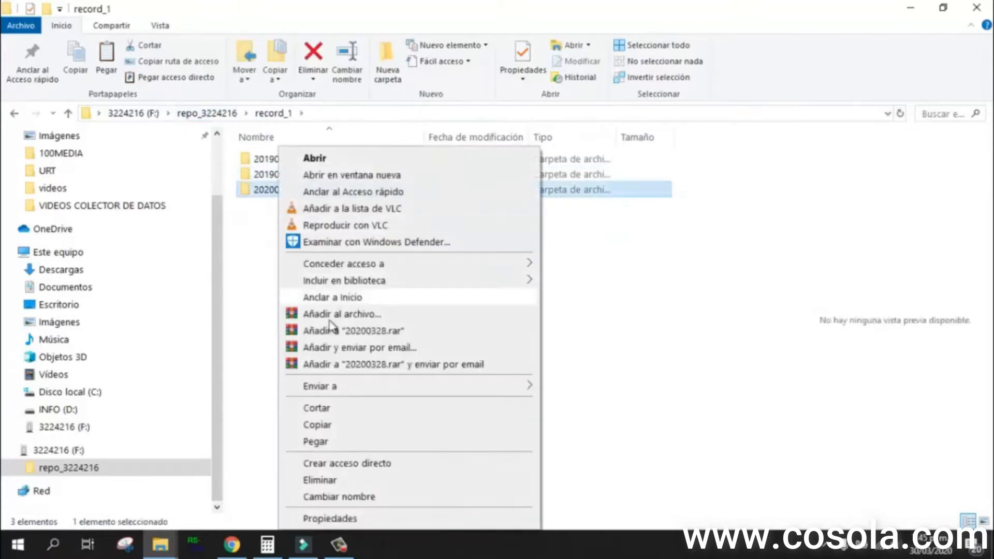
left_click(325, 426)
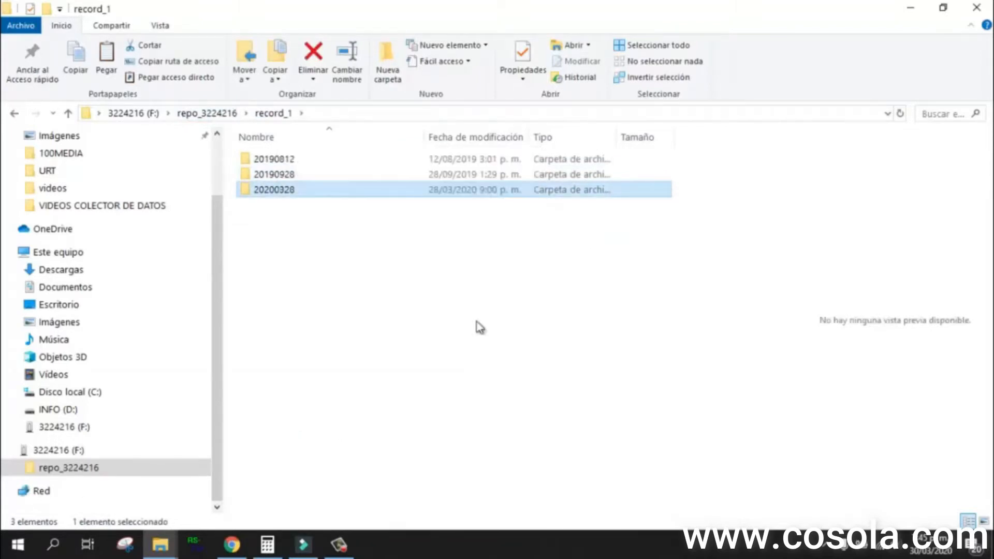
left_click(911, 8)
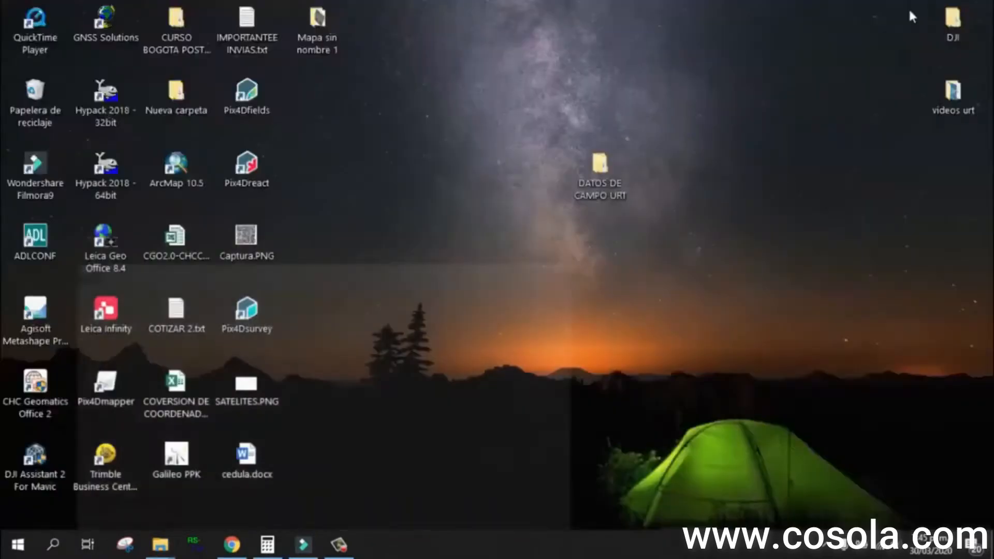
- Open DATOS DE CAMPO URT on the desktop and create a subfolder named ROVER PPK beside BASE
double_click(604, 185)
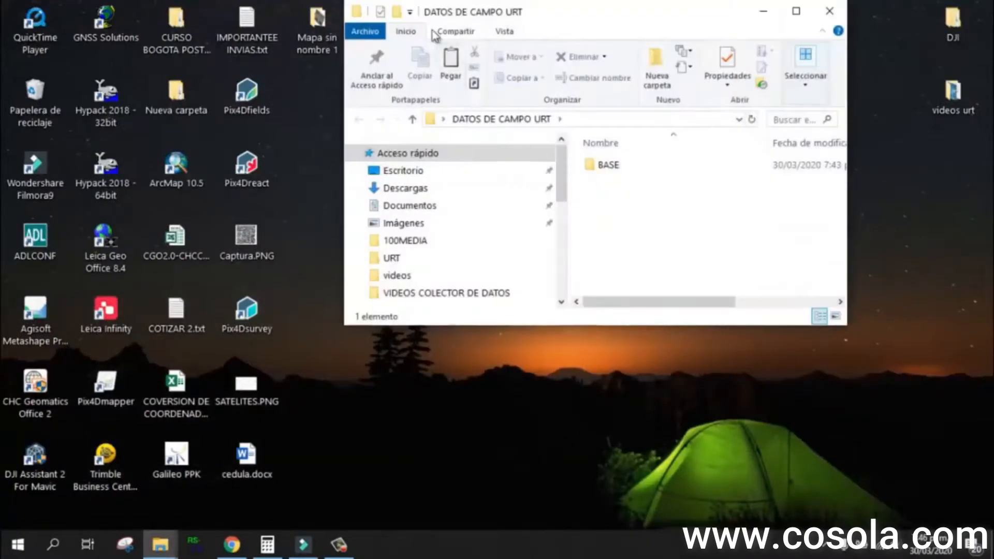
left_click(397, 16)
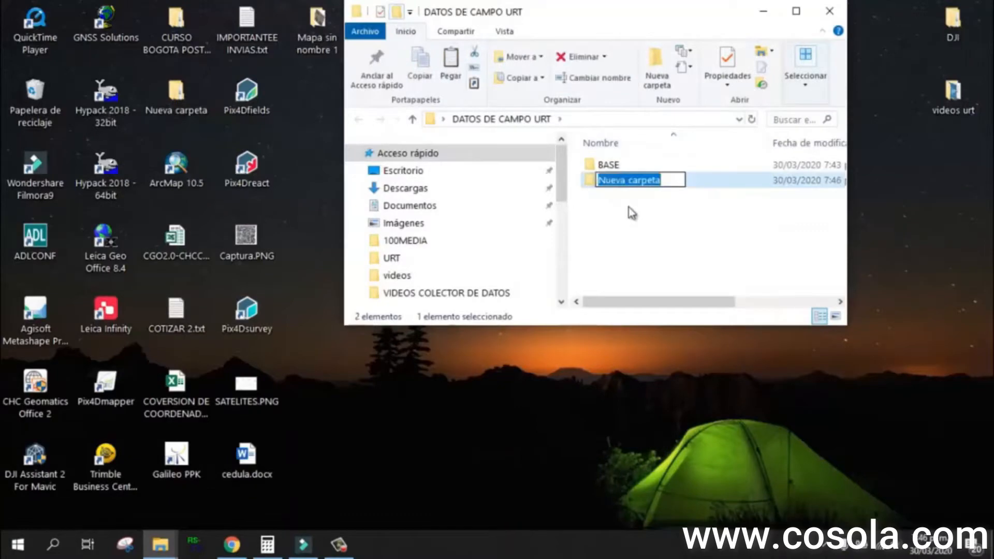
type("ROVE")
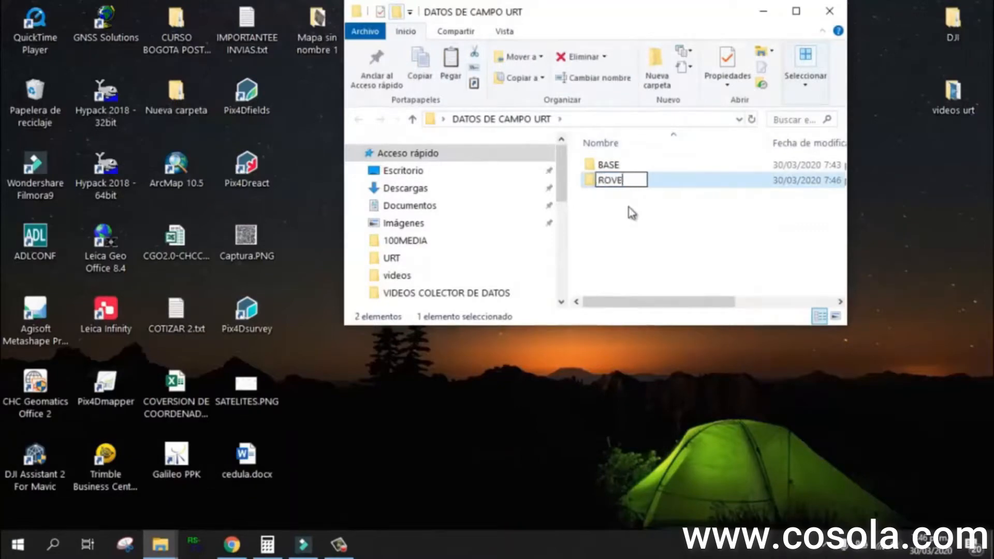
type("R PPK")
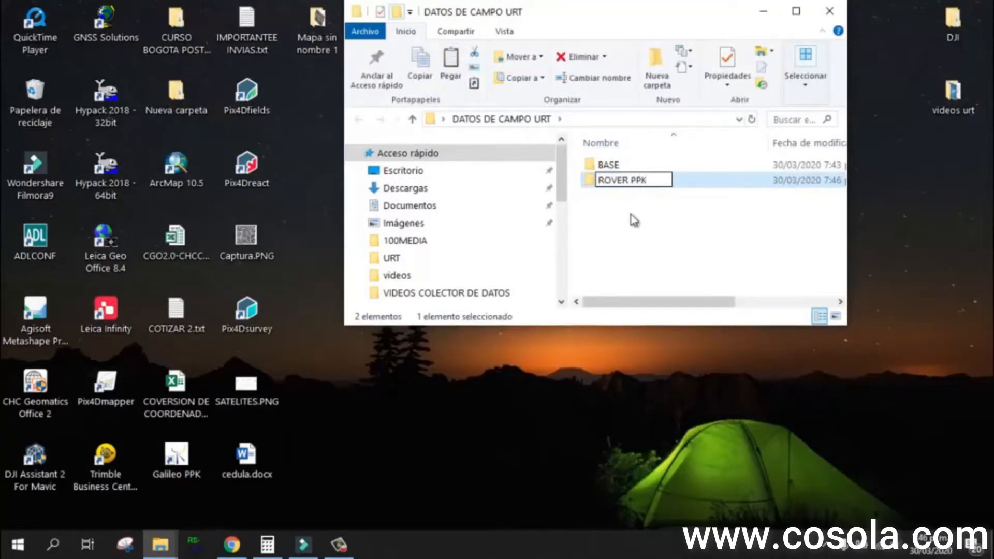
- Open the ROVER PPK folder and paste the copied 20200328 folder into it
left_click(589, 184)
double_click(589, 183)
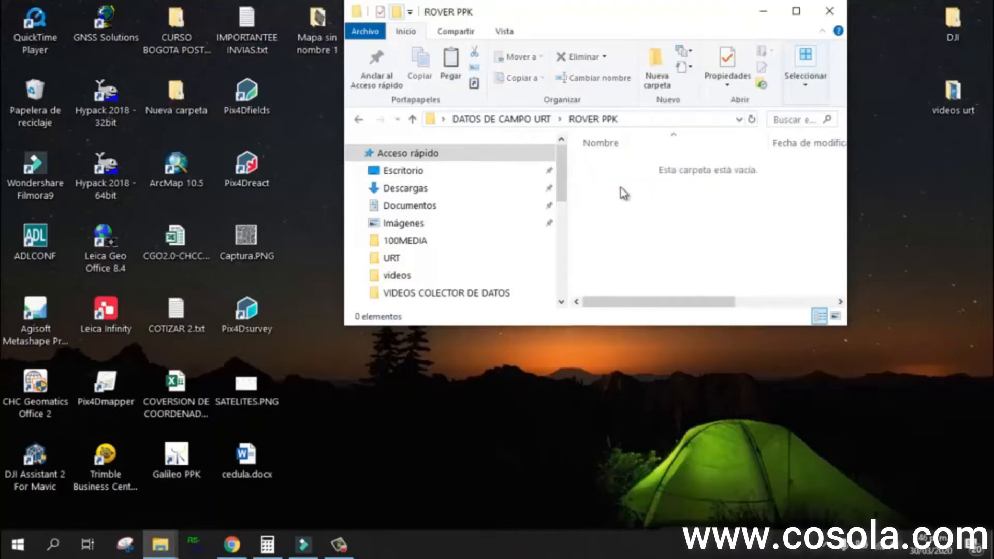
key("ctrl+v")
left_click(637, 212)
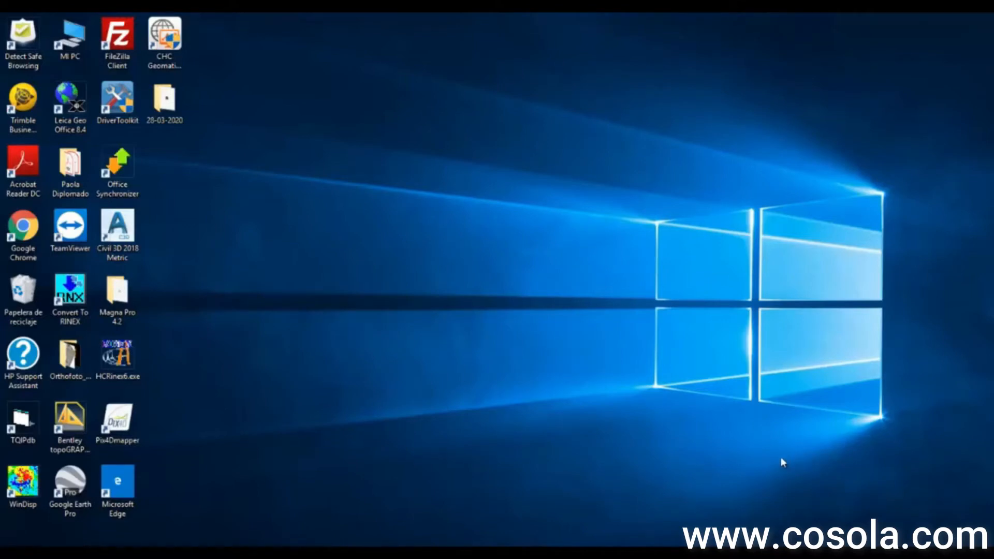
- Switch to Google Earth Pro, examine the AREA DE TRABAJO polygon and its surroundings, and minimize the window
left_click(228, 553)
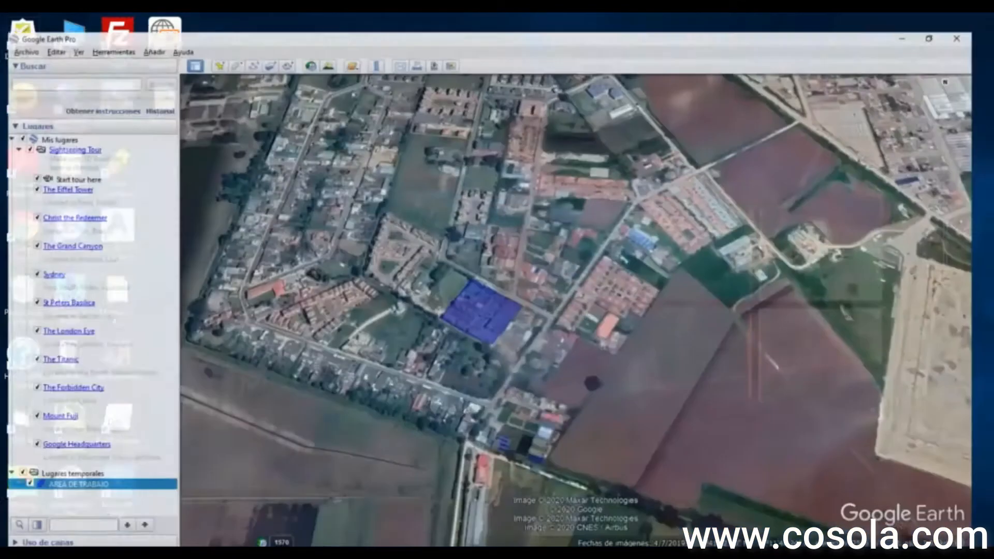
left_click_drag(426, 353, 443, 386)
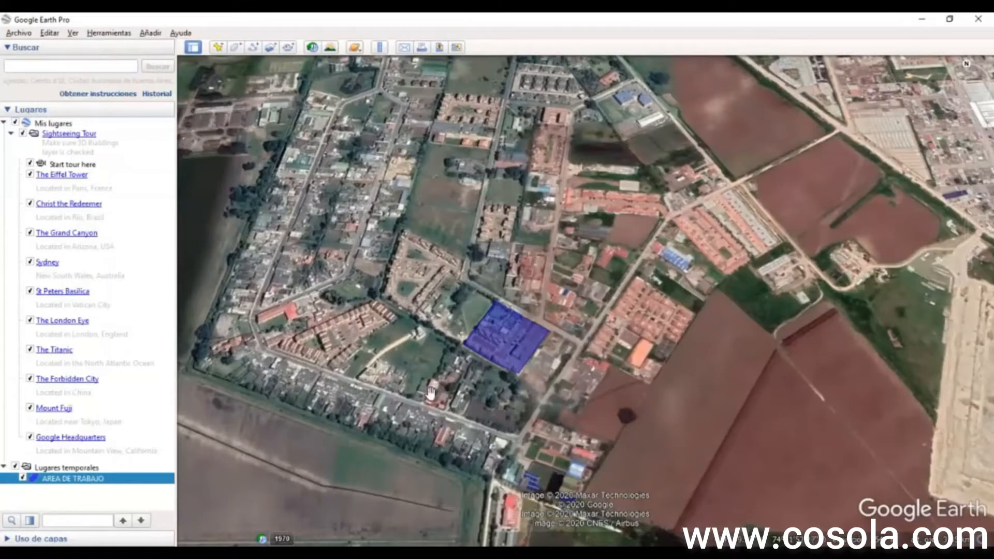
scroll(440, 381, "down", 4)
scroll(446, 378, "up", 3)
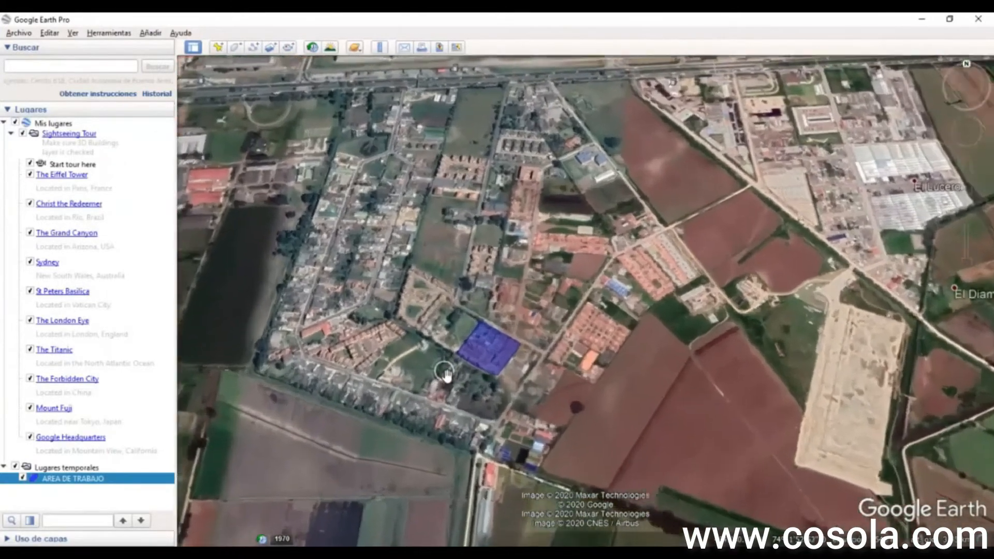
scroll(466, 356, "up", 2)
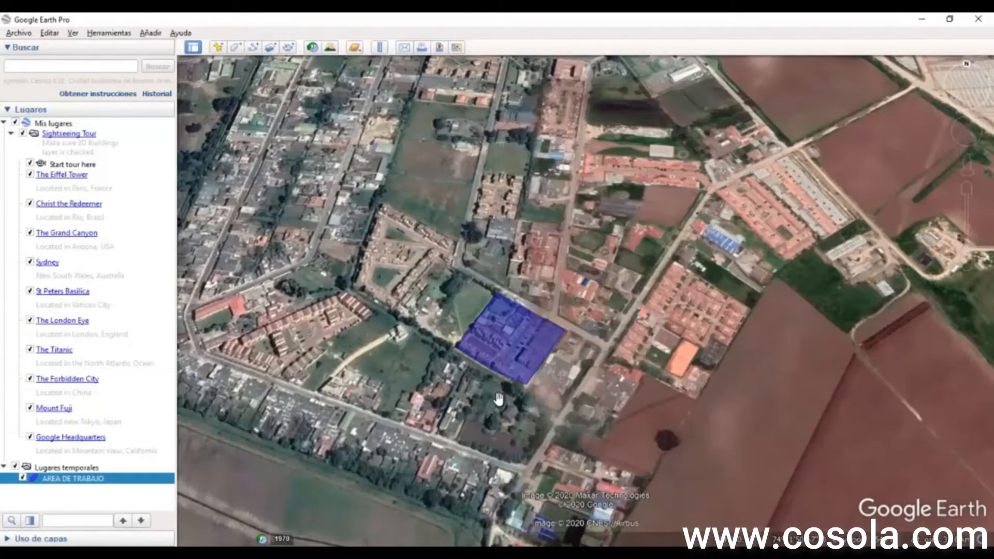
left_click_drag(485, 403, 473, 420)
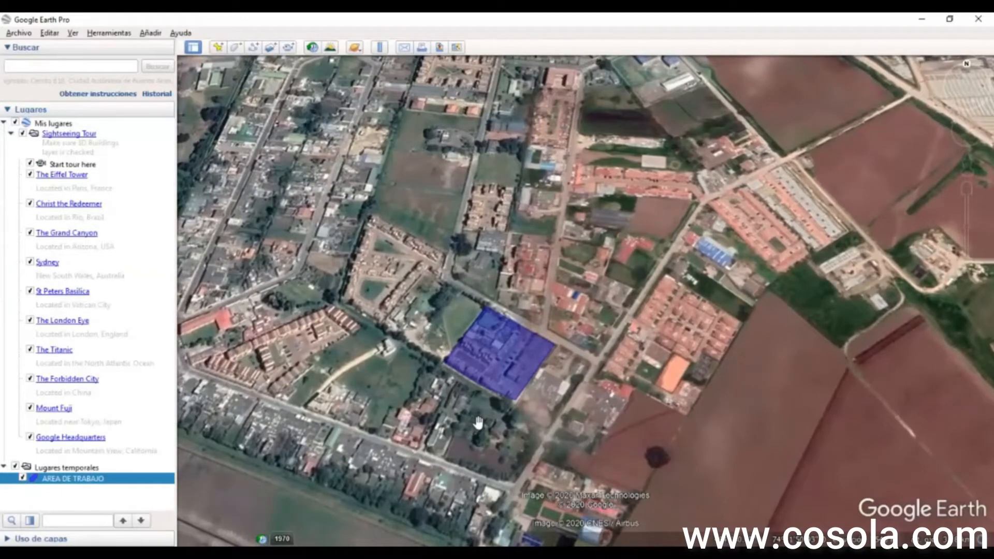
left_click(922, 20)
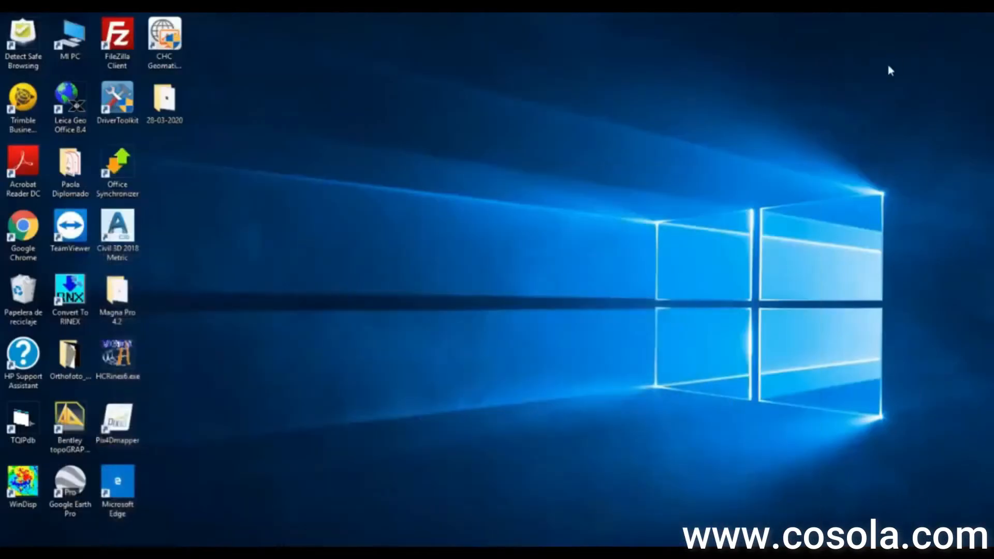
- Launch CHC Geomatics Office 2 and start a new project named DIA 28 DE MARZO
double_click(173, 50)
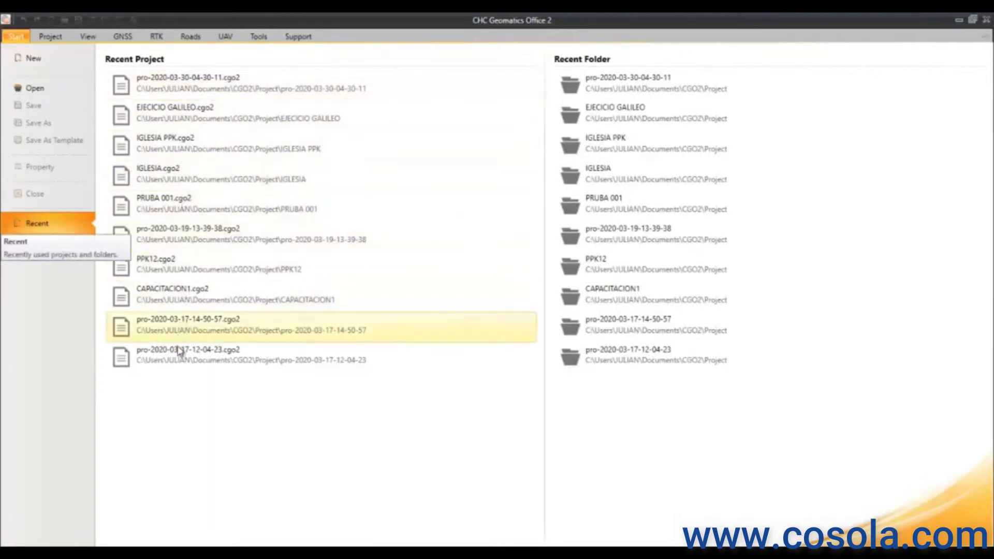
left_click(47, 66)
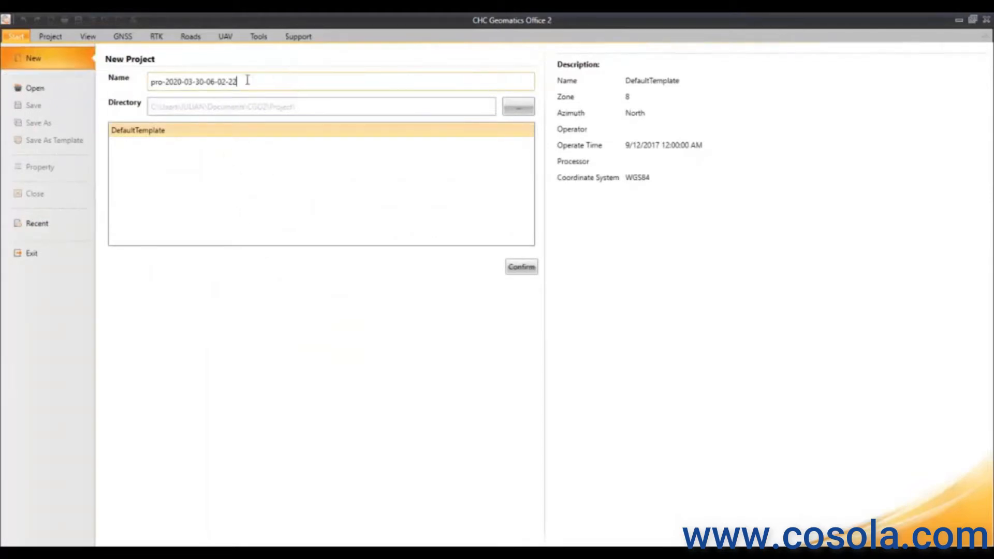
left_click_drag(253, 82, 136, 87)
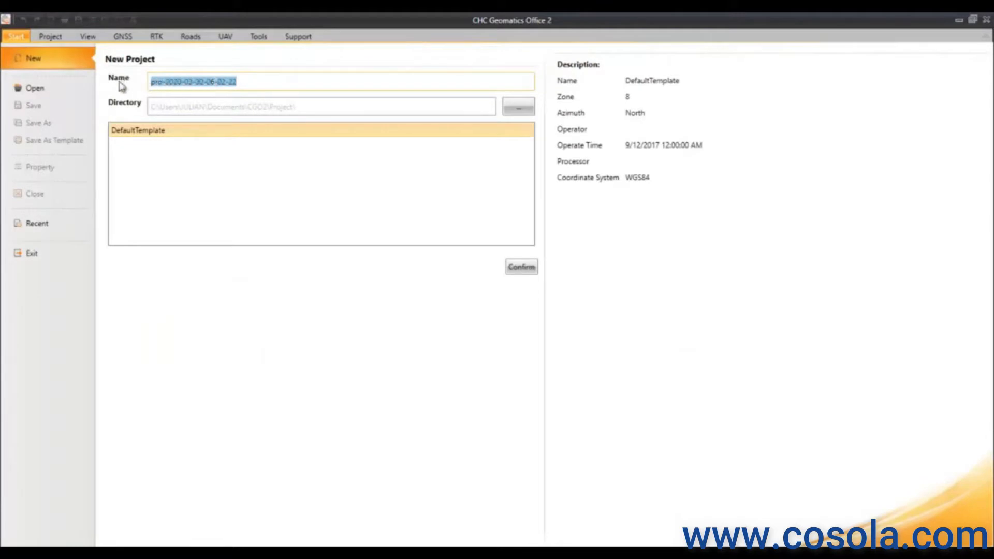
key("BackSpace")
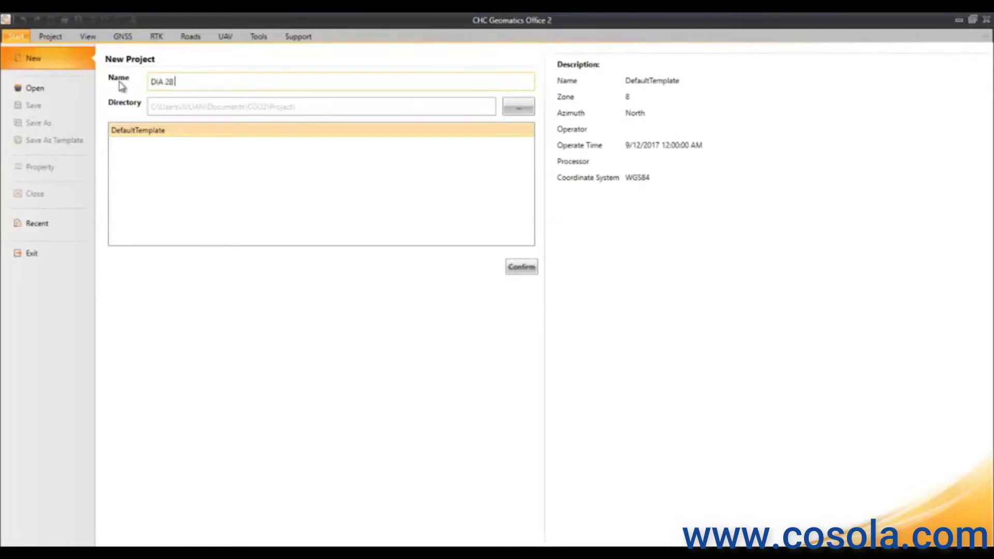
type("DIA 28 DE MA")
- Browse for the project directory to Escritorio > 28-03-2020 > URT TRABAJO DE CAMPO > DATOS CRUDOS URT
left_click(512, 111)
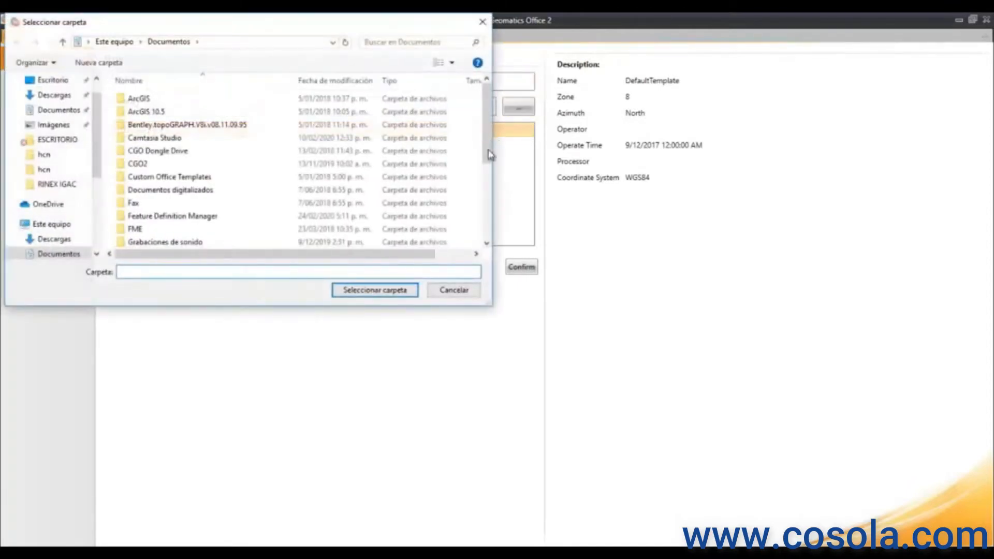
left_click(61, 81)
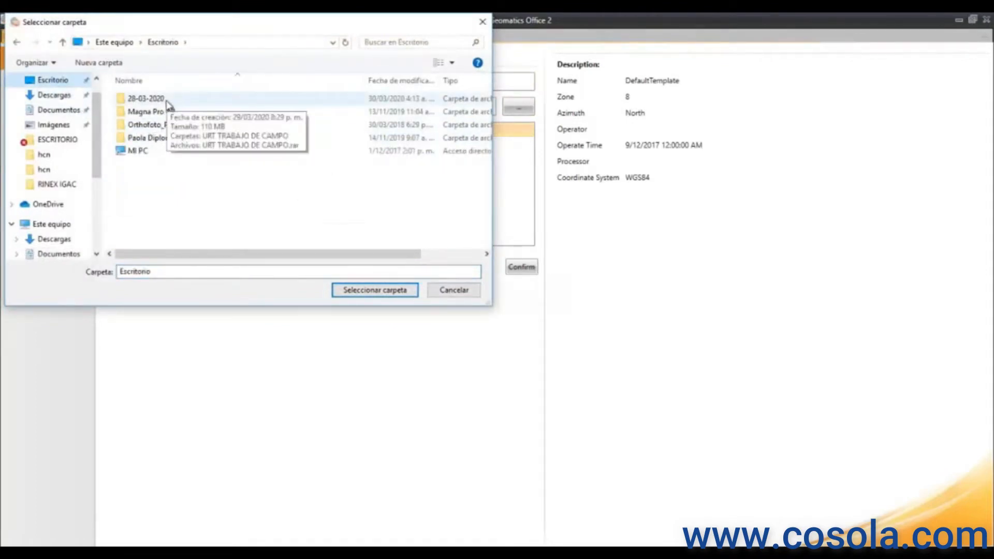
double_click(167, 101)
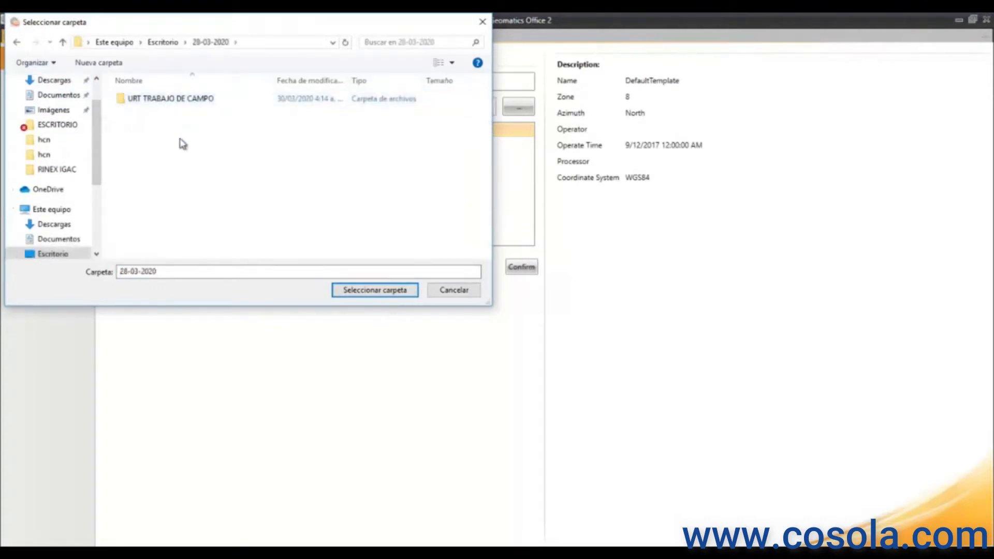
double_click(184, 101)
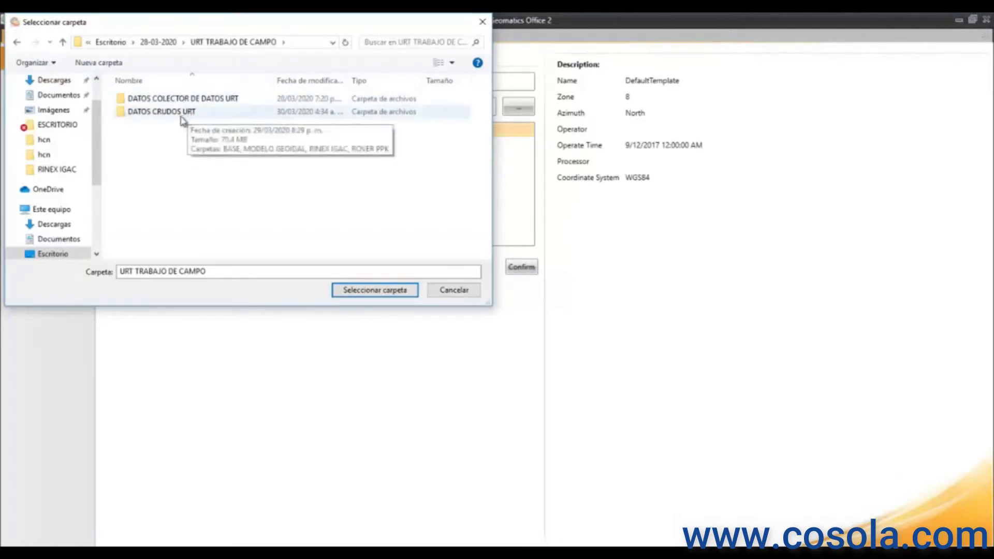
double_click(180, 113)
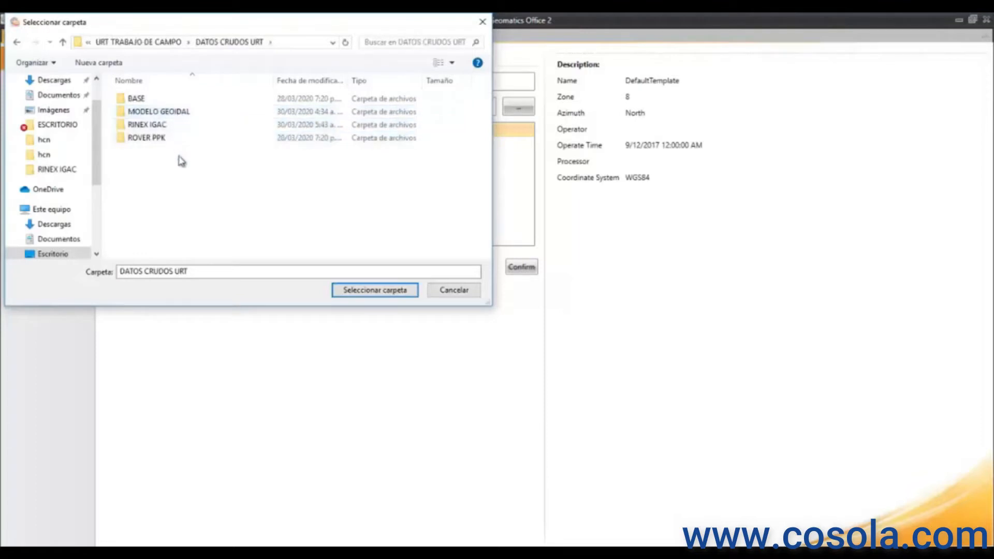
- Create a new folder named PROCESAMIENTO inside DATOS CRUDOS URT
right_click(194, 170)
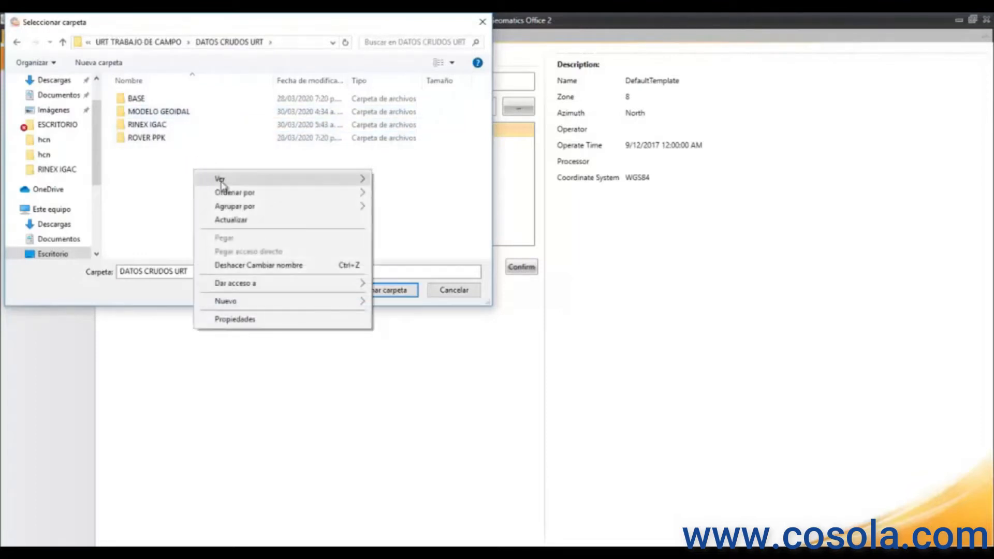
mouse_move(281, 303)
left_click(399, 305)
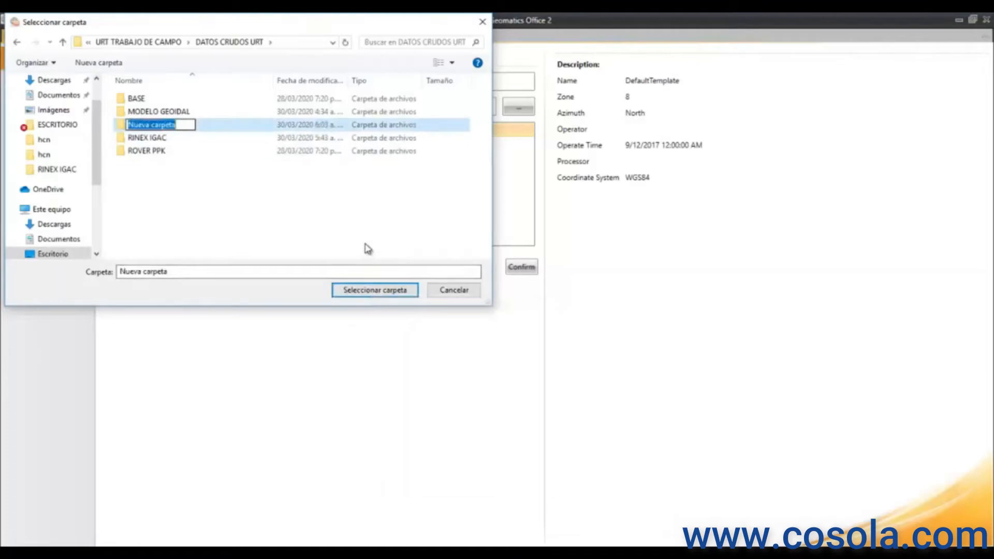
type("P")
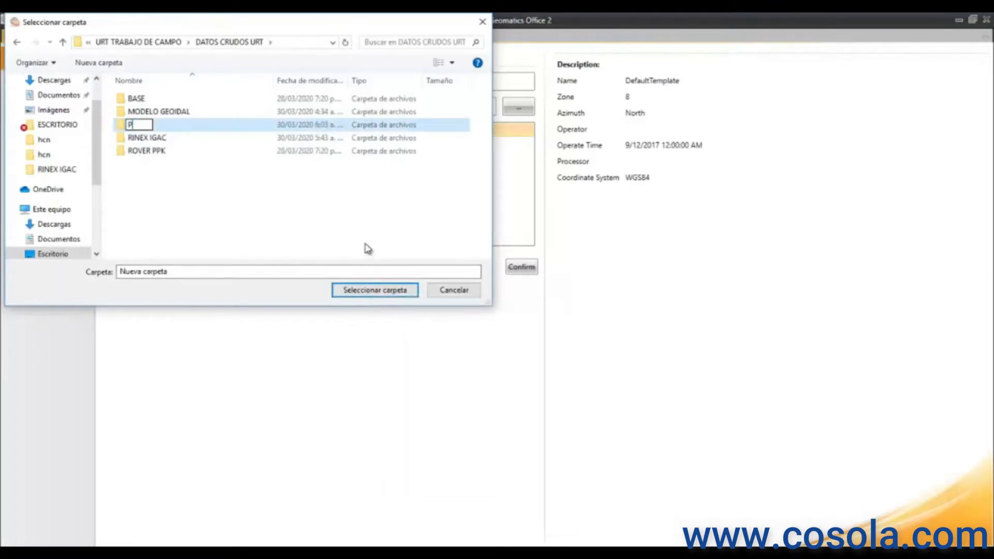
type("ROCESAM")
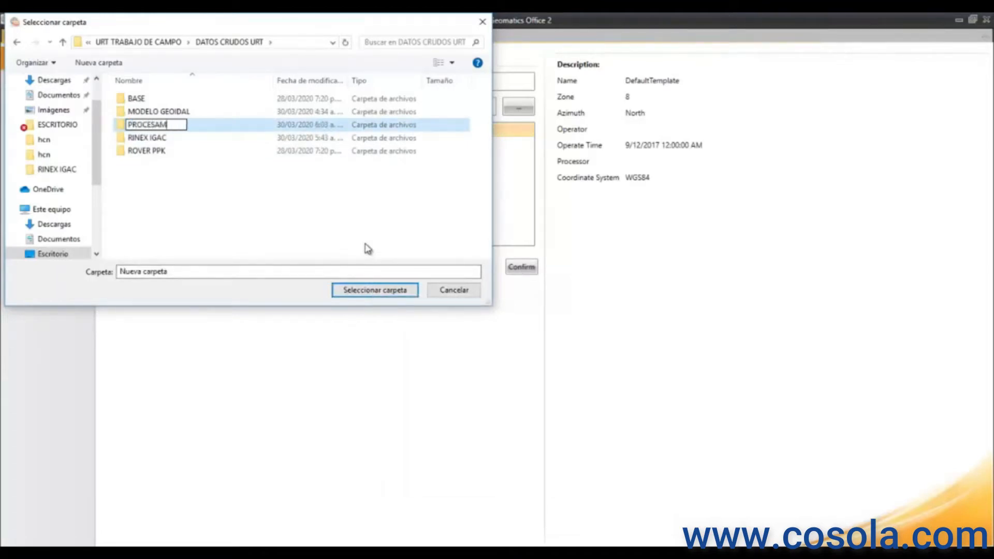
type("IENTO")
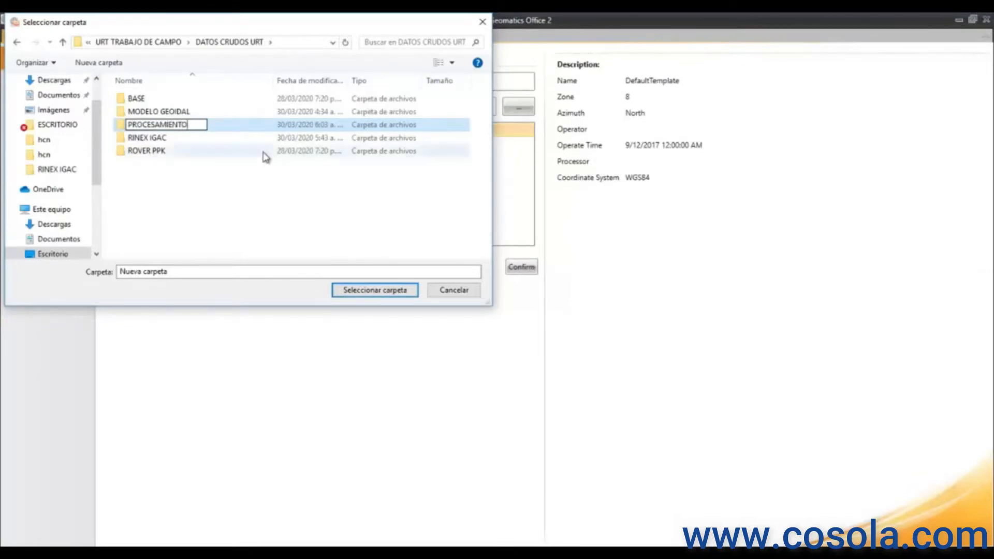
- Choose PROCESAMIENTO as the project directory and create the project with DefaultTemplate
left_click(260, 124)
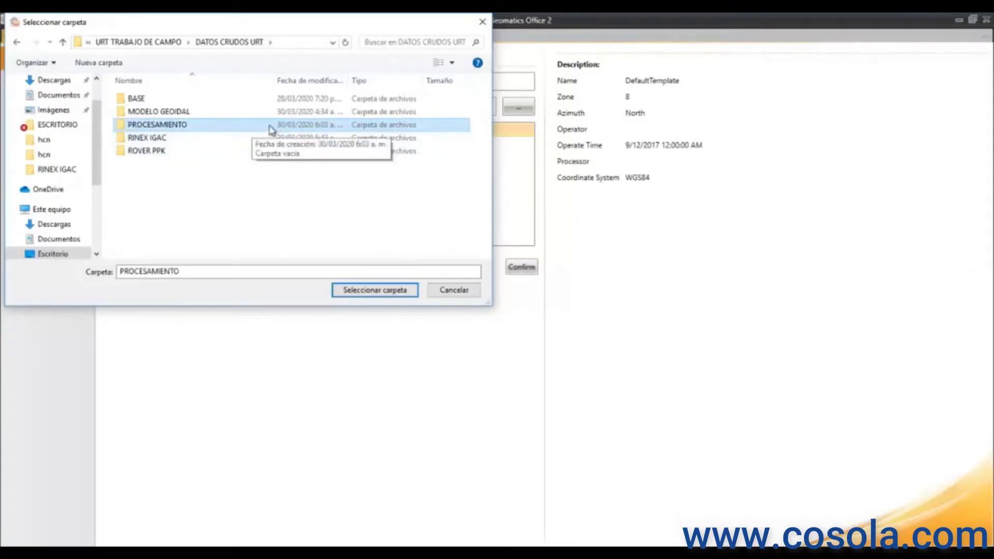
left_click(389, 291)
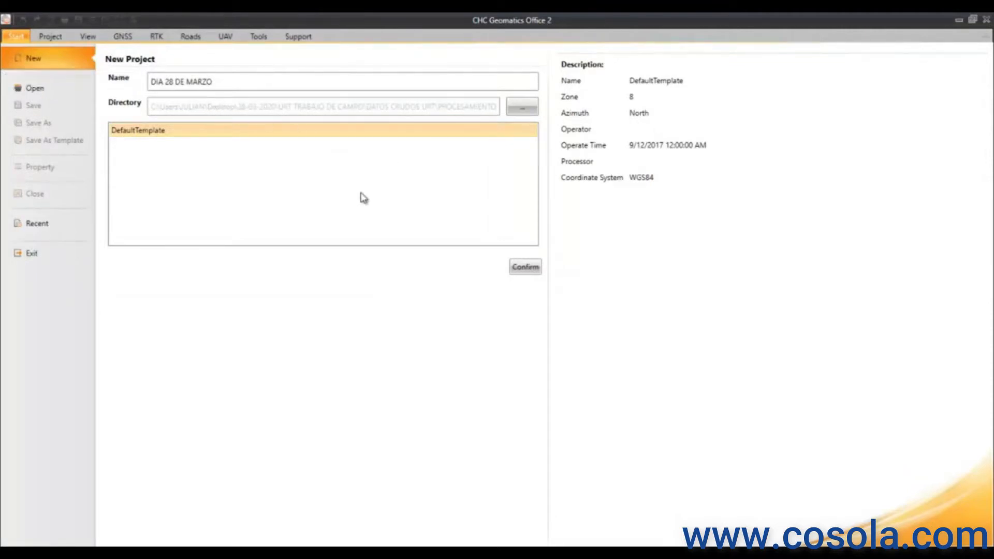
left_click(529, 270)
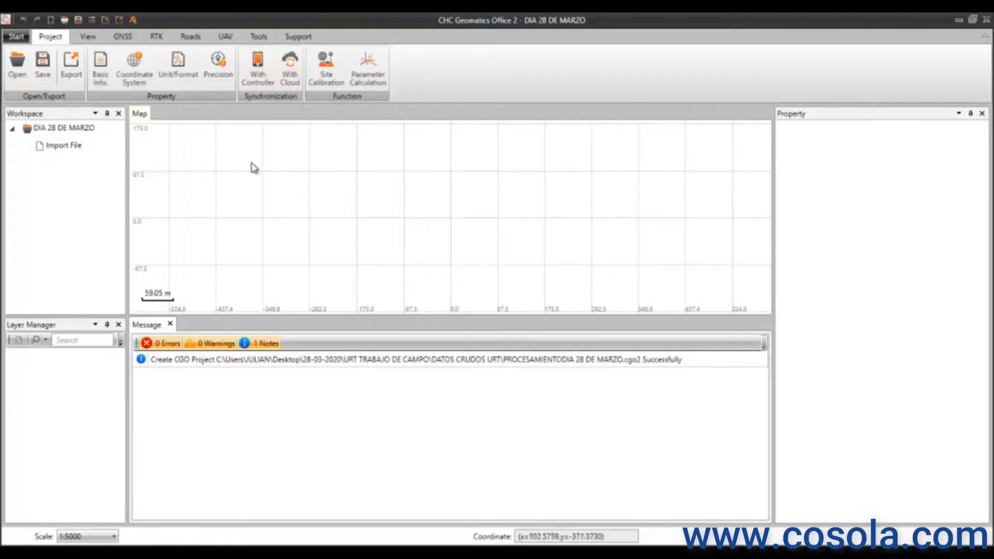
- Open the project's basic information and enter GALILEO as the outdoor operator
left_click(102, 64)
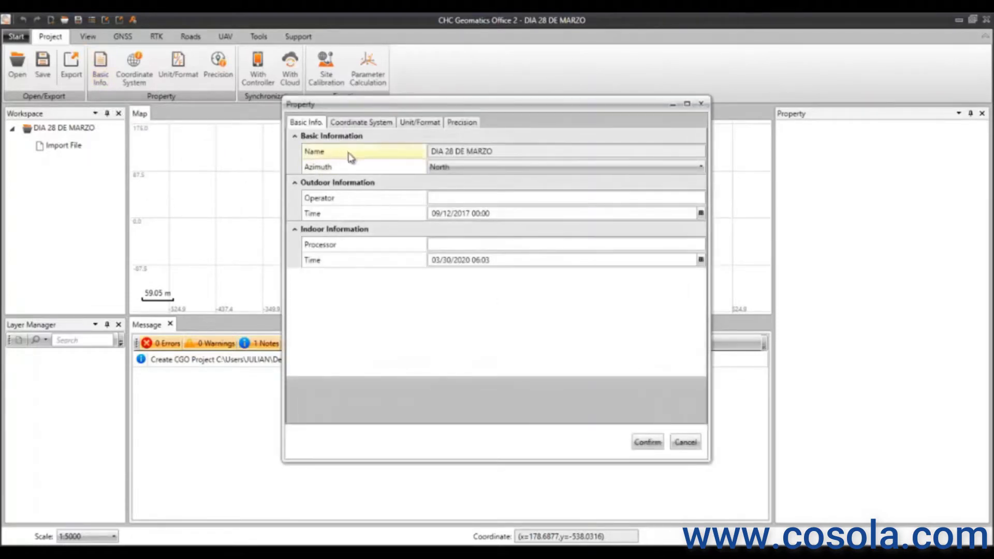
left_click_drag(511, 149, 419, 155)
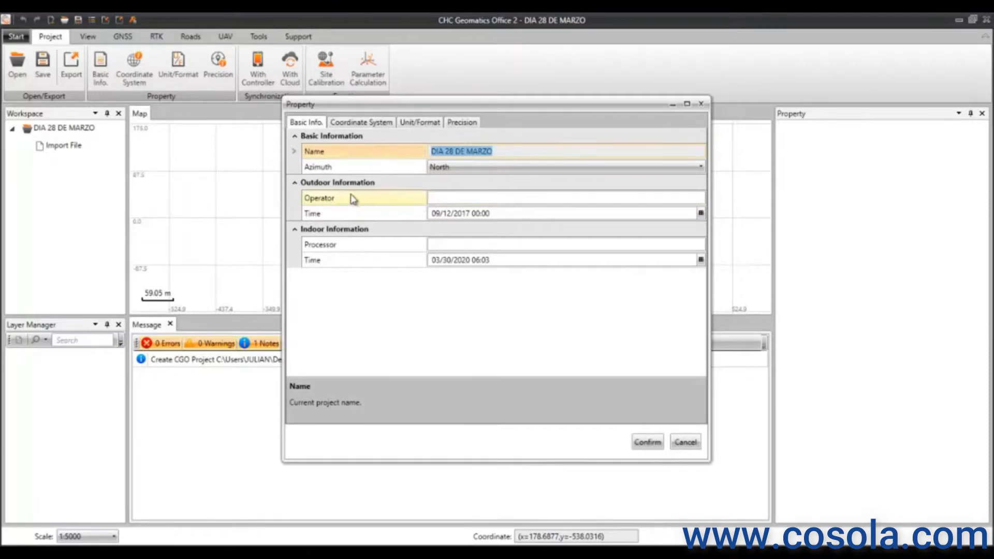
left_click(453, 198)
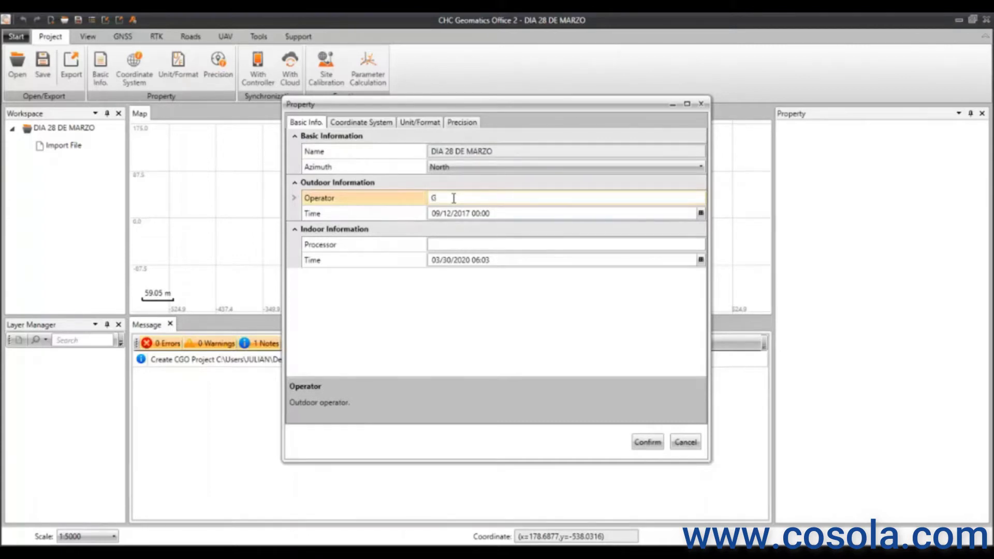
- Set the outdoor measurement date to March 28, 2020 in the project's basic information
left_click(701, 214)
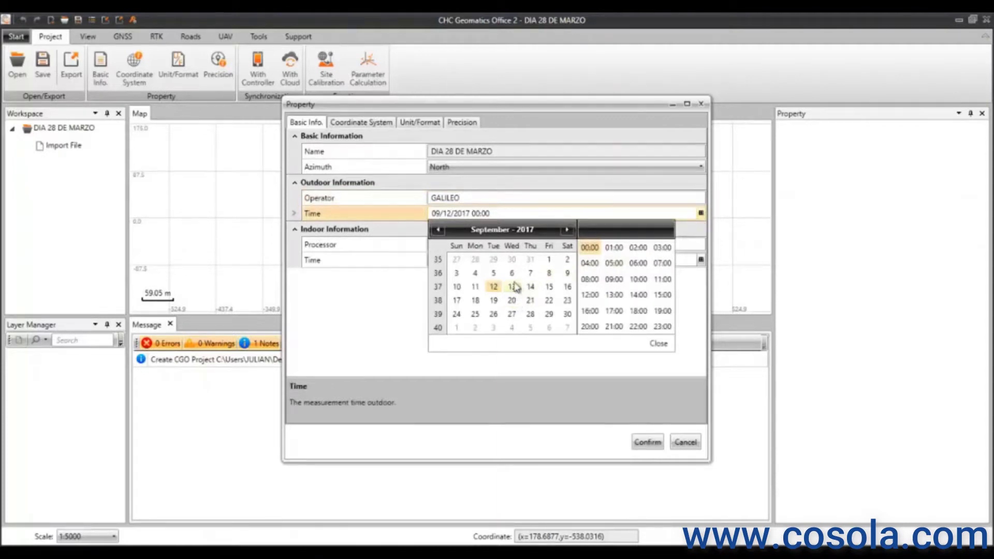
left_click(567, 229)
left_click(567, 229)
left_click(567, 230)
left_click(566, 229)
left_click(567, 229)
left_click(567, 229)
left_click(503, 231)
left_click(505, 230)
left_click(554, 317)
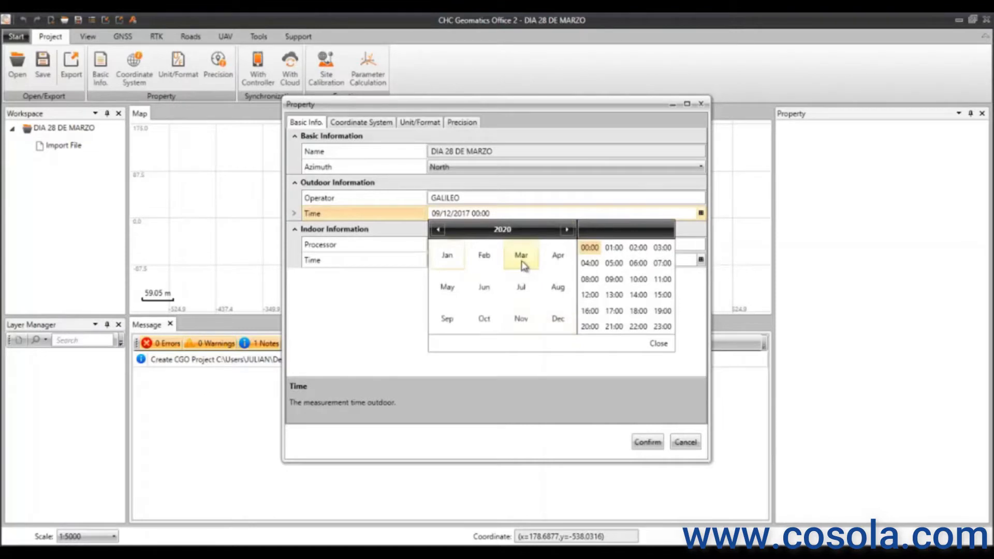
left_click(521, 255)
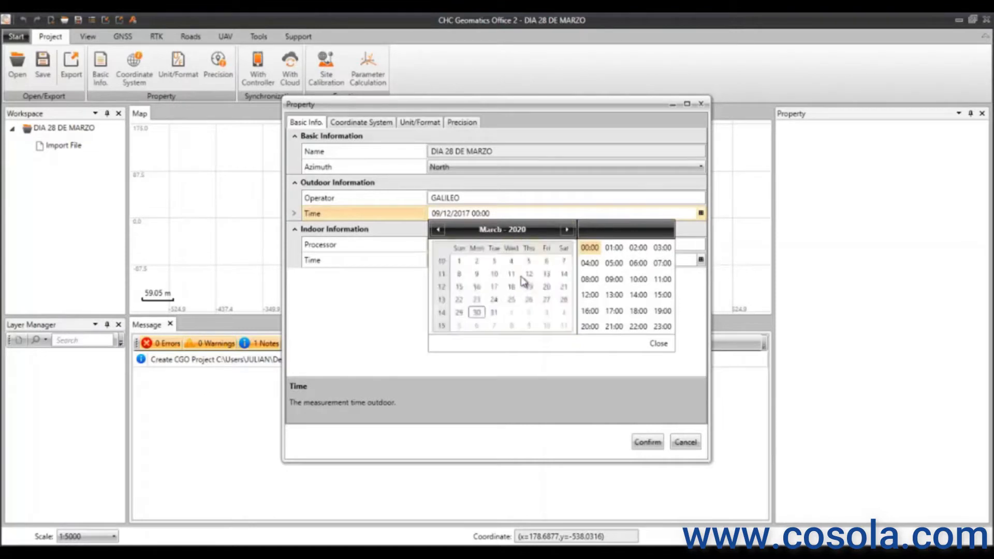
left_click(567, 301)
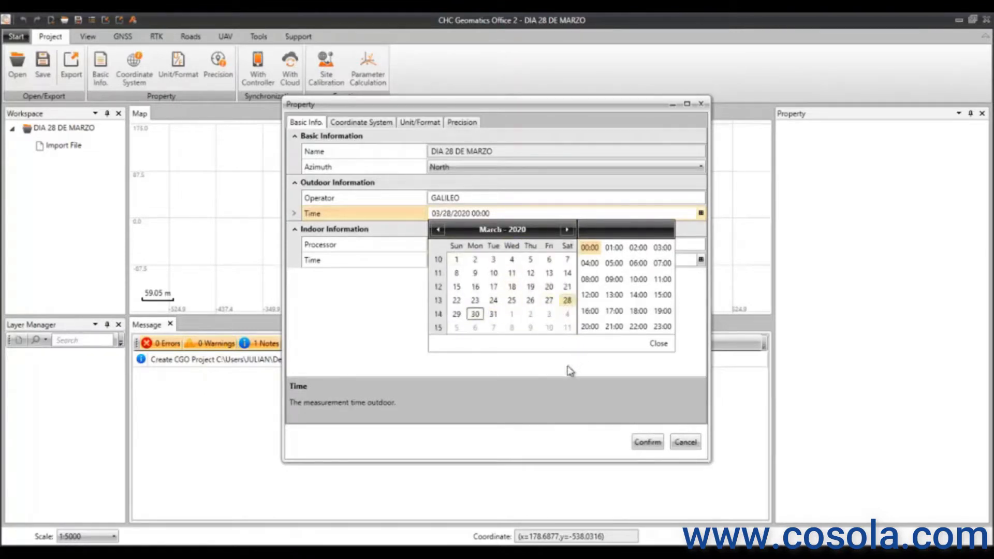
left_click(658, 344)
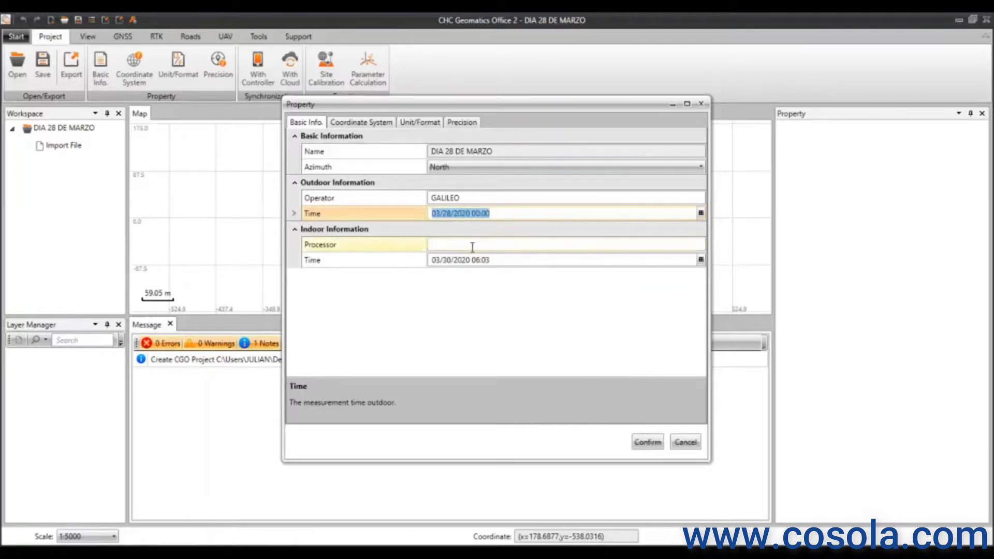
- Change the outdoor measurement's time of day to 12:00, keeping the date 03/28/2020
left_click(491, 214)
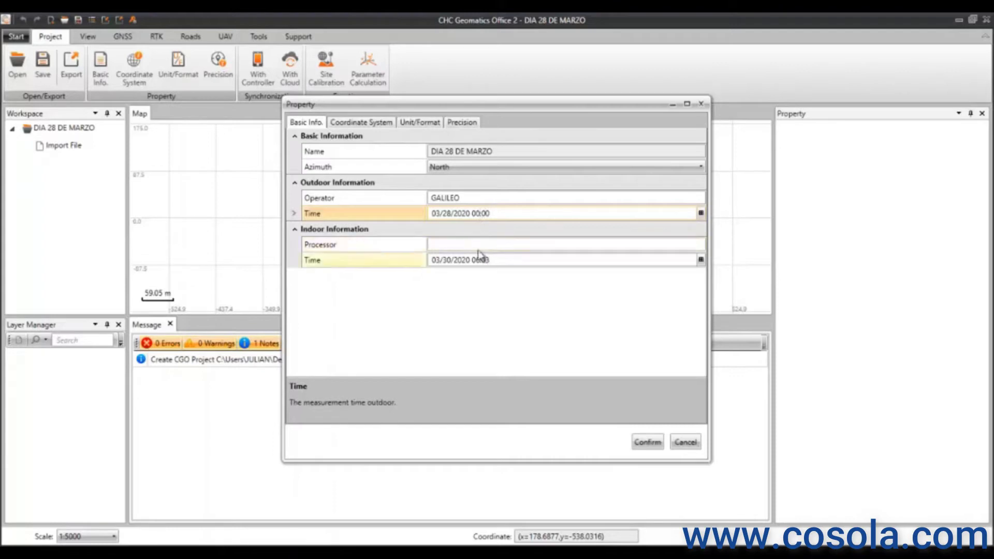
left_click(488, 219)
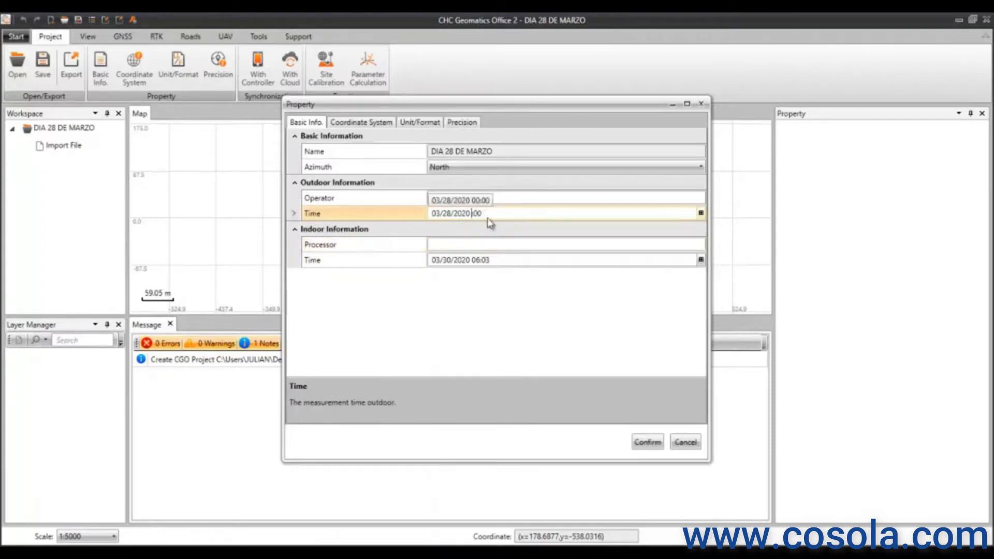
type("12:")
left_click(502, 213)
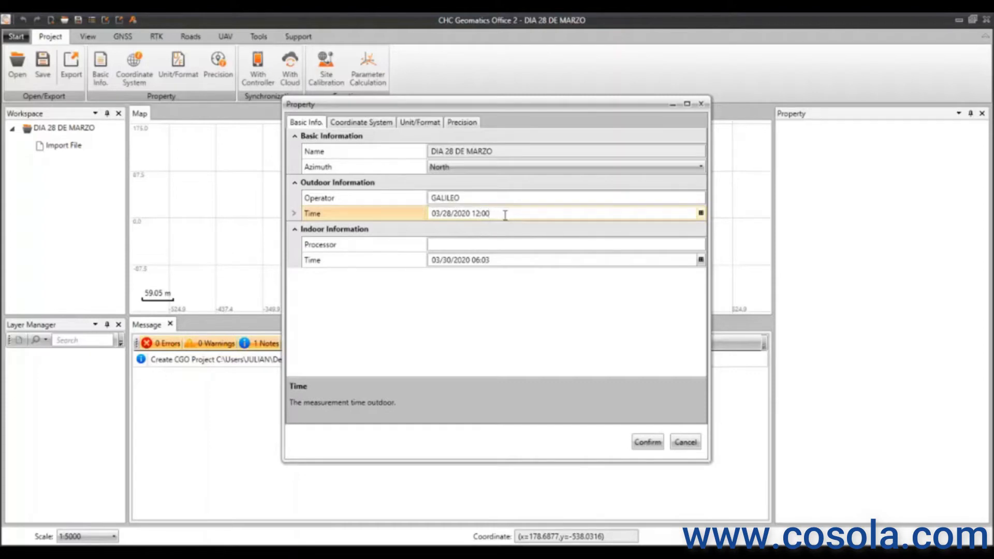
- Enter GALILEO as the indoor processor and set the processing time to 03/30/2020 18:00
left_click(457, 246)
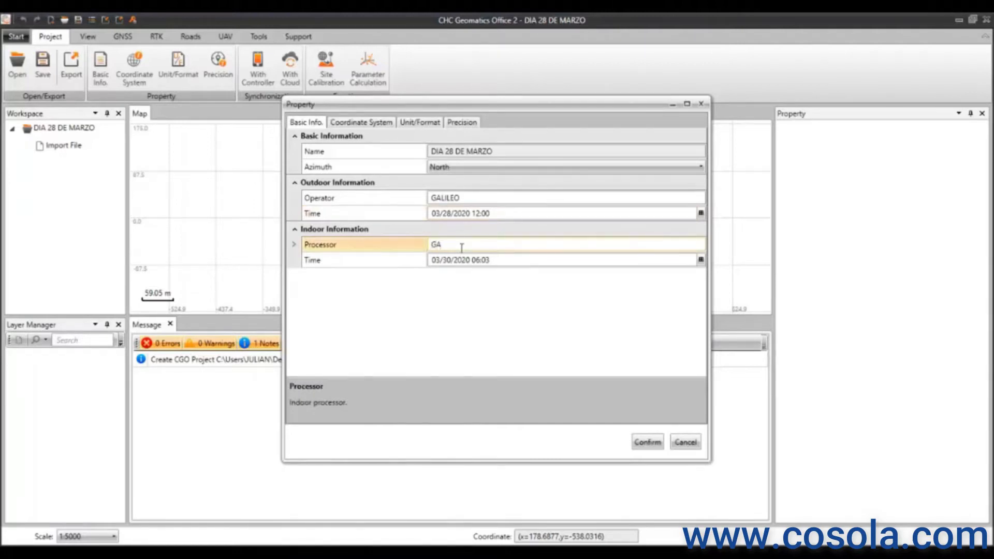
type("ILEO")
left_click(700, 259)
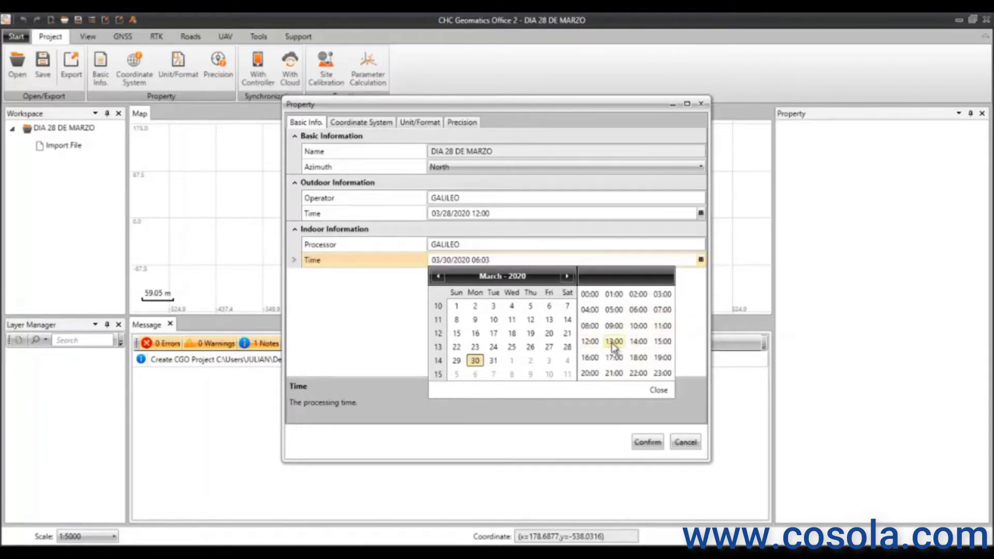
left_click(640, 360)
left_click(655, 389)
left_click(562, 344)
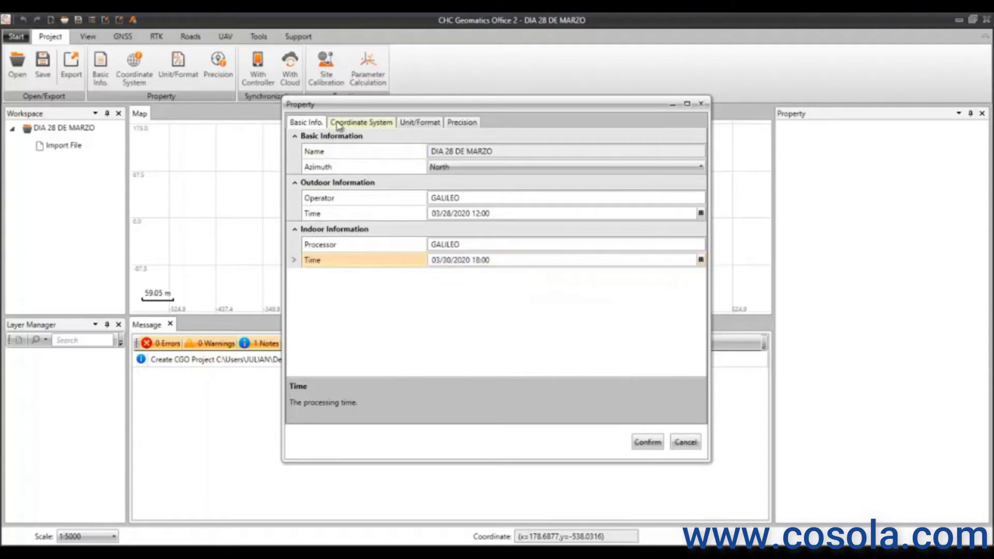
- Open the Coordinate System Manager from the project's coordinate system settings and delete the custom Magna_Colombia_Bogota system
left_click(365, 124)
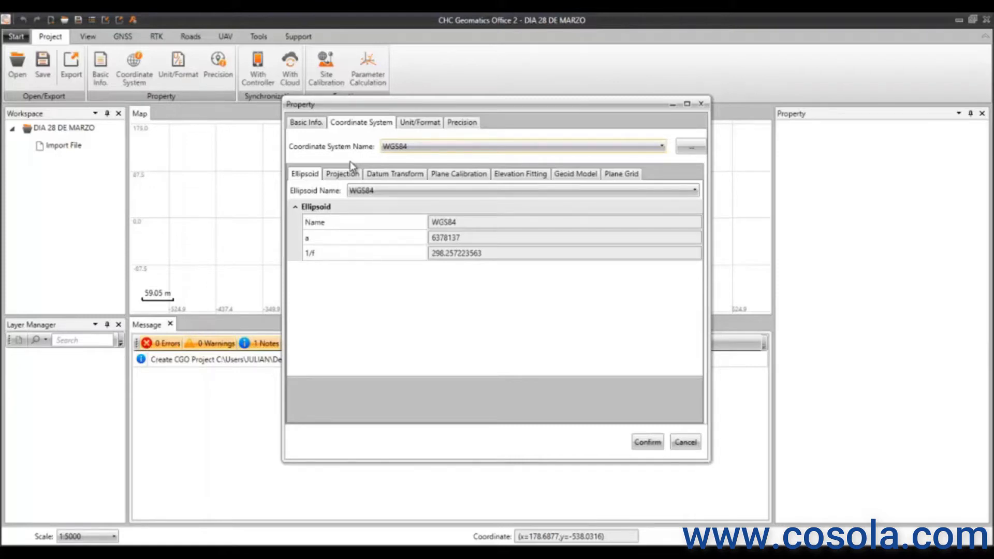
left_click(691, 147)
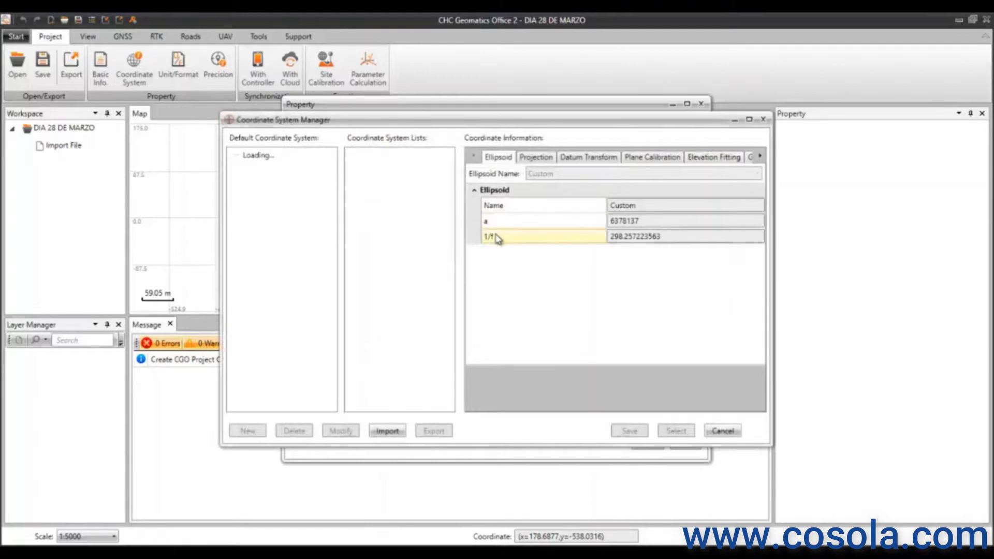
left_click(384, 156)
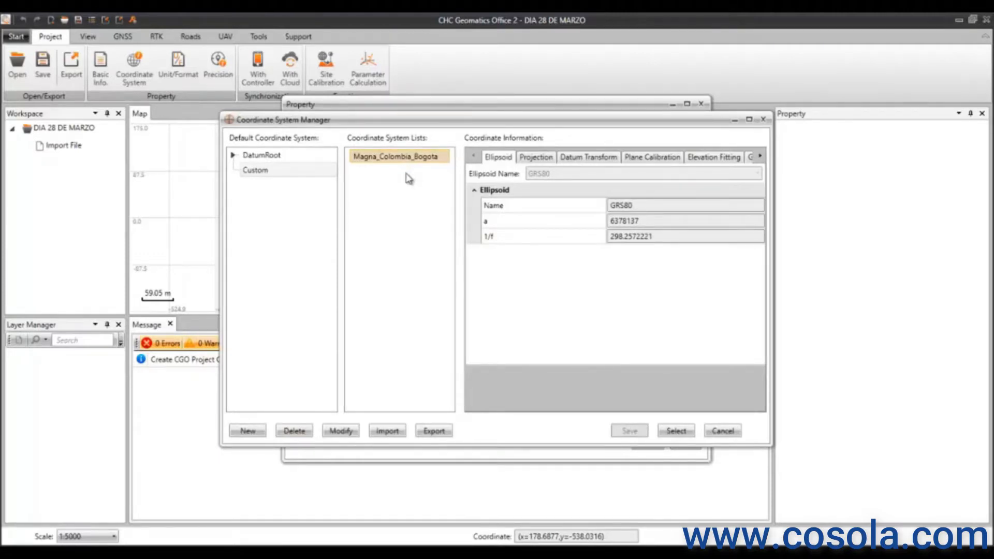
left_click(292, 431)
left_click(544, 302)
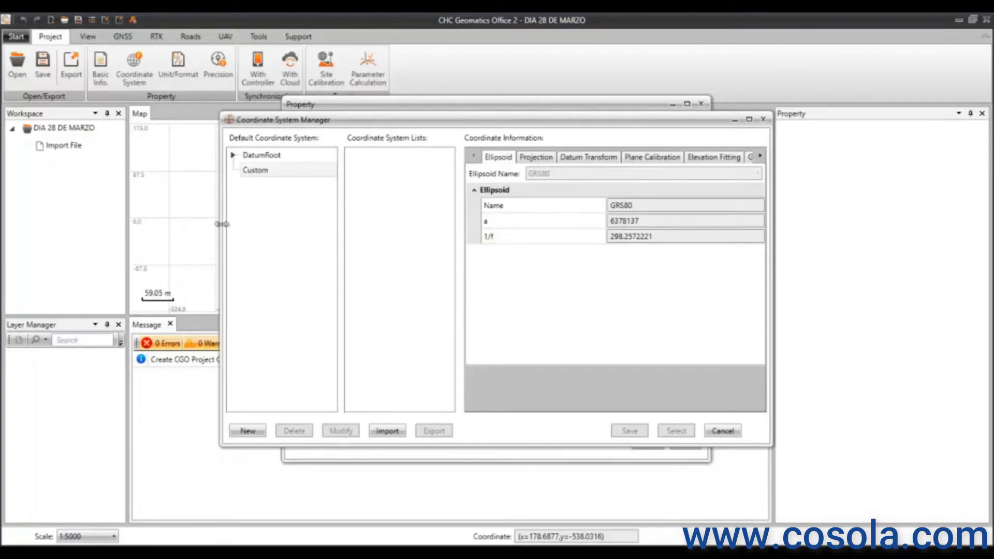
- Assign the predefined Magna_Colombia_Bogota coordinate system from DatumRoot > America > Colombia to the project
left_click(232, 158)
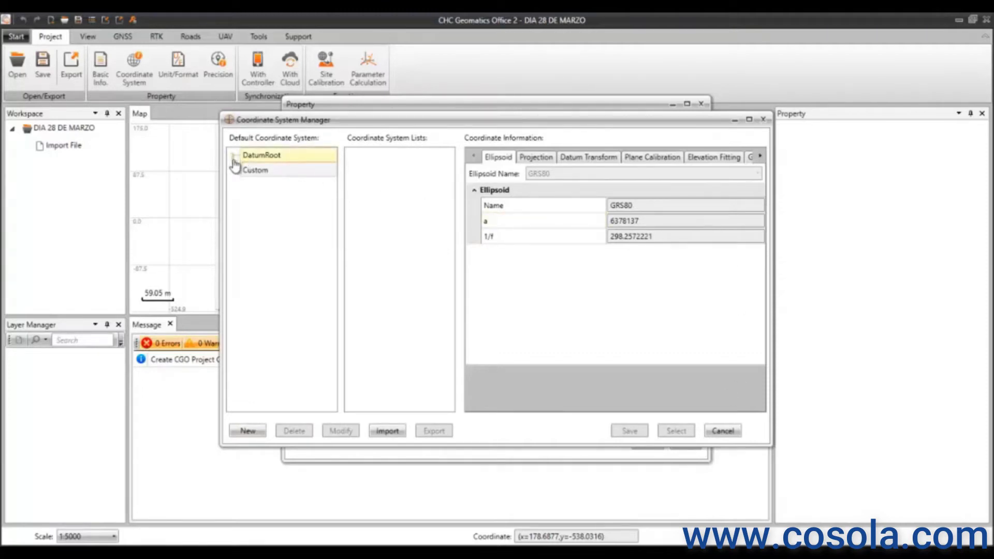
left_click(233, 158)
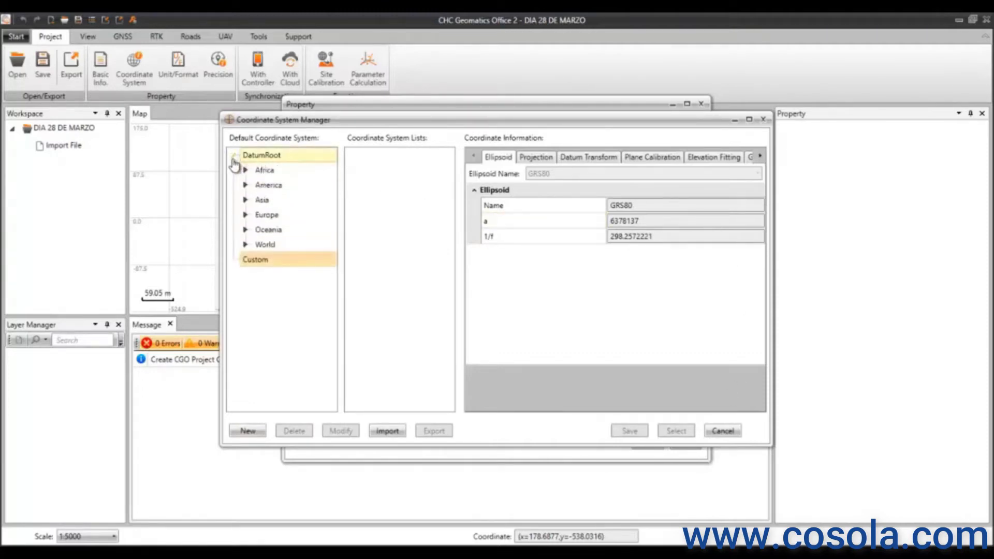
left_click(246, 186)
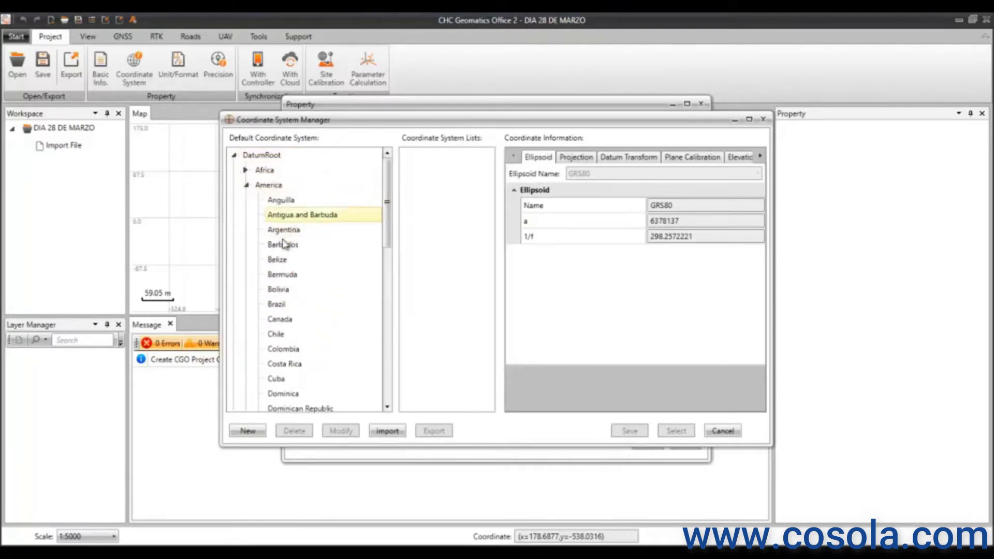
left_click(296, 350)
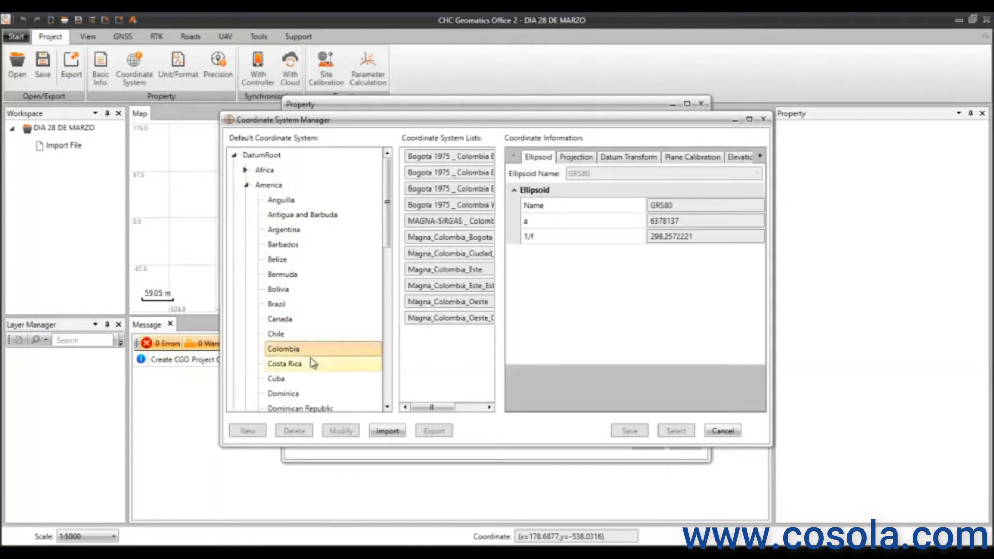
left_click(454, 239)
mouse_move(433, 407)
left_mouse_down()
mouse_move(468, 413)
mouse_move(434, 408)
left_mouse_up()
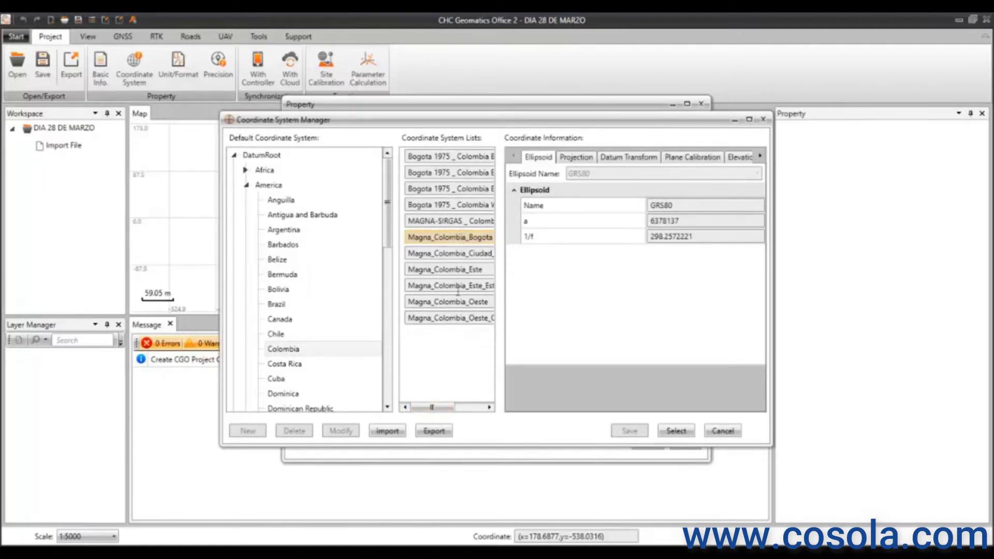
mouse_move(434, 409)
left_mouse_down()
mouse_move(466, 416)
mouse_move(418, 408)
left_mouse_up()
left_click(675, 432)
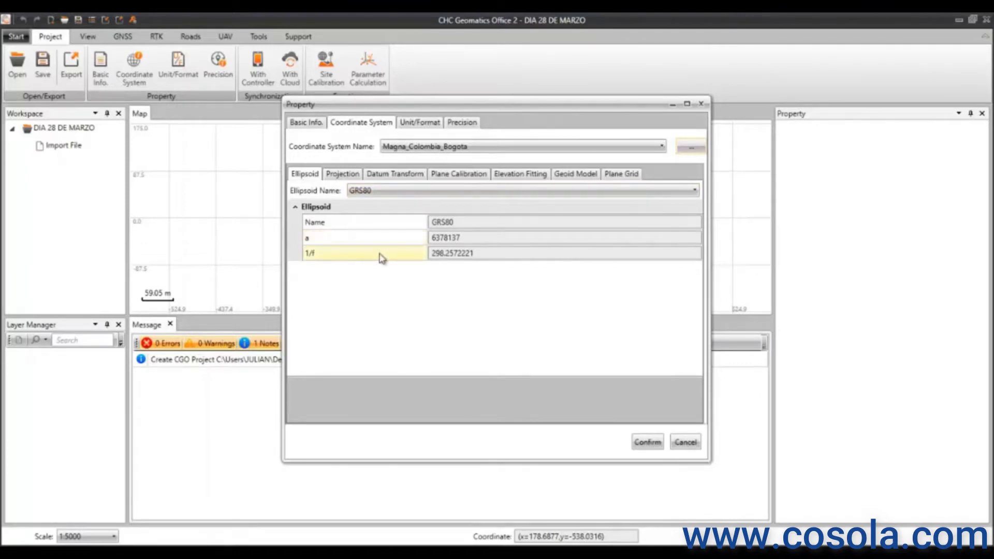
- Check the projection parameters and set the geoid model to the GGF file Col2004.ggf
left_click(341, 174)
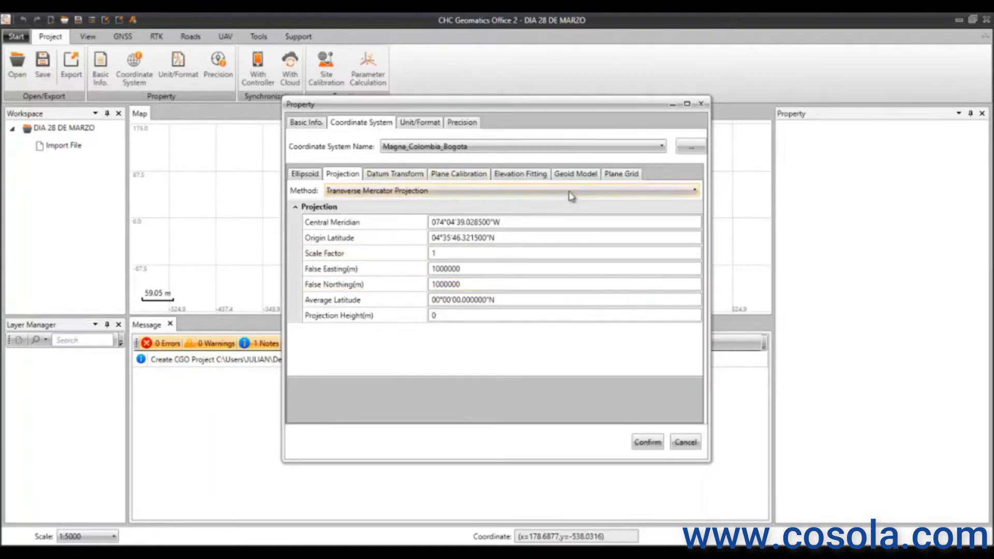
left_click(574, 176)
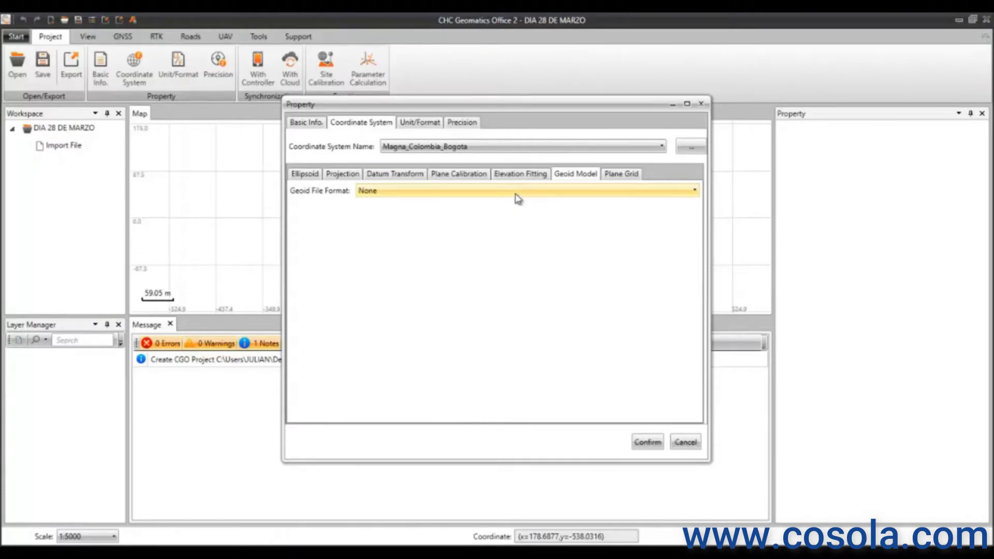
left_click(517, 192)
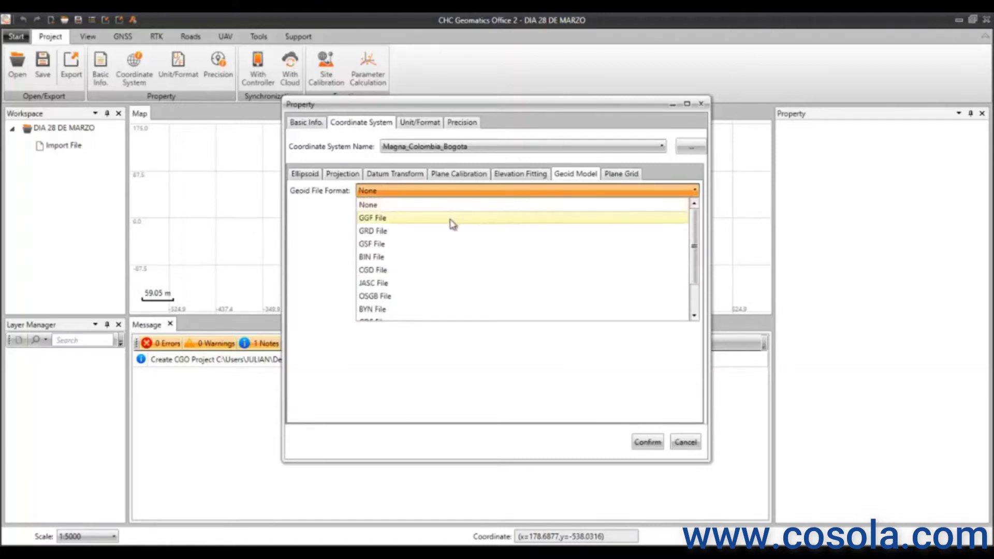
left_click(380, 219)
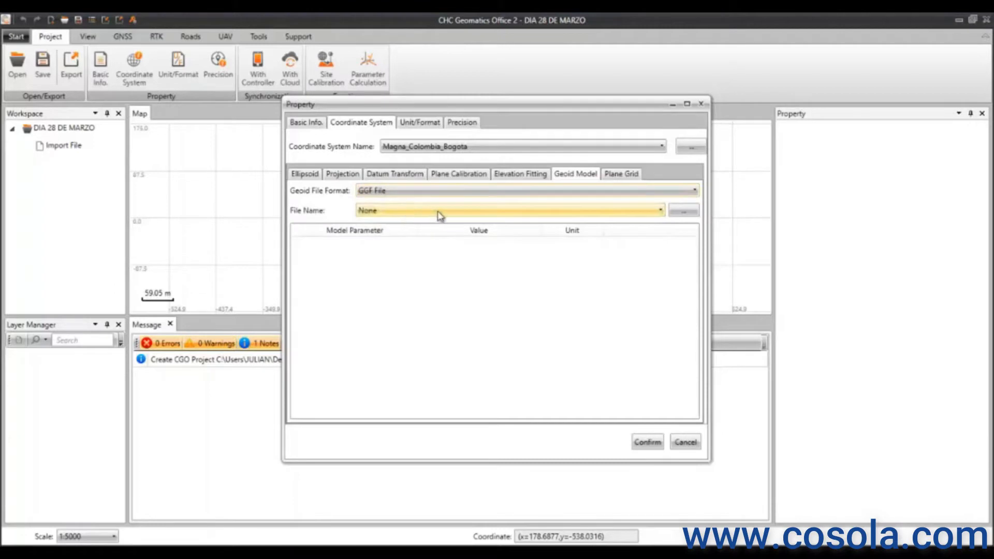
left_click(583, 211)
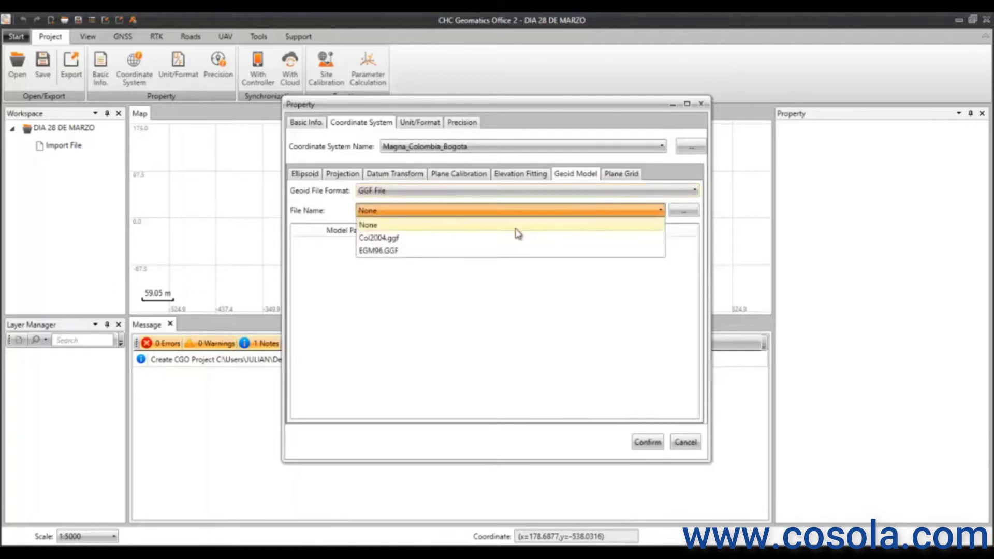
left_click(381, 239)
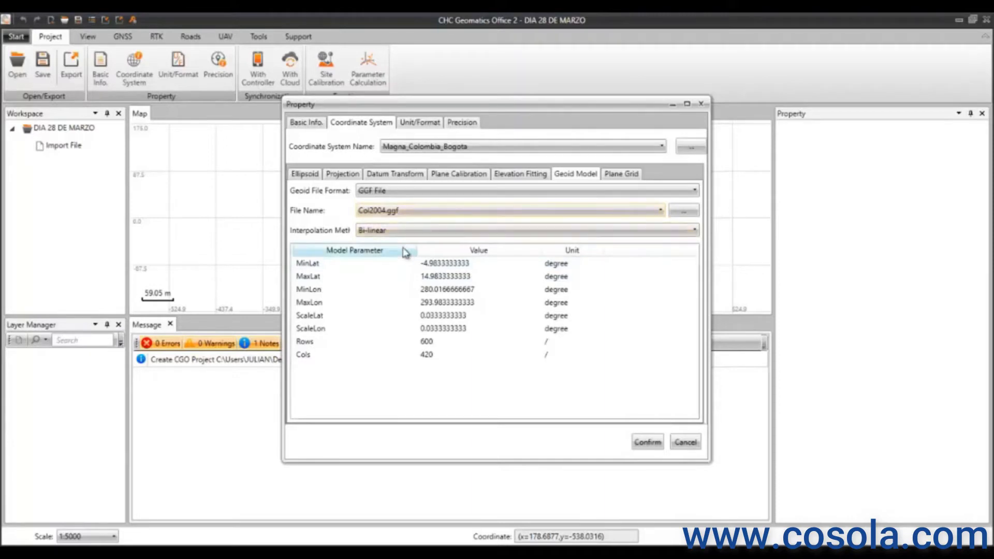
- Review the coordinate unit options, keeping Meter, and choose NE as the local coordinate order
left_click(418, 127)
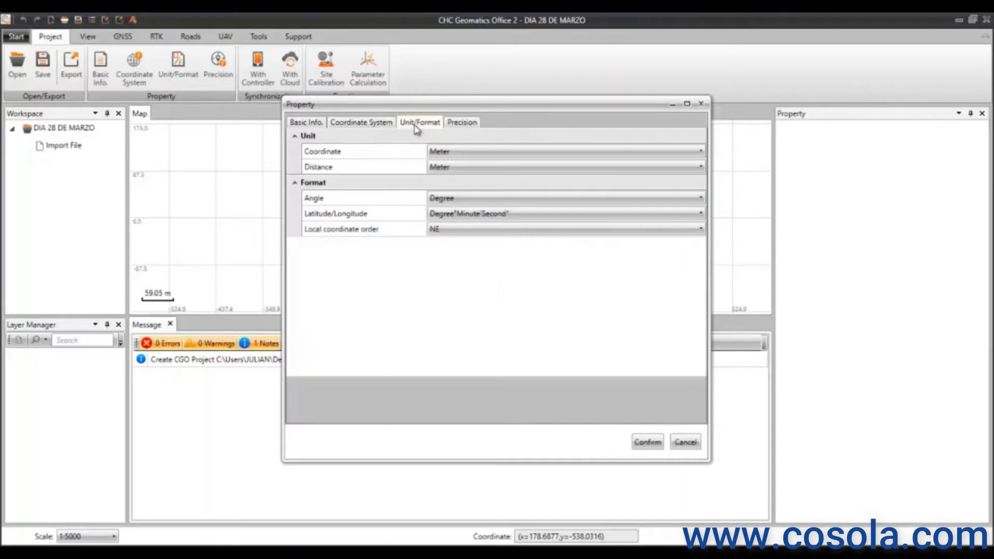
left_click(468, 152)
left_click(470, 155)
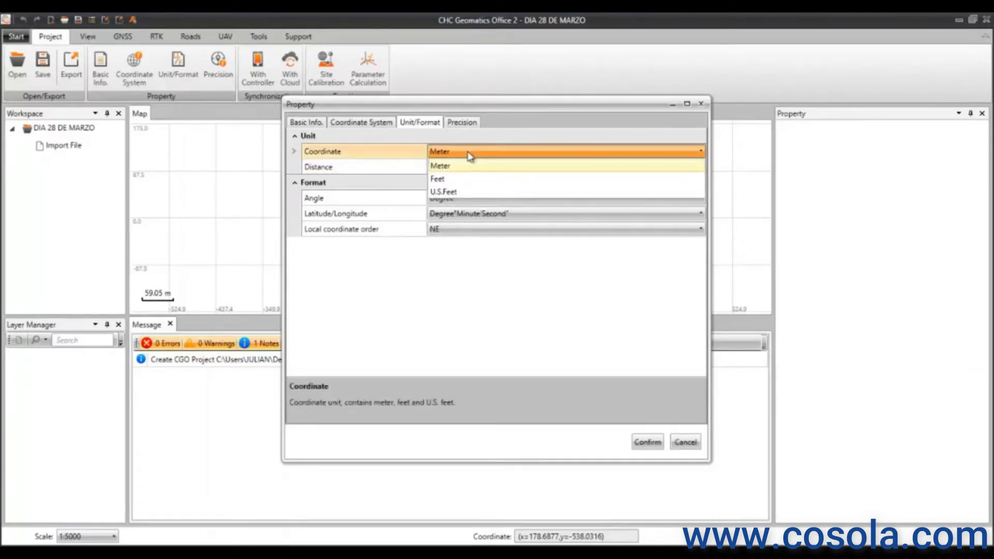
left_click(470, 155)
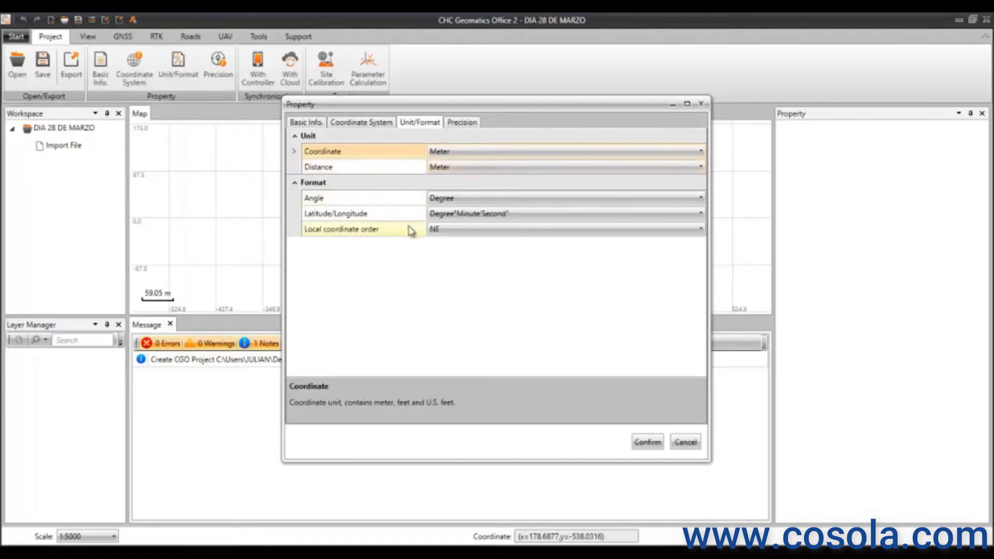
left_click(454, 235)
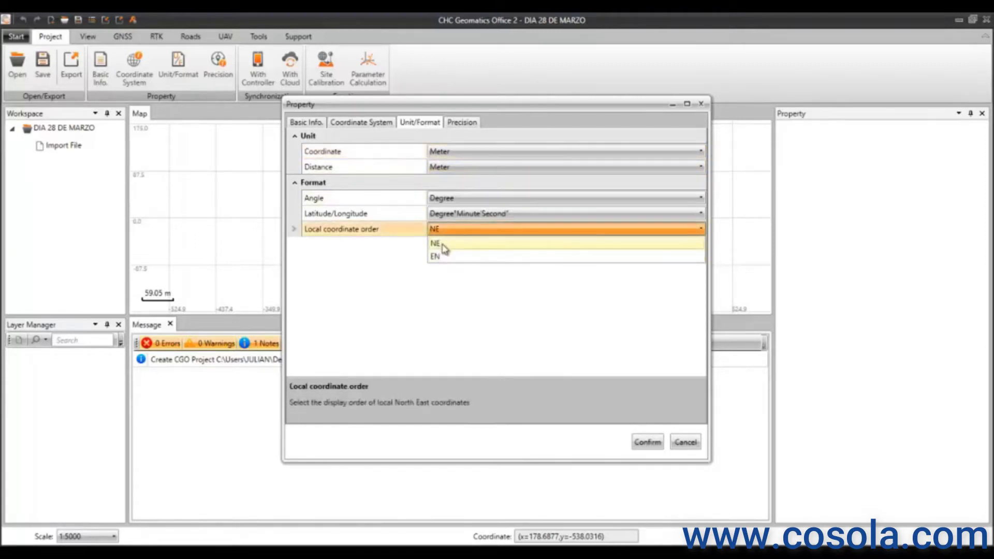
left_click(444, 247)
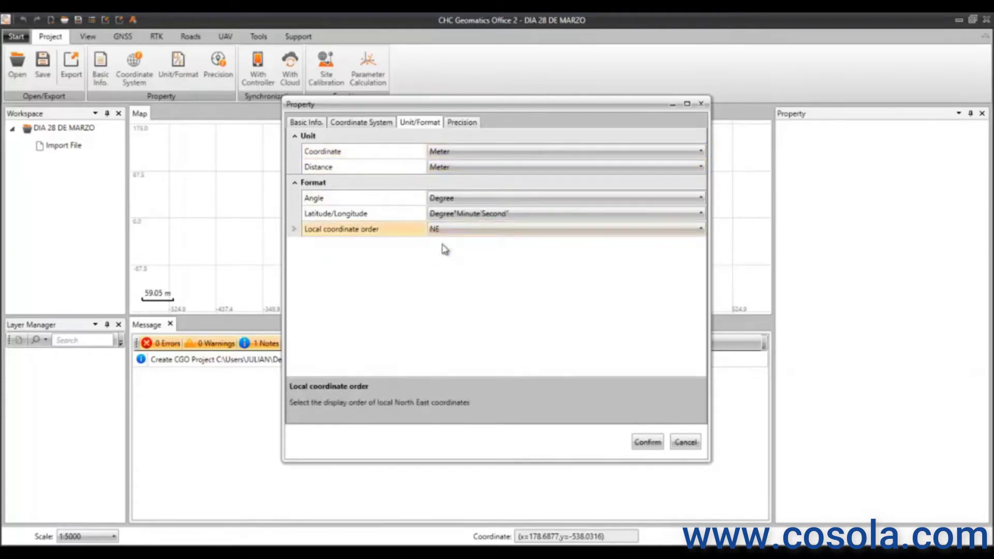
- Review the project's precision, unit and format, coordinate system and basic information settings
left_click(459, 124)
left_click(464, 168)
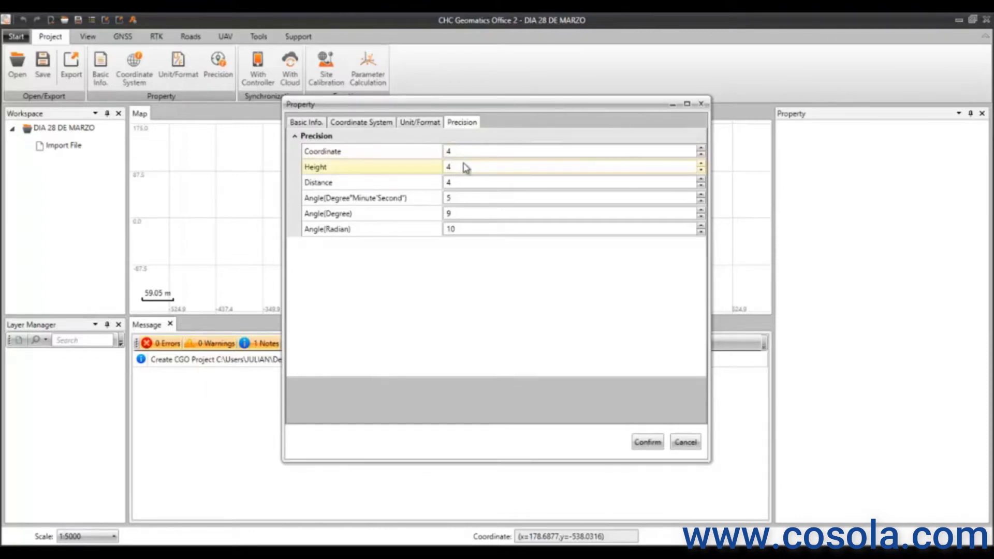
left_click(420, 124)
left_click(358, 124)
left_click(305, 124)
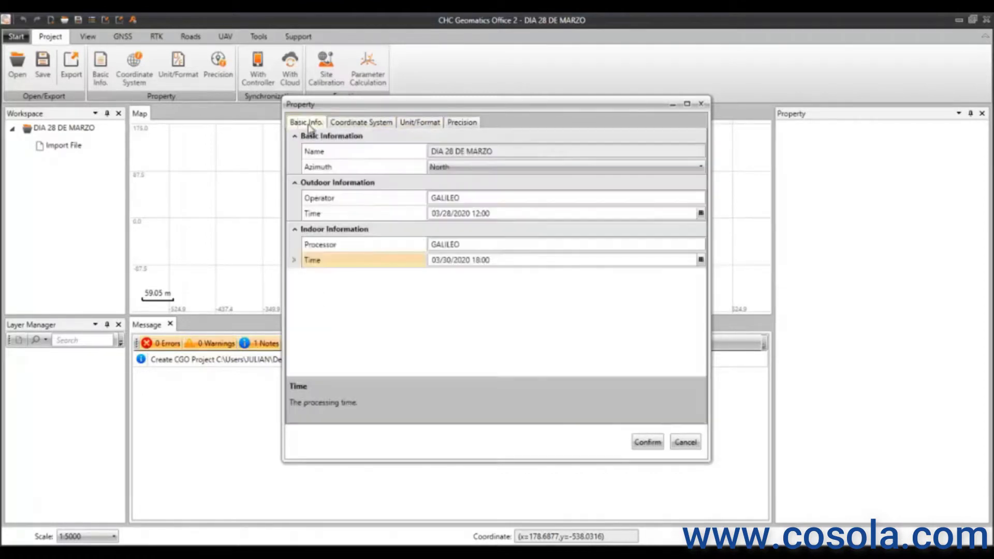
left_click(361, 123)
left_click(420, 123)
left_click(462, 124)
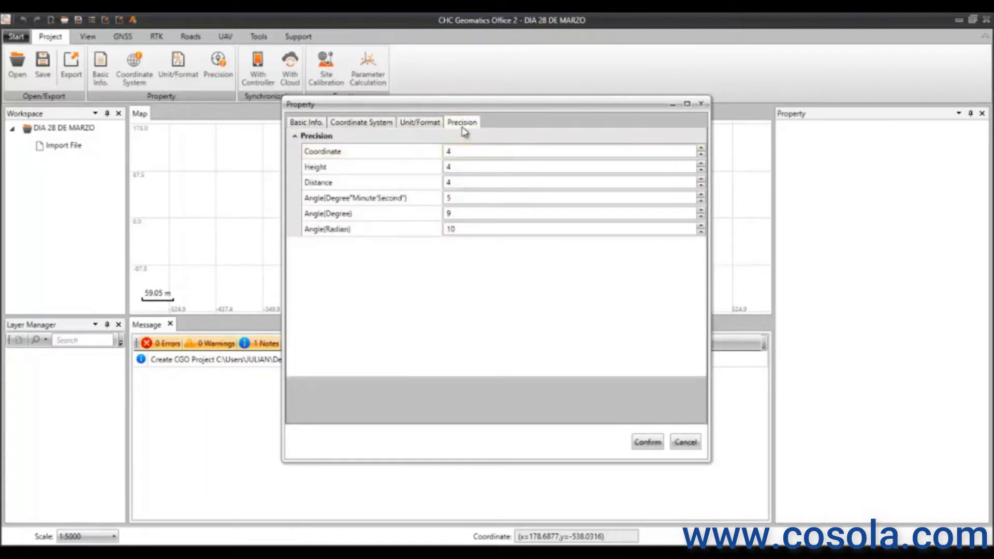
- Save the project property settings and recheck the coordinate system, unit and format, precision and basic information
left_click(647, 443)
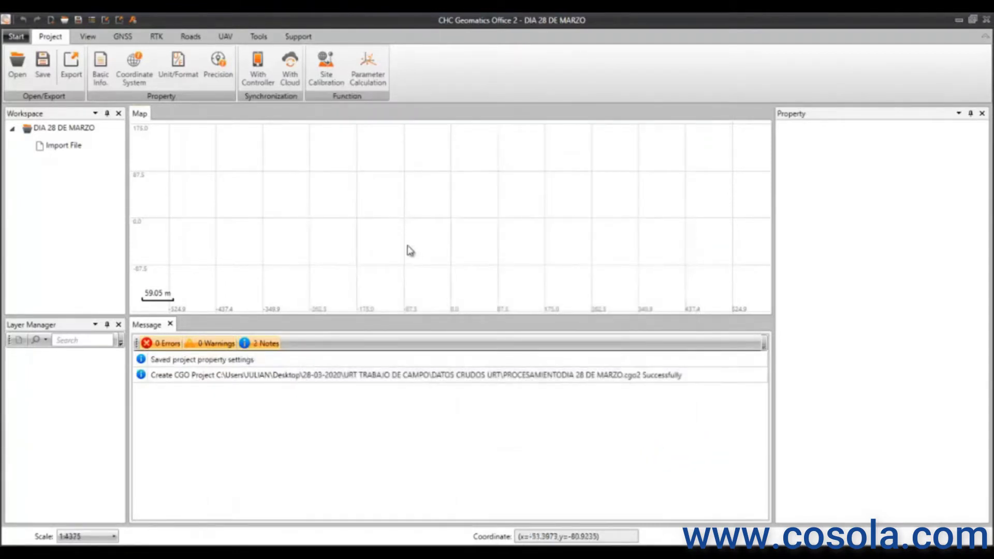
left_click(143, 83)
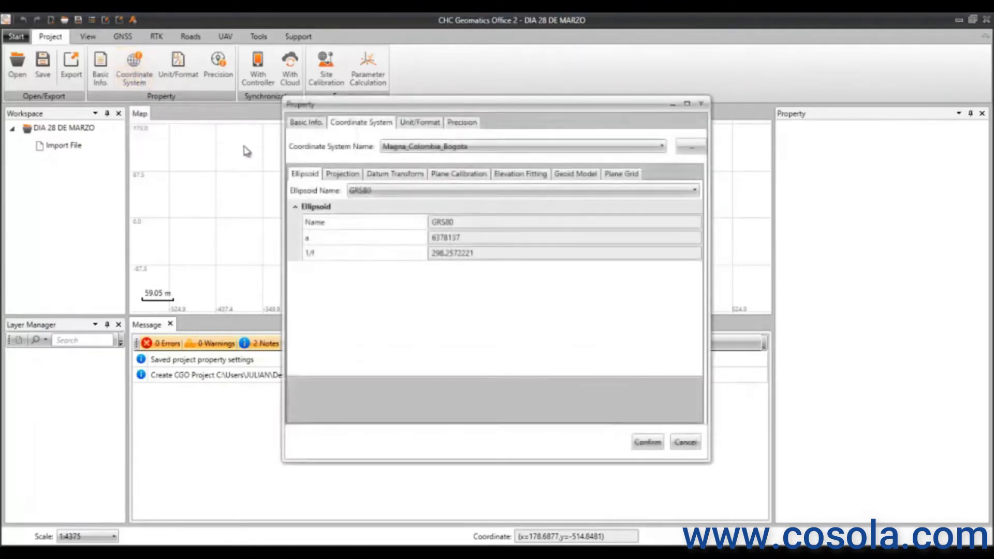
left_click(425, 125)
left_click(459, 124)
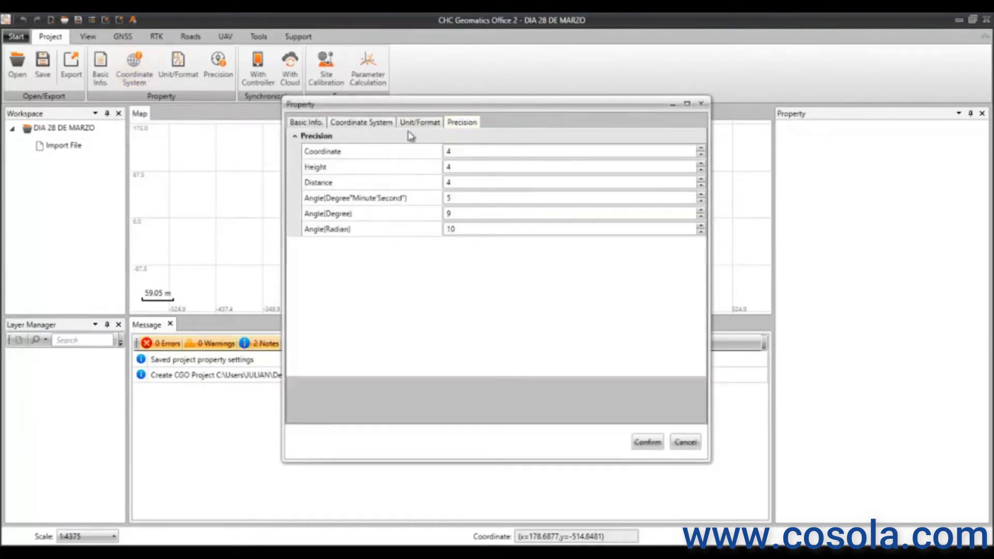
left_click(363, 124)
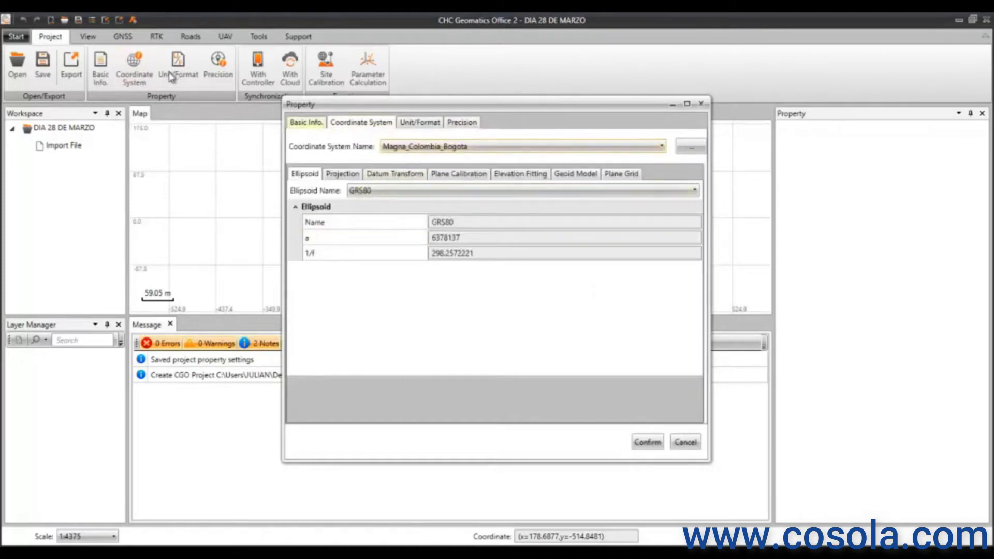
left_click(310, 124)
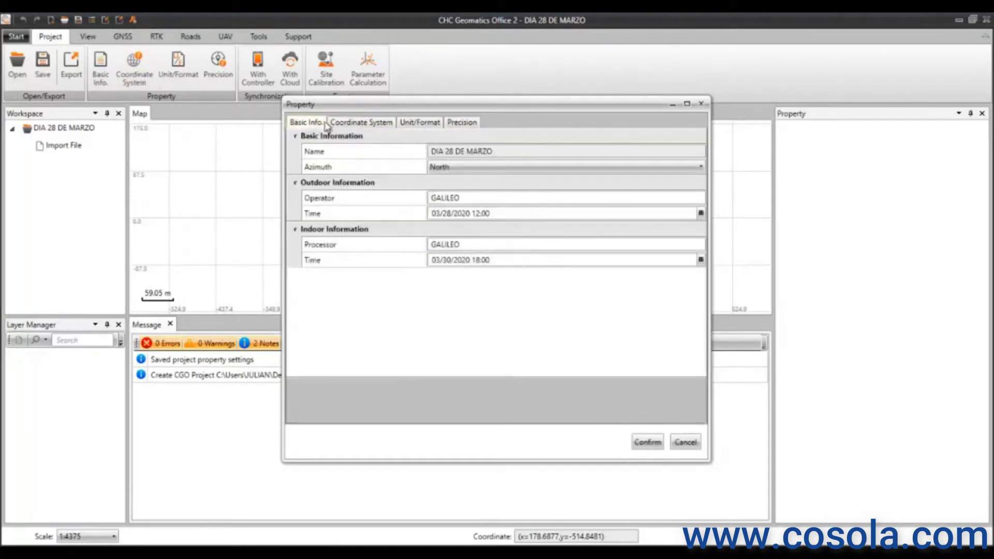
left_click(358, 125)
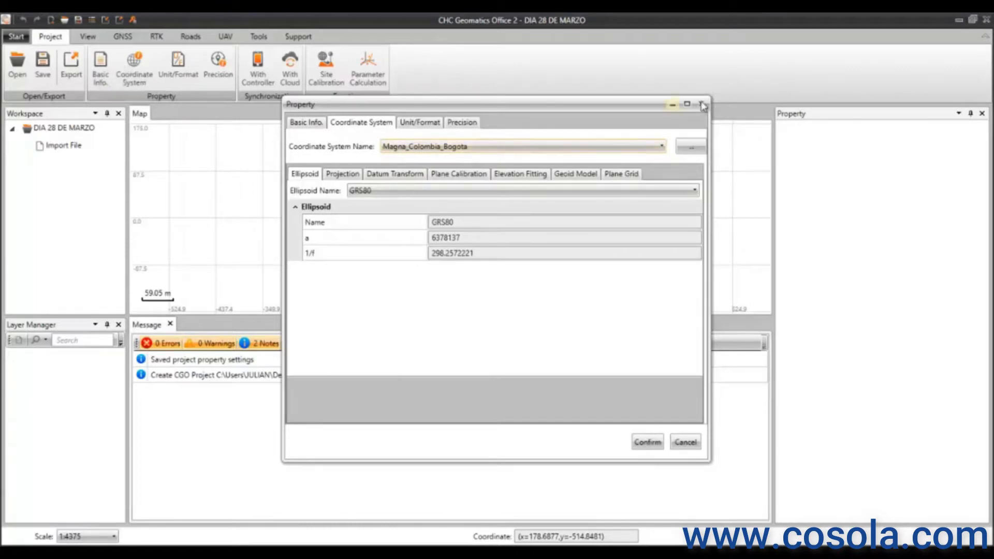
left_click(646, 443)
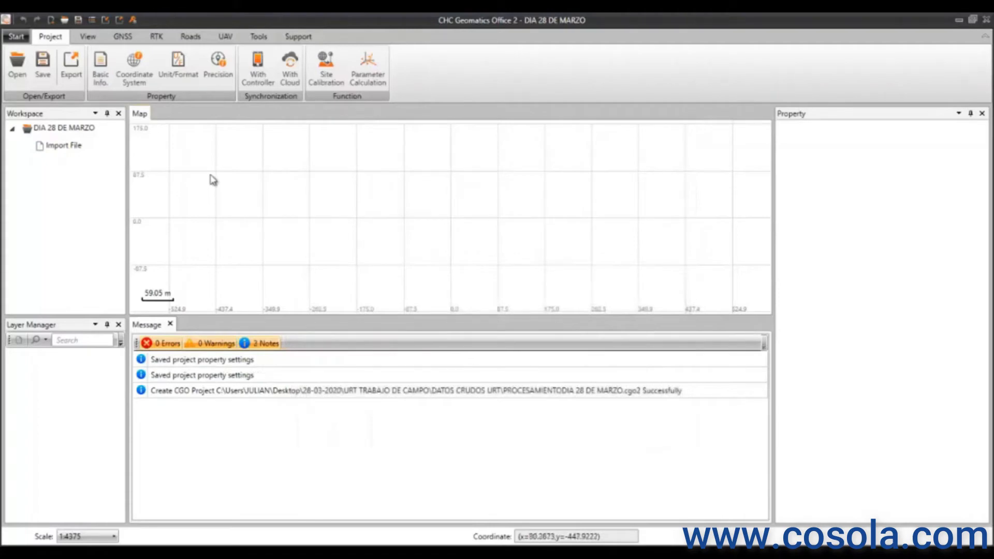
- Compare the online map formats and load Google Map(Image) as the project's background map
left_click(89, 41)
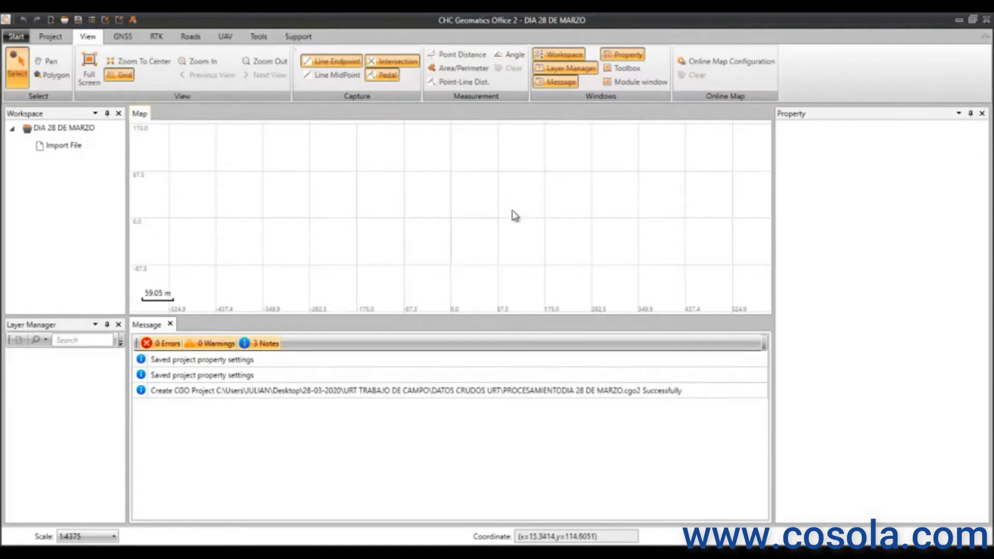
left_click(718, 69)
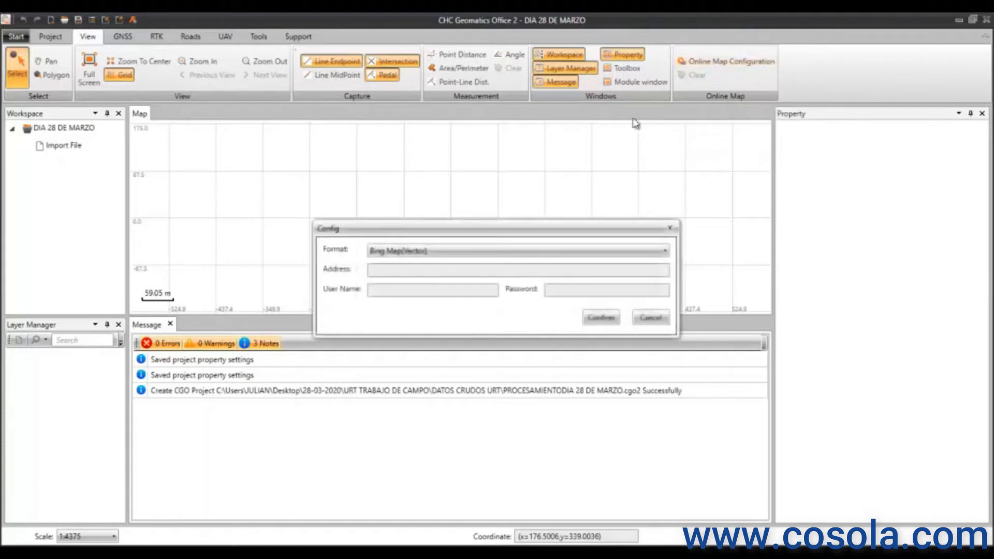
left_click(445, 254)
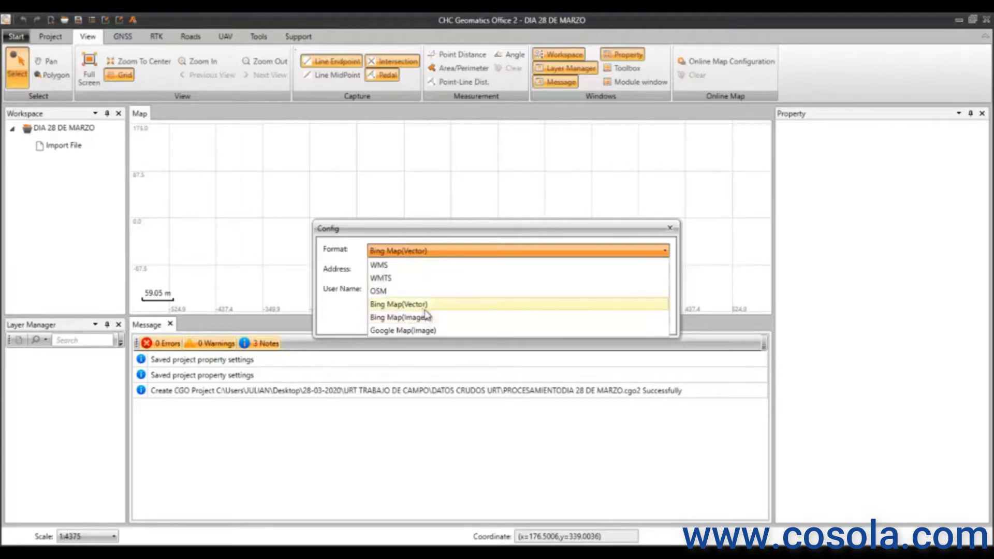
left_click(398, 320)
left_click(544, 248)
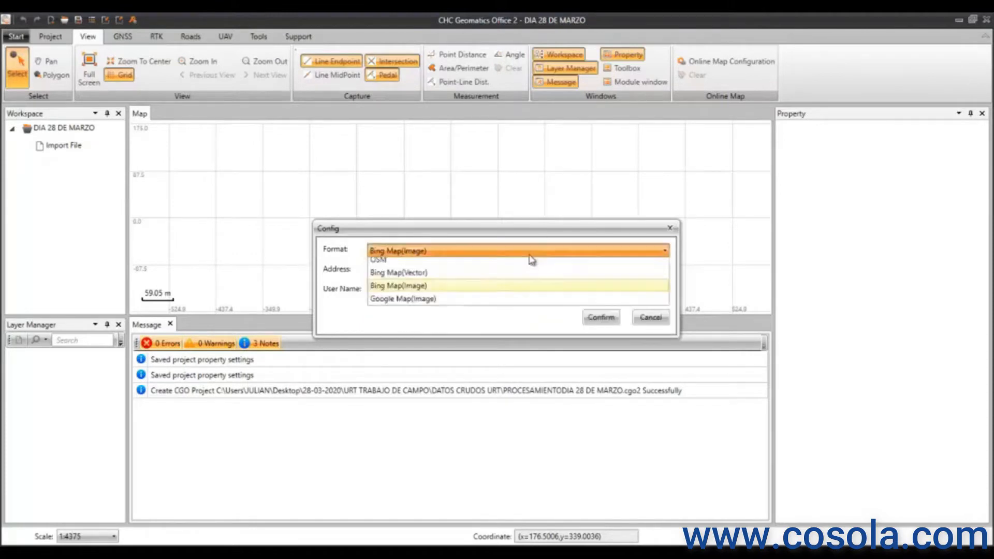
left_click(413, 331)
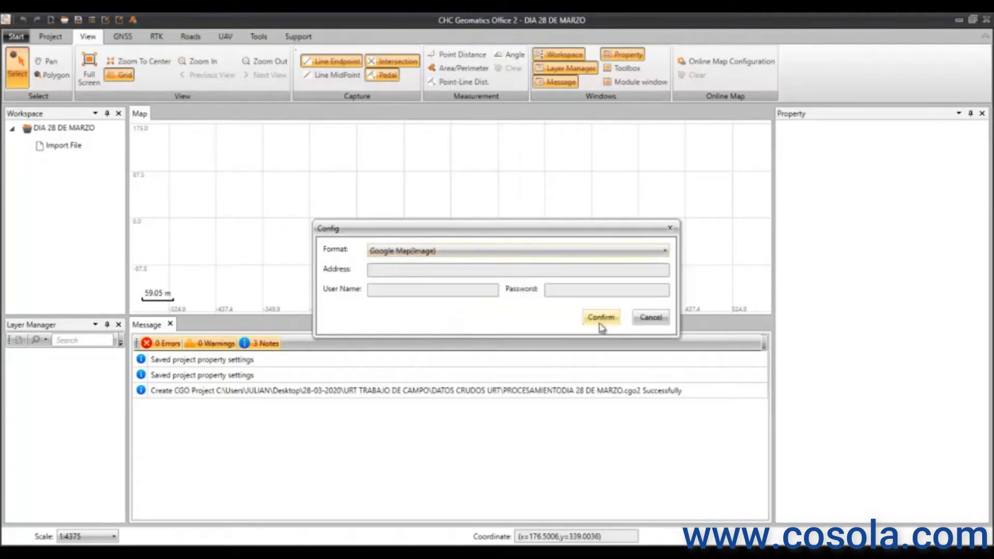
left_click(473, 254)
left_click(413, 266)
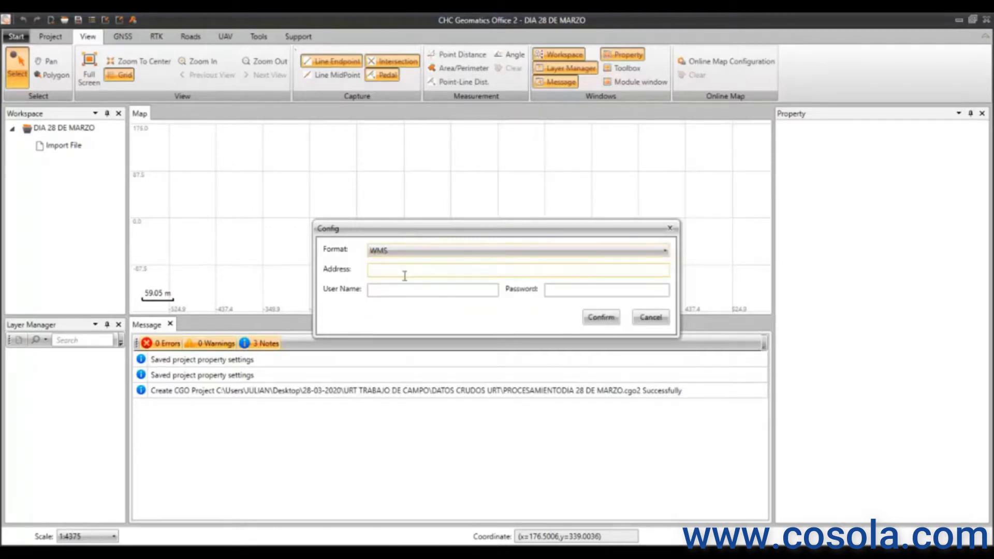
left_click(448, 251)
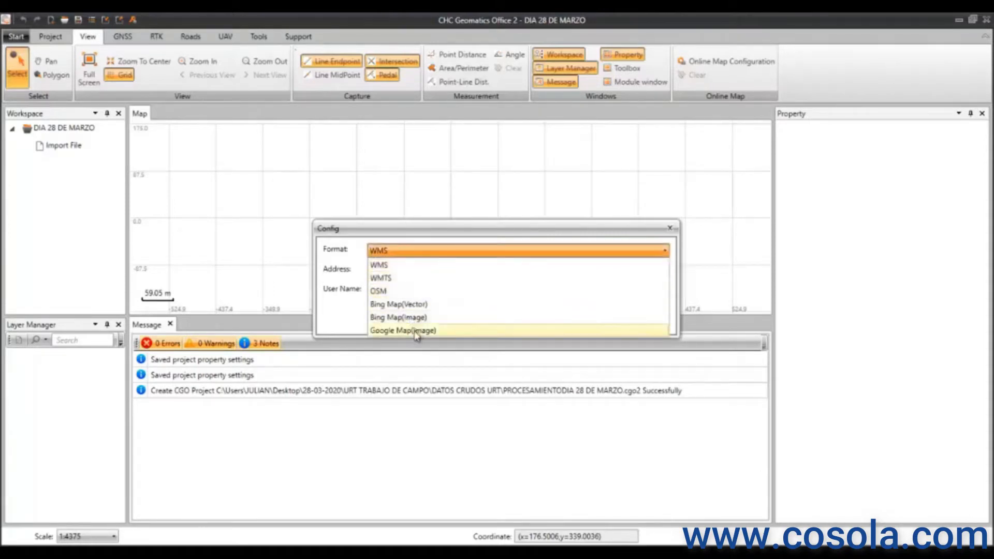
left_click(417, 332)
left_click(599, 317)
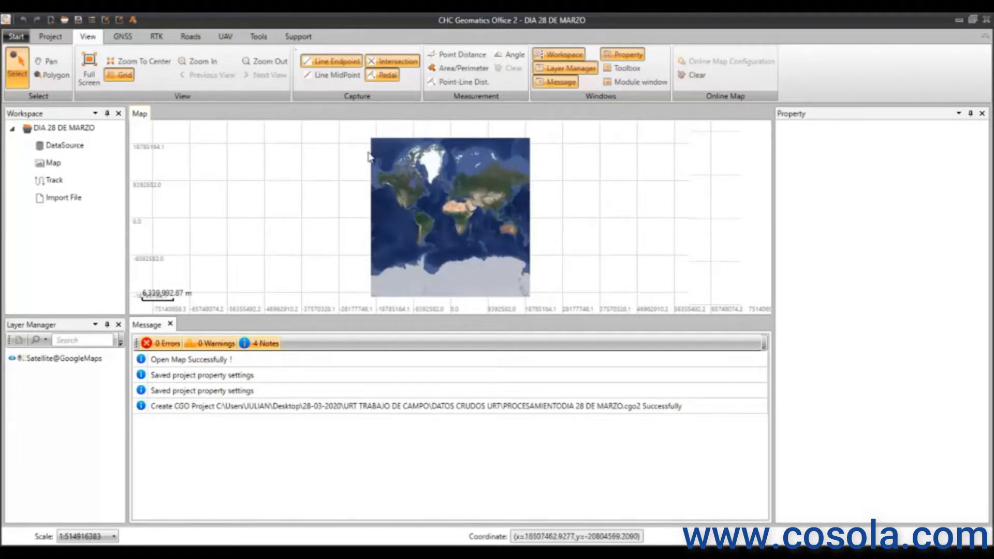
mouse_move(432, 185)
left_mouse_down()
mouse_move(491, 180)
mouse_move(444, 171)
mouse_move(438, 185)
left_mouse_up()
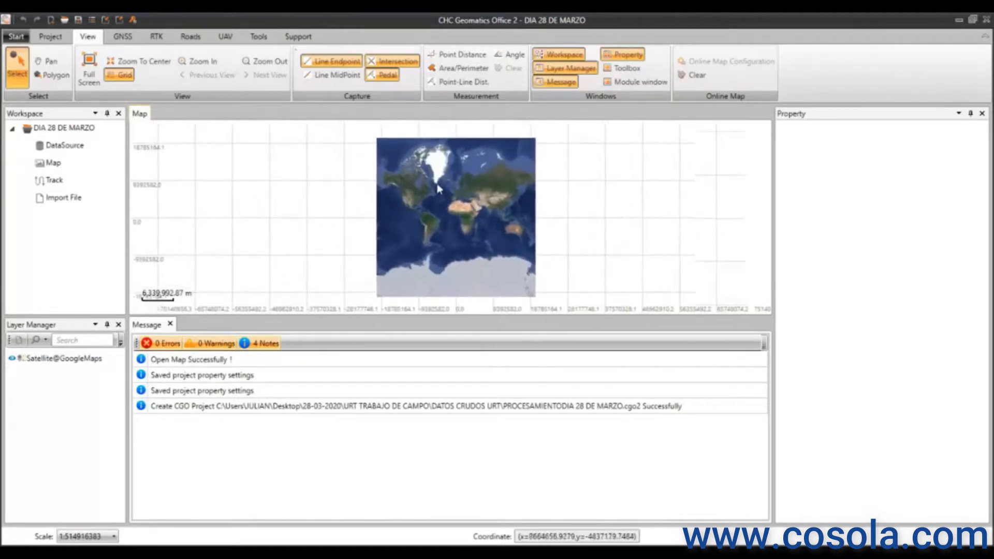
- Configure the GNSS import time system to Local Time with the local zone -05:00
left_click(133, 38)
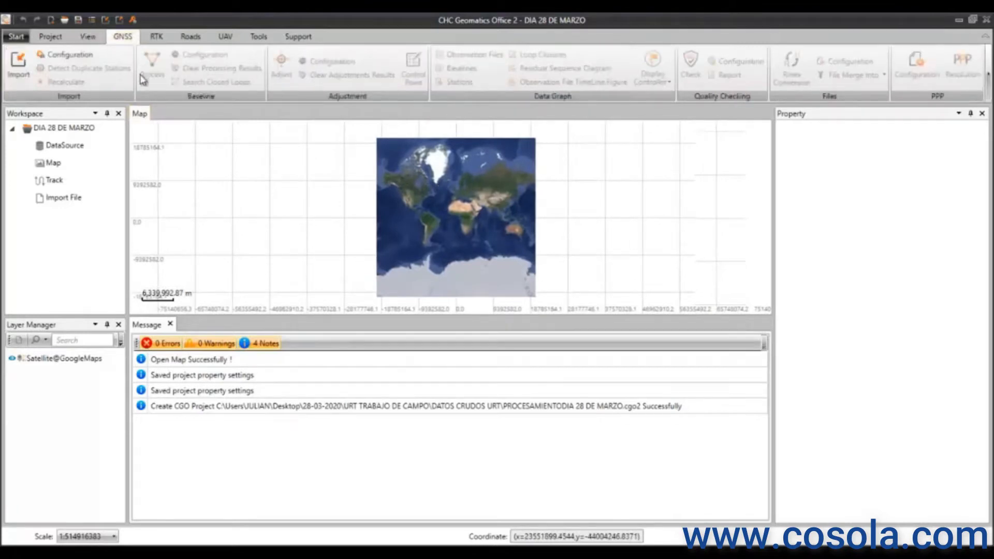
left_click_drag(496, 244, 522, 235)
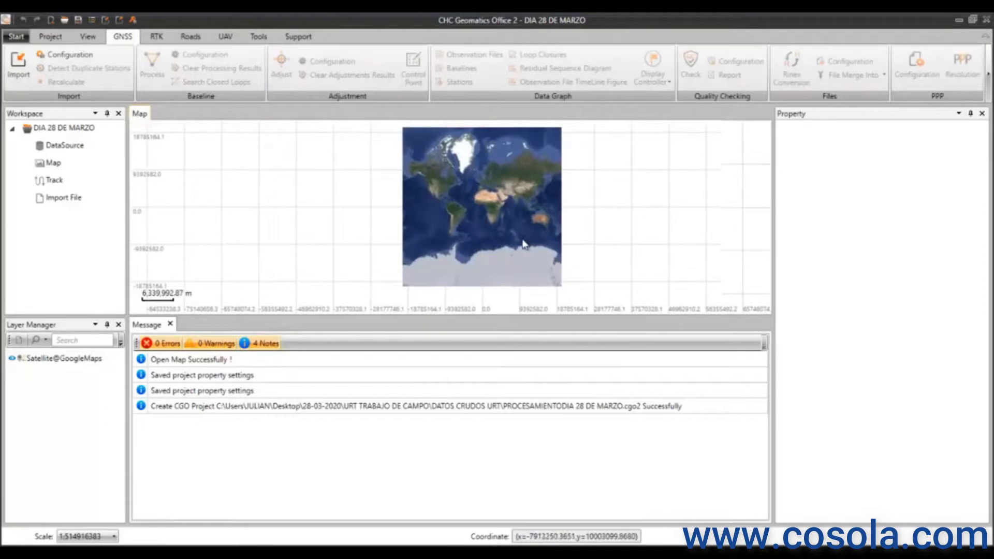
left_click(67, 58)
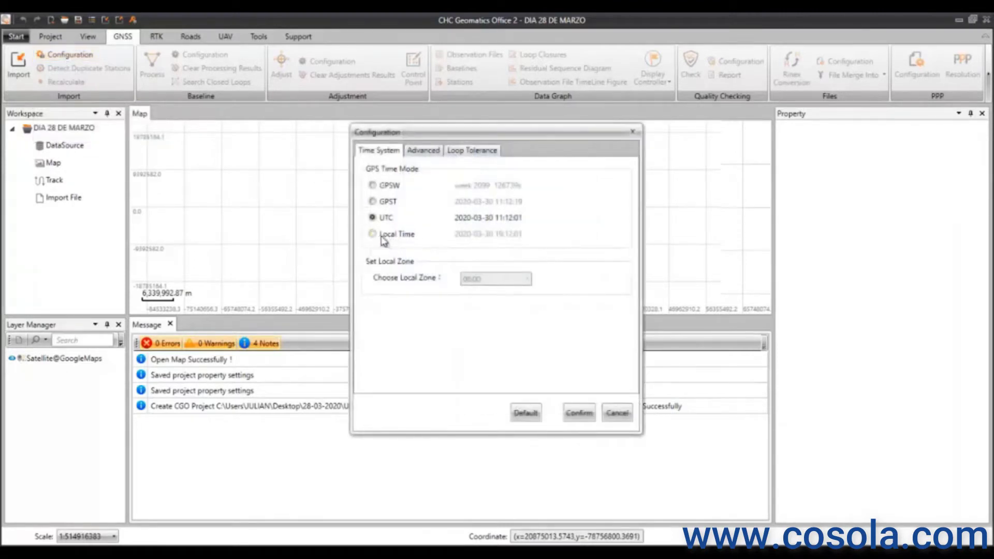
left_click(379, 237)
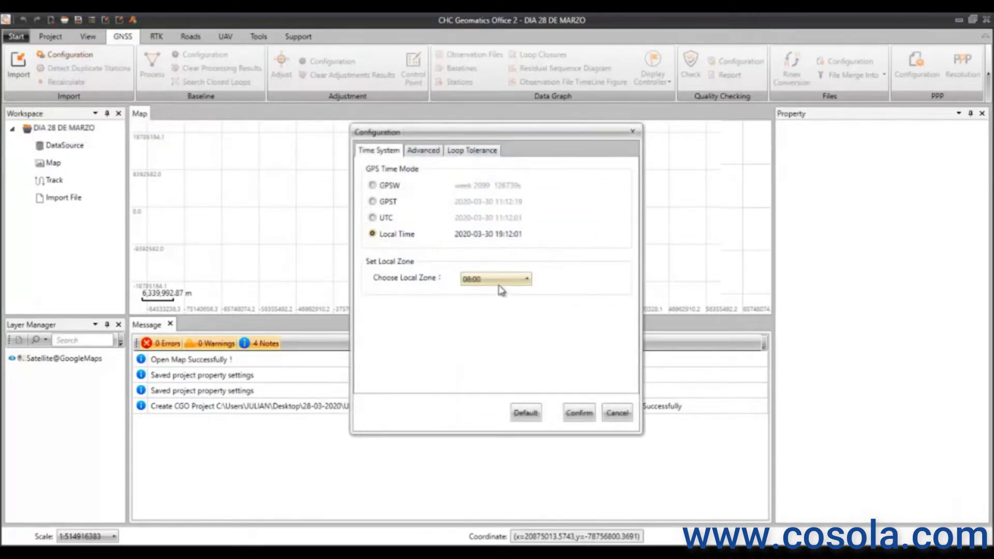
left_click(511, 284)
scroll(497, 352, "up", 6)
scroll(484, 358, "up", 1)
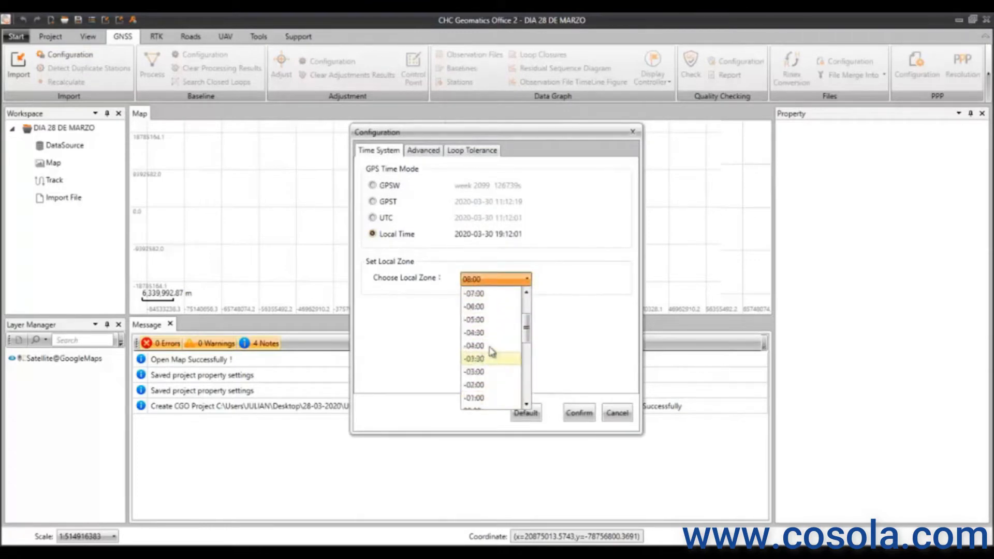
left_click(492, 322)
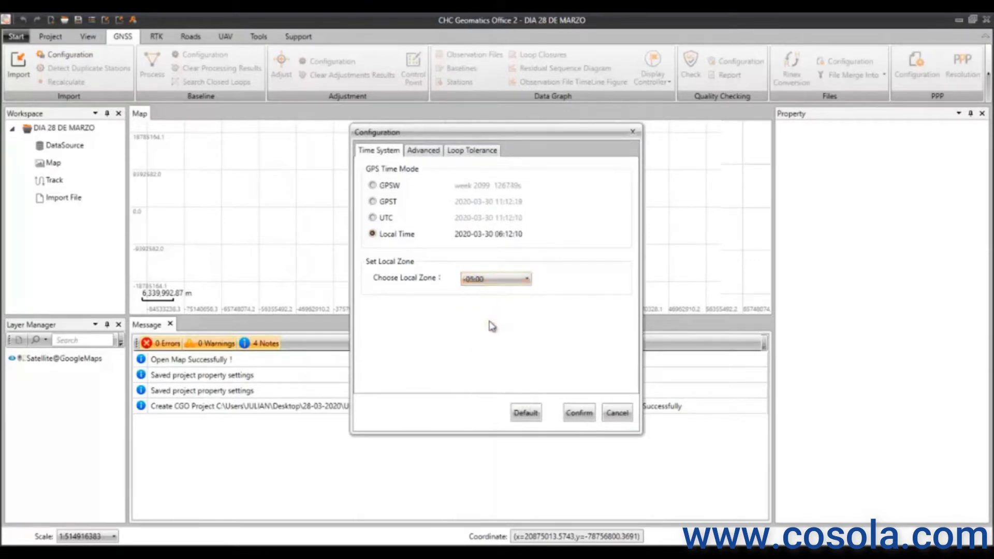
left_click(582, 416)
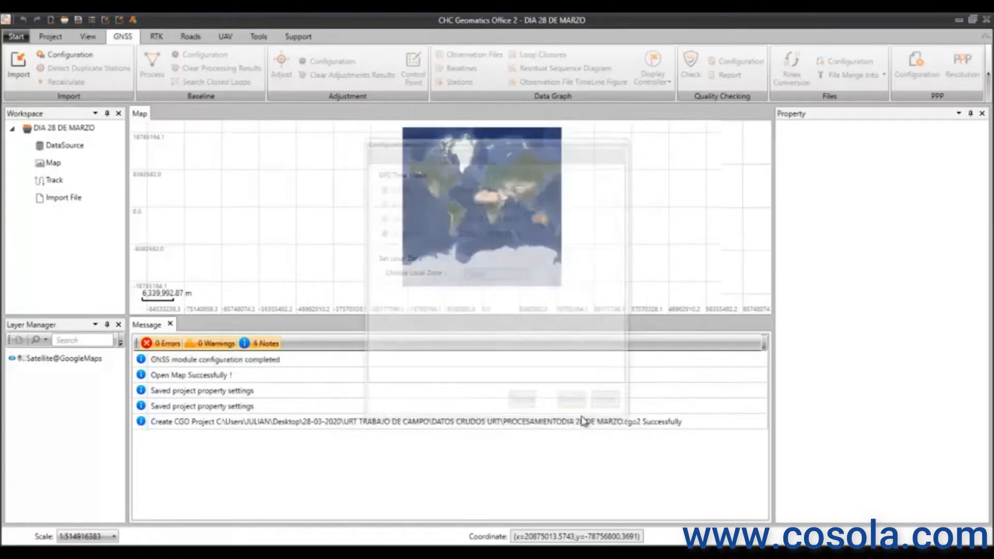
scroll(459, 219, "up", 1)
scroll(460, 218, "up", 1)
left_click_drag(459, 218, 439, 236)
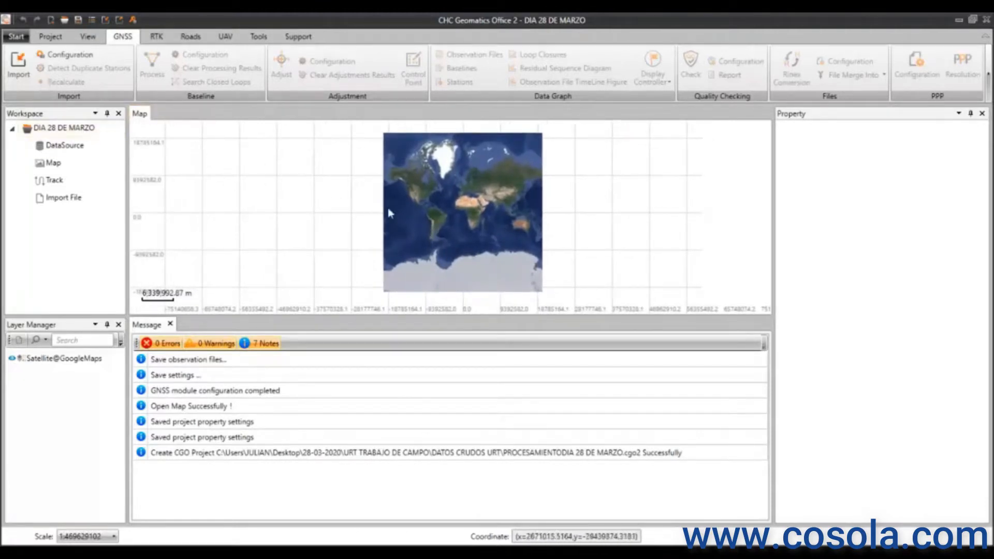
left_click_drag(468, 243, 429, 243)
scroll(429, 247, "up", 1)
scroll(413, 233, "down", 1)
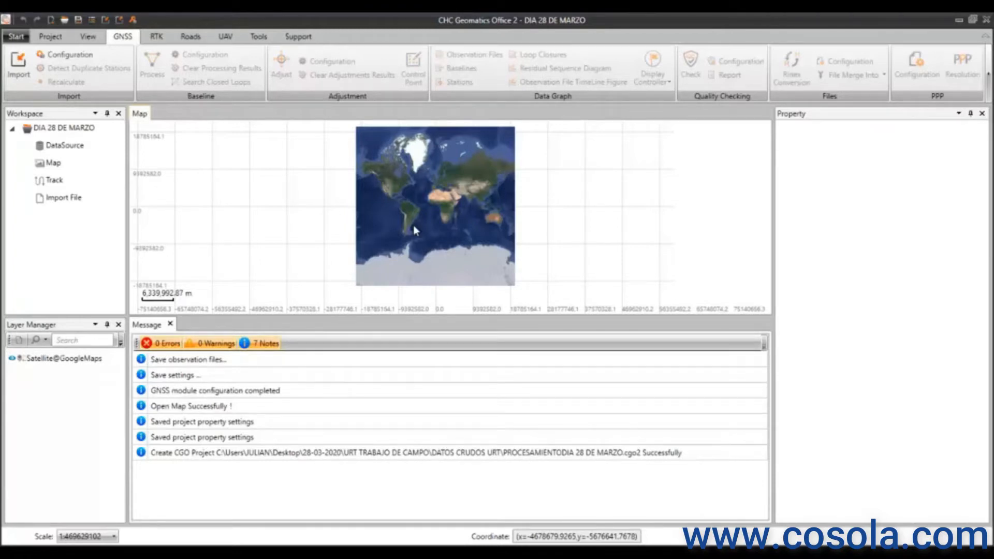
mouse_move(342, 220)
left_mouse_down()
mouse_move(348, 235)
mouse_move(357, 222)
left_mouse_up()
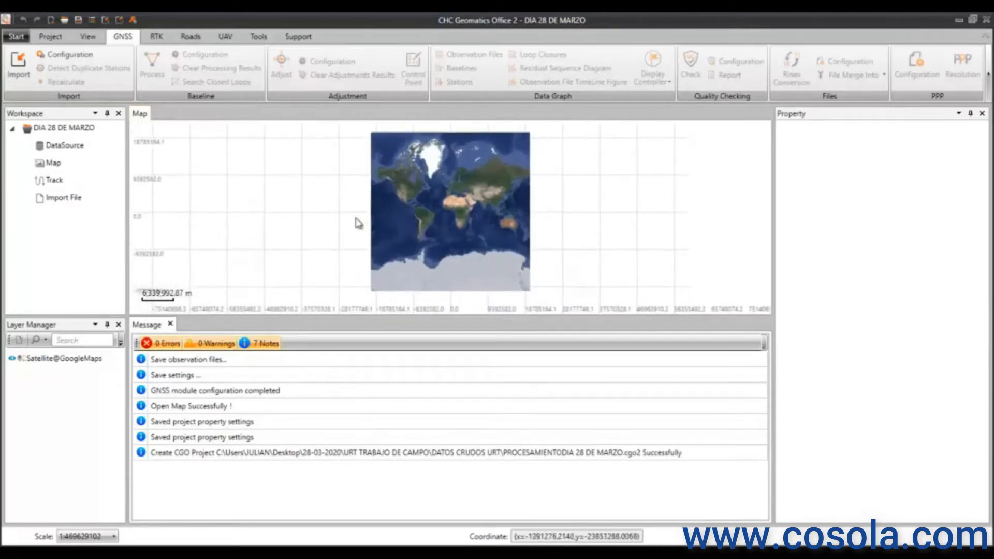
left_click(22, 72)
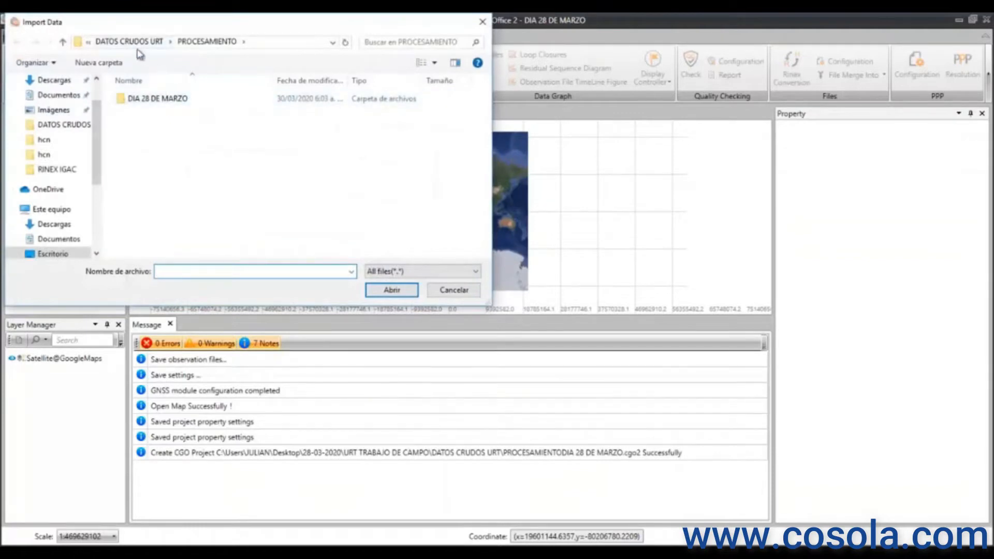
scroll(101, 132, "up", 1)
left_click(51, 104)
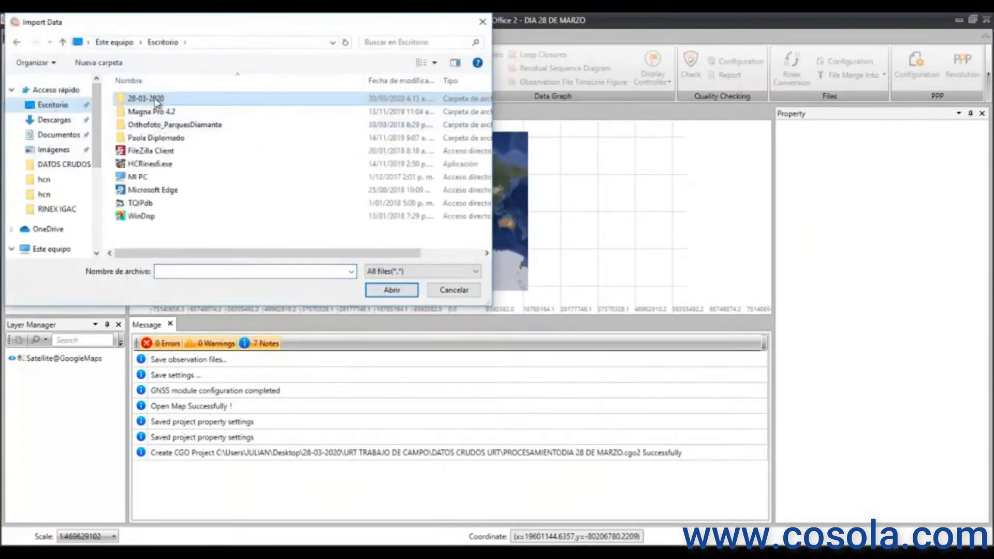
double_click(156, 98)
double_click(166, 98)
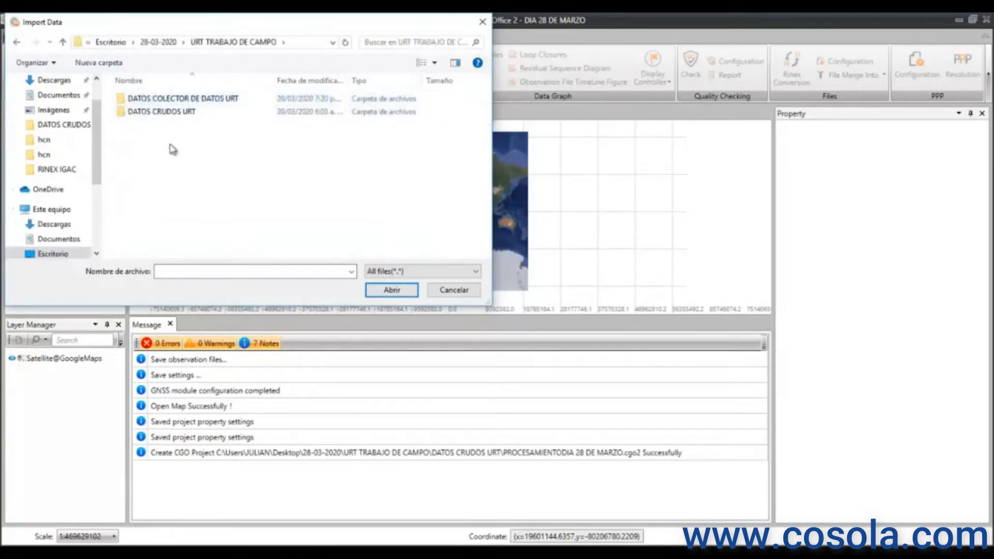
double_click(182, 111)
double_click(165, 100)
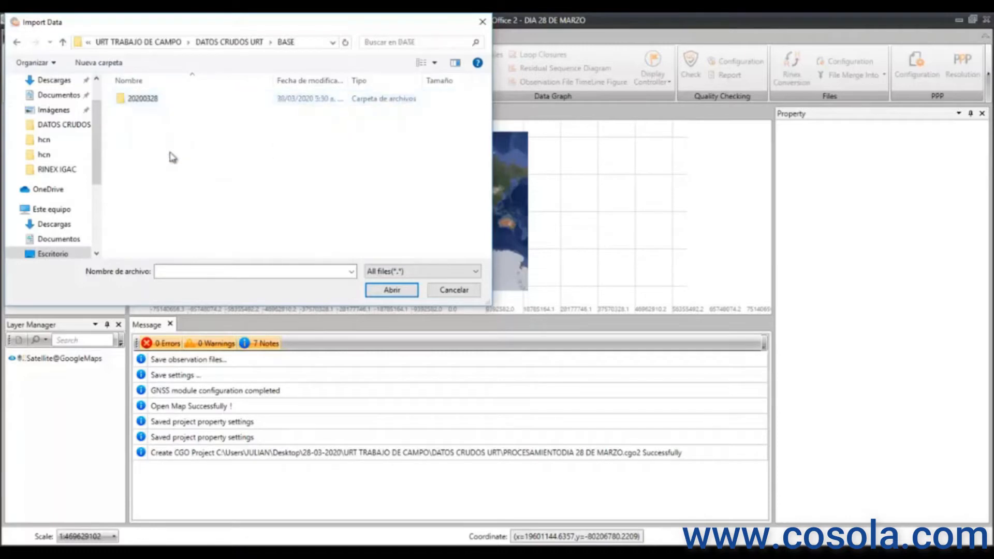
double_click(152, 104)
double_click(147, 102)
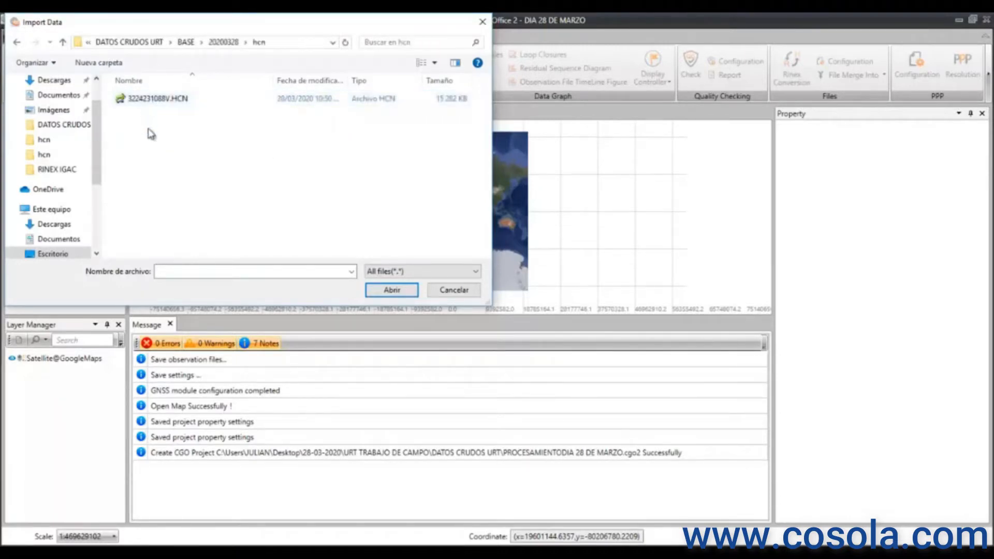
left_click(196, 107)
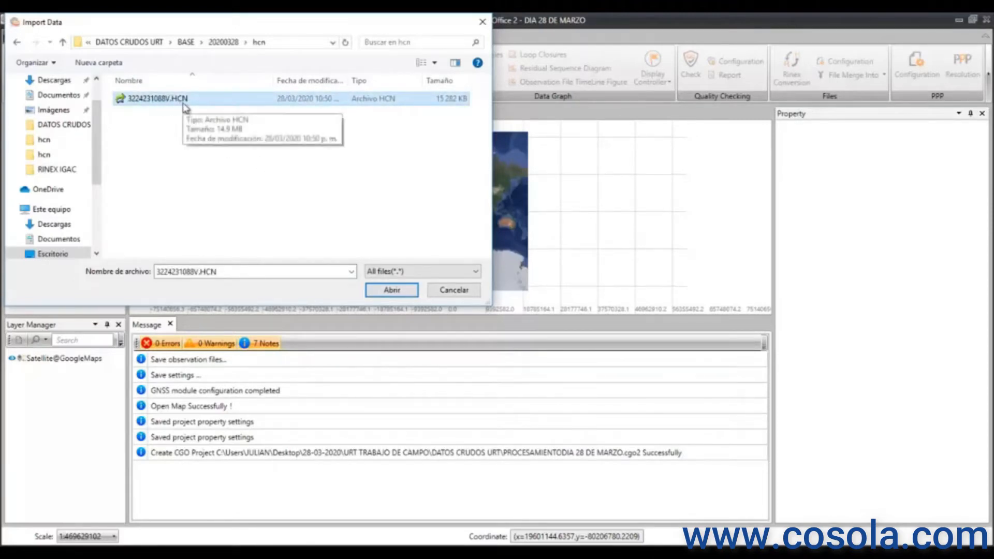
left_click(390, 294)
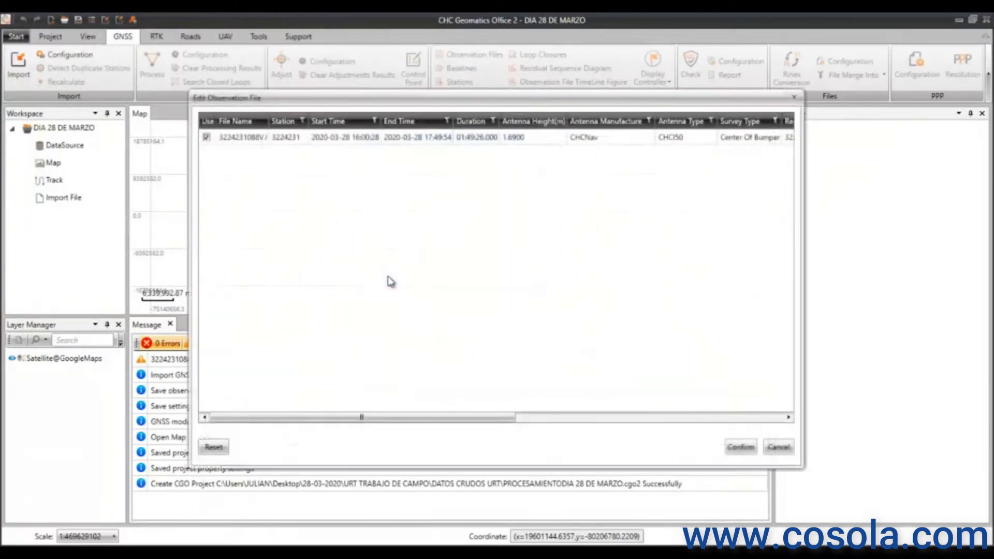
left_click_drag(366, 417, 330, 417)
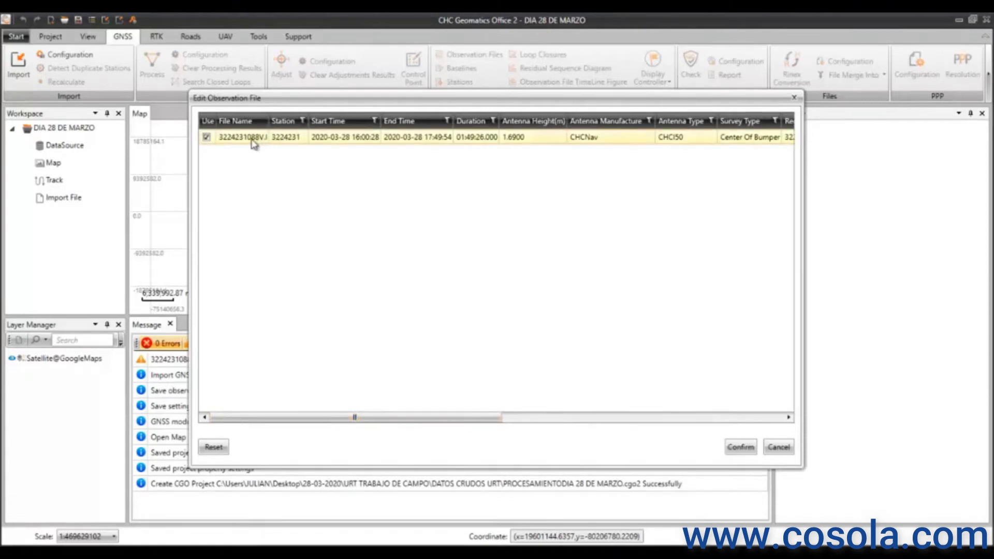
left_click(302, 139)
left_click_drag(302, 140, 246, 141)
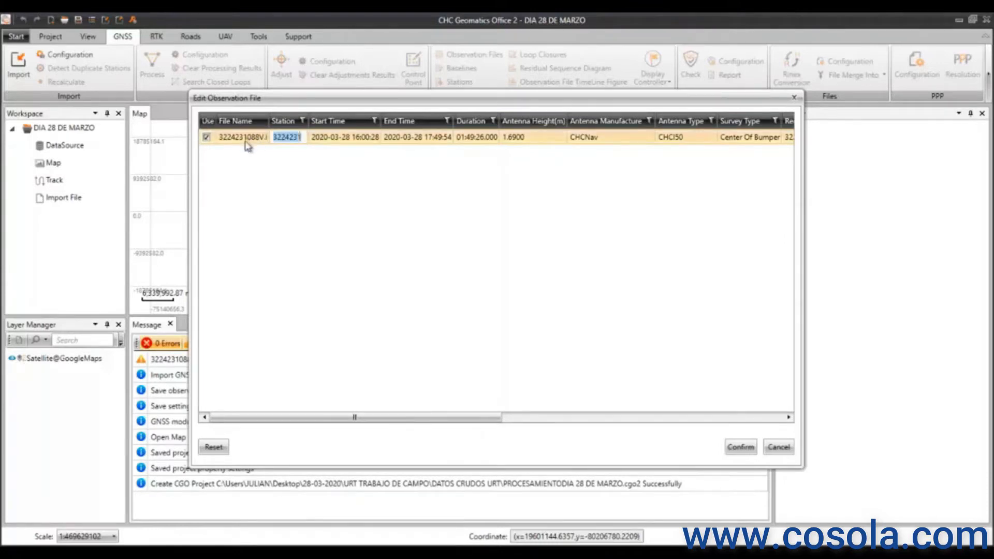
key("BackSpace")
type("BASE")
- Set the antenna height of the BASE observation file to 1.69 m
left_click_drag(434, 417, 459, 419)
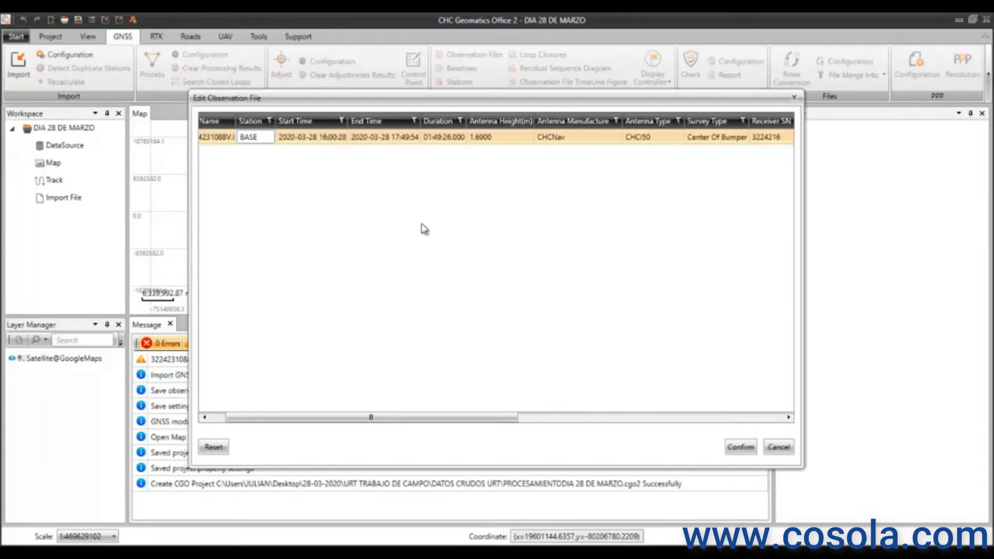
left_click_drag(468, 422, 513, 422)
left_click(406, 137)
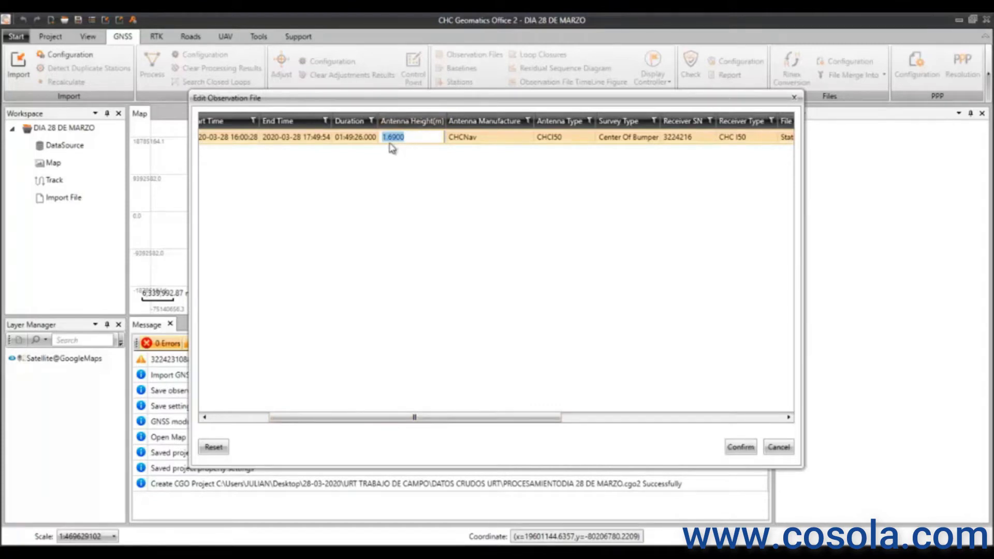
left_click(424, 197)
left_click_drag(463, 418, 502, 419)
left_click_drag(341, 139, 275, 148)
type("1.6")
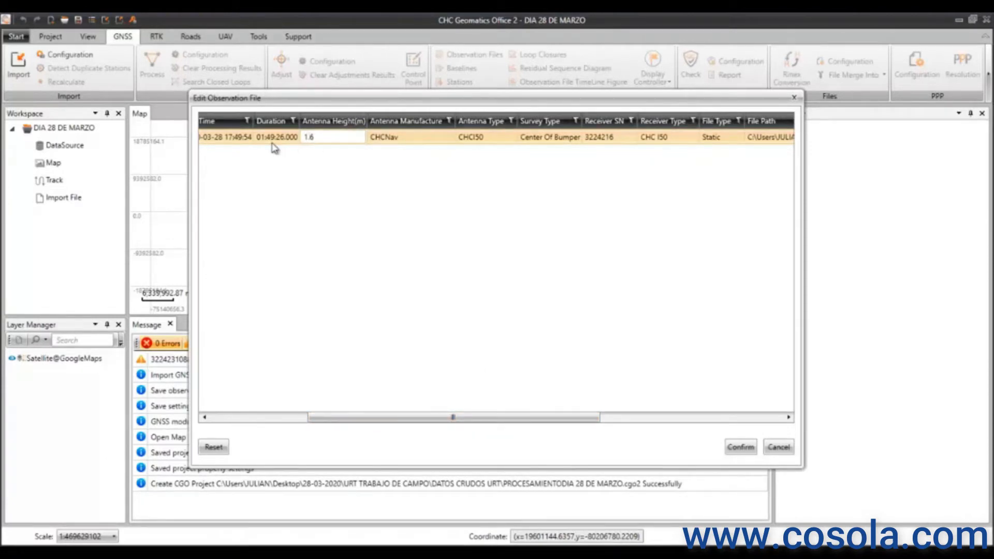
type("9")
- Check the antenna manufacturer options, keep CHCNav, and set the antenna type to CHCI50 NONE
left_click(450, 138)
left_click(449, 138)
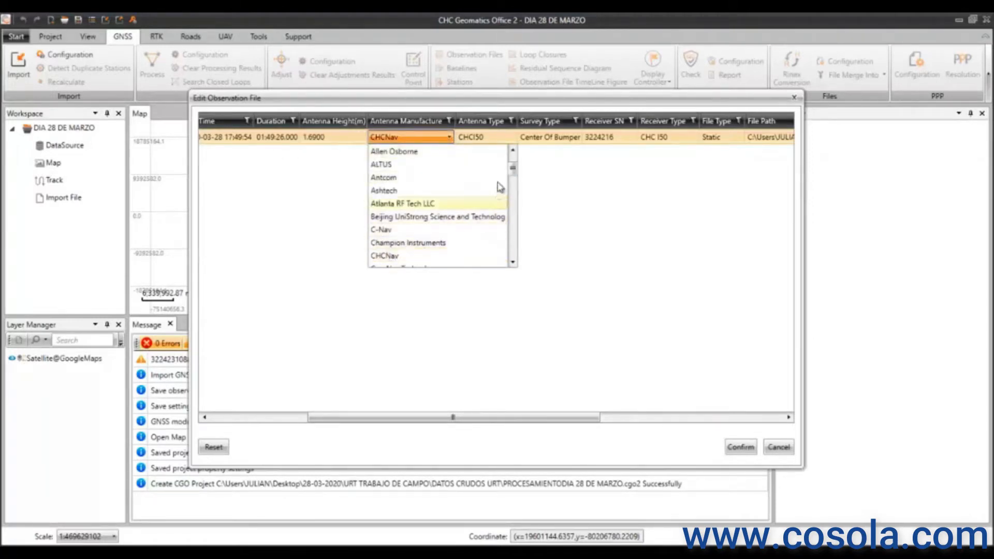
left_click_drag(515, 171, 502, 262)
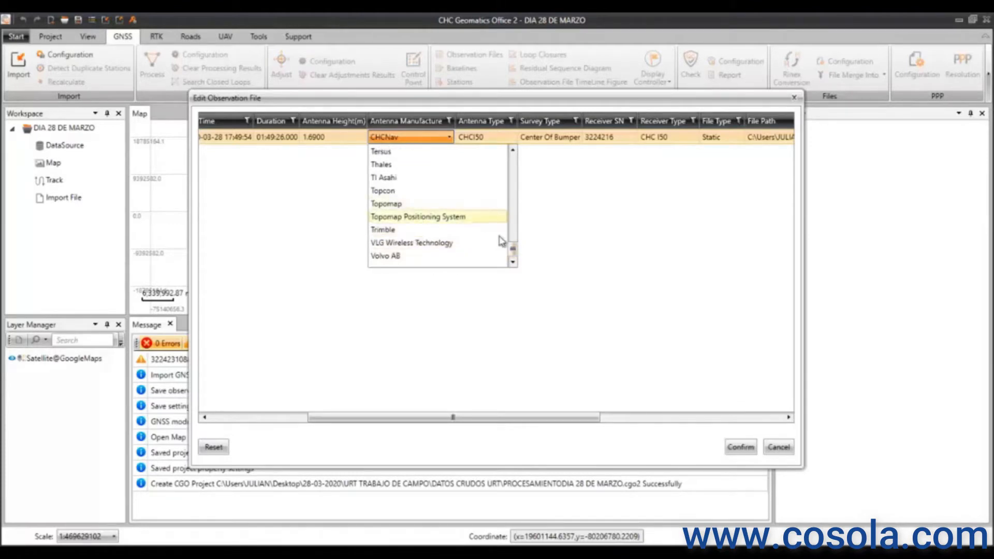
left_click_drag(515, 249, 515, 206)
left_click(559, 228)
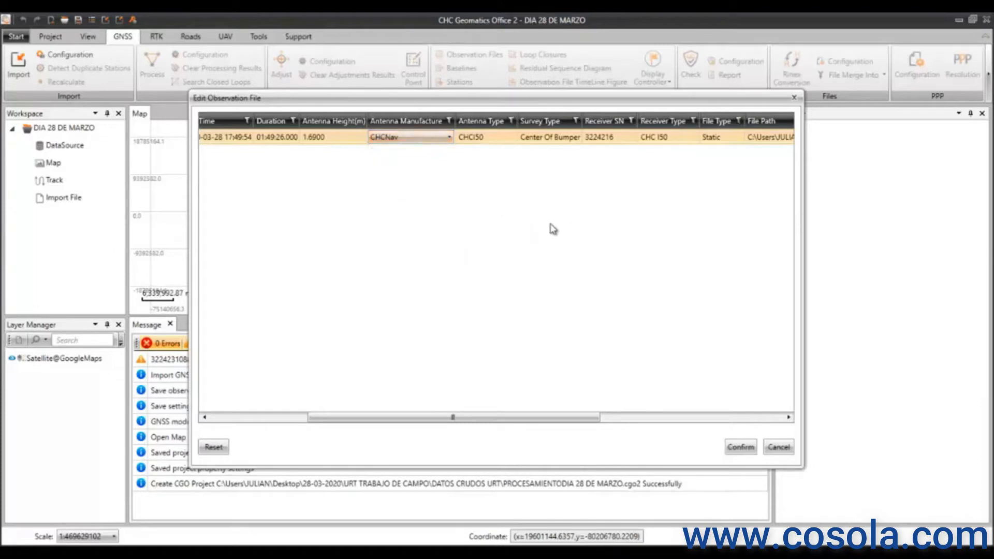
left_click(496, 144)
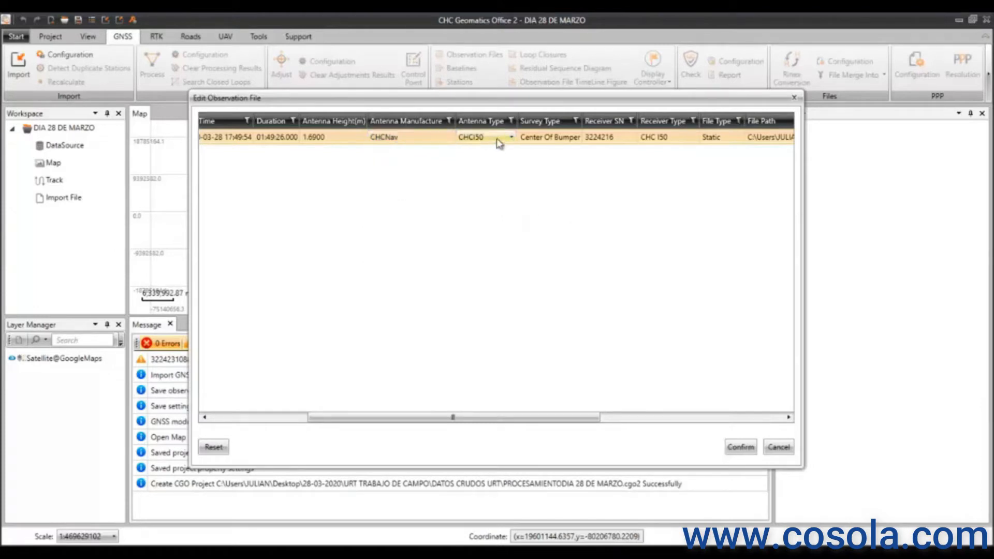
left_click(509, 138)
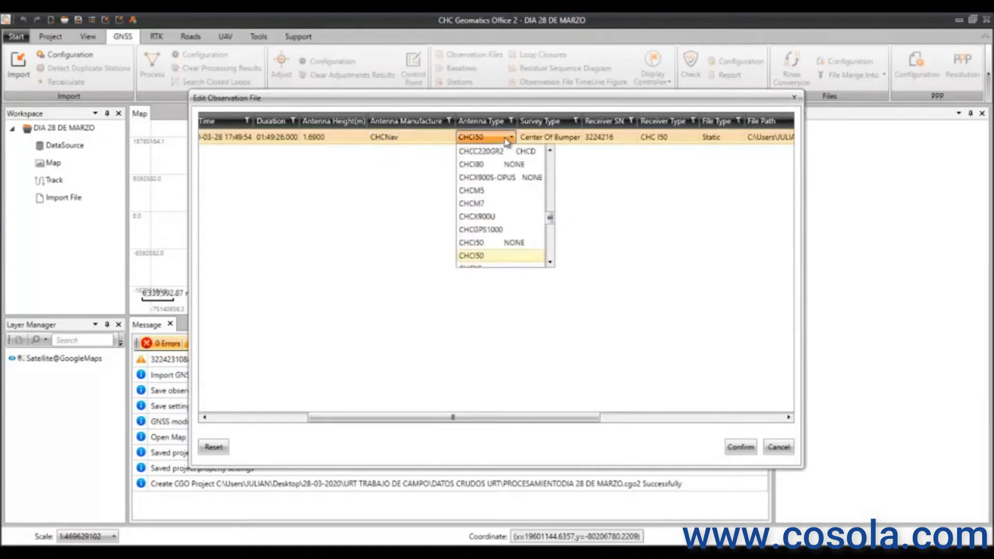
scroll(510, 235, "down", 1)
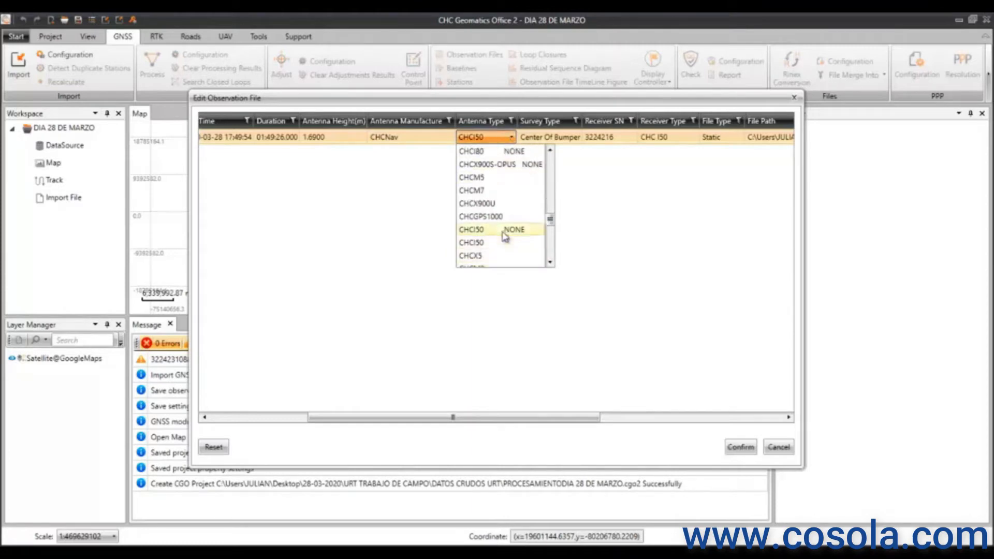
left_click(506, 235)
- Set the survey type to Bottom Of Antenna Mount, review the remaining file details, and confirm the observation file edits
left_click_drag(533, 418, 590, 419)
left_click(455, 137)
left_click(477, 137)
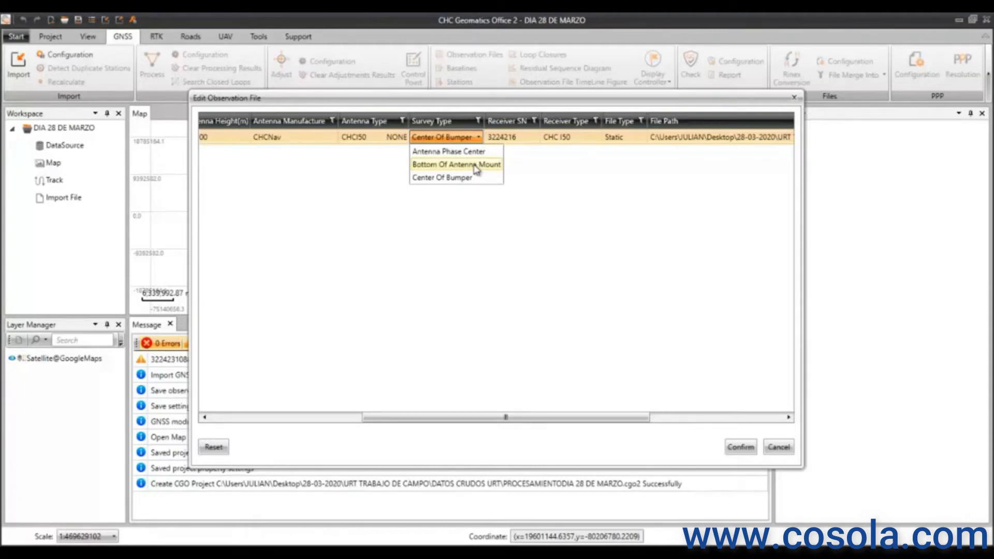
left_click(476, 170)
left_click_drag(573, 417, 630, 420)
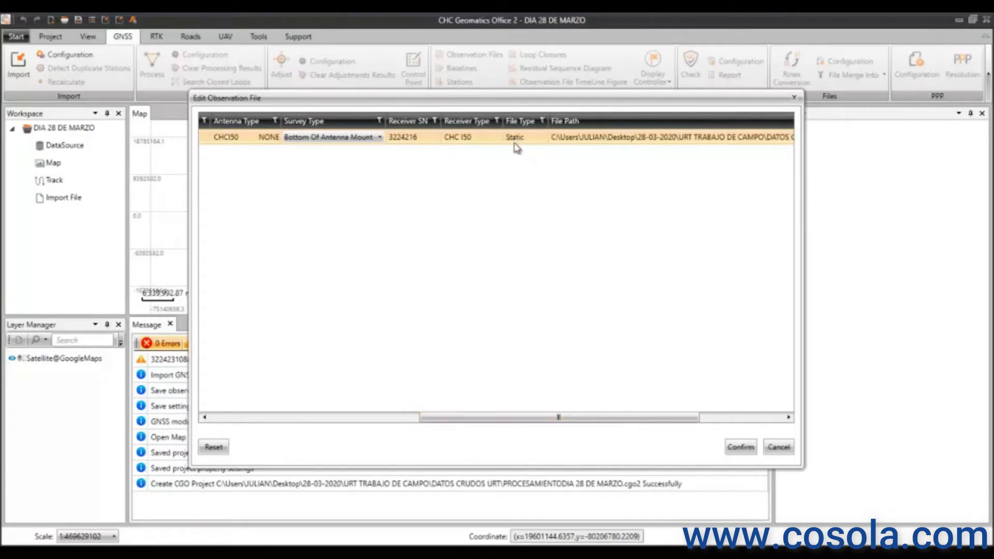
left_click_drag(675, 417, 756, 418)
left_click(752, 454)
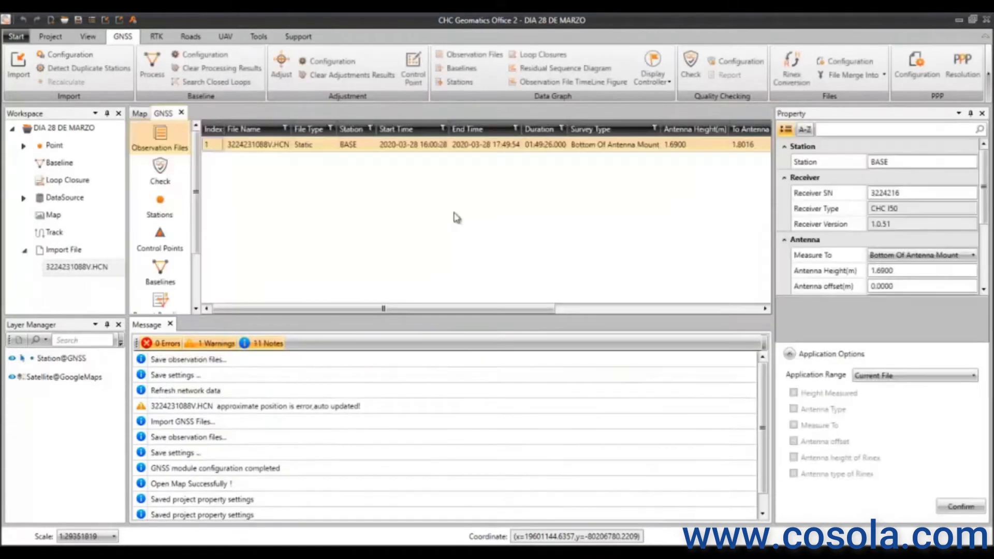
- Locate the BASE station on the satellite map and examine its position at close range
left_click(139, 114)
scroll(396, 205, "up", 2)
scroll(397, 203, "up", 3)
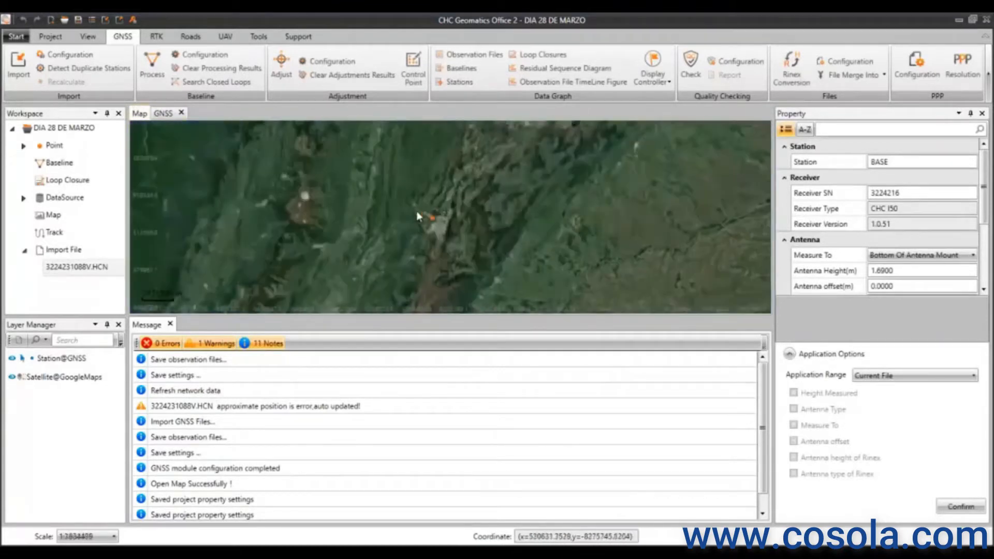
scroll(443, 231, "up", 3)
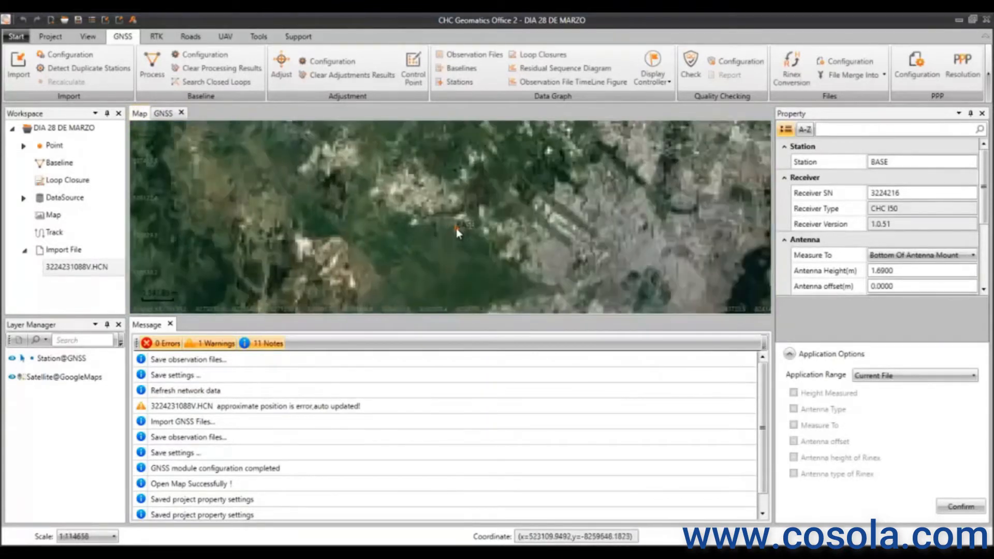
scroll(461, 235, "up", 4)
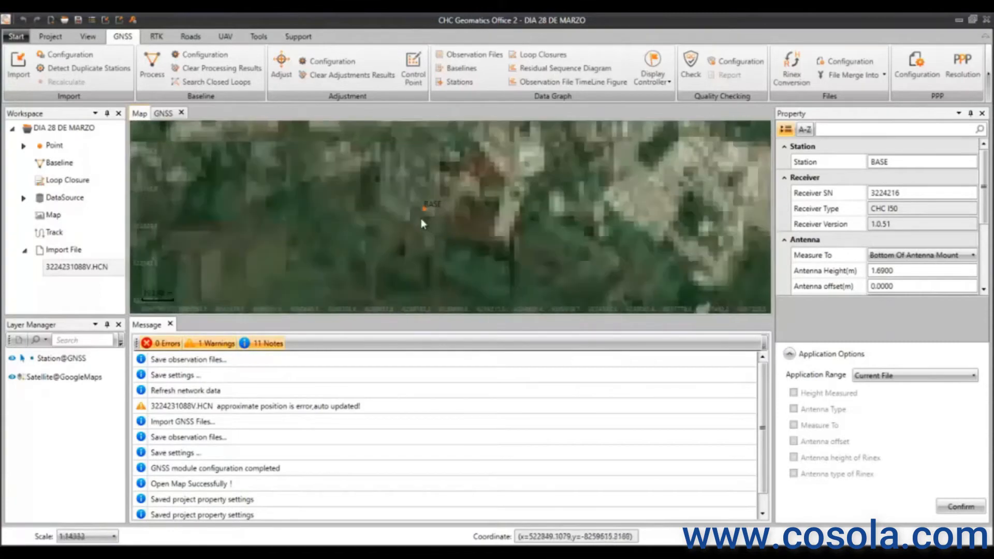
scroll(428, 212, "up", 3)
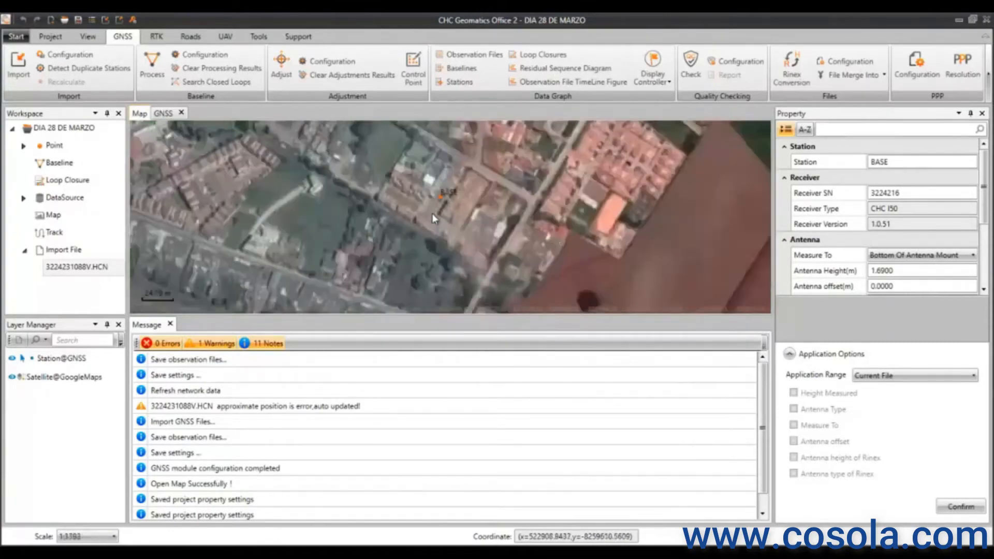
mouse_move(454, 206)
left_mouse_down()
mouse_move(429, 256)
mouse_move(443, 216)
mouse_move(413, 221)
left_mouse_up()
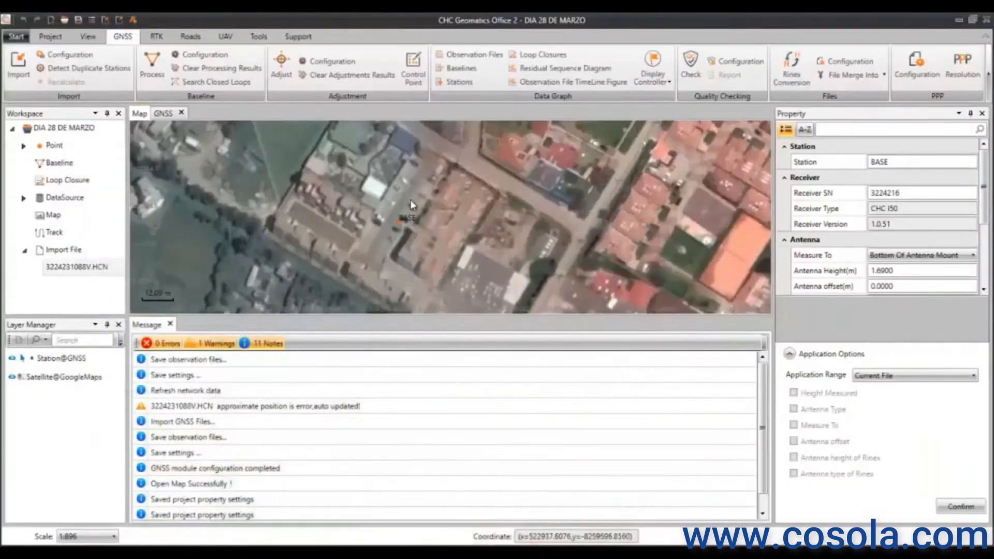
scroll(410, 200, "down", 2)
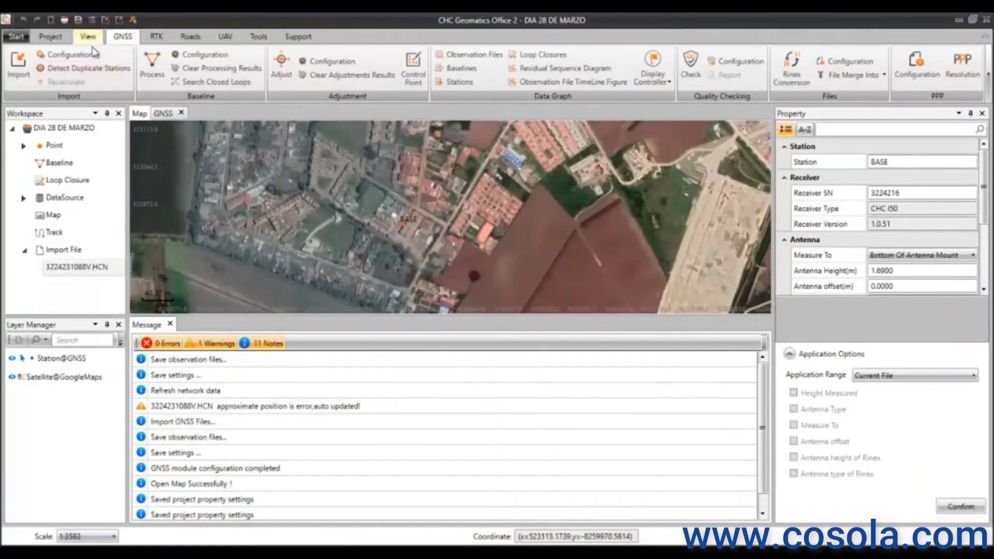
- Set the outdoor measurement time in the project's basic information to 03/28/2020 16:00 and save the properties
left_click(54, 39)
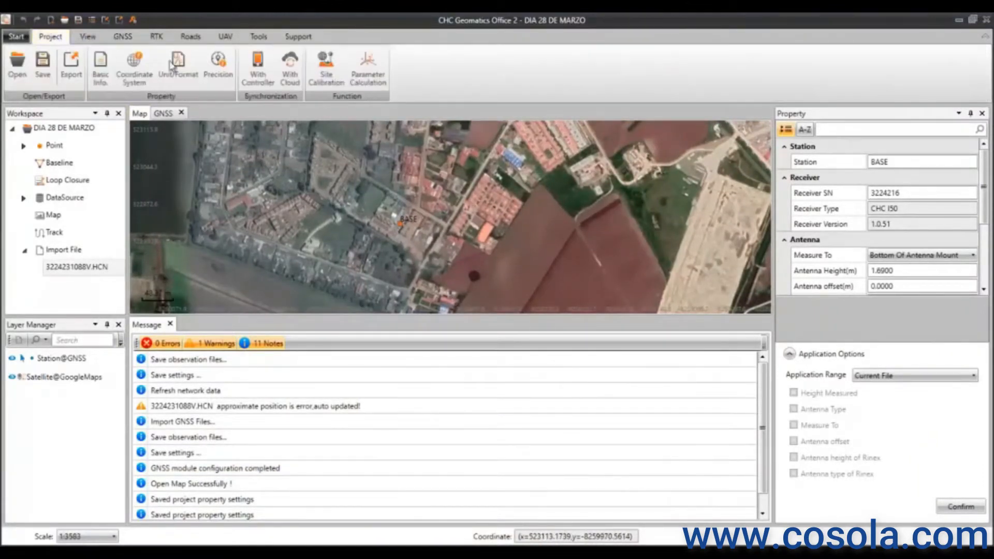
left_click(102, 77)
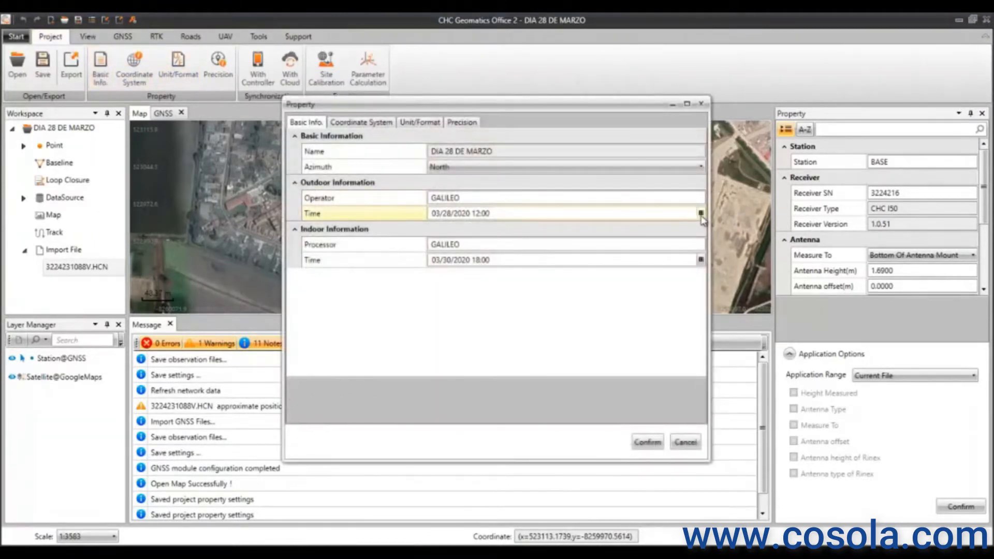
left_click(700, 214)
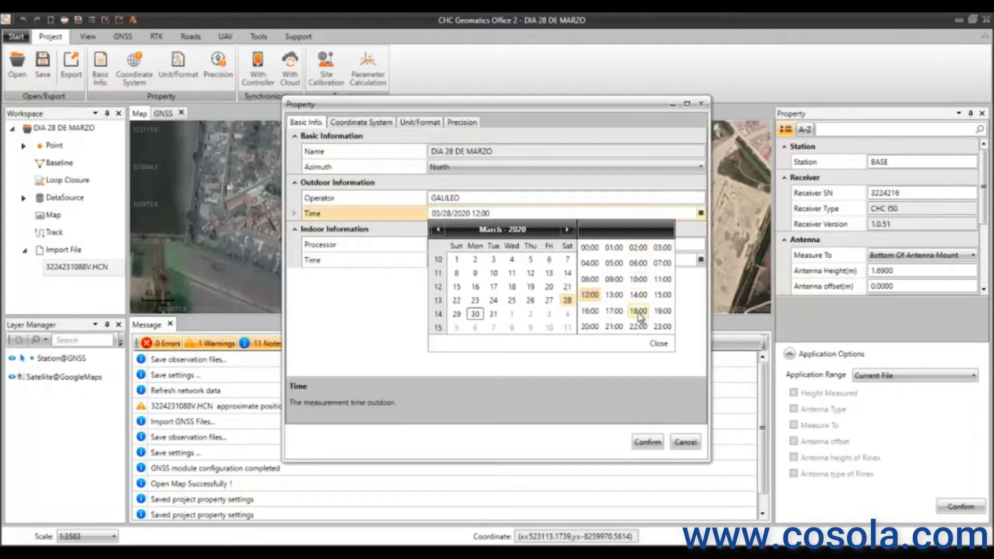
left_click(590, 311)
left_click(647, 444)
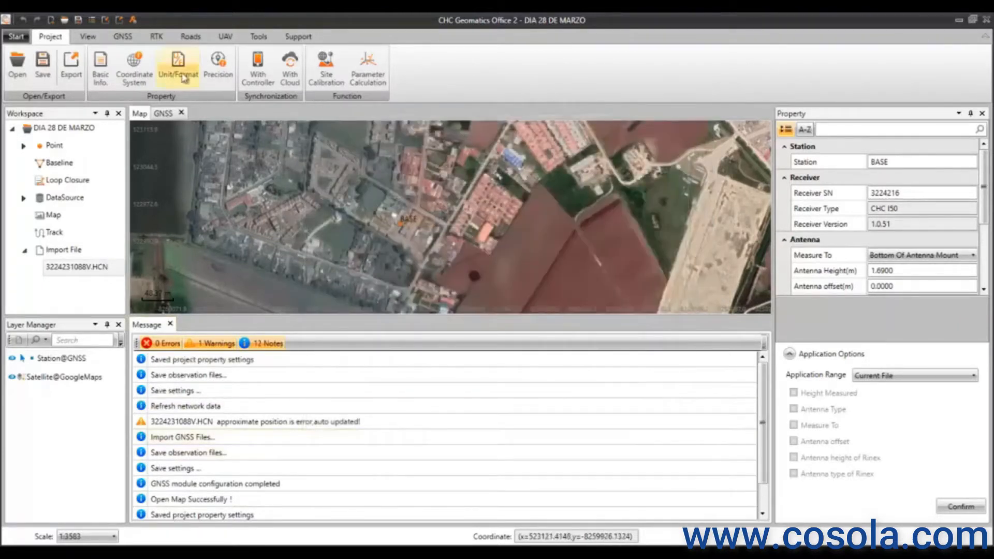
- Examine the BASE station's location on the map relative to the surrounding city and region
left_click(123, 37)
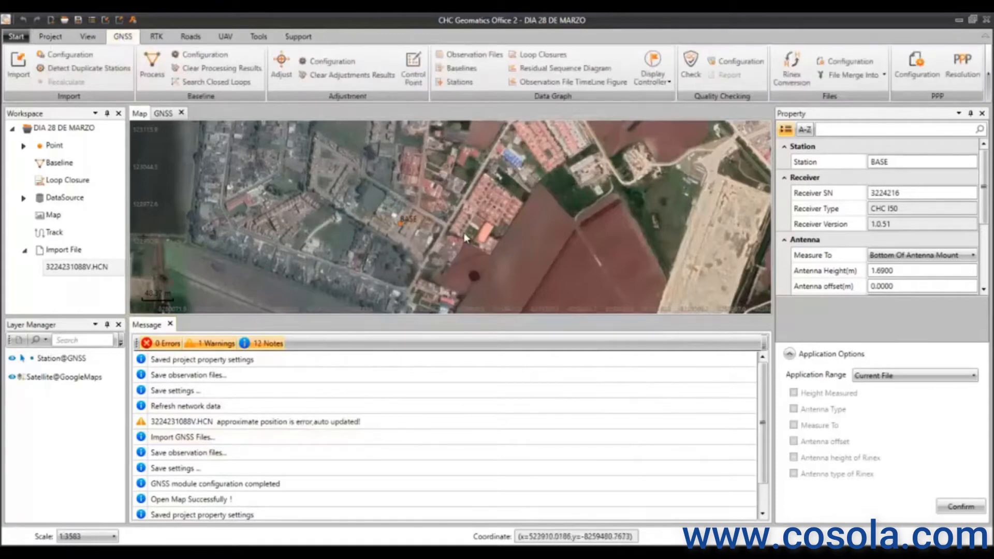
scroll(464, 235, "down", 6)
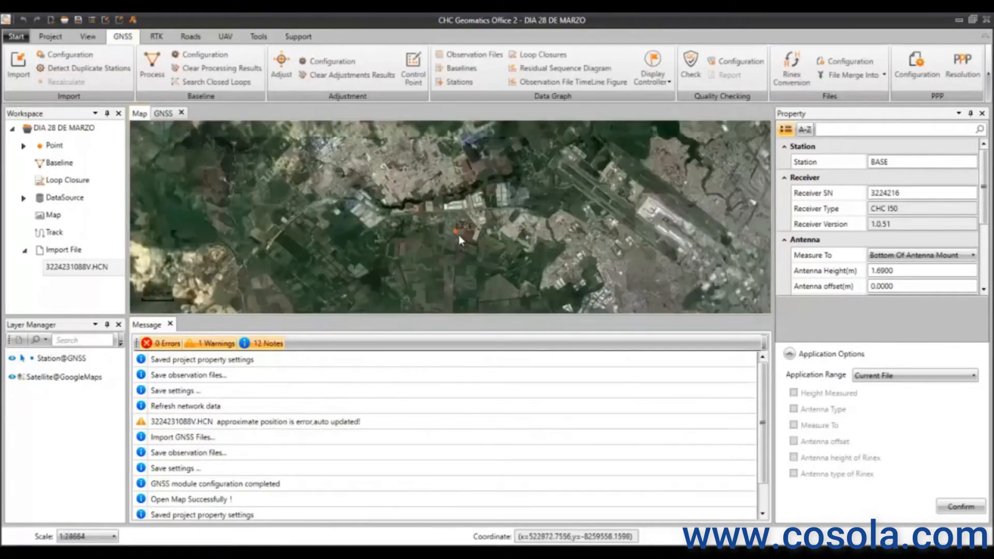
left_click_drag(460, 232, 412, 198)
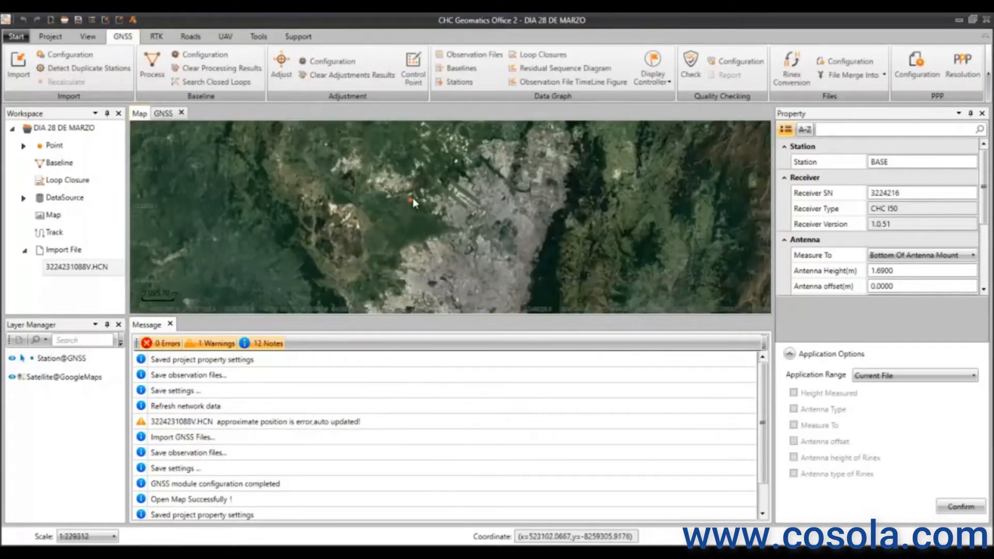
scroll(410, 209, "up", 2)
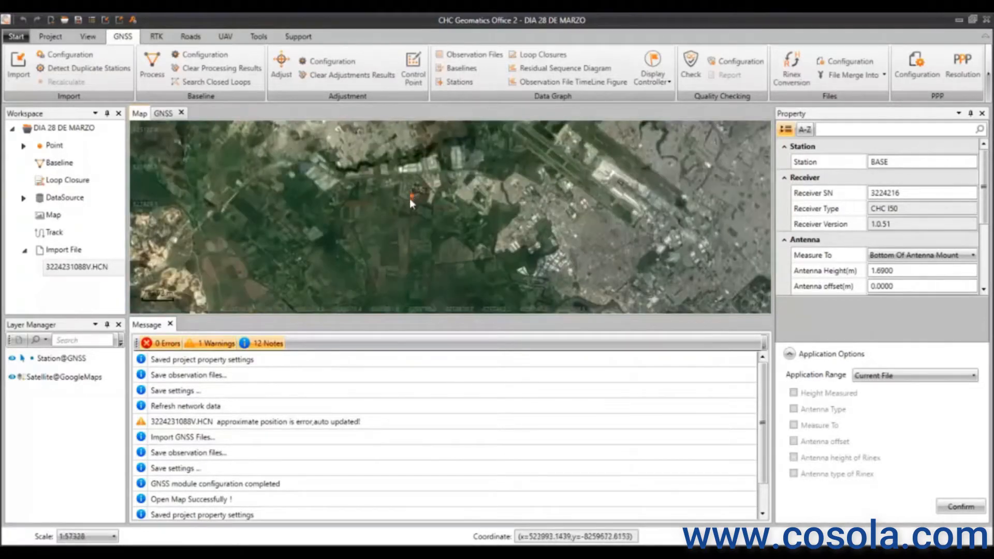
scroll(410, 201, "up", 2)
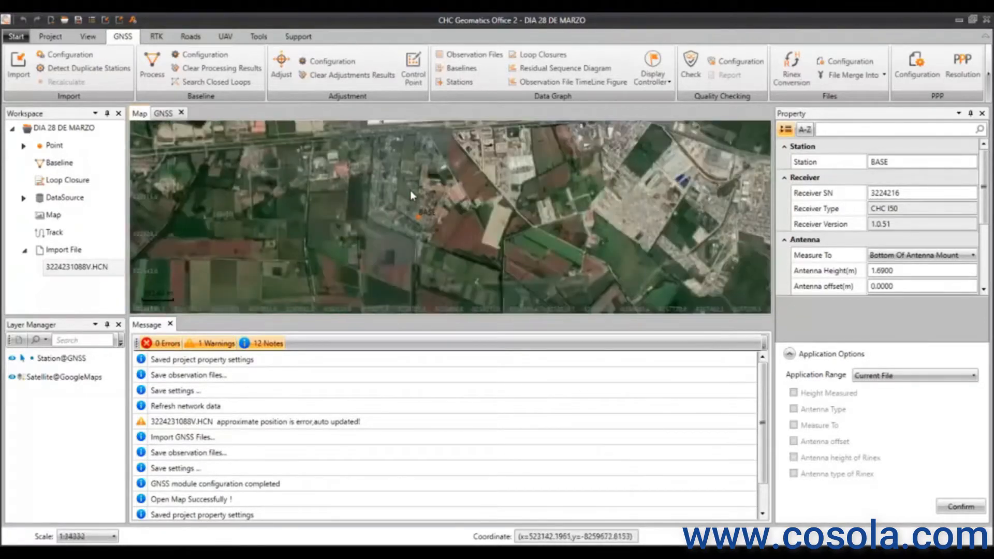
scroll(410, 220, "down", 4)
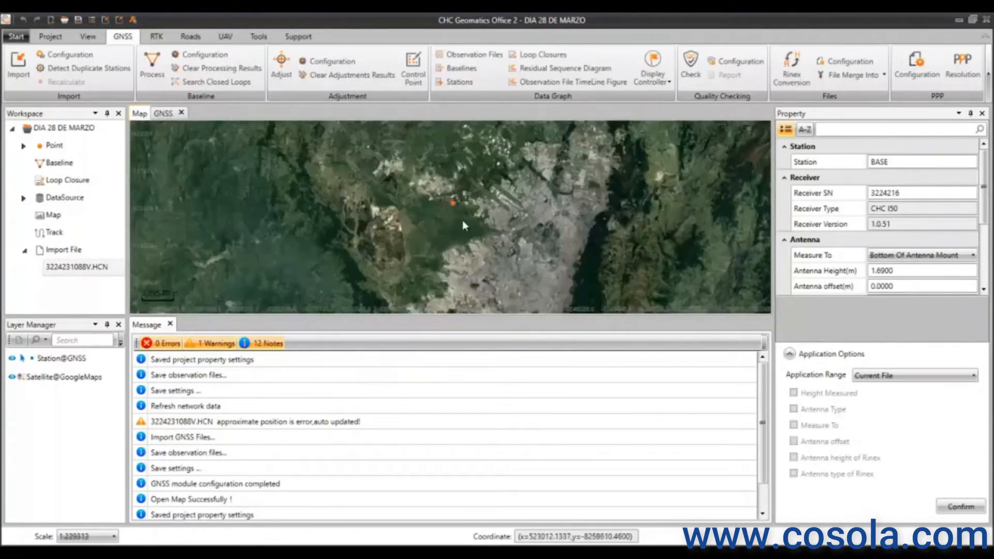
scroll(462, 219, "up", 1)
scroll(440, 228, "up", 4)
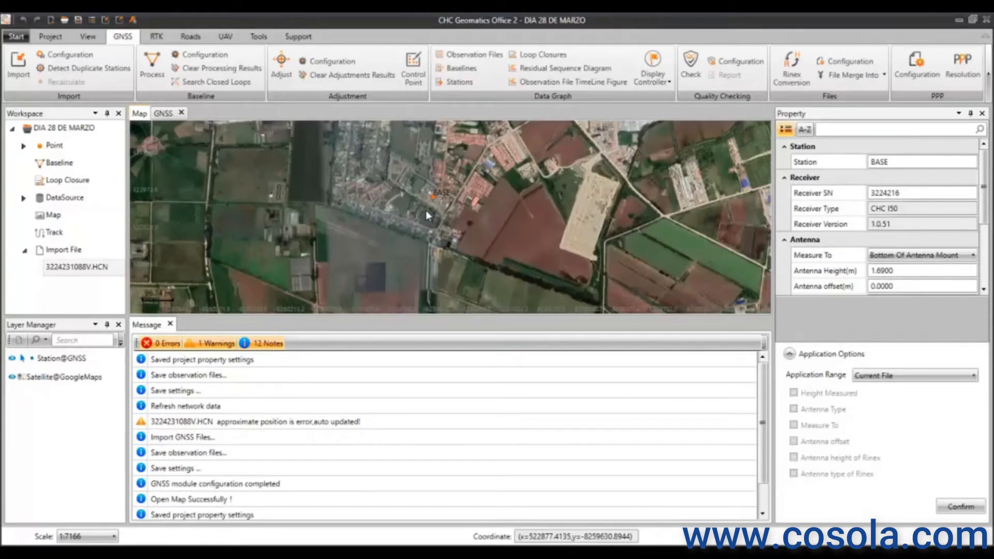
scroll(479, 181, "down", 4)
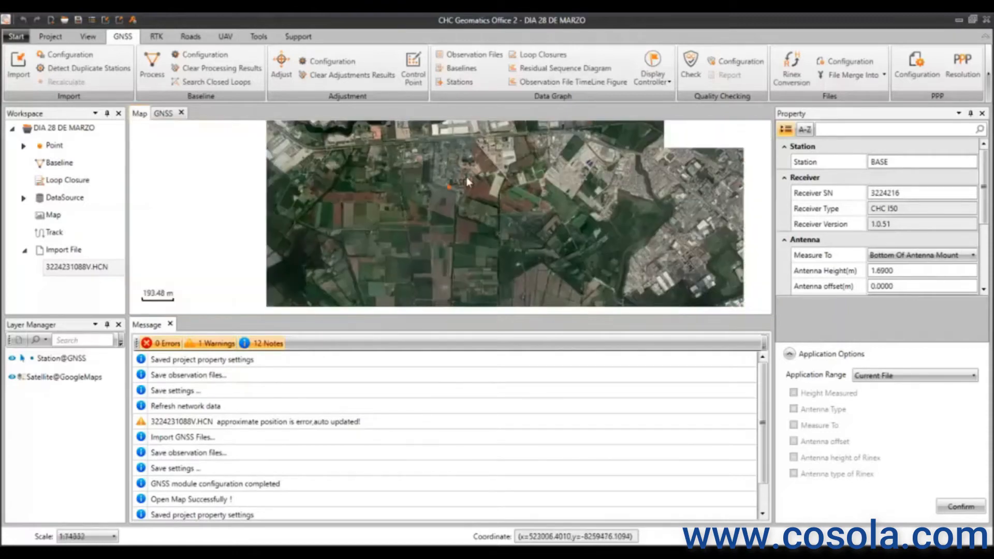
scroll(485, 188, "down", 1)
left_click_drag(497, 190, 446, 230)
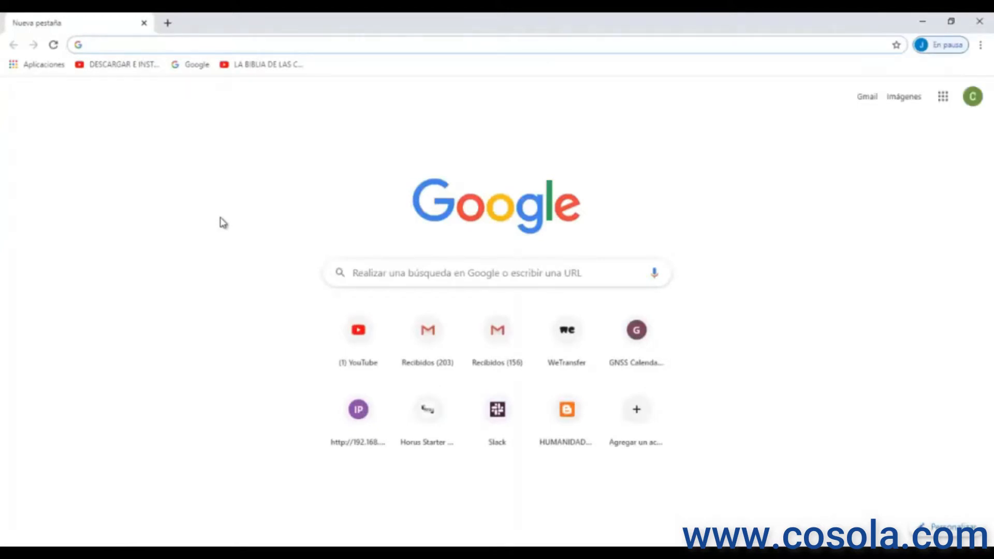
- Switch to the web browser and search Google for "datos abiertos igac"
type("DATos abiertos igac")
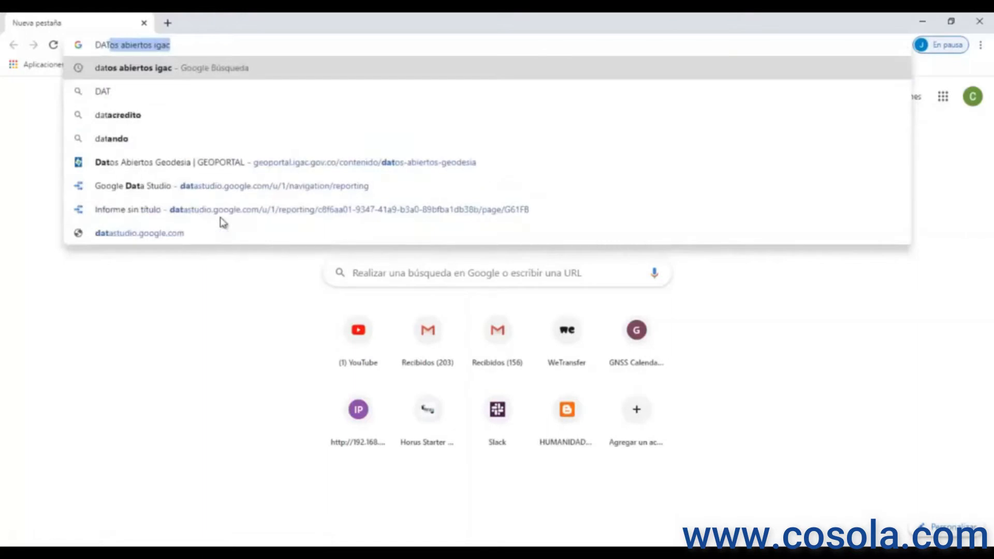
key("Return")
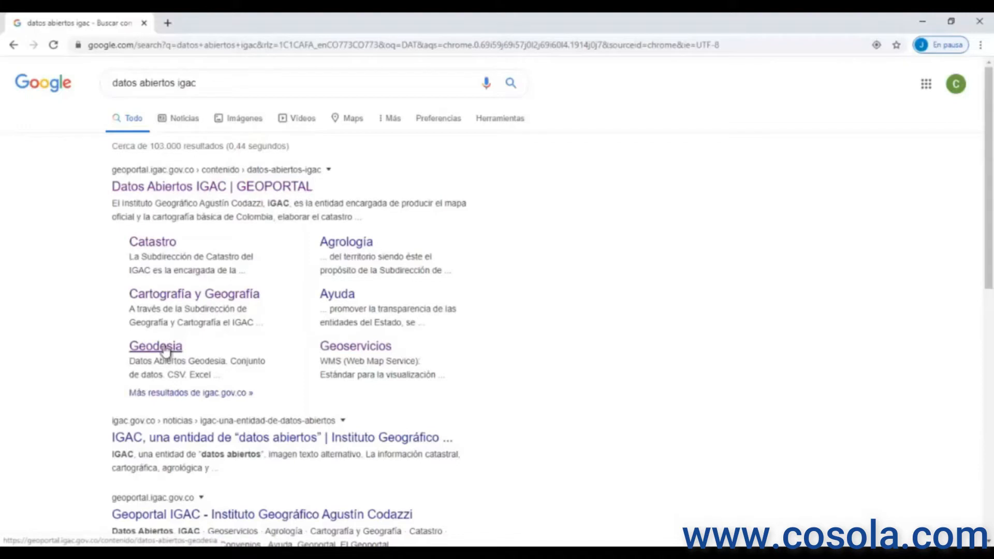
- Open IGAC's Geodesia open data page and find the FTP access for the Magna Eco station RINEX files
left_click(164, 350)
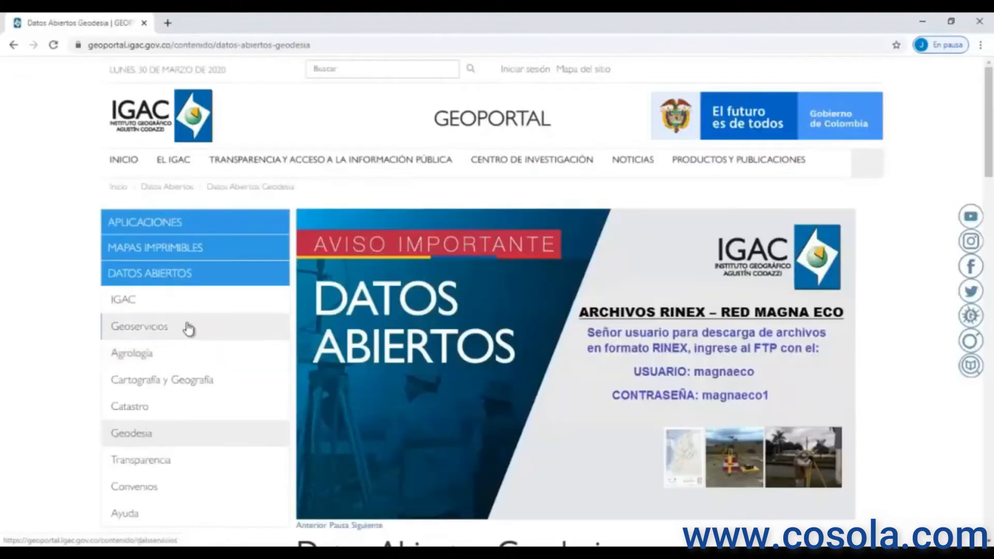
scroll(574, 269, "down", 1)
scroll(610, 290, "down", 1)
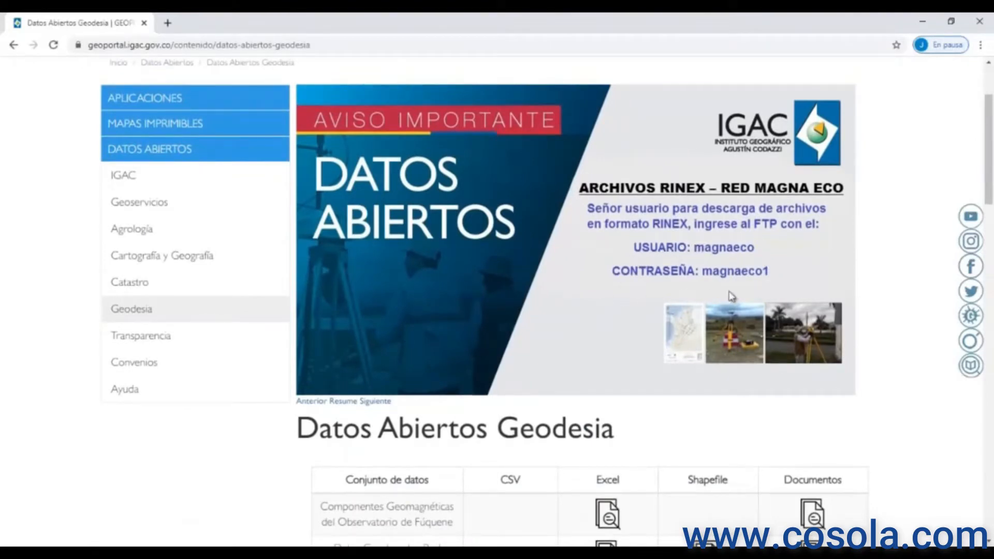
scroll(618, 284, "down", 12)
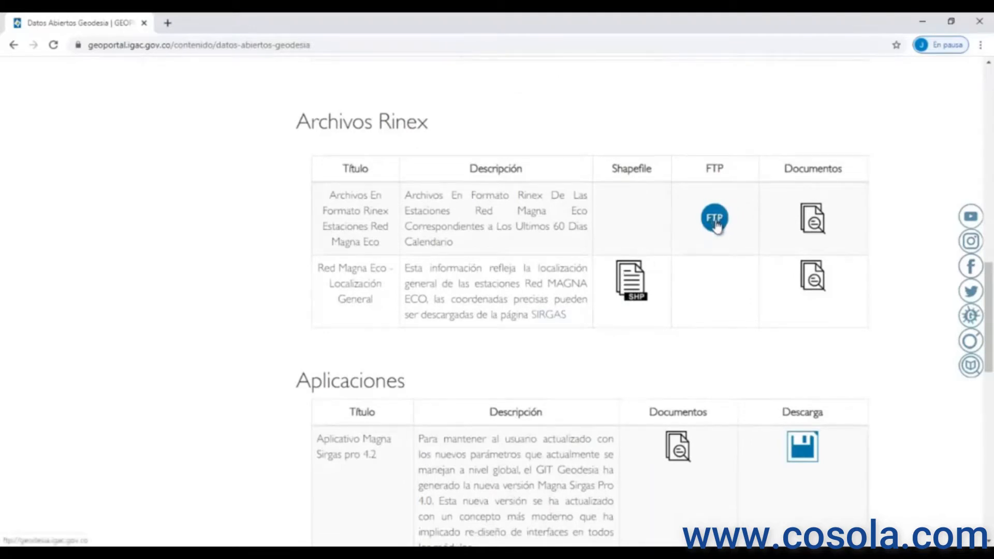
- Open the Magna Eco RINEX FTP server, sign in with the prefilled credentials and look through its numbered day folders
left_click(715, 221)
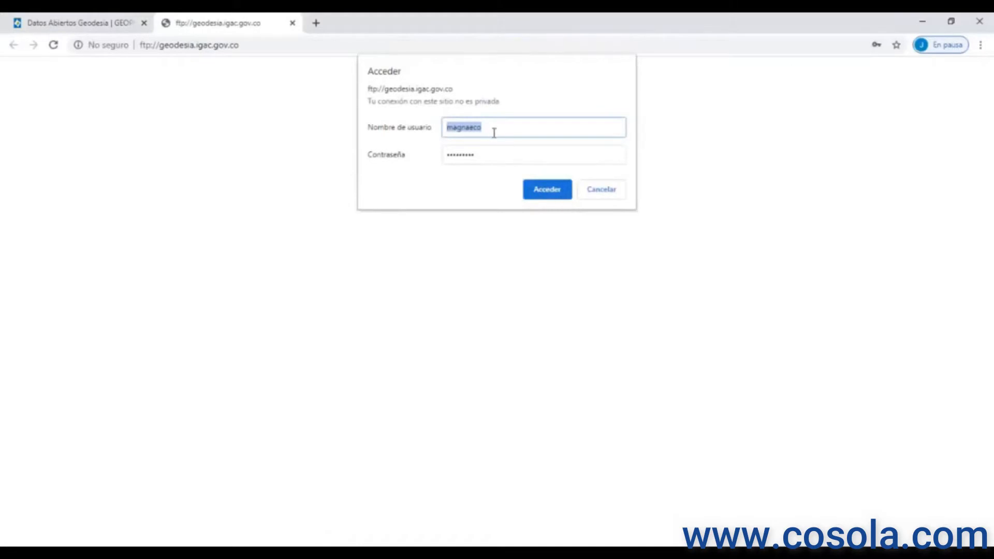
left_click(541, 192)
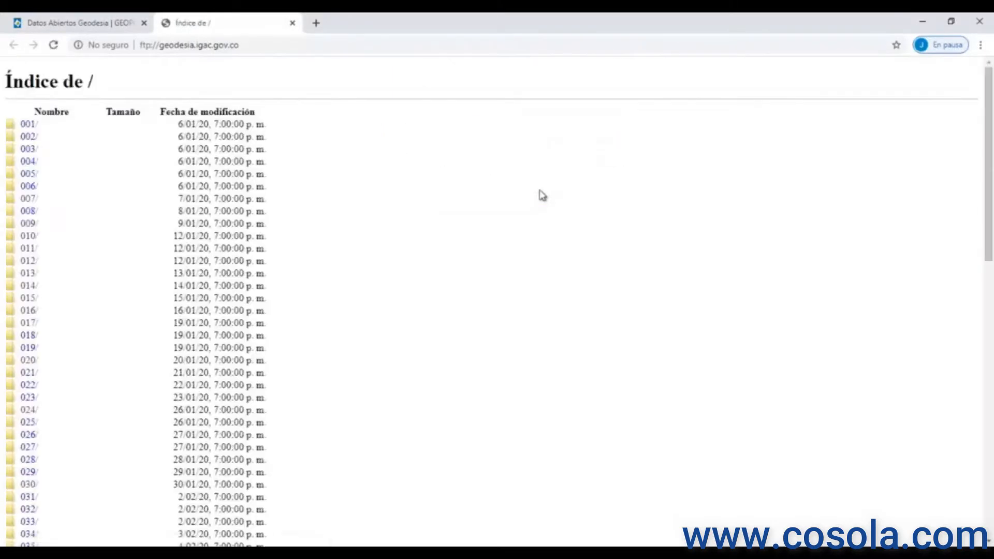
scroll(524, 219, "down", 5)
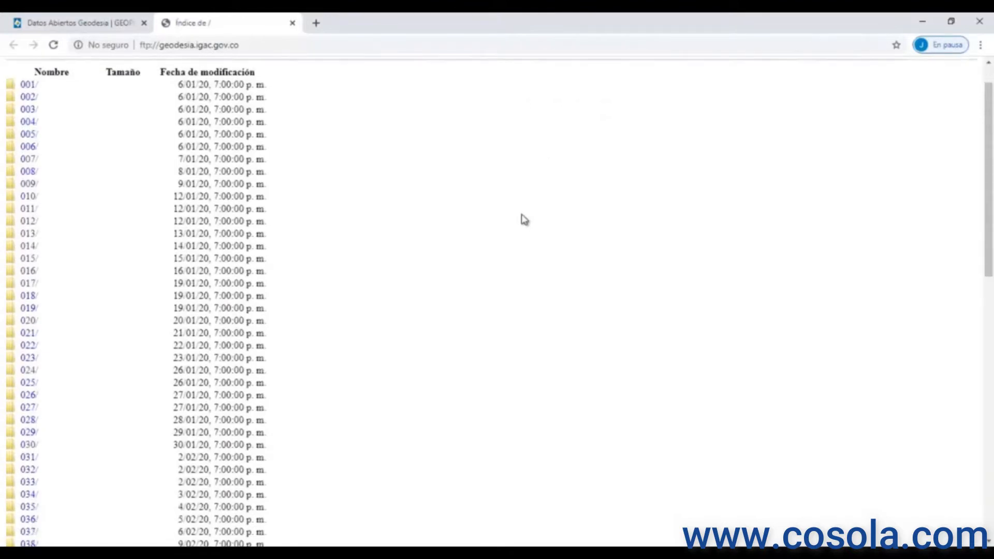
scroll(524, 219, "down", 10)
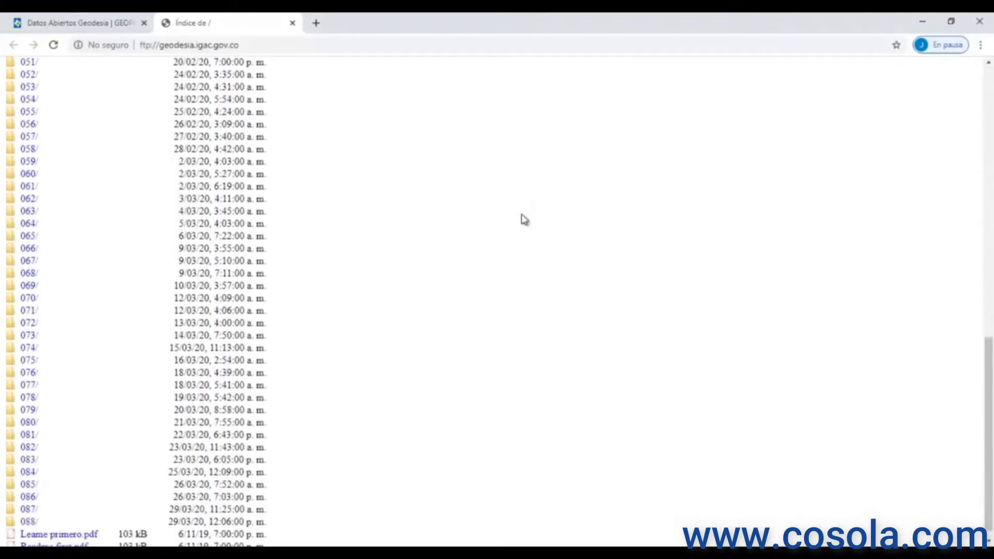
- Open gnsscalendar.com in a new tab and look up the day of year for 28 March 2020
left_click(317, 23)
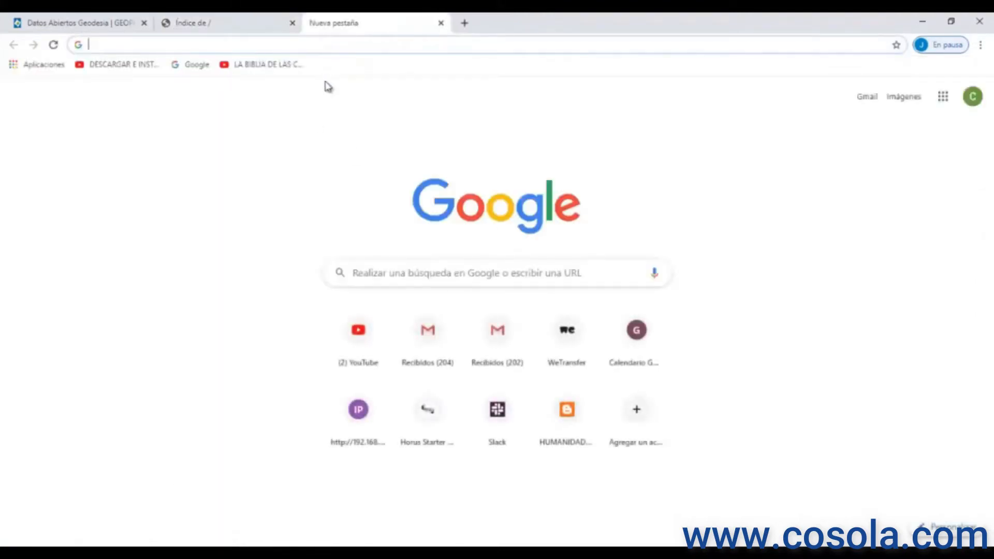
type("gnsscalendar.com")
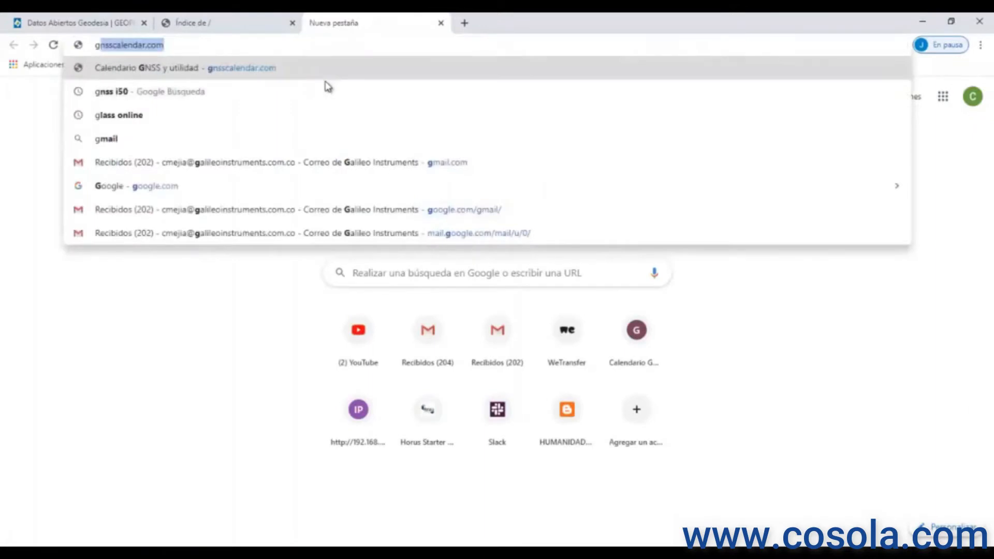
key("Return")
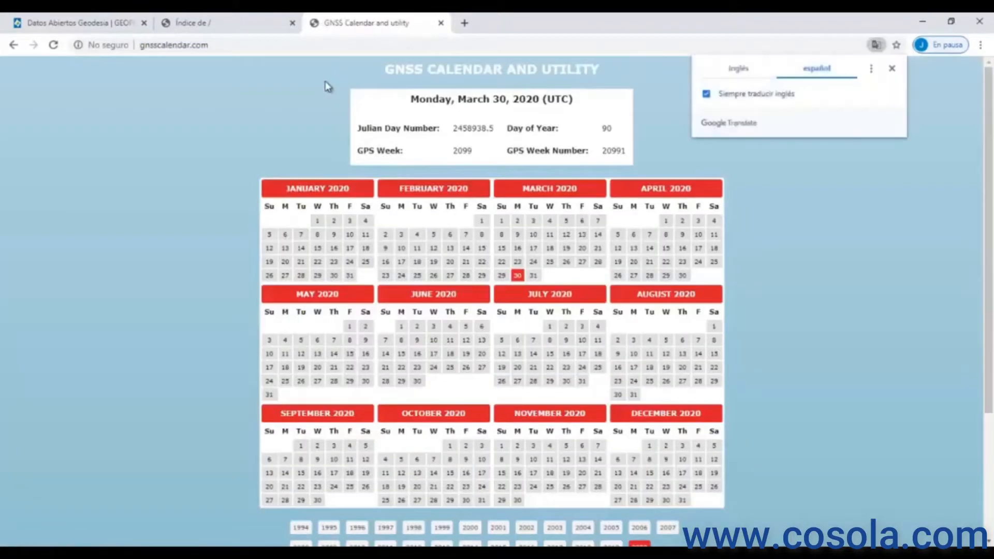
left_click(980, 195)
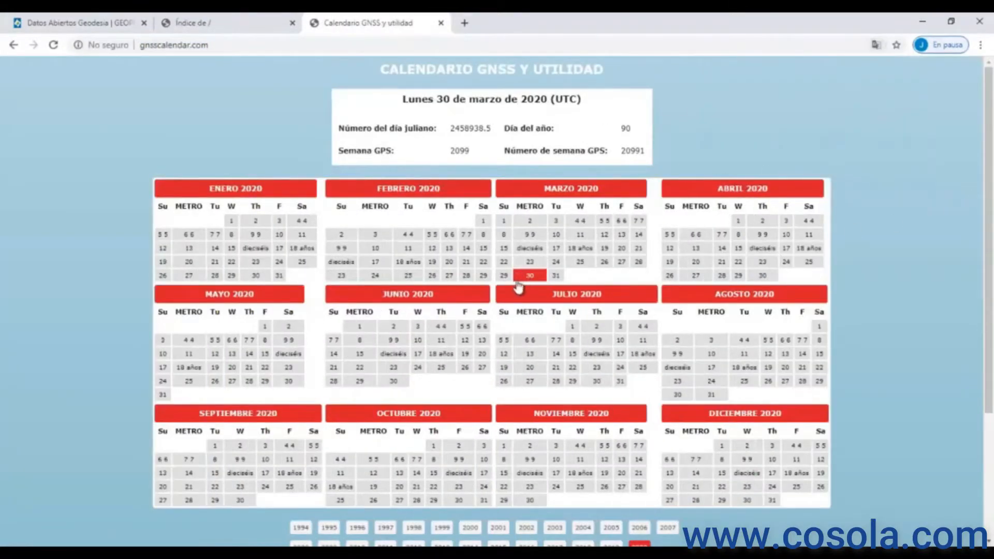
left_click(640, 267)
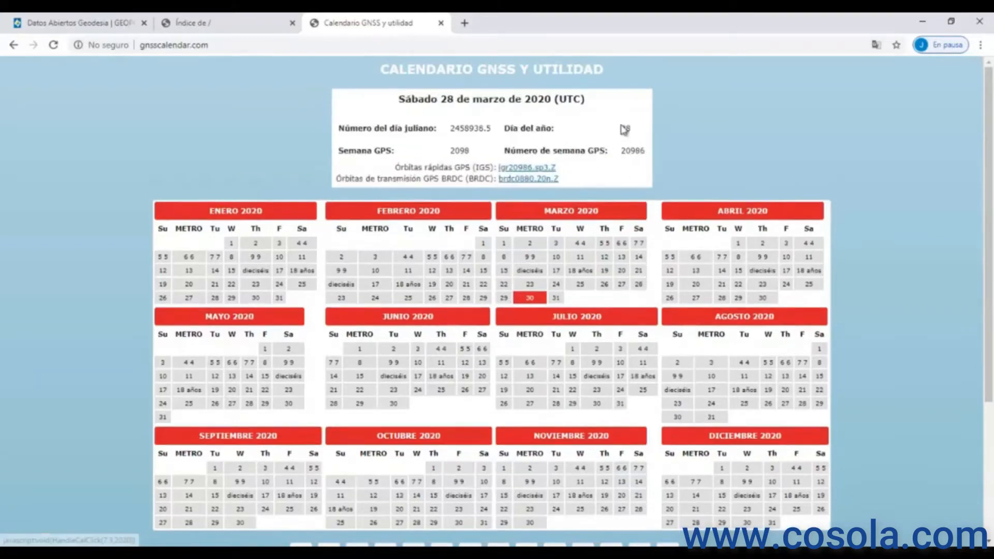
left_click_drag(643, 132, 617, 135)
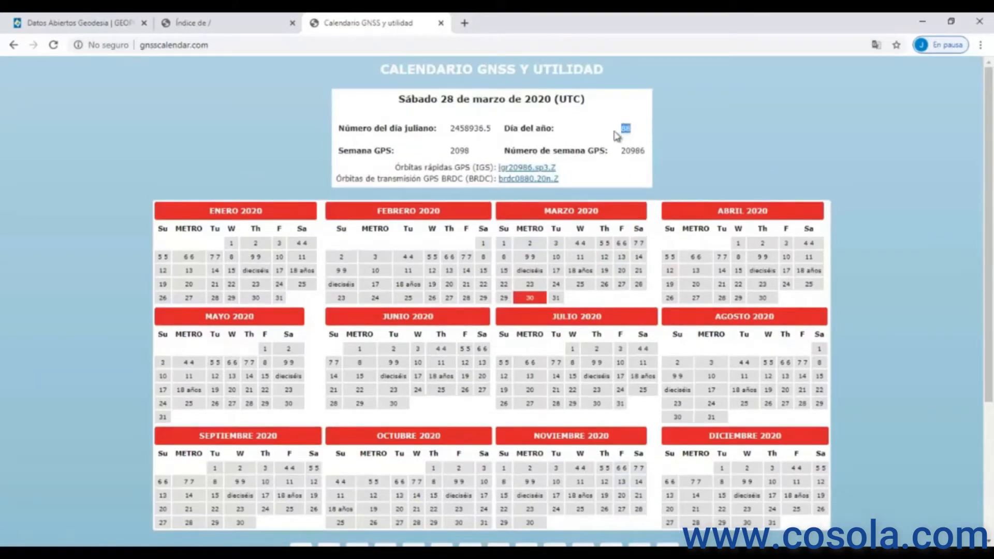
left_click(922, 21)
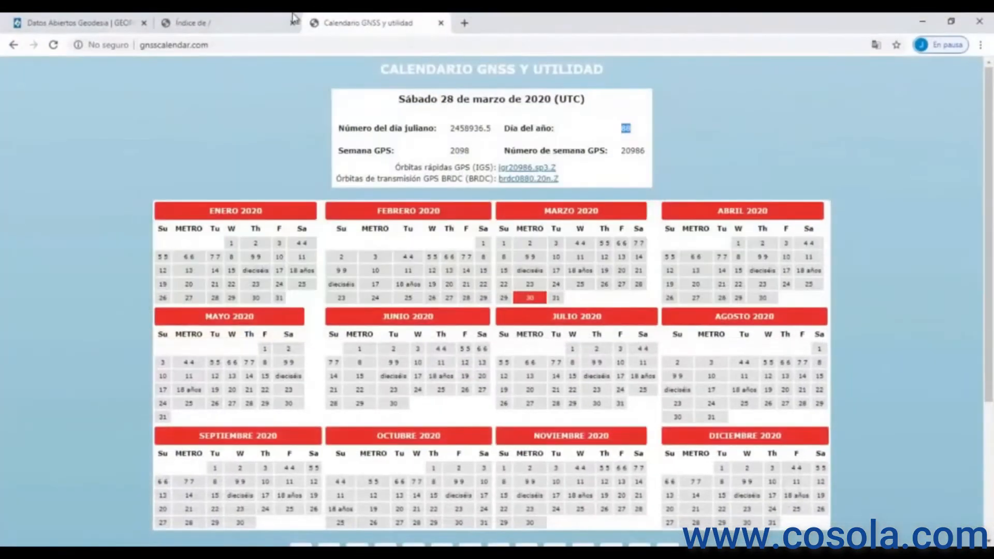
- Return to the FTP index and open the 20o subfolder of day folder 088
left_click(220, 18)
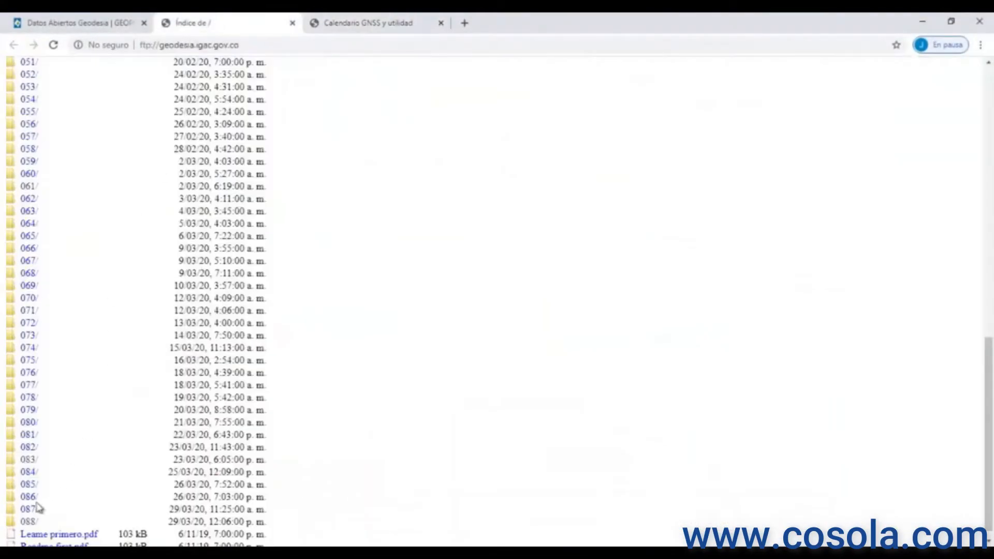
left_click(28, 523)
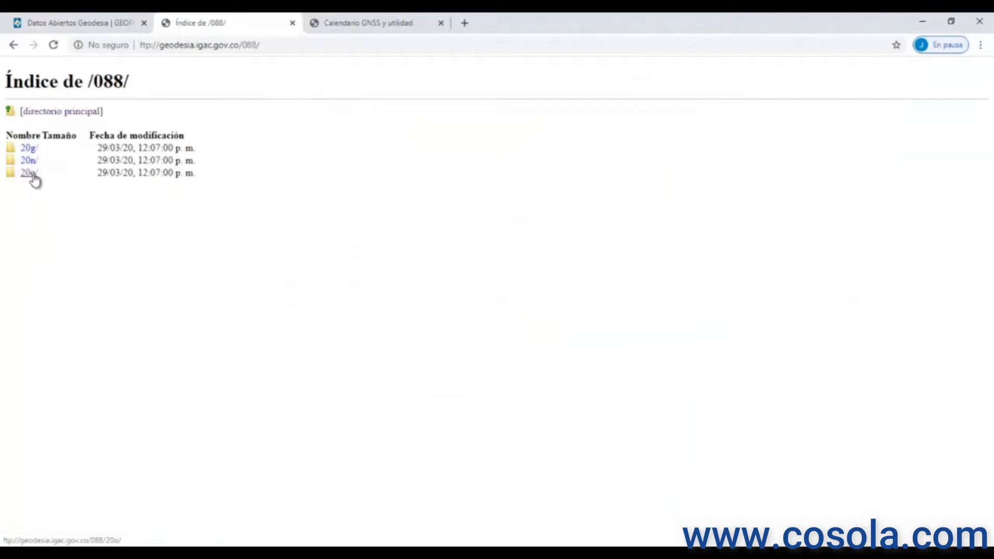
left_click(34, 175)
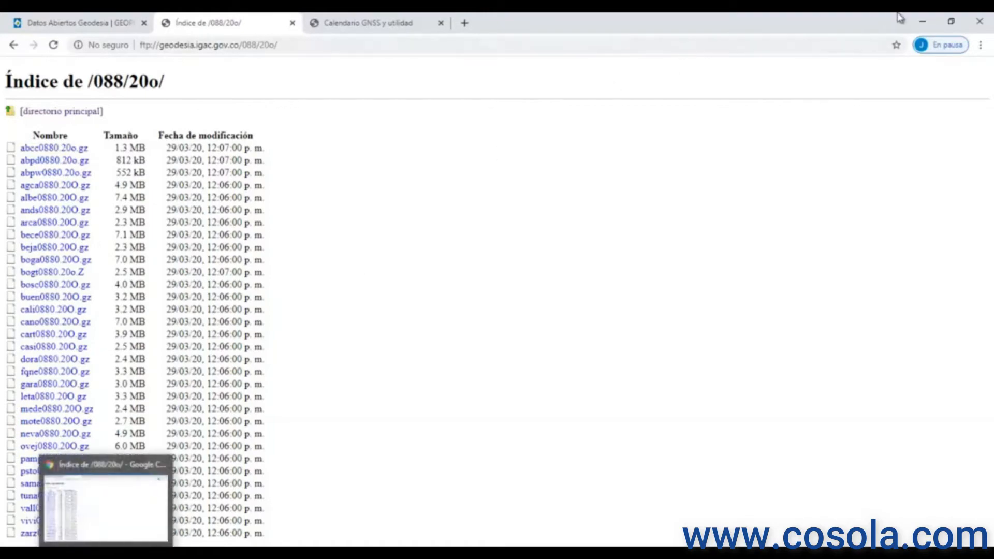
- Switch to File Explorer, open 28-03-2020 > URT TRABAJO DE CAMPO > DATOS CRUDOS URT > RINEX IGAC, and view the station coordinates in Coordenadas.txt
left_click(923, 21)
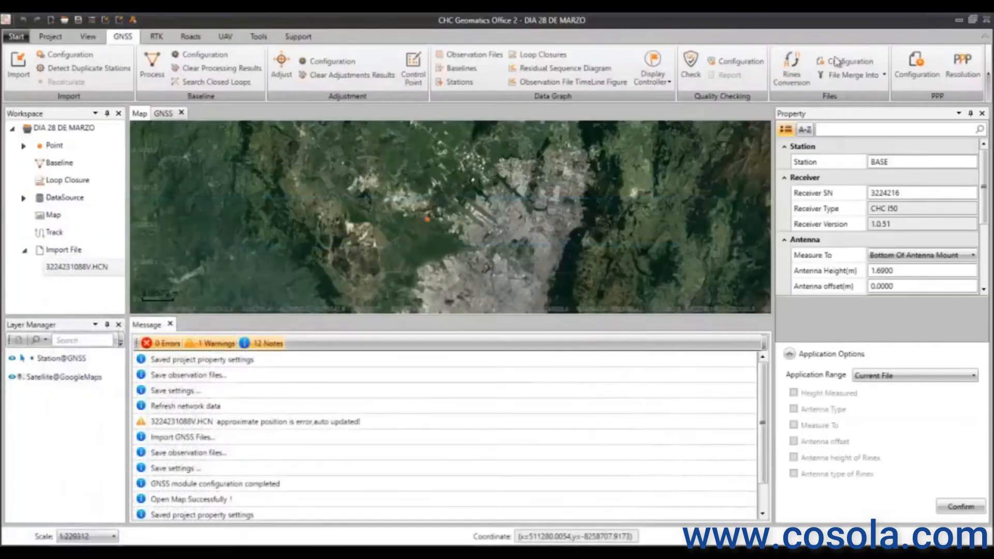
left_click(959, 19)
double_click(164, 98)
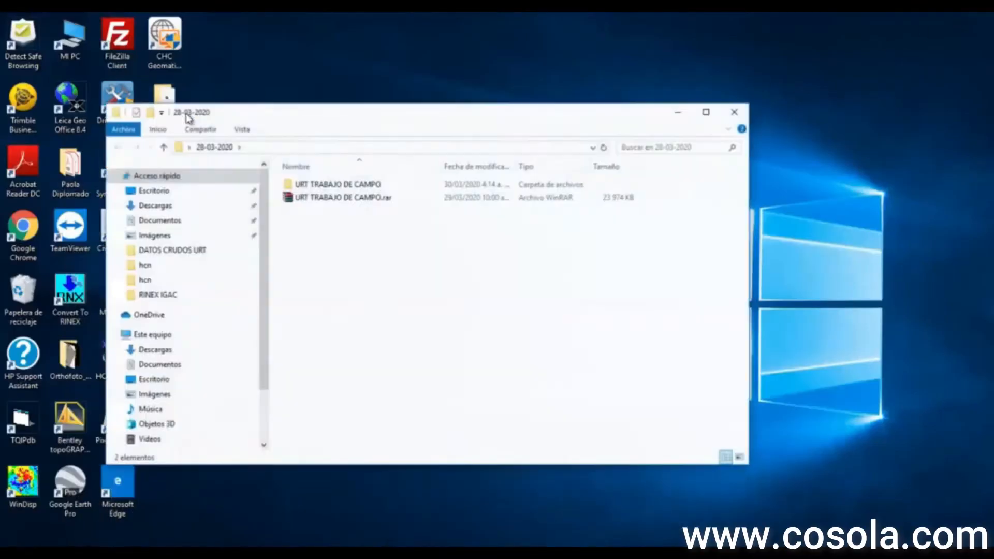
double_click(322, 184)
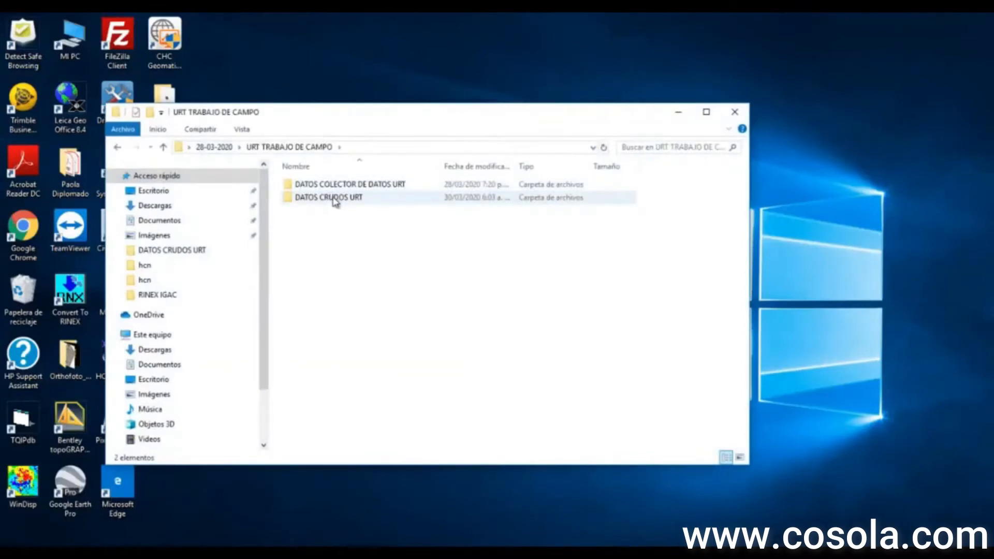
double_click(333, 200)
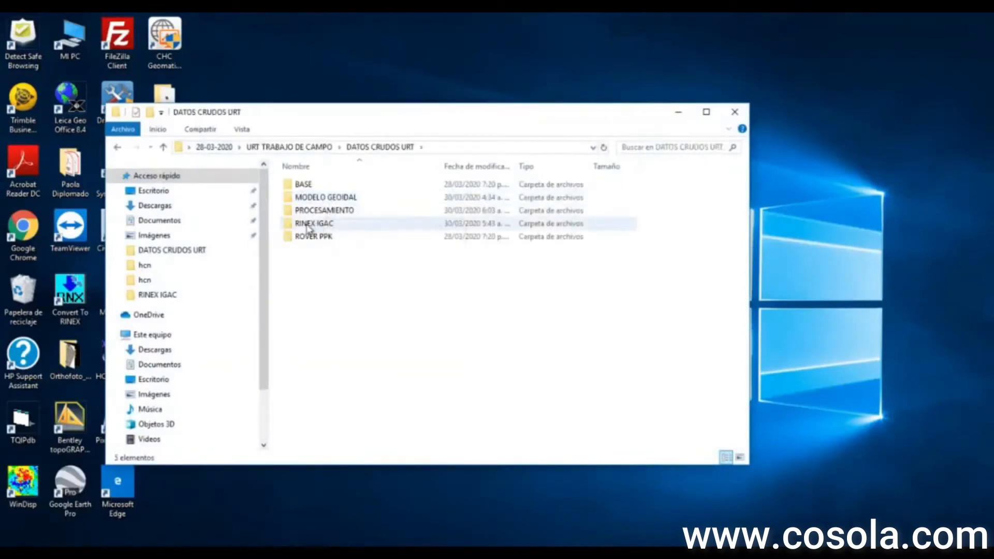
double_click(319, 229)
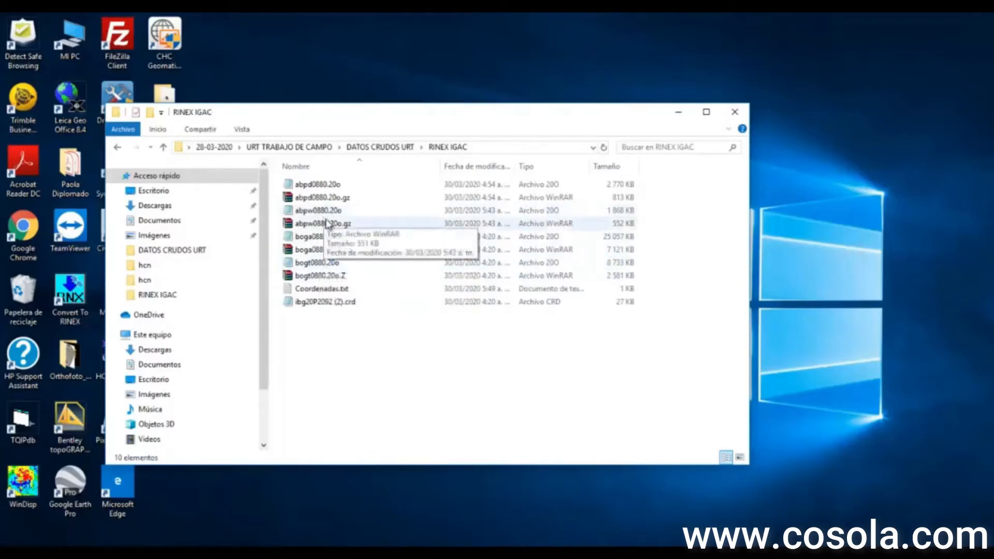
double_click(309, 288)
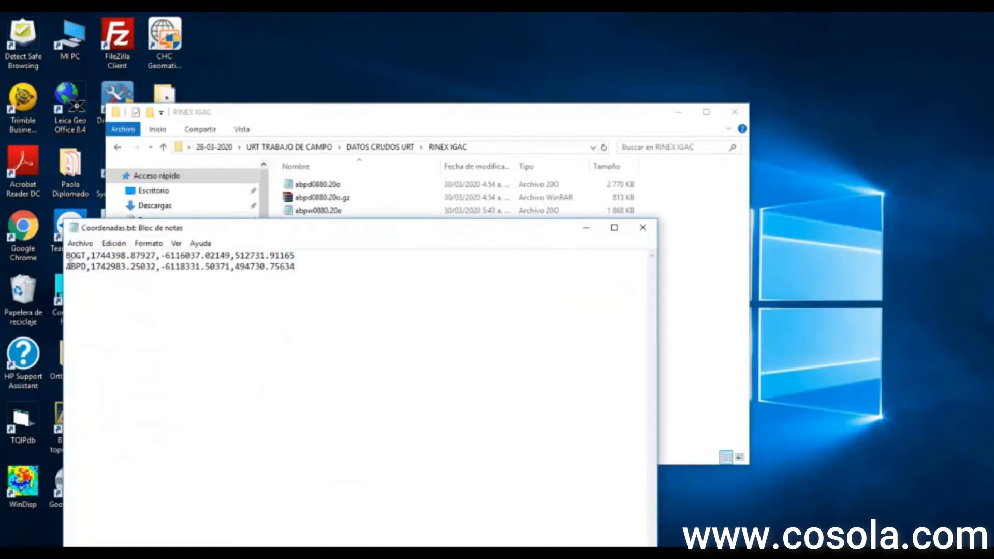
left_click(642, 228)
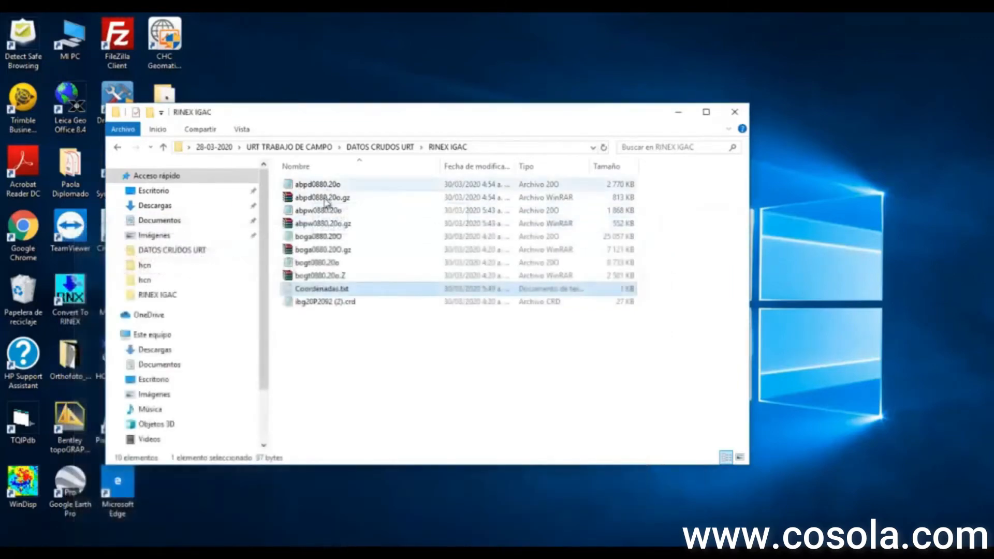
- Delete the abpw0880 and boga0880 observation files and their archives from the RINEX IGAC folder
left_click(317, 212)
left_click(321, 223, "ctrl")
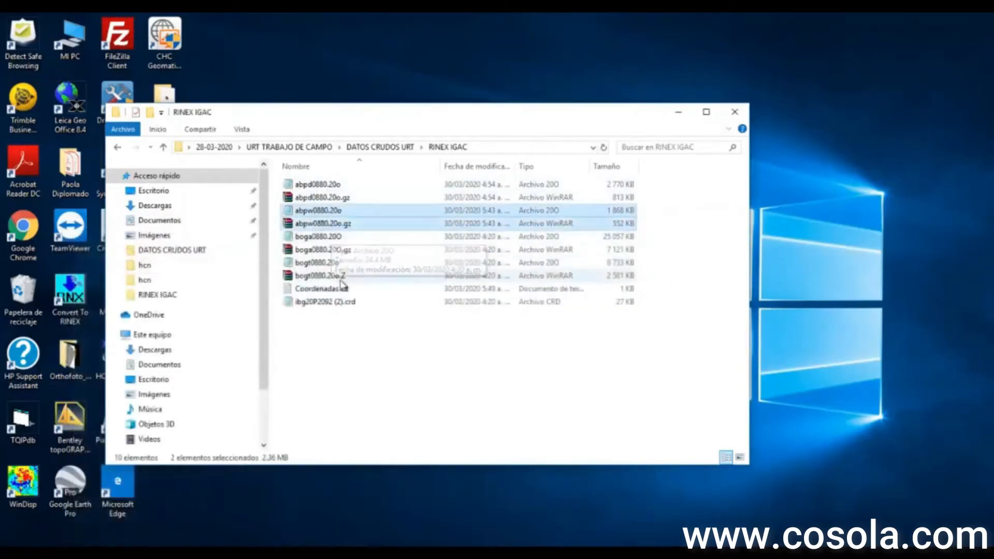
right_click(330, 227)
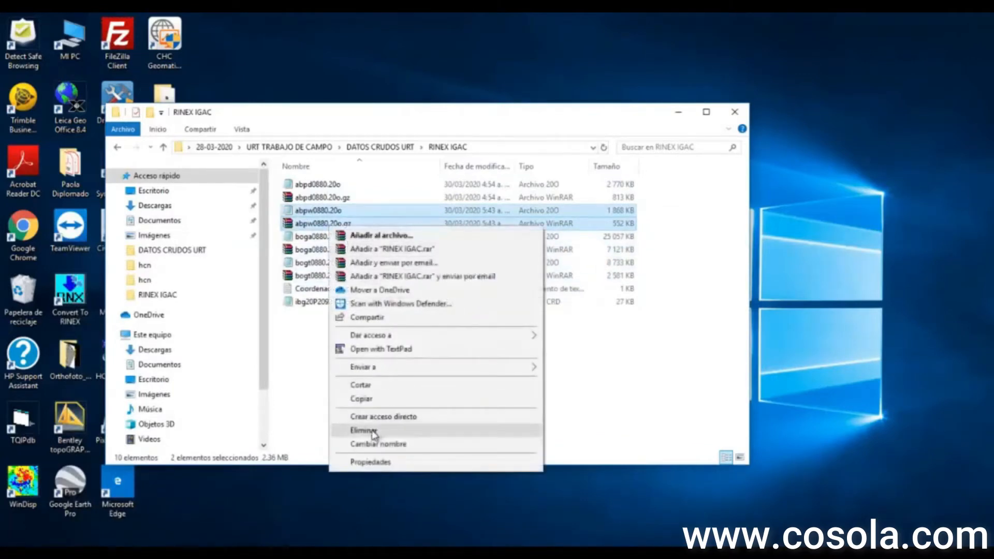
left_click(371, 431)
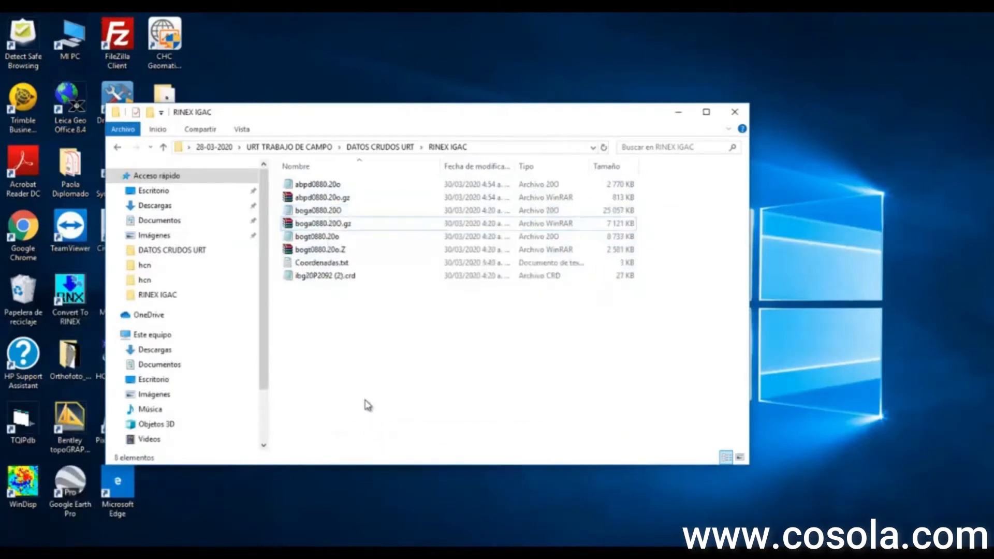
left_click(326, 223)
left_click(322, 212, "ctrl")
right_click(322, 212)
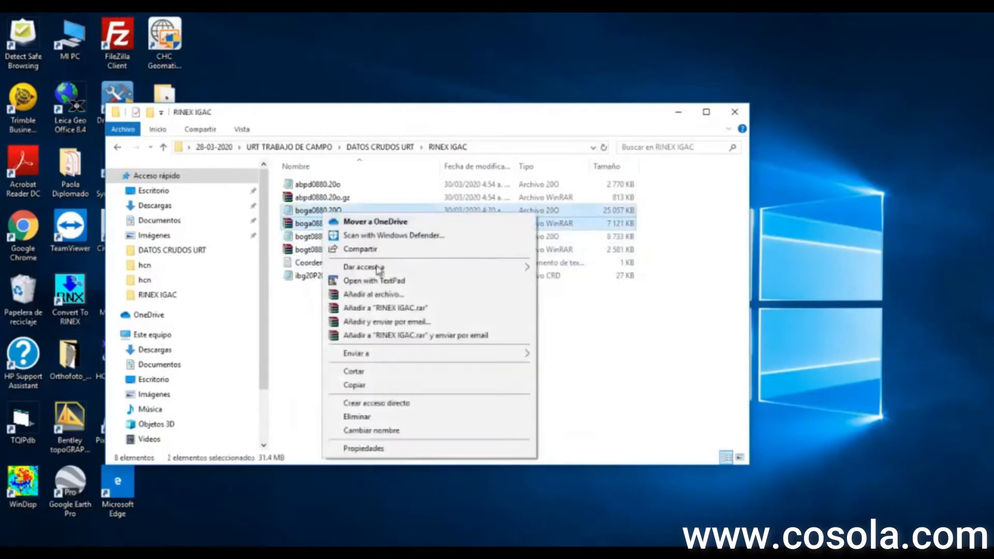
left_click(365, 417)
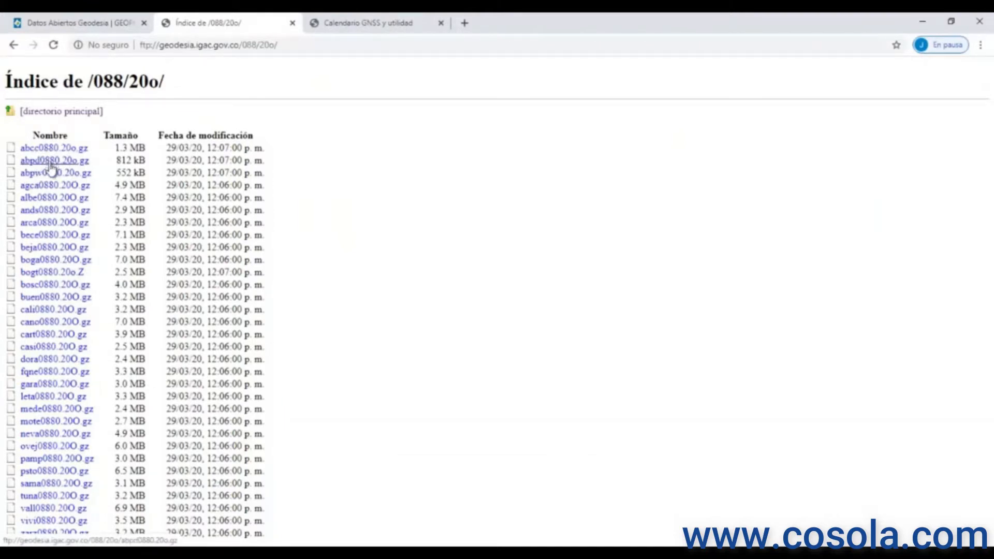
- Switch to the browser and download beja0880.20O.gz, beja0880.20N.gz and beja0880.20G.gz from the 20o, 20n and 20g folders of day 088
left_click(48, 250)
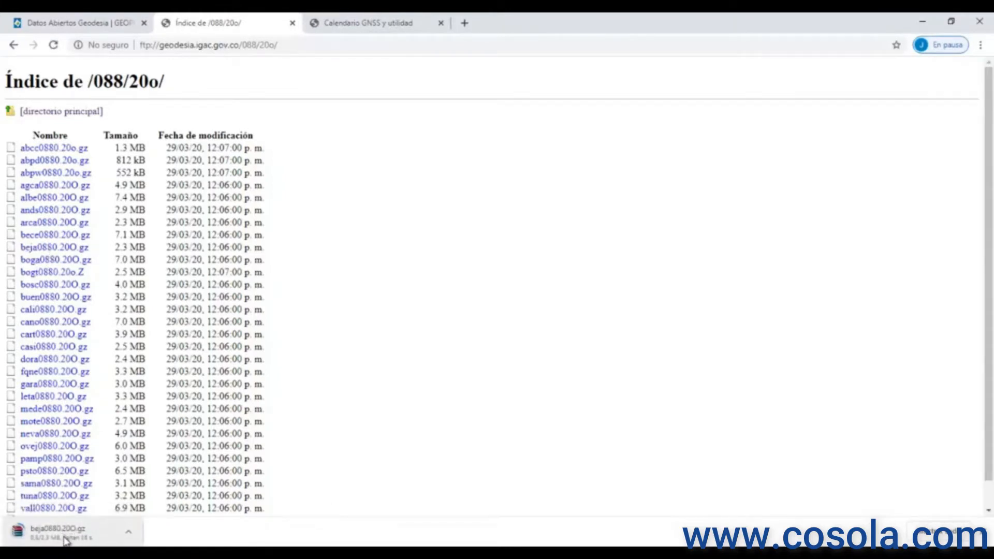
left_click(14, 45)
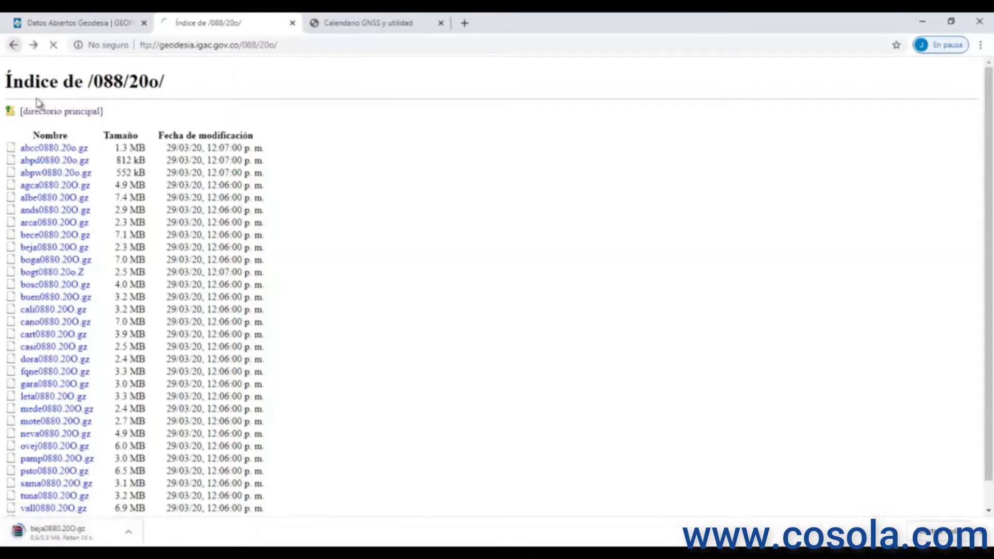
left_click(32, 173)
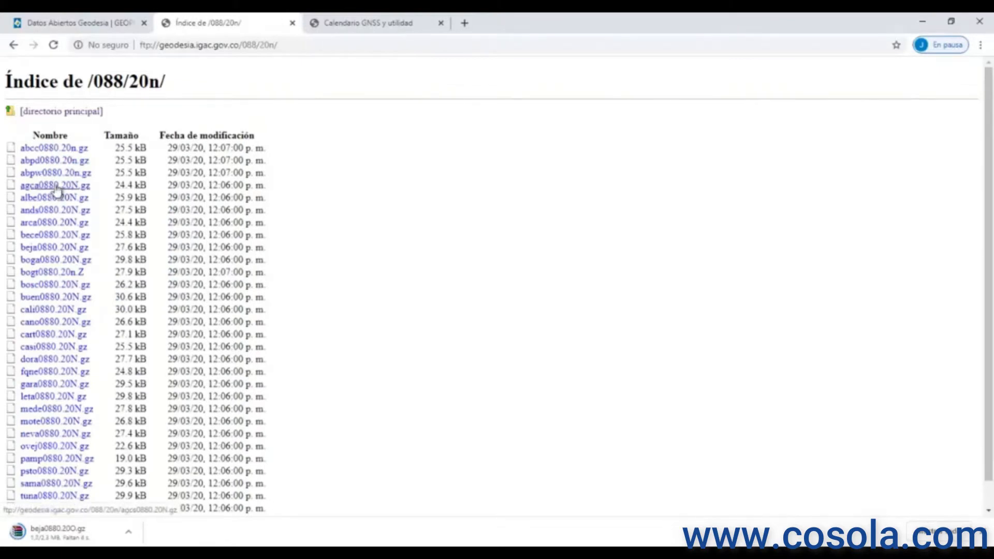
left_click(47, 250)
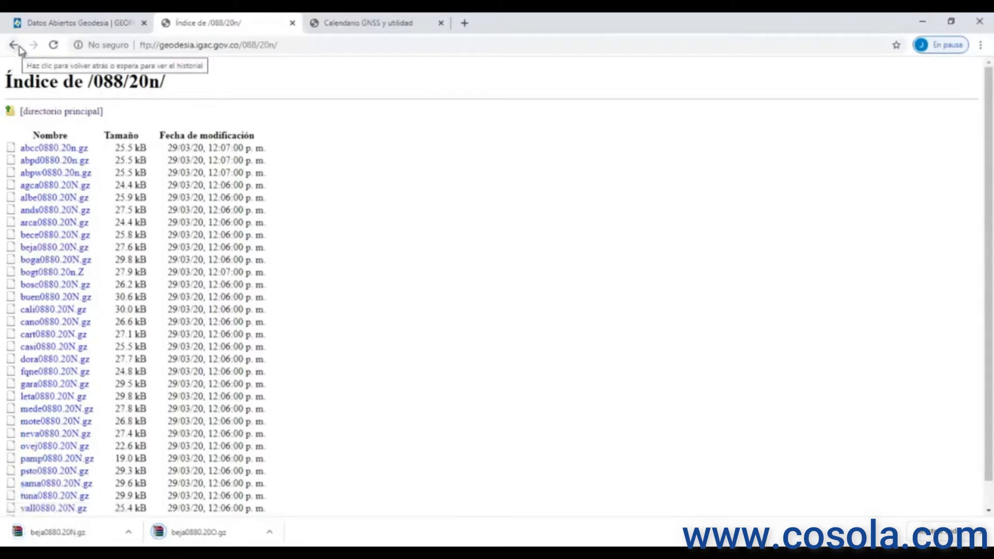
left_click(18, 49)
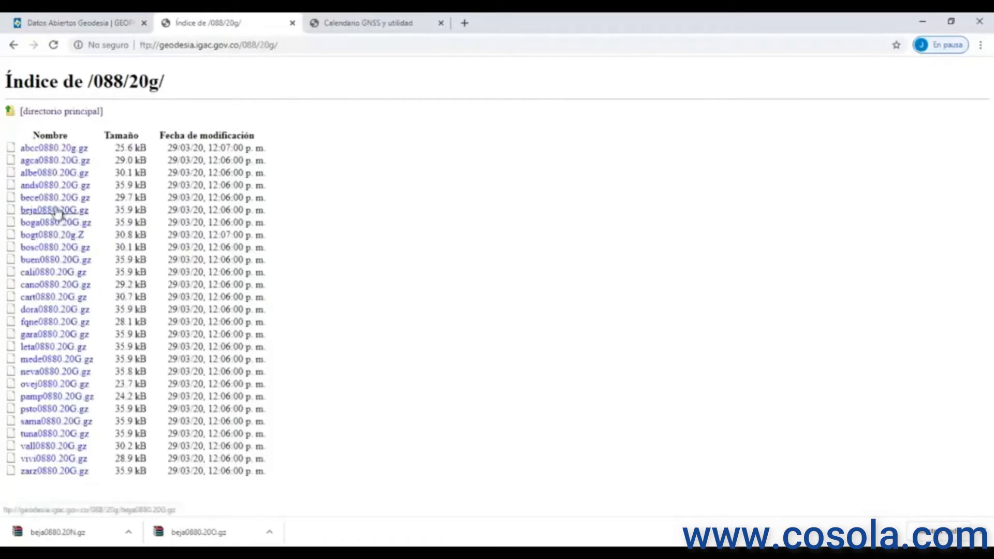
left_click(50, 211)
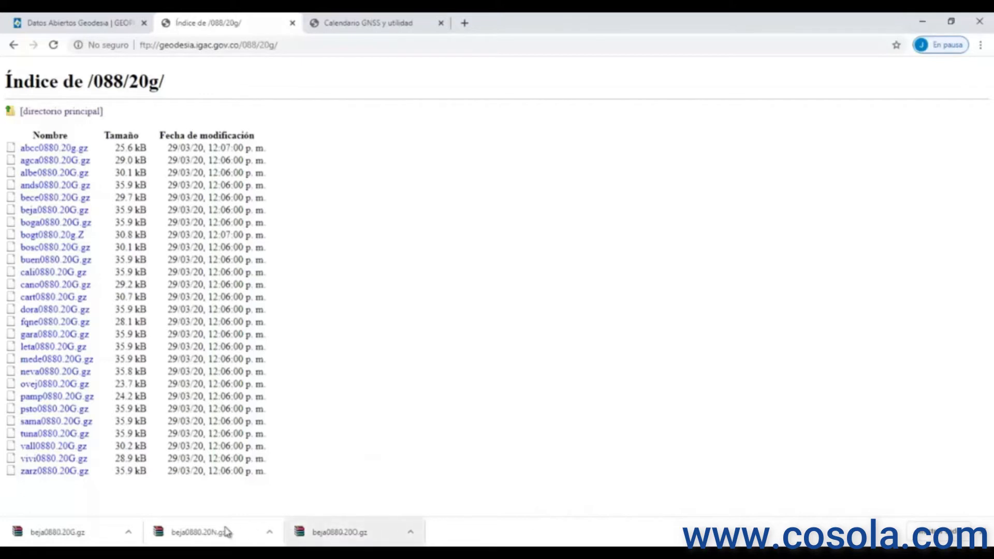
- Switch to File Explorer and check the abpd0880.20o and bogt0880.20o observation files in the RINEX IGAC folder
left_click(363, 552)
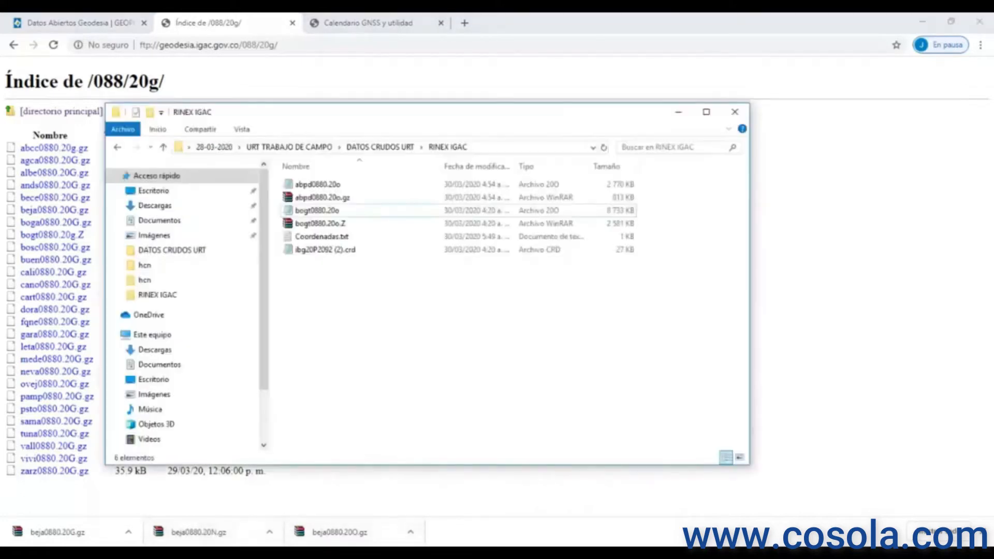
left_click(334, 185)
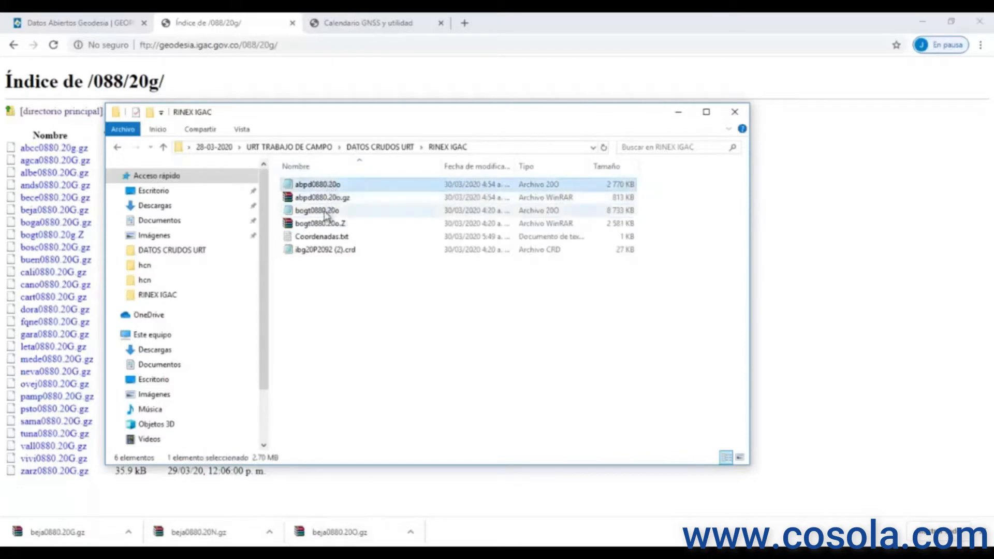
left_click(356, 310)
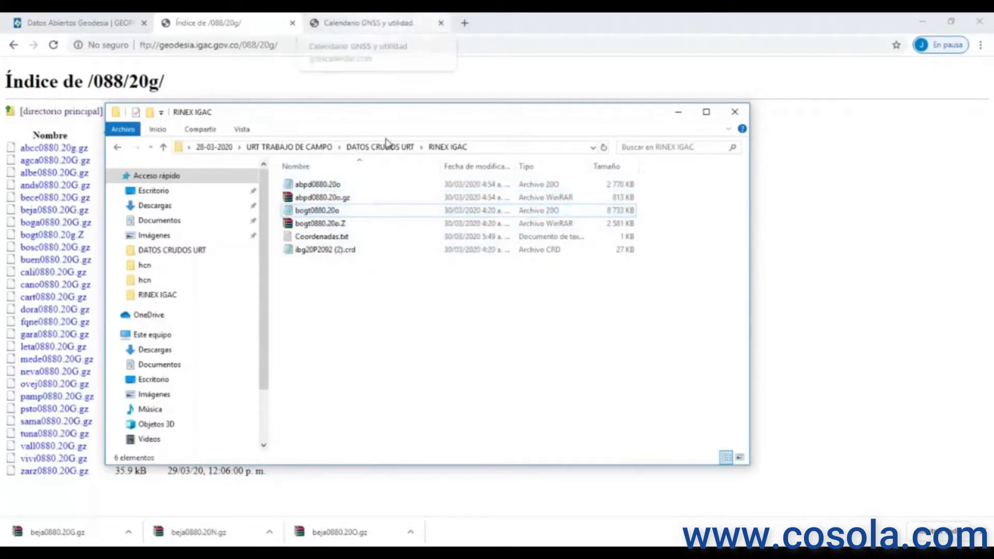
- In a new browser tab, search for "coordenadas semanales sirgas" and open the SIRGAS weekly coordinates page
left_click(465, 27)
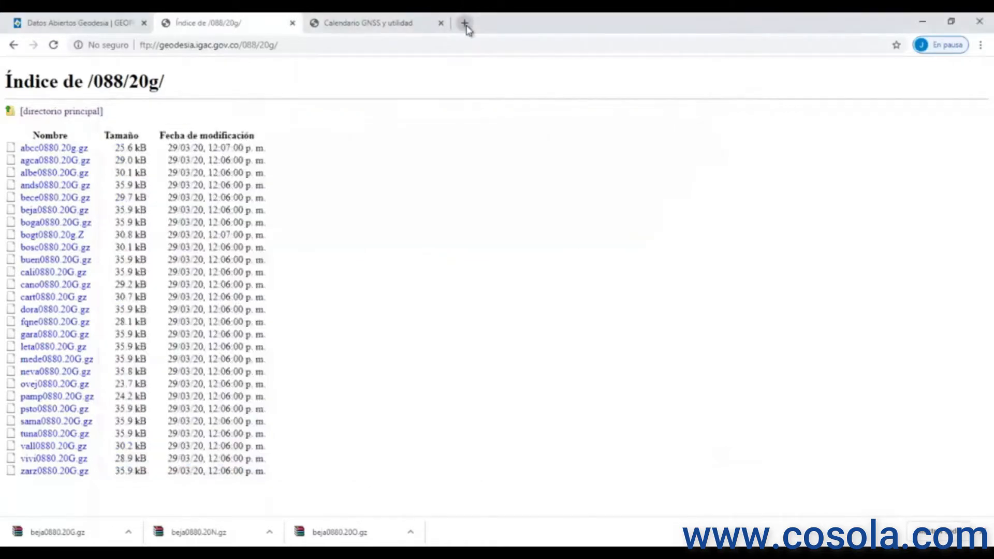
left_click(466, 25)
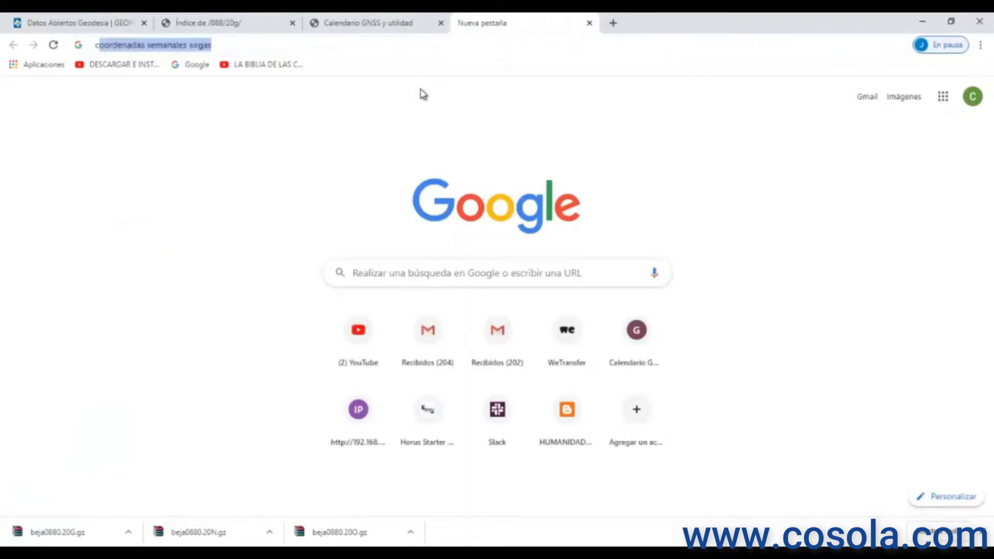
type("c")
key("Return")
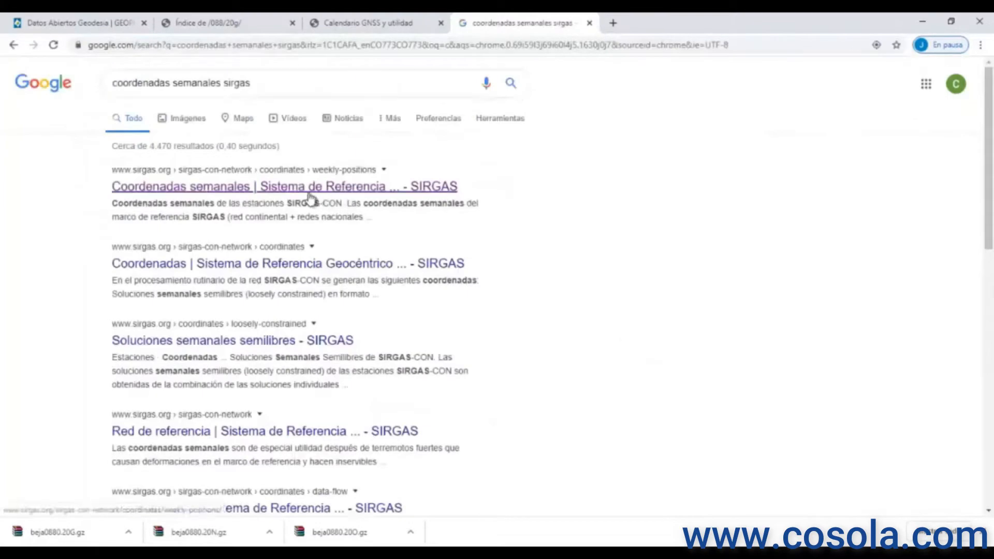
left_click(310, 198)
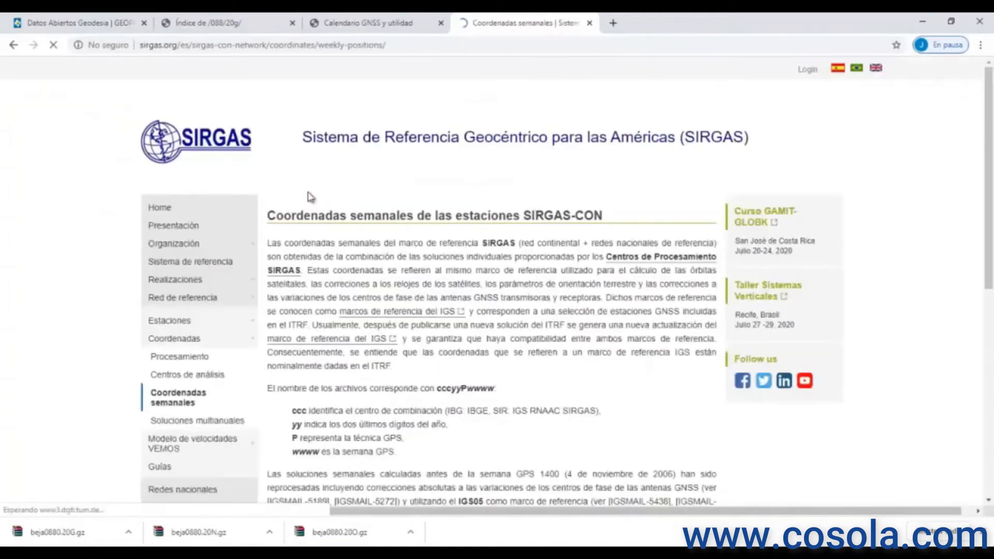
- Download the IBGE combination file ibg20P2092.crd for week 2092 and open it in Notepad
scroll(389, 246, "down", 7)
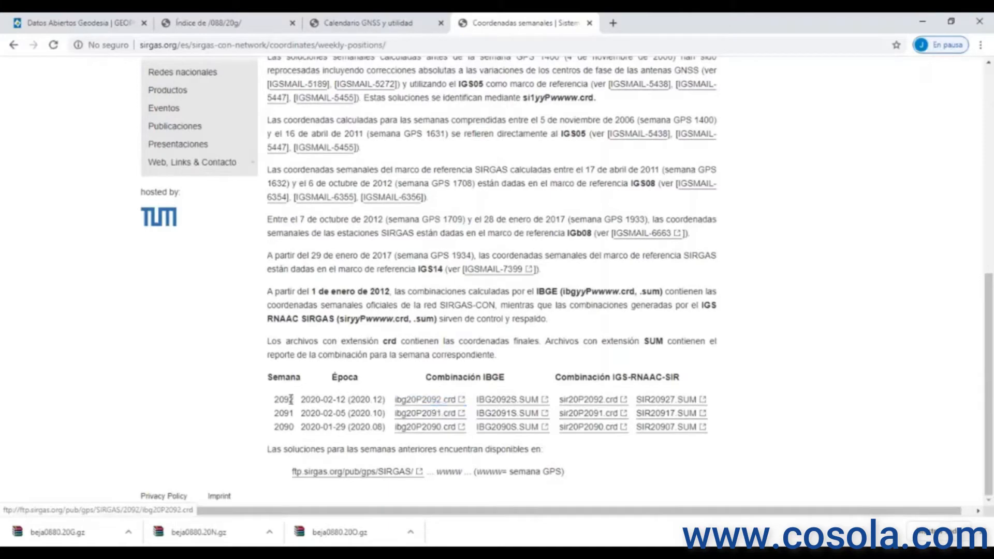
left_click(432, 403)
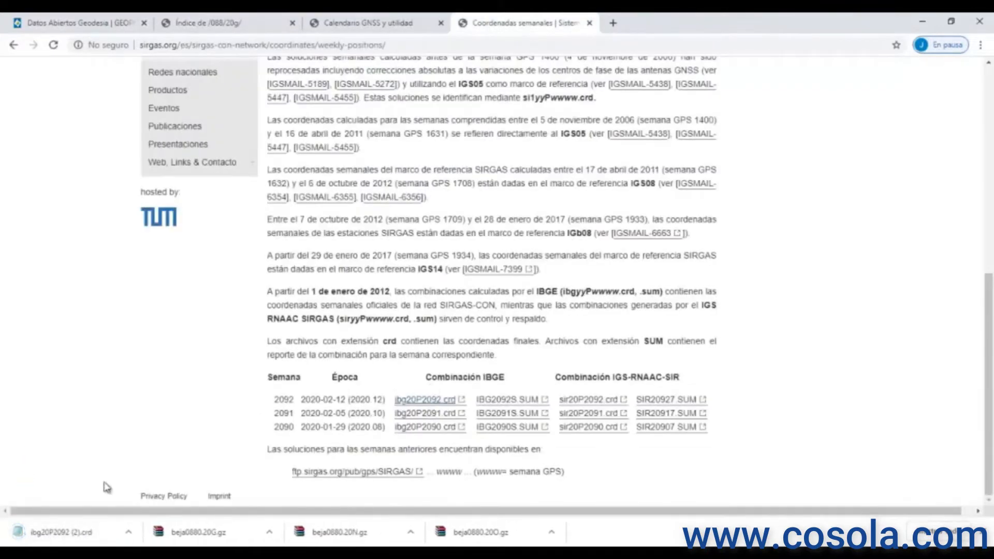
left_click(70, 538)
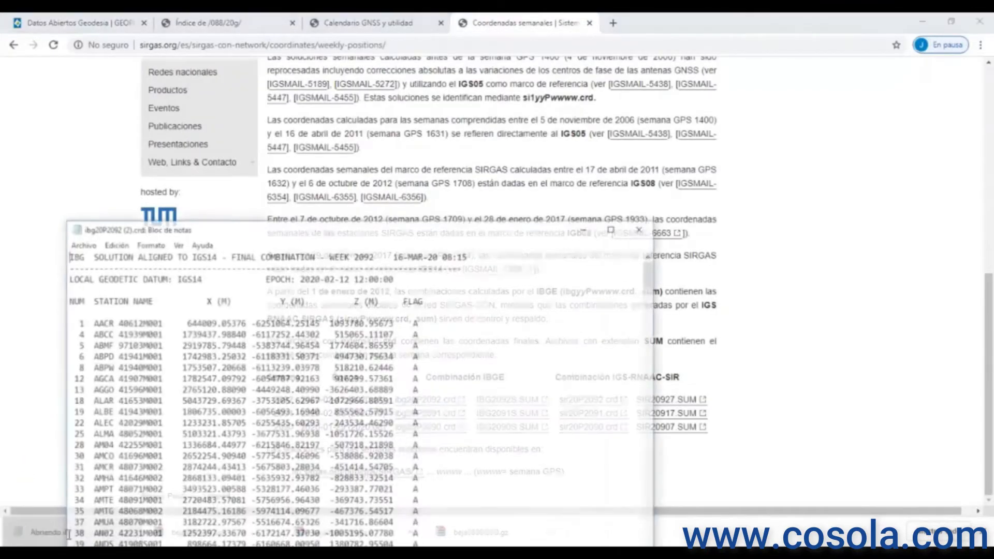
left_click_drag(326, 224, 389, 99)
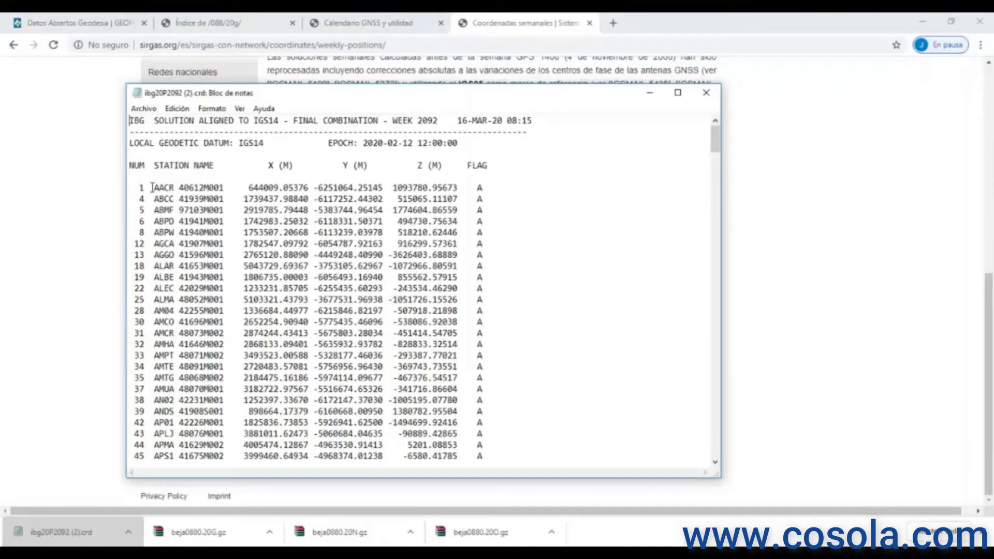
- Find station "beja" in the weekly coordinates file and highlight its X, Y and Z coordinates
left_click_drag(160, 187, 176, 188)
key("ctrl+f")
type("be")
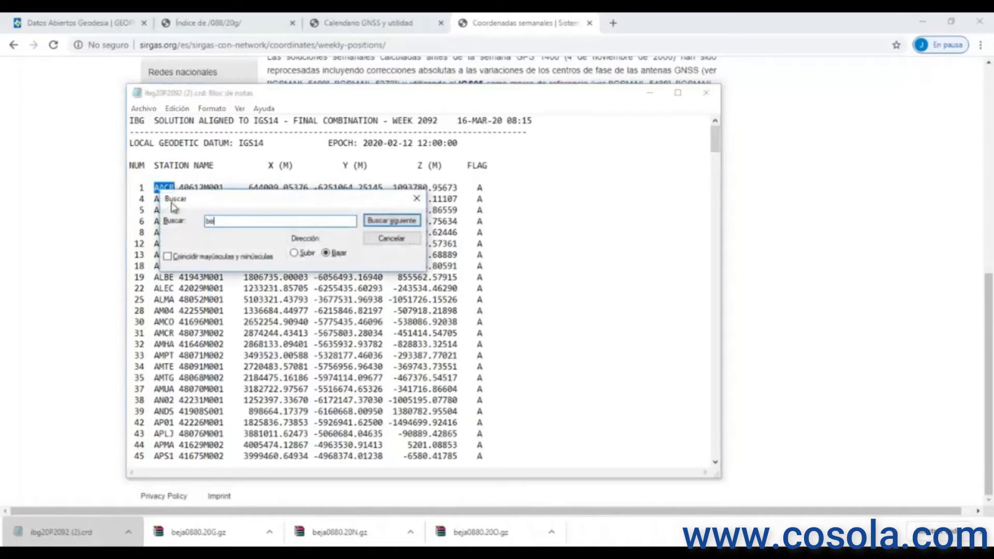
left_click(391, 221)
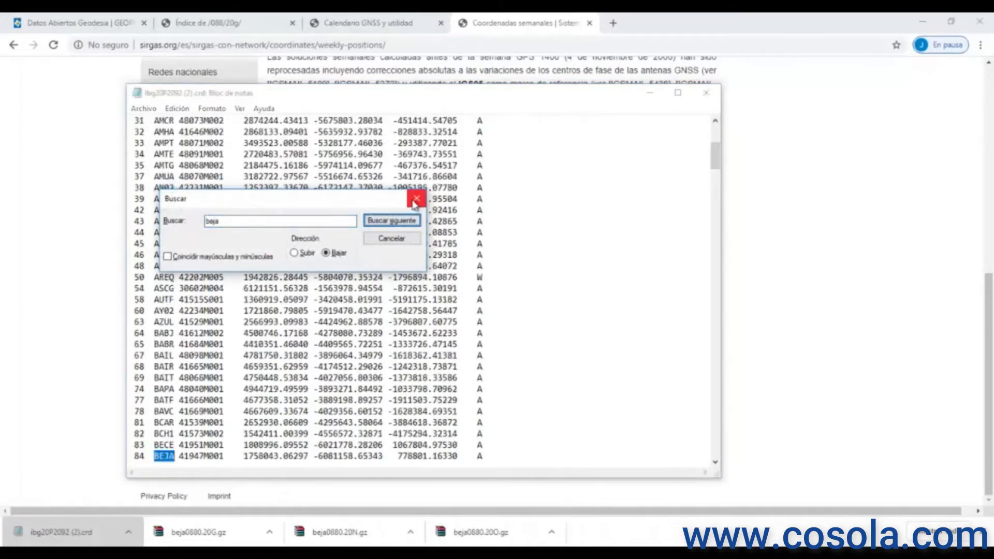
left_click(416, 198)
left_click_drag(134, 455, 482, 461)
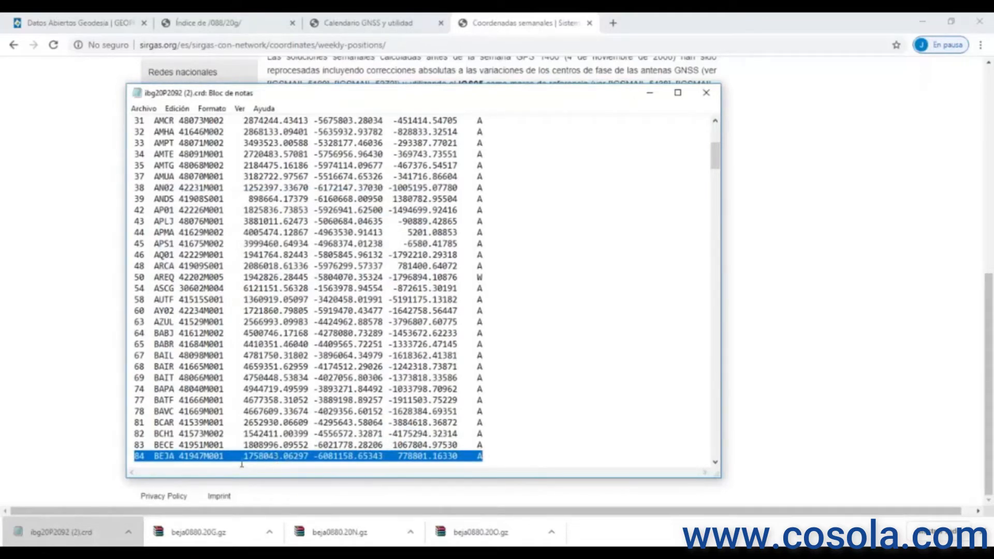
left_click_drag(244, 455, 464, 457)
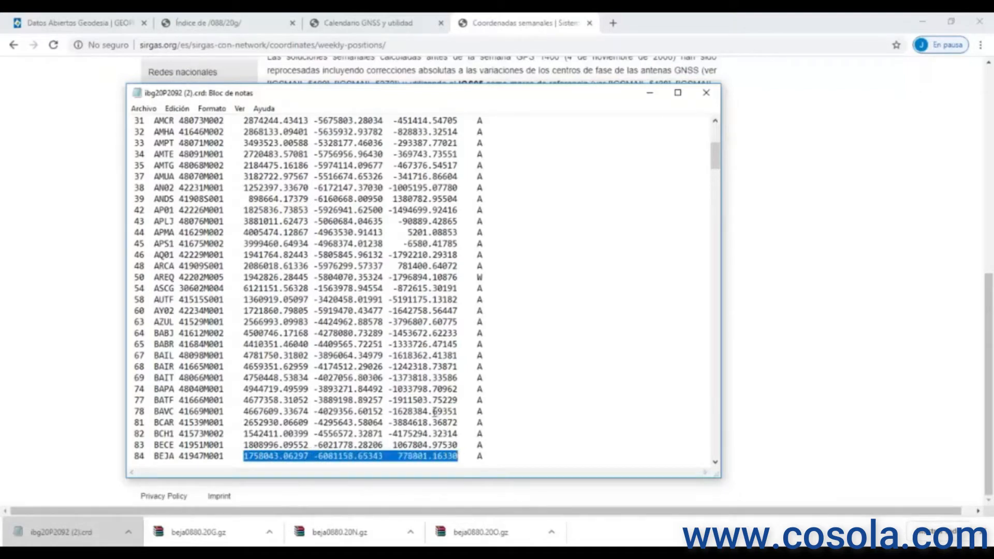
scroll(221, 394, "up", 6)
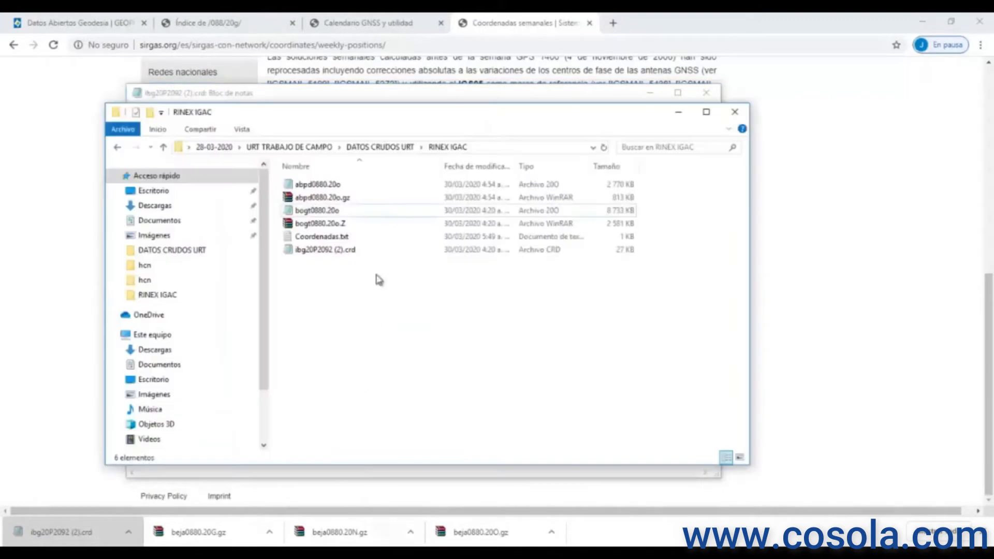
- Review the BOGT and ABPD coordinates in Coordenadas.txt from the RINEX IGAC folder, then close both text files
double_click(320, 238)
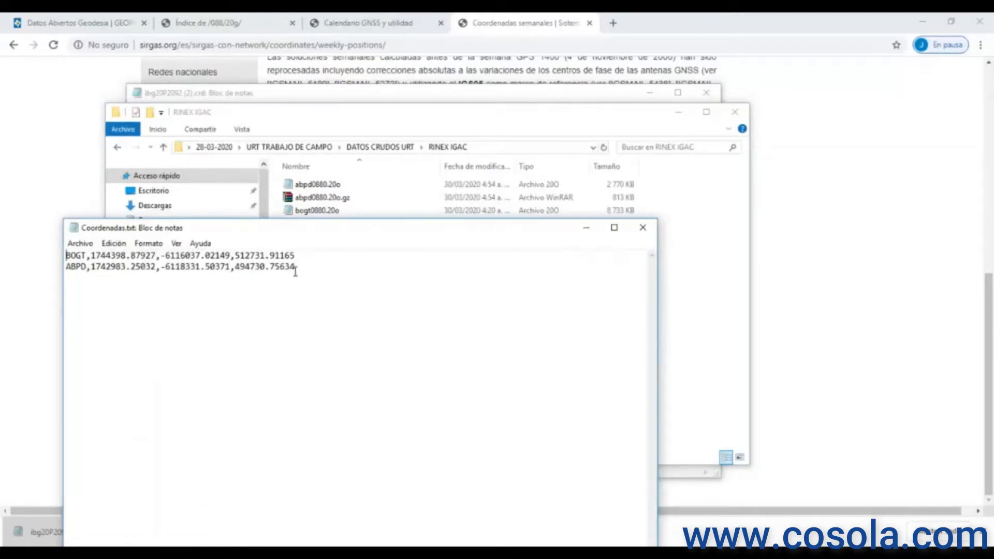
left_click_drag(287, 272, 66, 253)
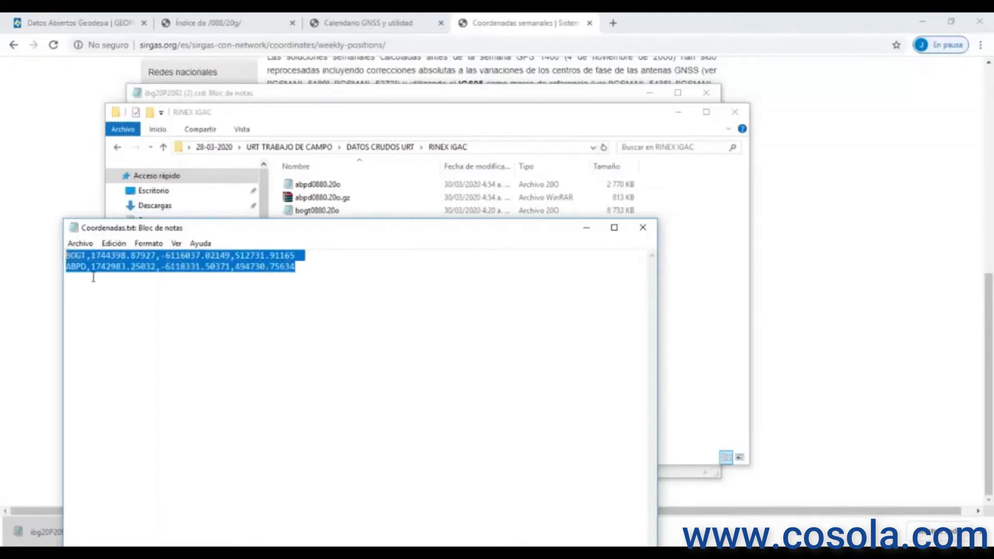
left_click(642, 228)
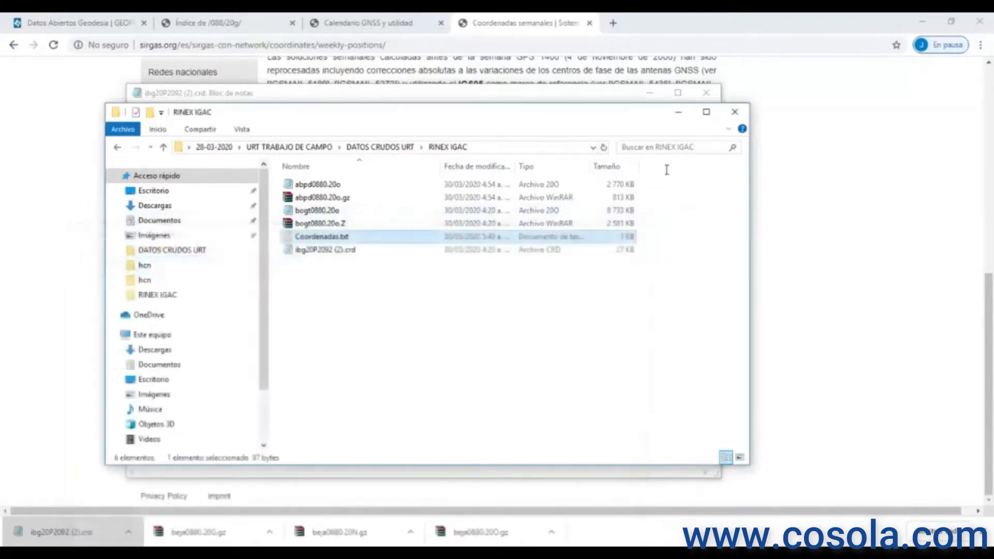
left_click(677, 113)
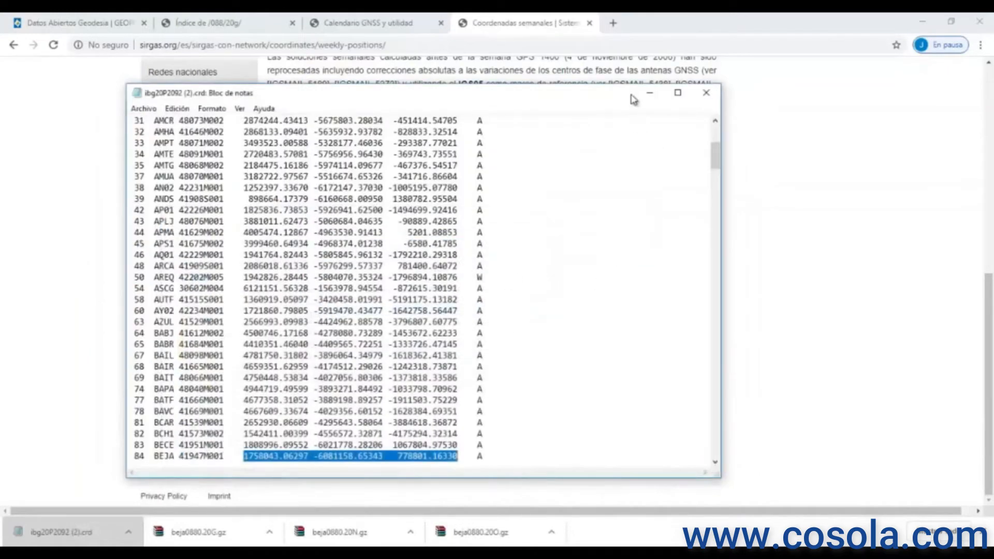
left_click(706, 95)
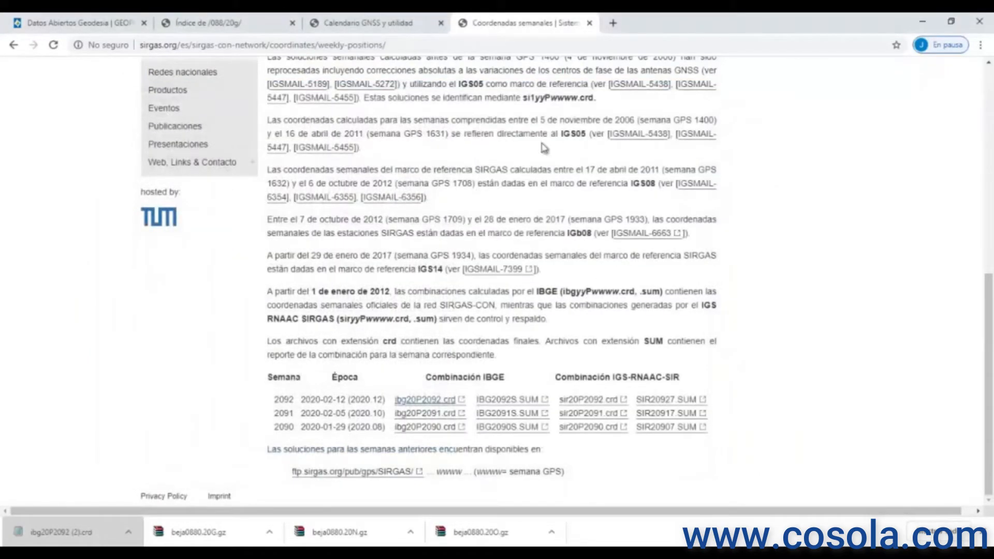
- Switch from the browser to CHC Geomatics Office 2 and view the base station on the map
left_click(234, 23)
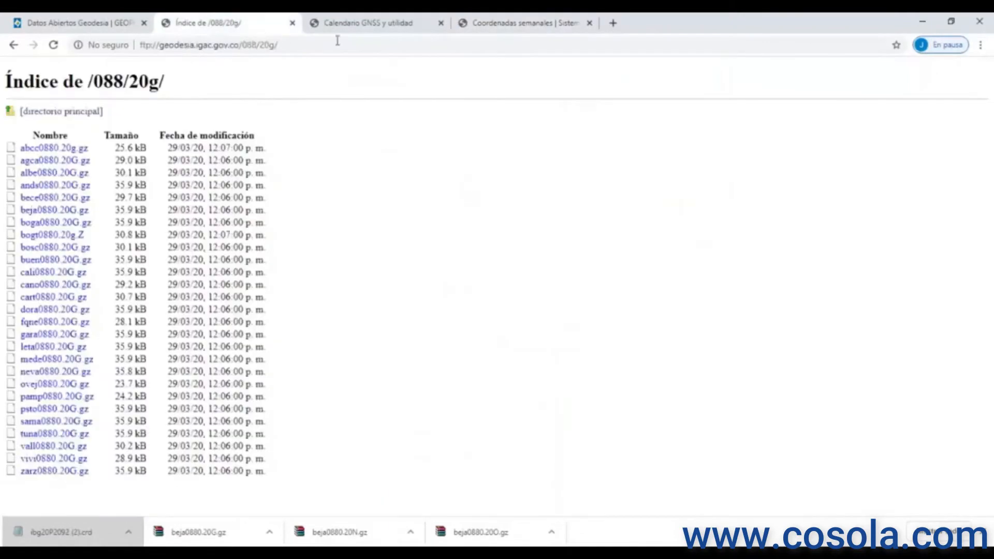
left_click(535, 26)
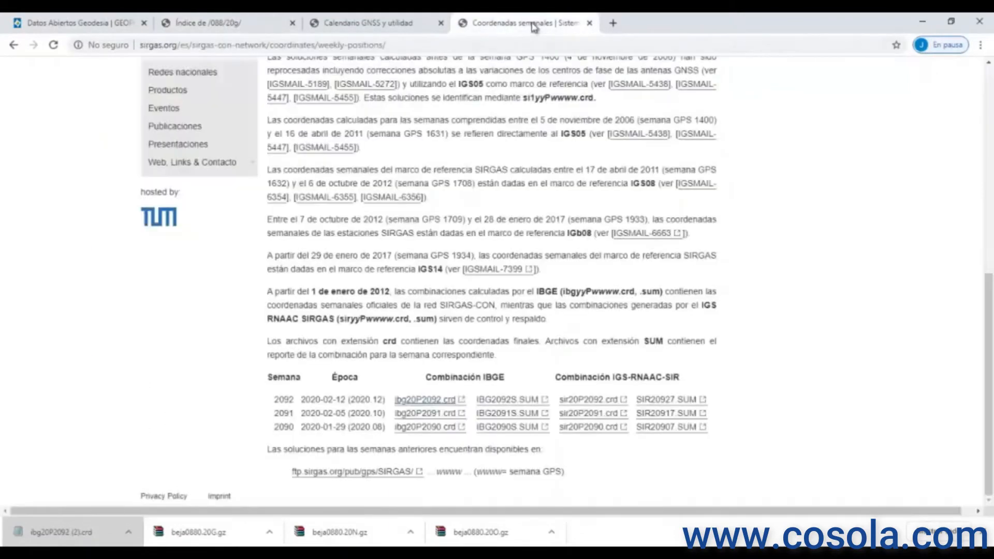
left_click(924, 25)
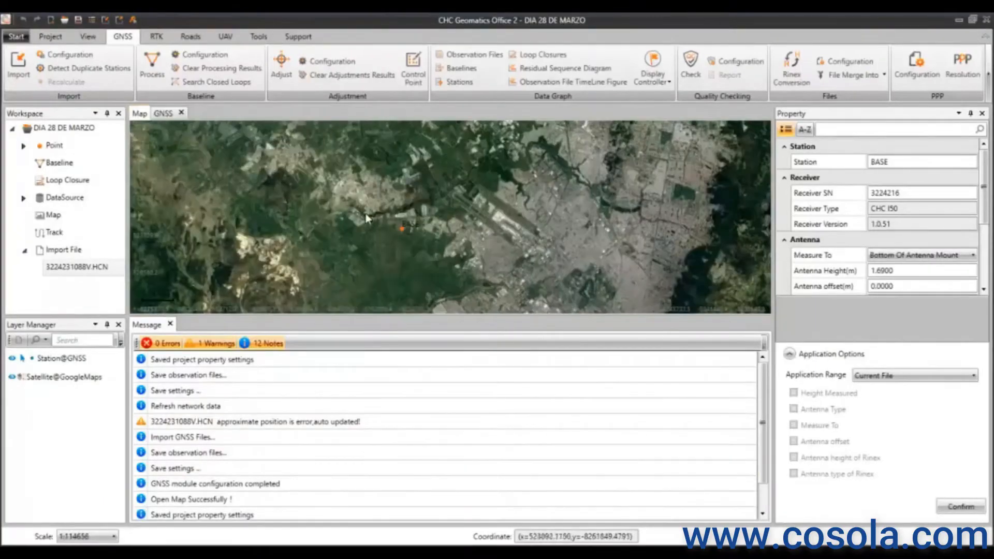
scroll(438, 252, "up", 1)
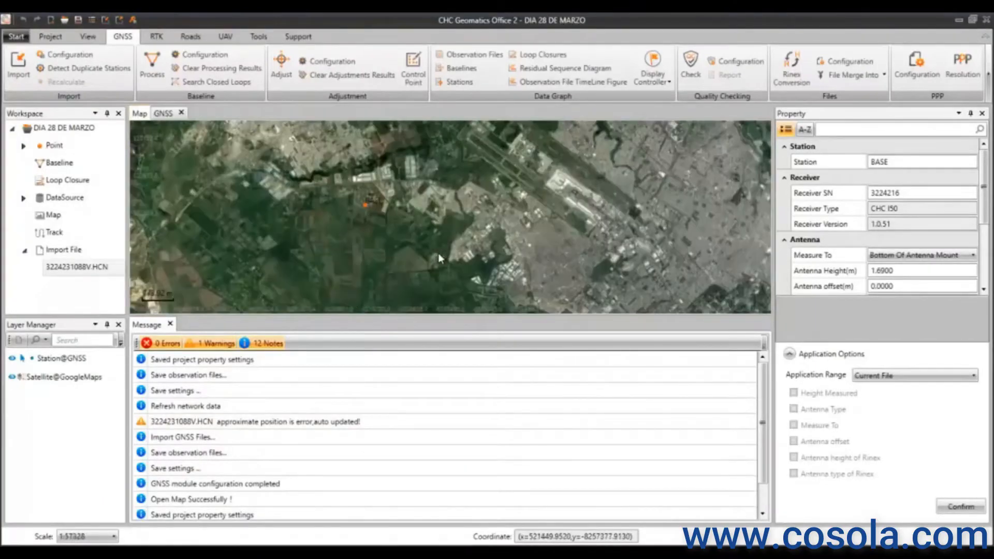
- Import abpd0880.20o and bogt0880.20o from DATOS CRUDOS URT > RINEX IGAC and accept their observation file settings
left_click(21, 72)
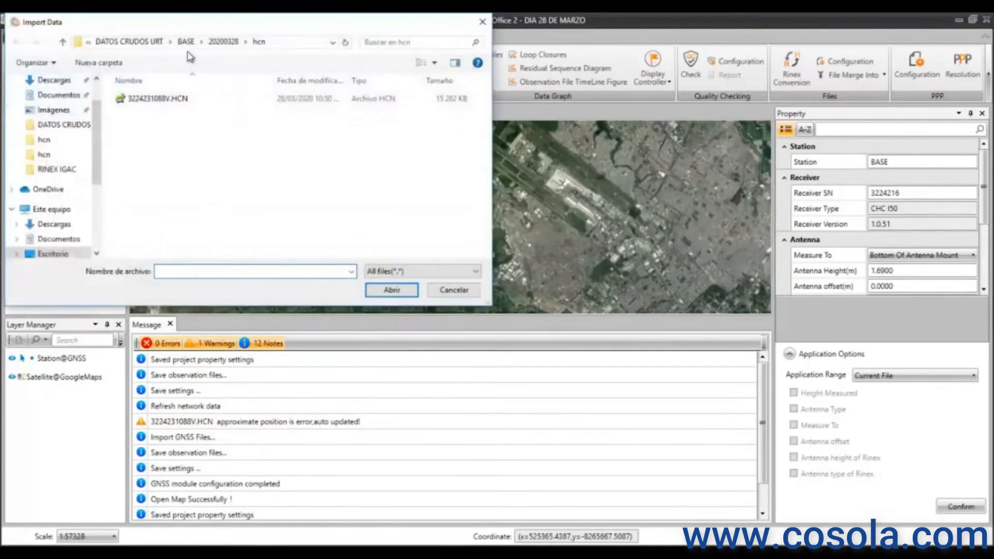
left_click(186, 42)
left_click(142, 41)
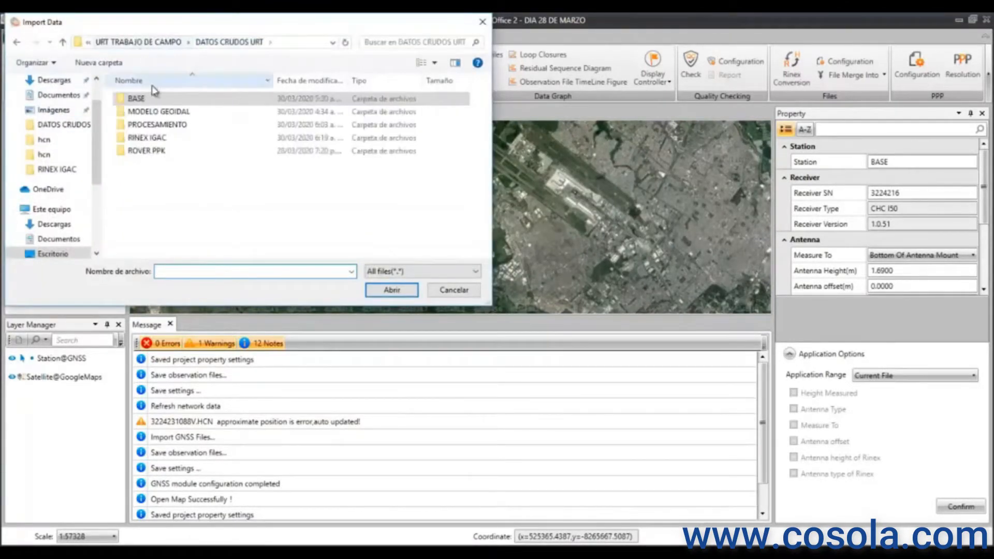
double_click(150, 138)
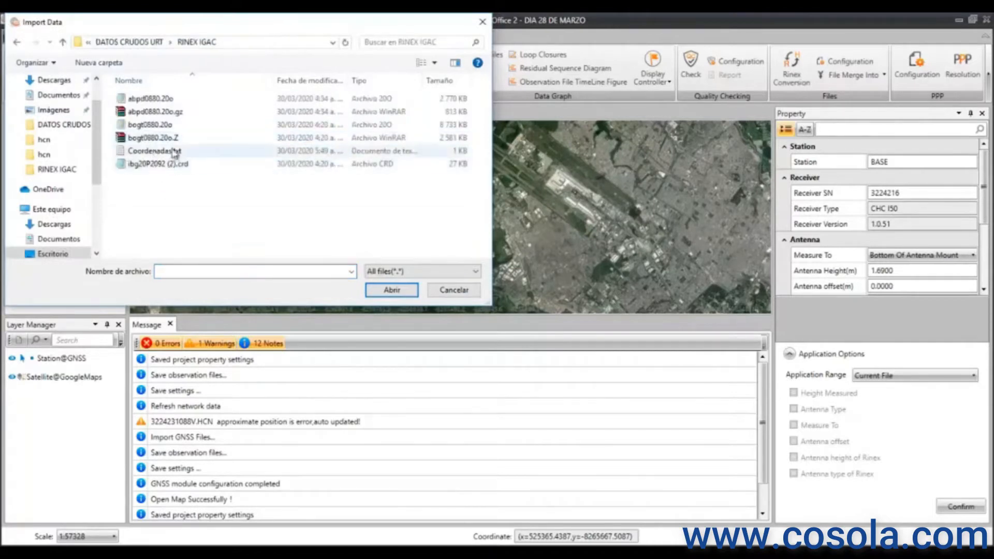
left_click(171, 124)
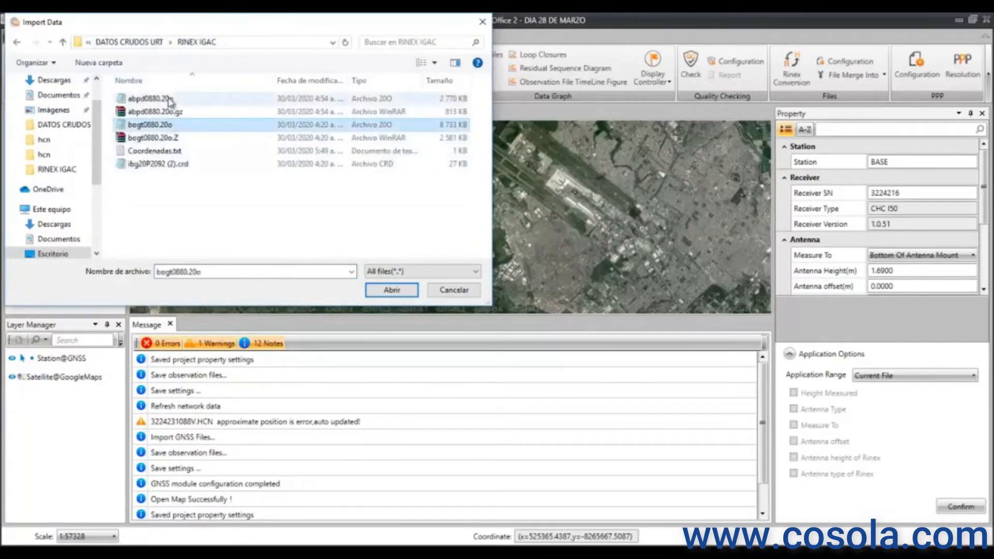
left_click(166, 99, "ctrl")
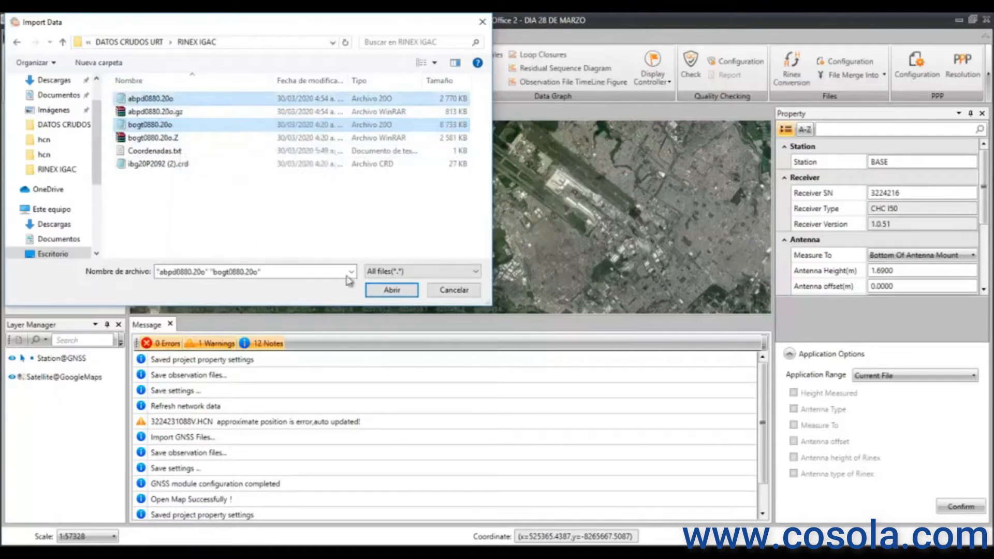
left_click(392, 290)
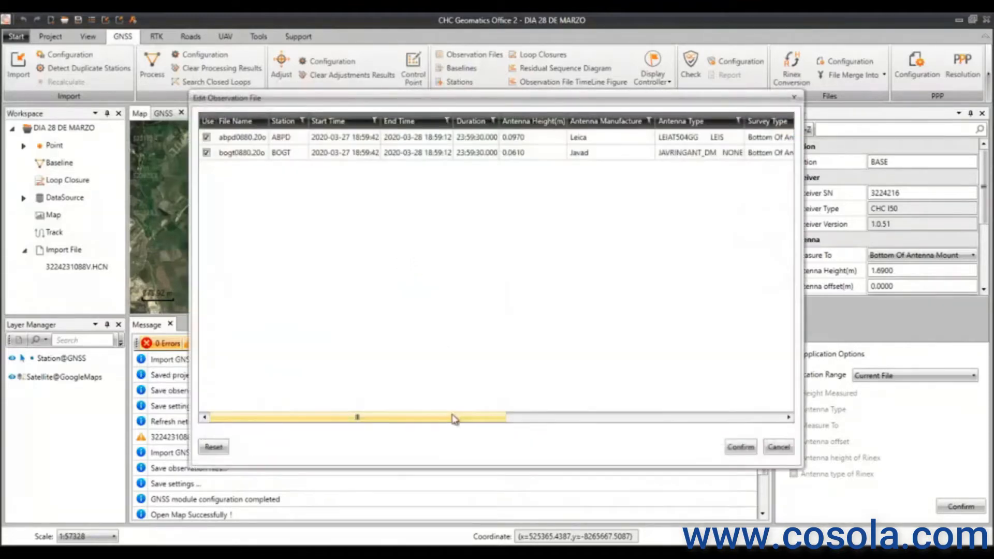
left_click_drag(455, 418, 386, 337)
left_click(739, 447)
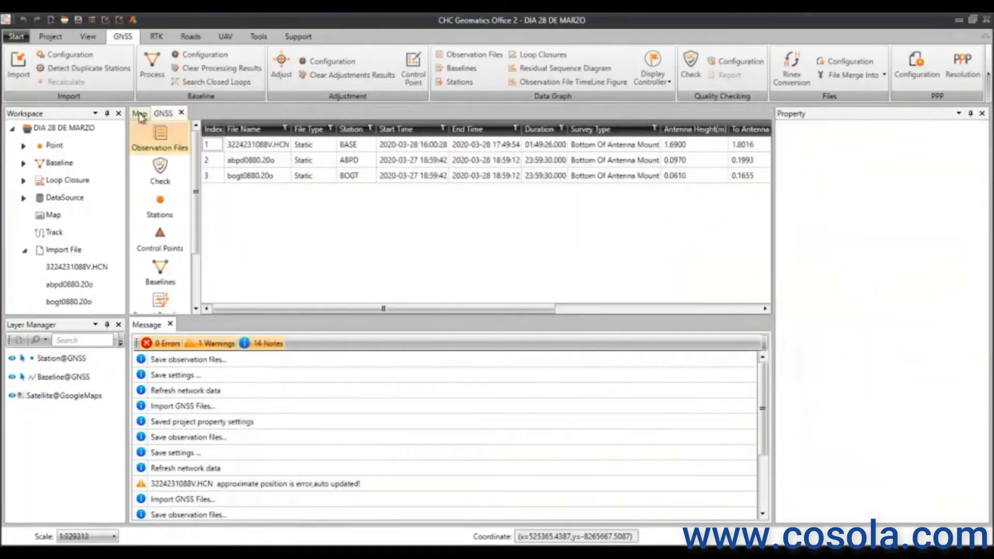
- Show the map and examine the baselines between the base, BOGT and ABPD stations
left_click(139, 115)
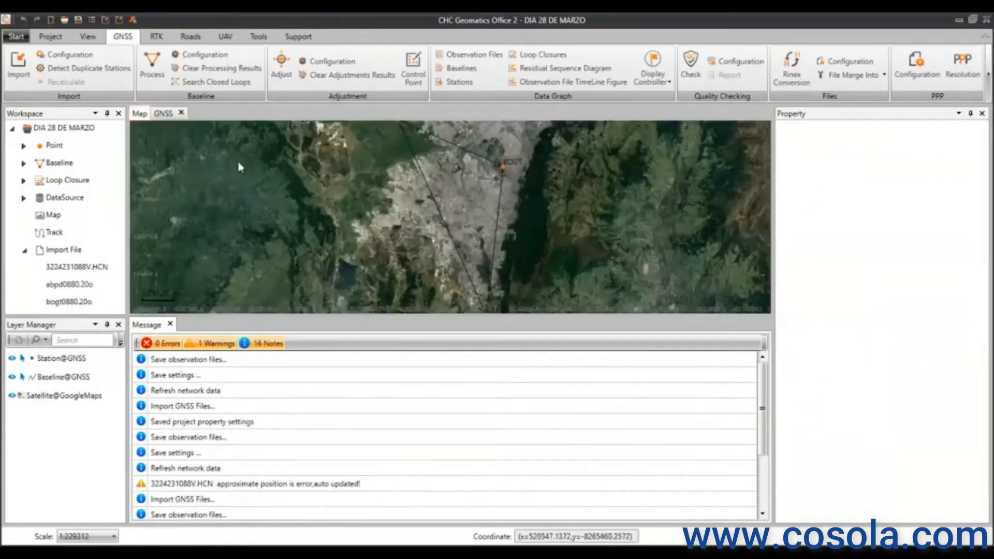
scroll(490, 252, "up", 2)
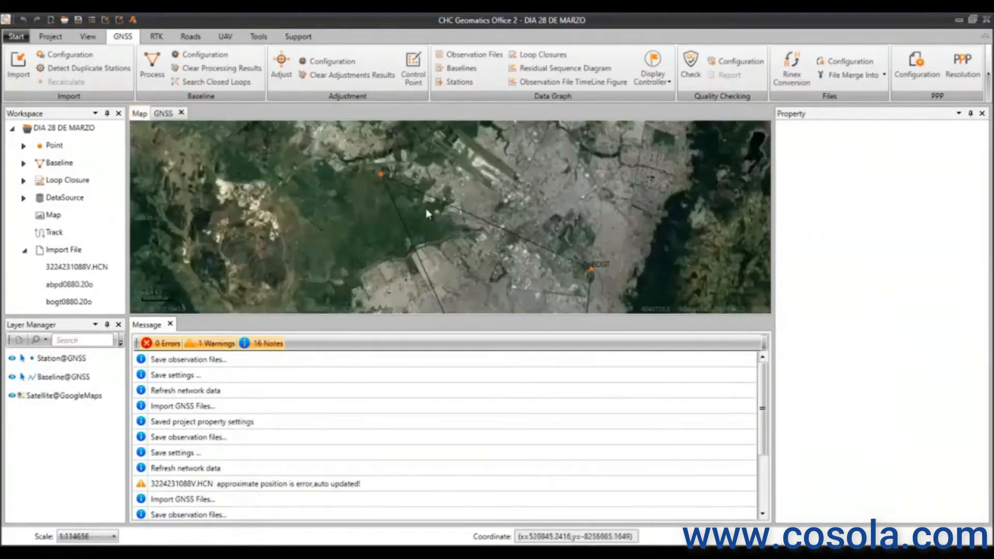
scroll(493, 219, "down", 2)
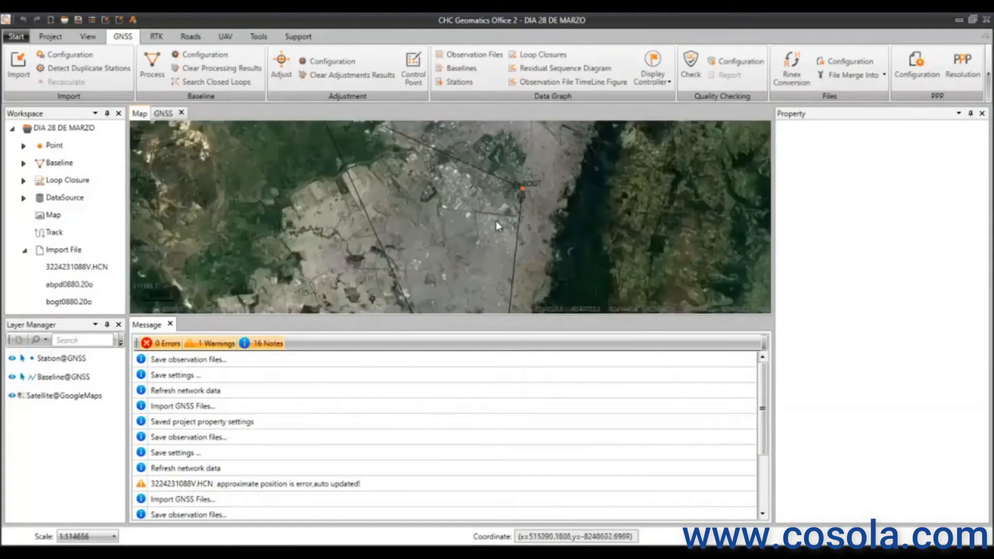
- Examine the direction of the baselines on the map at the BOGT, ABPD and base stations
left_click_drag(498, 233, 524, 323)
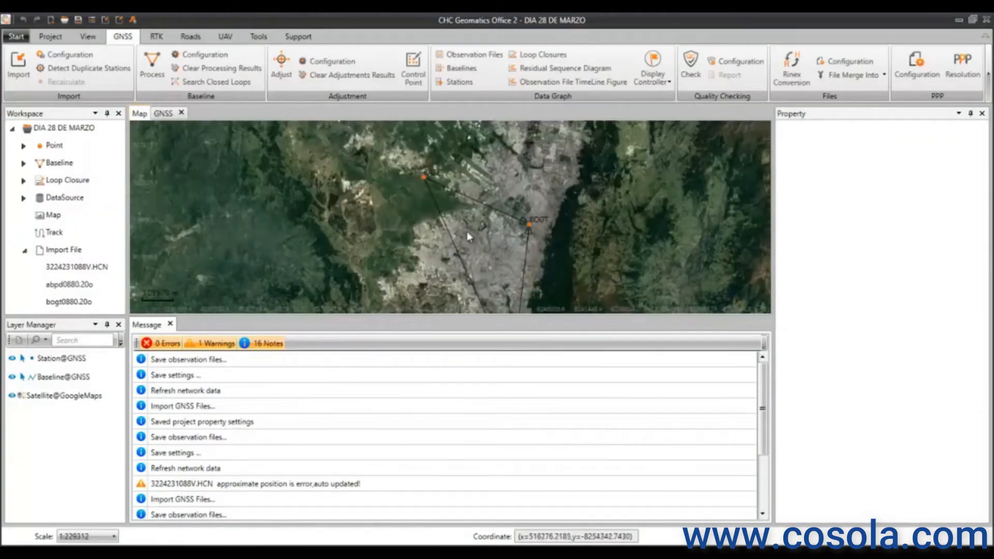
scroll(468, 237, "up", 1)
scroll(564, 225, "up", 1)
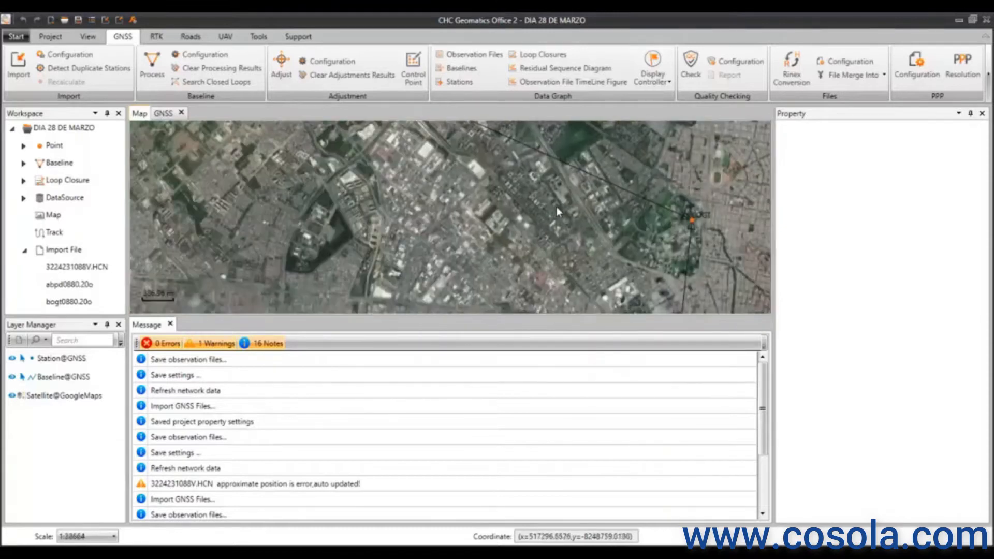
scroll(525, 194, "up", 1)
scroll(573, 179, "up", 3)
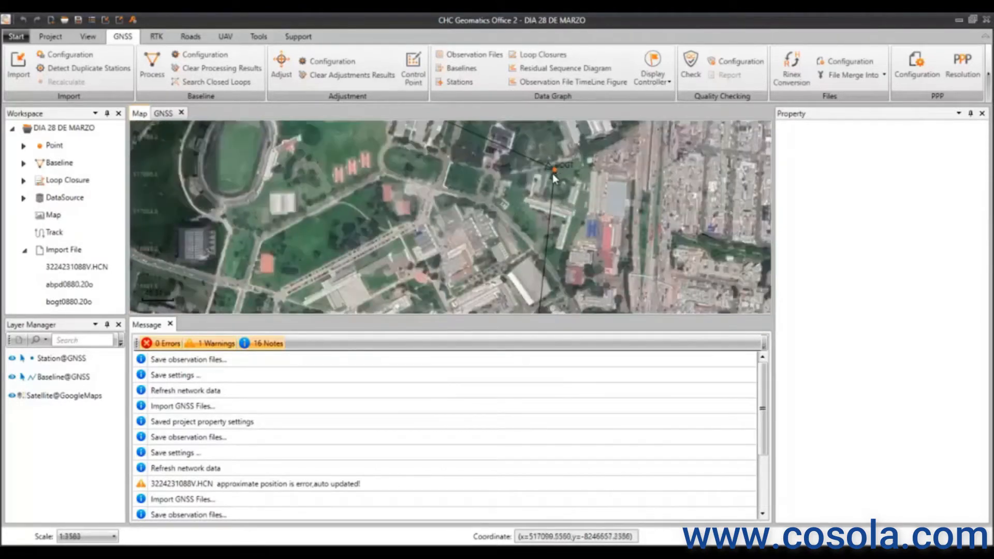
scroll(545, 191, "down", 5)
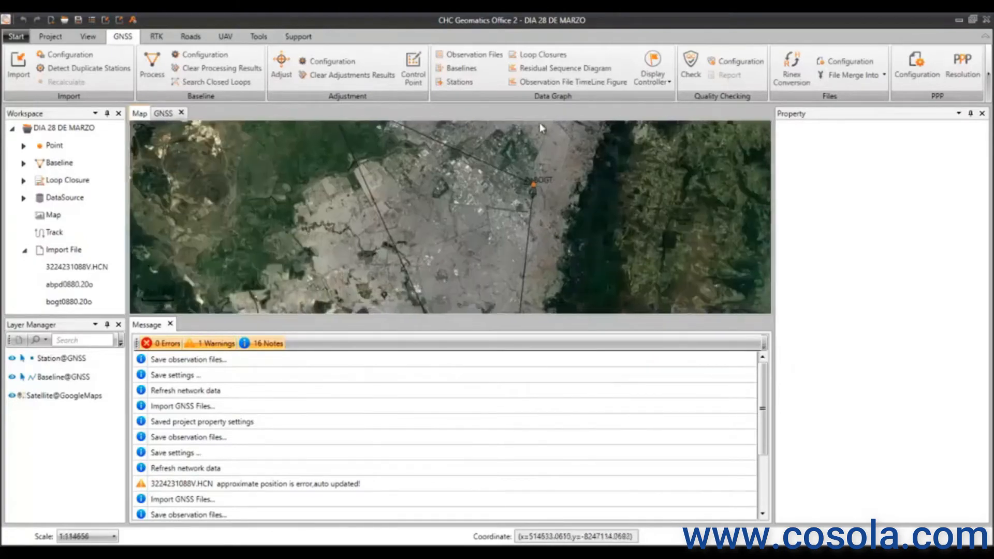
scroll(521, 254, "up", 2)
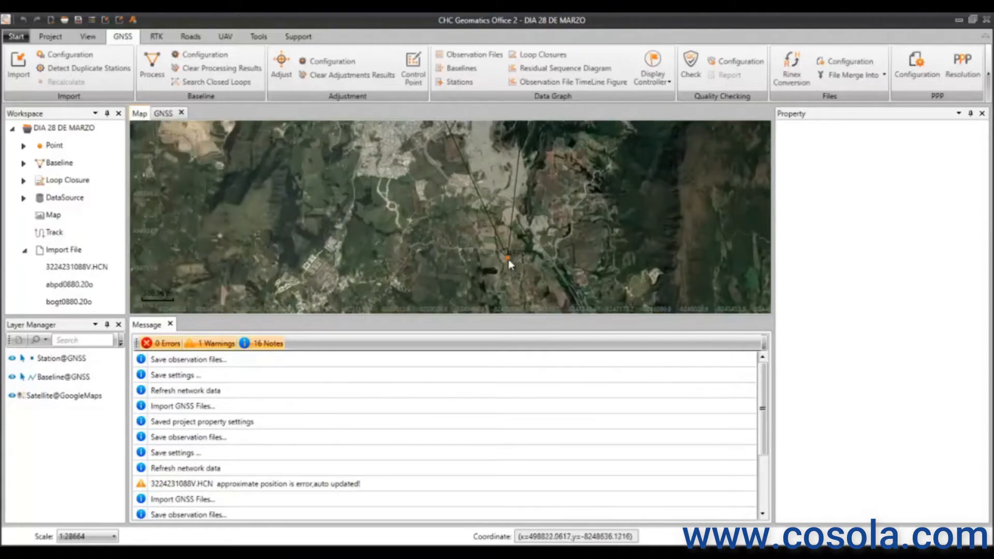
scroll(508, 259, "down", 2)
scroll(476, 259, "up", 3)
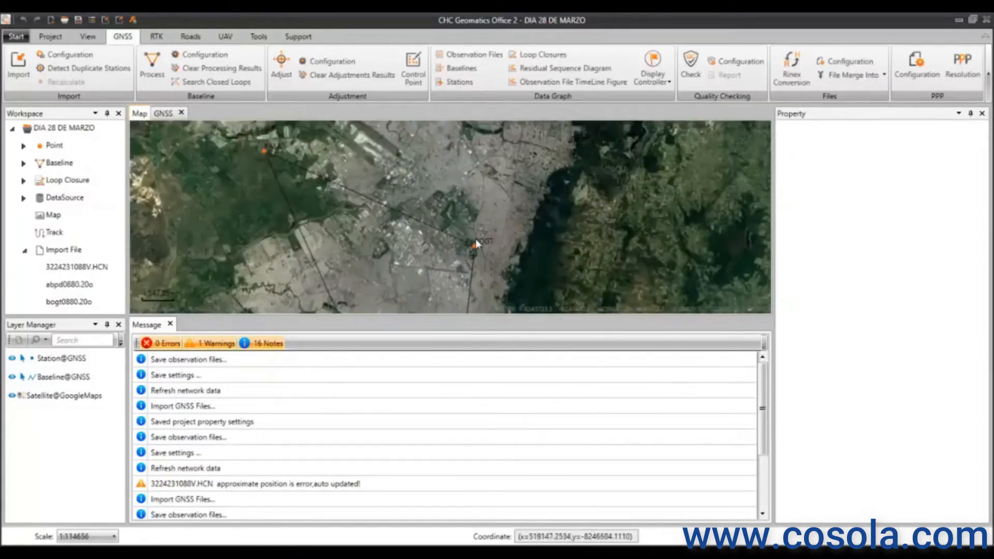
scroll(466, 262, "up", 1)
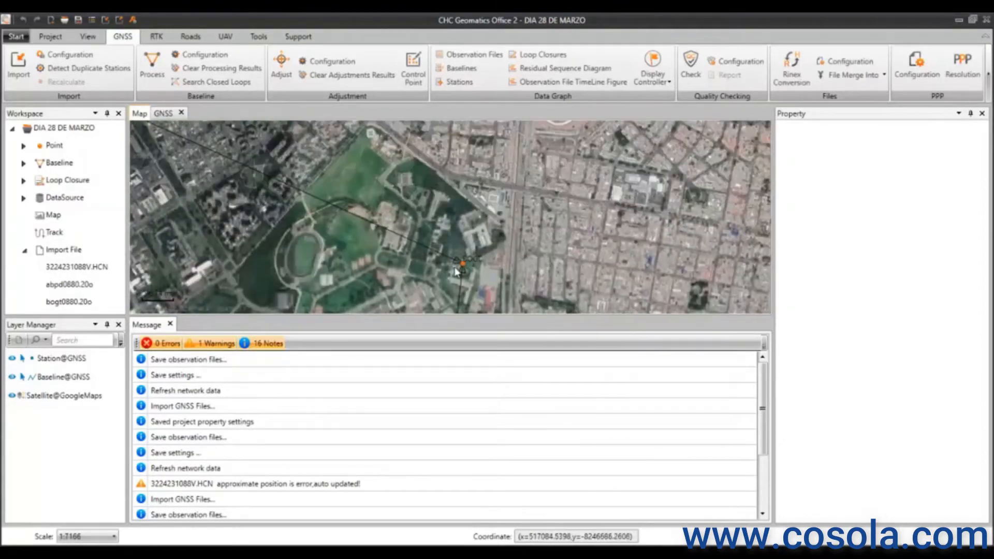
scroll(461, 275, "down", 1)
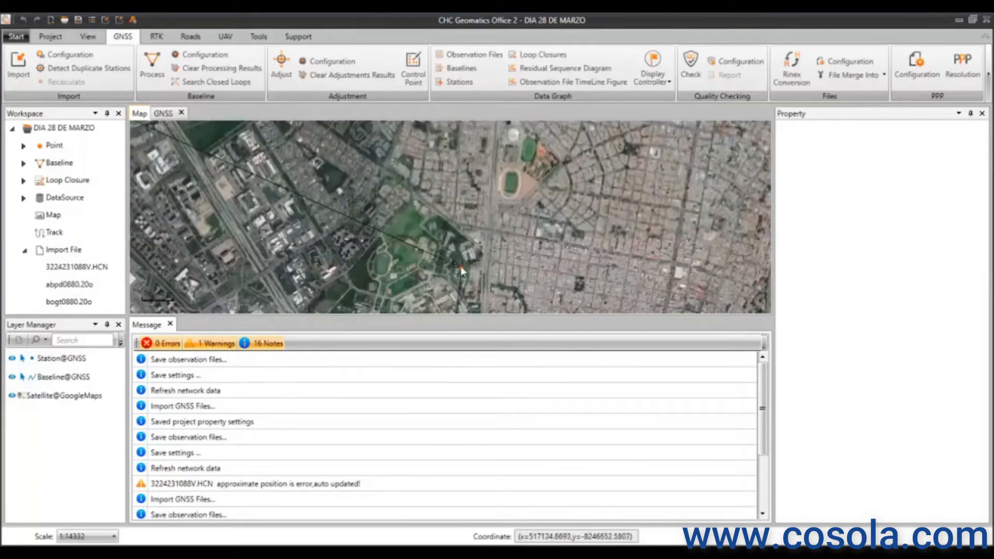
scroll(297, 200, "down", 3)
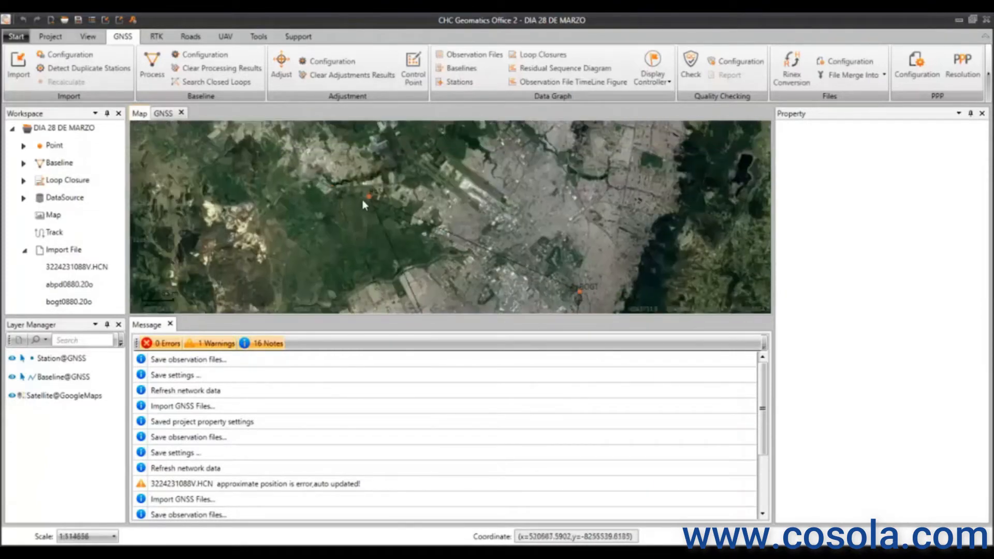
scroll(408, 207, "up", 2)
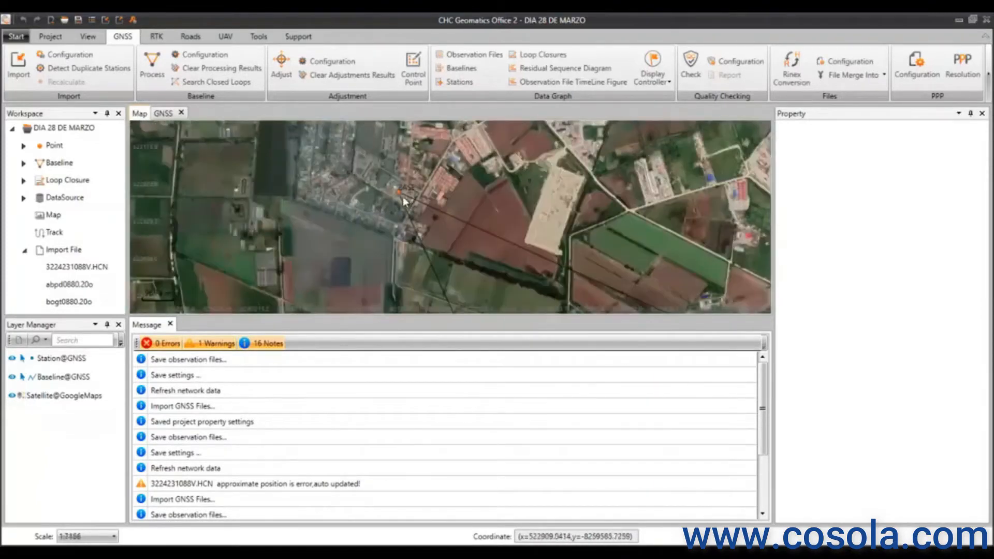
scroll(414, 207, "down", 2)
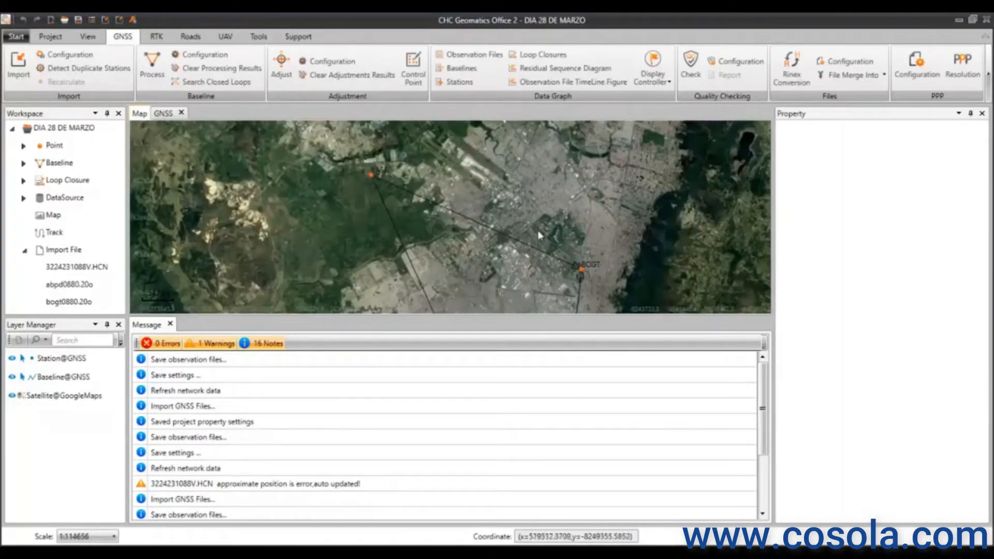
scroll(571, 274, "up", 2)
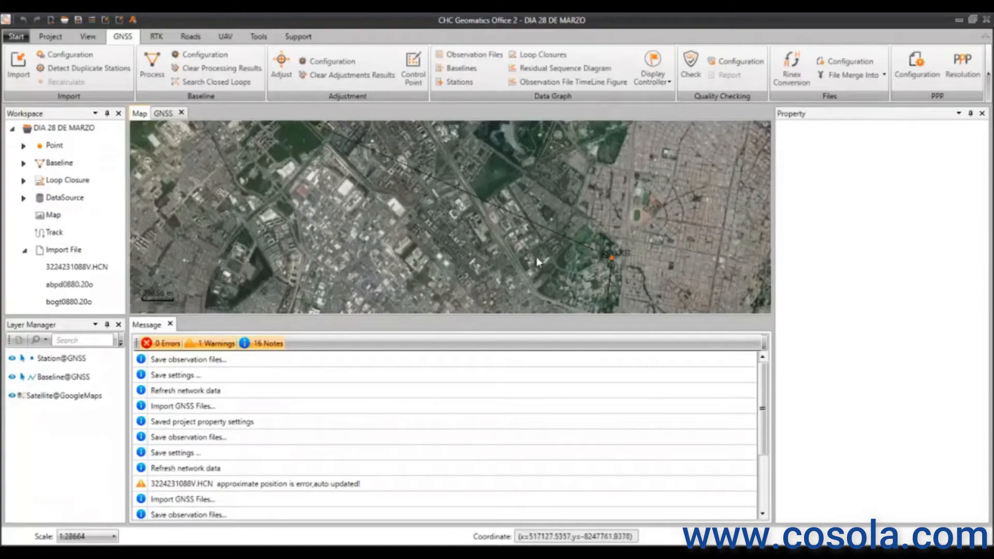
scroll(536, 259, "down", 1)
left_click_drag(460, 236, 474, 217)
scroll(581, 238, "up", 1)
scroll(585, 240, "up", 2)
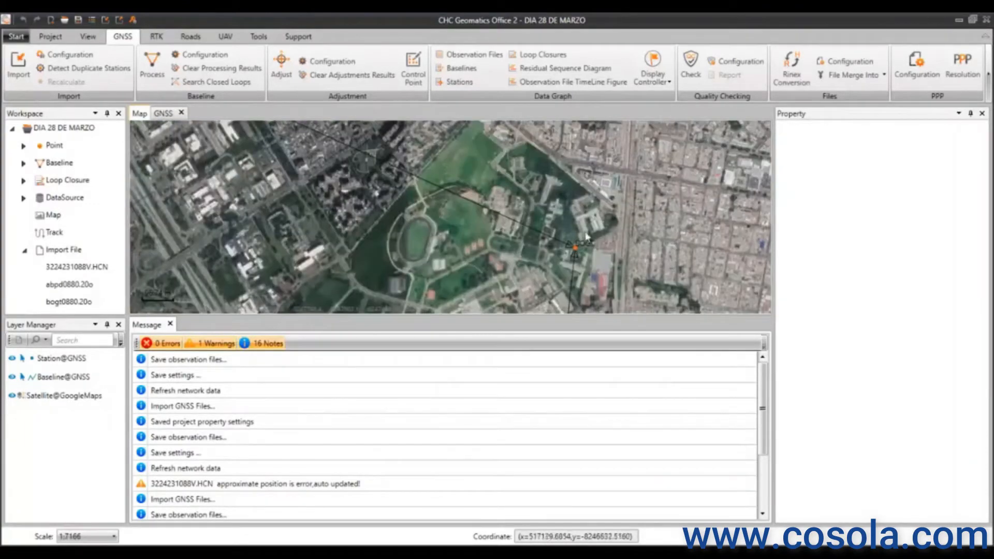
scroll(481, 193, "down", 4)
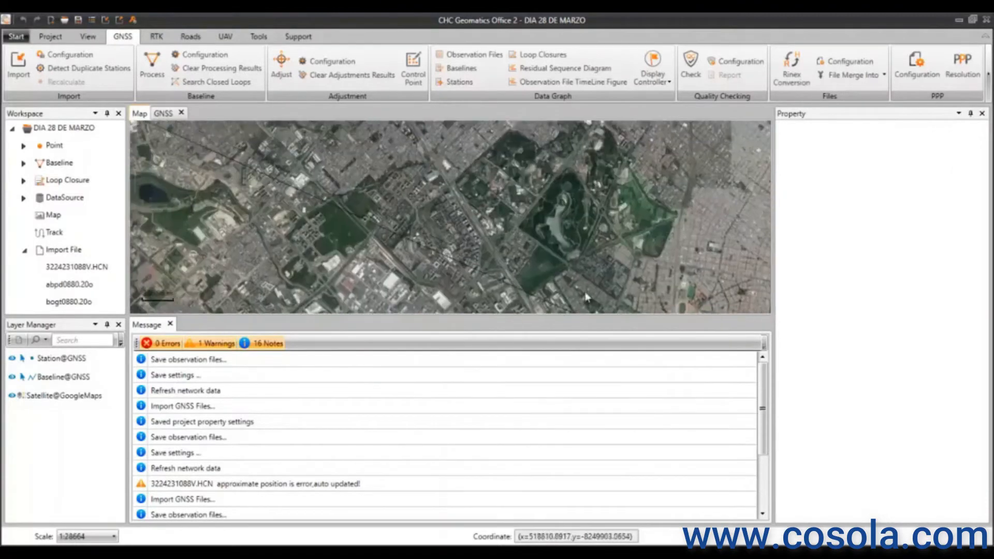
- Exchange the start and stop points of the BASE–BOGT baseline so it runs from BOGT to BASE
scroll(489, 240, "up", 2)
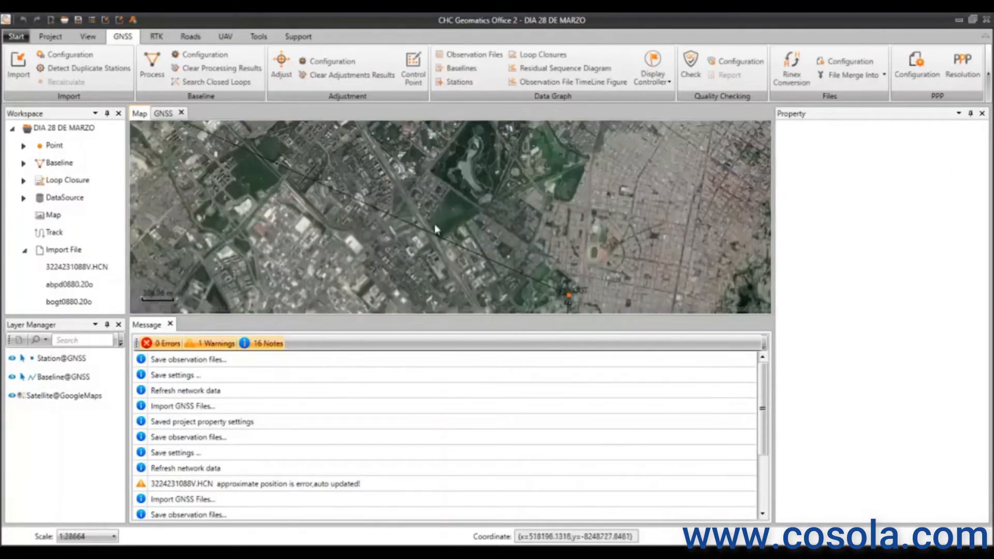
scroll(468, 265, "up", 1)
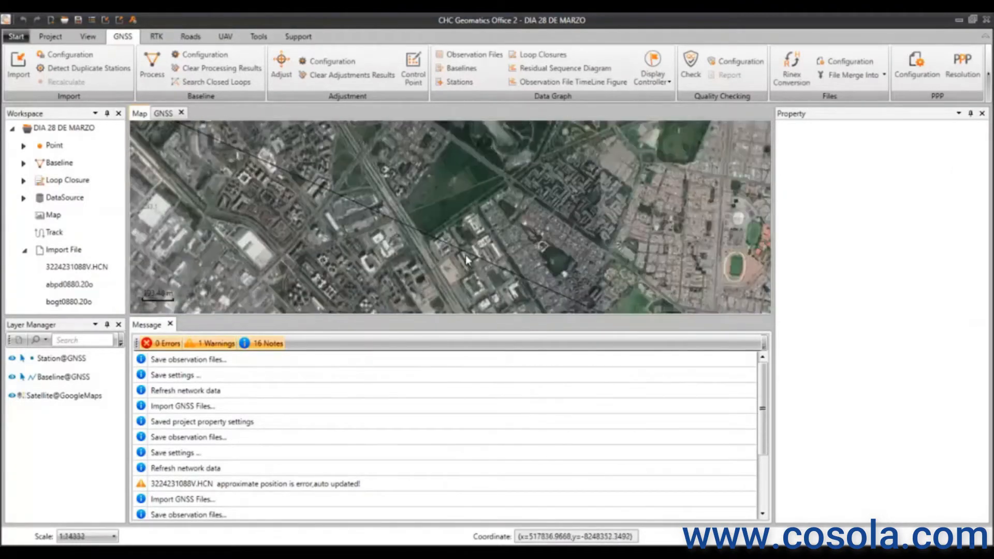
left_click(397, 222)
scroll(410, 201, "down", 4)
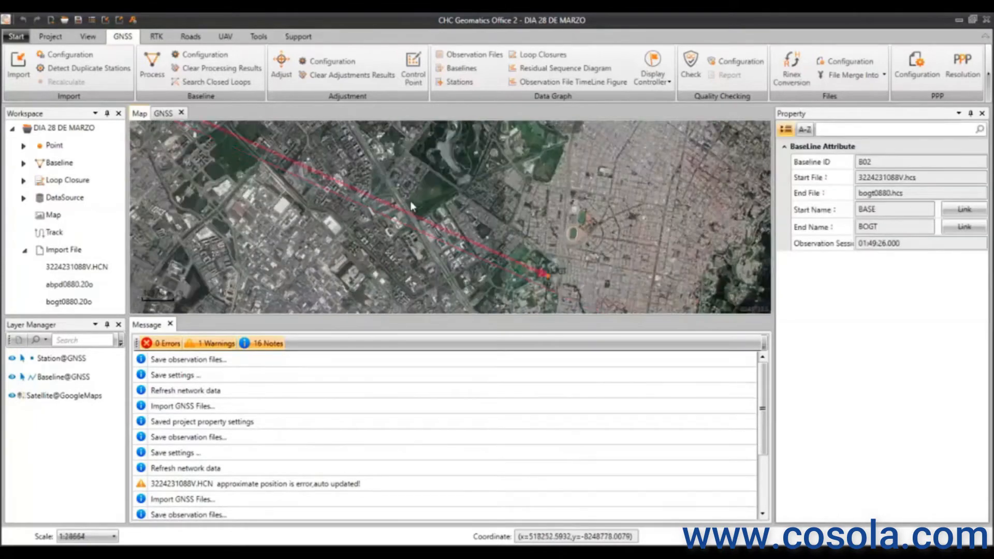
scroll(416, 222, "up", 2)
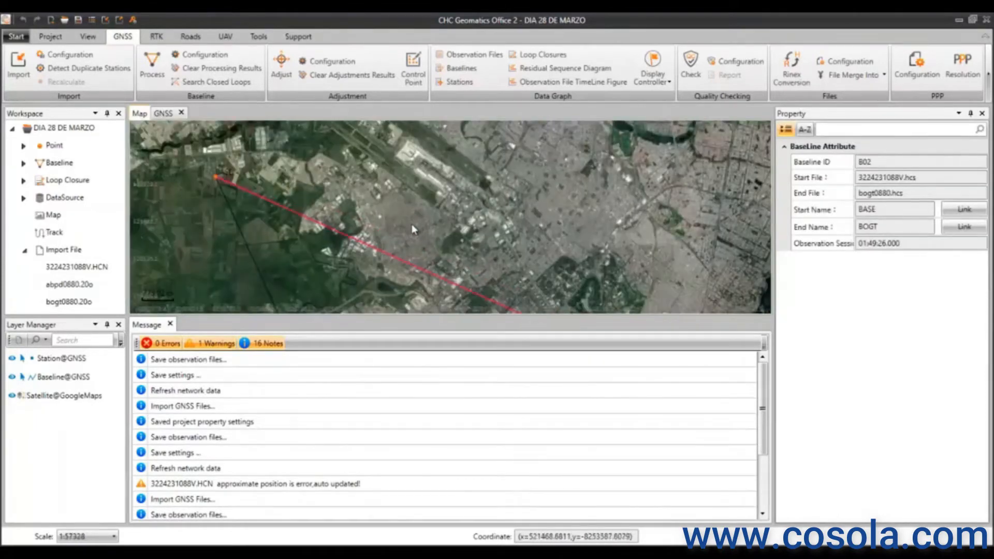
left_click_drag(415, 223, 426, 163)
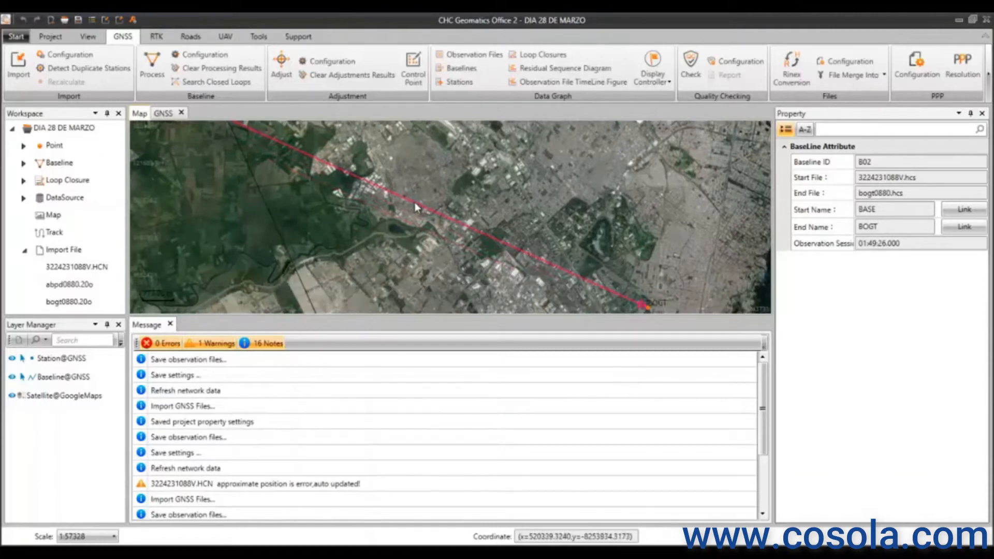
right_click(415, 203)
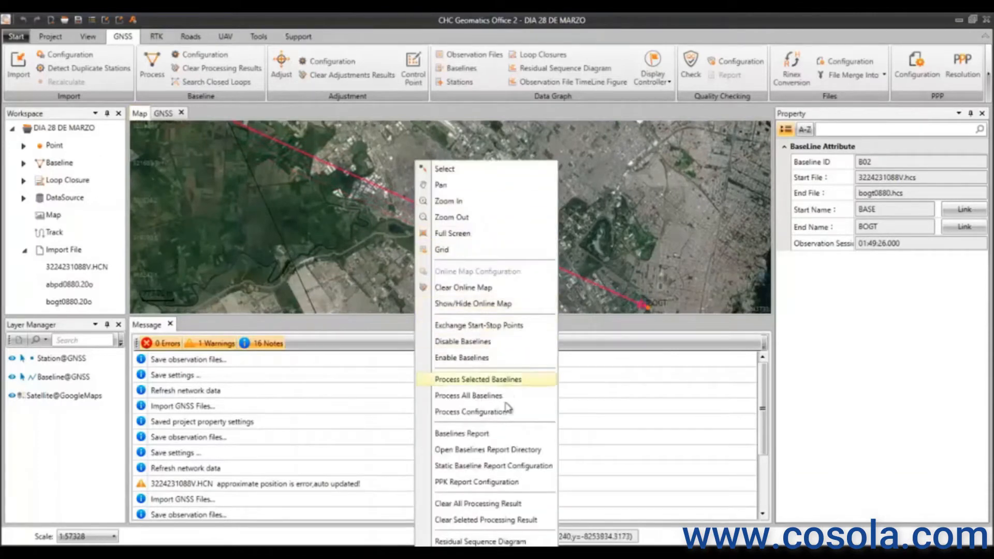
left_click(497, 326)
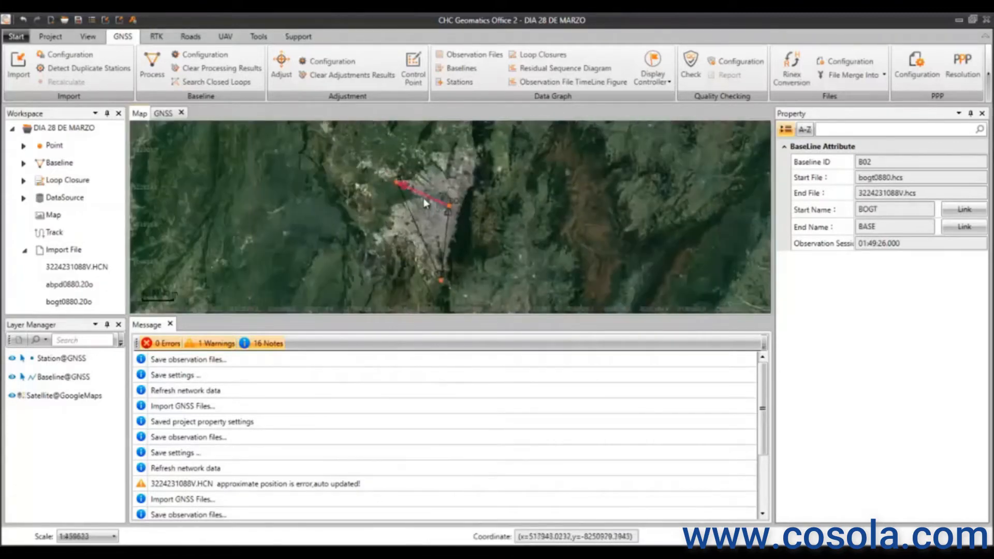
- Check the direction of the BOGT baseline along its length up to the BASE station, then deselect it
scroll(427, 205, "up", 1)
scroll(487, 225, "up", 2)
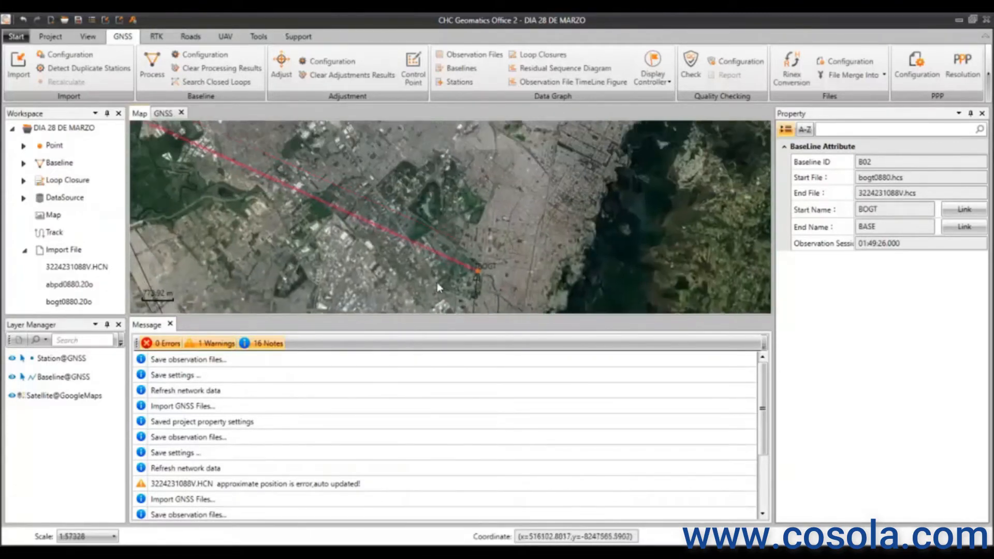
left_click_drag(407, 250, 500, 260)
scroll(500, 259, "down", 1)
left_click_drag(344, 190, 405, 217)
scroll(405, 220, "up", 4)
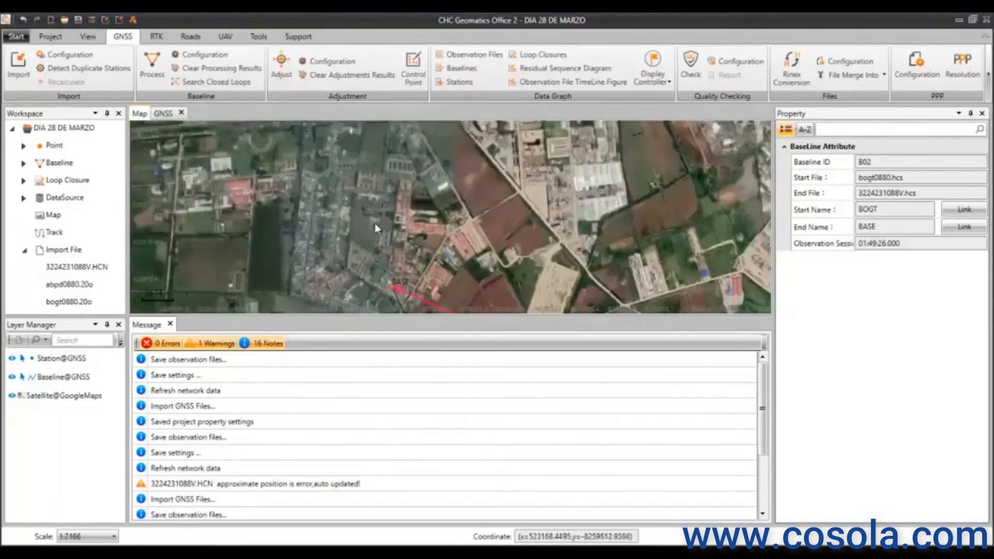
left_click(457, 275)
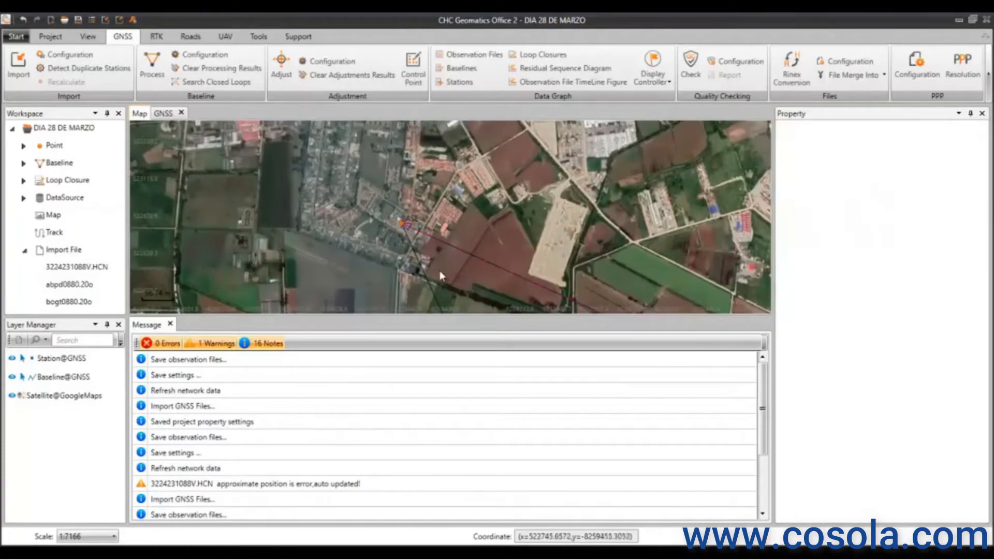
- Exchange the start and stop points of the BASE–ABPD baseline so it runs from ABPD to BASE
scroll(459, 260, "down", 2)
left_click_drag(458, 260, 397, 173)
scroll(443, 257, "down", 1)
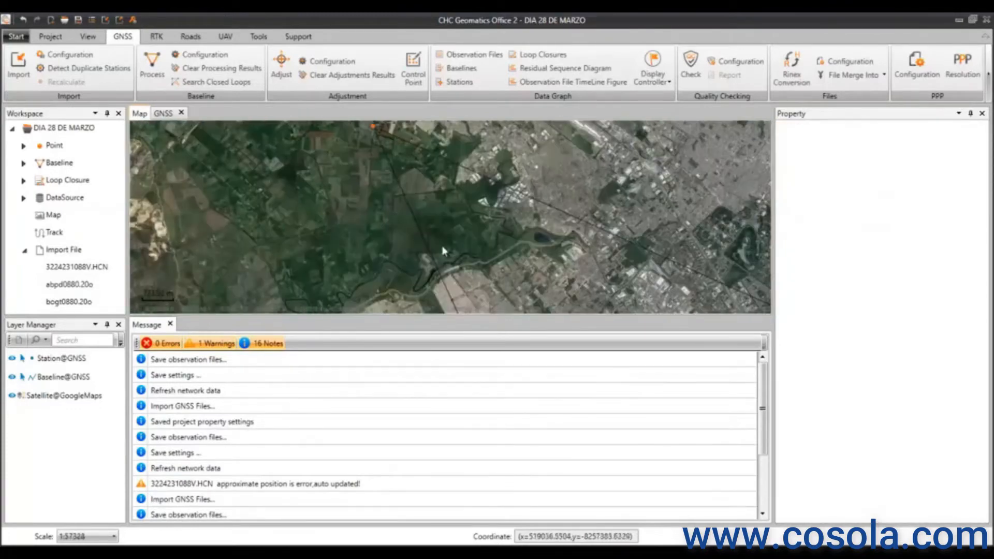
left_click_drag(444, 259, 408, 165)
left_click_drag(470, 243, 443, 192)
scroll(458, 244, "down", 2)
scroll(466, 239, "up", 3)
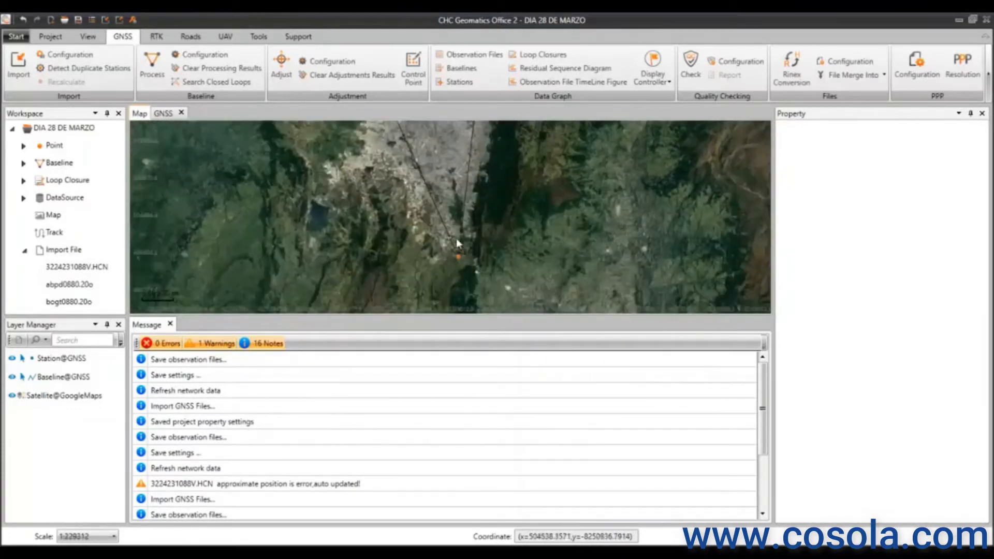
left_click_drag(426, 246, 466, 313)
left_click(439, 249)
scroll(427, 259, "down", 3)
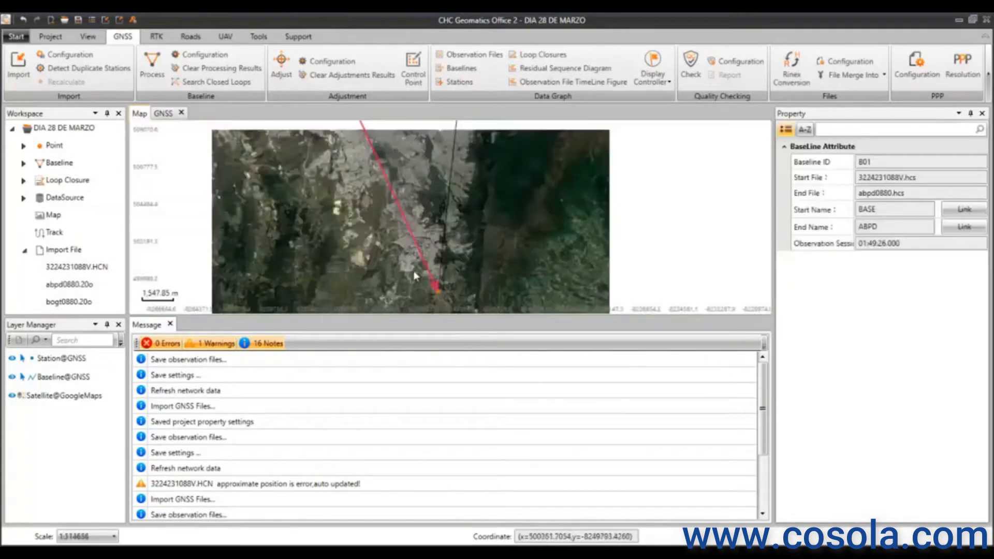
right_click(398, 189)
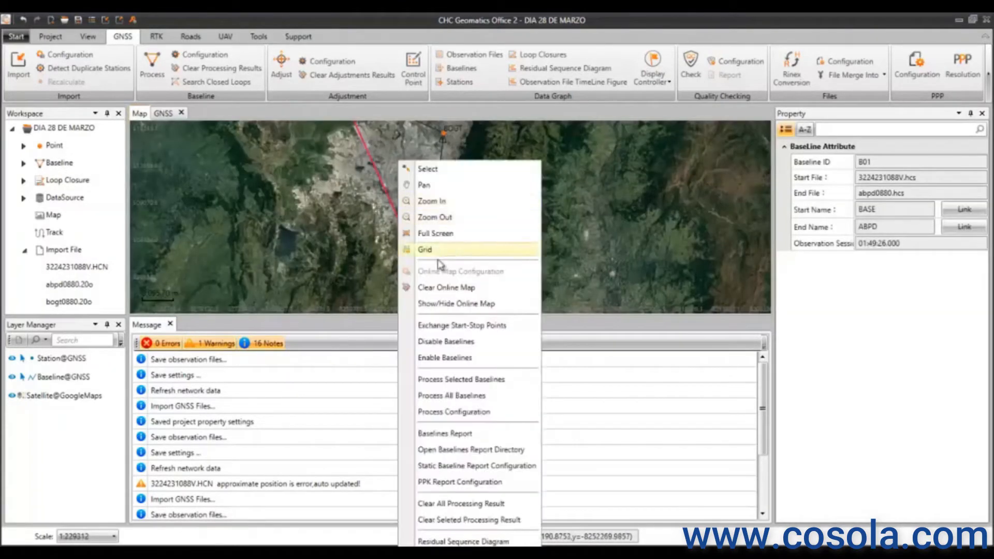
left_click(462, 329)
- Check the direction of the ABPD baseline at the BASE station, deselect it and review the baseline network on the map
left_click_drag(424, 196, 424, 246)
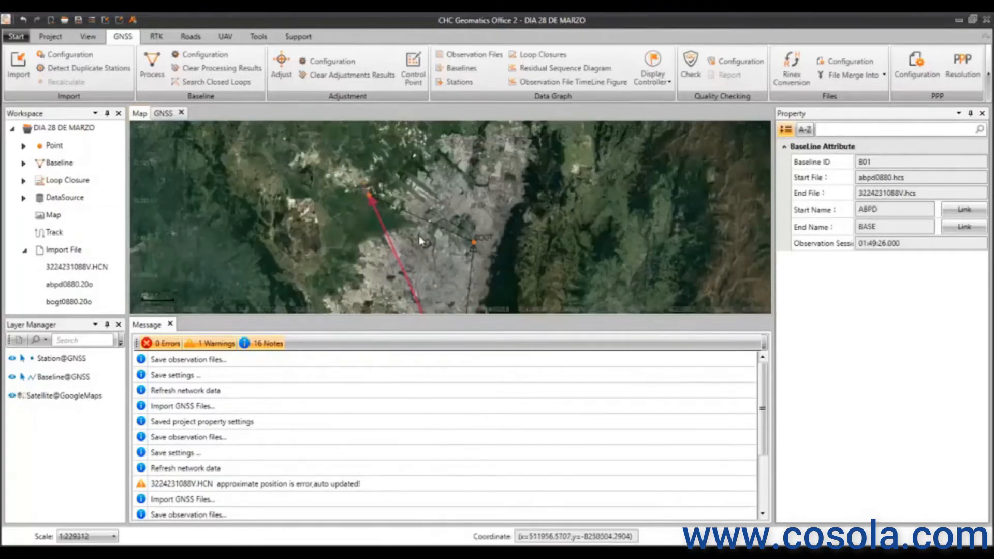
scroll(382, 215, "up", 4)
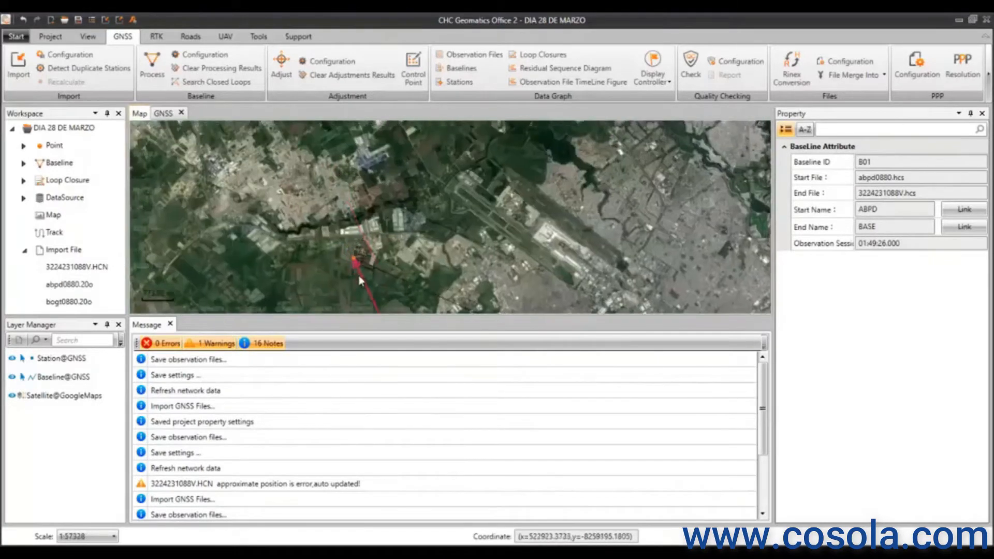
scroll(344, 221, "up", 2)
left_click(363, 216)
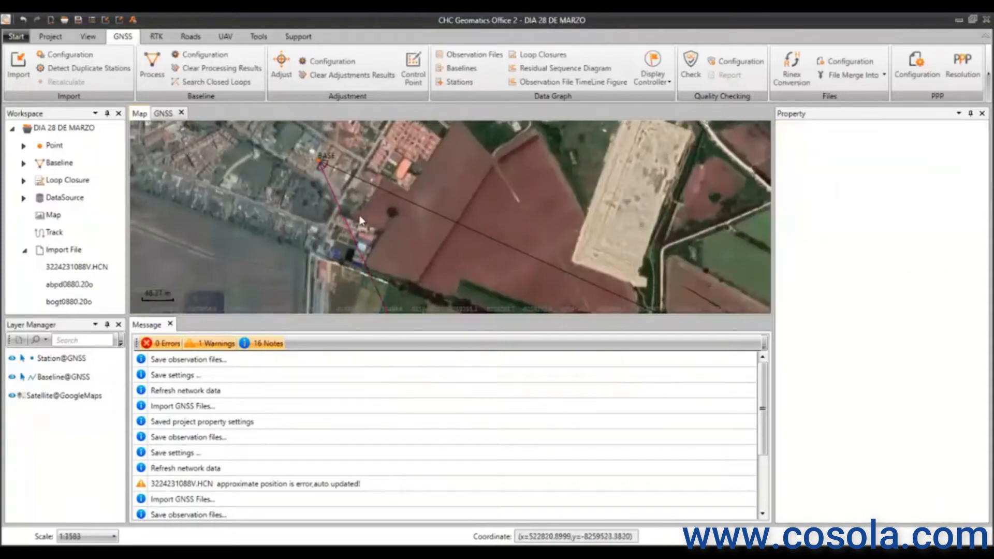
scroll(363, 216, "down", 5)
left_click_drag(425, 295, 397, 178)
scroll(408, 182, "down", 1)
left_click_drag(433, 246, 390, 189)
left_click_drag(449, 175, 460, 254)
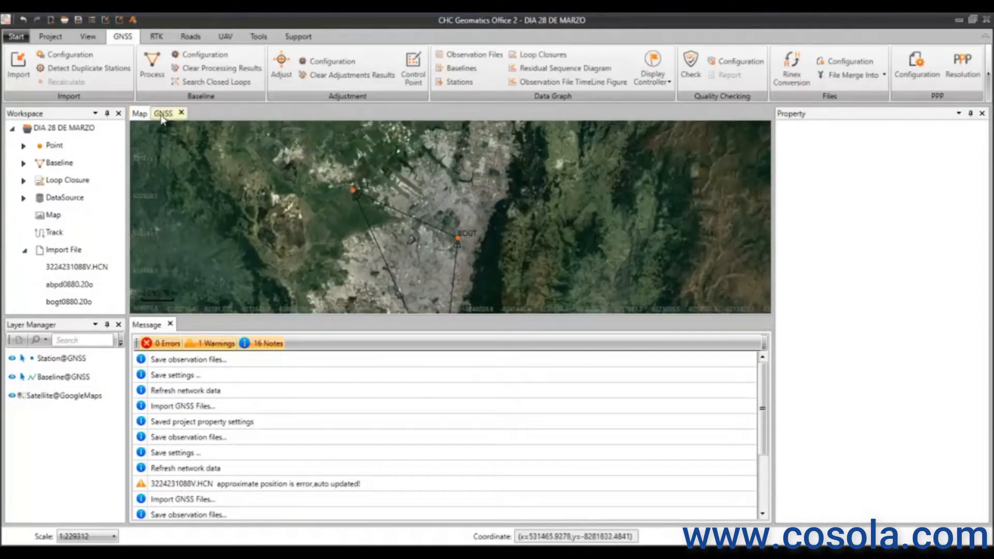
left_click(163, 115)
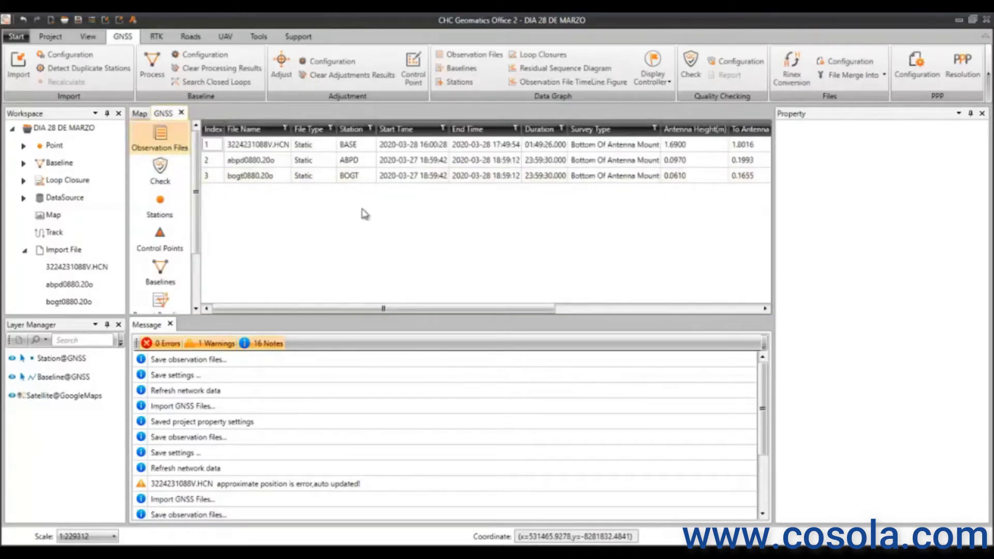
mouse_move(197, 151)
left_mouse_down()
mouse_move(201, 176)
mouse_move(202, 128)
mouse_move(189, 144)
left_mouse_up()
left_click(160, 176)
left_click(163, 199)
left_click(160, 240)
left_click(160, 272)
left_click(171, 144)
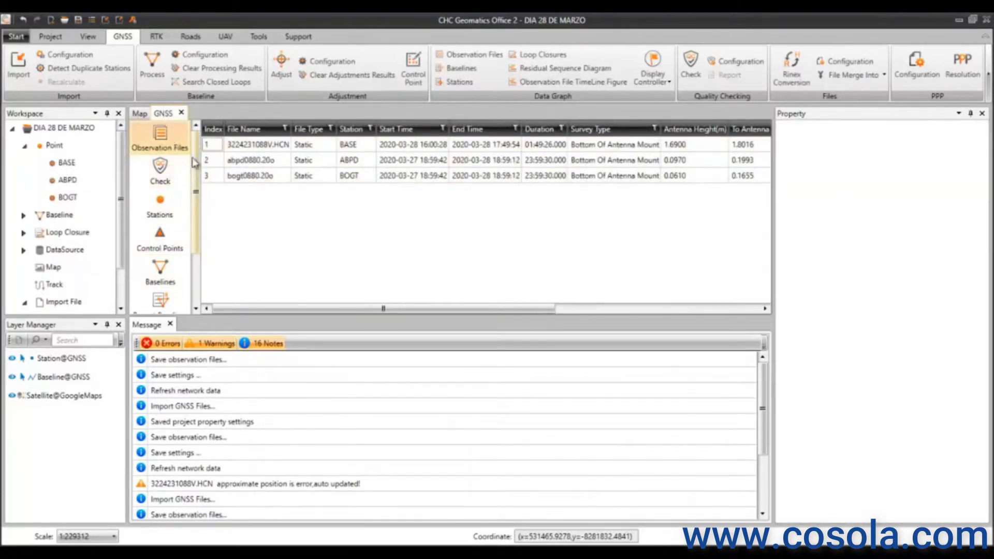
left_click(289, 160)
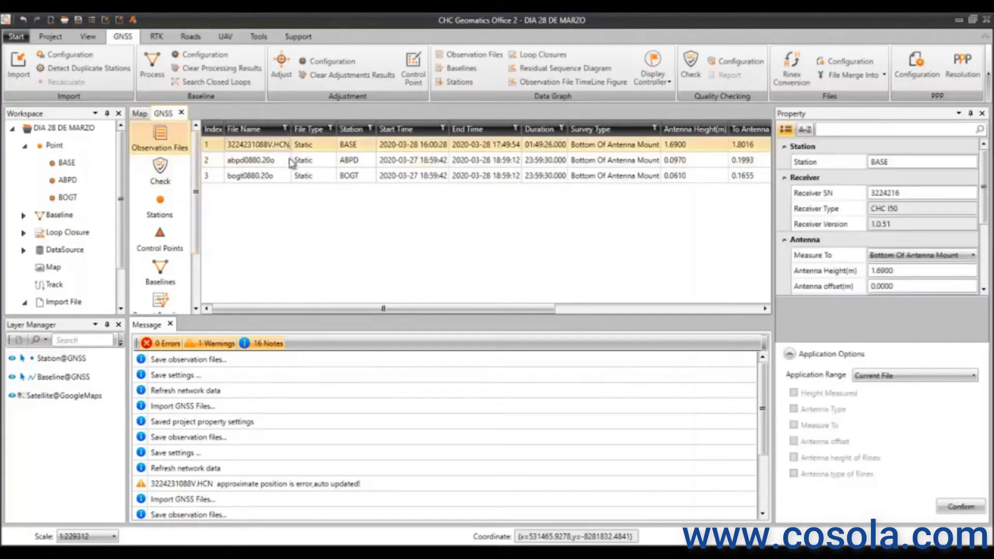
- Review the observation file entries for the base, ABPD and BOGT stations, comparing the two reference station files with the base file
left_click(306, 177)
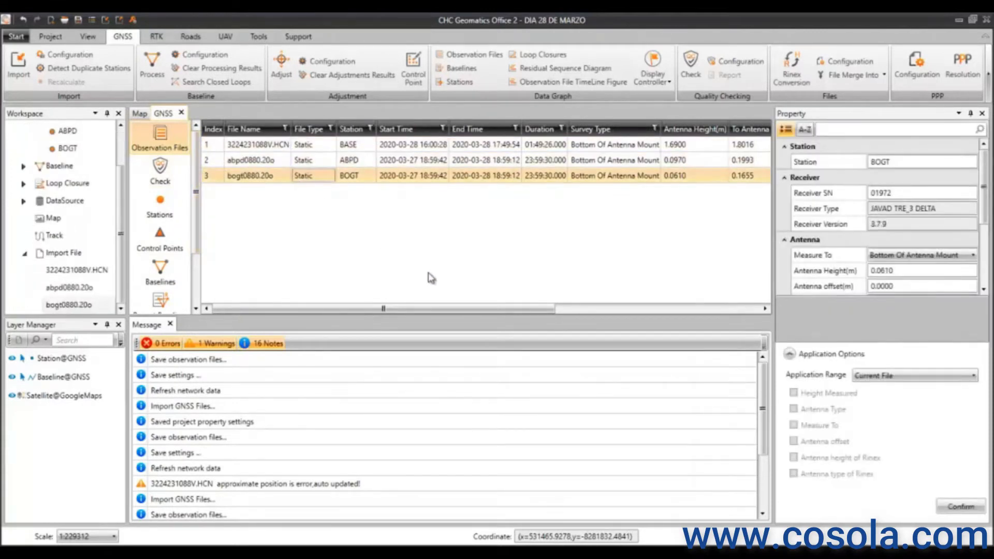
left_click_drag(449, 309, 342, 305)
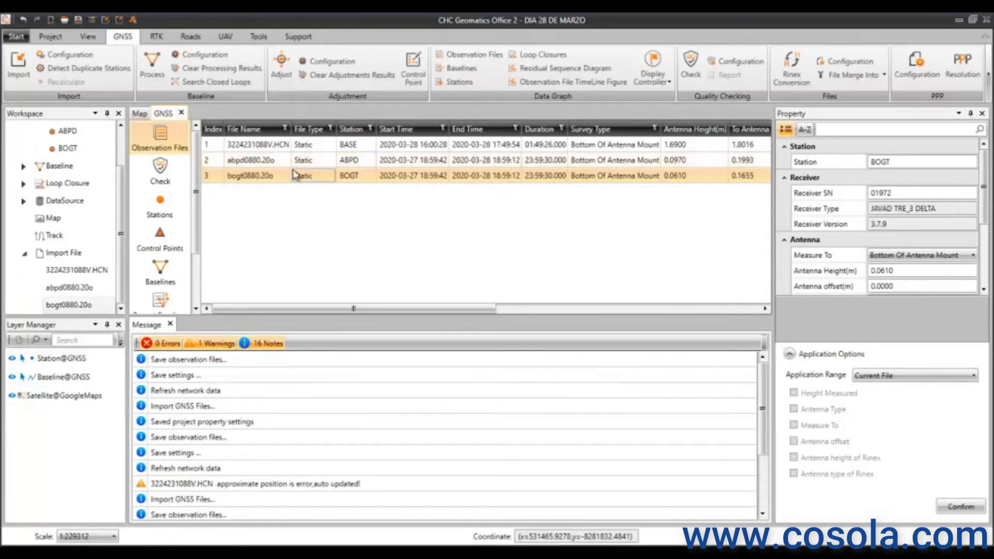
left_click(311, 160, "ctrl")
left_click_drag(447, 314, 295, 284)
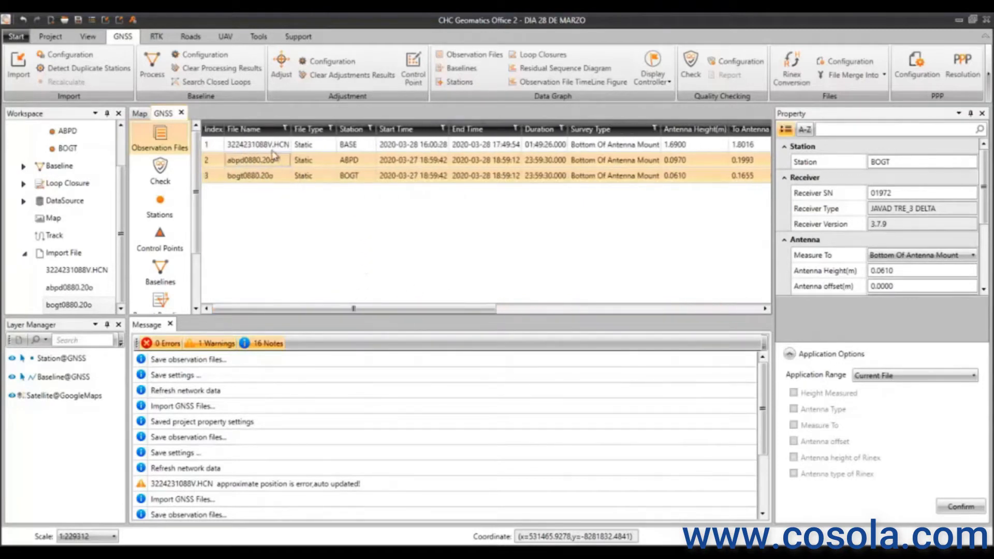
left_click(265, 144)
left_click(267, 161)
left_click(267, 175)
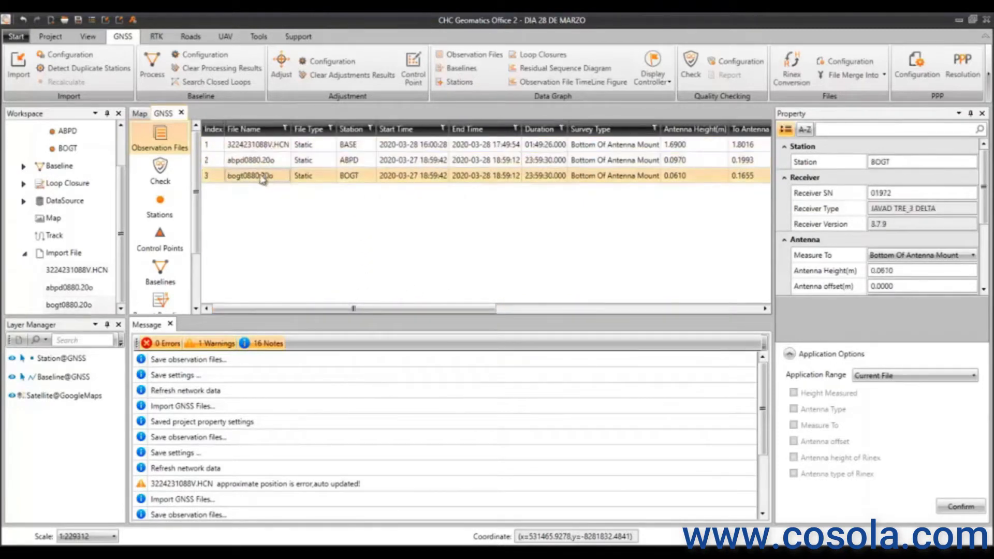
left_click(167, 179)
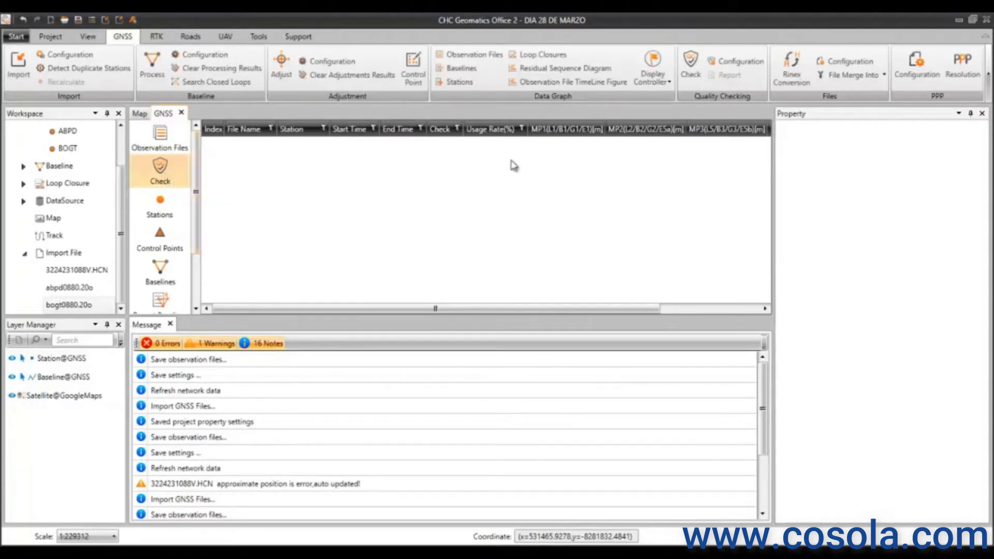
left_click(692, 66)
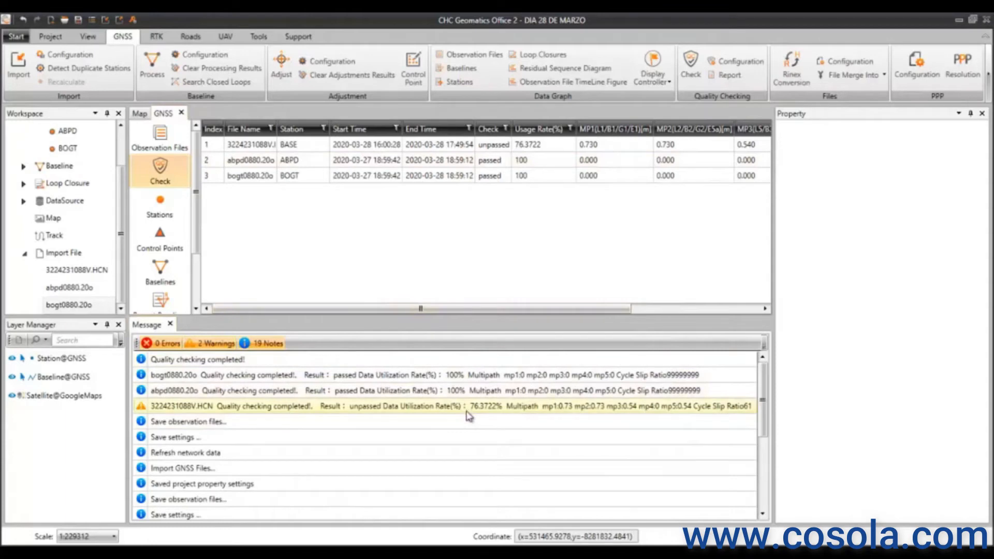
left_click(367, 412)
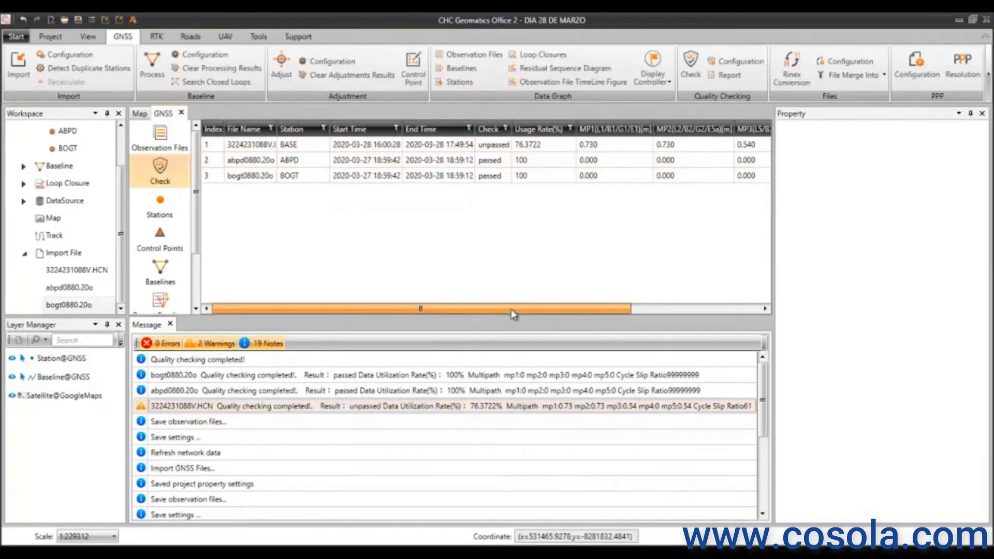
mouse_move(513, 314)
left_mouse_down()
mouse_move(565, 311)
mouse_move(500, 315)
left_mouse_up()
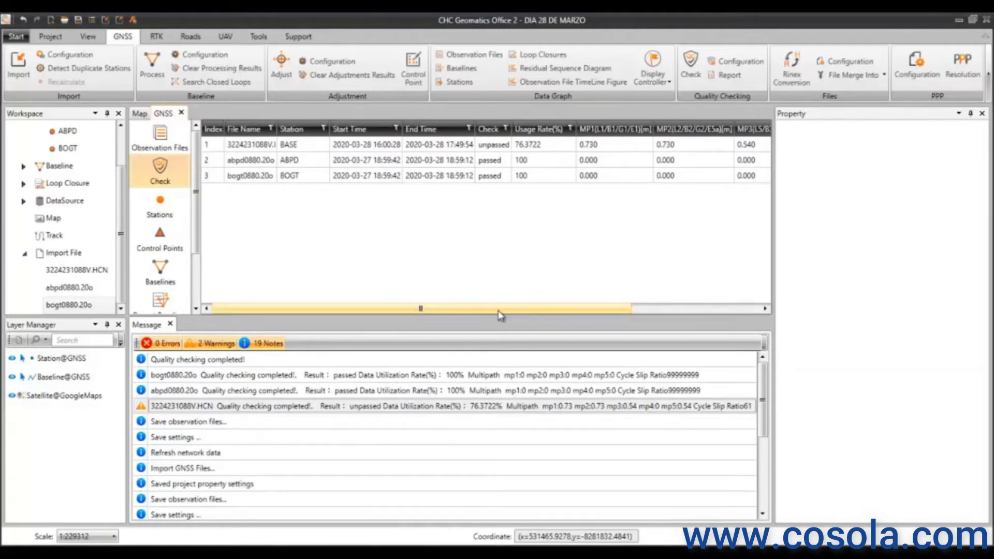
left_click_drag(500, 316, 378, 314)
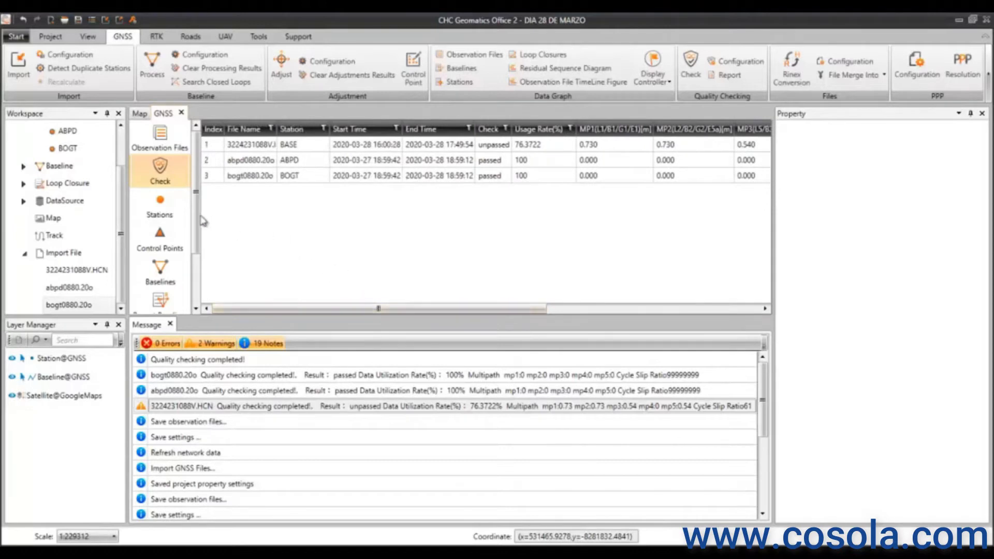
left_click(440, 146)
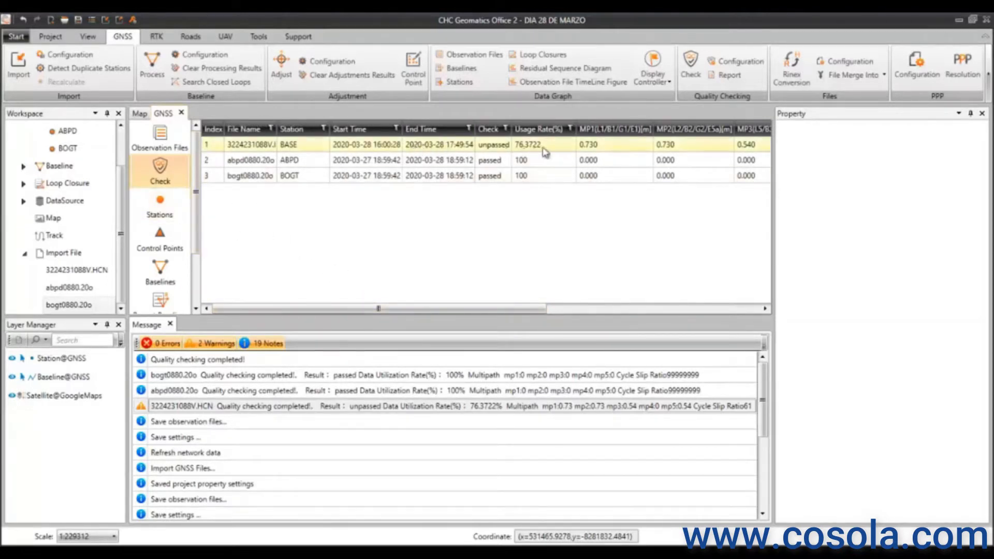
- Convert the ABPD and BOGT stations to control points in the stations list
left_click(181, 214)
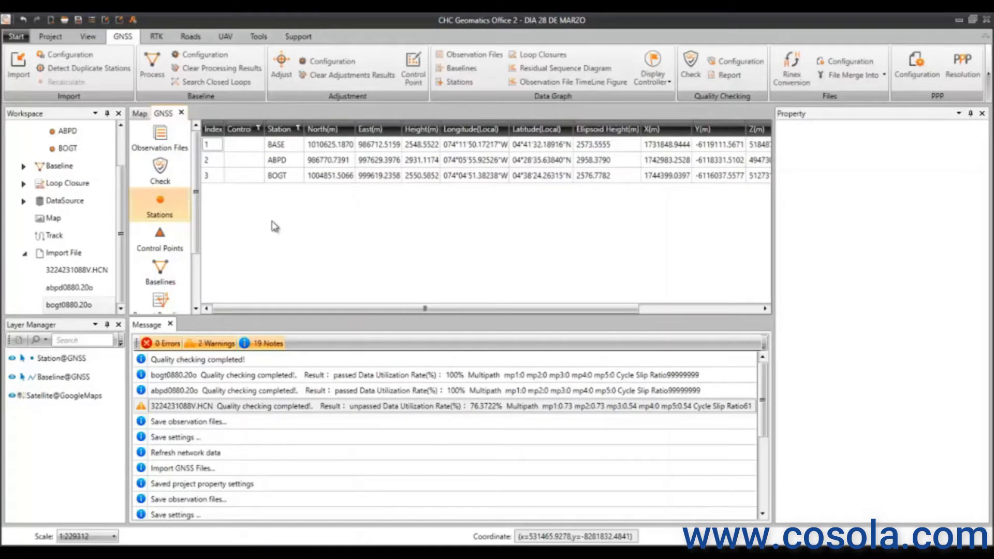
left_click(241, 184)
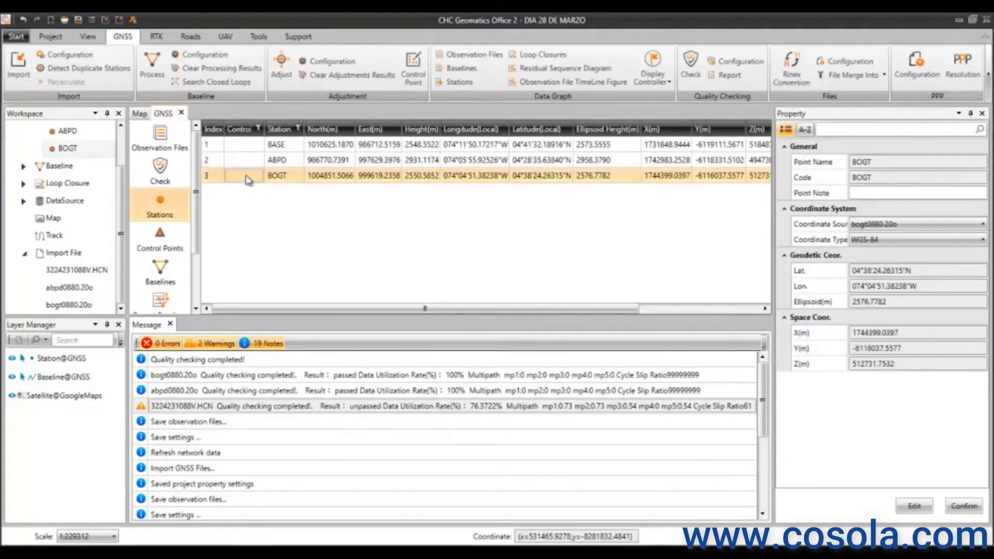
left_click(240, 165, "ctrl")
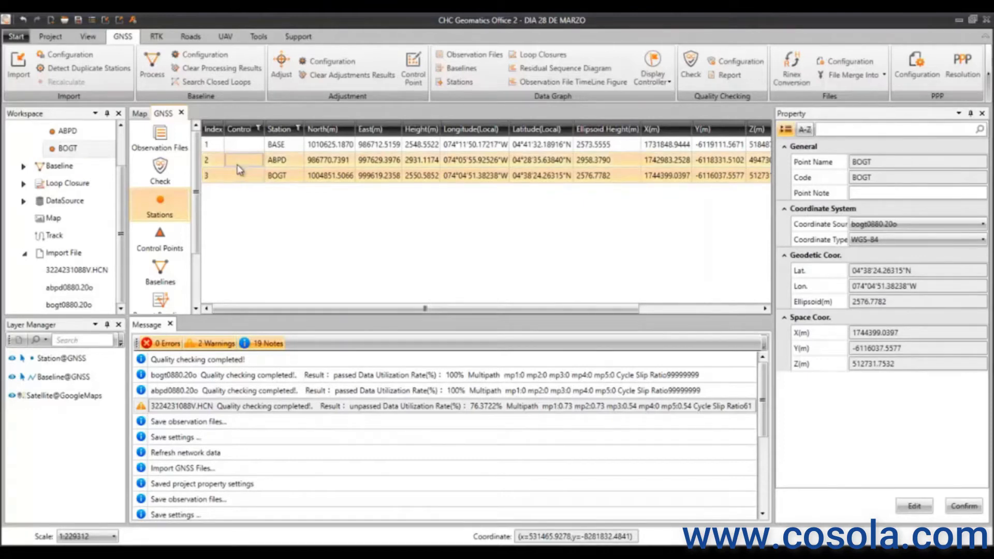
right_click(239, 165)
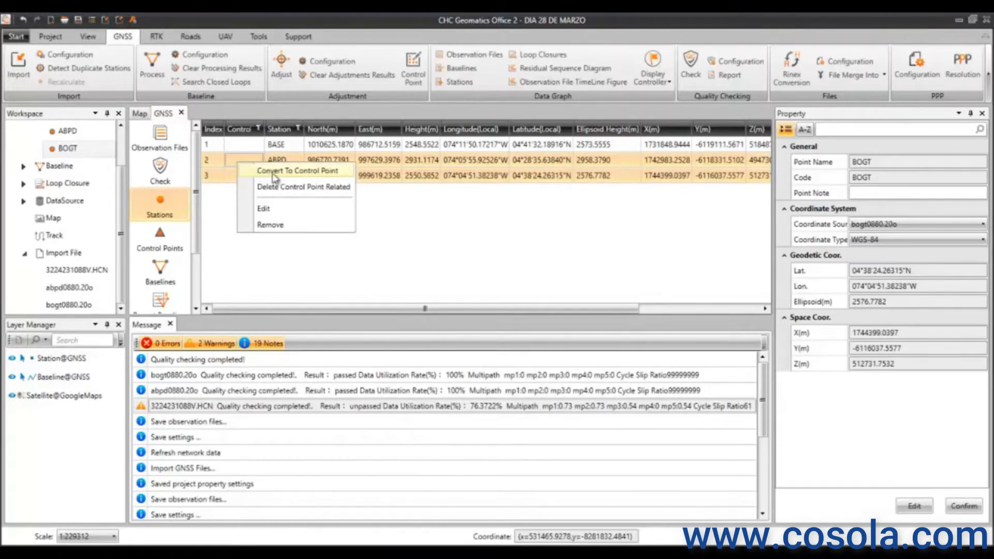
left_click(290, 171)
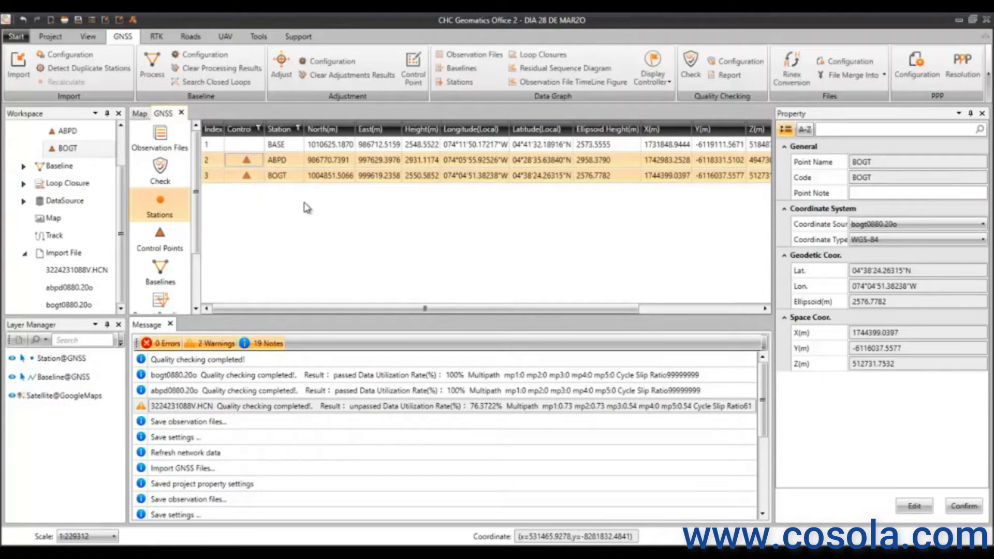
- Select the ABPD station, then open Coordenadas.txt from the RINEX IGAC folder in Notepad and place it below the stations list
left_click(258, 165)
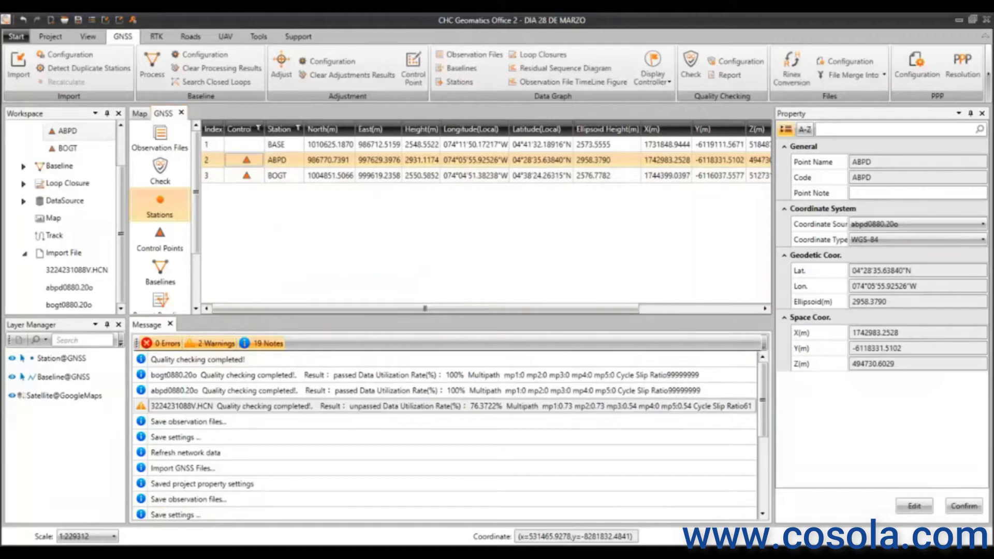
key("alt+Tab")
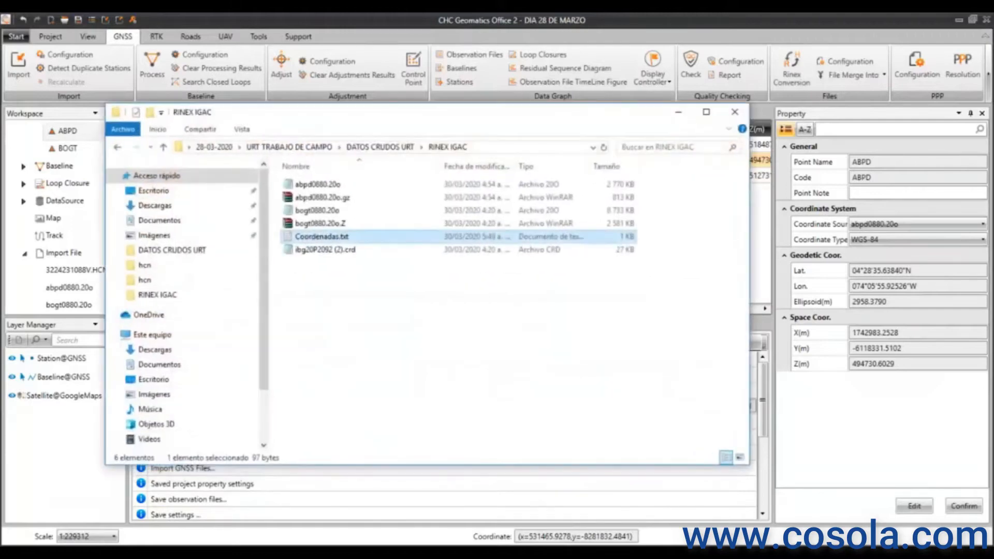
double_click(322, 239)
left_click(728, 151)
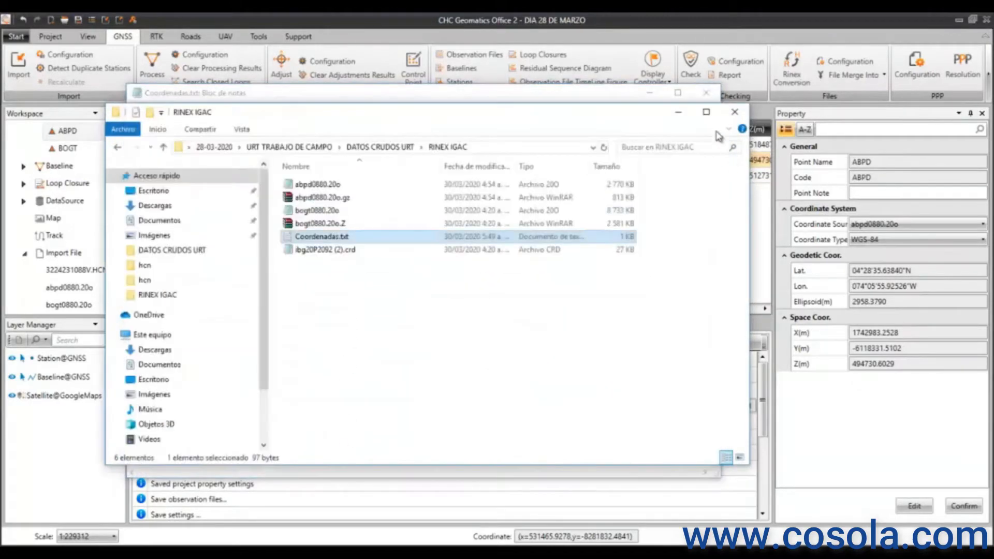
left_click(678, 112)
left_click_drag(585, 101, 564, 206)
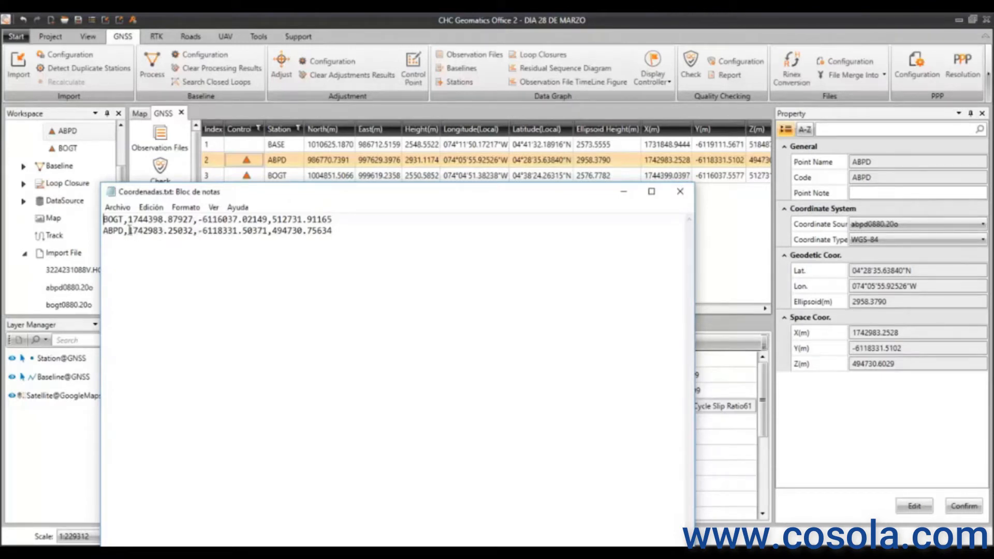
- Make the ABPD station's coordinates editable and set its X to 1742983.25032 m, copied from Coordenadas.txt
left_click_drag(128, 233, 192, 238)
key("ctrl+c")
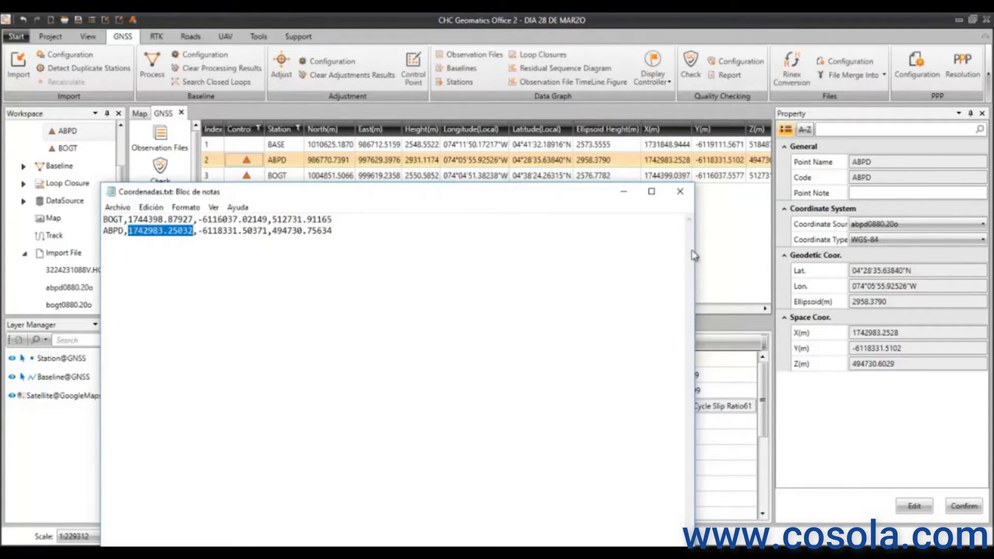
left_click(915, 510)
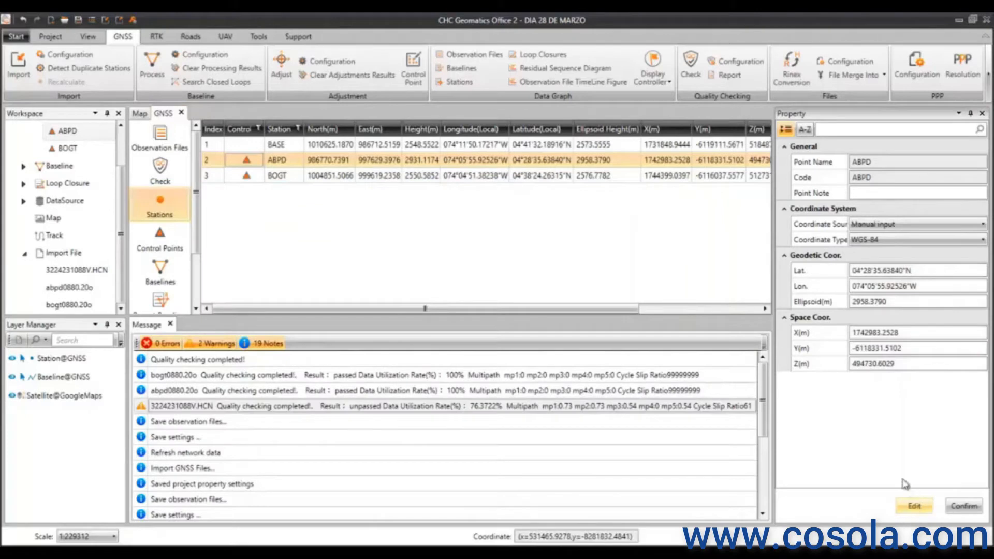
left_click(918, 336)
key("ctrl+a")
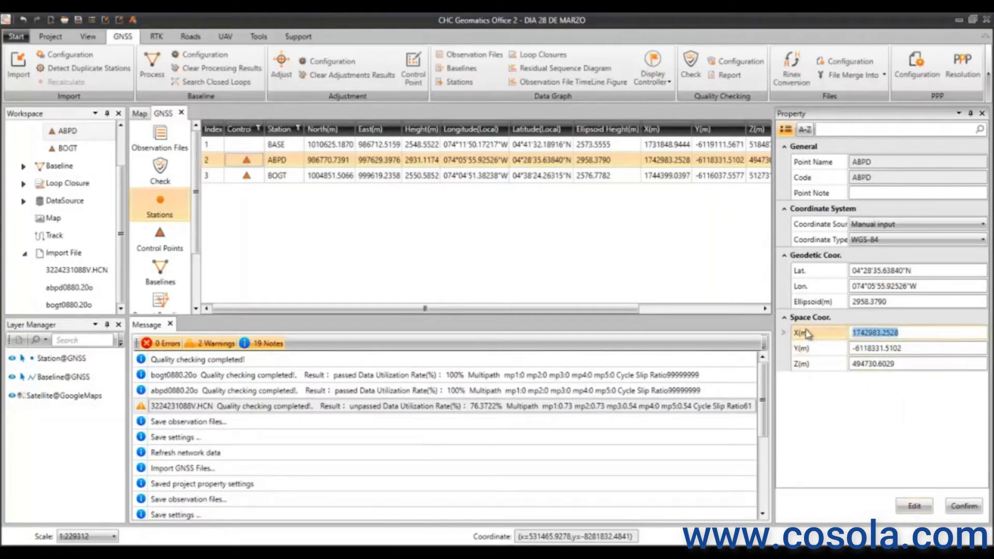
key("ctrl+v")
- Set the ABPD station's Y coordinate to -6118331.50371 m, copied from Coordenadas.txt
key("alt+Tab")
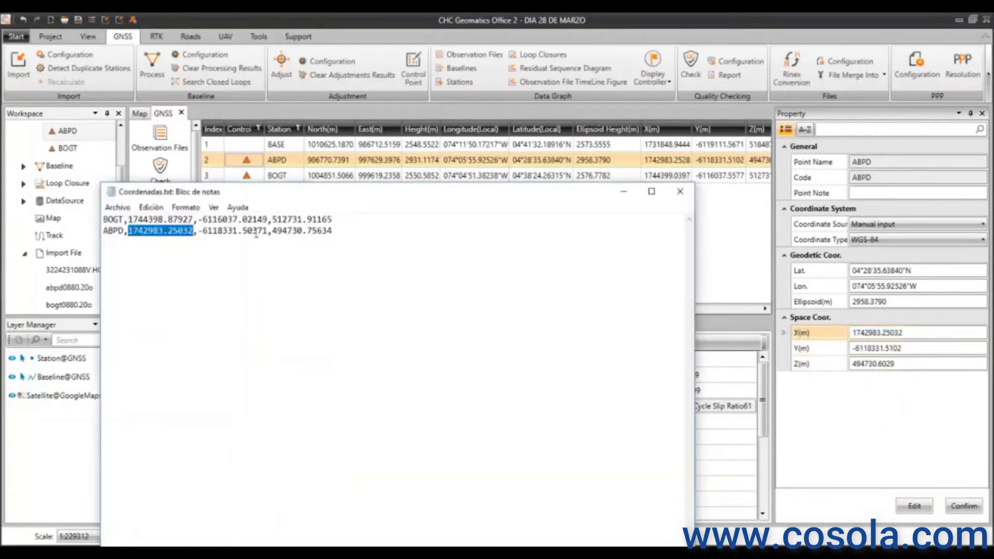
left_click_drag(268, 234, 201, 234)
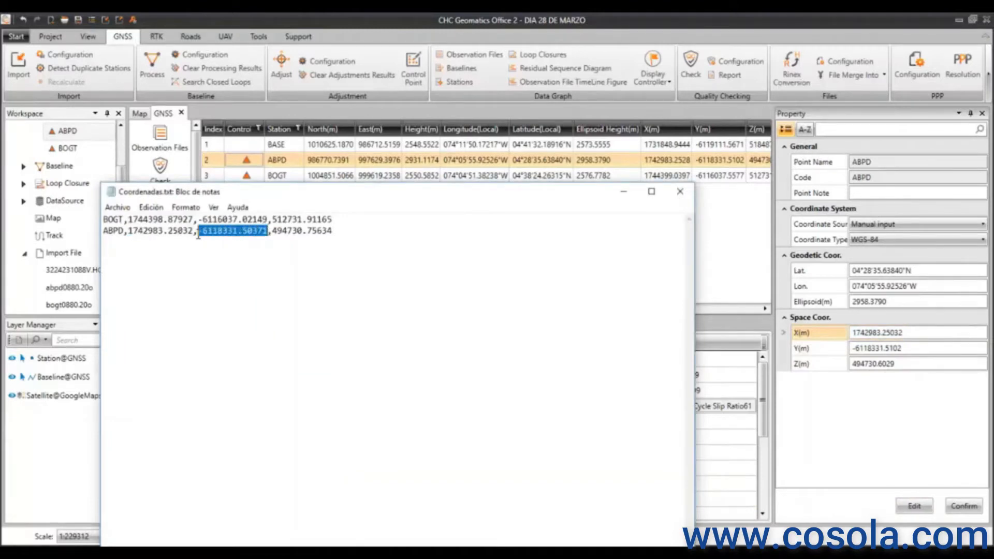
left_click(912, 348)
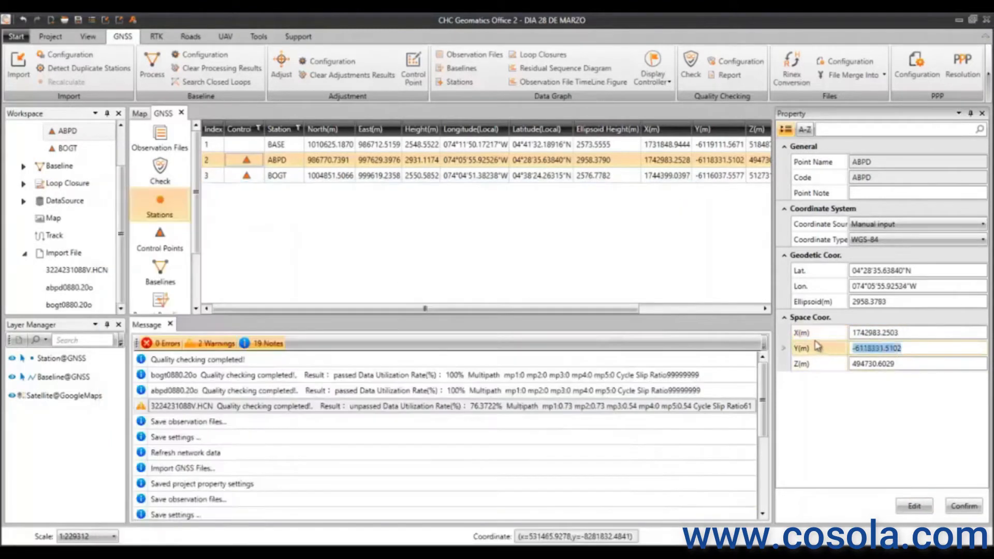
type("-6118331.50371")
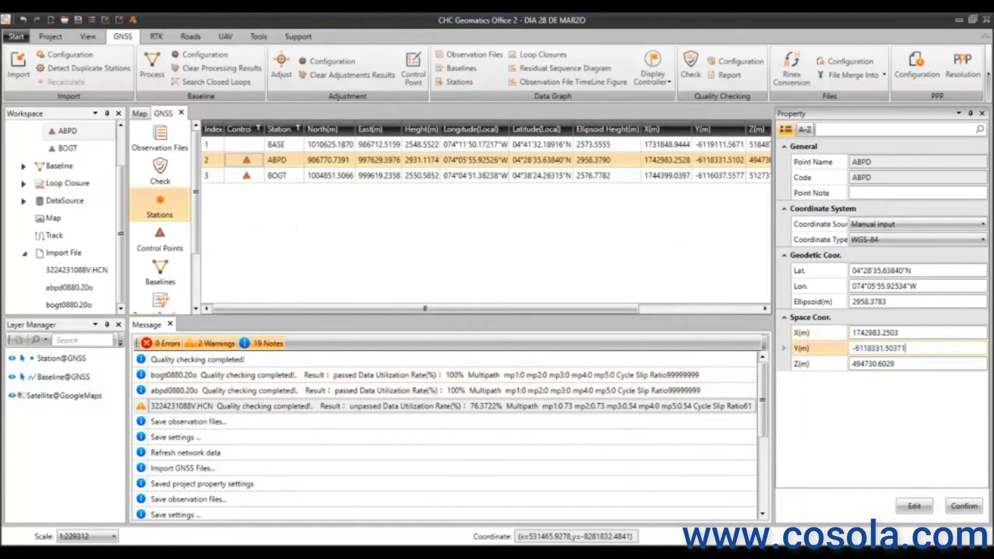
- Set the ABPD station's Z coordinate to 494730.75634 m from Coordenadas.txt and apply the station's new coordinates
key("alt+Tab")
left_click_drag(338, 231, 273, 231)
key("ctrl+c")
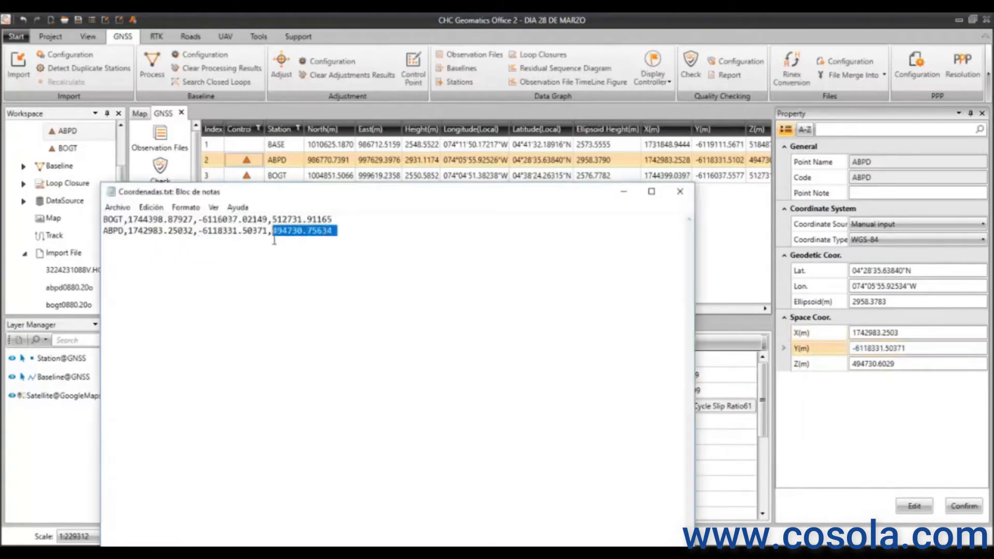
left_click(913, 362)
key("ctrl+v")
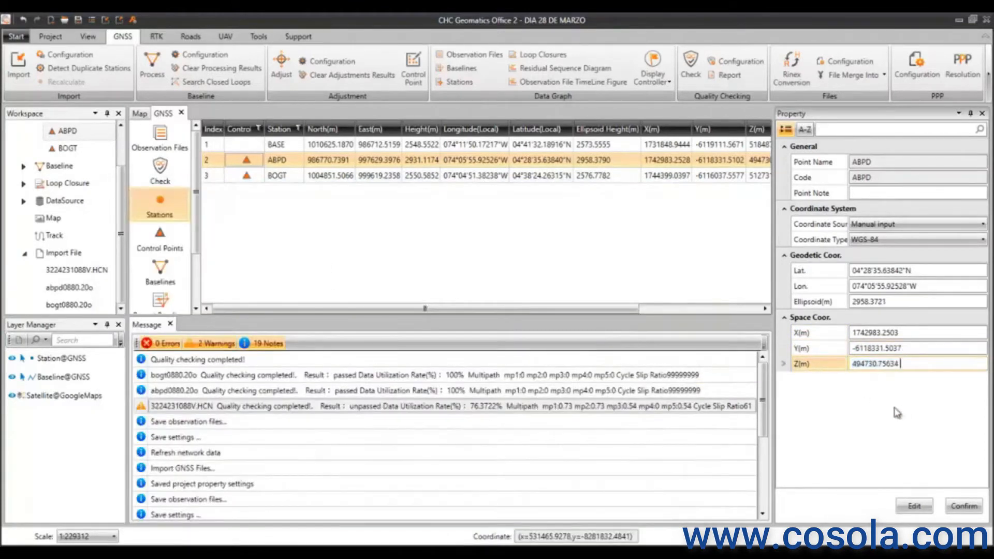
left_click(964, 507)
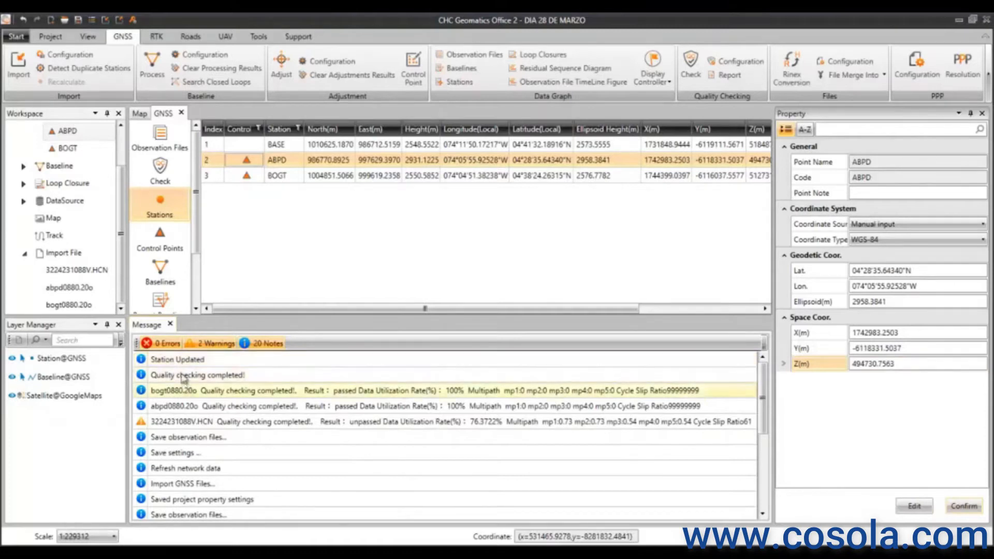
- Make the BOGT station's coordinates editable and set its X to 1744398.87927 m, copied from Coordenadas.txt
left_click(293, 182)
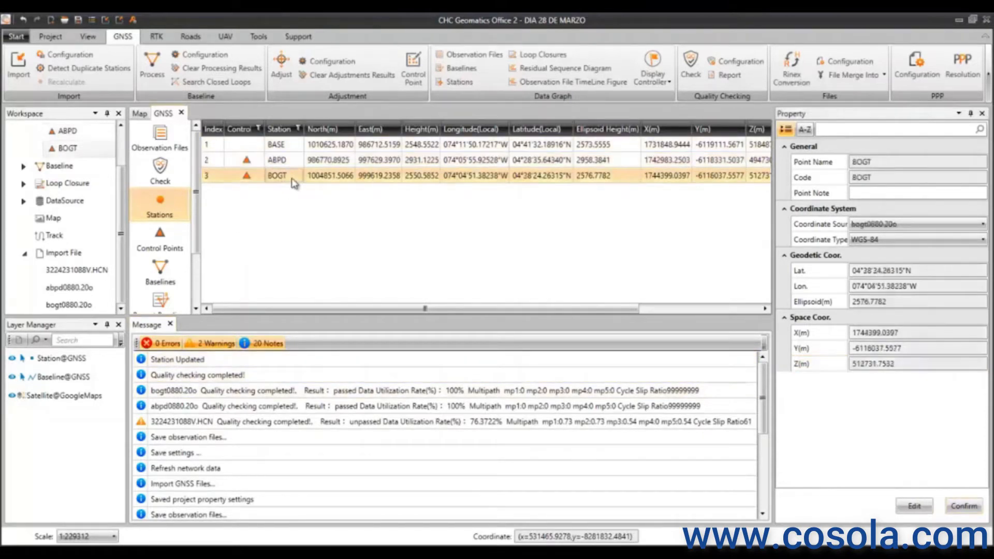
left_click(918, 508)
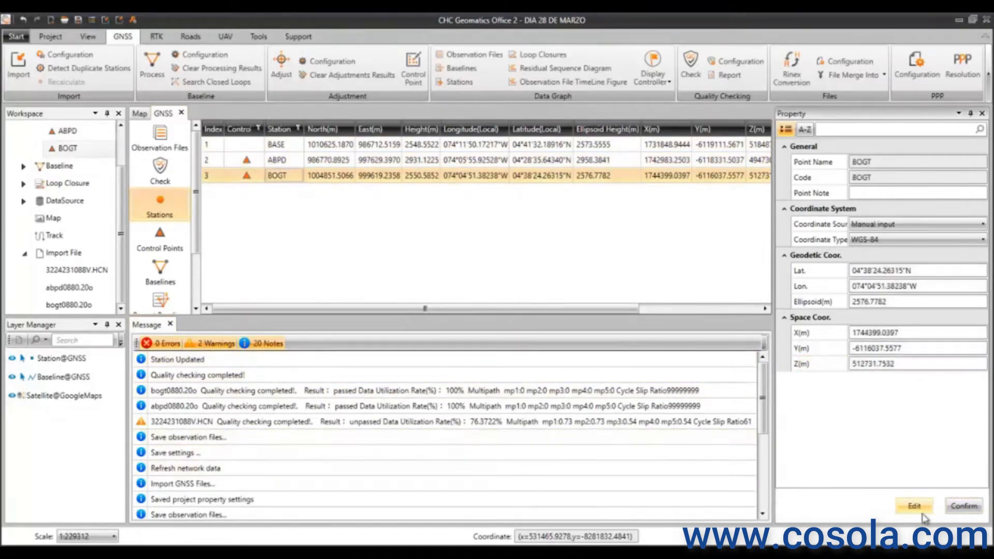
key("alt+Tab")
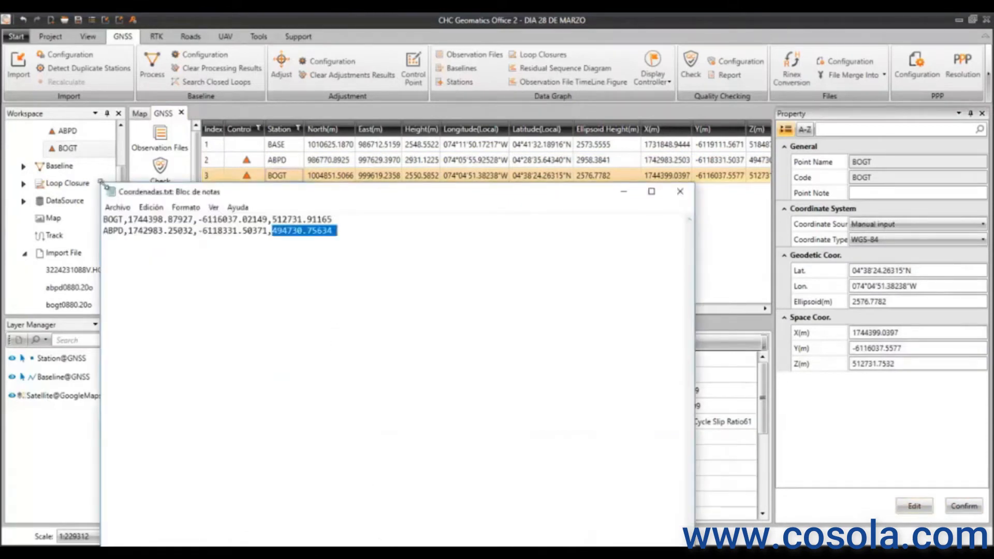
left_click_drag(192, 220, 133, 220)
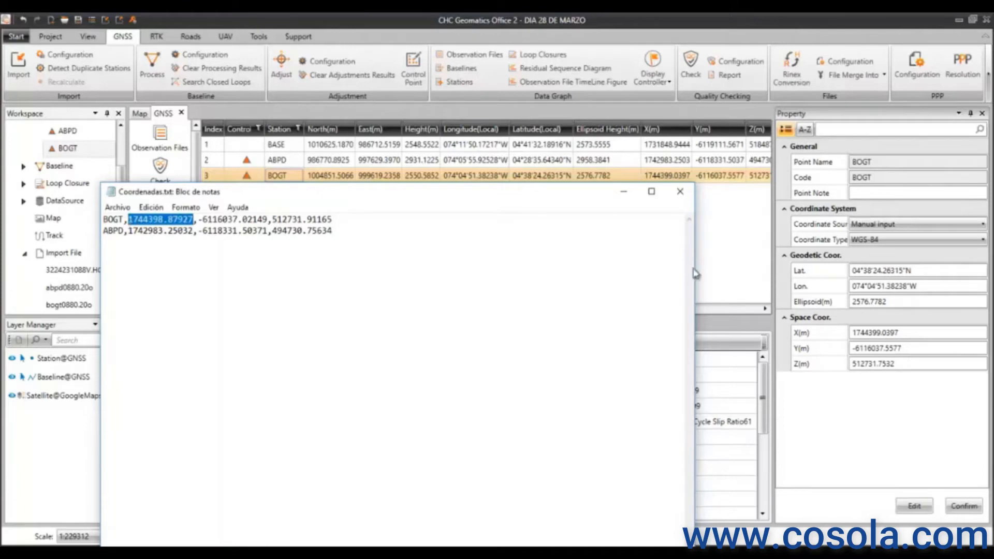
left_click_drag(901, 333, 751, 326)
type("1744398.87927")
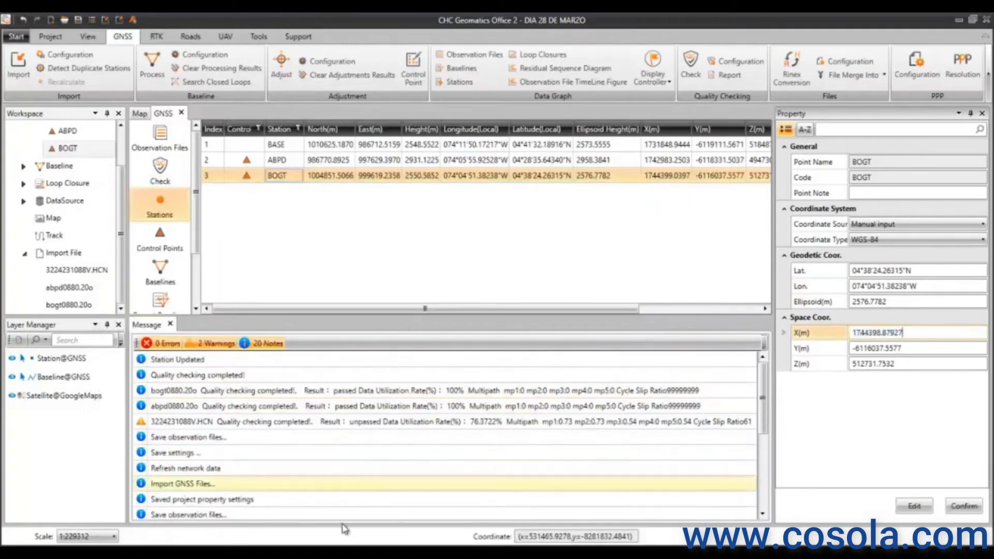
- Set the BOGT station's Y coordinate to -6116037.02149 m, copied from Coordenadas.txt
key("alt+Tab")
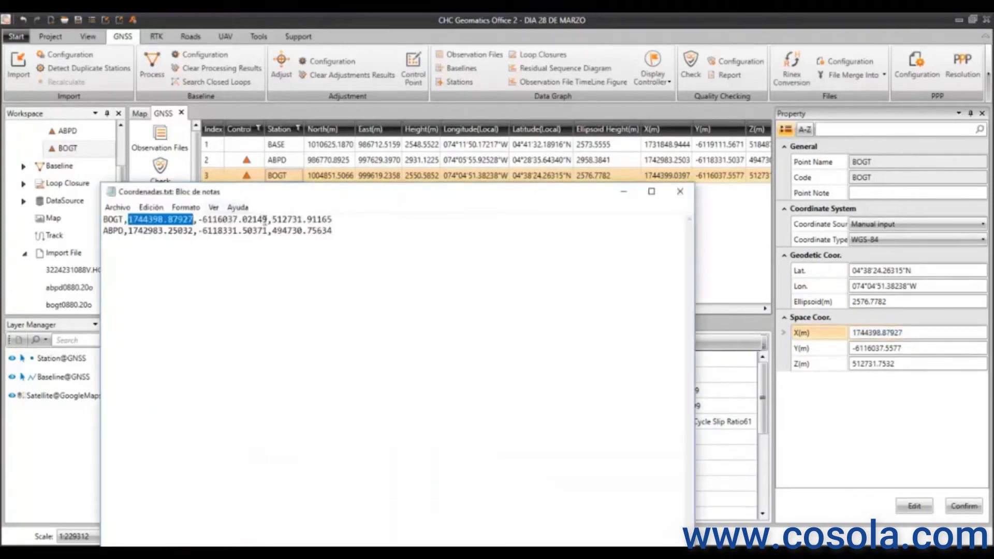
left_click_drag(267, 222, 201, 220)
left_click_drag(906, 349, 744, 349)
type("-6116037.02149")
- Set the BOGT station's Z coordinate to 512731.91165 m from Coordenadas.txt and apply the station's new coordinates
left_click(374, 553)
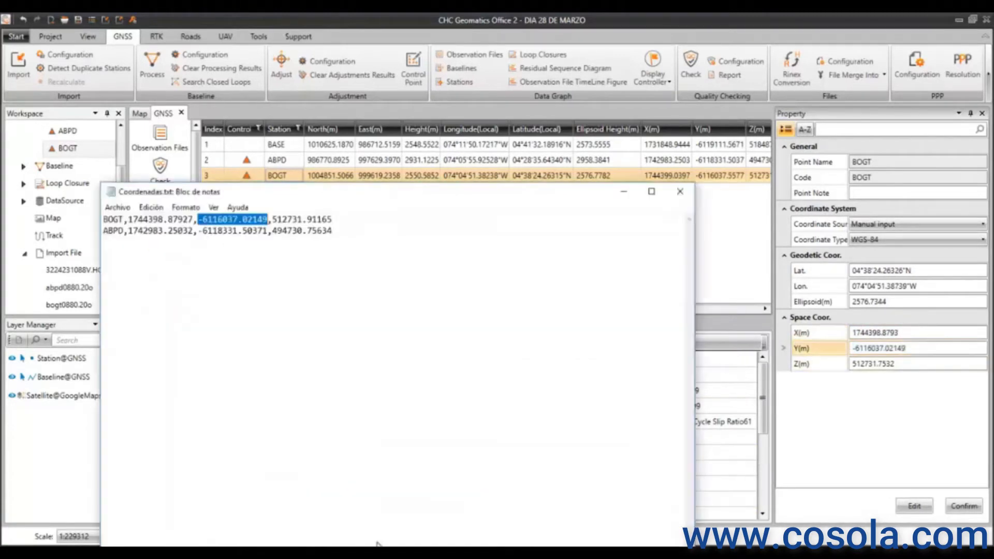
left_click_drag(342, 219, 273, 220)
key("ctrl+c")
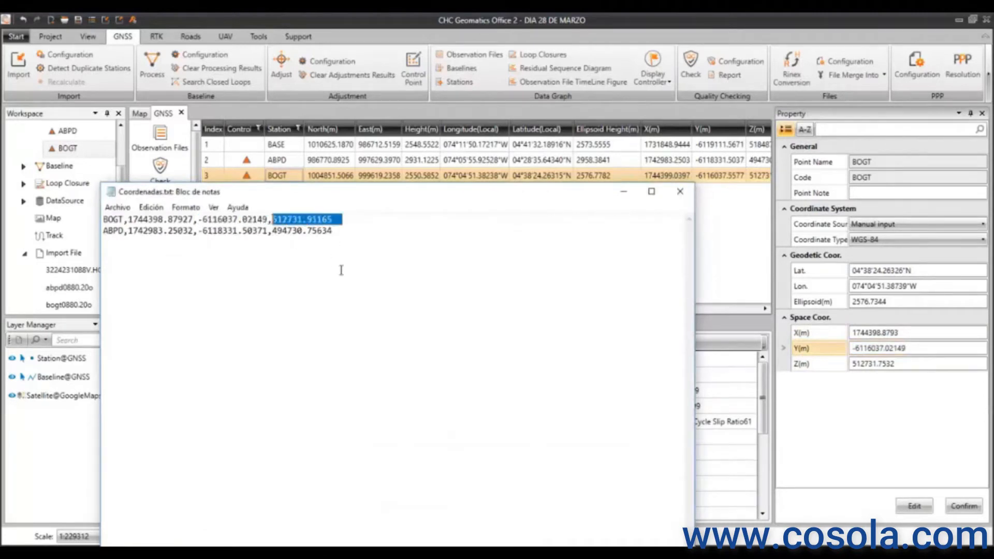
left_click_drag(917, 365, 791, 355)
key("ctrl+v")
left_click(961, 506)
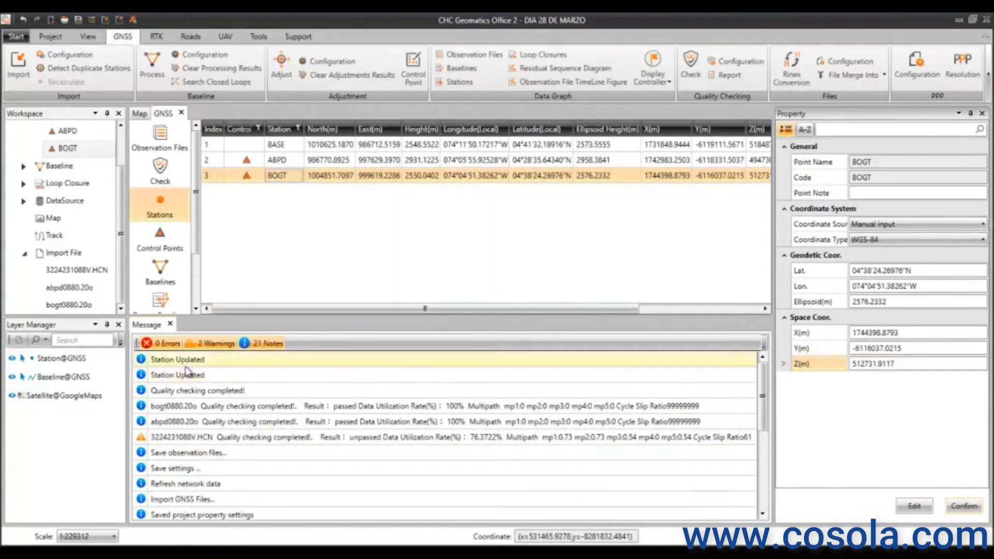
- Display the control points list and open the import of control points from a file
left_click(171, 251)
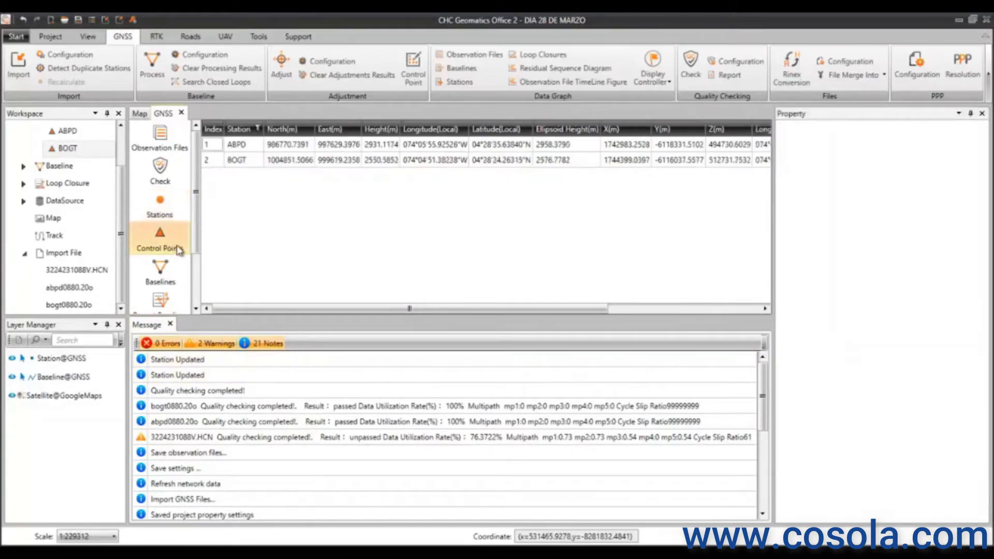
left_click_drag(194, 244, 196, 221)
right_click(381, 211)
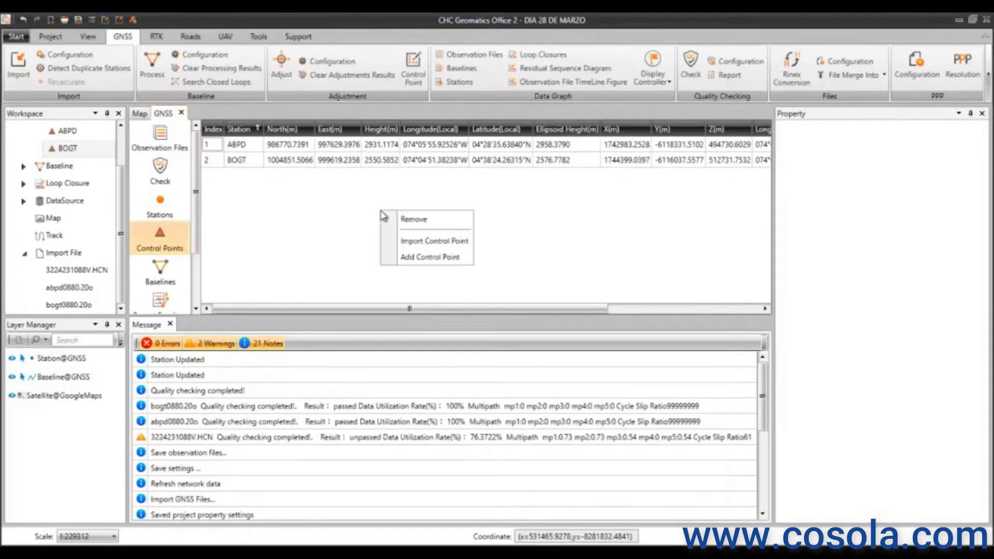
left_click(418, 243)
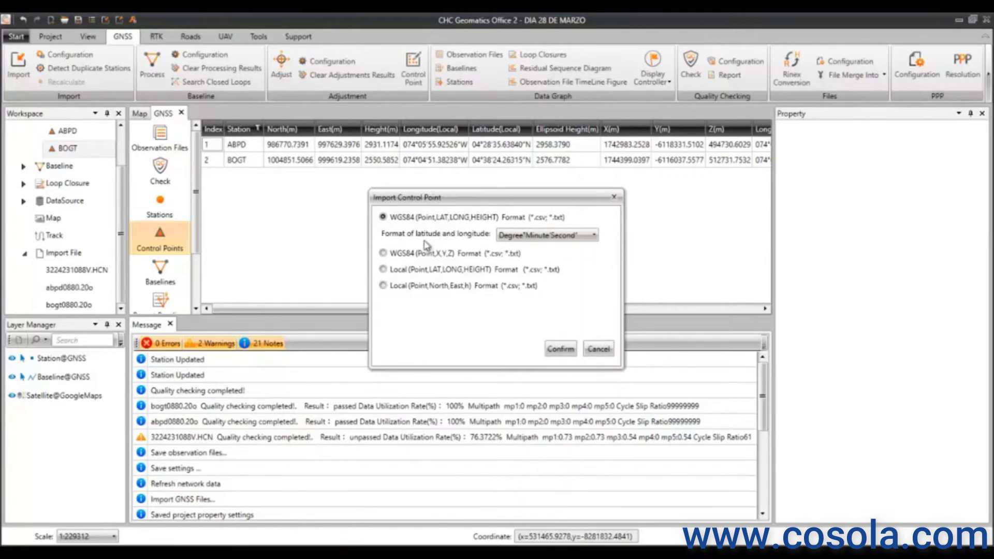
left_click(406, 221)
- Examine the order and comma separation of point name, X, Y and Z in Coordenadas.txt, then close the file
left_click(383, 552)
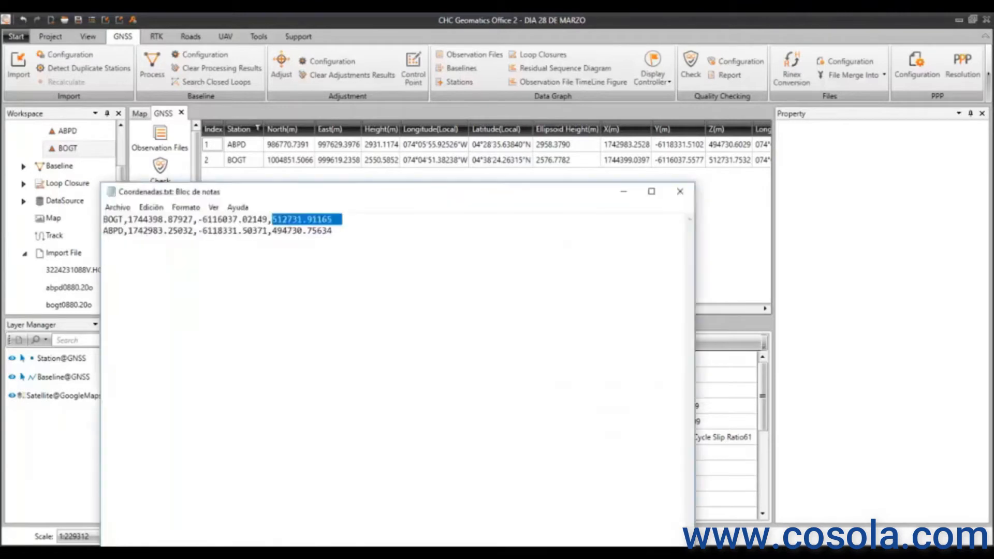
left_click_drag(377, 193, 761, 115)
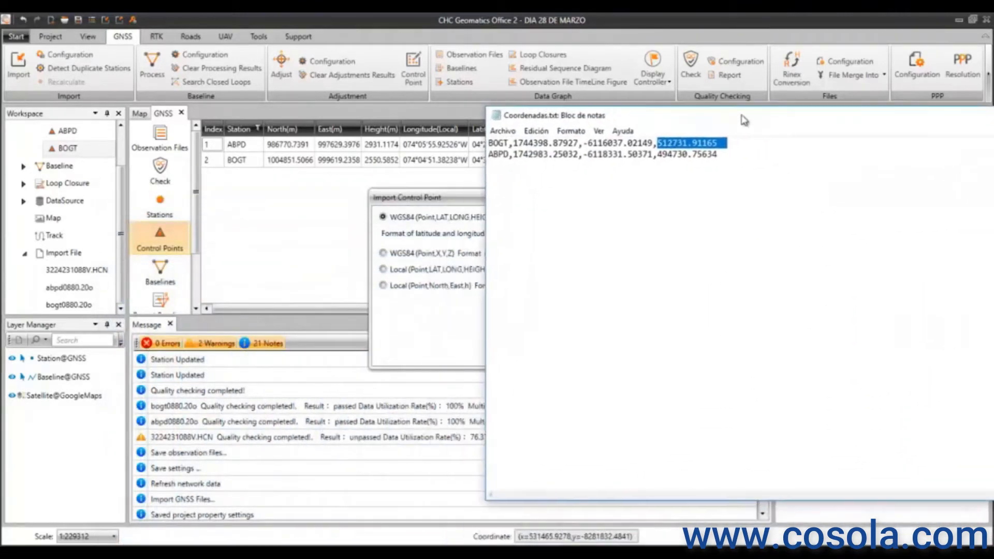
mouse_move(510, 143)
left_mouse_down()
mouse_move(488, 144)
mouse_move(505, 144)
left_mouse_up()
left_click_drag(580, 147, 513, 144)
left_click_drag(657, 144, 588, 144)
left_click_drag(653, 144, 592, 142)
left_click_drag(658, 144, 654, 144)
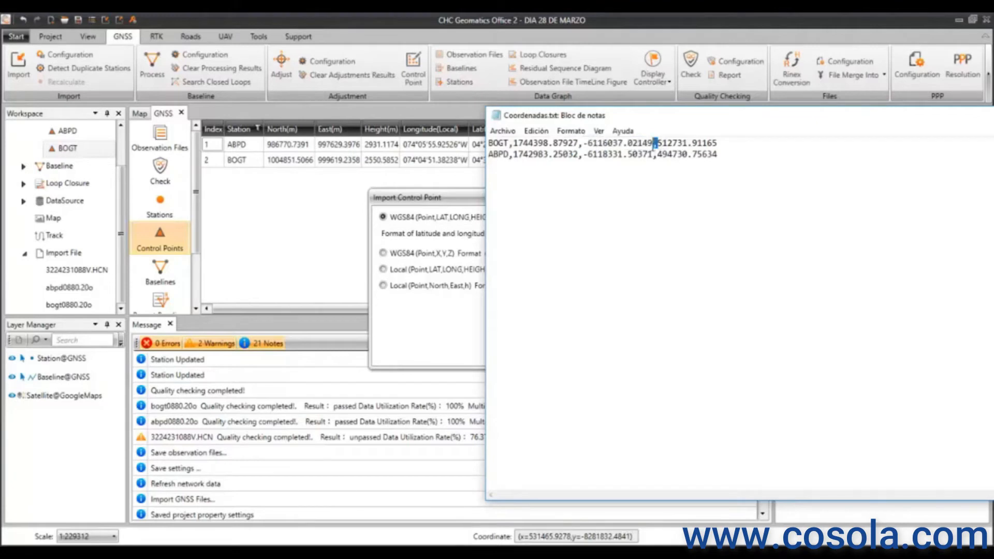
left_click_drag(717, 143, 668, 149)
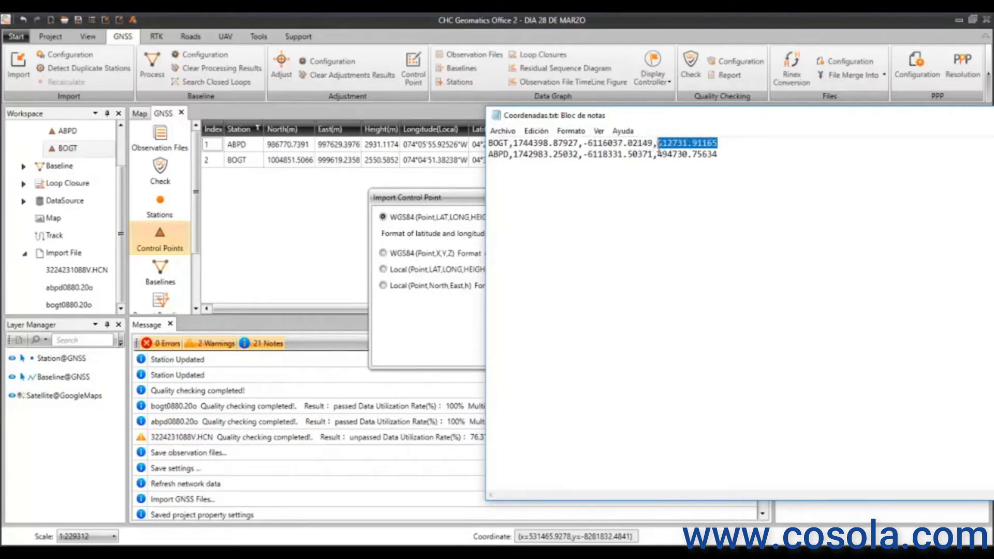
left_click_drag(638, 118, 634, 143)
left_click_drag(746, 147, 450, 207)
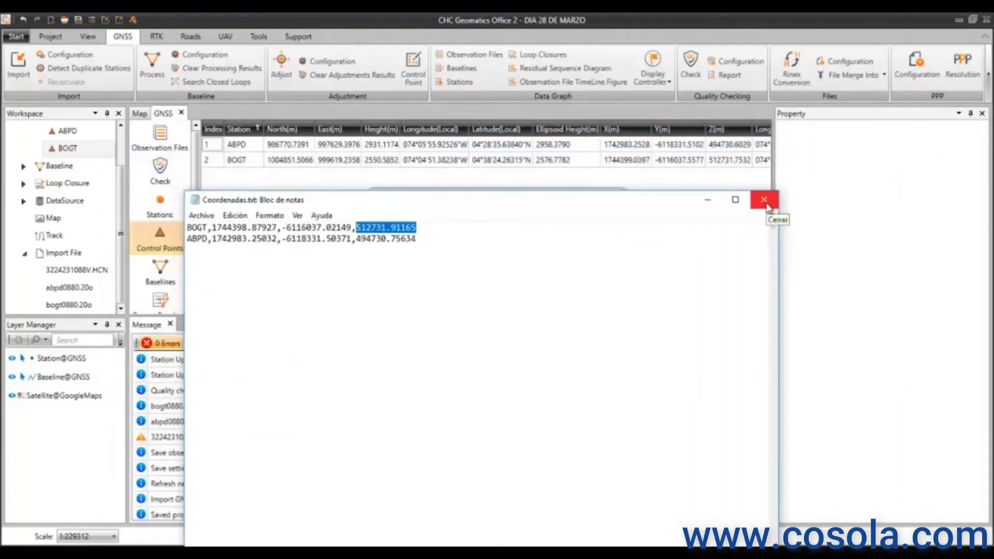
left_click(764, 202)
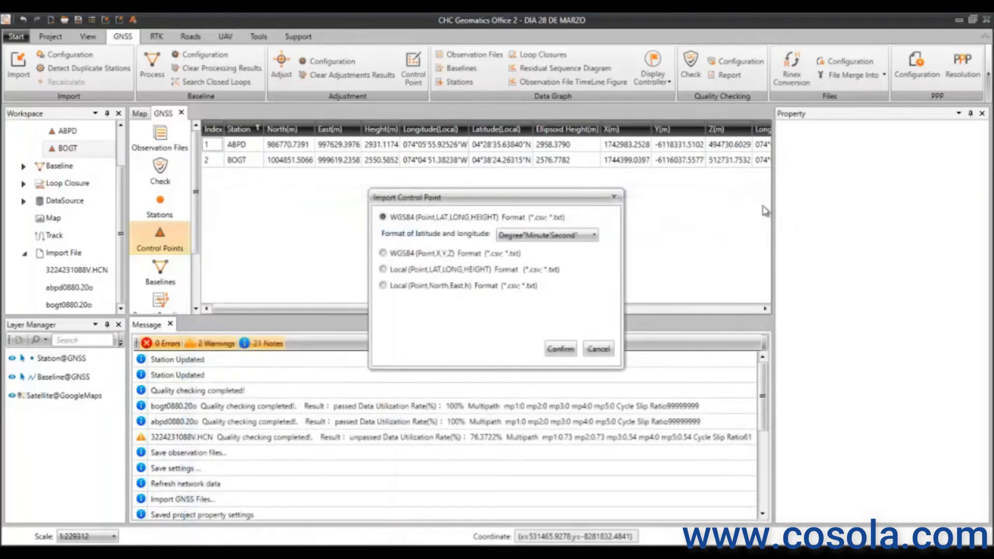
- Import the control points from Coordenadas.txt in WGS84 (Point,X,Y,Z) format, accepting the re-import of the existing points
left_click(413, 255)
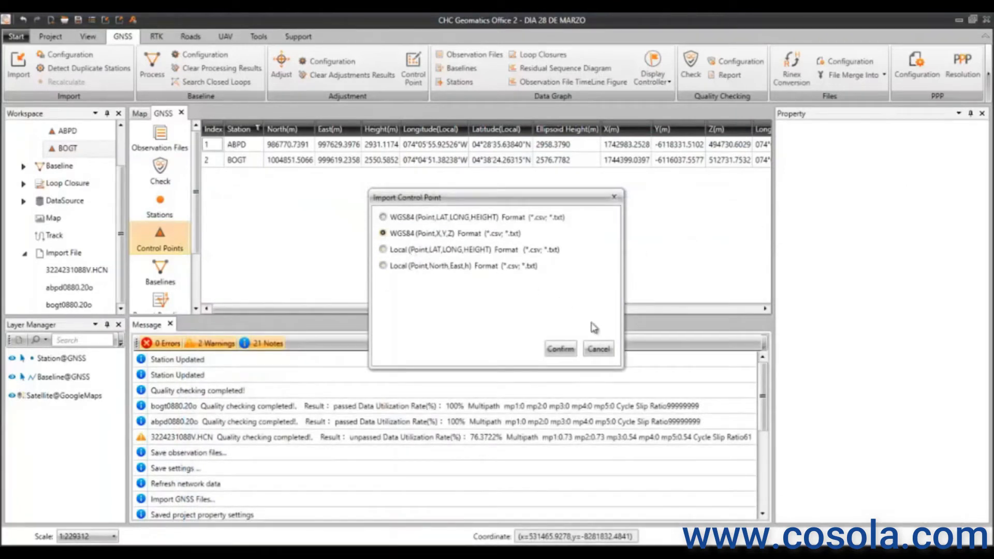
left_click(560, 349)
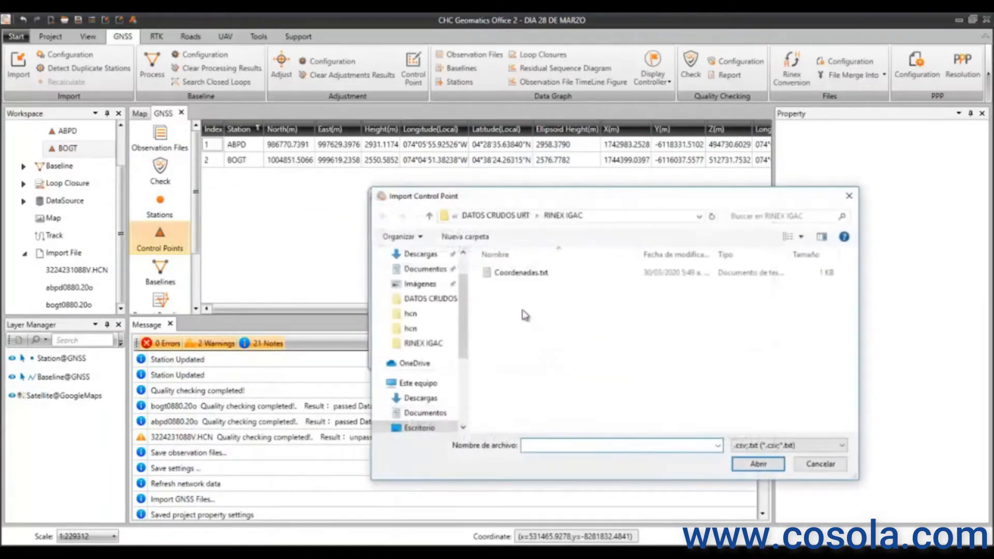
left_click(522, 274)
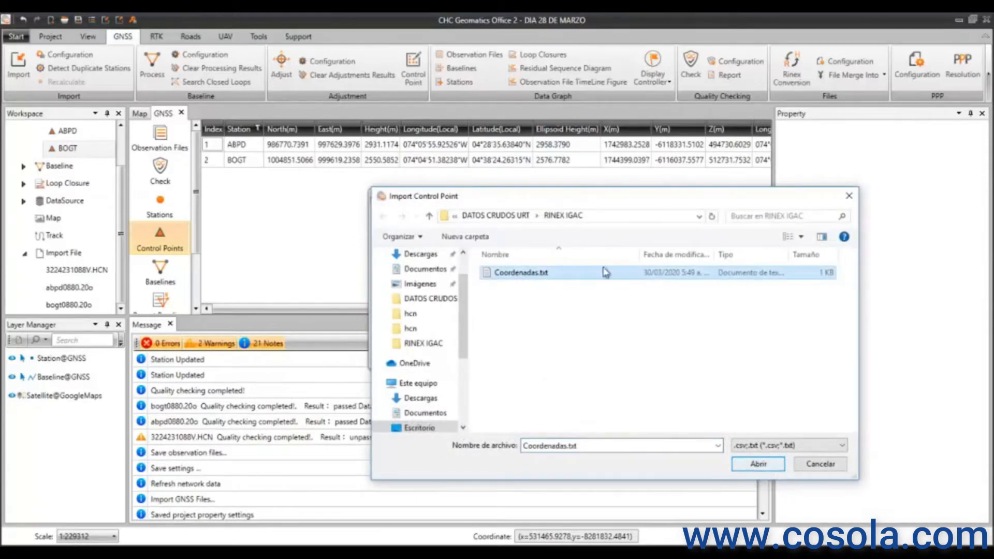
left_click(759, 464)
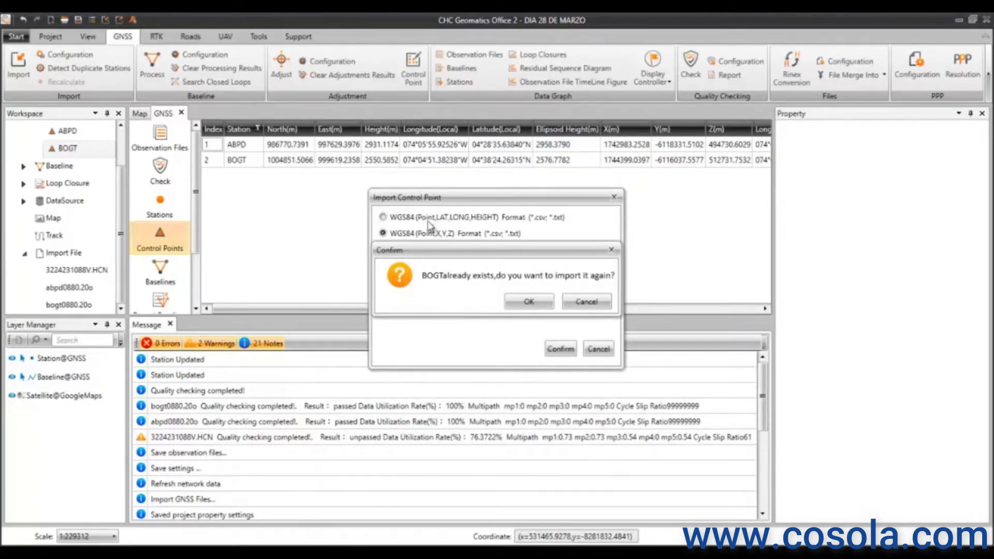
left_click(530, 305)
left_click(530, 304)
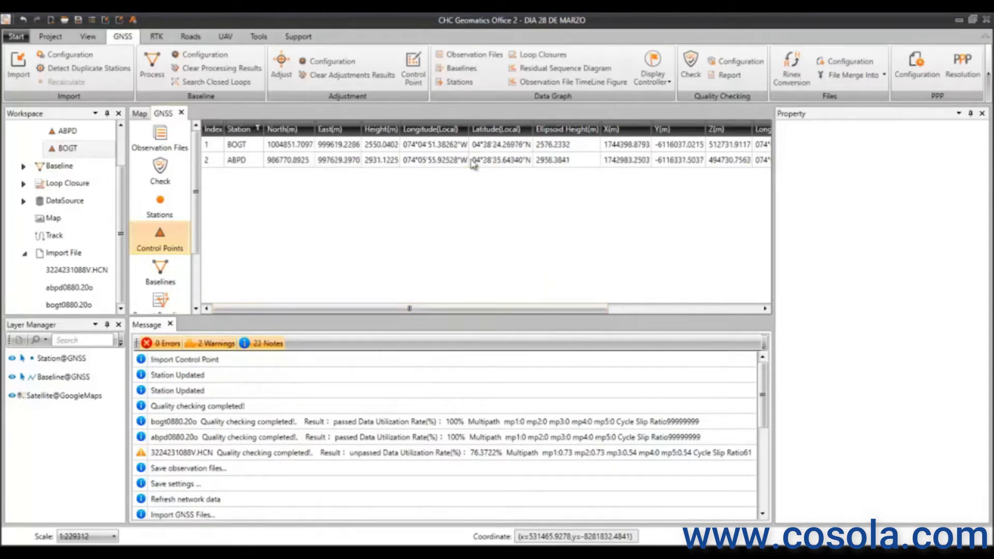
- Check the coordinates of the imported BOGT and ABPD control points, then display the baselines list
left_click(304, 151)
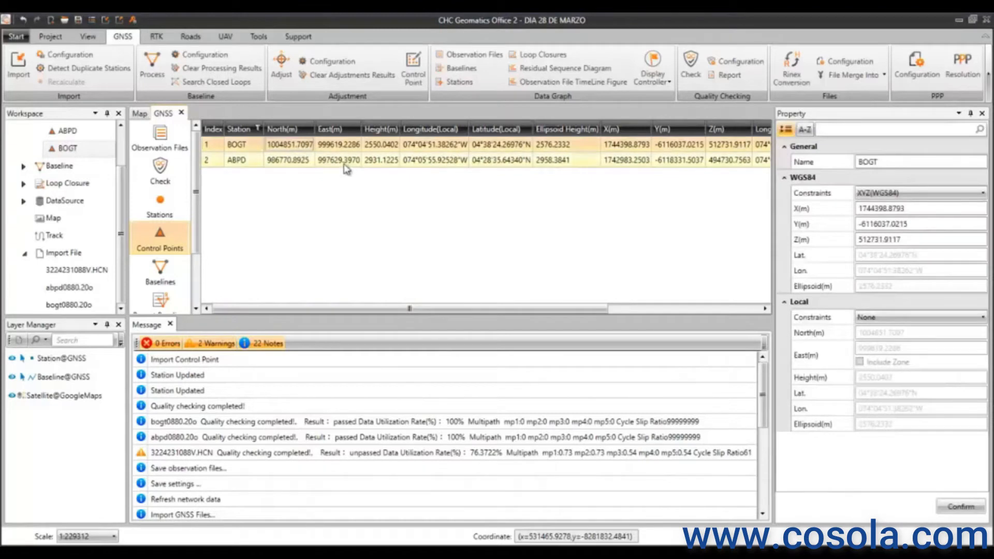
left_click(345, 164)
left_click_drag(484, 309, 429, 311)
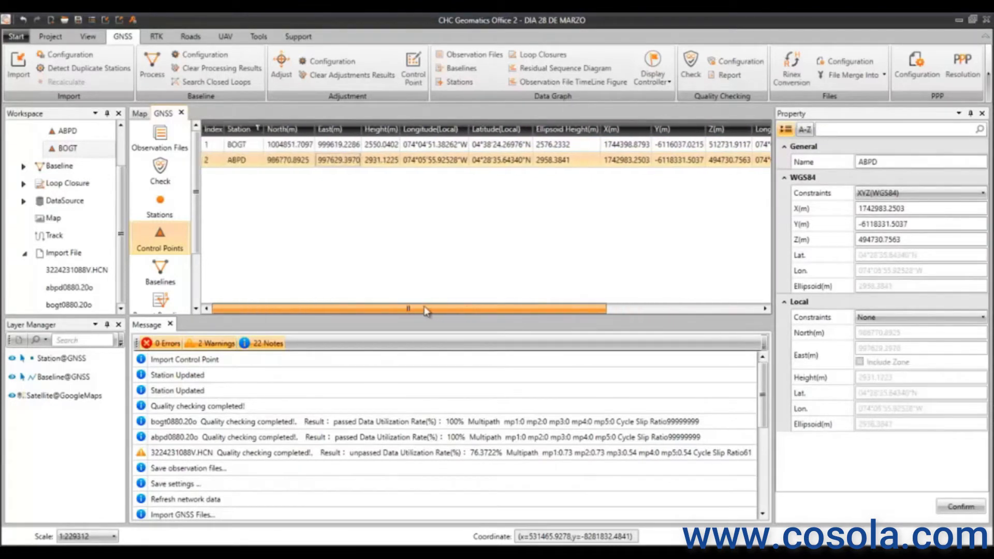
left_click(296, 145)
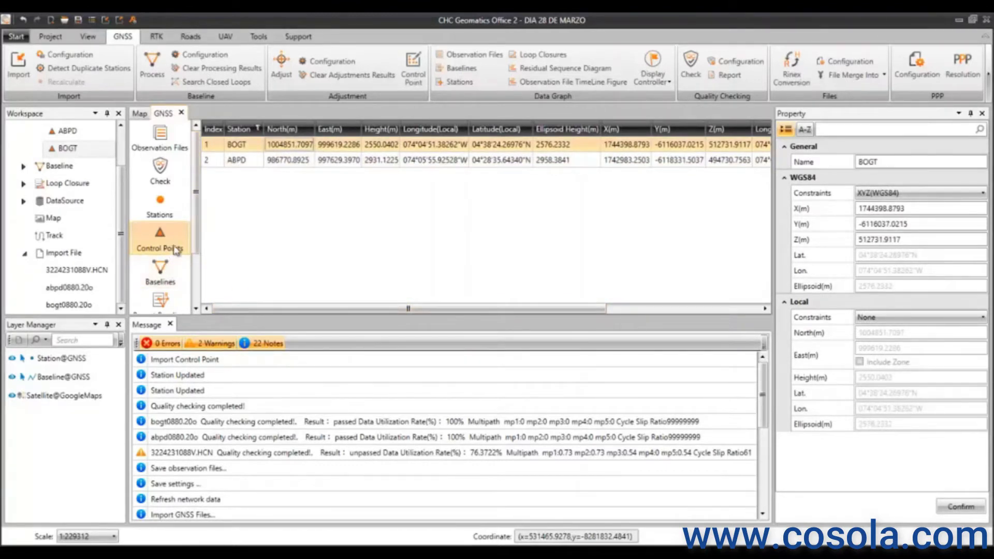
left_click(167, 280)
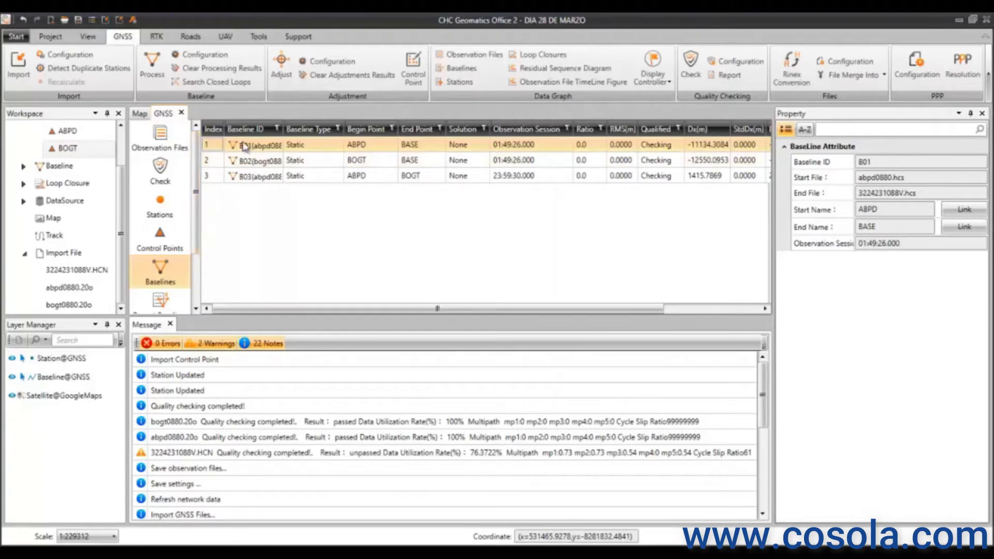
- Open the GNSS File Downloader and choose cddis.gsfc.nasa.gov as the download address
left_click(258, 37)
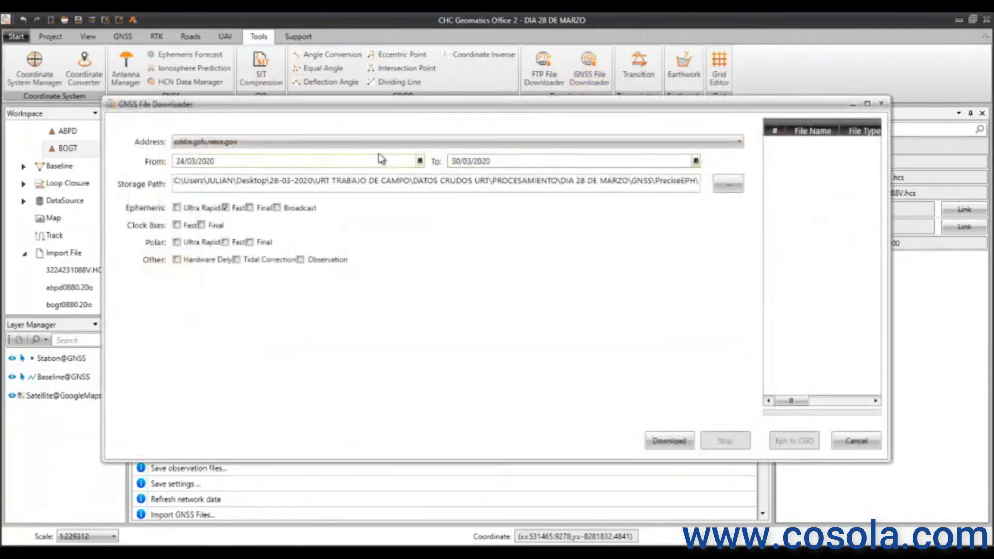
left_click(312, 142)
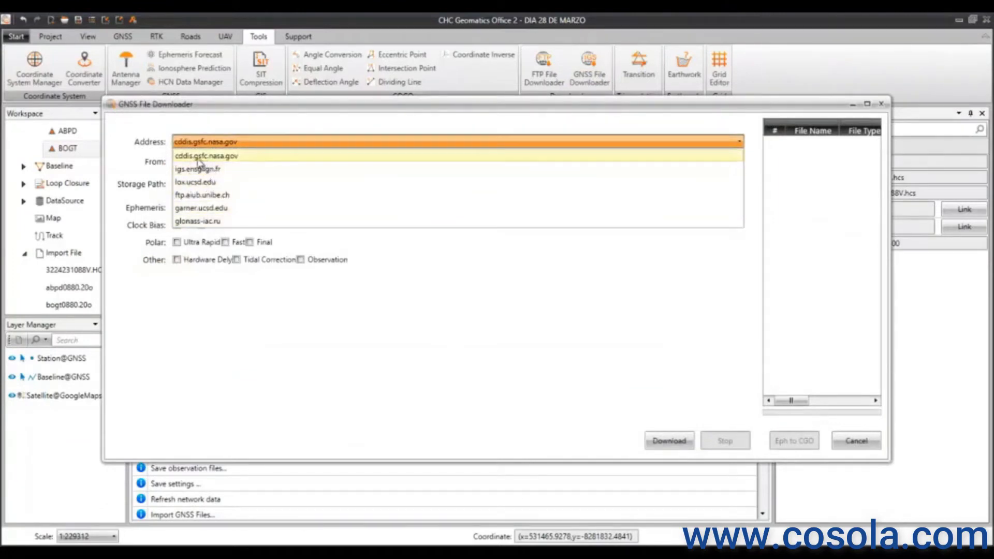
left_click(197, 157)
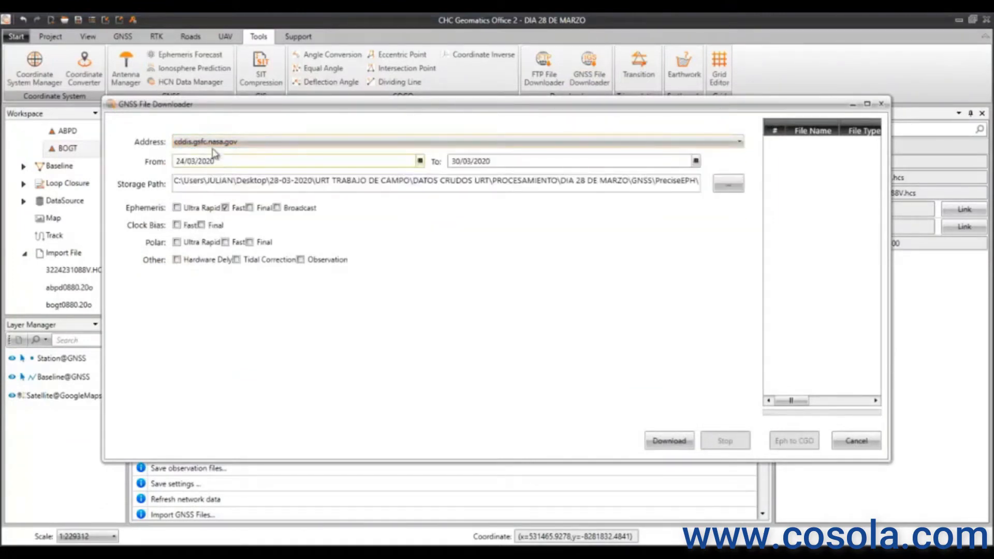
- Set both the start and end dates of the ephemeris download to 28/03/2020
left_click(420, 162)
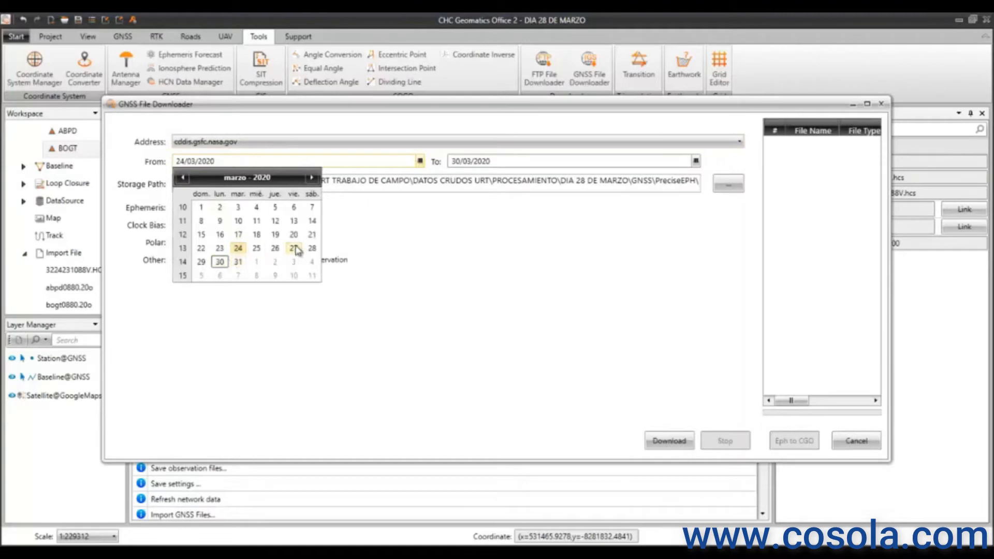
left_click(312, 248)
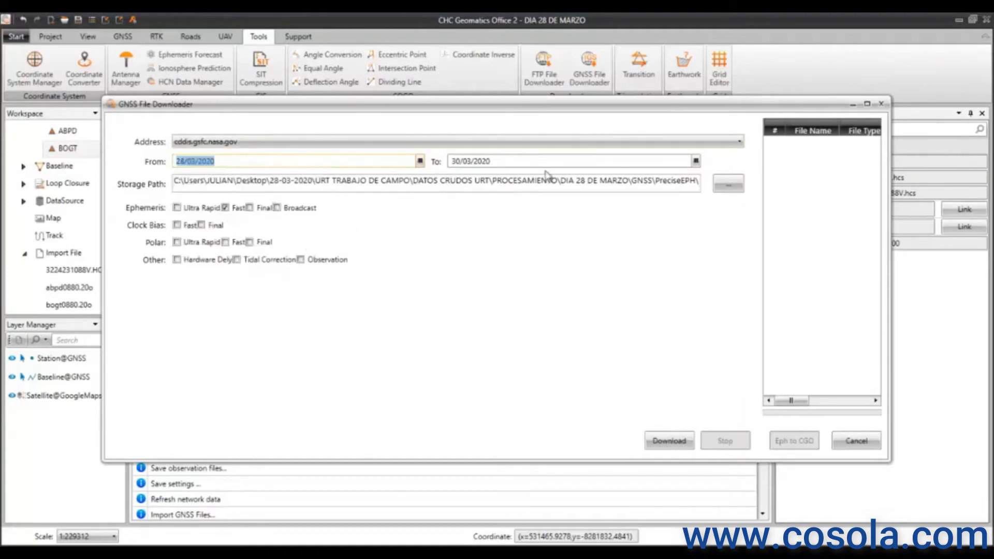
left_click(695, 161)
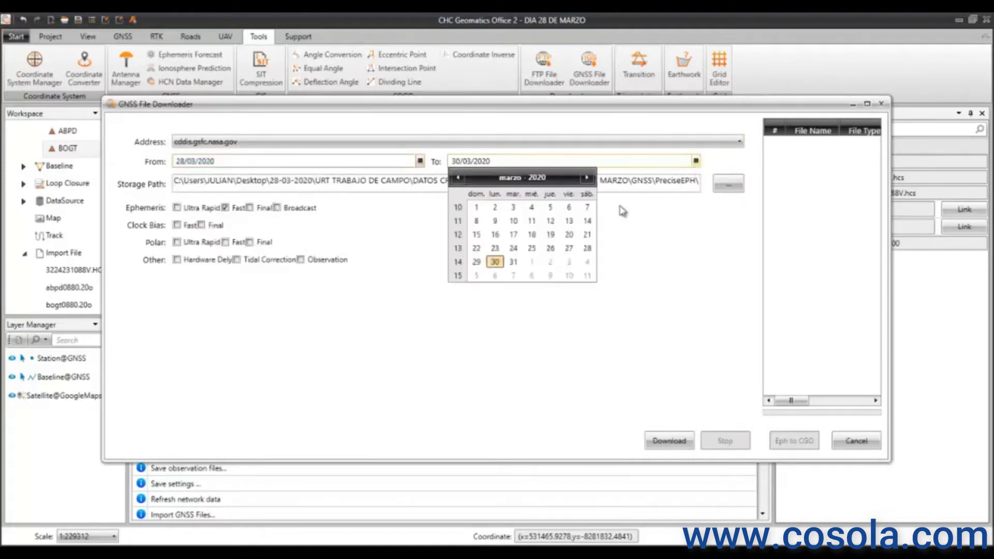
left_click(587, 249)
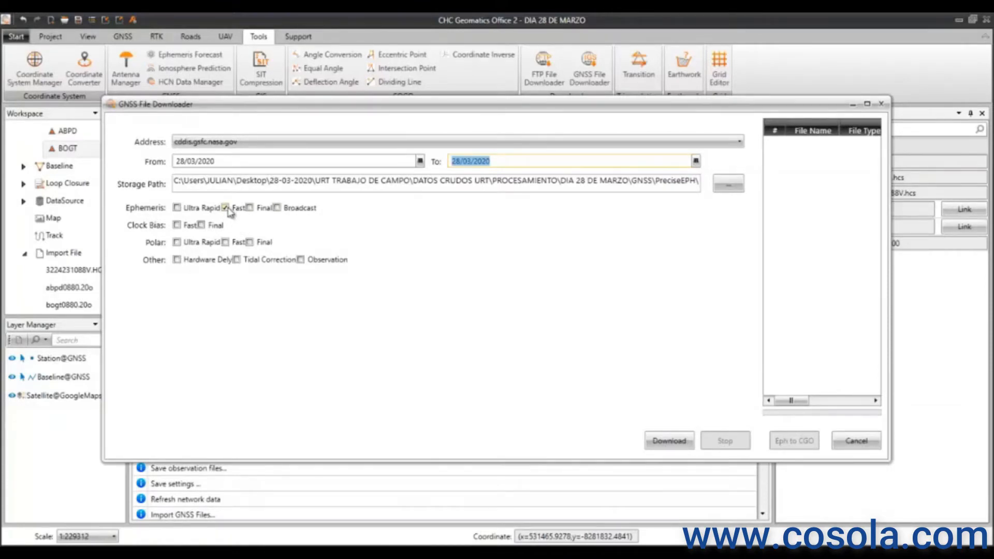
- Download the Fast ephemeris into the project's PreciseEPH folder
left_click(227, 208)
left_click(227, 208)
left_click(669, 441)
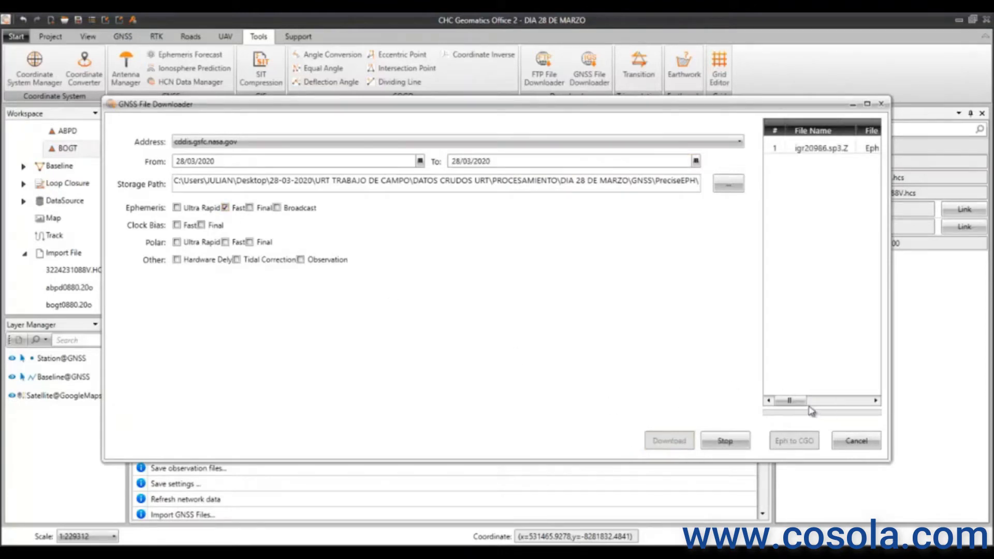
- Import the downloaded fast ephemeris file igr20986.sp3.Z into the project and close the file downloader
mouse_move(788, 401)
left_mouse_down()
mouse_move(822, 401)
mouse_move(804, 401)
left_mouse_up()
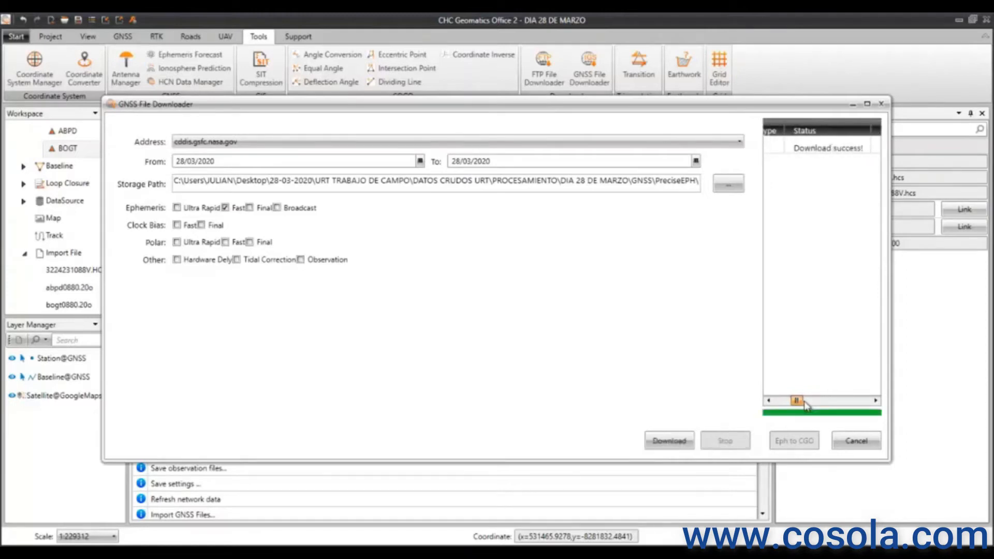
left_click(810, 149)
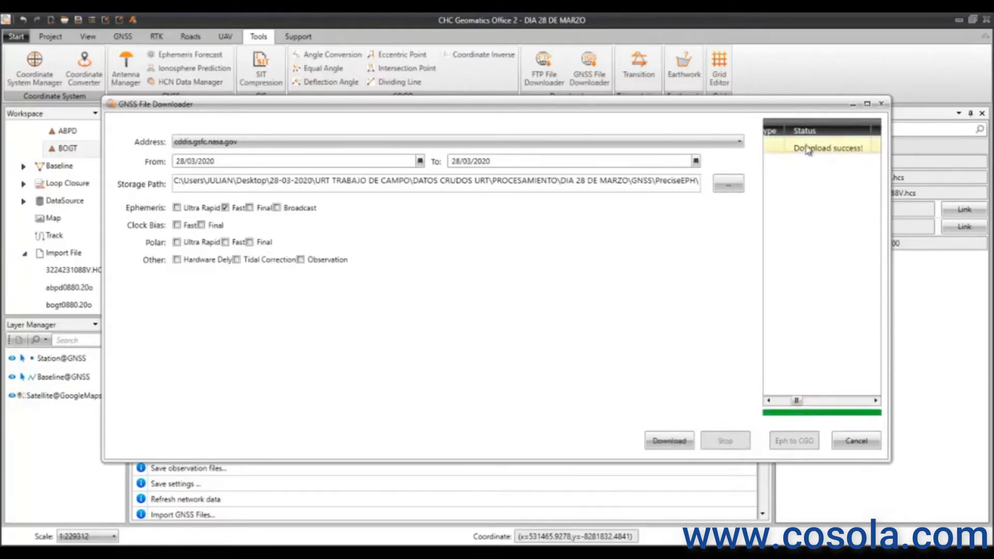
left_click(811, 150)
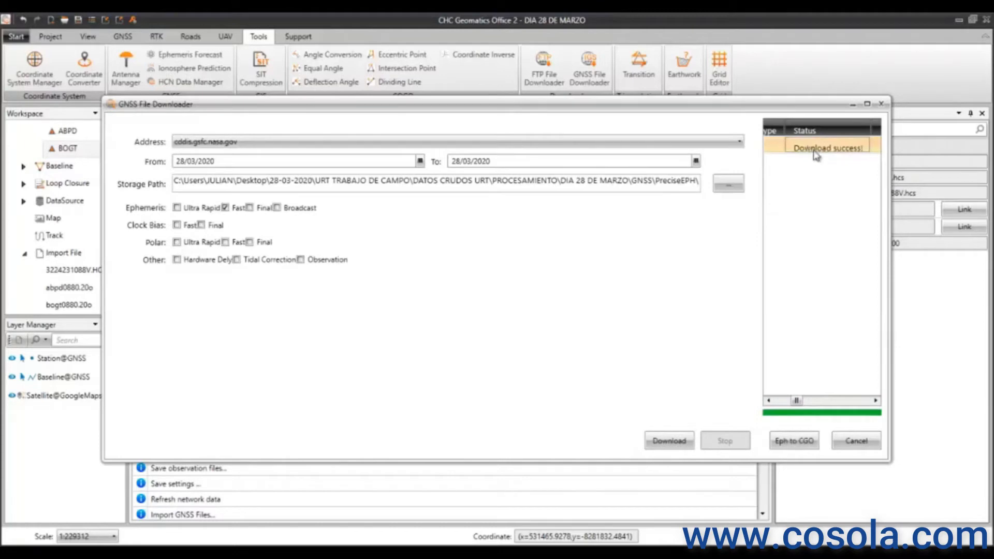
left_click_drag(797, 402, 778, 402)
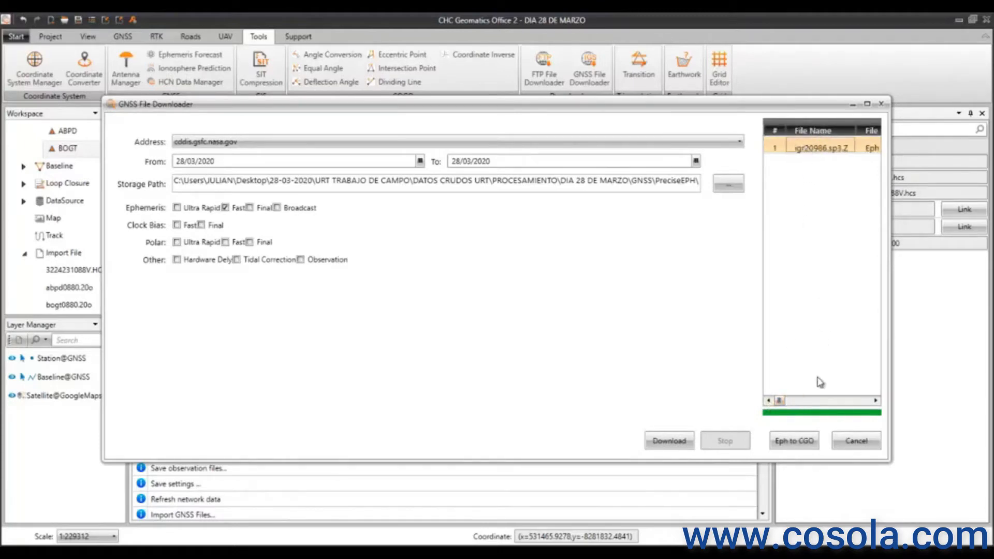
left_click(810, 449)
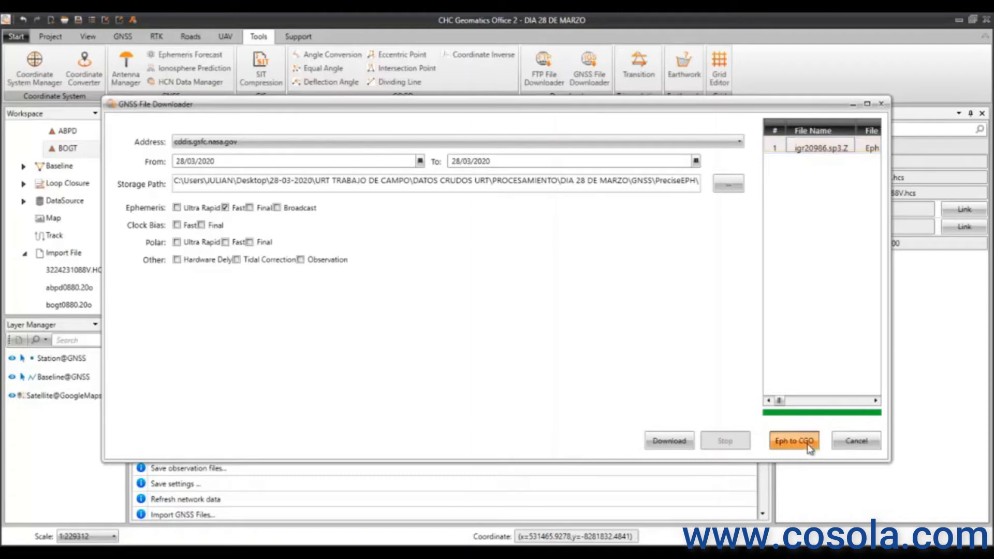
left_click(881, 105)
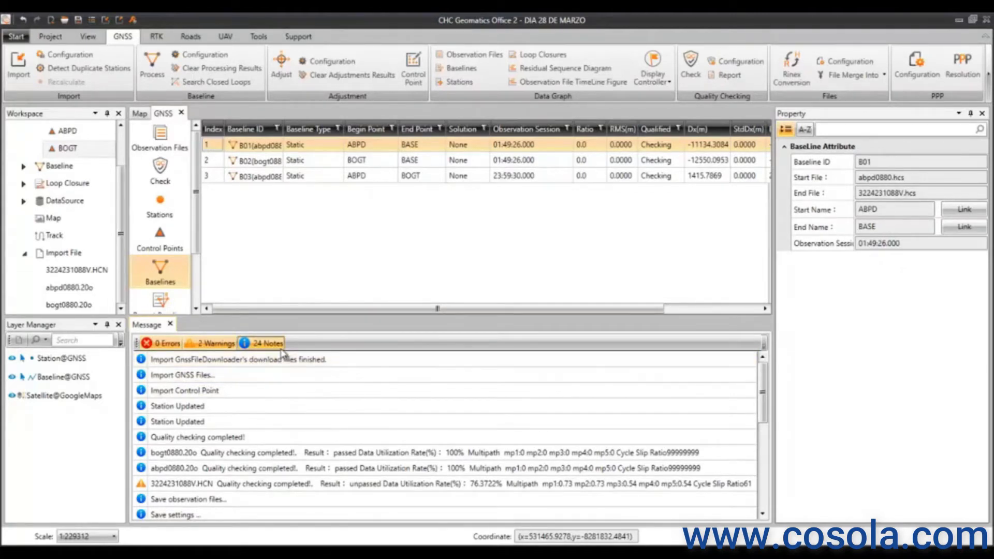
- Examine the time coverage chart of the three observation files, then return to the baseline list
left_click(577, 82)
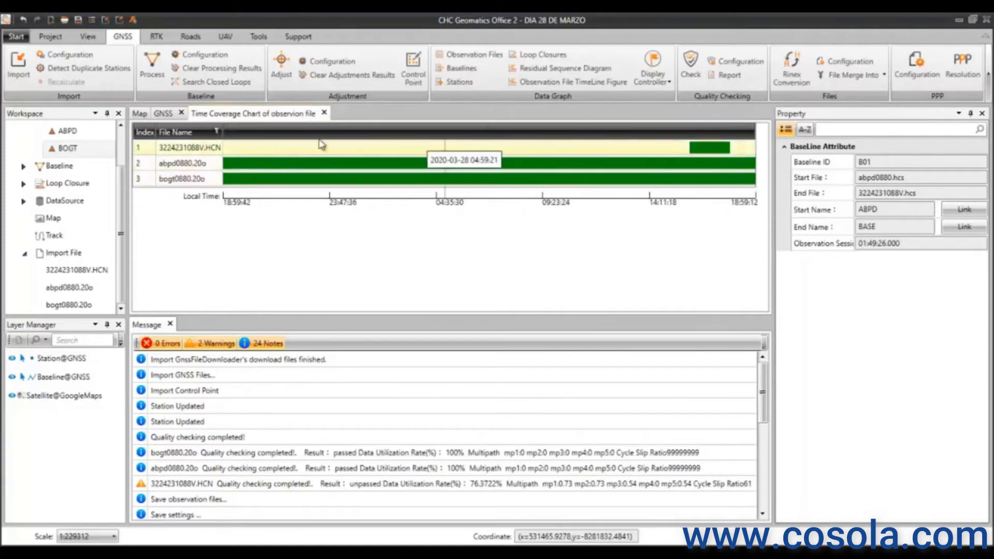
left_click(163, 114)
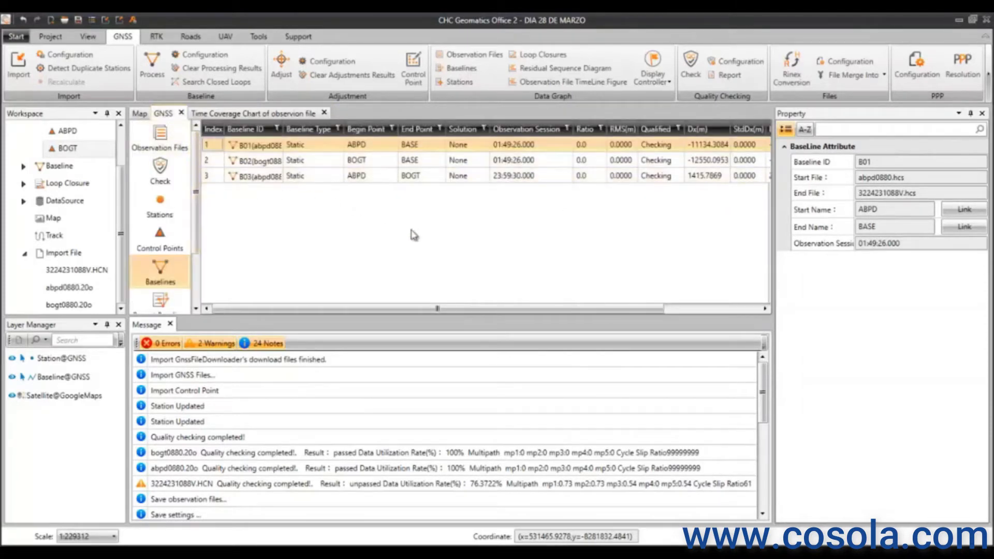
- Examine the static baseline from ABPD to BOGT in the baseline list and compare it with the map
left_click(322, 174)
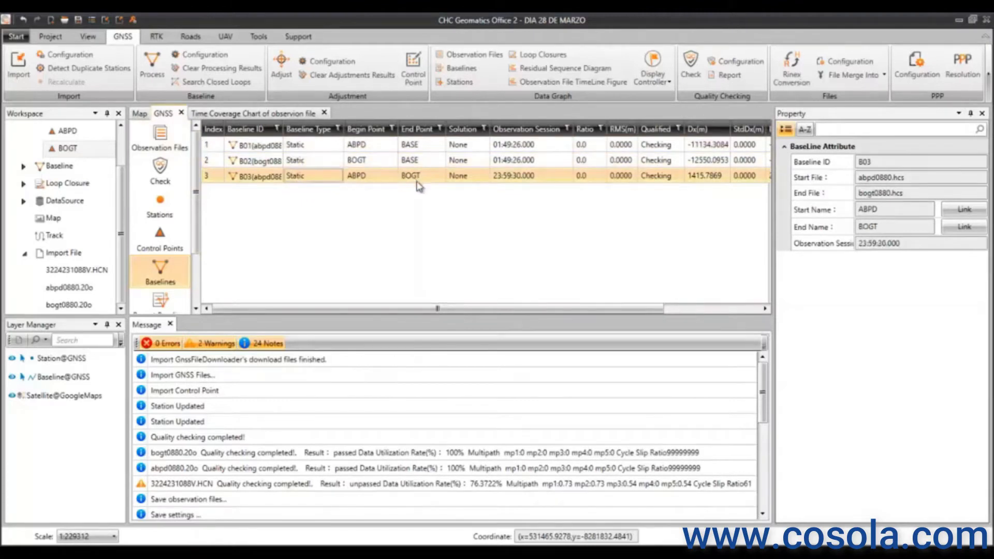
left_click(140, 113)
scroll(490, 256, "down", 2)
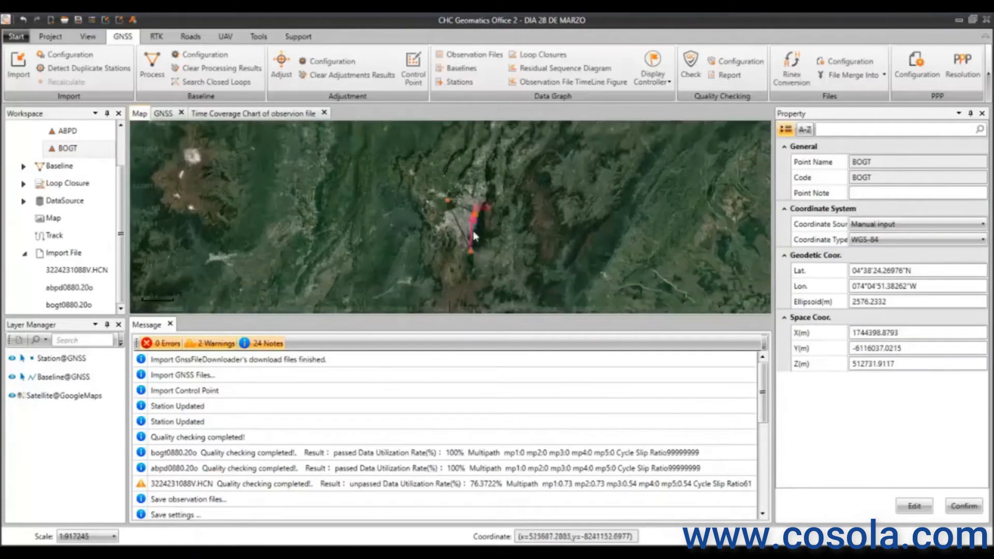
scroll(485, 227, "up", 1)
left_click(163, 114)
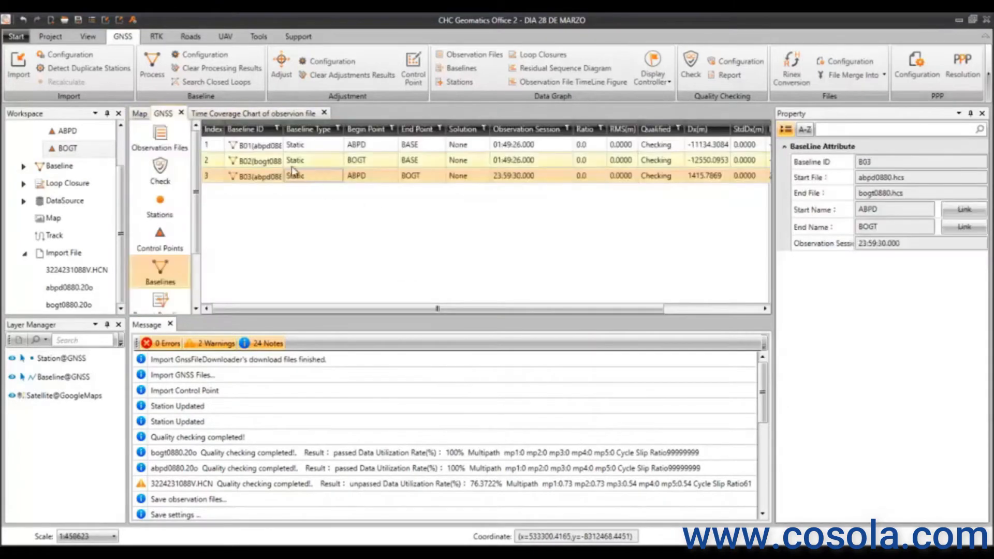
left_click(140, 113)
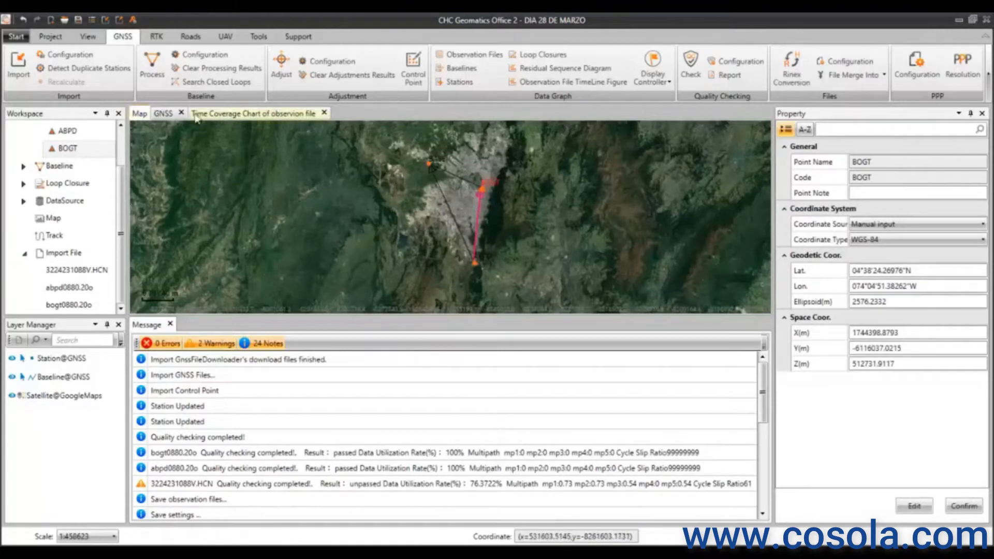
left_click(162, 115)
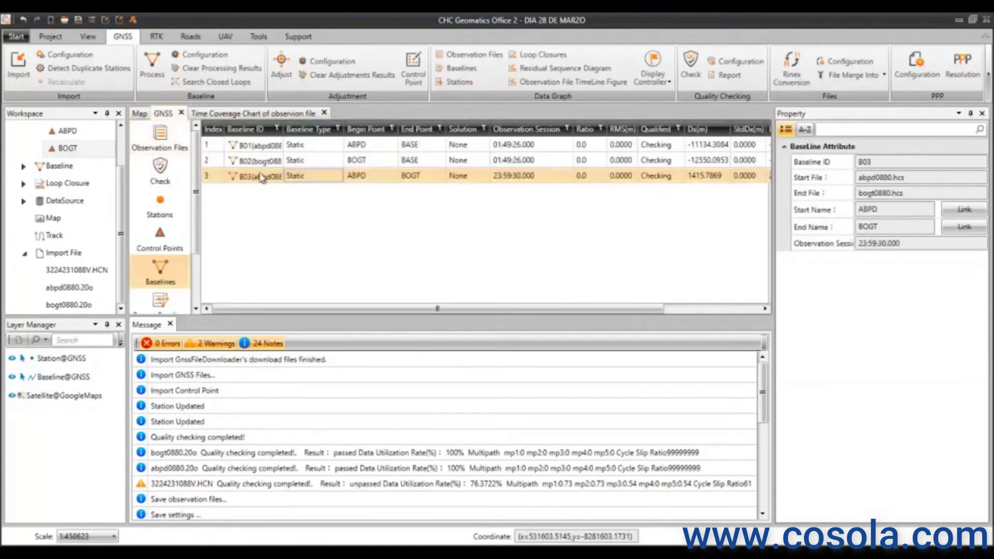
- Display the Residual Sequence Diagram for baseline B02 from BOGT to BASE and enlarge the diagram area
left_click(247, 162)
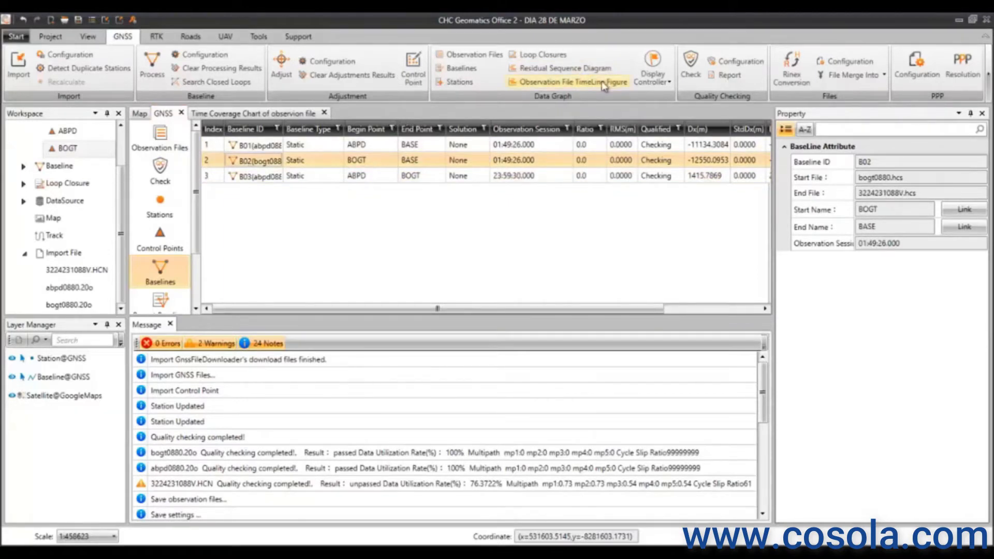
left_click(552, 73)
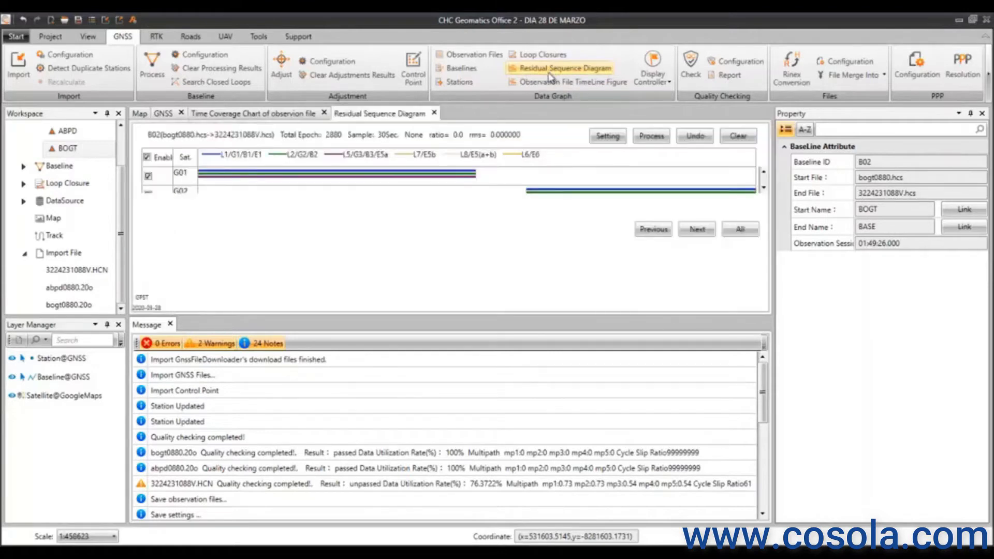
left_click_drag(401, 403, 404, 423)
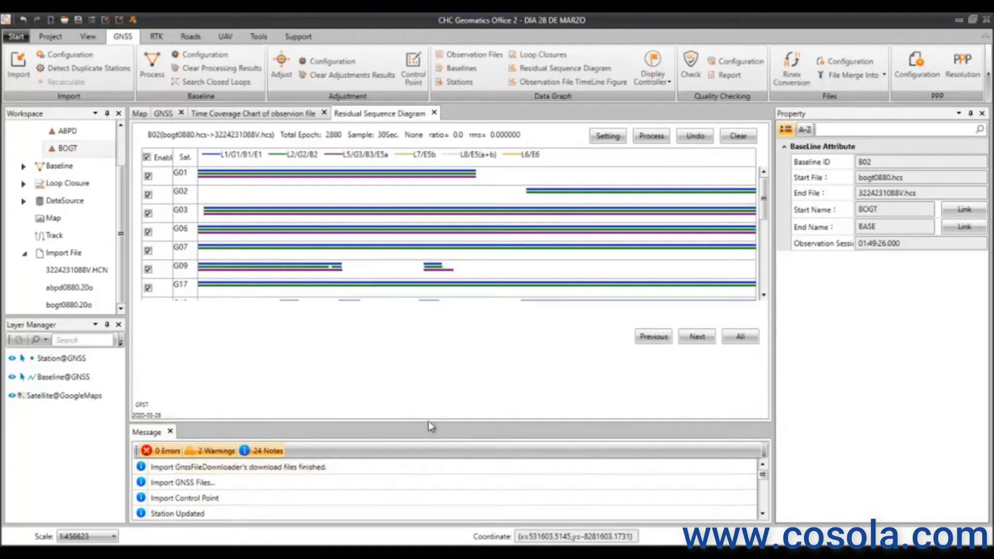
left_click_drag(428, 420, 438, 390)
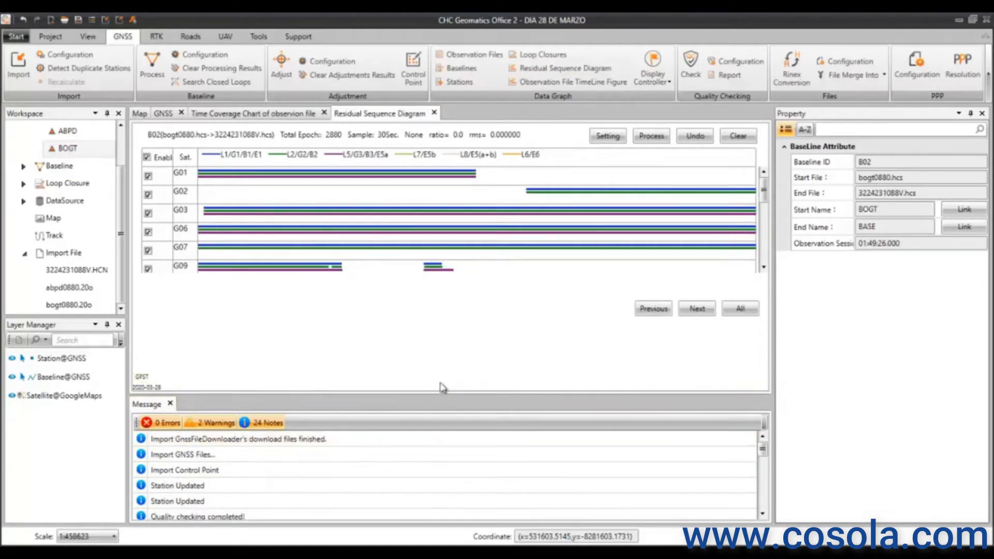
- Exclude the short isolated second signal segment of satellite G09 from baseline B02
scroll(212, 180, "down", 1)
scroll(212, 182, "down", 3)
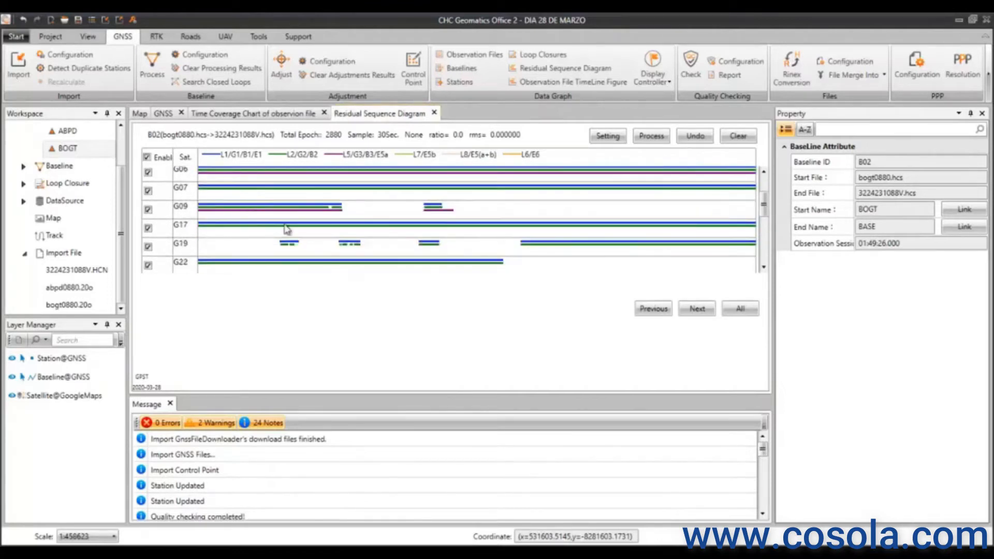
scroll(287, 229, "up", 1)
scroll(366, 205, "up", 1)
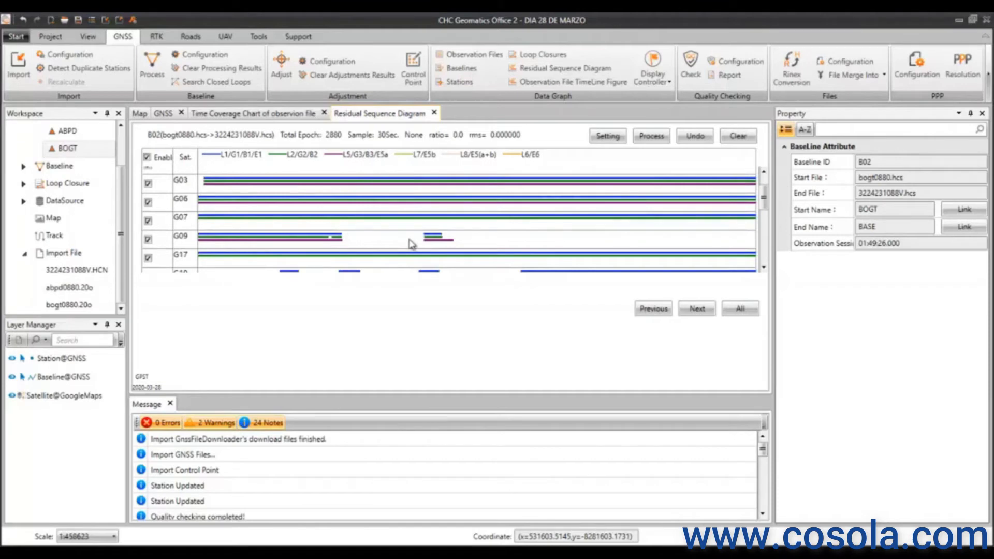
scroll(411, 244, "up", 2)
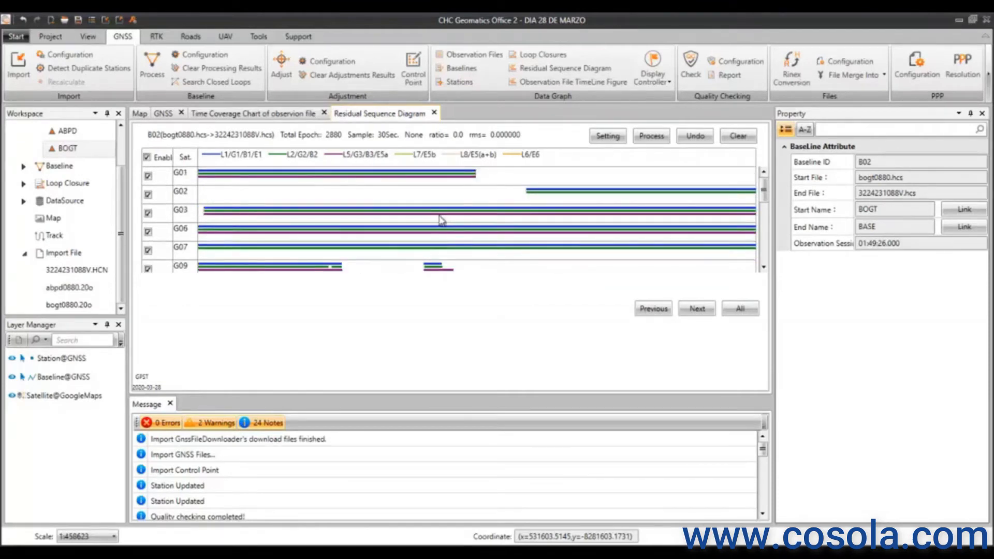
scroll(459, 267, "down", 2)
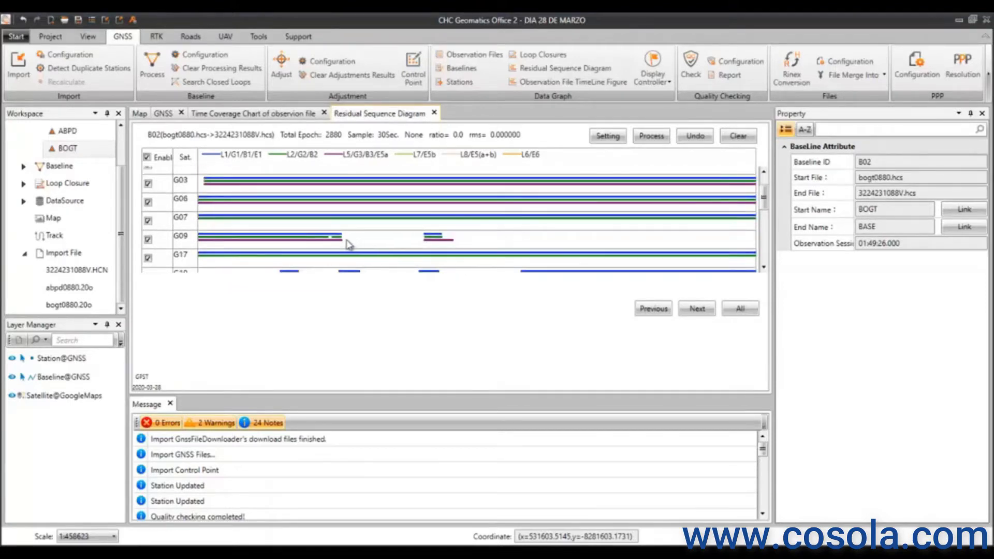
left_click_drag(348, 241, 759, 249)
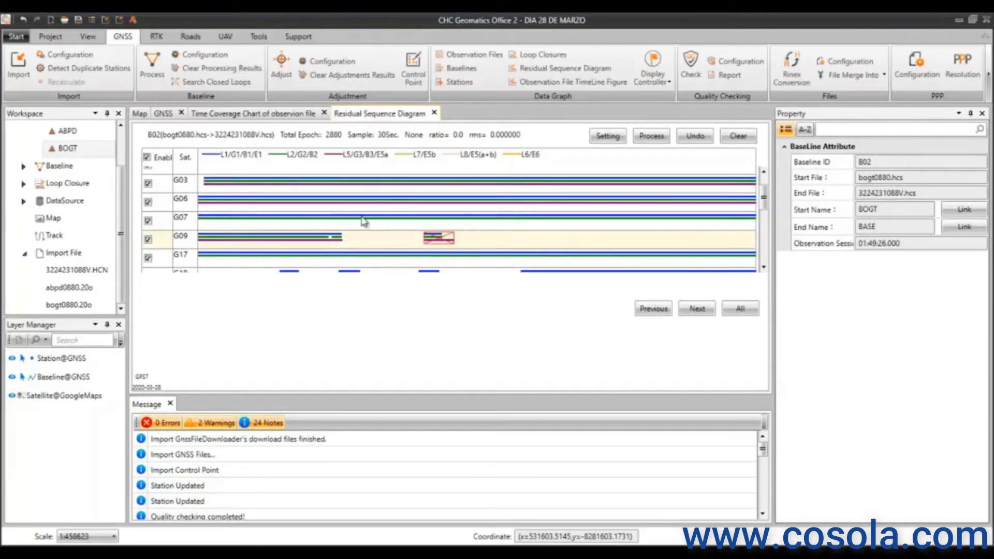
- Exclude the three short fragmented signal segments of satellite G19, keeping its long final segment
scroll(391, 217, "down", 1)
scroll(392, 218, "down", 1)
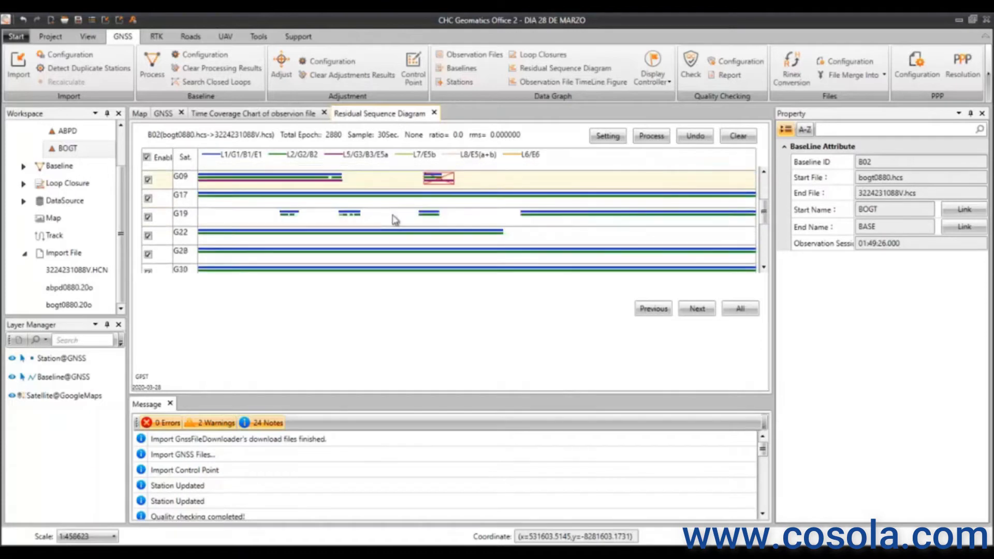
left_click_drag(512, 219, 266, 223)
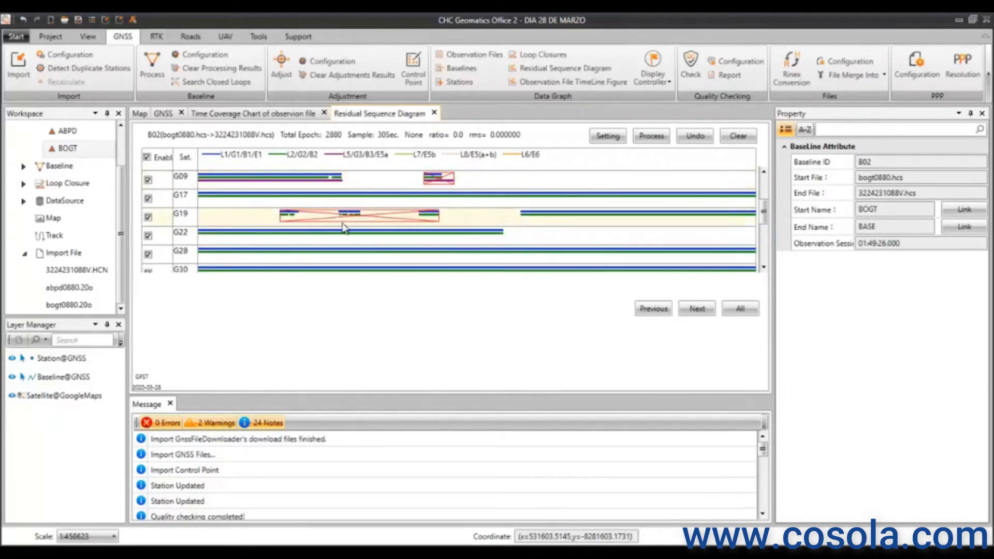
- Disable satellite R06 entirely for baseline B02
scroll(345, 226, "down", 1)
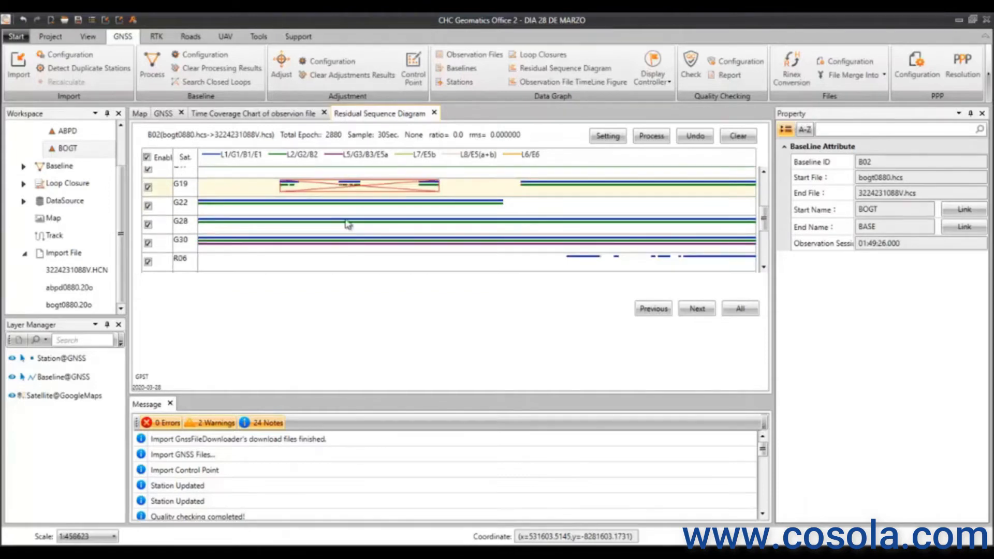
scroll(363, 220, "up", 3)
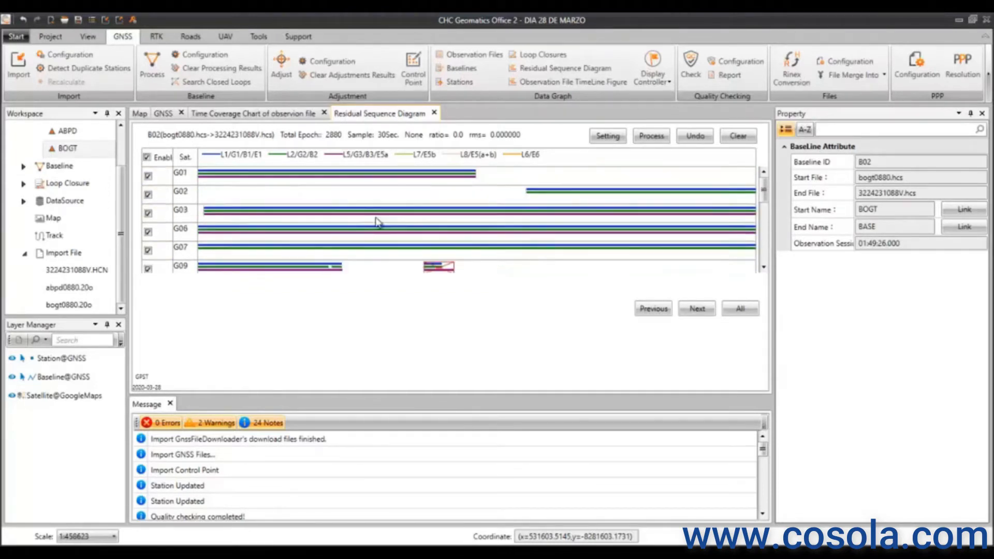
scroll(357, 202, "down", 3)
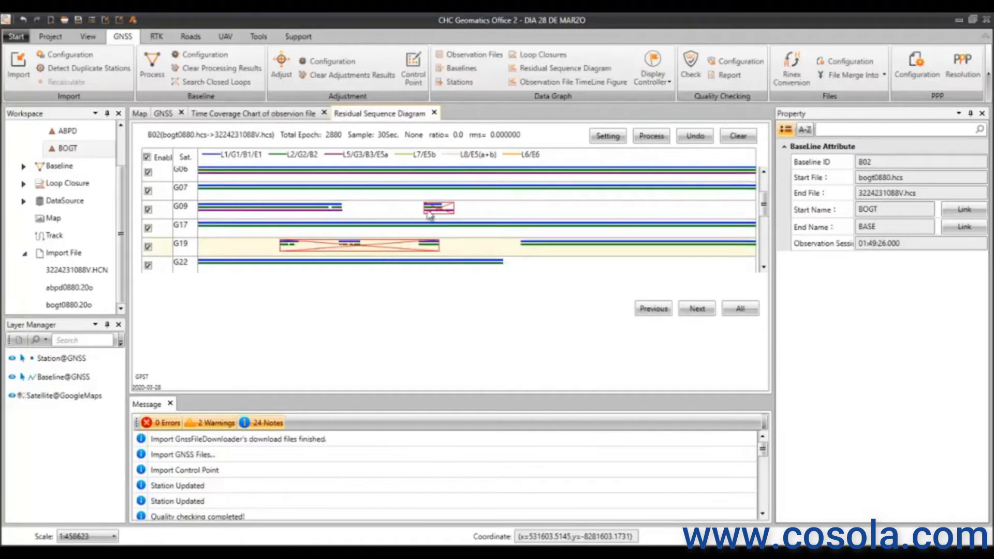
scroll(425, 215, "down", 2)
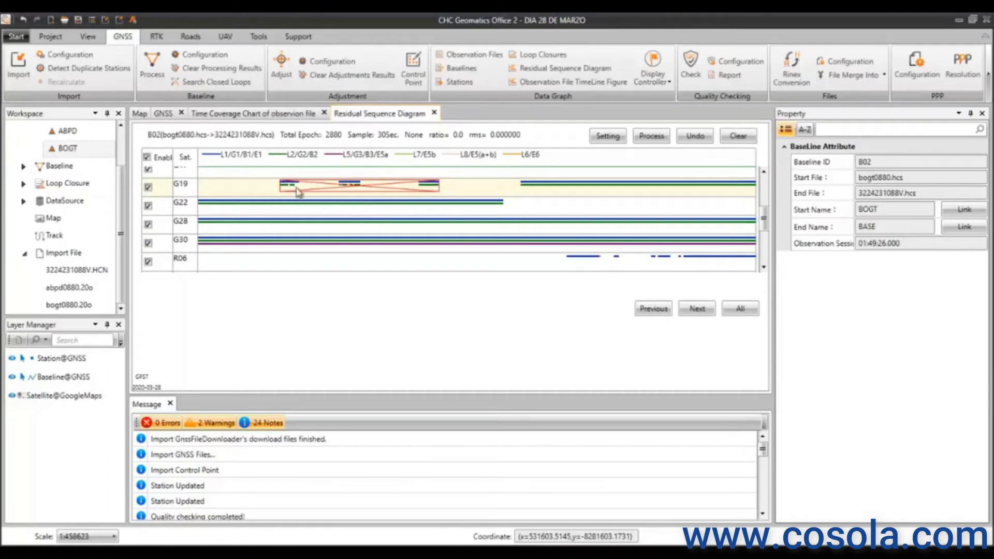
scroll(396, 191, "down", 1)
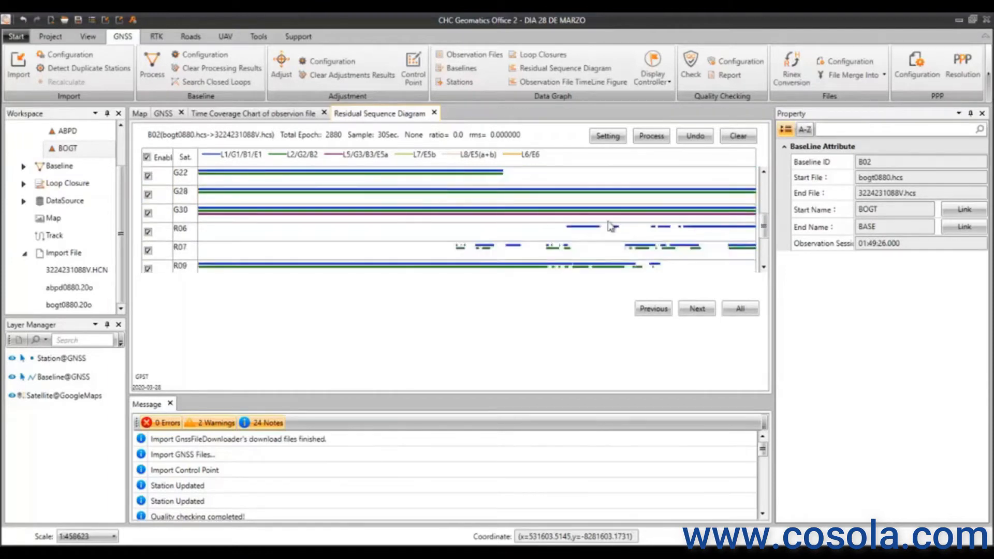
left_click(148, 233)
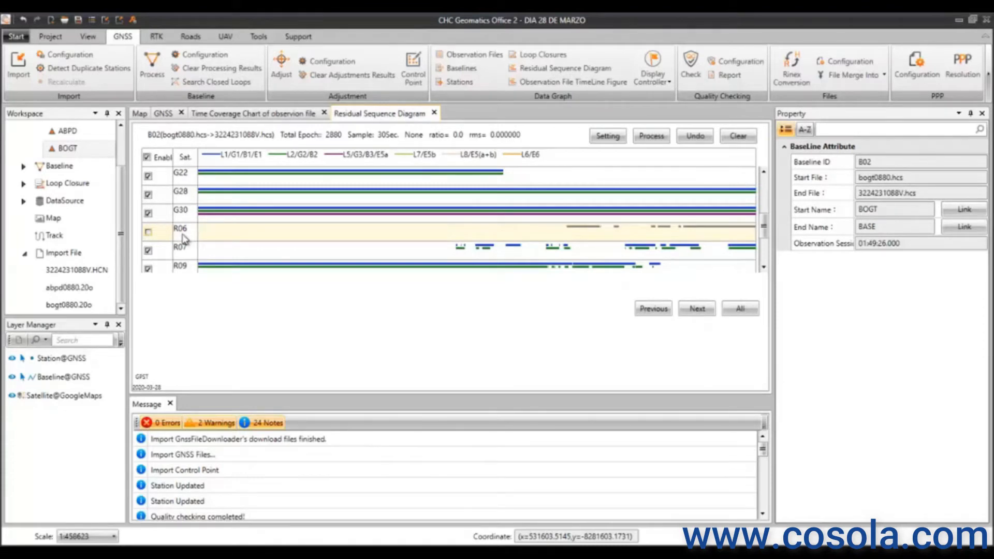
- Exclude the intermittent signal span of satellite R07 from baseline B02
scroll(184, 240, "up", 4)
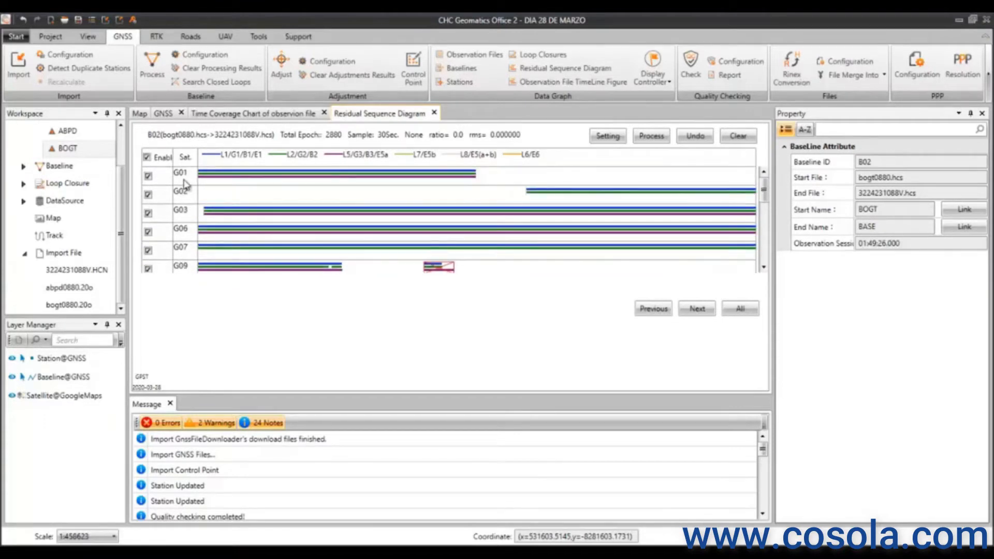
scroll(187, 181, "down", 3)
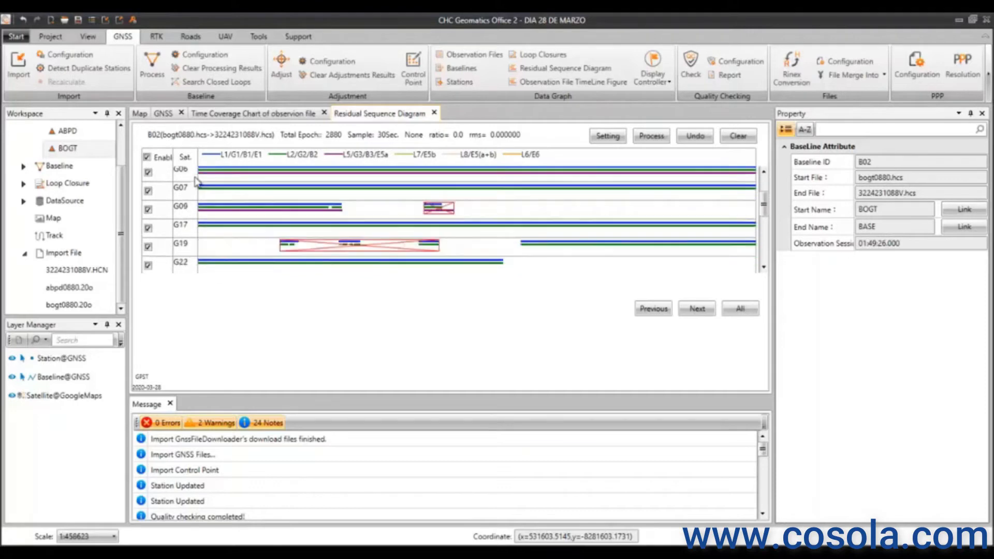
scroll(196, 181, "down", 5)
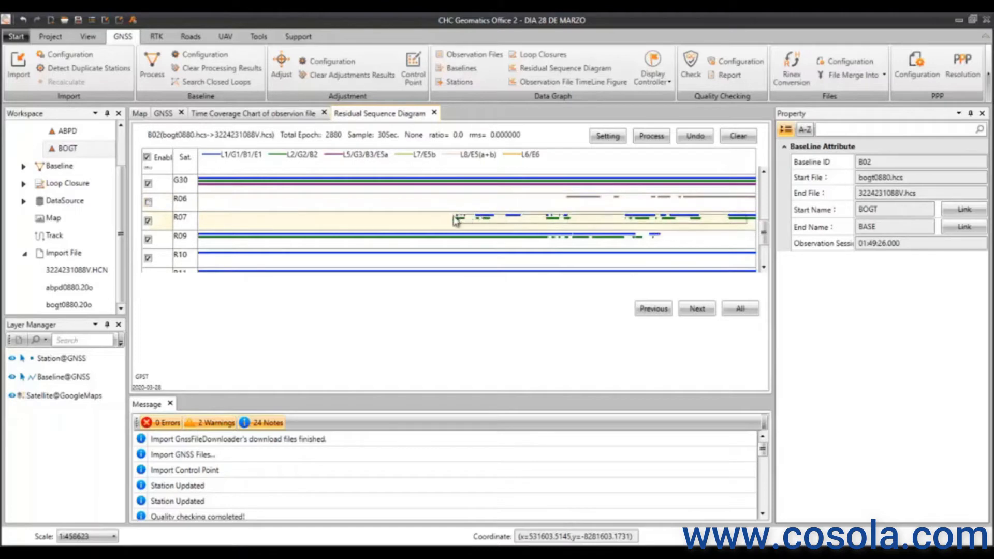
left_click_drag(436, 217, 428, 215)
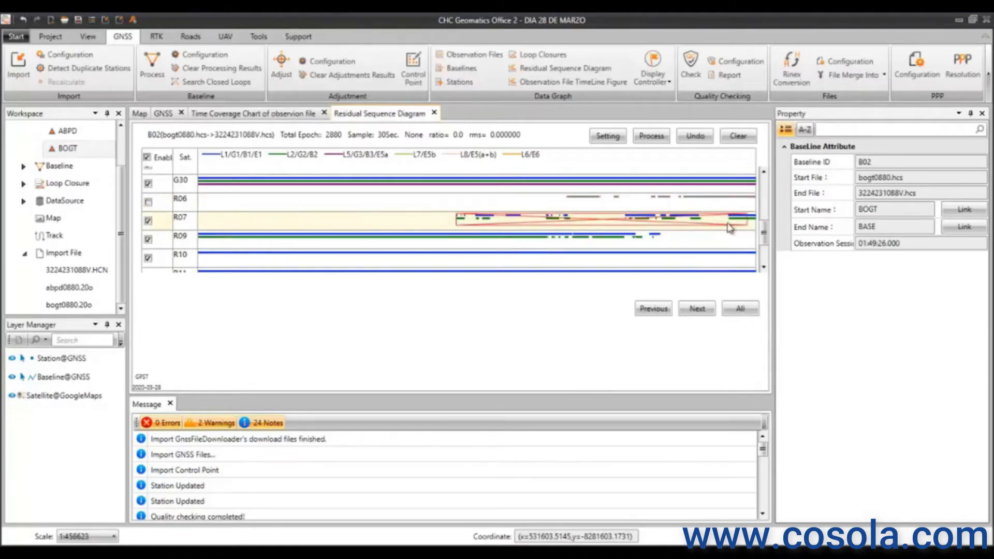
left_click_drag(732, 220, 457, 223)
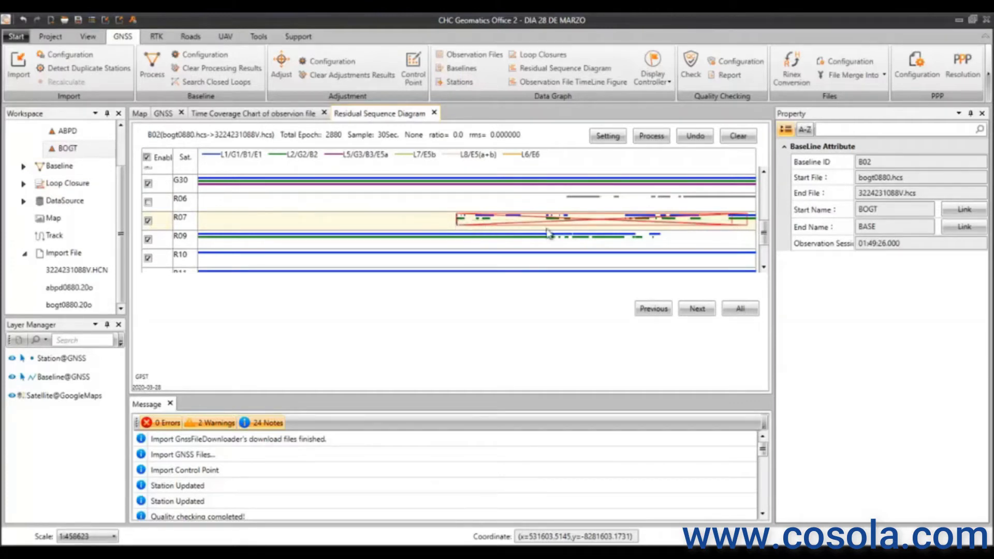
- Exclude the fragmented signal span at the end of satellite R09 and disable satellite R10 for baseline B02
left_click_drag(660, 241, 543, 241)
scroll(533, 252, "down", 2)
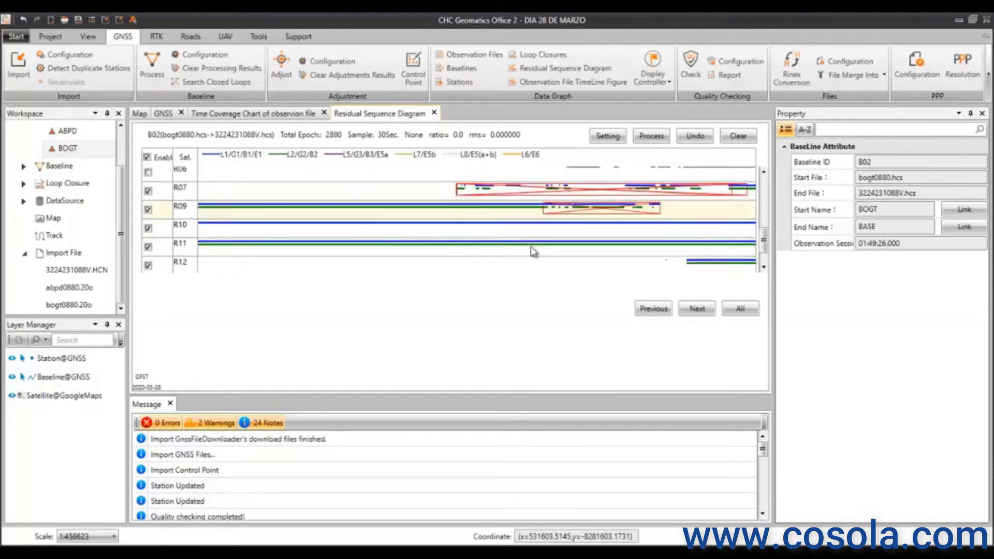
left_click(148, 229)
left_click(148, 229)
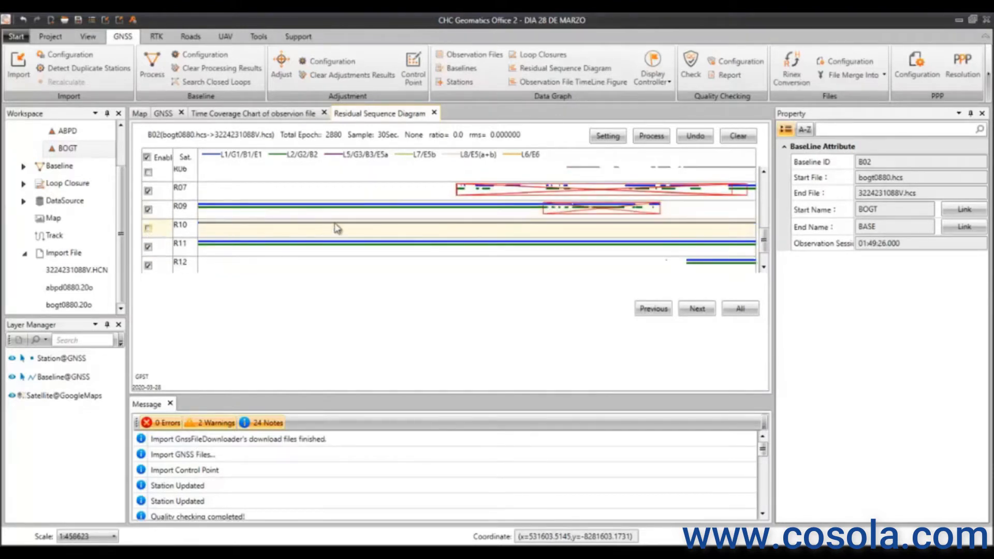
scroll(337, 228, "down", 2)
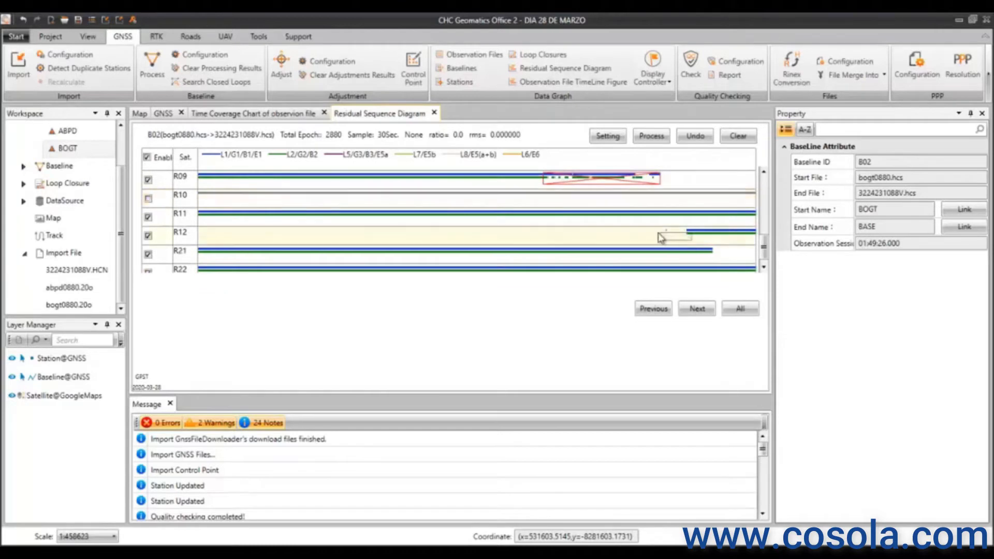
scroll(618, 236, "up", 2)
scroll(616, 235, "up", 5)
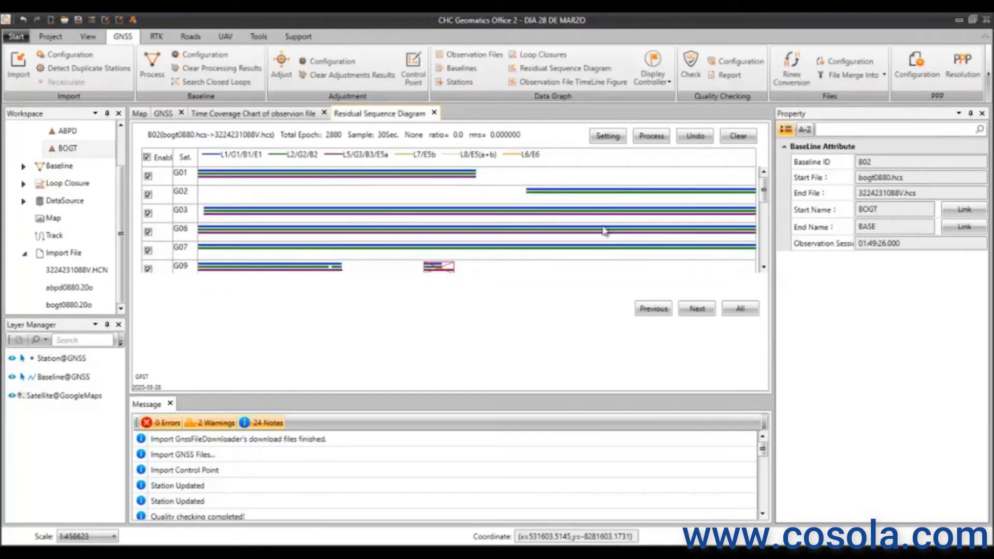
- In baseline B02's processing parameters, set the sample interval to 1 s and the minimum epoch number to 1
left_click(608, 136)
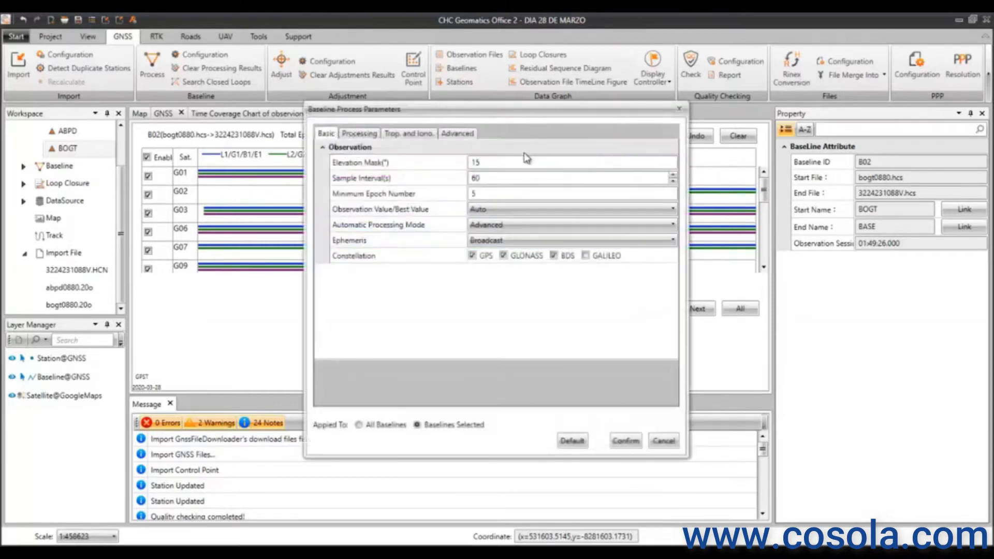
left_click(519, 163)
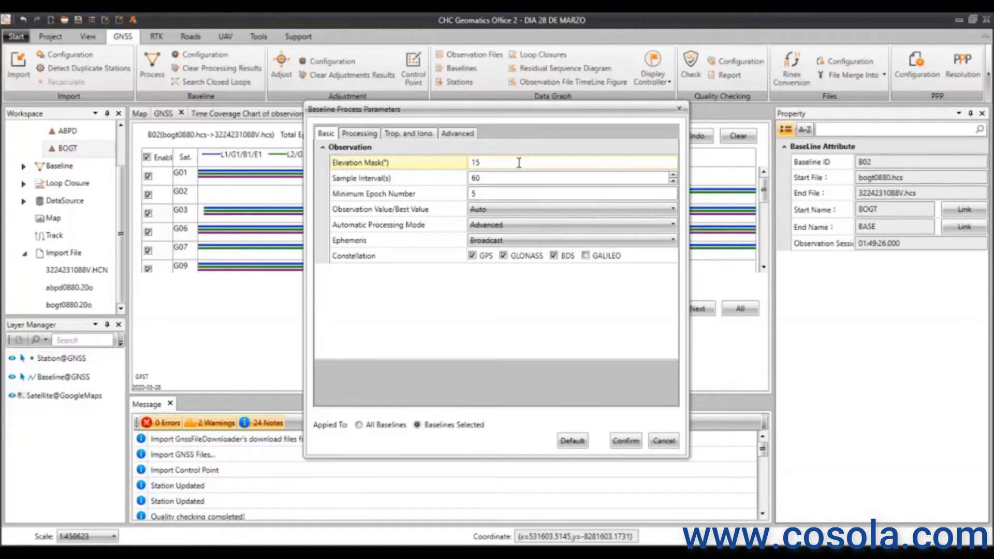
left_click(501, 164)
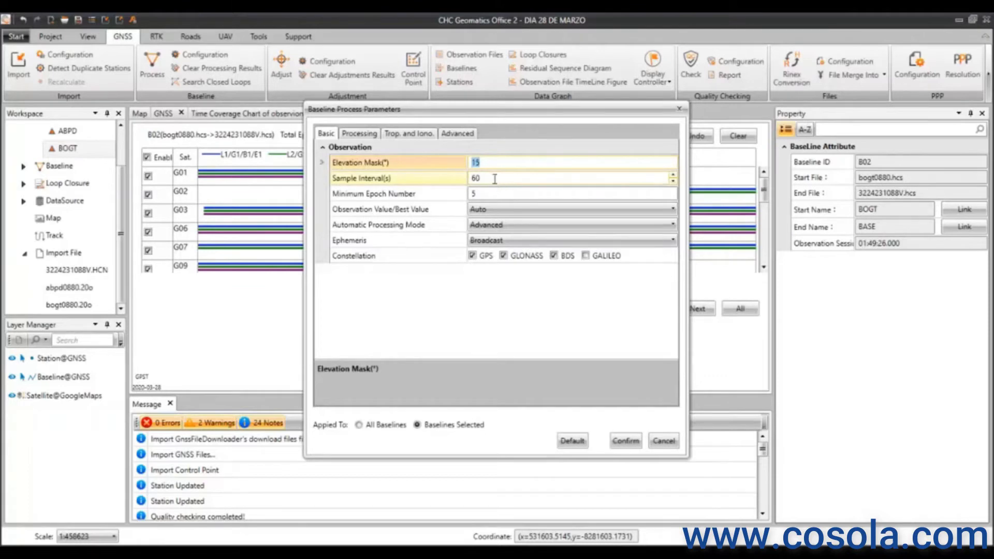
left_click(494, 178)
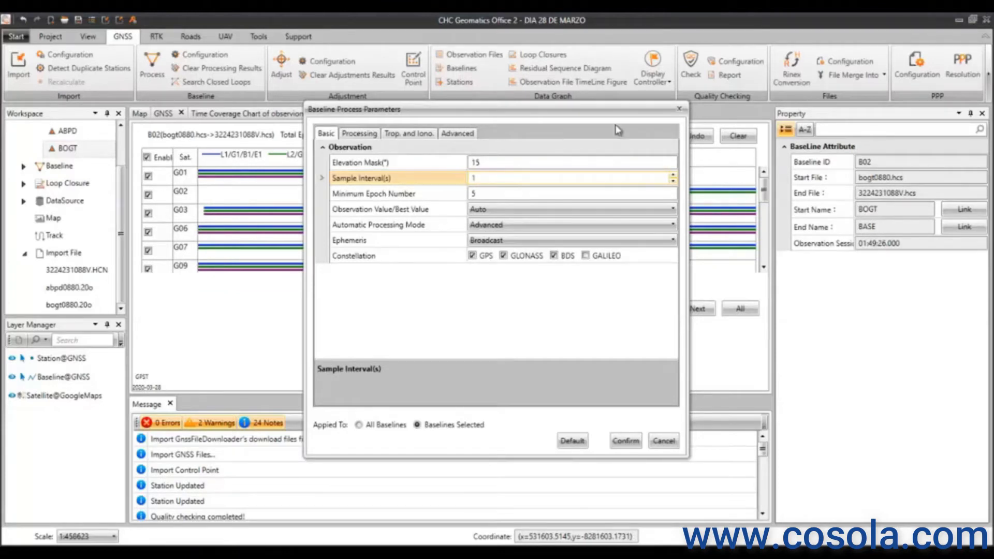
left_click(459, 194)
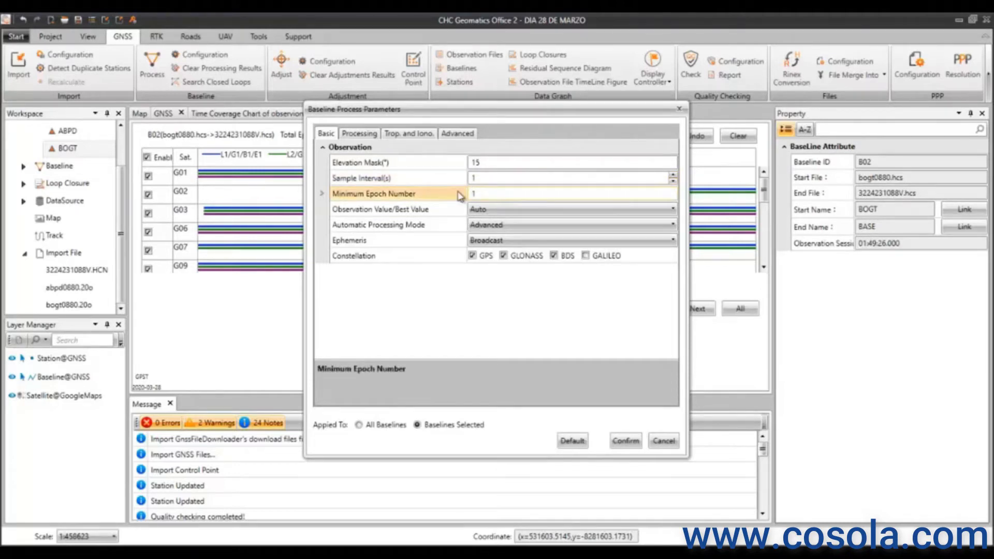
- Set the observation value for processing baseline B02 to Lc
left_click(522, 209)
left_click(525, 212)
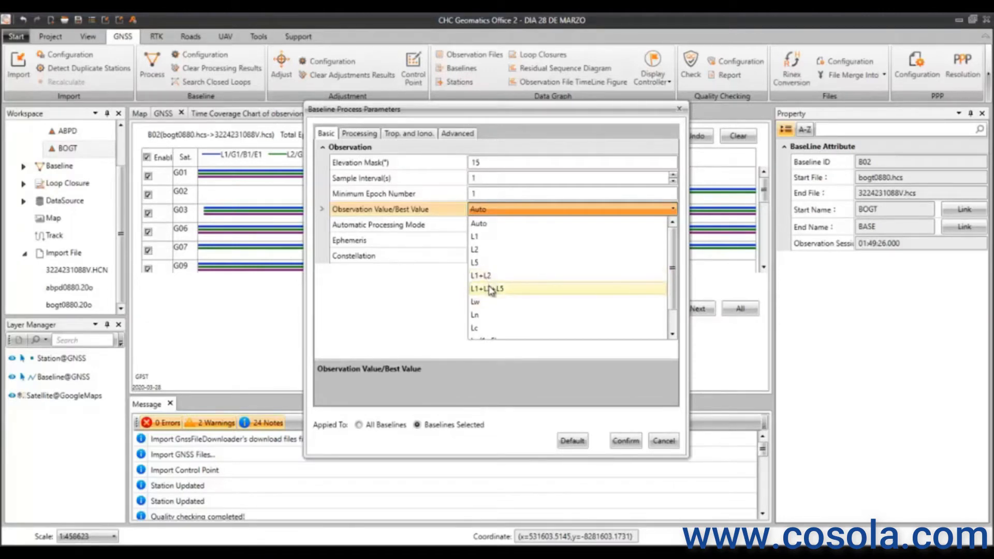
left_click(493, 330)
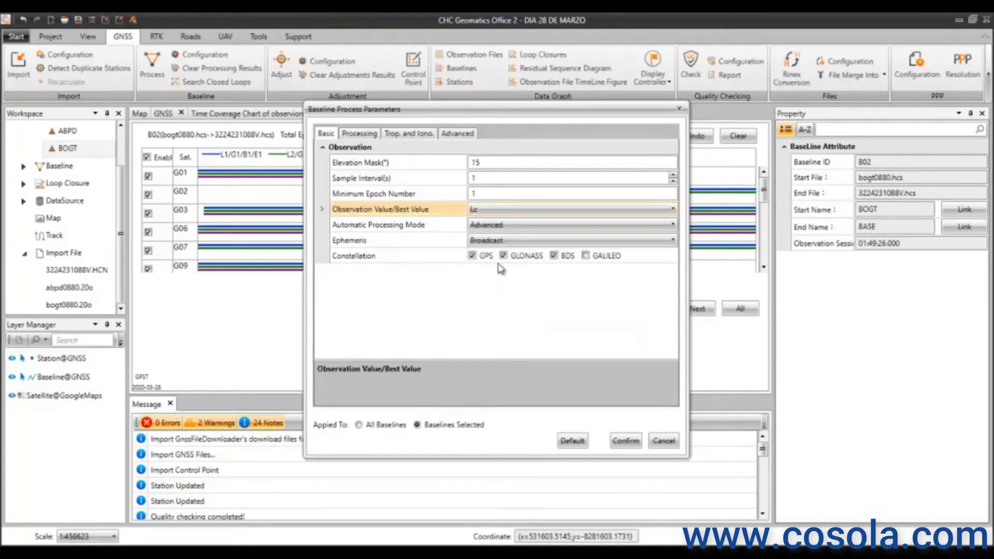
- Use the Precise ephemeris for baseline B02 and exclude the BDS constellation
left_click(511, 228)
left_click(516, 240)
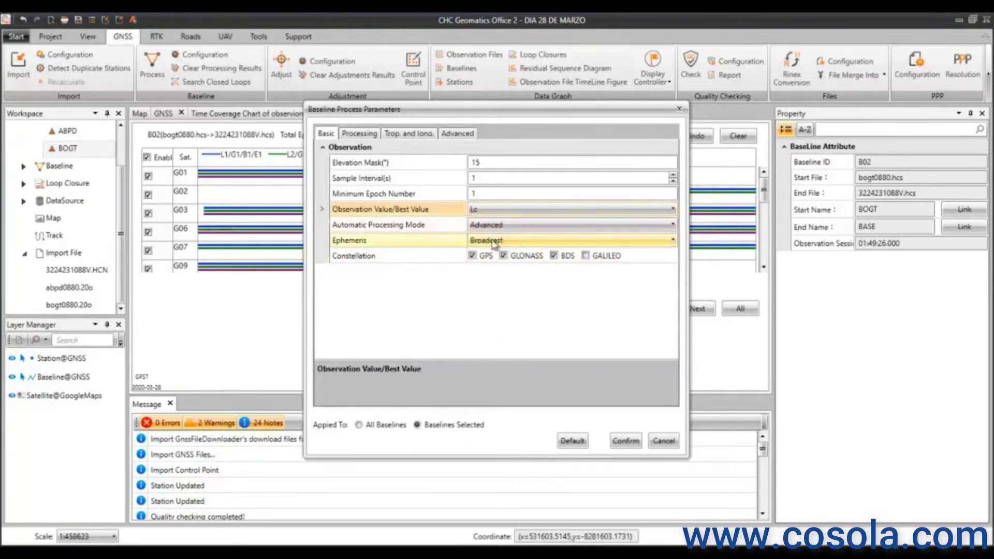
left_click(494, 242)
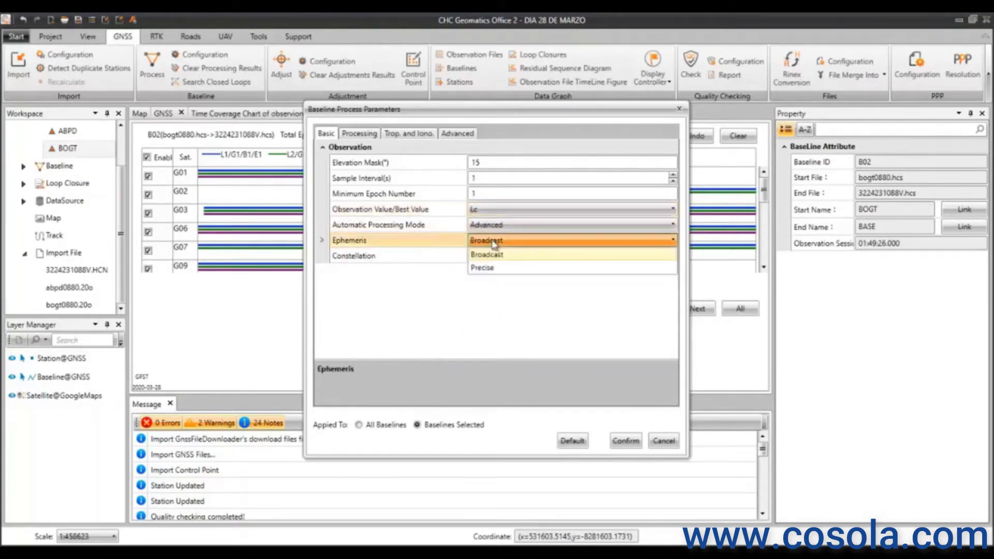
left_click(493, 270)
left_click(555, 261)
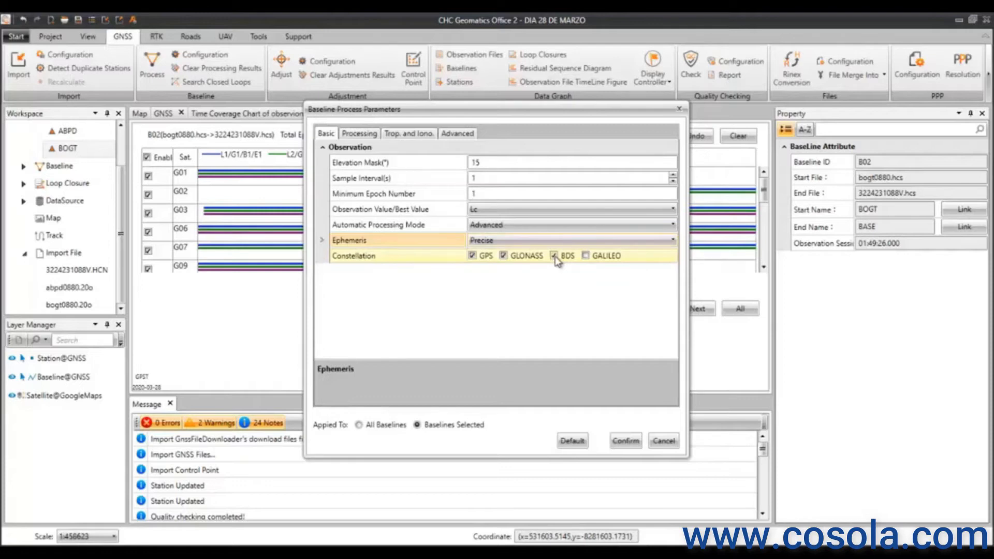
left_click(554, 257)
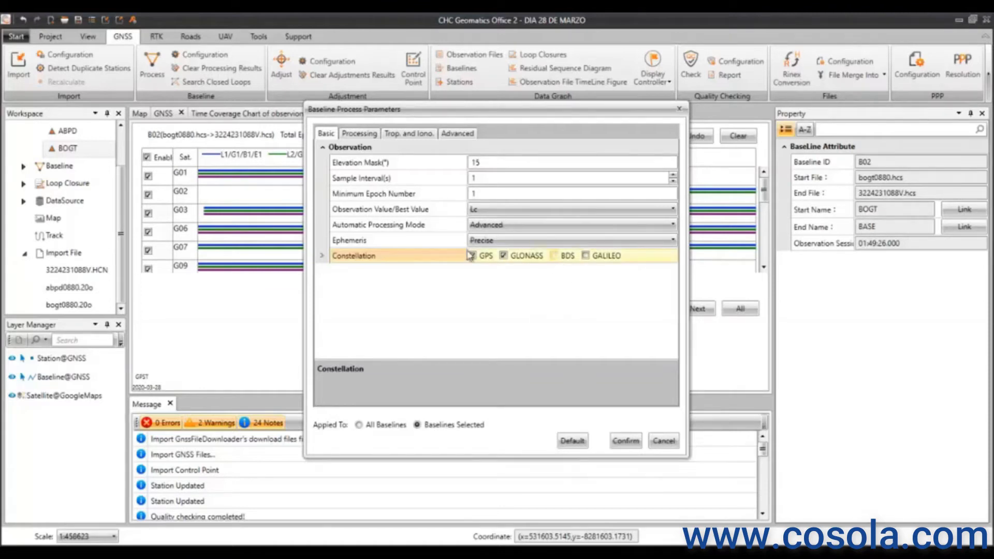
- Set baseline B02's processing mode to Static, leaving the static minimum observation time at 10 minutes
left_click(369, 136)
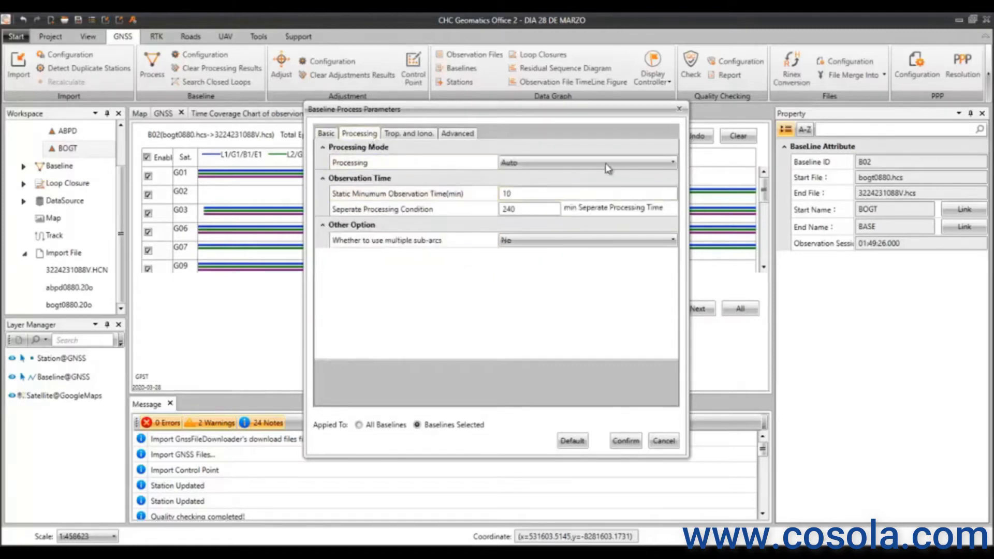
left_click(588, 162)
left_click(565, 165)
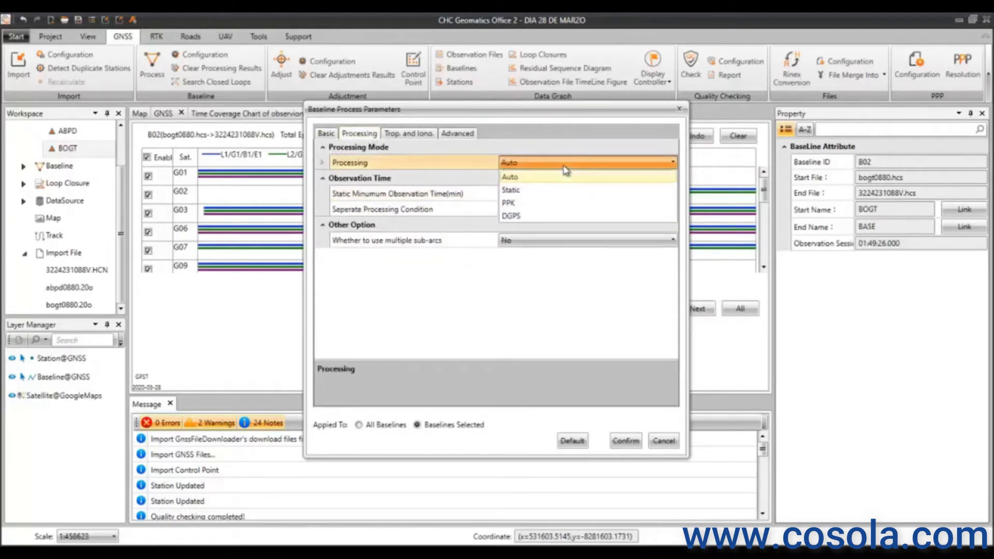
left_click(524, 194)
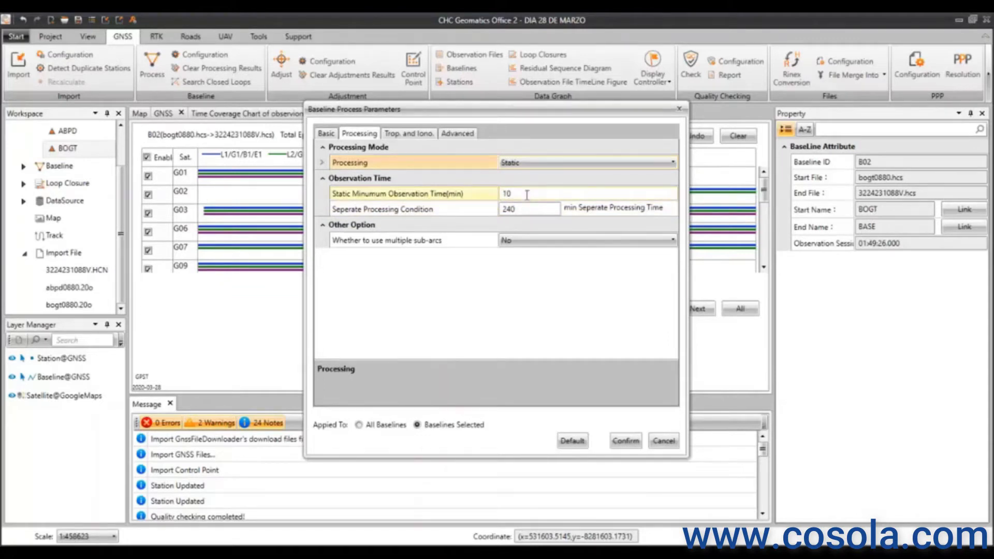
left_click_drag(520, 194, 500, 195)
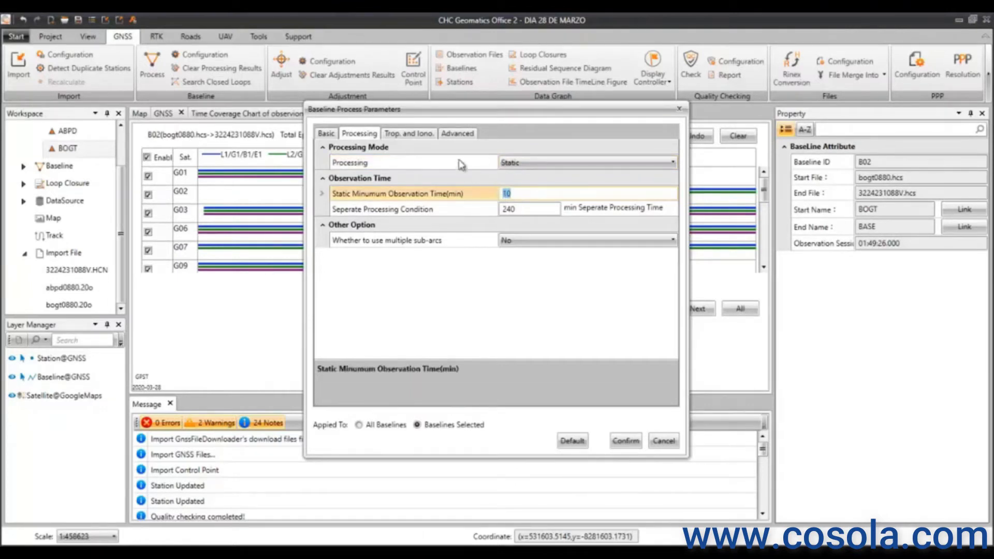
- Review the atmospheric correction models, meteorological data and quality control thresholds, and recheck the processing mode and basic observation parameters
left_click(407, 135)
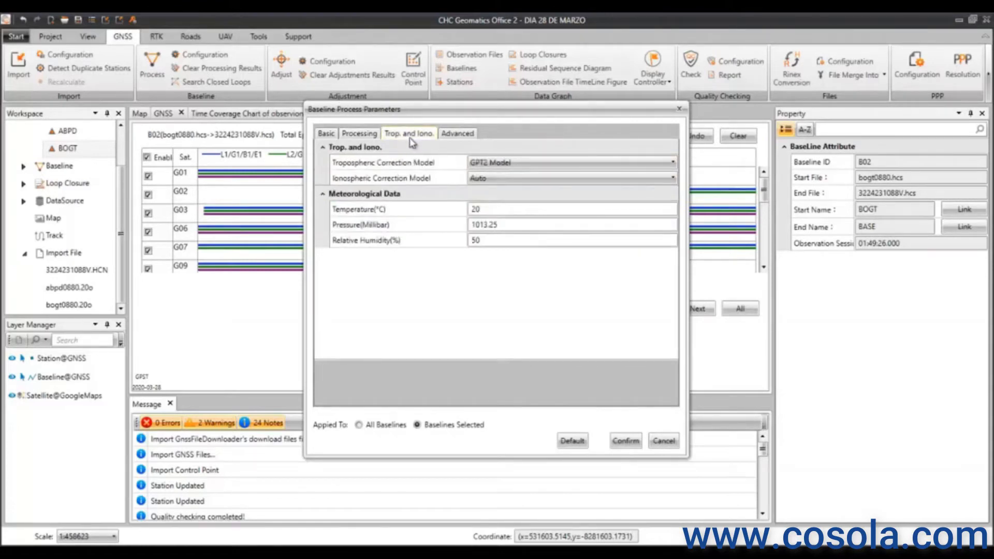
left_click(490, 208)
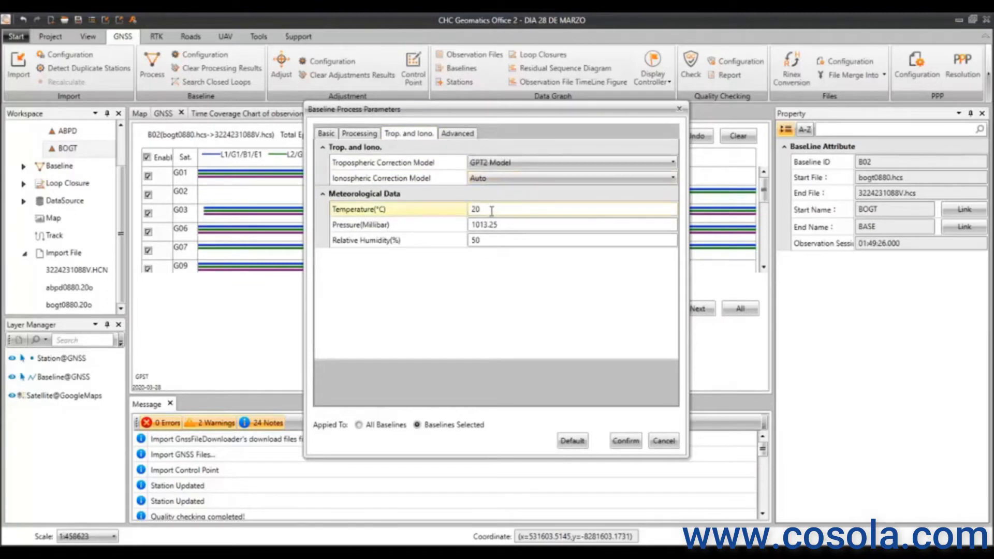
left_click_drag(489, 210, 461, 209)
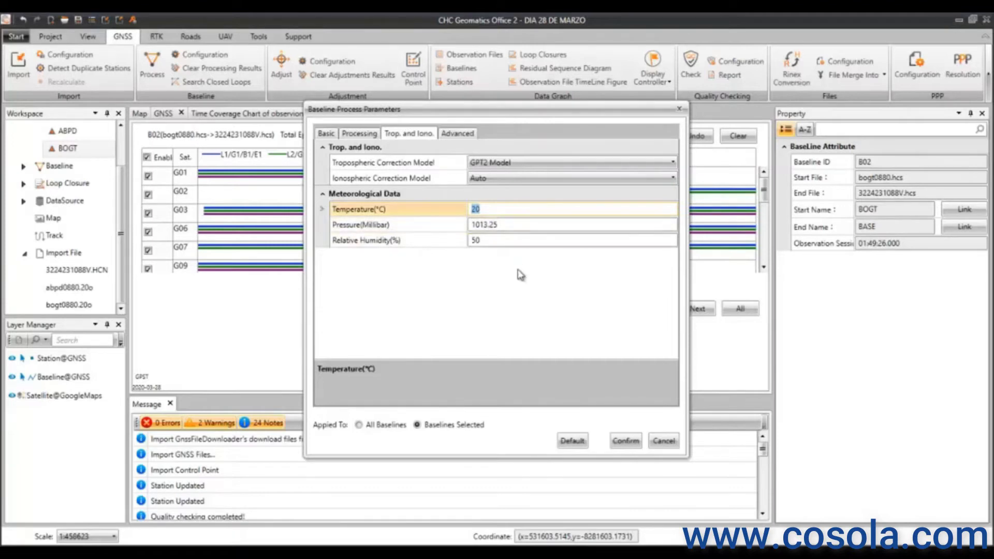
left_click(456, 136)
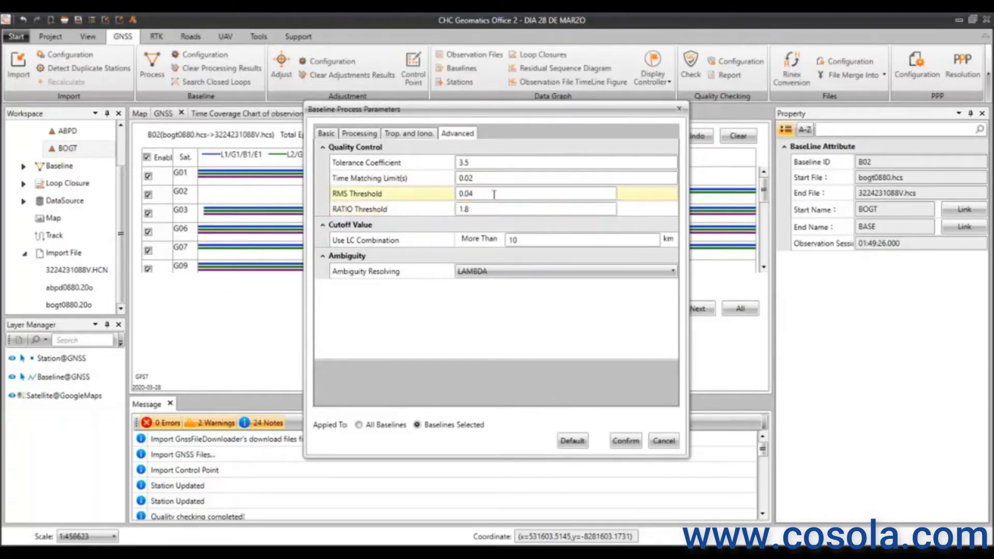
left_click(409, 134)
left_click(359, 134)
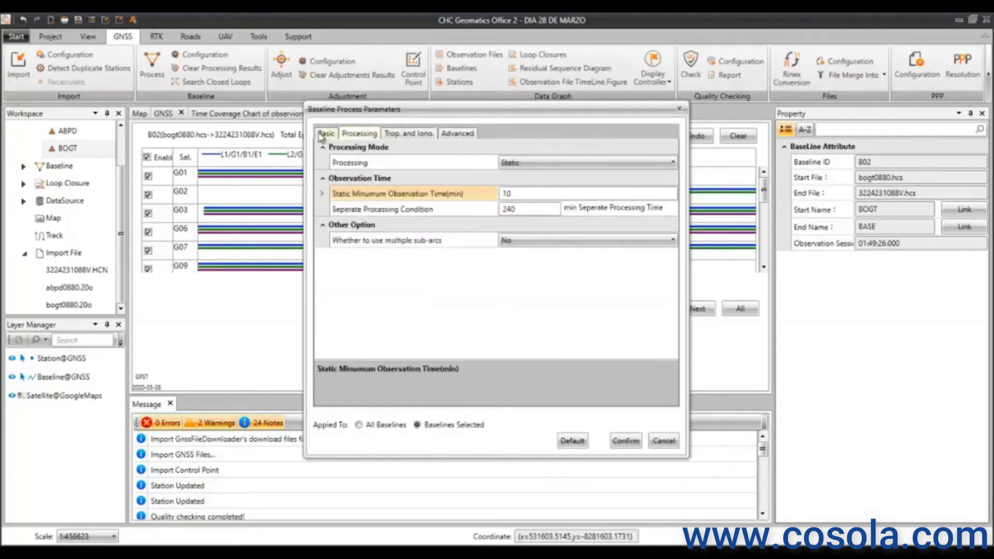
left_click(325, 134)
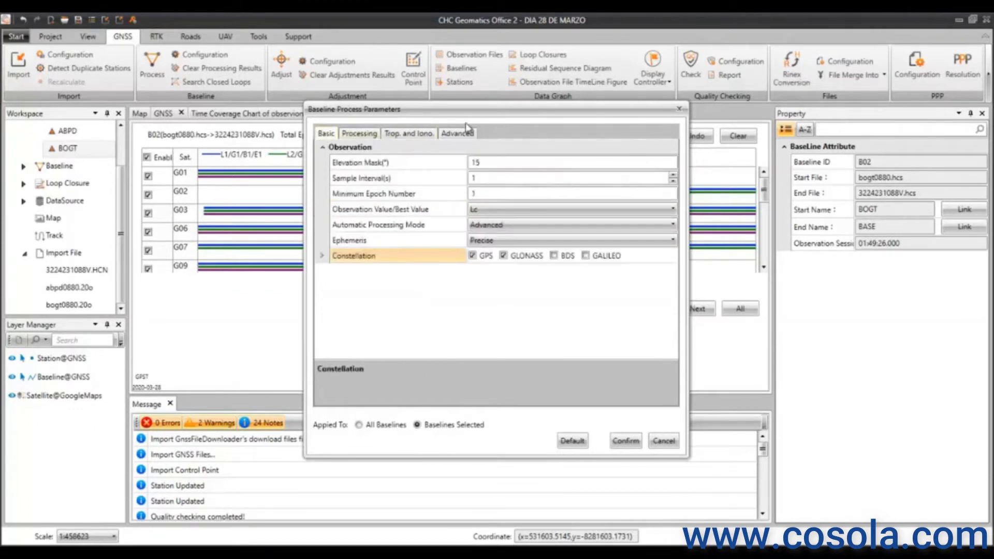
- Process baseline B02 with the confirmed parameters and return to the baselines list
left_click(622, 444)
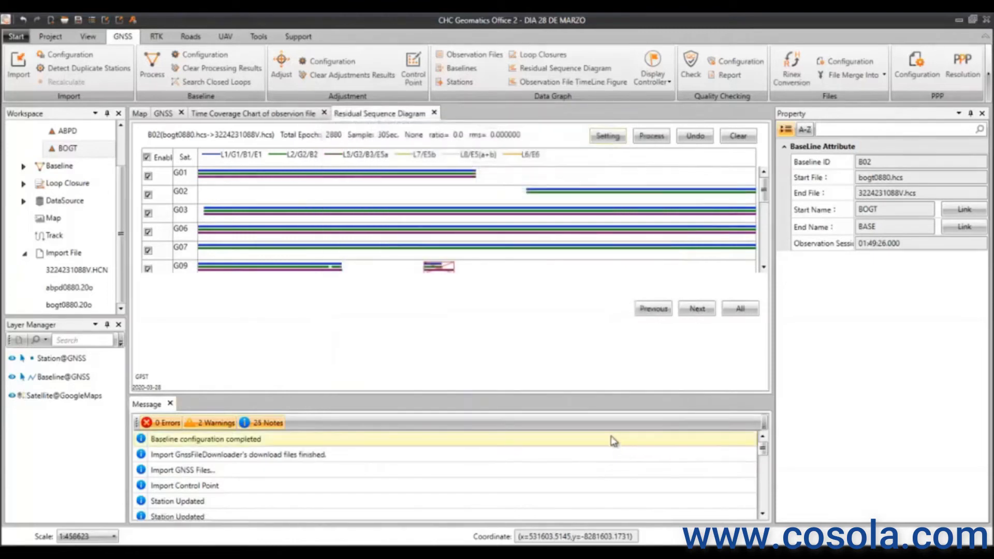
left_click(650, 139)
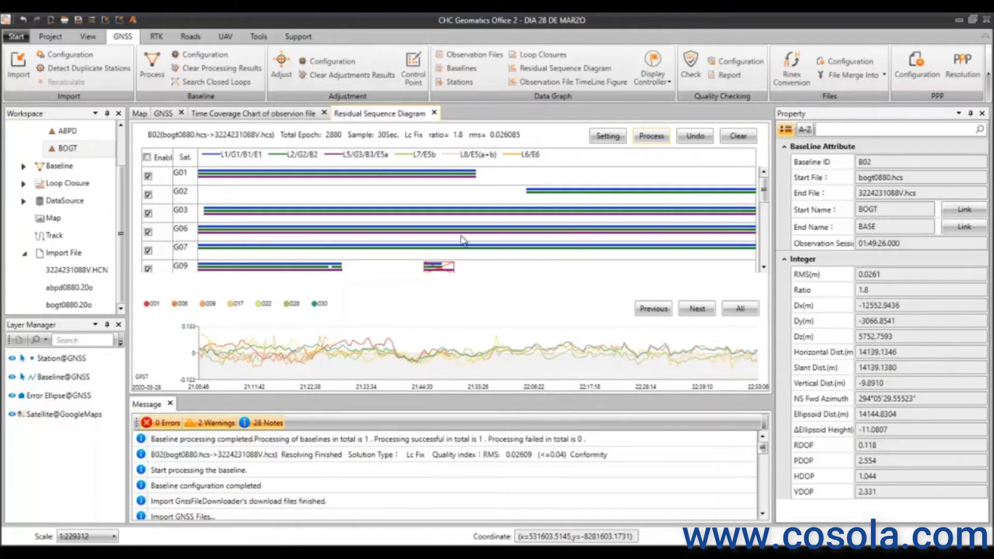
left_click(163, 115)
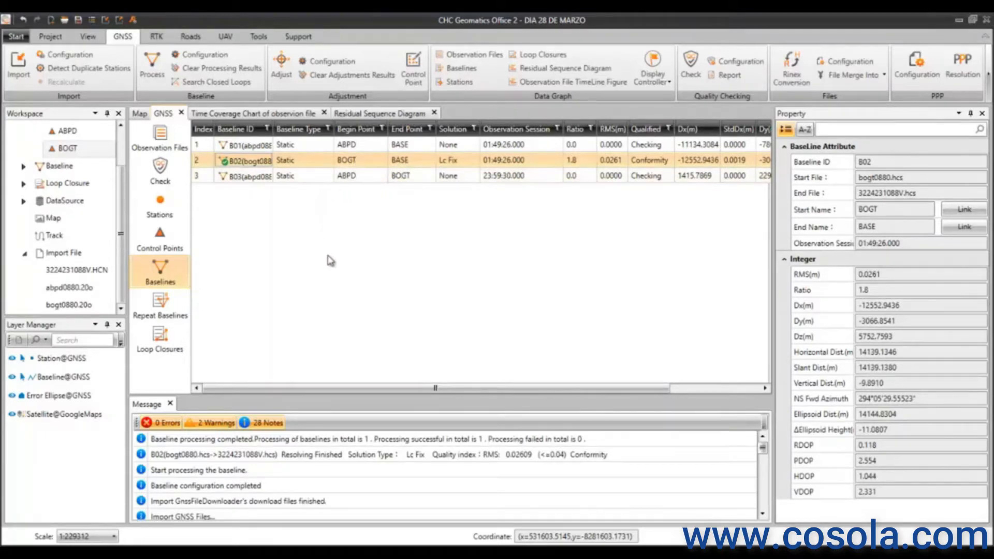
- In the processing parameters for all baselines, set the sample interval to 1 s and the minimum epoch number to 1
left_click(205, 58)
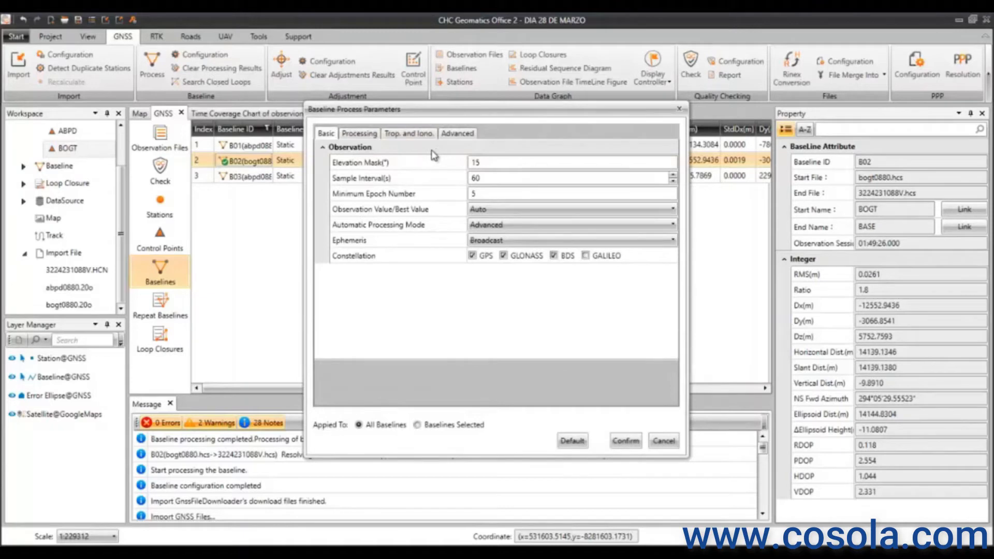
left_click(486, 164)
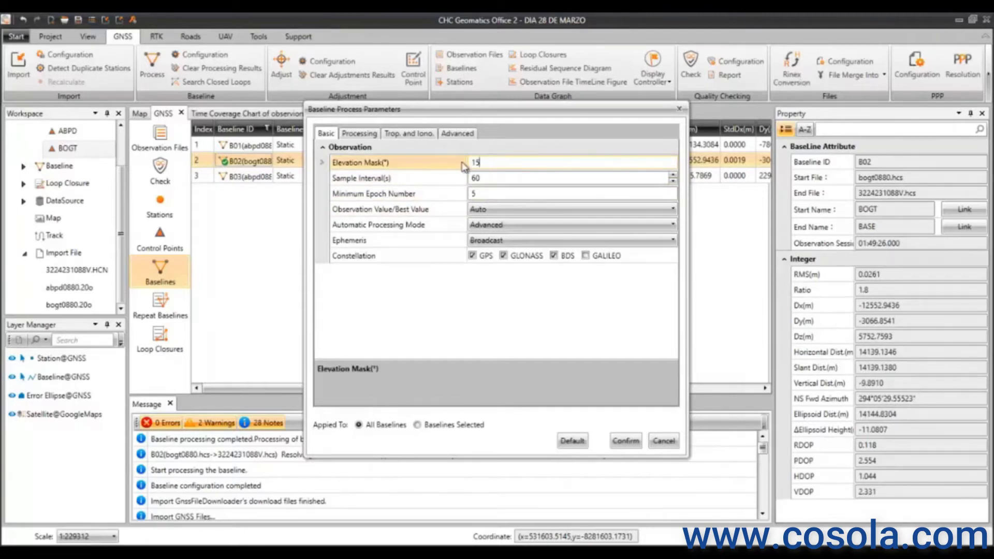
left_click(502, 177)
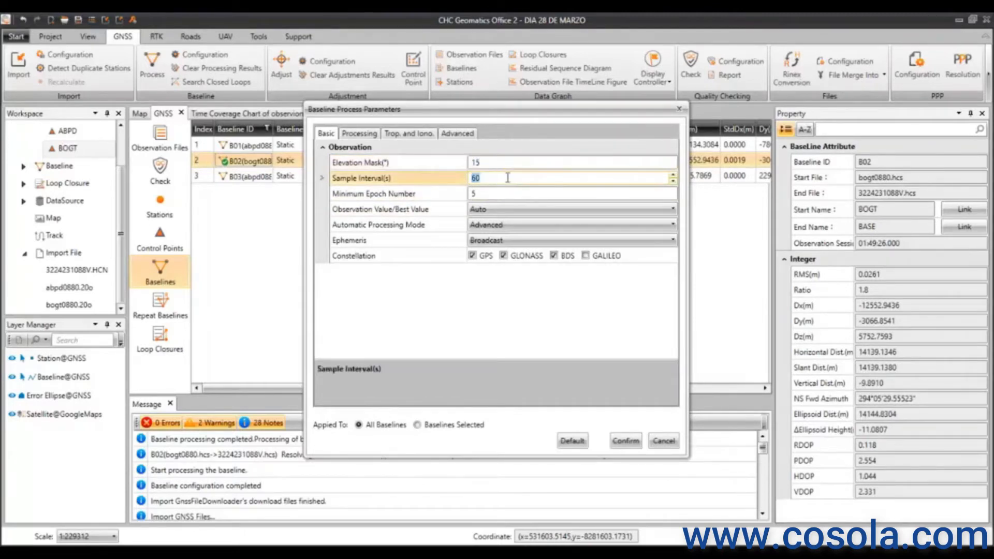
left_click(435, 177)
left_click(507, 194)
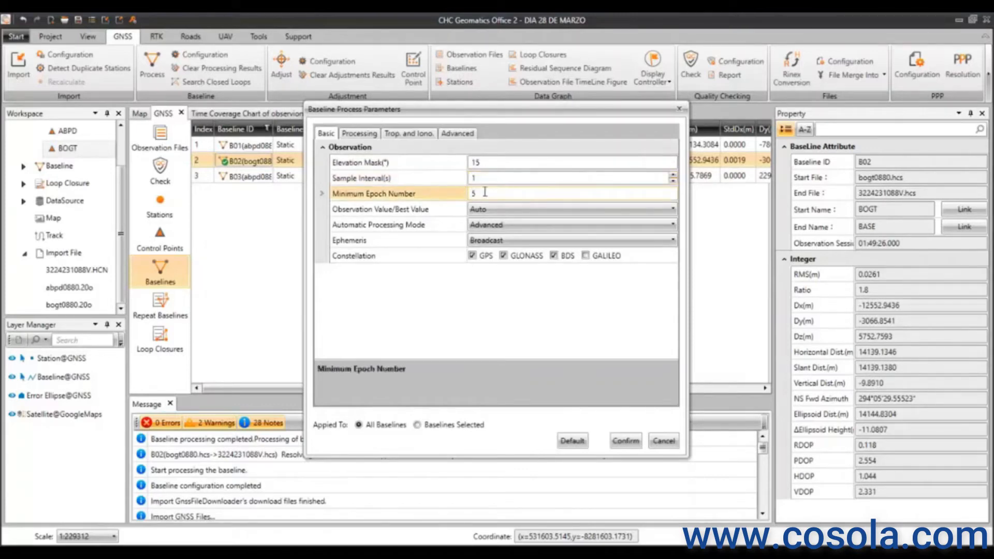
- Set the observation value to Lc and the ephemeris to Precise, and exclude the BDS constellation
left_click(559, 210)
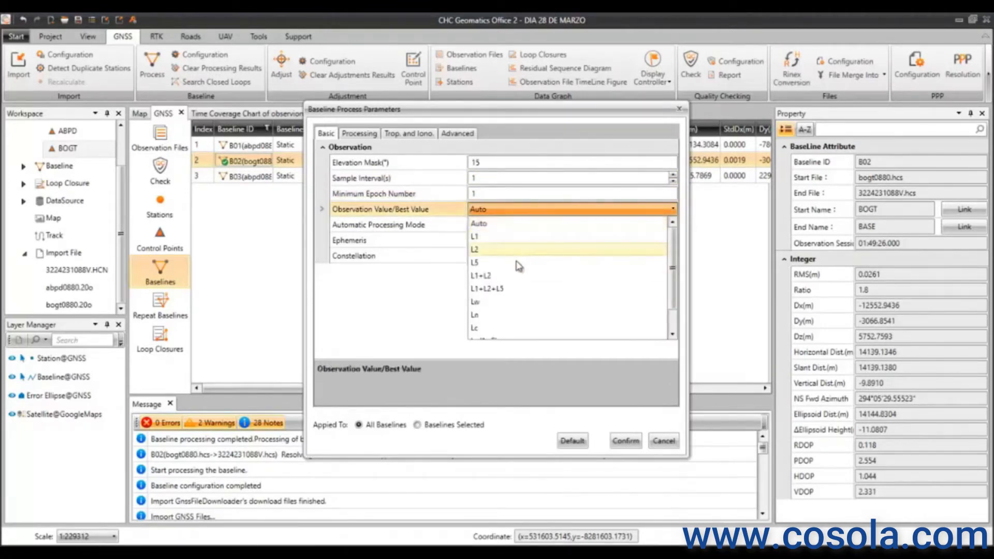
left_click(492, 329)
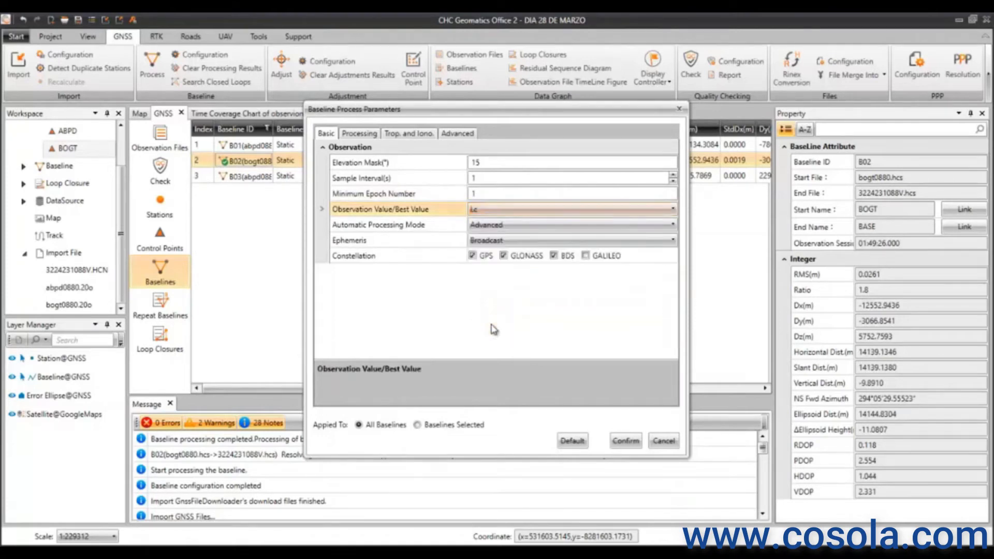
left_click(518, 244)
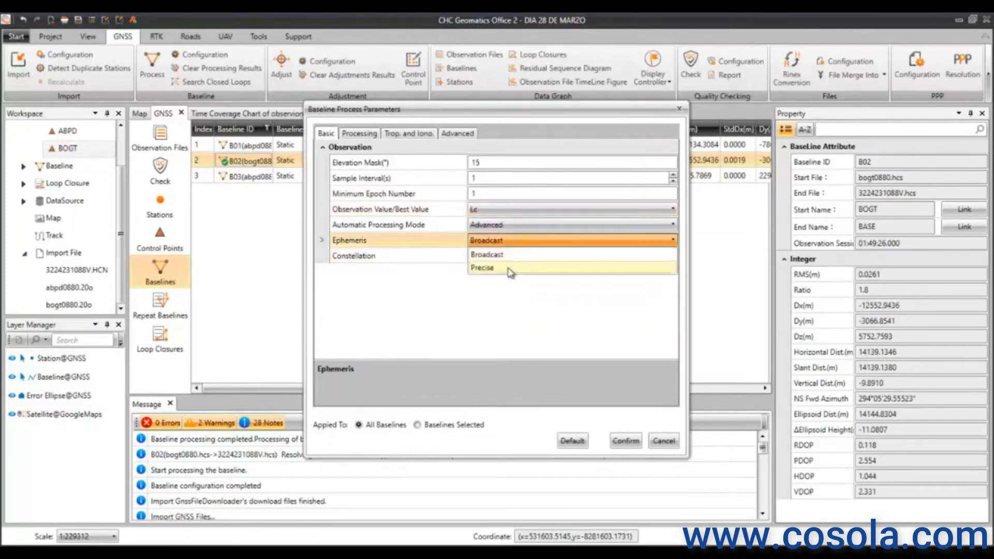
left_click(510, 268)
left_click(557, 257)
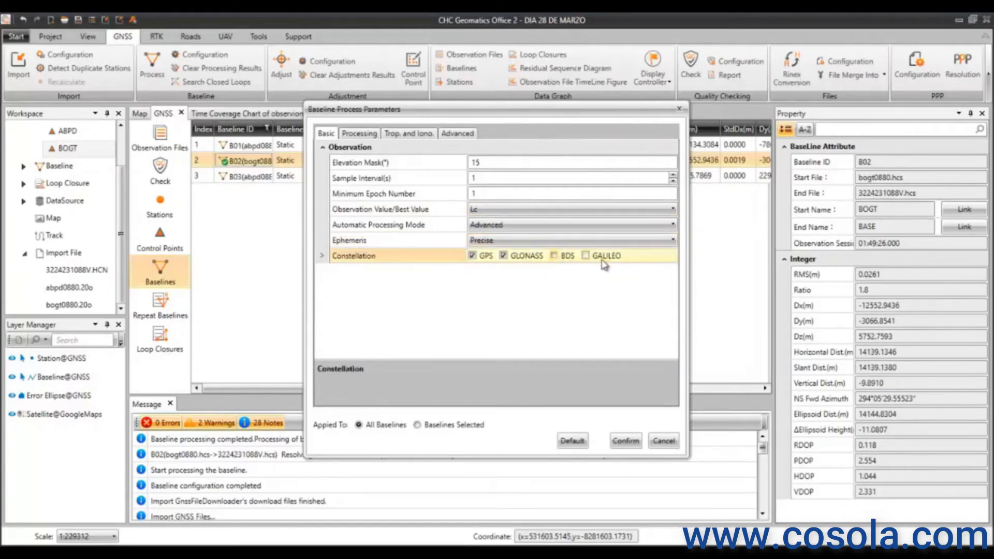
- Set the processing mode to Static, check the atmospheric and quality control settings, and confirm the parameters for all baselines
left_click(359, 133)
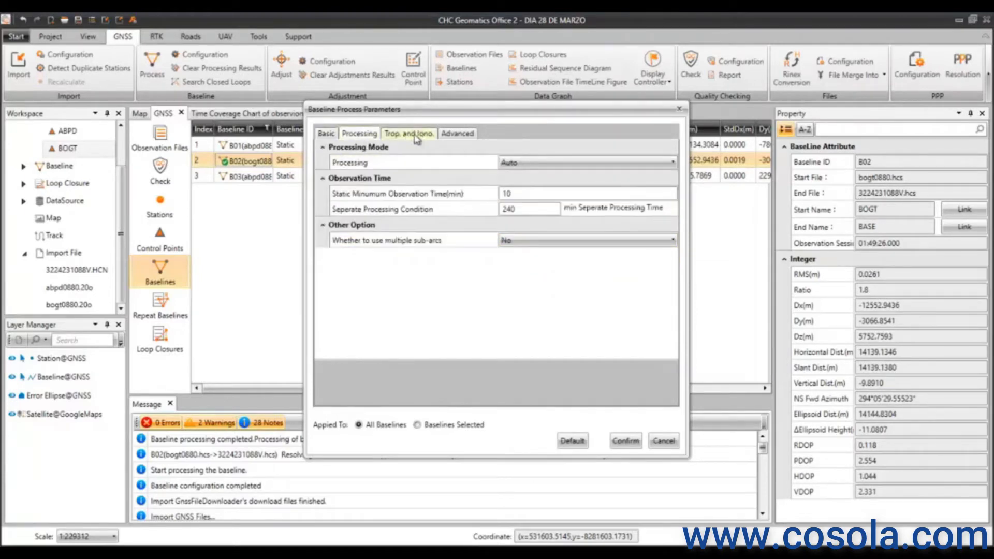
left_click(533, 163)
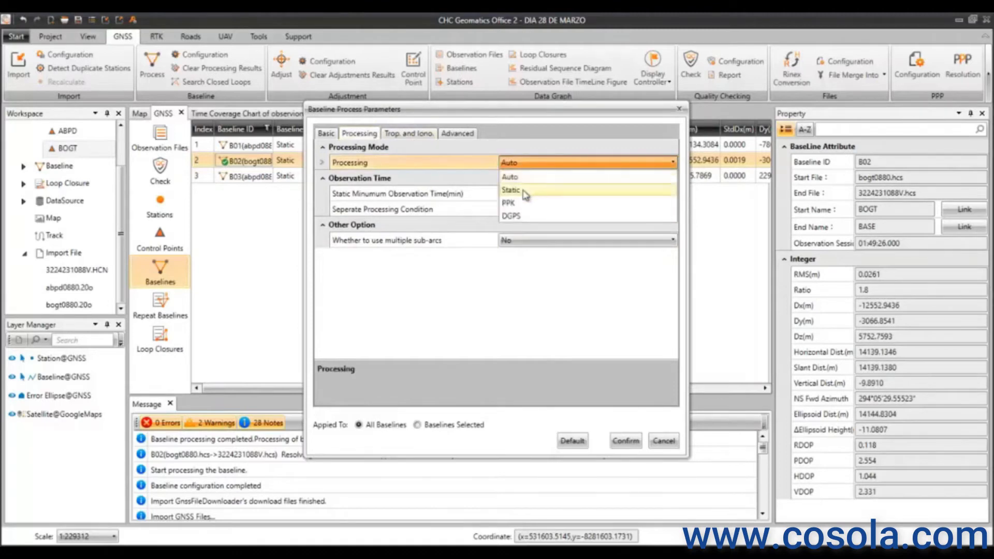
left_click(524, 191)
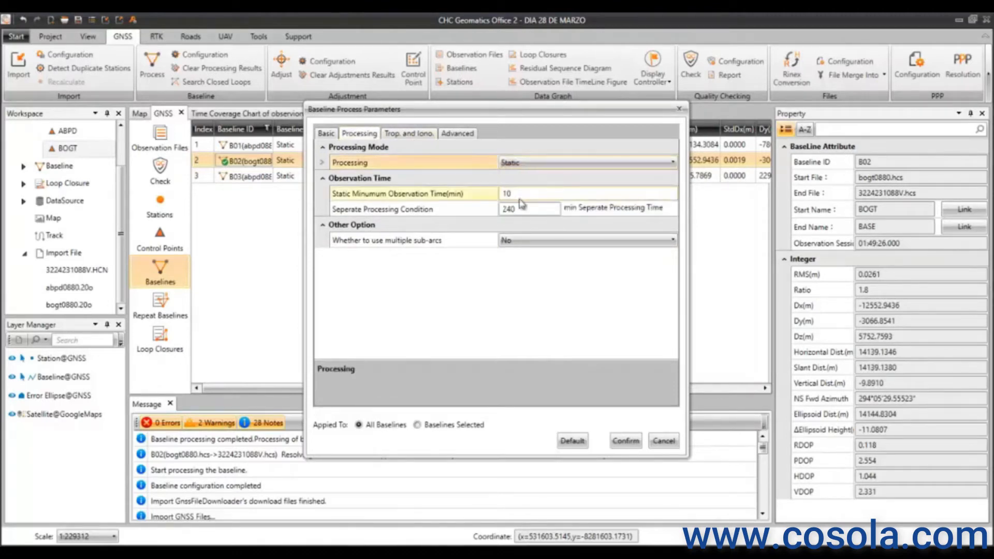
left_click(409, 134)
left_click(458, 133)
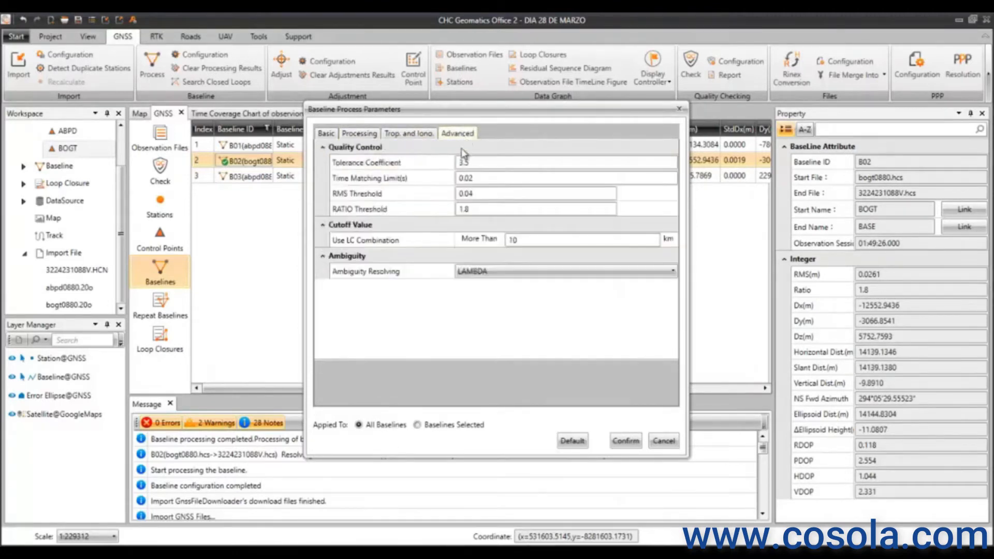
left_click(638, 440)
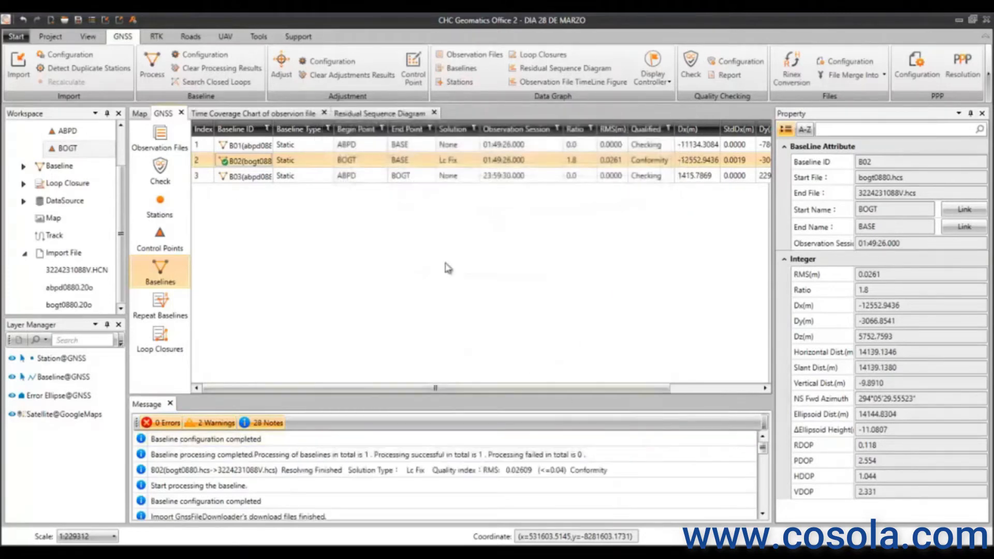
- Examine the baseline network on the satellite map, including the locations of stations ABPD, BOGT and BASE
left_click(141, 117)
scroll(347, 196, "down", 1)
left_click(401, 206)
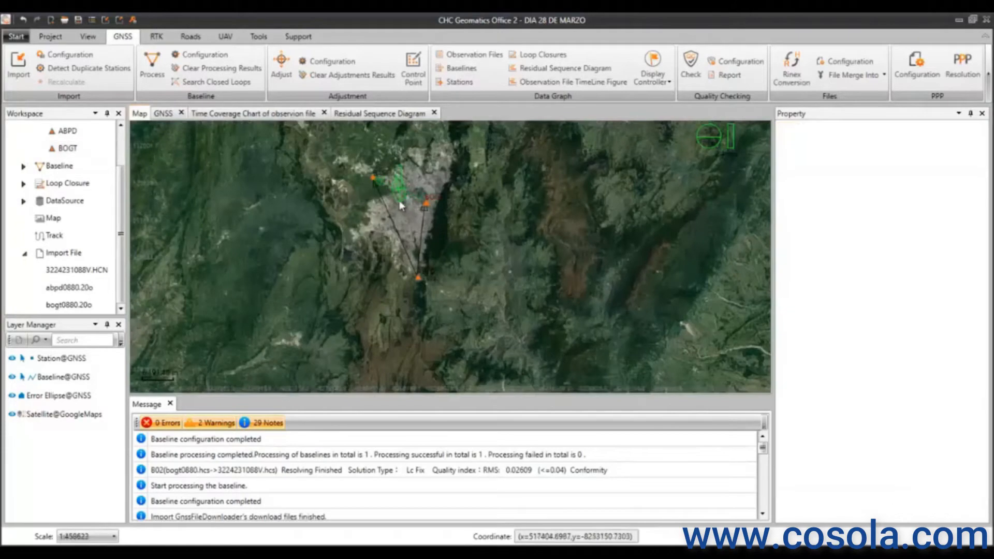
scroll(398, 196, "up", 2)
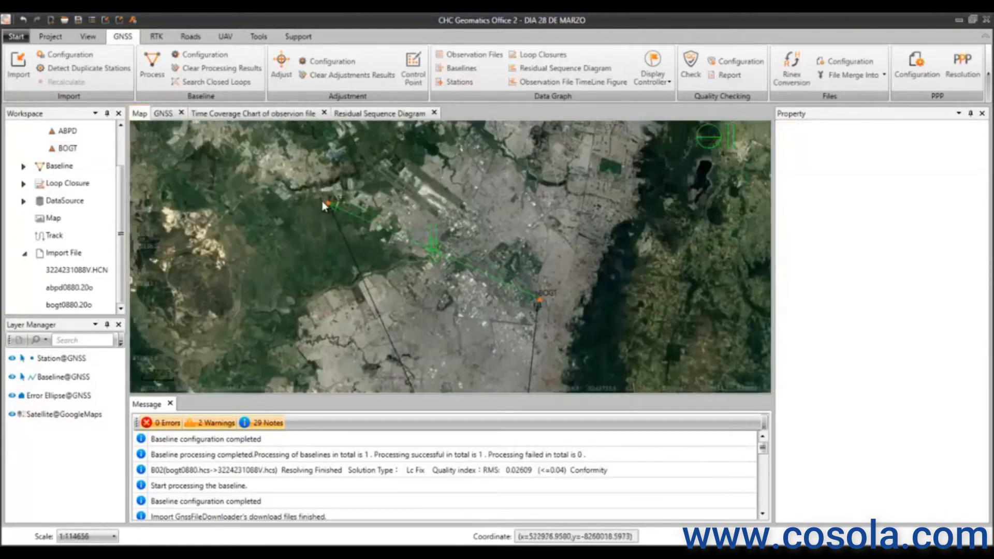
left_click_drag(529, 323, 485, 291)
left_click(87, 37)
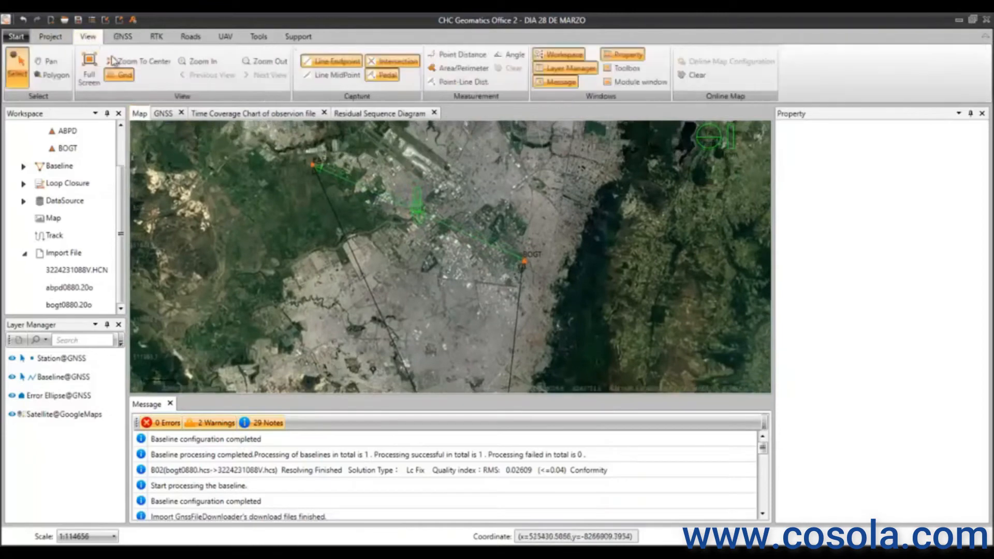
scroll(438, 241, "down", 2)
scroll(428, 266, "up", 4)
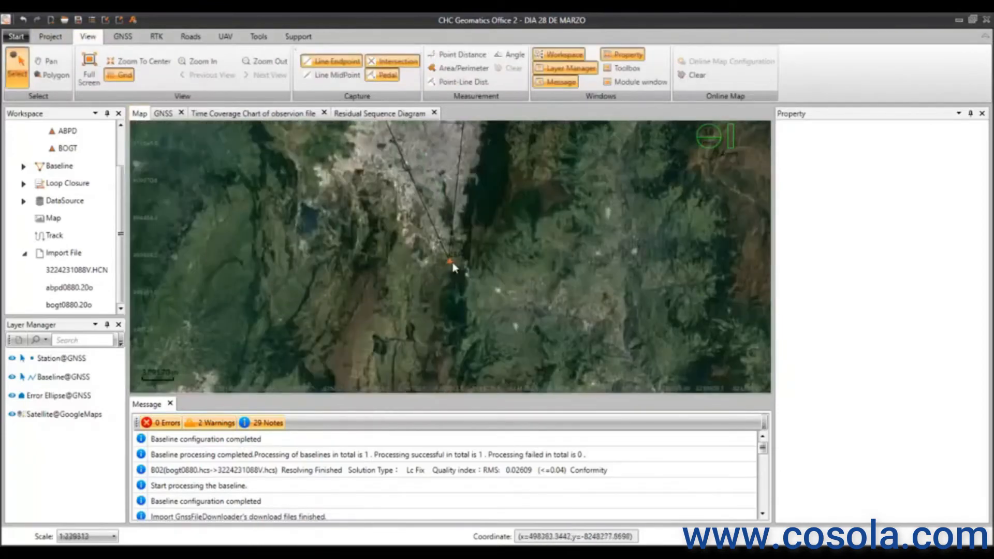
scroll(437, 236, "up", 2)
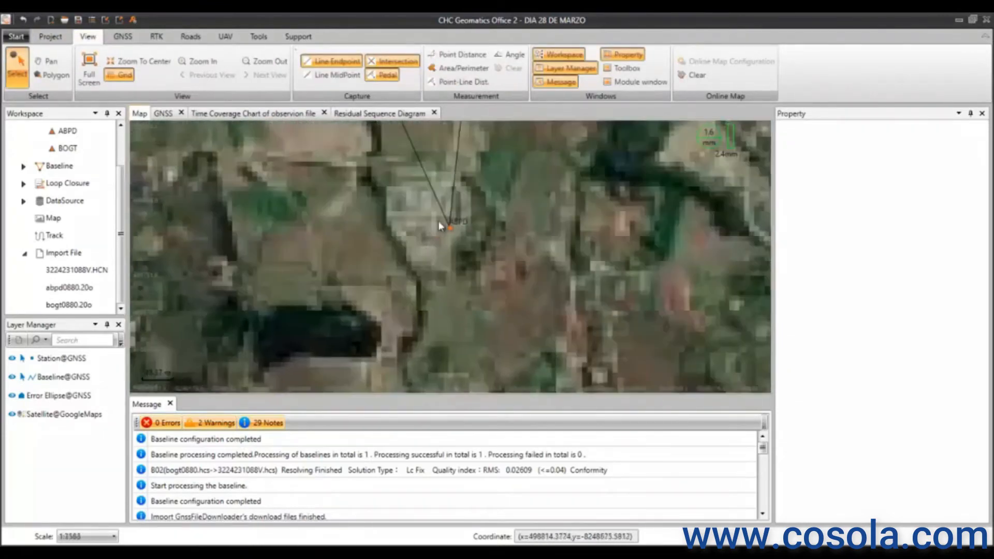
scroll(415, 194, "down", 5)
scroll(441, 315, "up", 2)
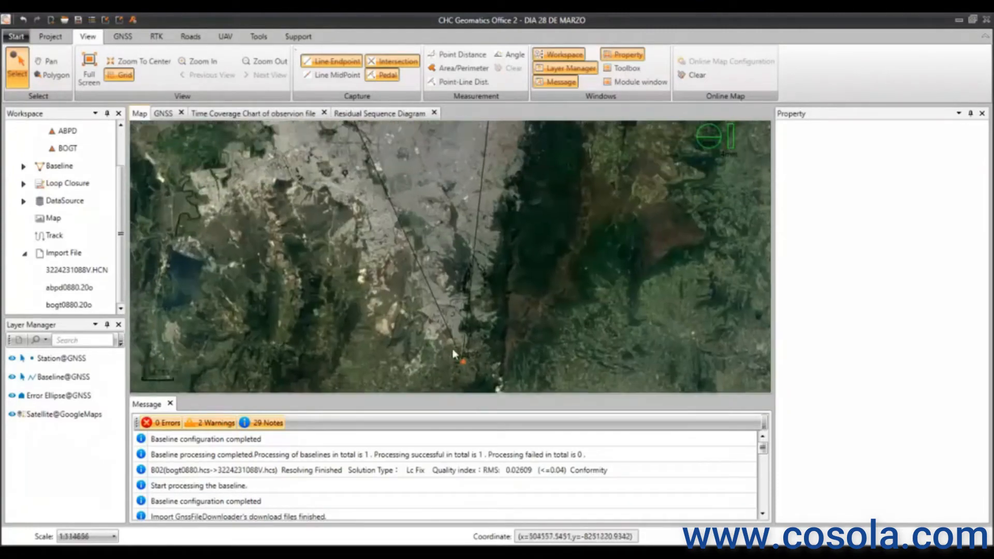
scroll(404, 199, "down", 3)
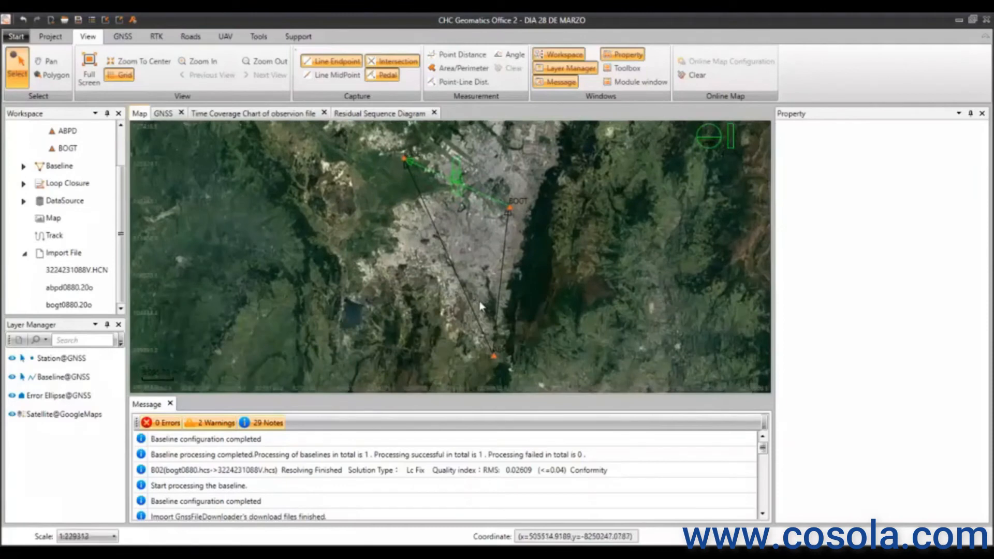
left_click_drag(481, 305, 455, 289)
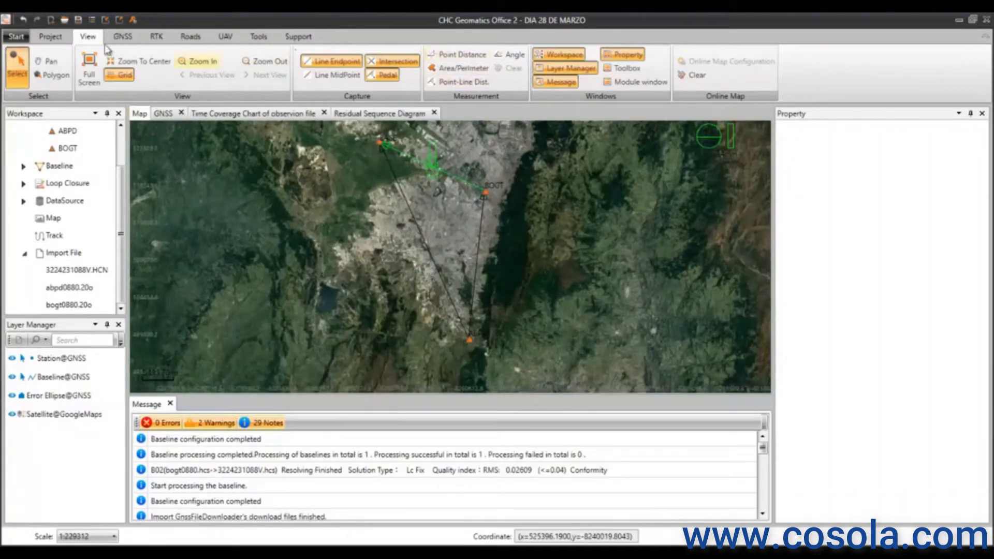
- Measure the point-to-point distance from station ABPD to station BASE on the map
left_click(462, 55)
scroll(471, 345, "up", 2)
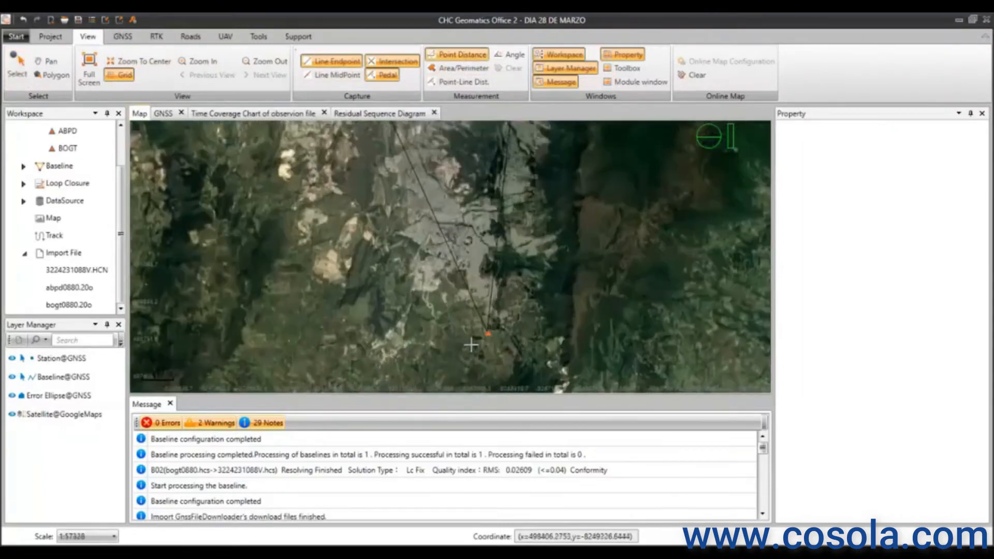
scroll(471, 344, "up", 6)
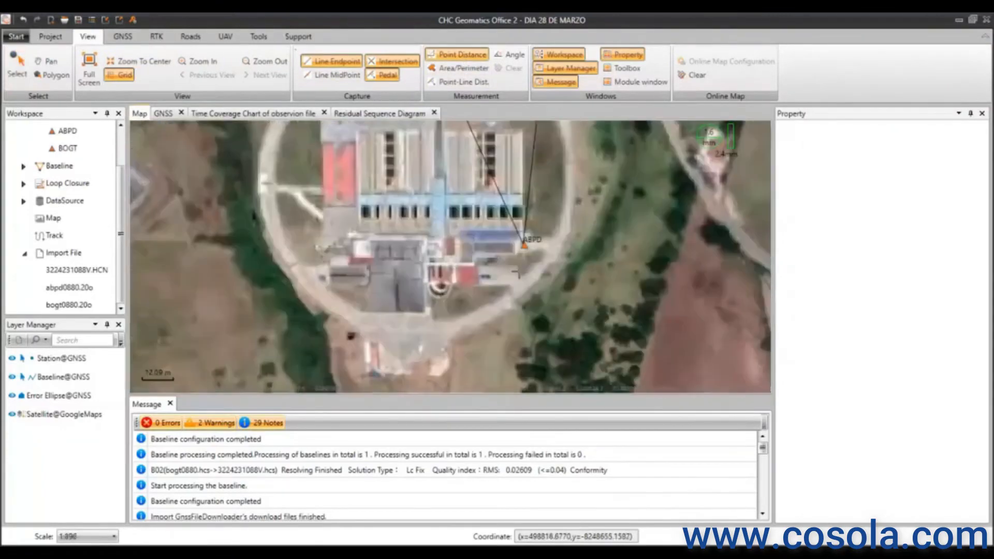
left_click(523, 244)
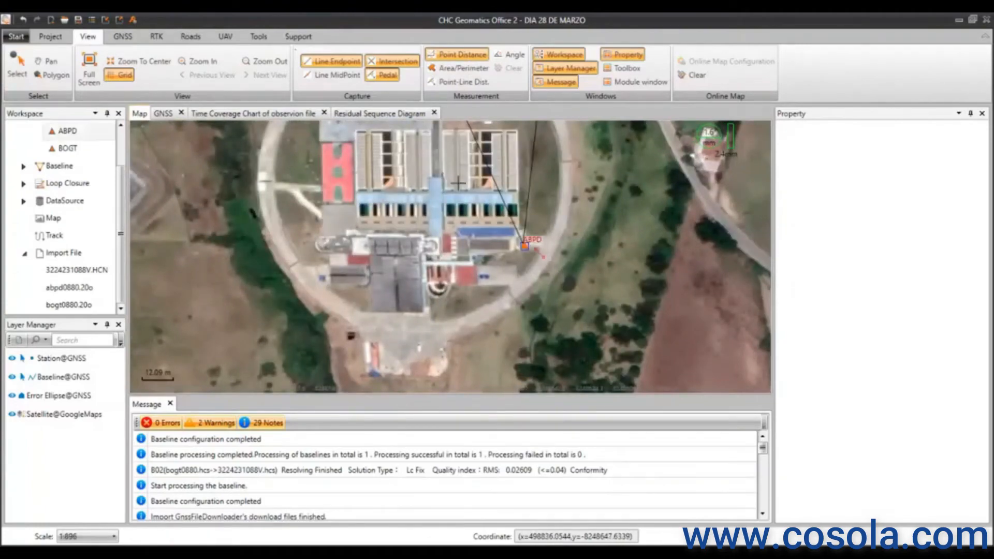
scroll(386, 124, "down", 7)
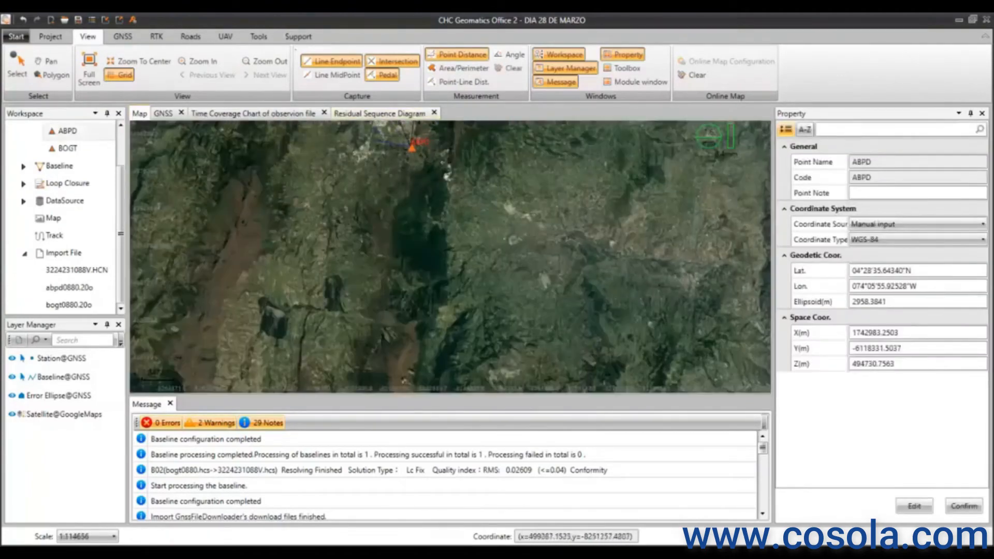
left_click_drag(358, 158, 416, 345)
left_click_drag(384, 174, 416, 348)
left_click_drag(350, 196, 374, 299)
scroll(495, 280, "up", 8)
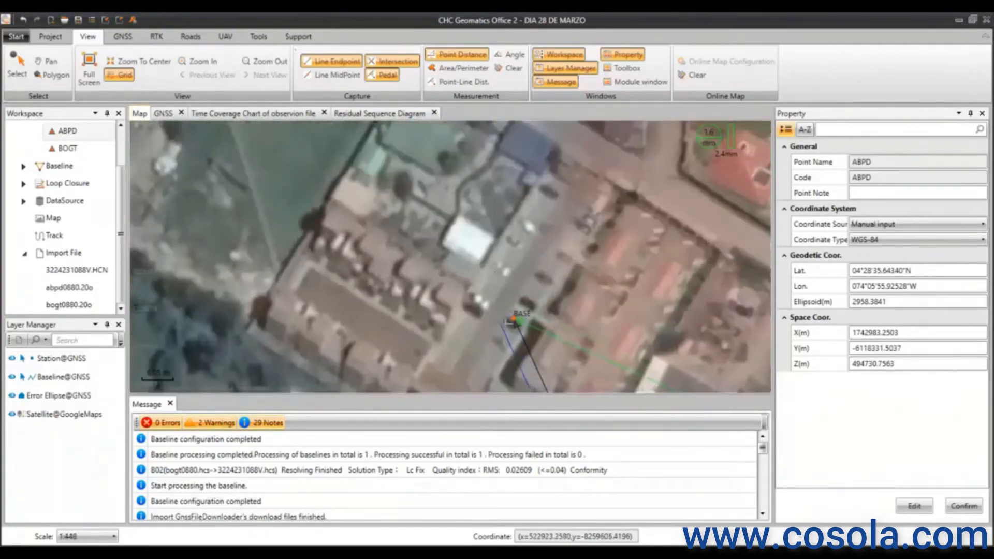
scroll(518, 317, "up", 2)
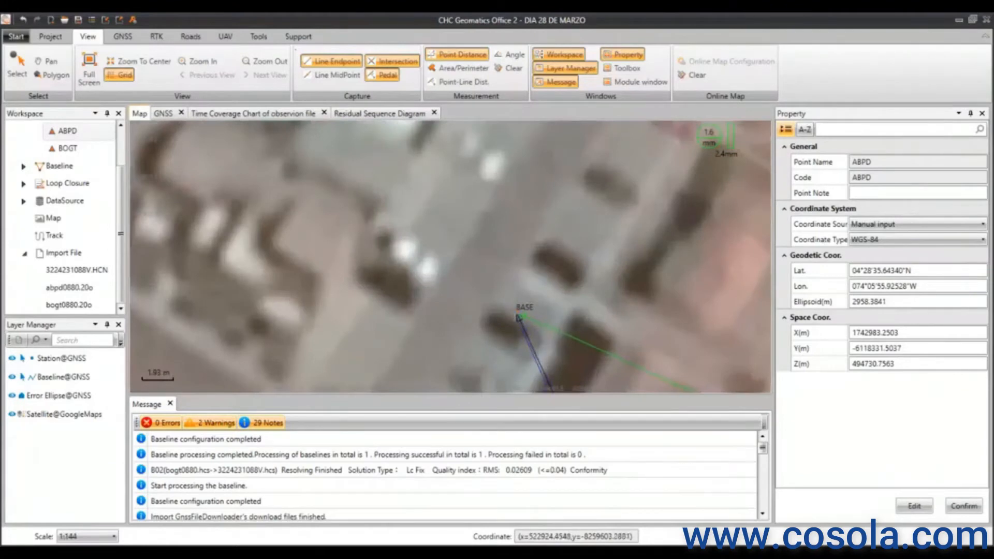
left_click(520, 316)
right_click(474, 314)
- Read the distance label midway along the measured ABPD–BASE line, and clear the station selection
scroll(469, 248, "down", 3)
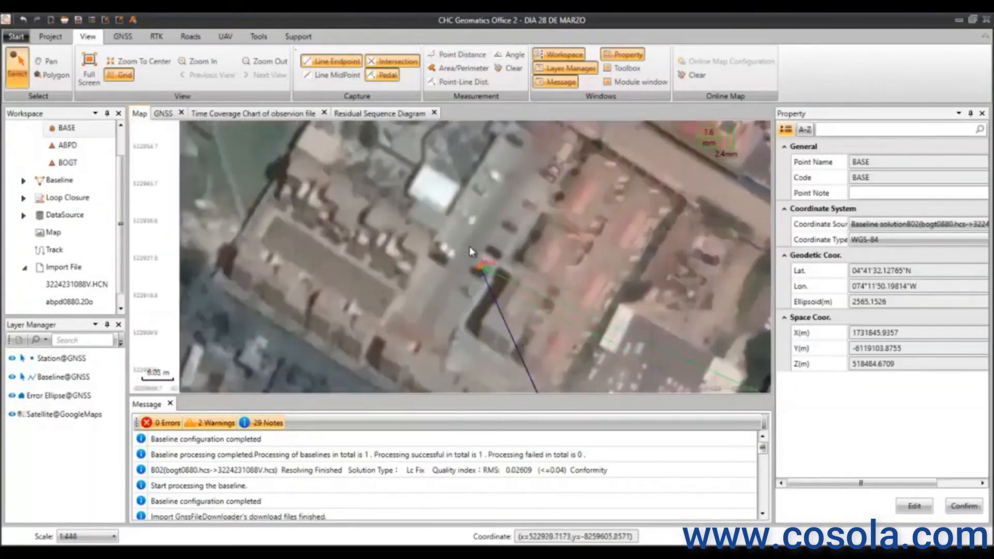
scroll(469, 249, "down", 8)
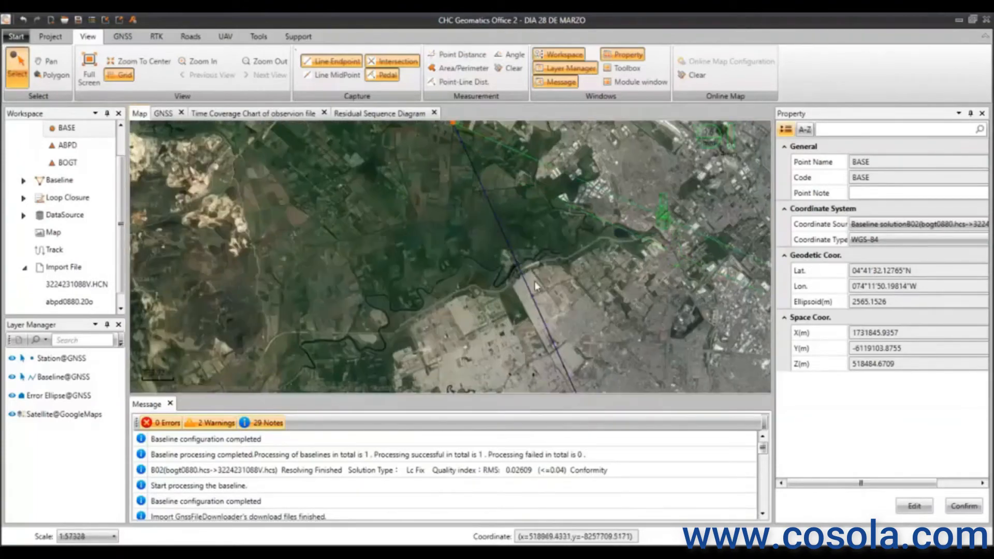
scroll(518, 249, "down", 2)
scroll(504, 223, "up", 4)
scroll(551, 215, "up", 6)
scroll(539, 256, "up", 6)
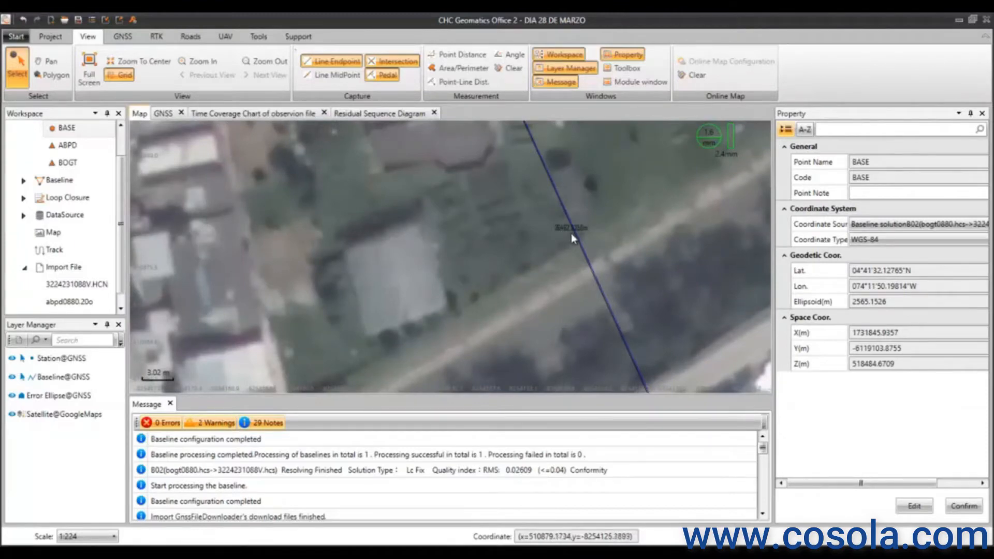
scroll(565, 235, "down", 5)
scroll(535, 241, "down", 5)
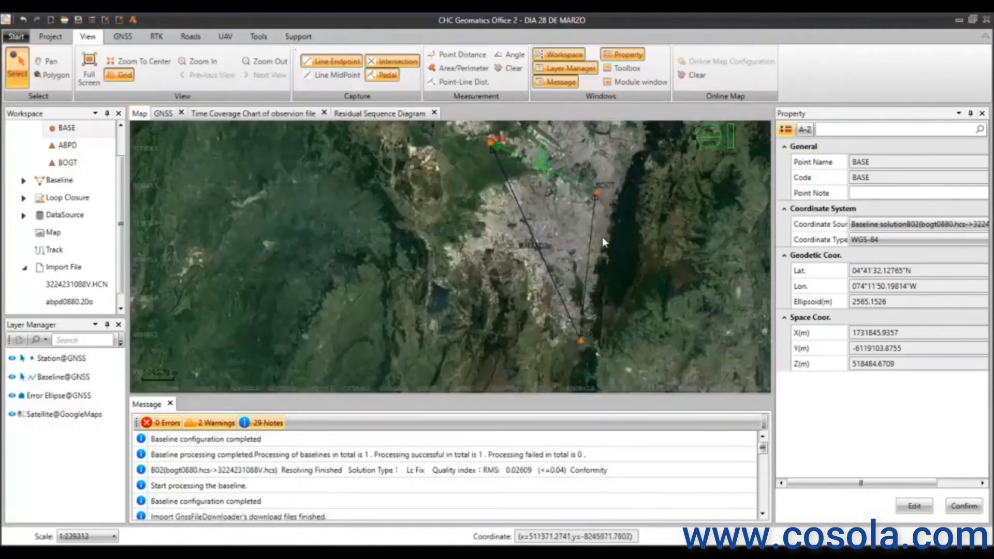
left_click(602, 238)
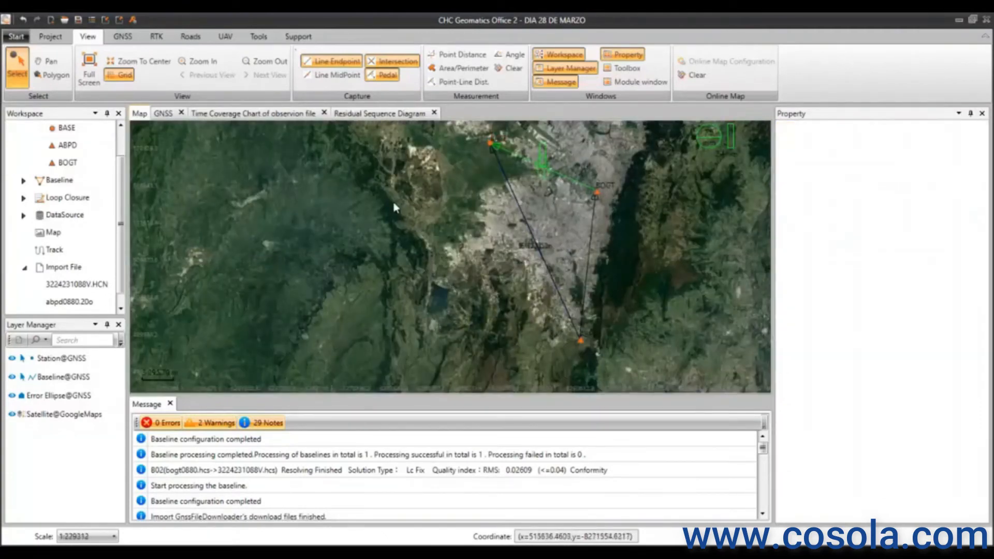
- Recheck the baseline processing parameters, keep Lc as the observation value, and confirm them for all baselines
left_click(163, 113)
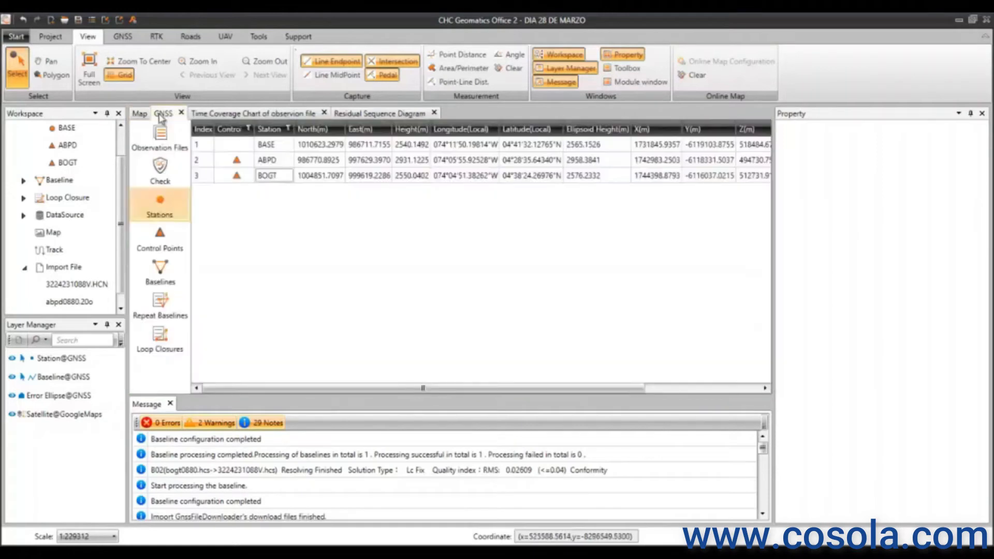
left_click(124, 38)
left_click(201, 55)
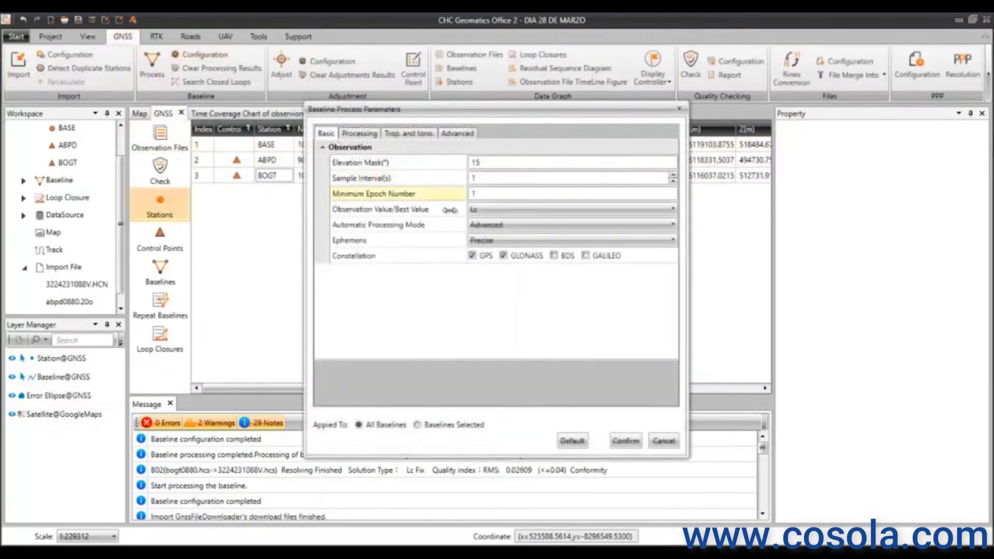
left_click(479, 210)
left_click(481, 209)
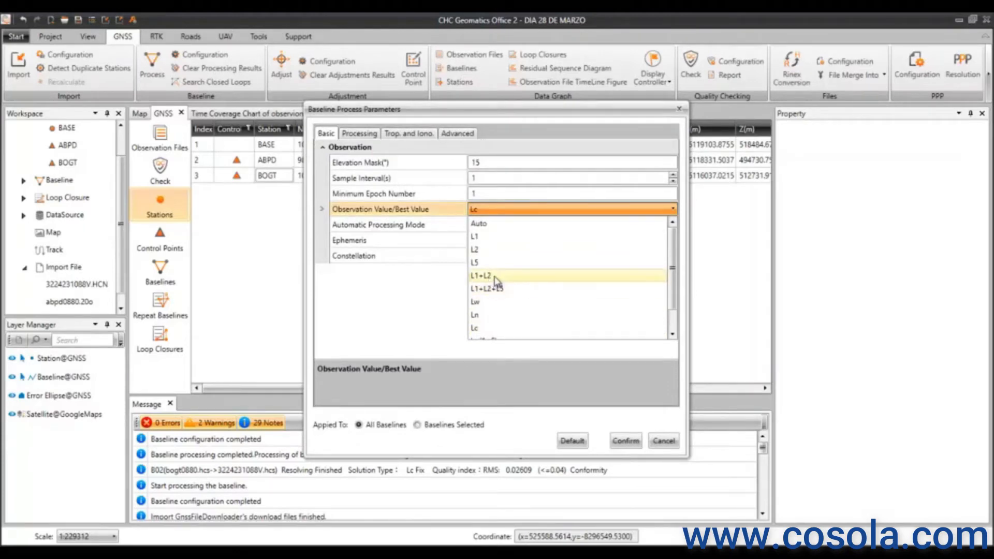
left_click(498, 327)
left_click(627, 441)
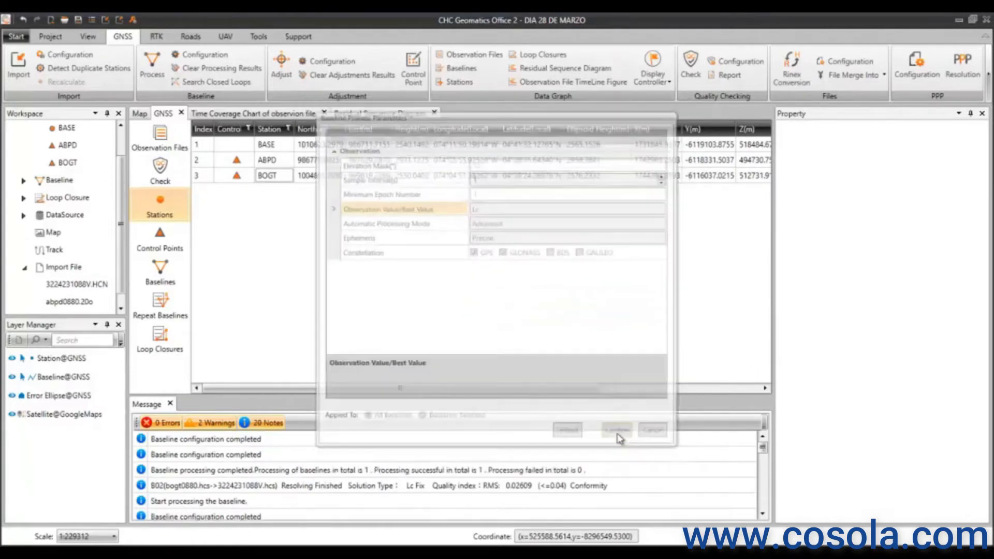
- Process the unprocessed static baselines B01 (ABPD–BASE) and B03 (ABPD–BOGT) together
left_click(166, 270)
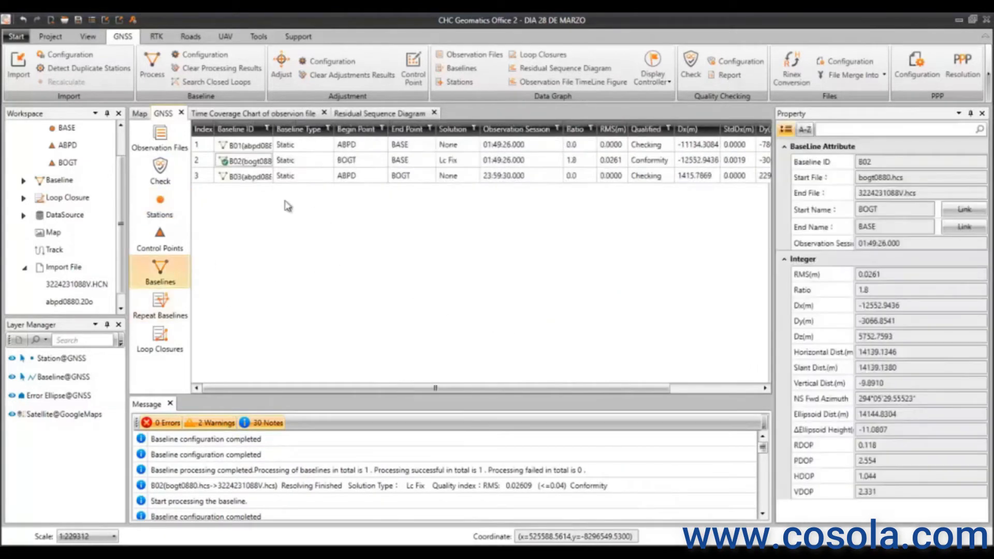
left_click(247, 178)
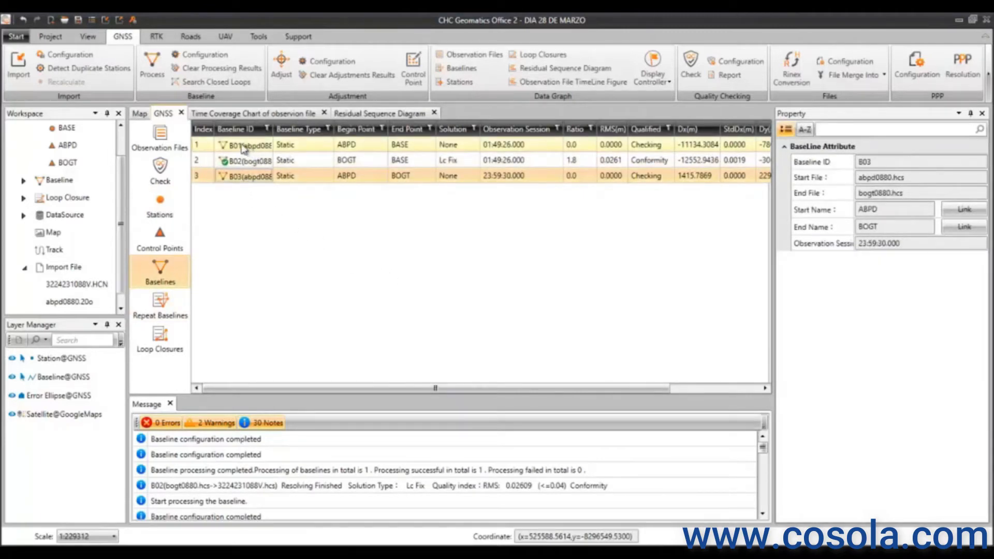
left_click(244, 150, "ctrl")
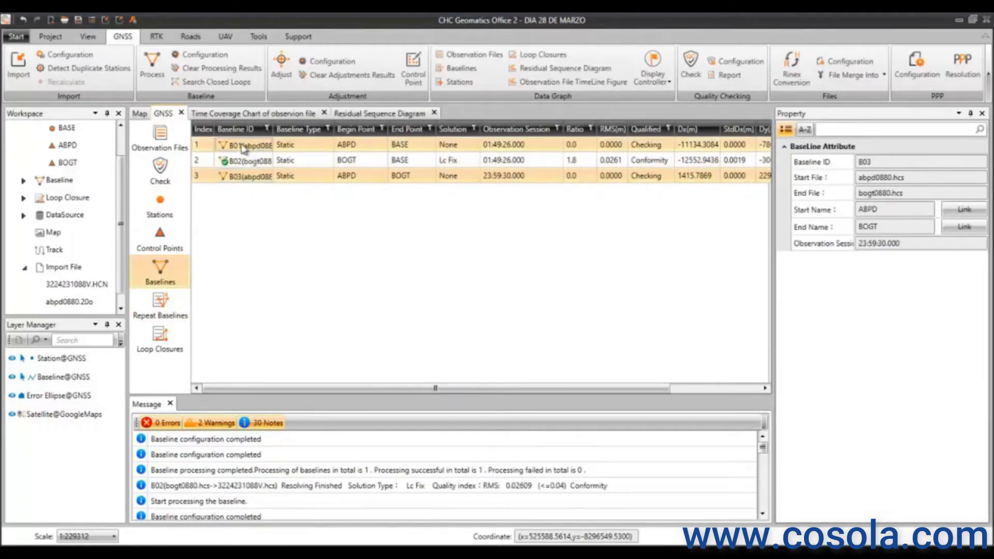
left_click(154, 61)
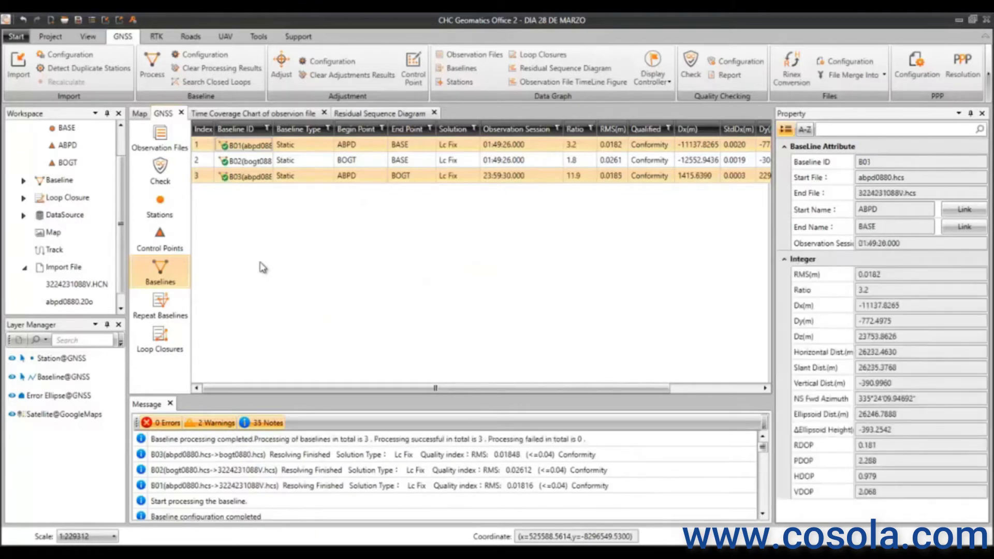
- Inspect the processed baselines between BASE, ABPD and BOGT on the map, and return to the baseline list
left_click(146, 114)
left_click(524, 236)
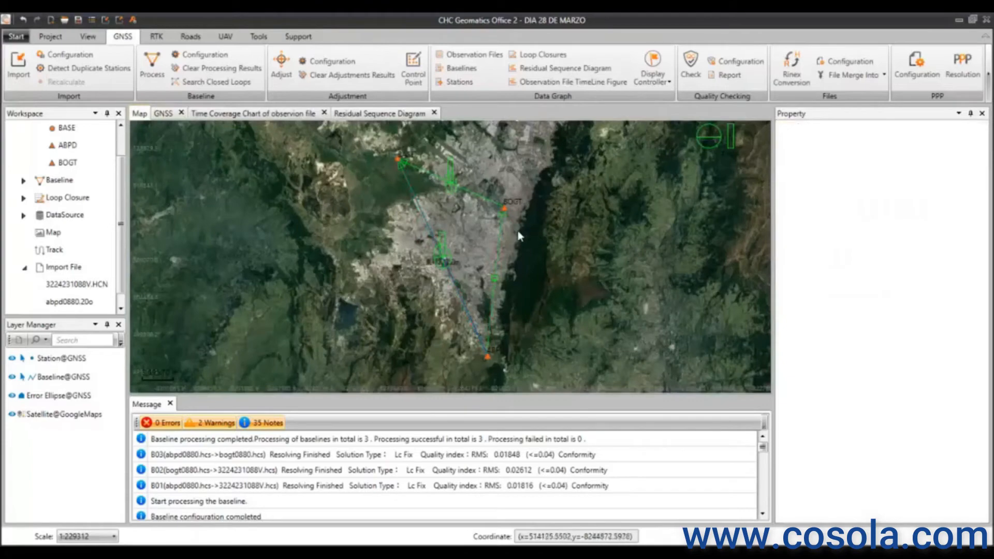
left_click(163, 114)
left_click(140, 113)
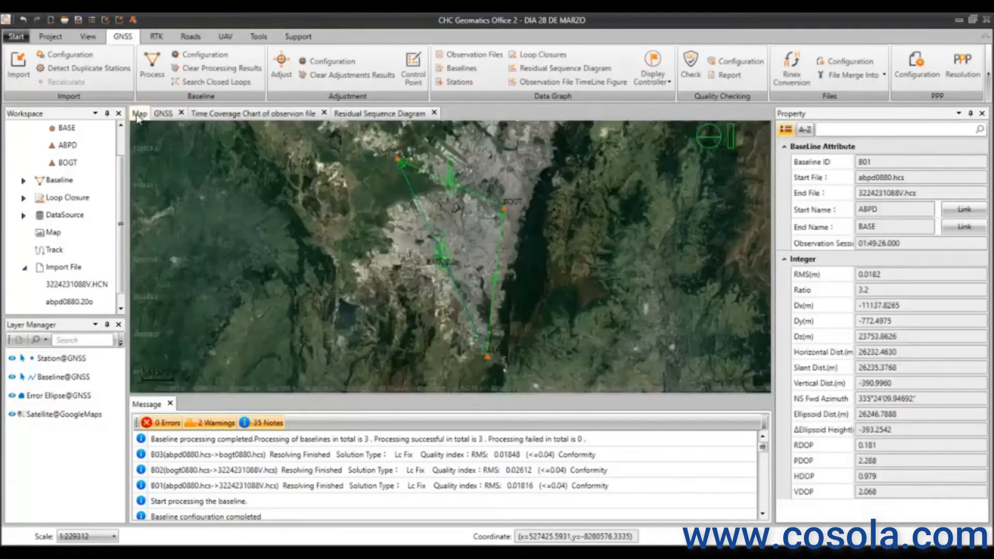
left_click_drag(454, 206, 449, 209)
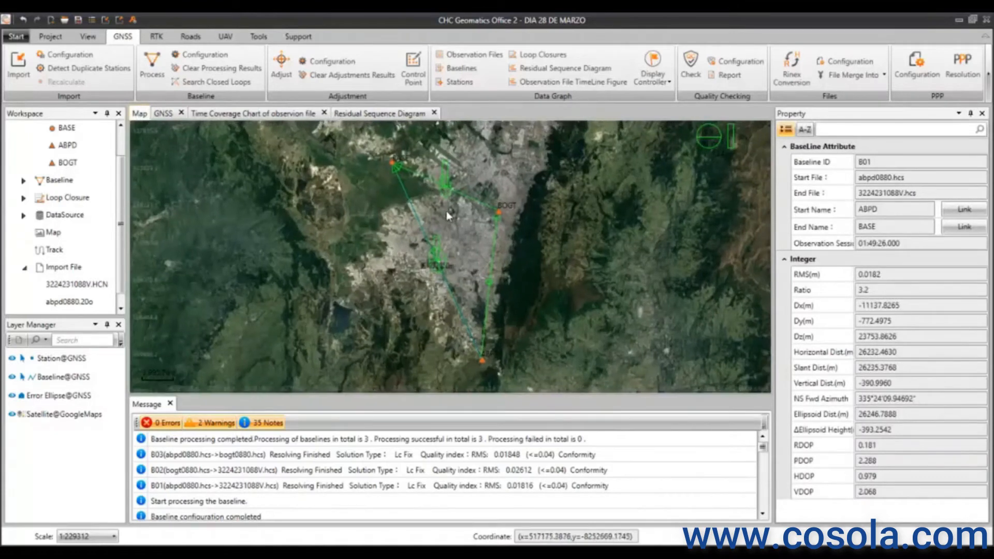
left_click(165, 114)
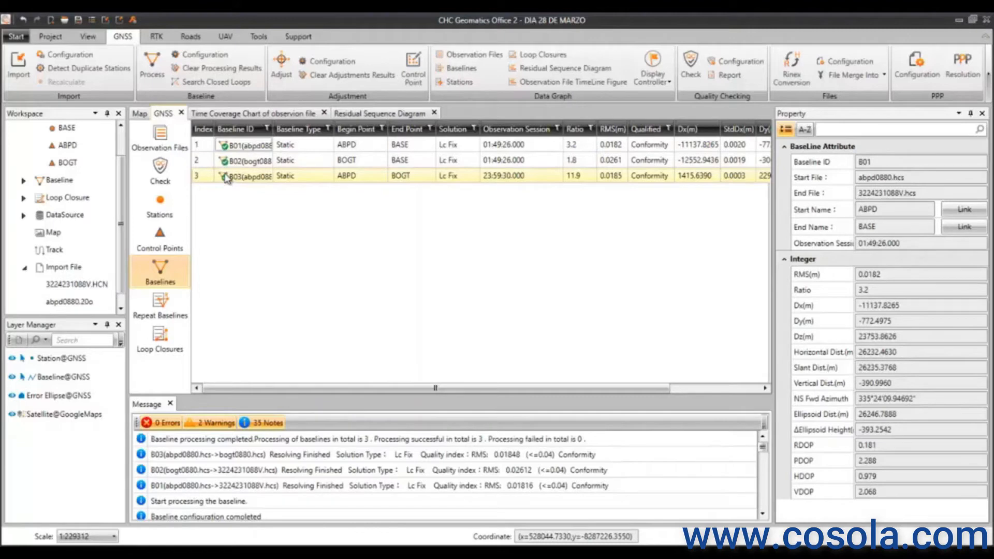
- Confirm the network adjustment configuration and run a manual 3D constraint adjustment in the WGS84 coordinate system
left_click(330, 61)
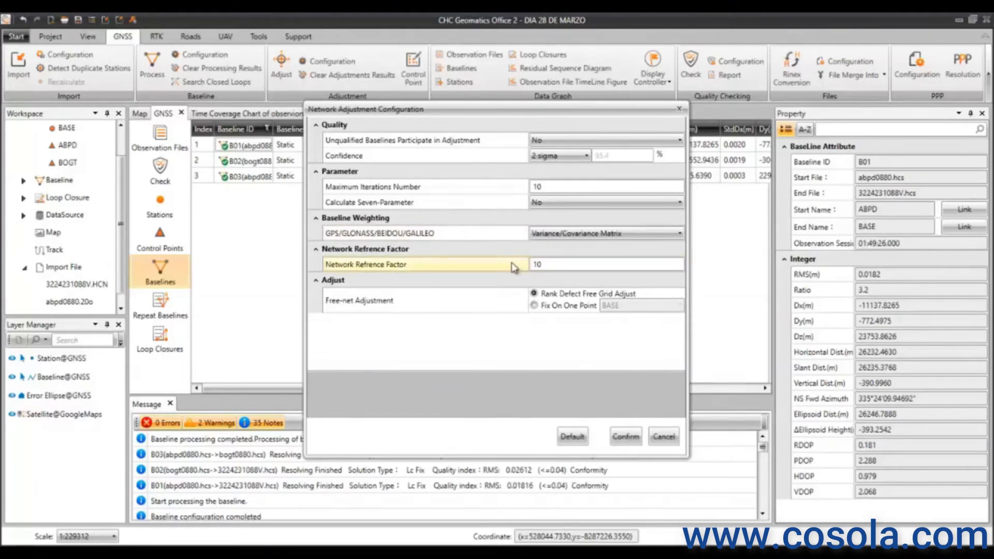
left_click(627, 441)
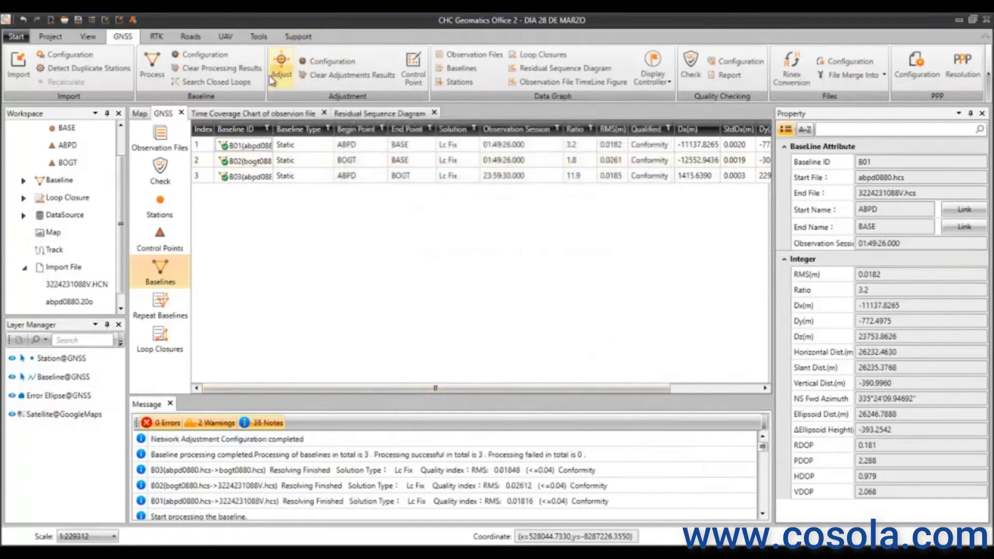
left_click(279, 72)
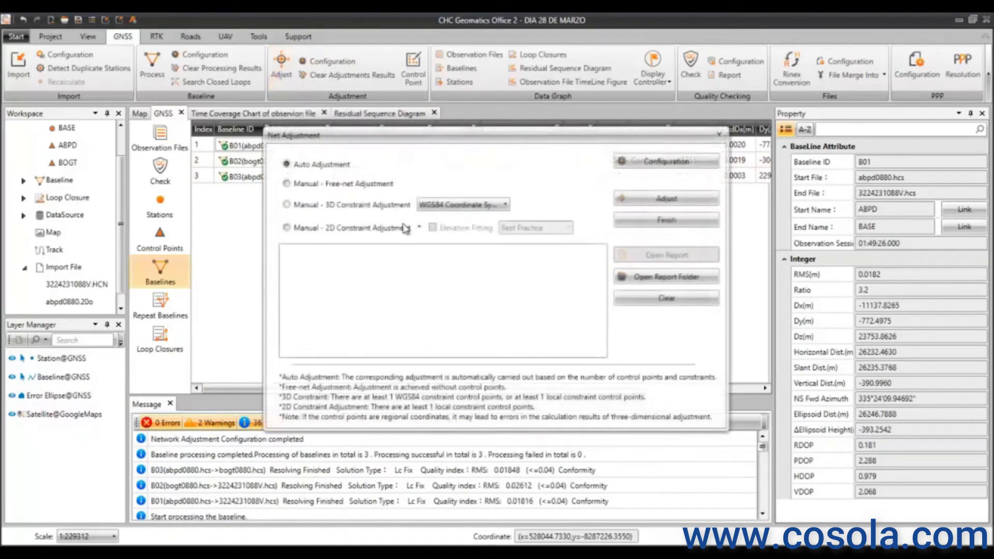
left_click(334, 207)
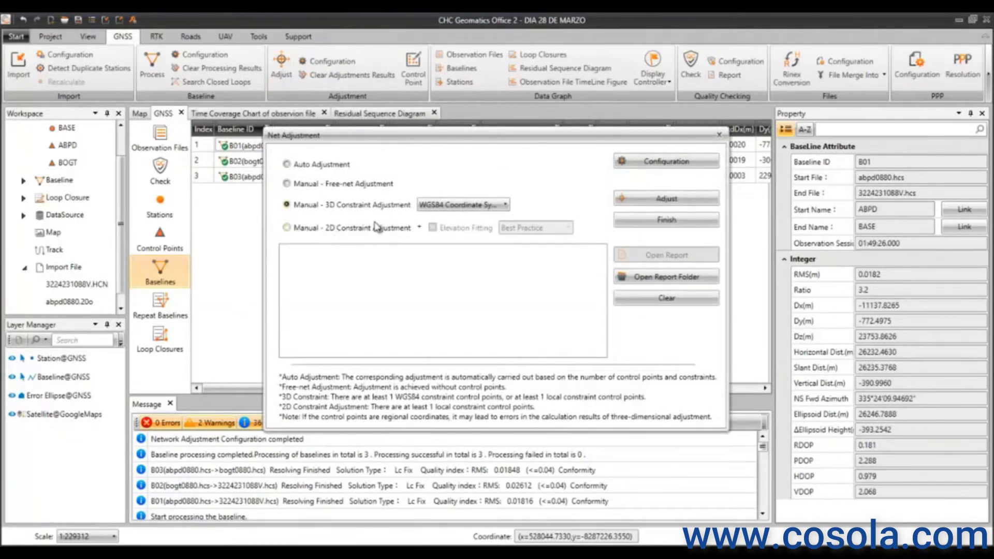
left_click(653, 205)
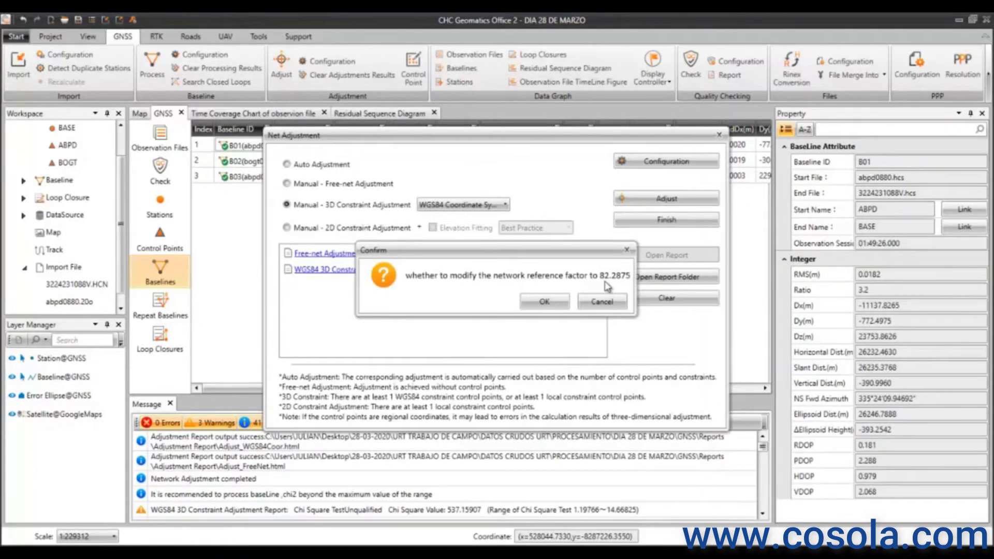
- Accept 82.2875 as the network reference factor and rerun the WGS84 3D constraint adjustment
left_click(545, 305)
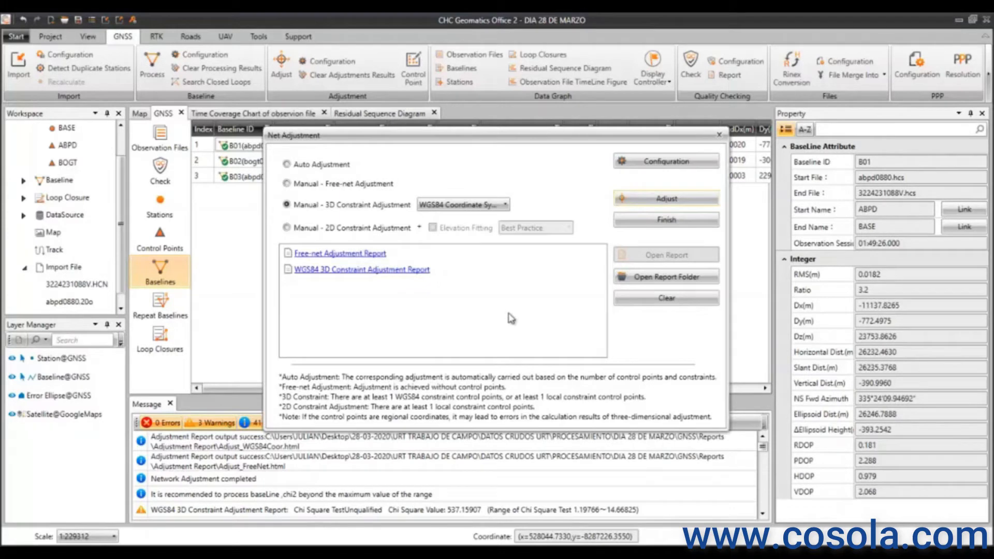
left_click(657, 200)
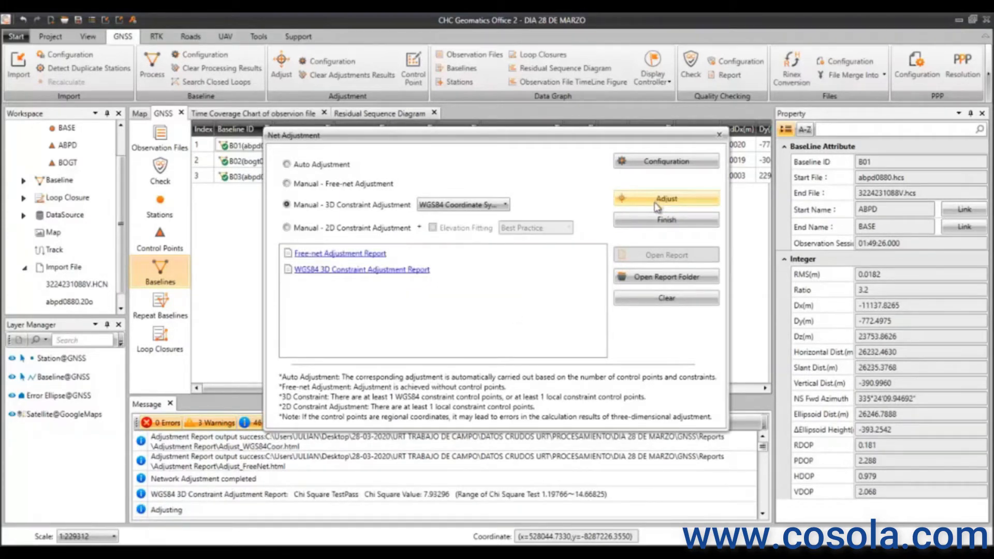
- Open the WGS84 3D Constraint Adjustment Report and skim through its sections
left_click(401, 274)
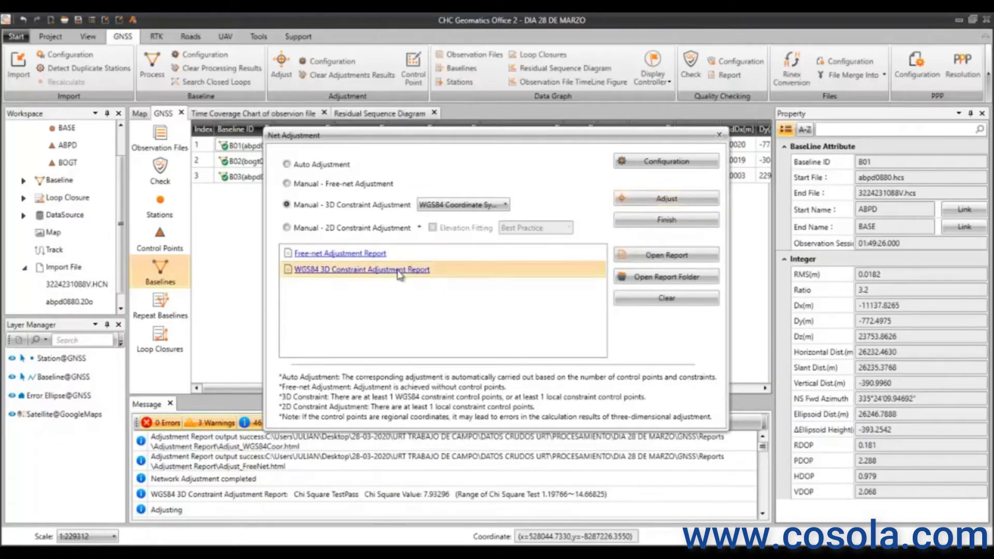
left_click(658, 261)
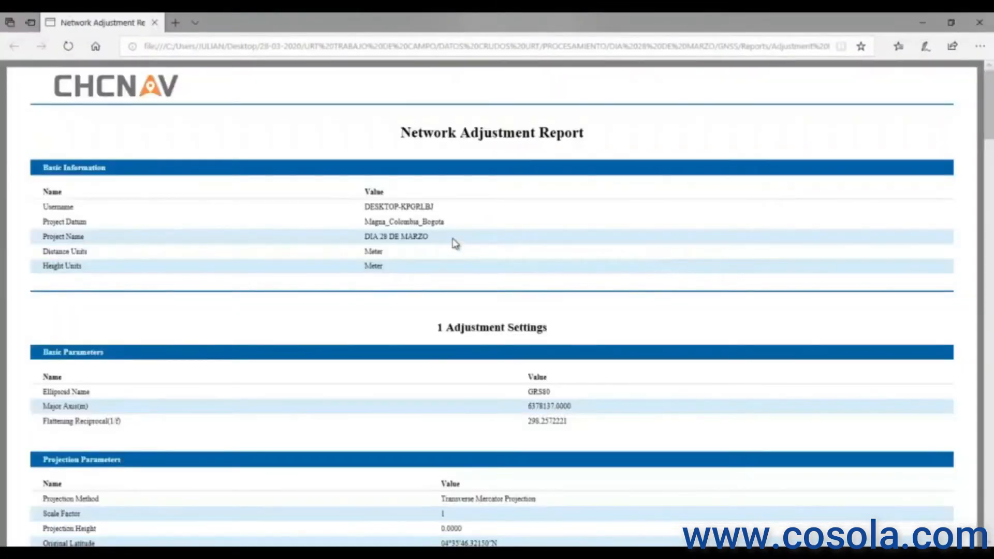
scroll(314, 193, "down", 4)
scroll(321, 192, "down", 3)
scroll(321, 193, "down", 14)
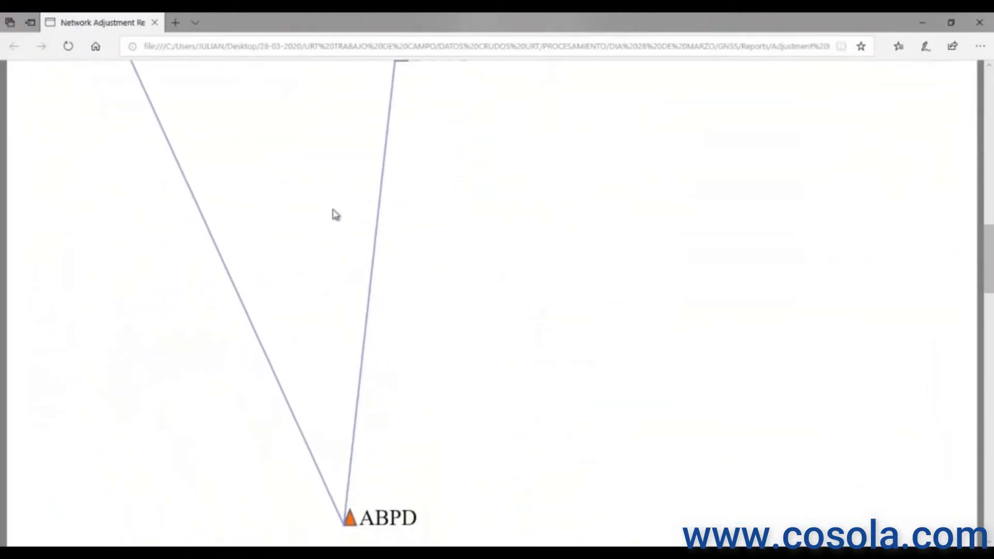
scroll(333, 214, "down", 12)
scroll(330, 259, "up", 9)
scroll(330, 278, "up", 20)
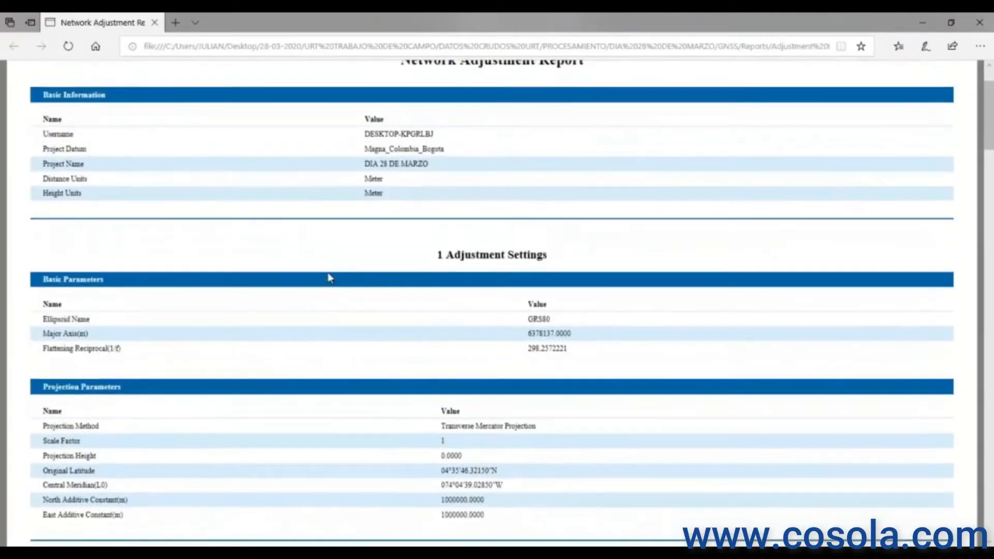
- Examine the report's Adjustment Statistics section, highlighting the Chi Square Test result in the statistical summary
scroll(331, 272, "down", 7)
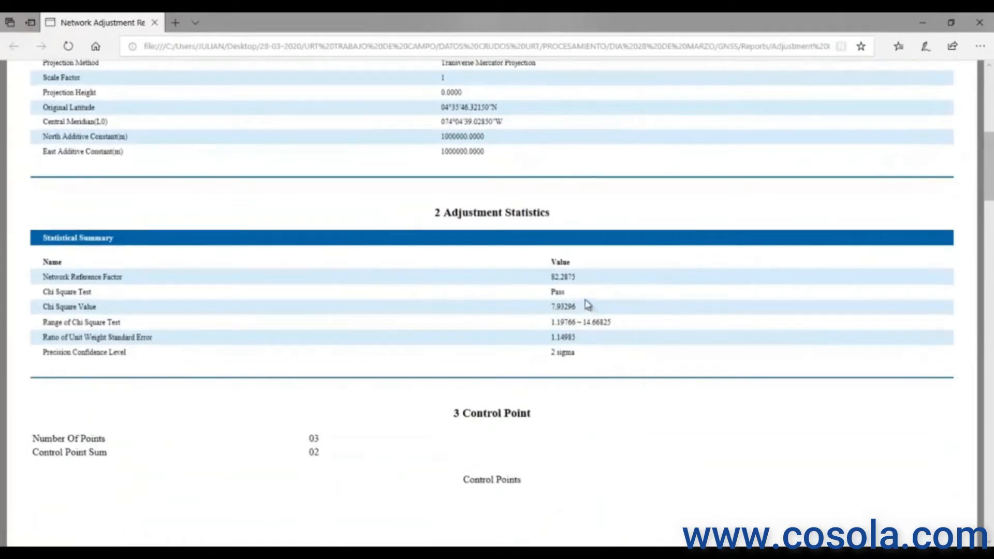
left_click_drag(584, 299, 44, 298)
scroll(267, 286, "down", 2)
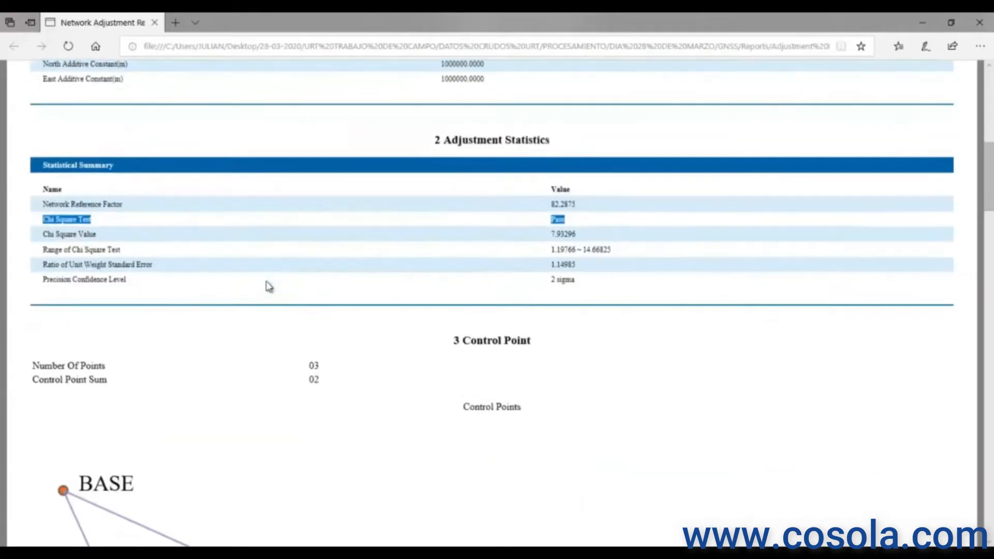
scroll(273, 284, "down", 2)
scroll(279, 283, "down", 8)
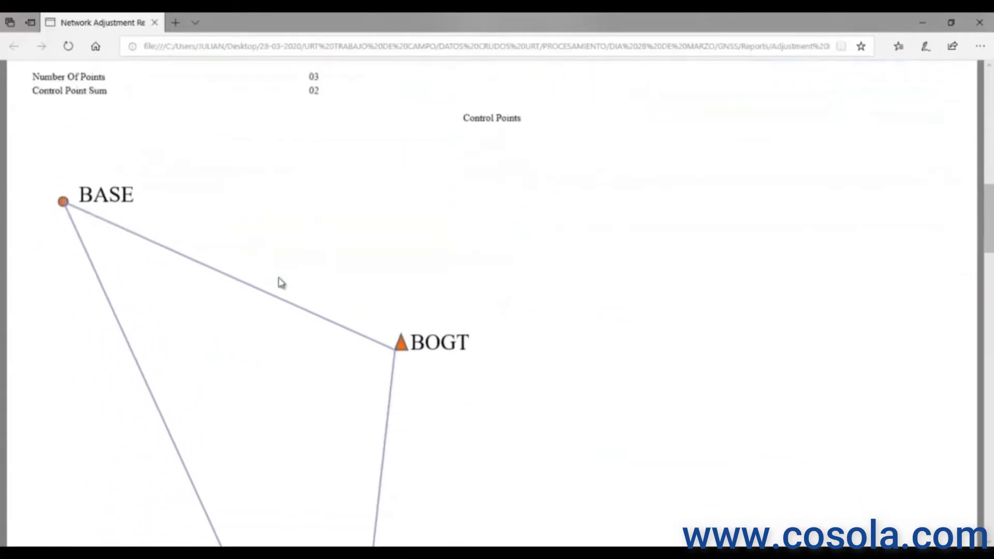
scroll(281, 282, "up", 5)
scroll(280, 282, "up", 4)
left_click_drag(577, 285, 528, 284)
scroll(507, 307, "down", 3)
scroll(507, 307, "down", 4)
scroll(507, 308, "up", 1)
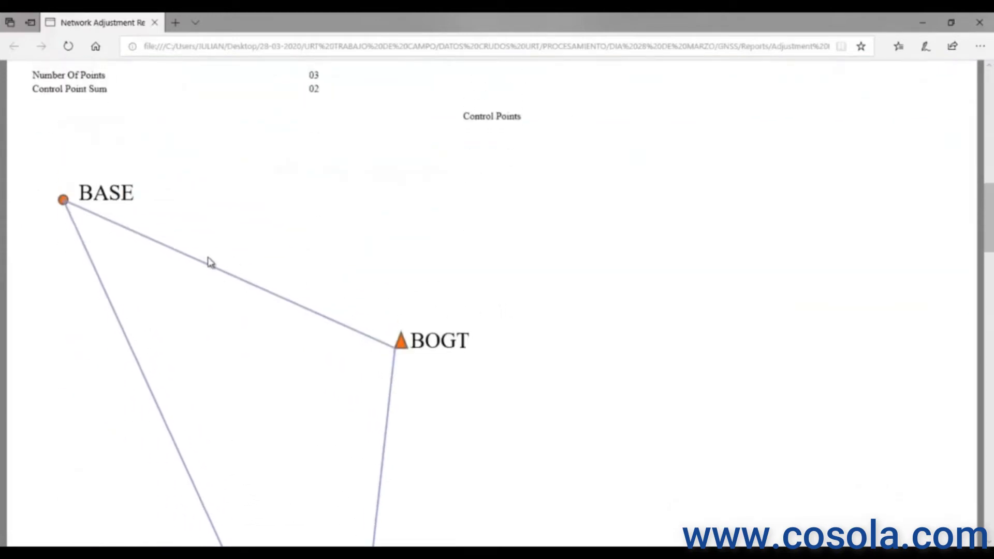
- Review the report's Control Points diagram connecting stations BASE, BOGT and ABPD
scroll(207, 262, "down", 4)
scroll(207, 260, "down", 2)
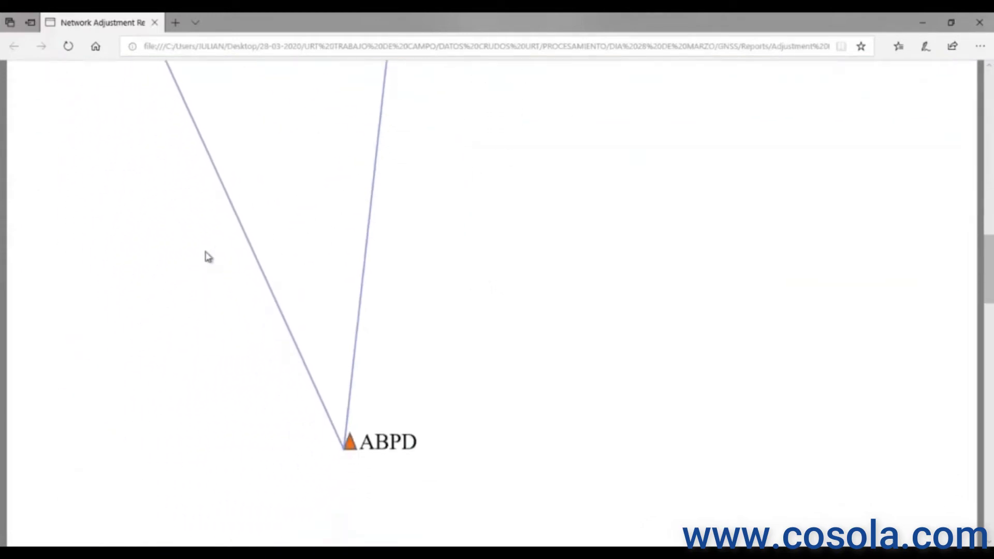
scroll(207, 258, "up", 6)
scroll(208, 258, "down", 5)
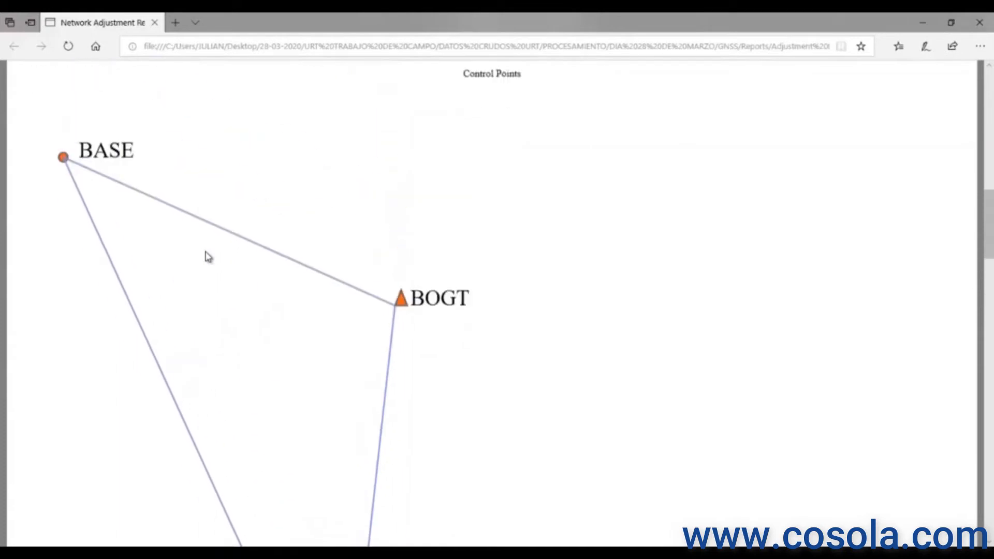
scroll(206, 257, "up", 5)
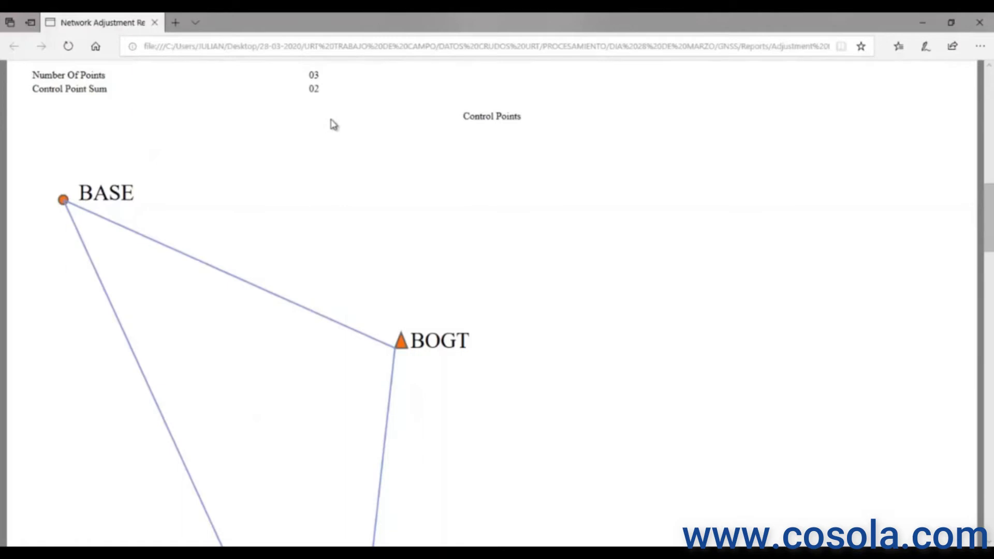
scroll(334, 124, "down", 18)
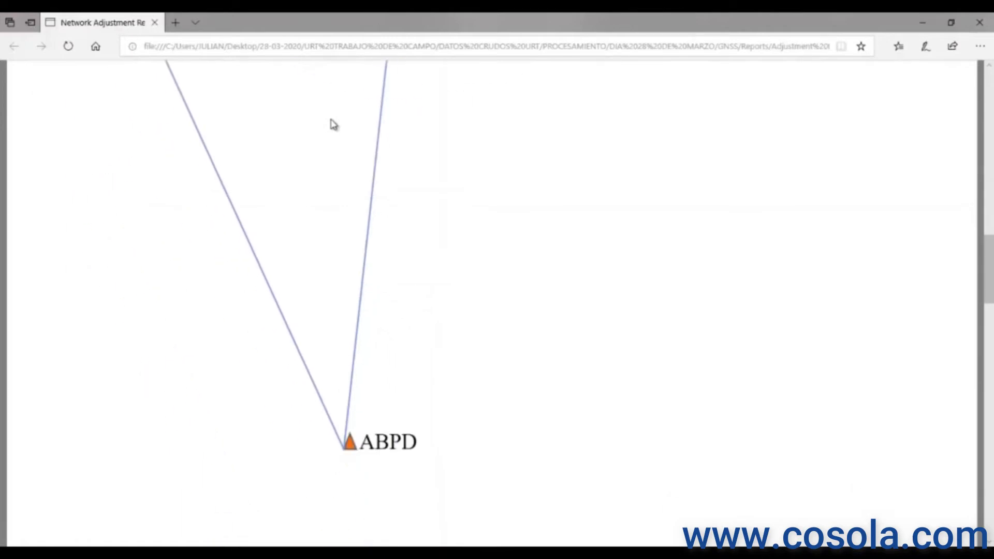
- Review the adjusted baselines and coordinates, highlighting the north and east errors in the local grid coordinates table
scroll(340, 126, "down", 3)
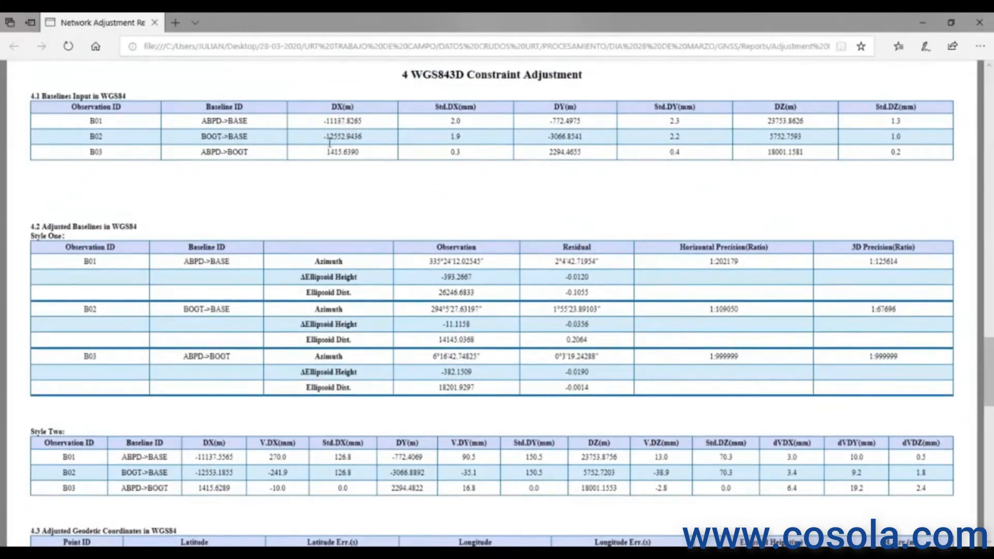
scroll(338, 120, "down", 6)
scroll(333, 180, "down", 2)
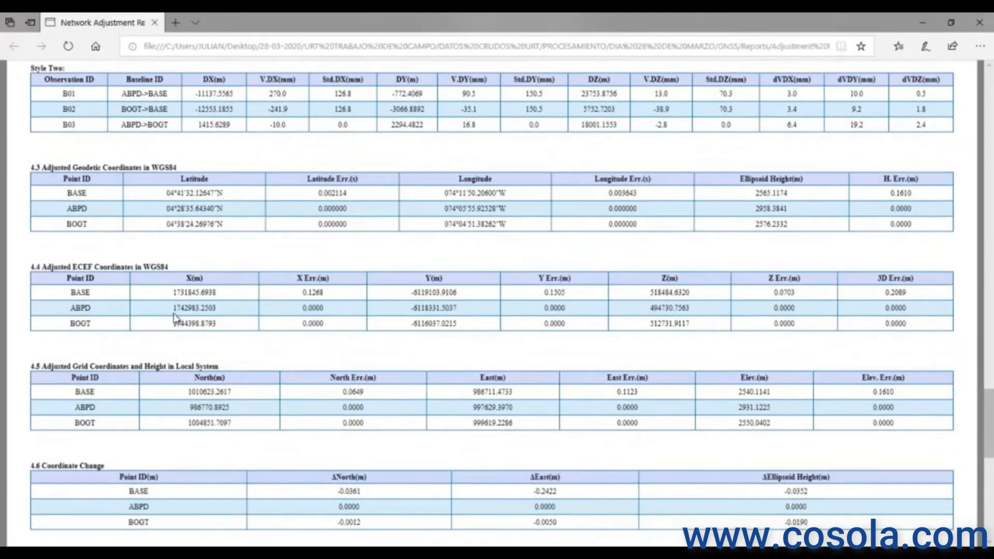
scroll(259, 393, "down", 2)
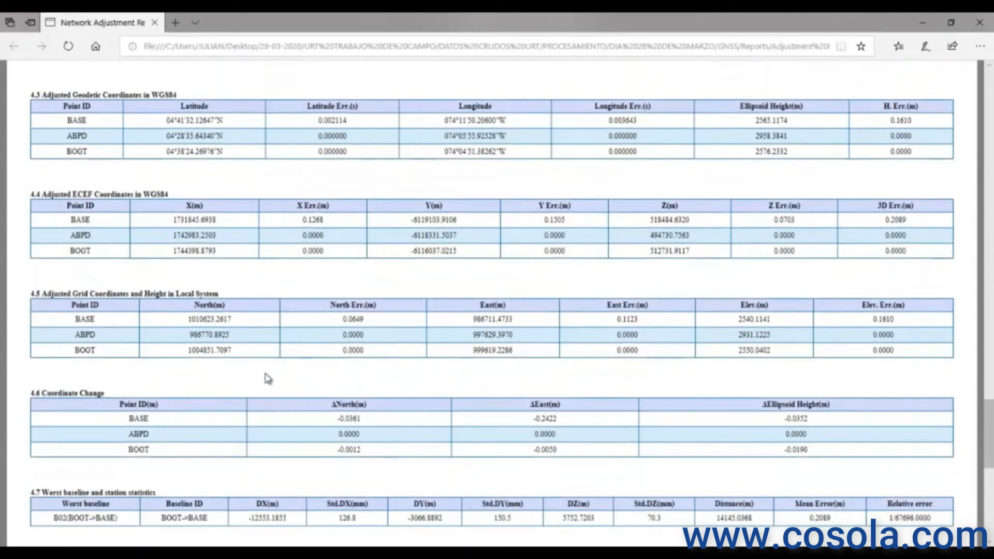
left_click_drag(367, 350, 315, 337)
left_click_drag(651, 355, 594, 334)
left_click_drag(660, 324, 603, 321)
left_click_drag(372, 322, 313, 323)
- Check the coordinate changes, worst baseline and station statistics and error ellipses, and close the adjustment report
scroll(380, 283, "down", 5)
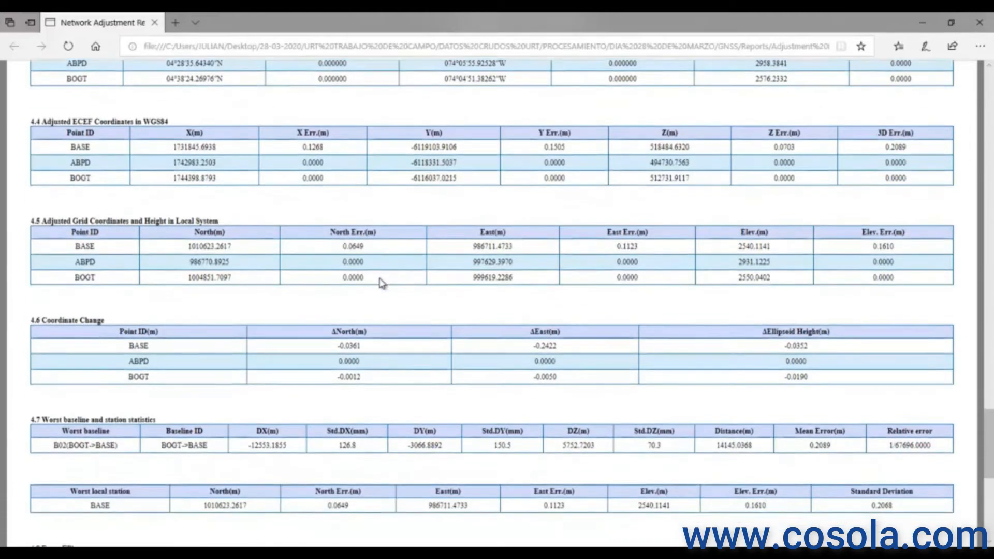
scroll(380, 283, "down", 1)
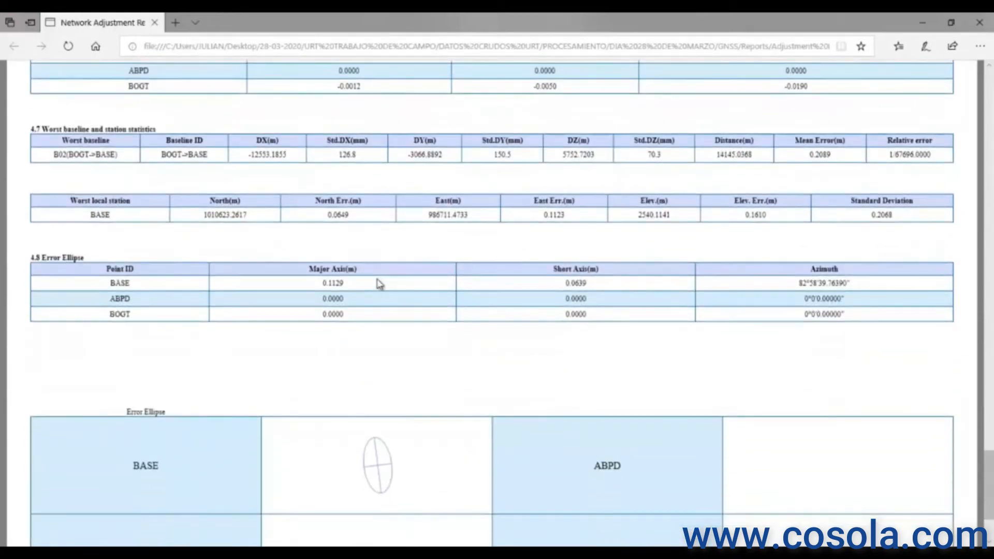
scroll(378, 283, "down", 2)
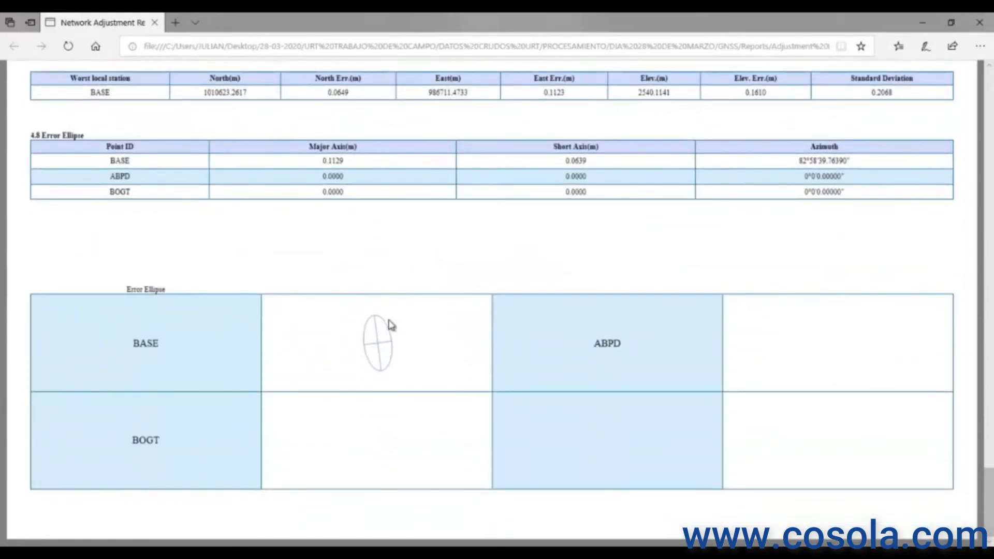
scroll(383, 327, "up", 15)
scroll(380, 328, "up", 15)
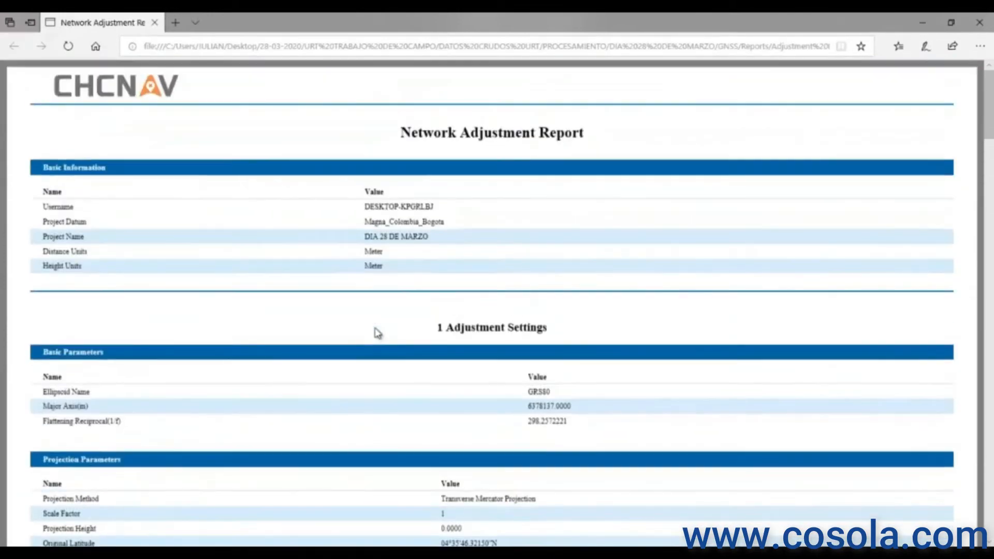
left_click(979, 22)
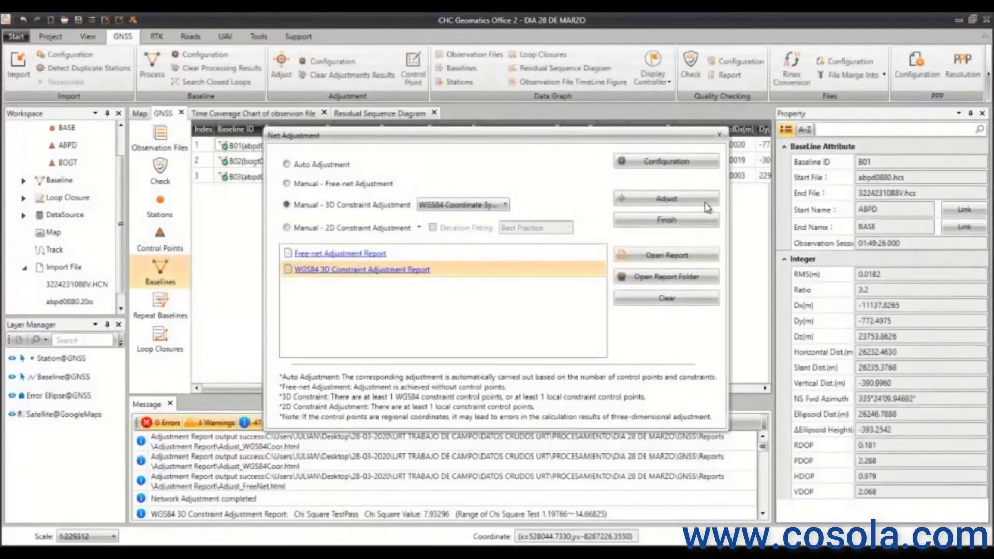
- Close the network adjustment and generate the baselines report for all three baselines, B01 to B03
left_click(720, 136)
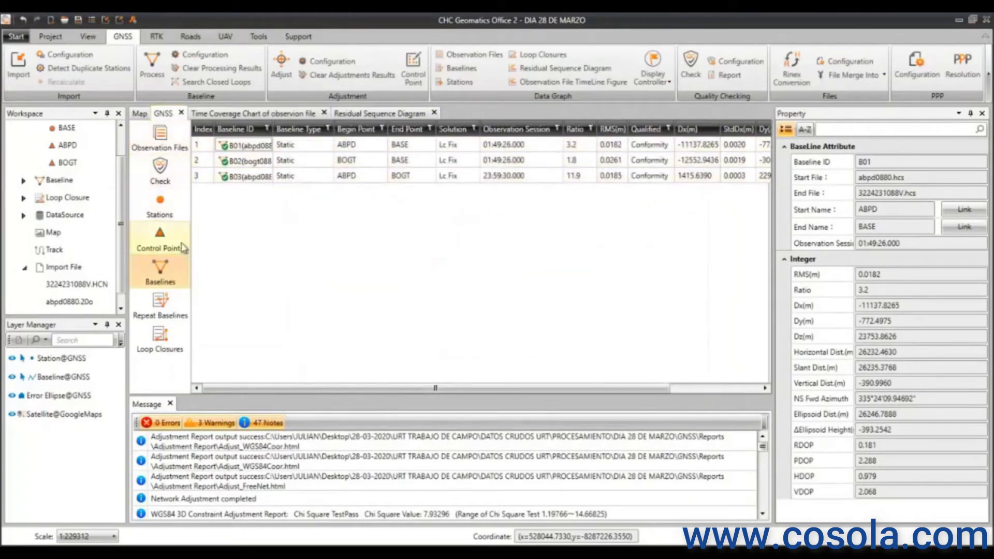
left_click(249, 147)
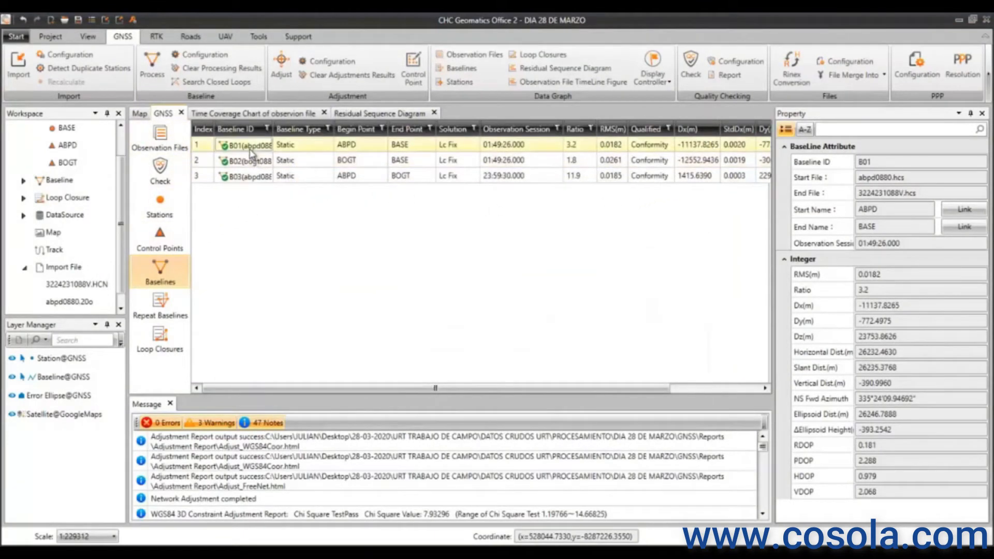
left_click(249, 178, "shift")
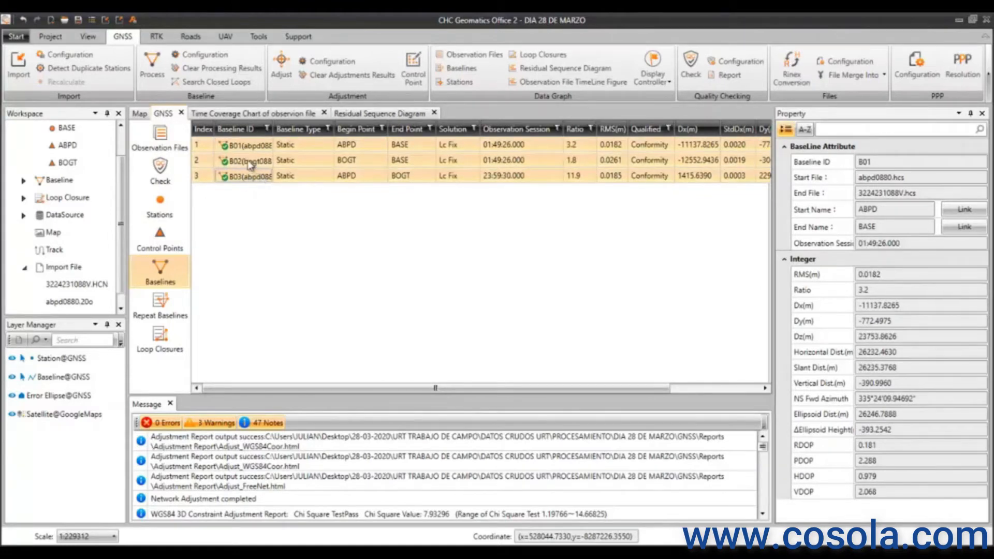
right_click(247, 164)
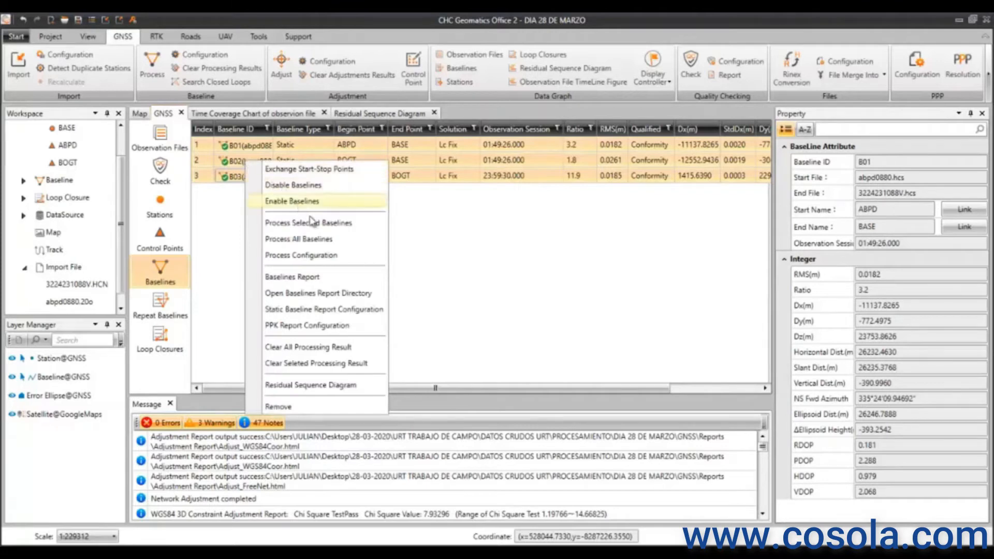
left_click(273, 280)
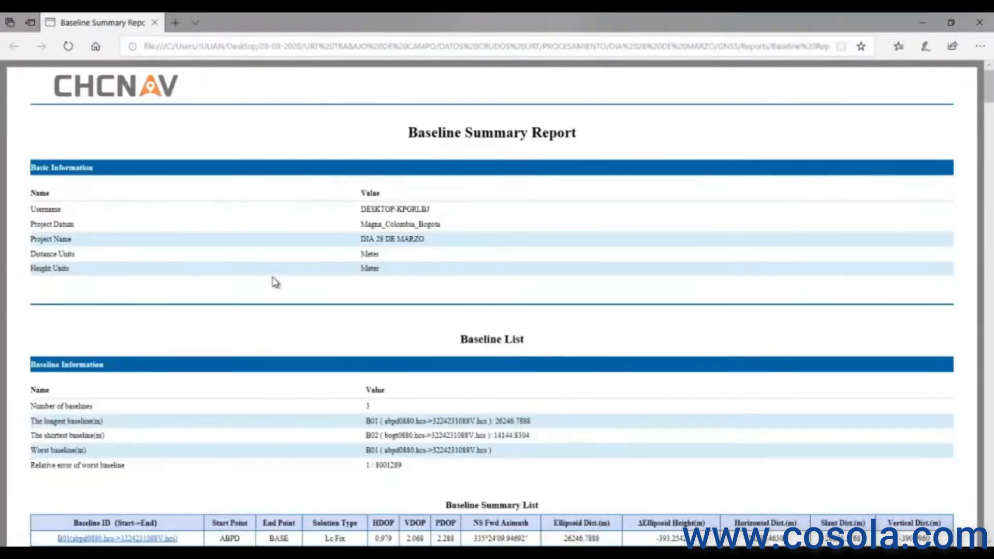
- Review the report's baseline information and Baseline Summary List, highlighting the PDOP value of baseline B01
scroll(276, 282, "down", 3)
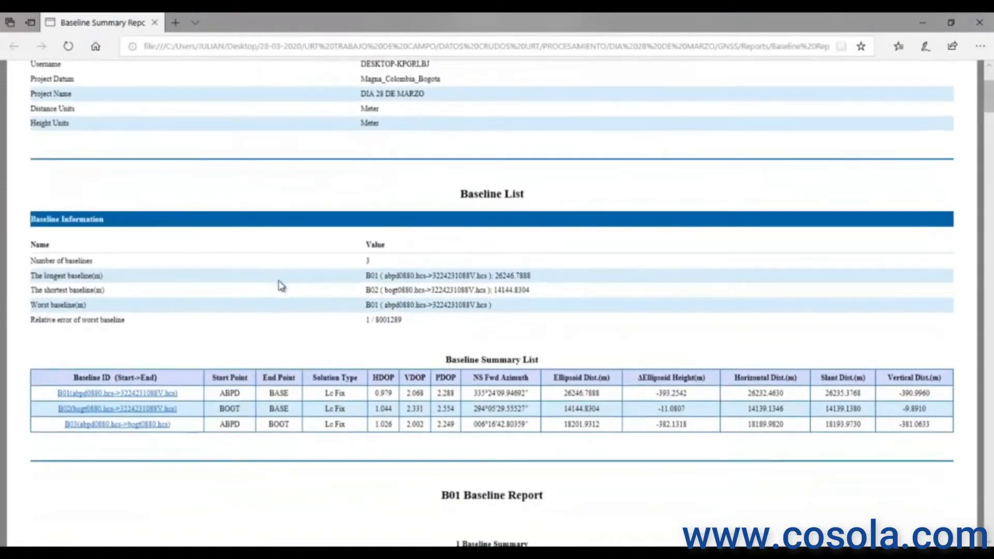
scroll(281, 287, "up", 3)
scroll(281, 287, "down", 4)
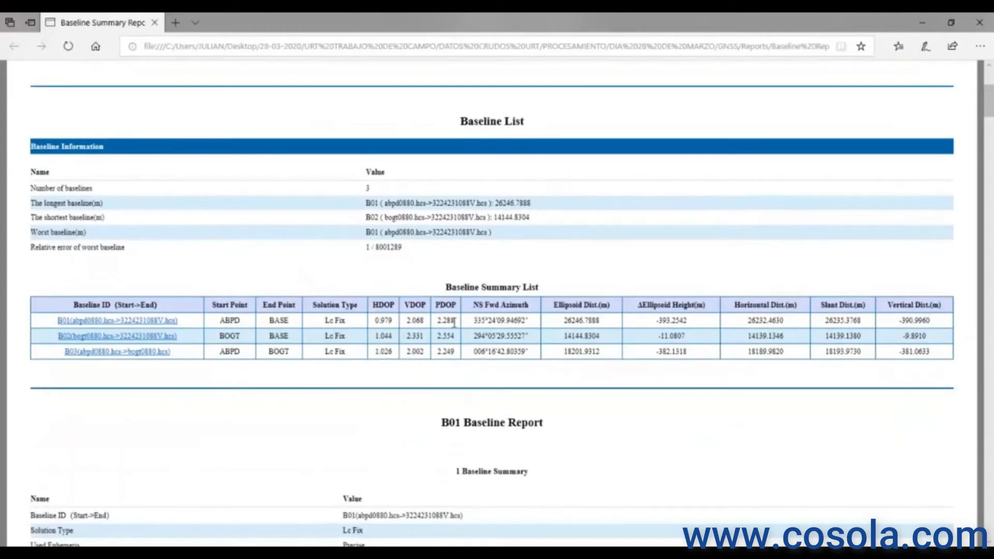
double_click(436, 321)
left_click(453, 324)
scroll(455, 340, "down", 1)
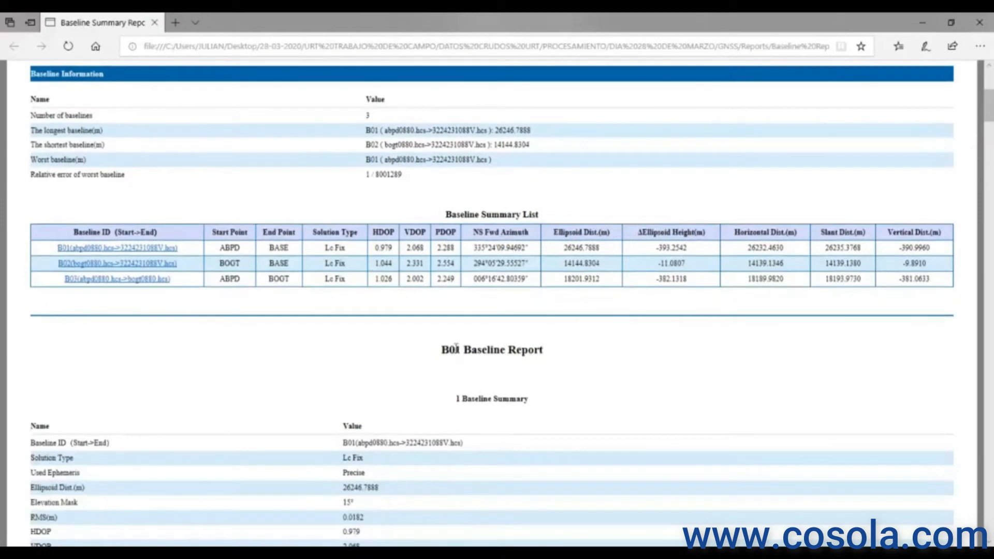
- Examine the B01 baseline summary, occupations data and baseline components, highlighting the end point's antenna type
scroll(455, 336, "down", 1)
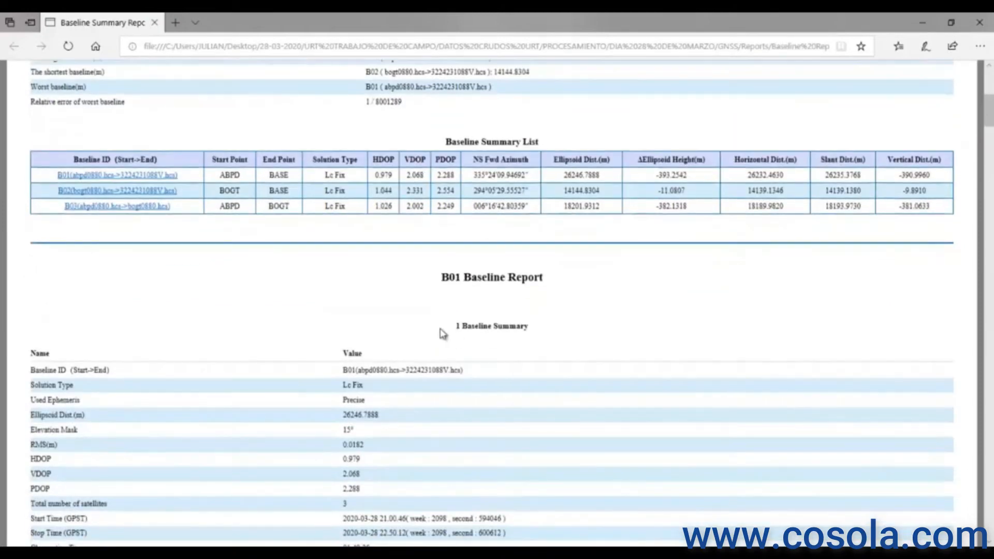
scroll(451, 326, "down", 1)
scroll(704, 133, "down", 2)
scroll(285, 184, "down", 2)
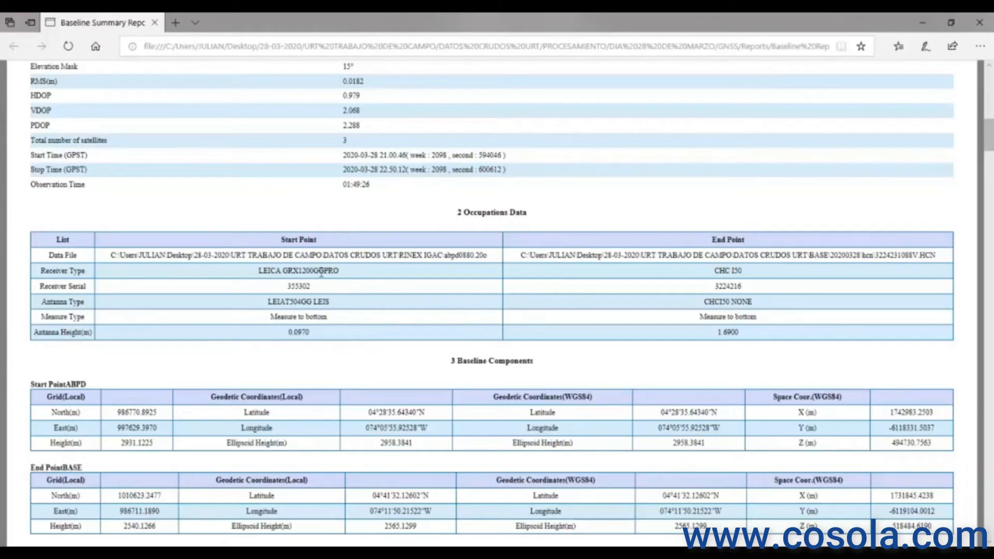
left_click_drag(771, 308, 676, 310)
scroll(630, 340, "down", 10)
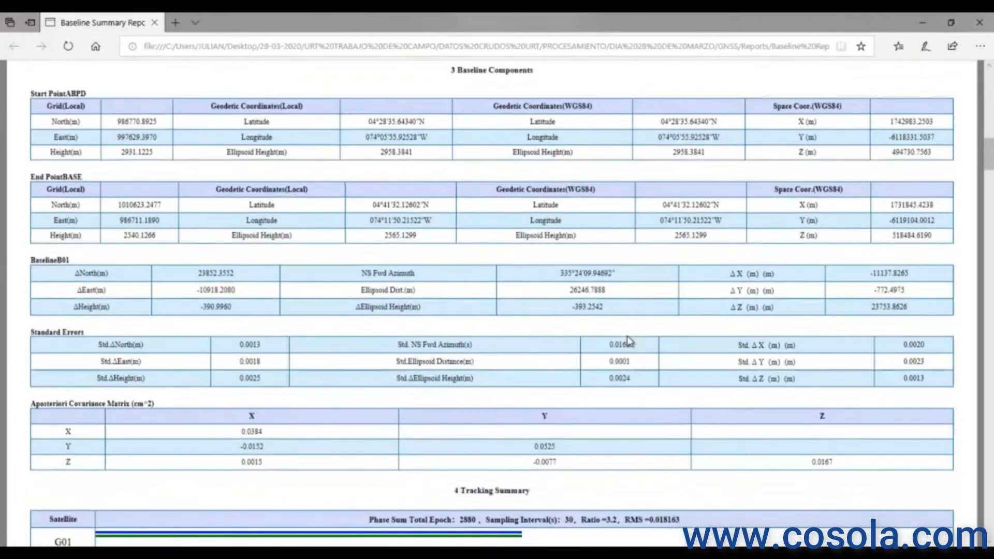
- Check B01's residuals and processing style, and examine the B02 baseline components and satellite tracking summary
scroll(630, 338, "down", 10)
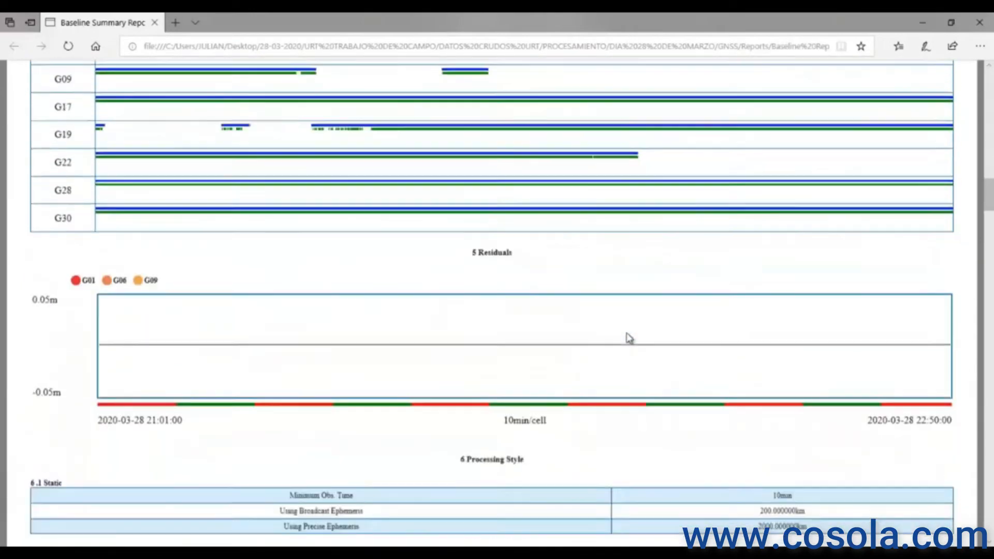
scroll(629, 336, "down", 12)
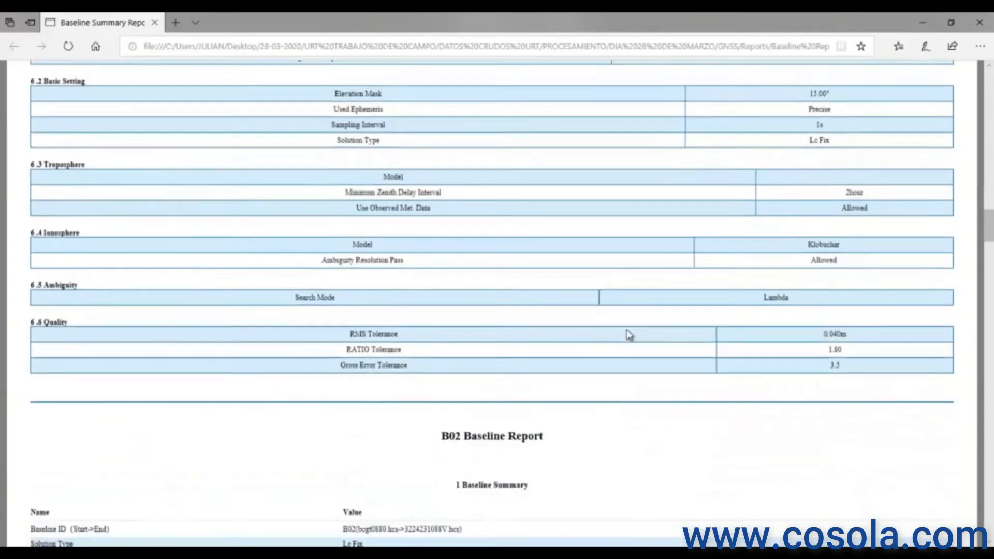
scroll(629, 340, "down", 10)
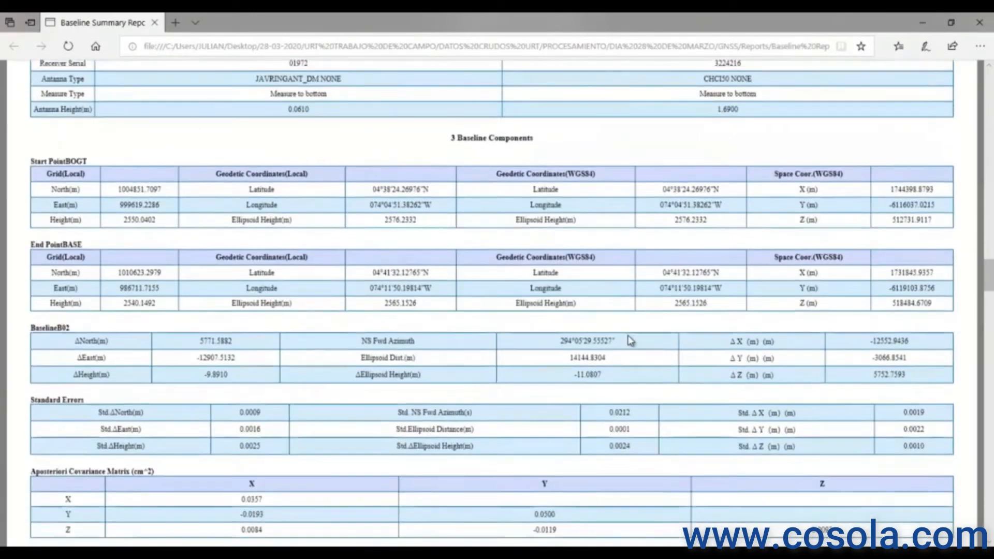
scroll(630, 338, "down", 5)
scroll(630, 337, "up", 3)
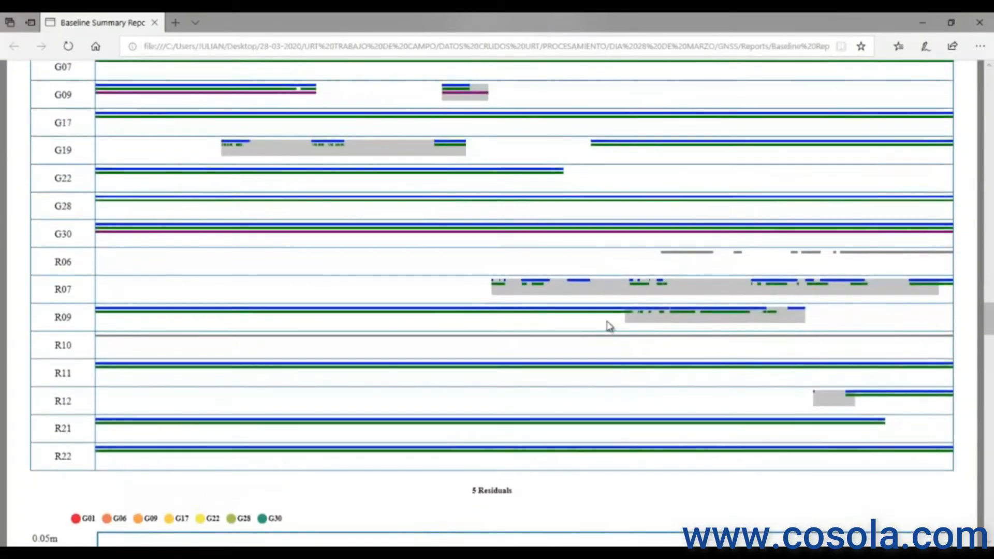
scroll(606, 327, "up", 1)
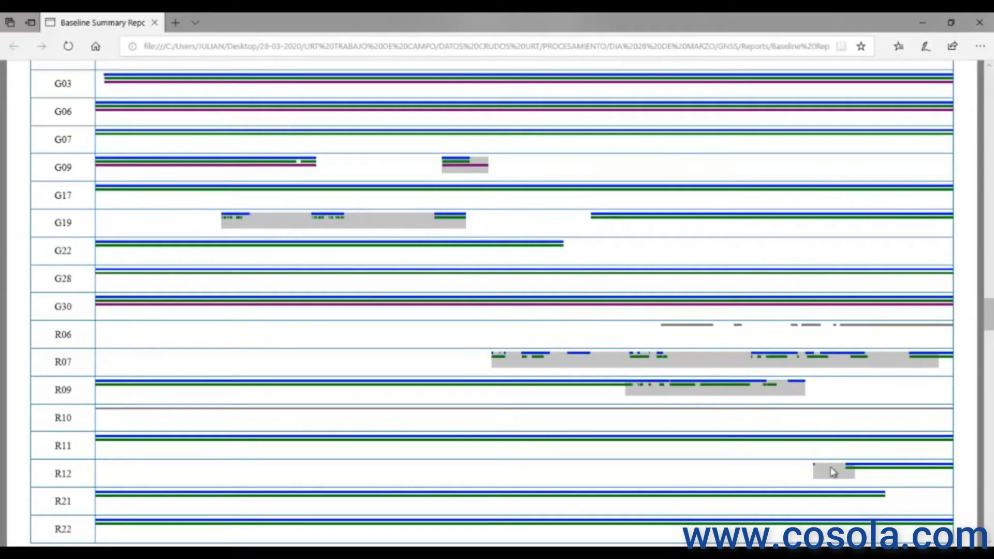
- Compare the B01 and B02 tracking summaries, check B03's components and standard errors, and close the baseline report
scroll(754, 405, "up", 15)
scroll(702, 393, "up", 15)
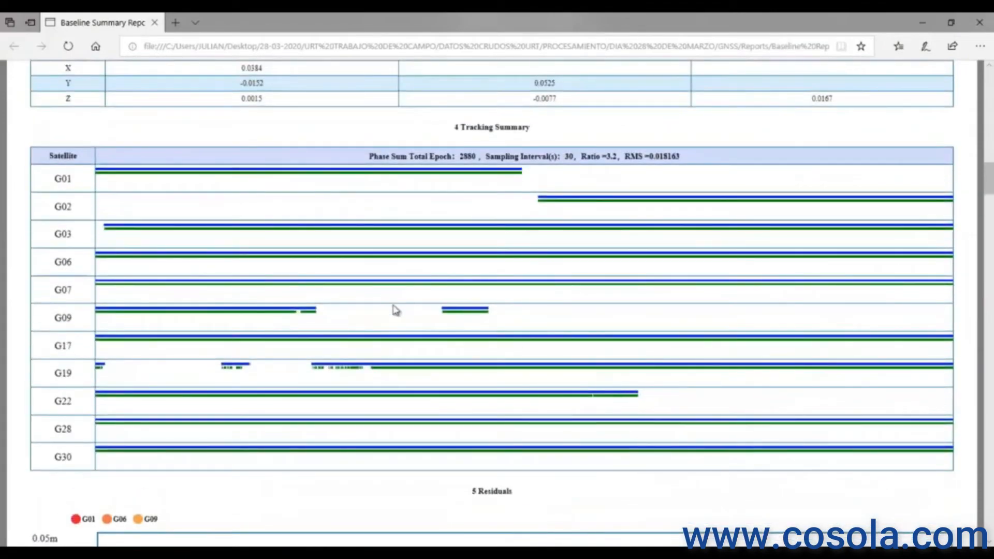
scroll(352, 274, "down", 10)
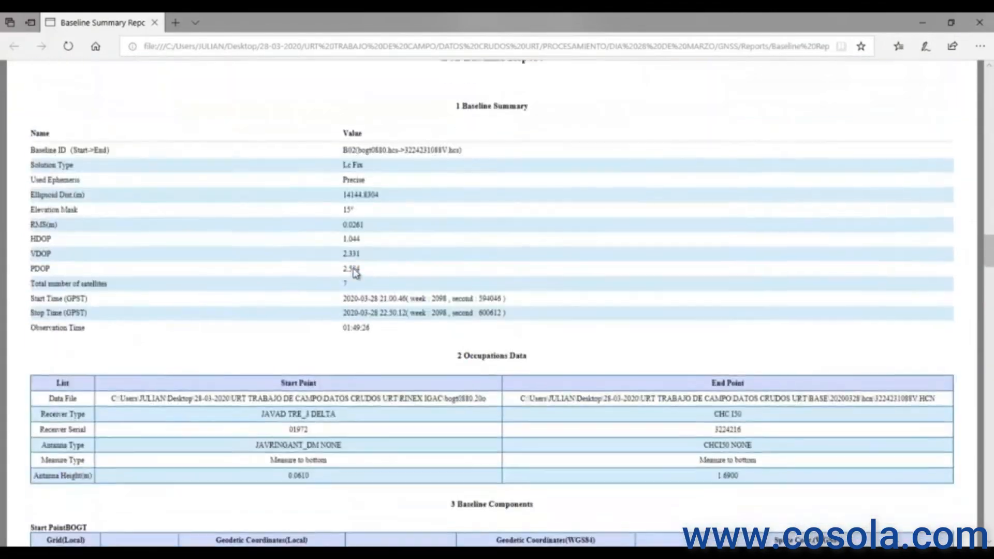
scroll(354, 274, "down", 15)
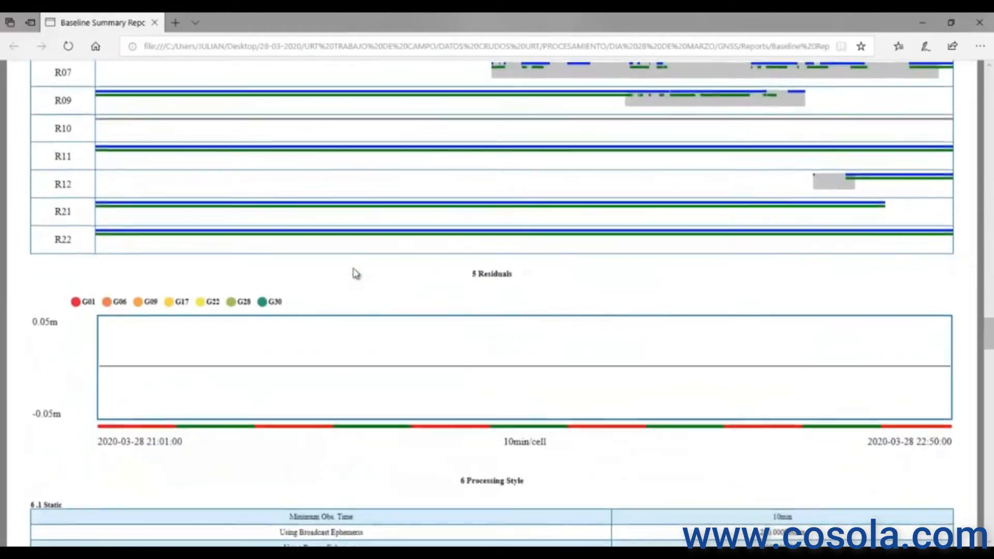
scroll(355, 273, "down", 20)
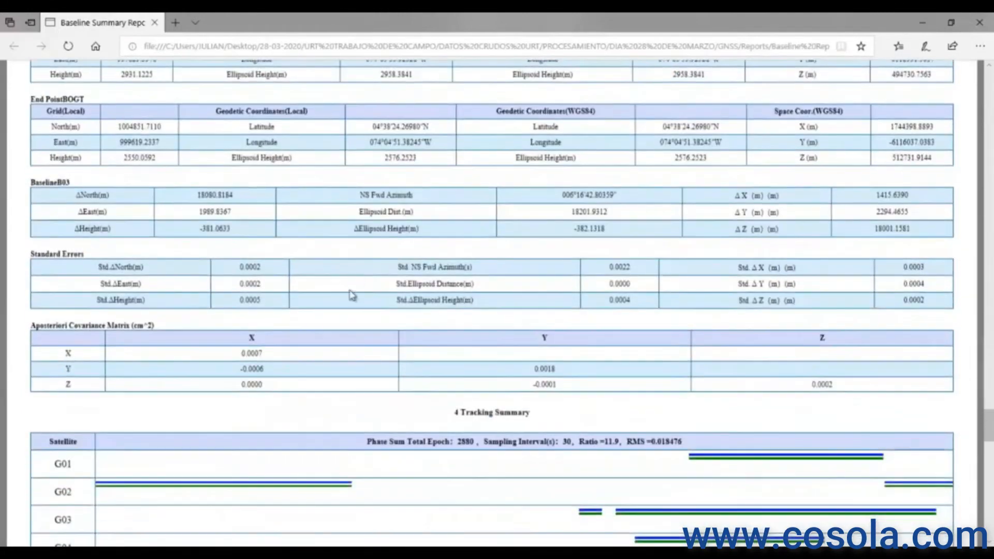
scroll(316, 325, "up", 20)
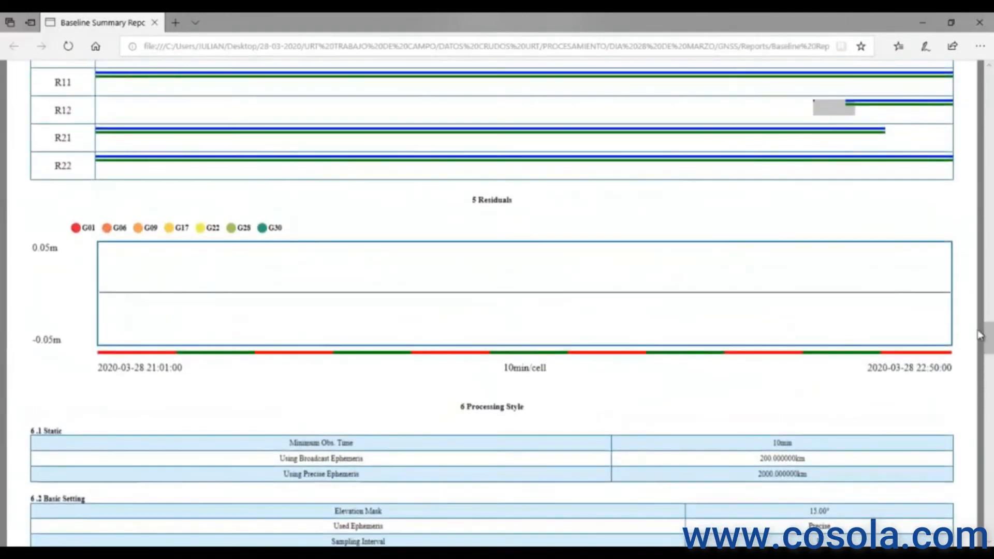
left_click_drag(980, 336, 980, 85)
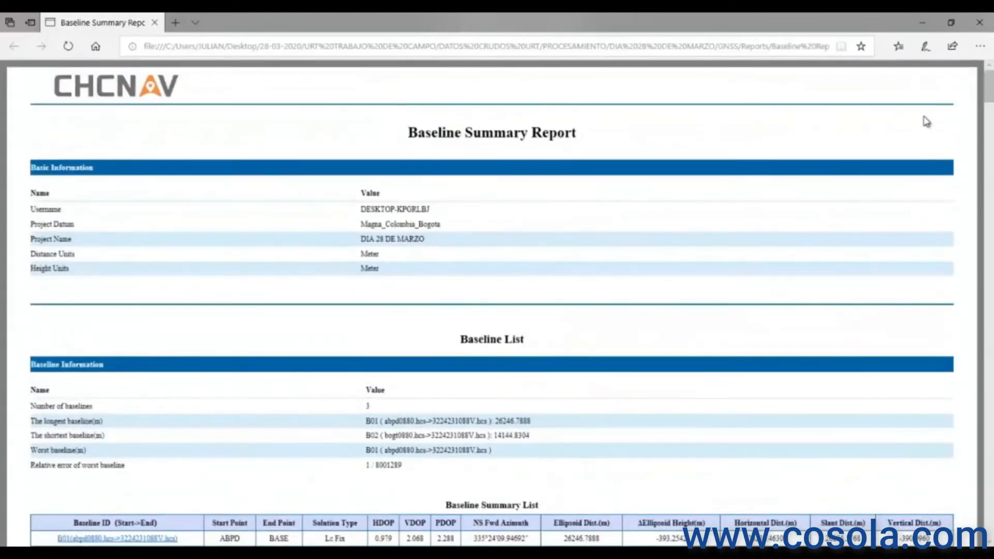
left_click(982, 29)
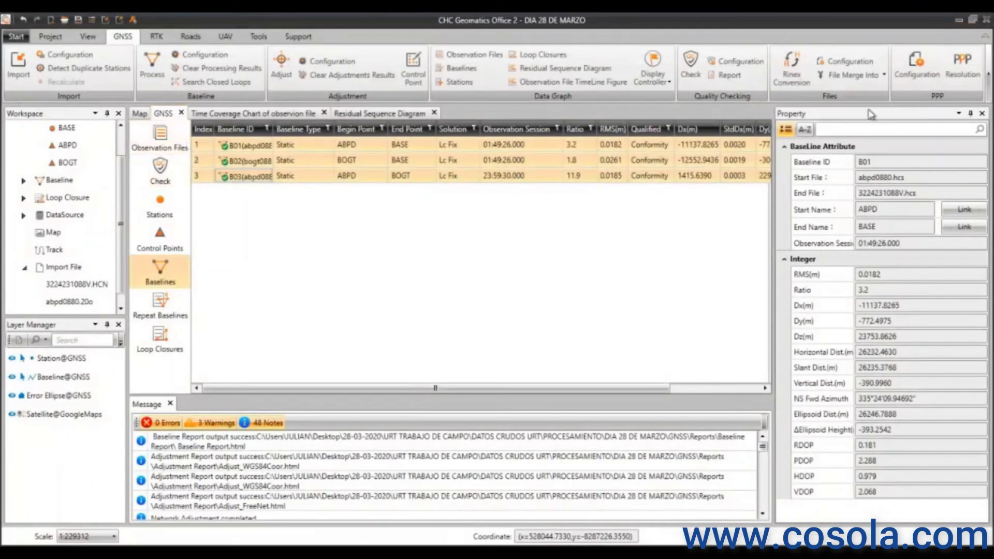
- Generate the station report in TXT format, review its WGS84 coordinates and ellipsoid heights, and close the file
left_click(990, 77)
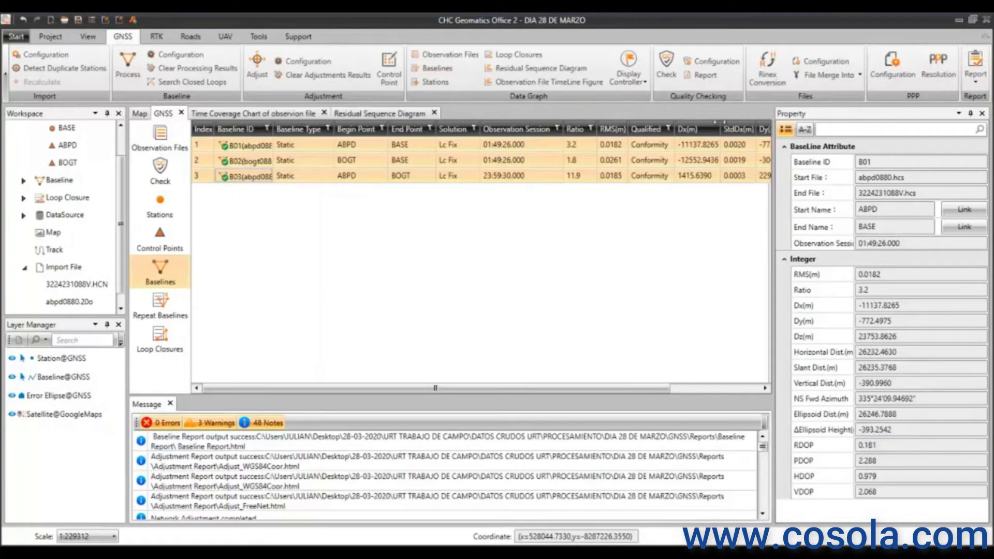
left_click(976, 85)
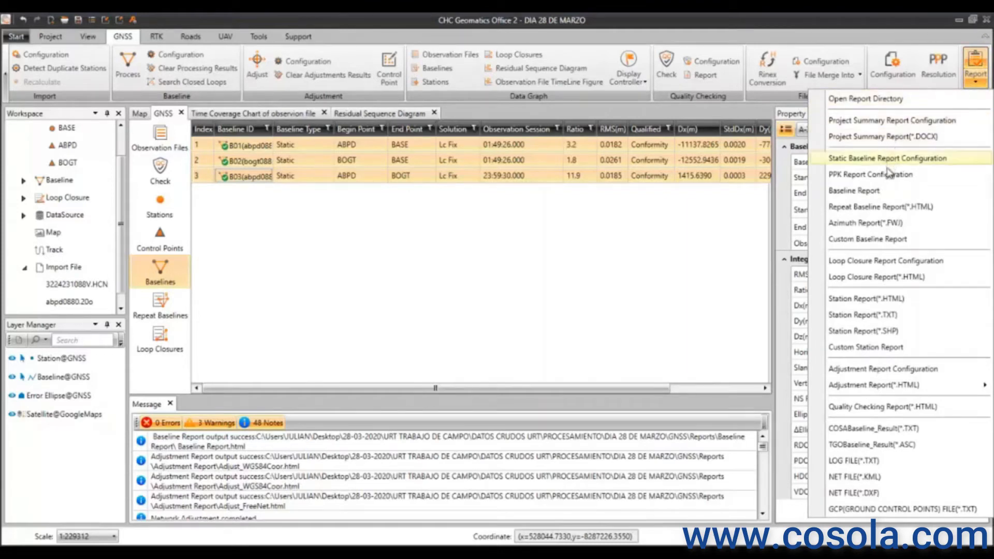
left_click(855, 324)
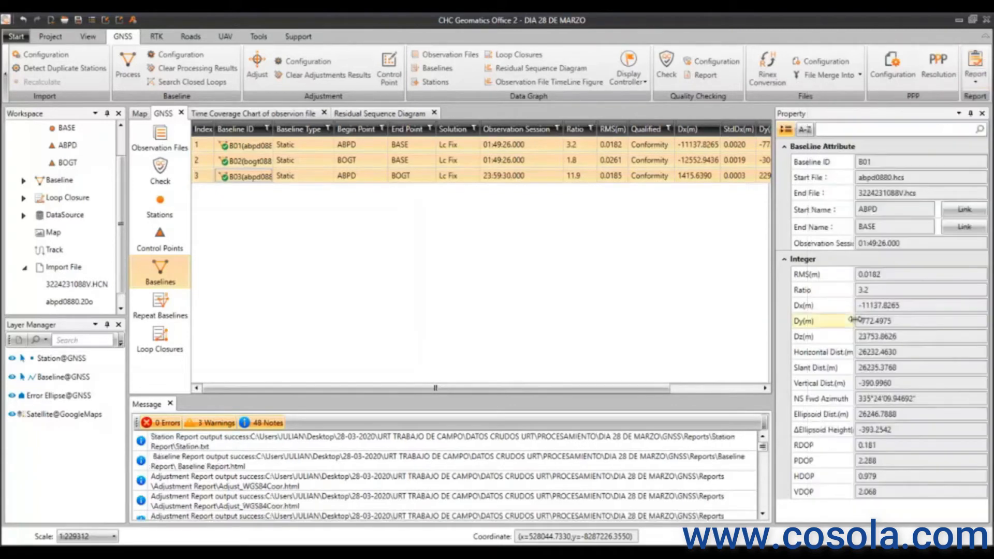
left_click_drag(426, 209, 337, 122)
left_click_drag(286, 493, 643, 505)
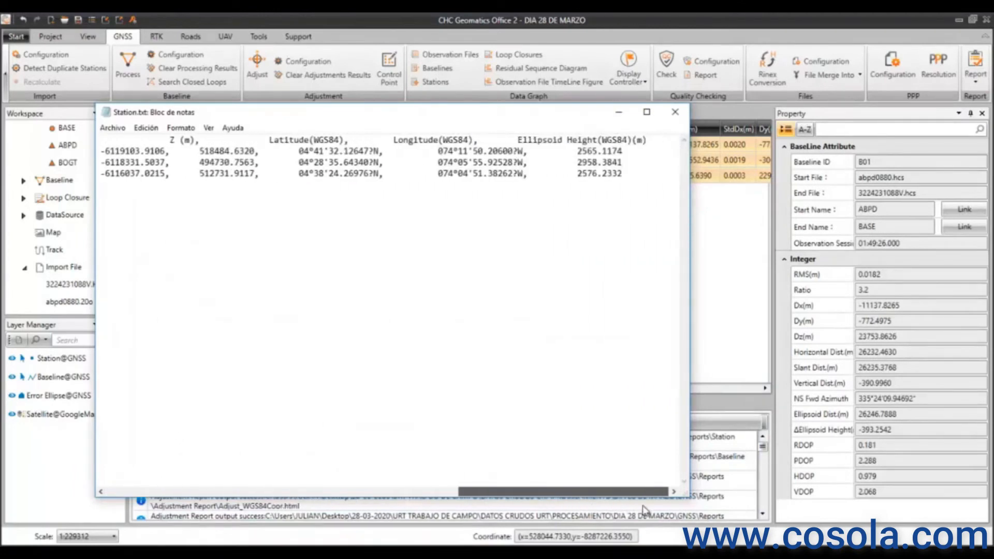
left_click(675, 112)
- Generate the station report in SHP format
left_click(975, 76)
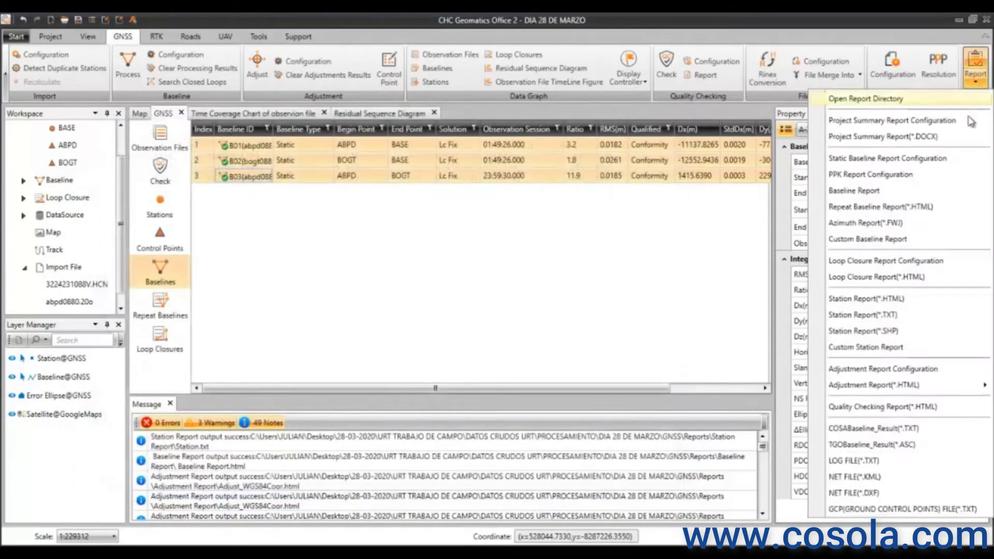
left_click(895, 332)
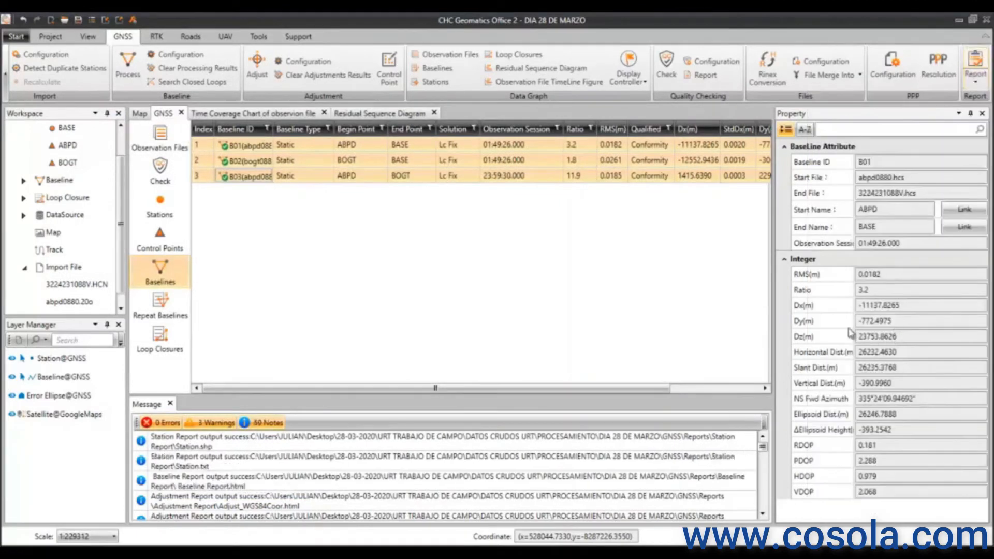
left_click_drag(611, 389, 474, 390)
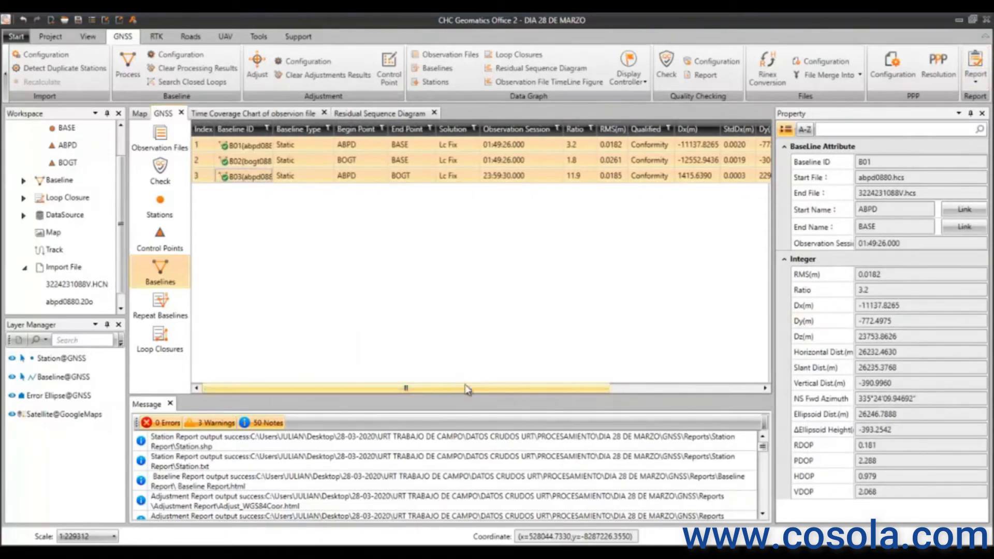
left_click(160, 145)
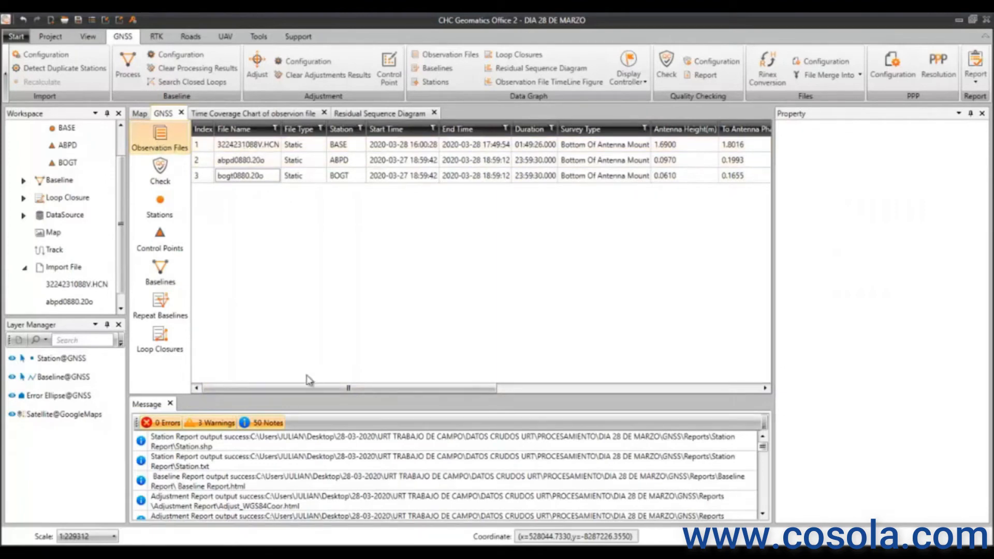
left_click(248, 146)
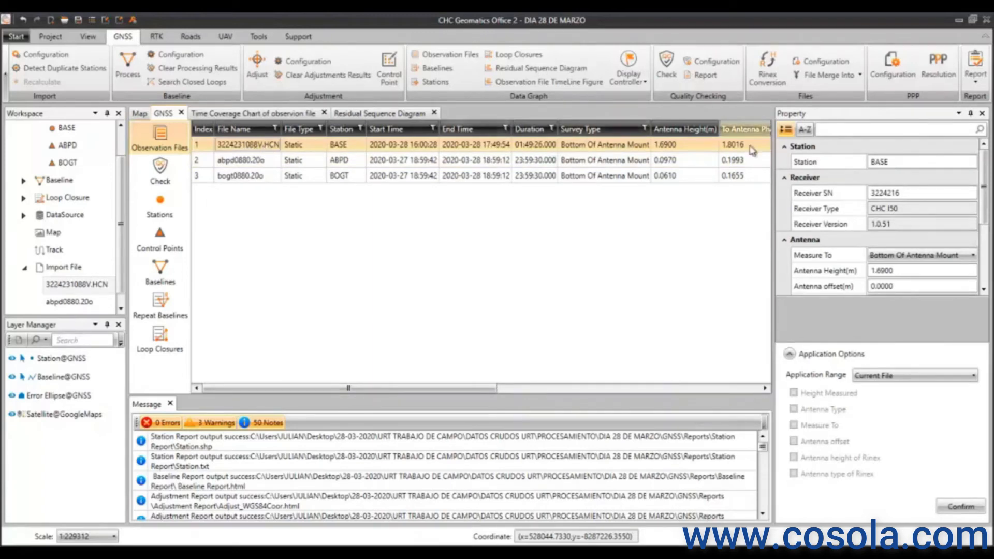
left_click(822, 69)
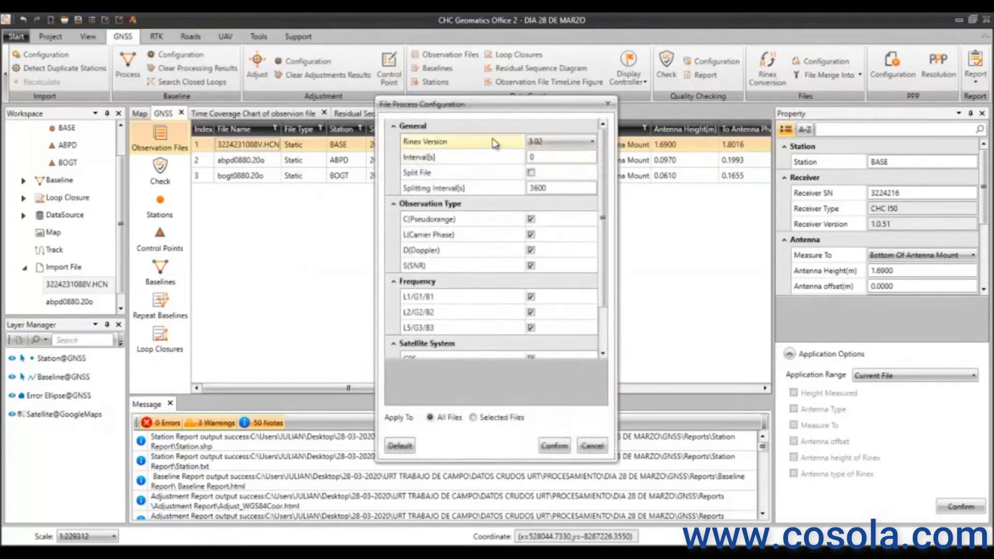
left_click(573, 143)
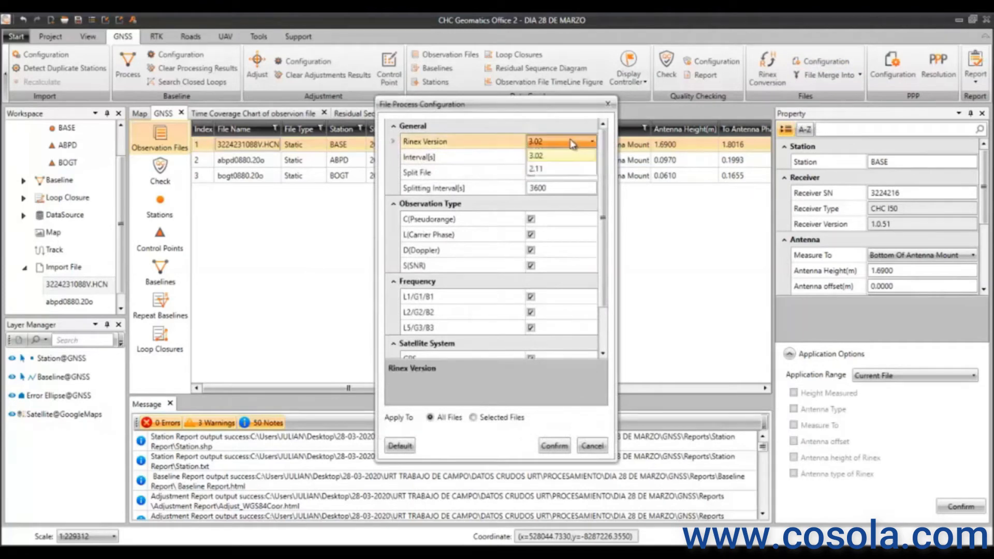
left_click(551, 170)
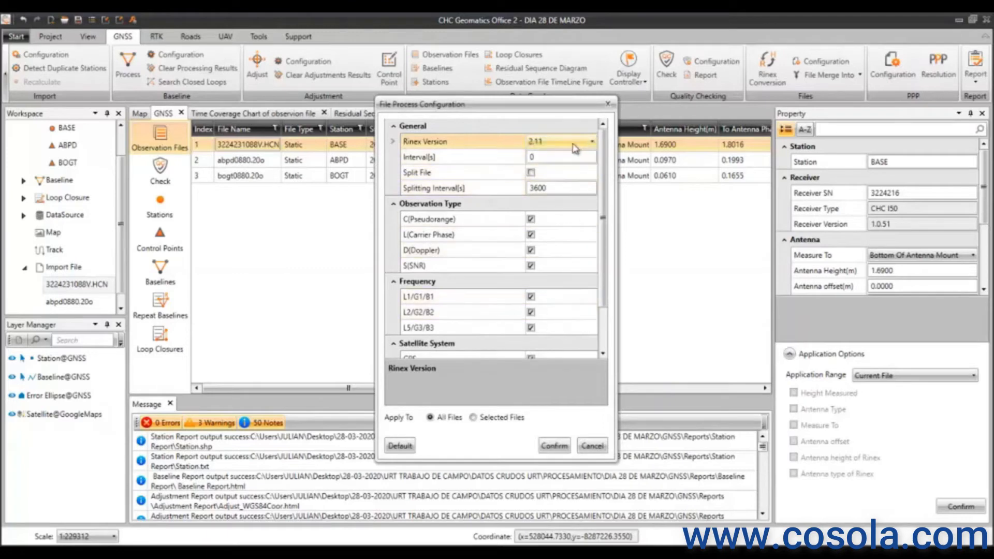
left_click(573, 145)
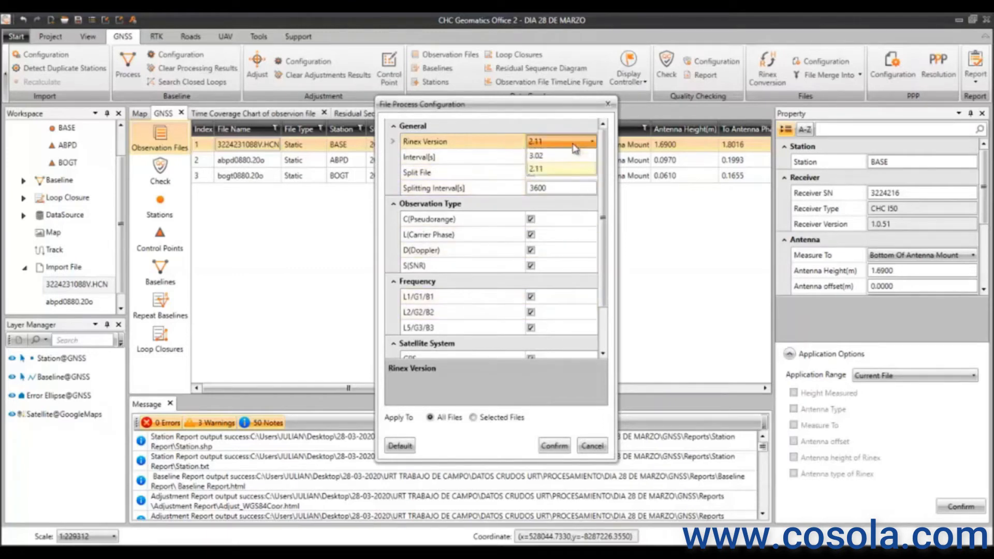
left_click(543, 169)
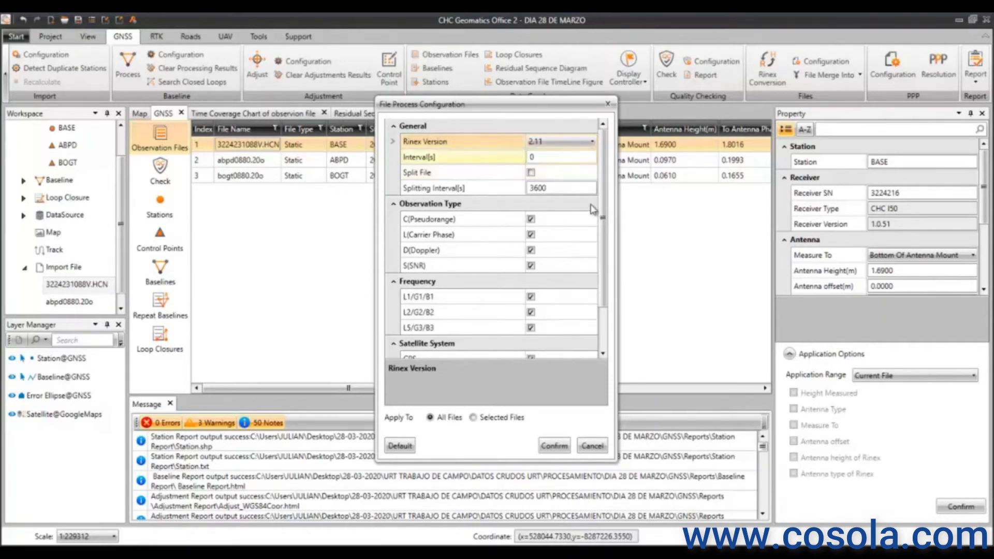
left_click(552, 446)
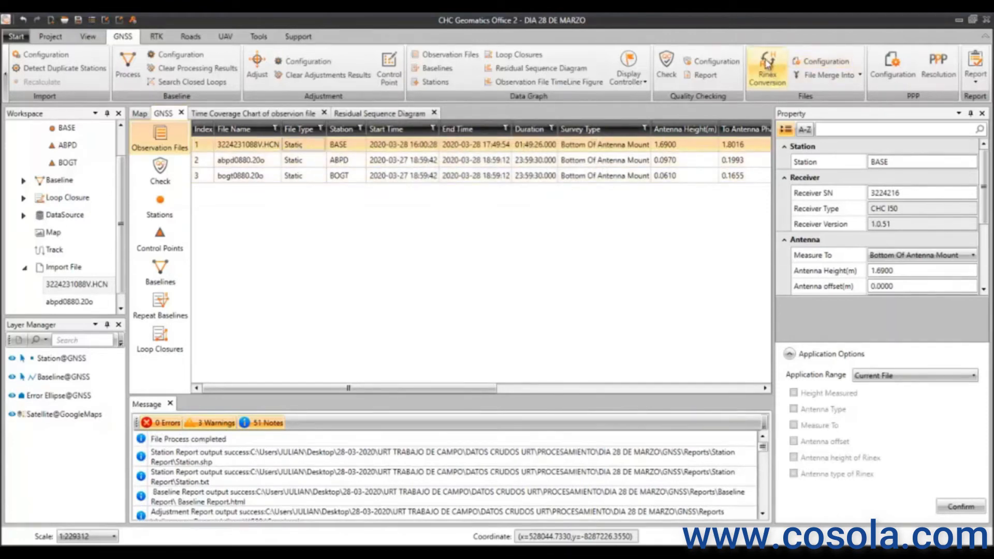
- Convert the selected BASE observation file to Rinex, view the converted files in the output directory, and close that folder
left_click(769, 70)
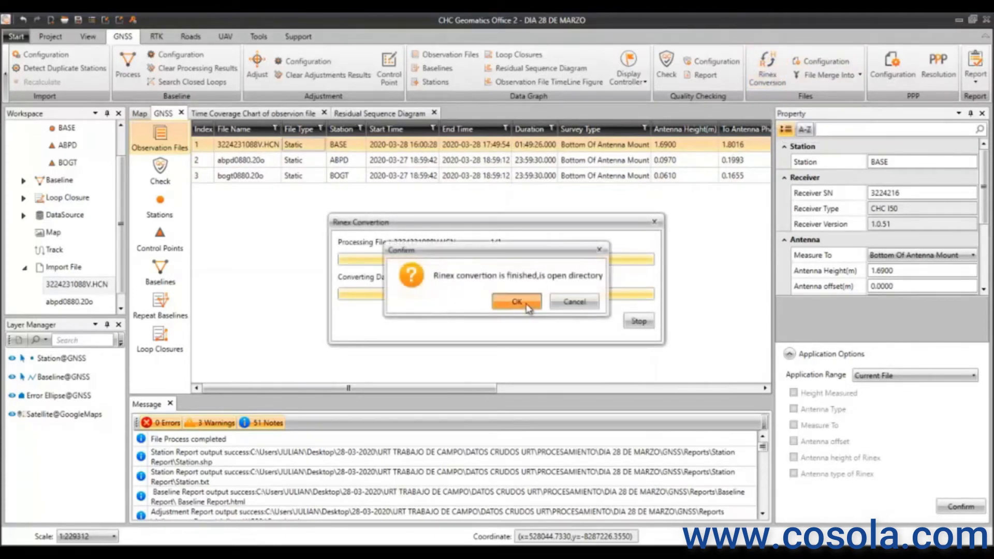
left_click(527, 307)
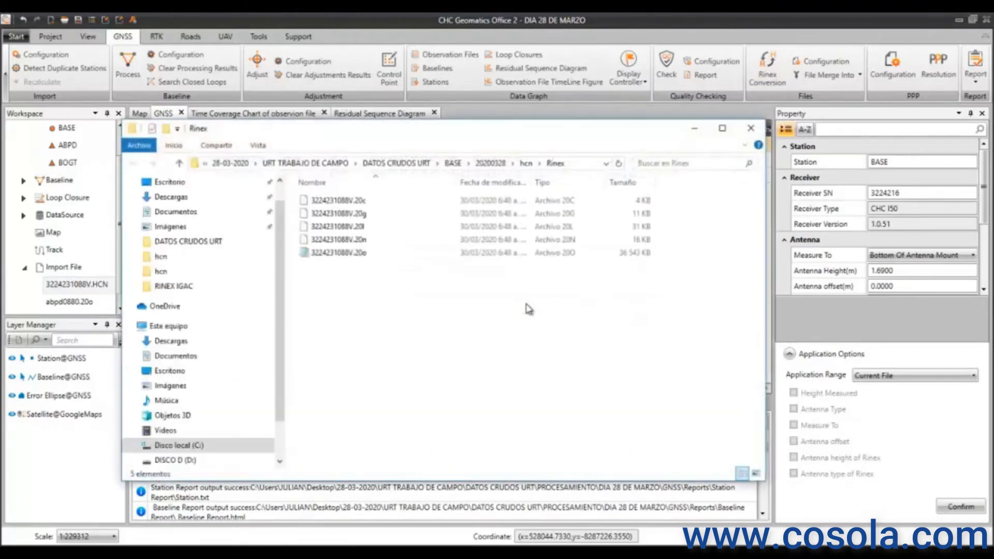
left_click(343, 257)
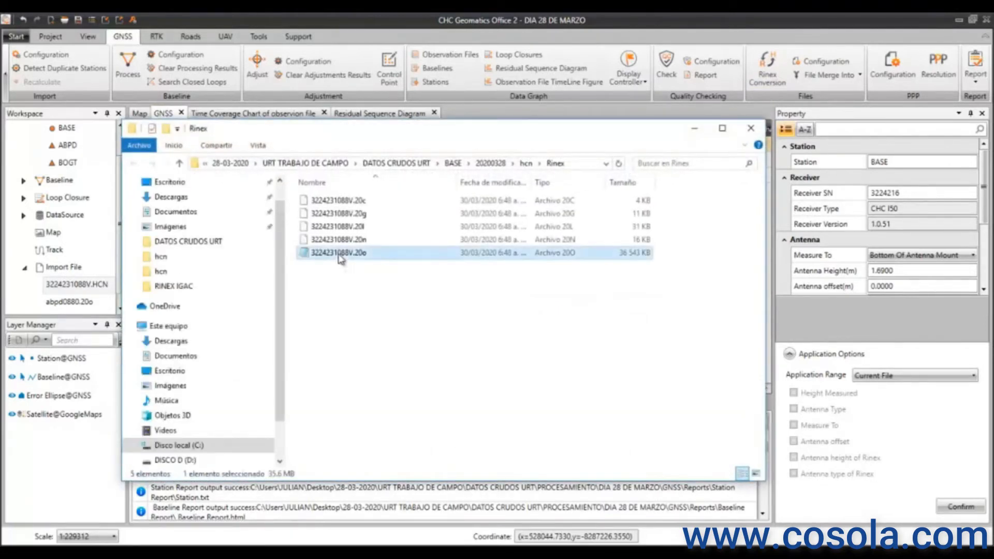
left_click(354, 244)
left_click(356, 253)
left_click(751, 129)
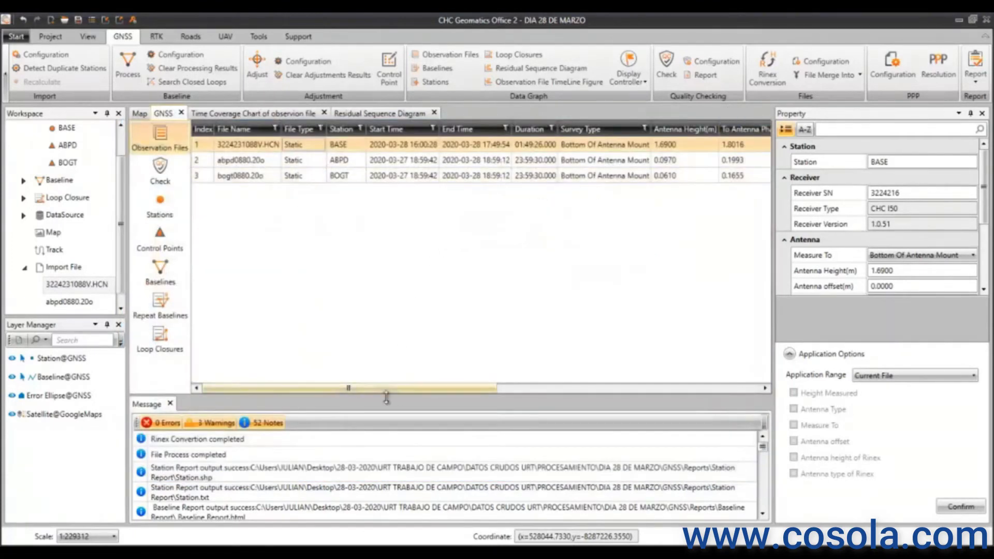
- Switch to File Explorer and open the Rinex folder under DATOS CRUDOS URT, BASE, 20200328, hcn
left_click_drag(396, 391, 313, 389)
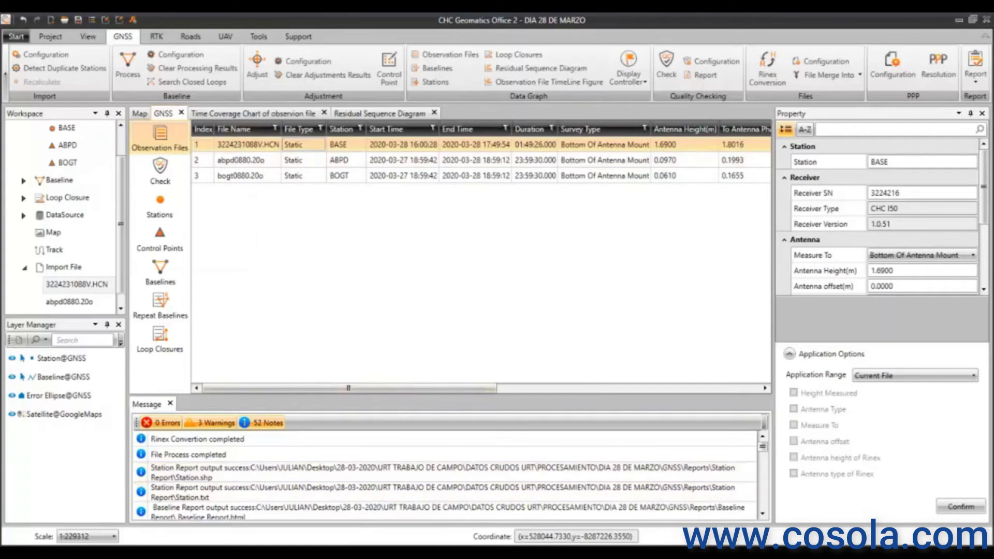
key("alt+Tab")
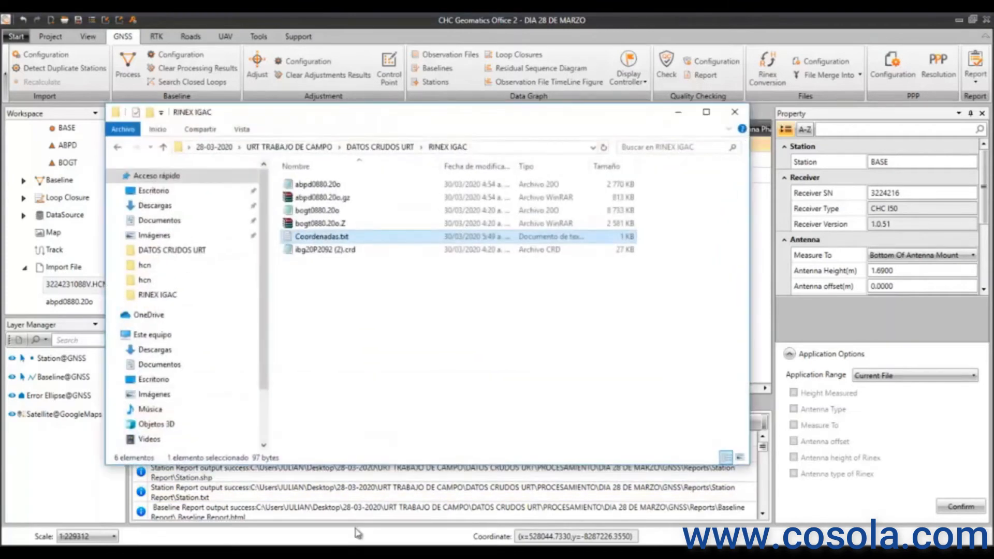
left_click(275, 148)
double_click(308, 197)
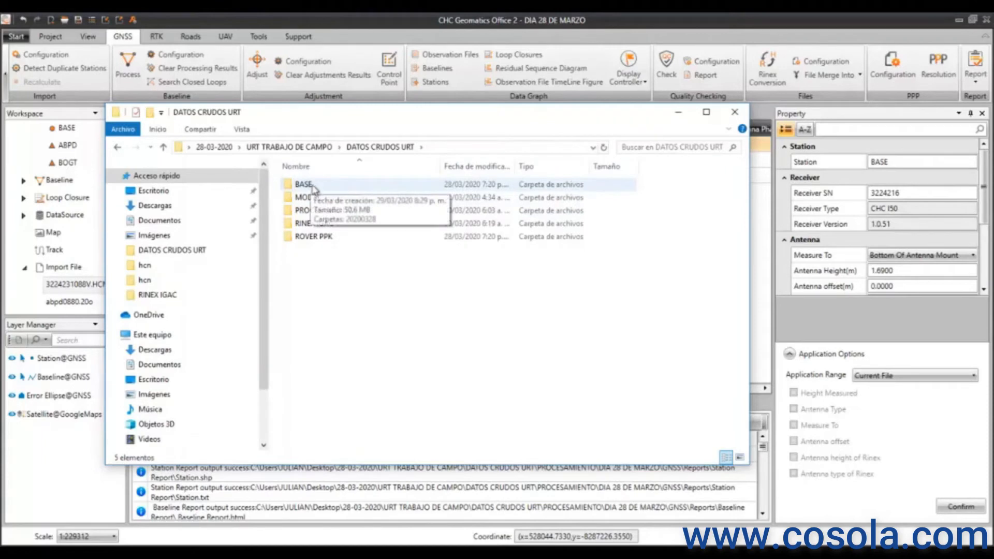
double_click(319, 186)
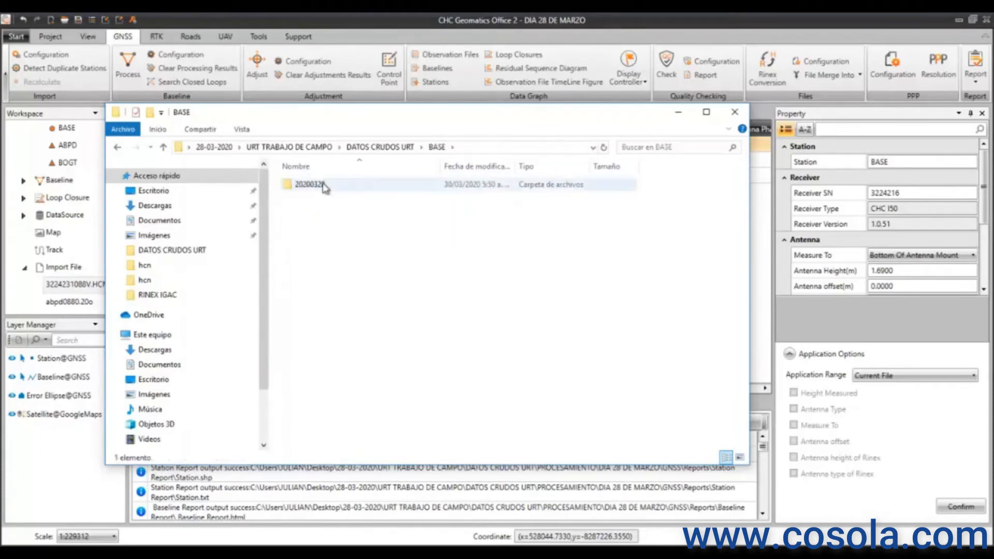
double_click(311, 185)
double_click(329, 186)
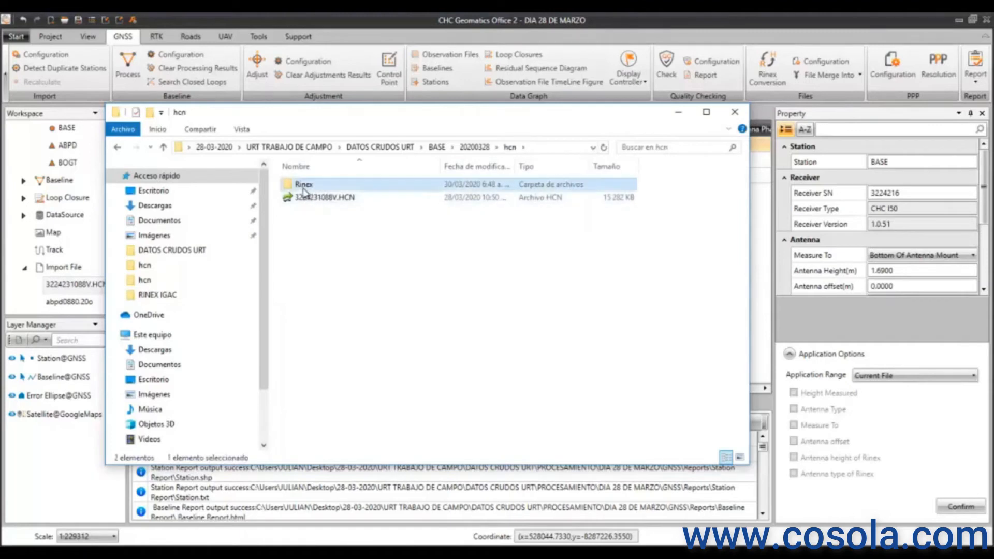
double_click(305, 185)
left_click(329, 237)
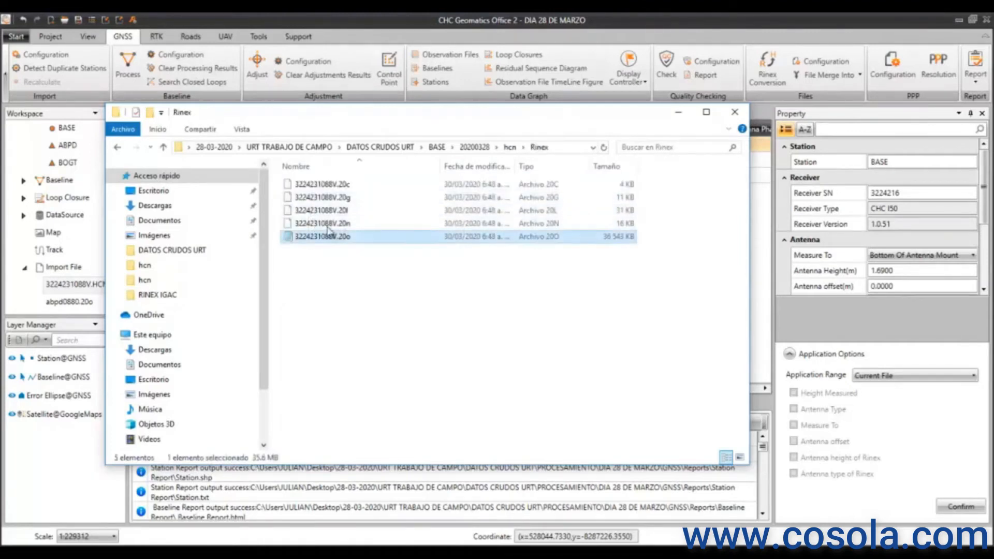
left_click(329, 223)
left_click(329, 238)
left_click(344, 223, "ctrl")
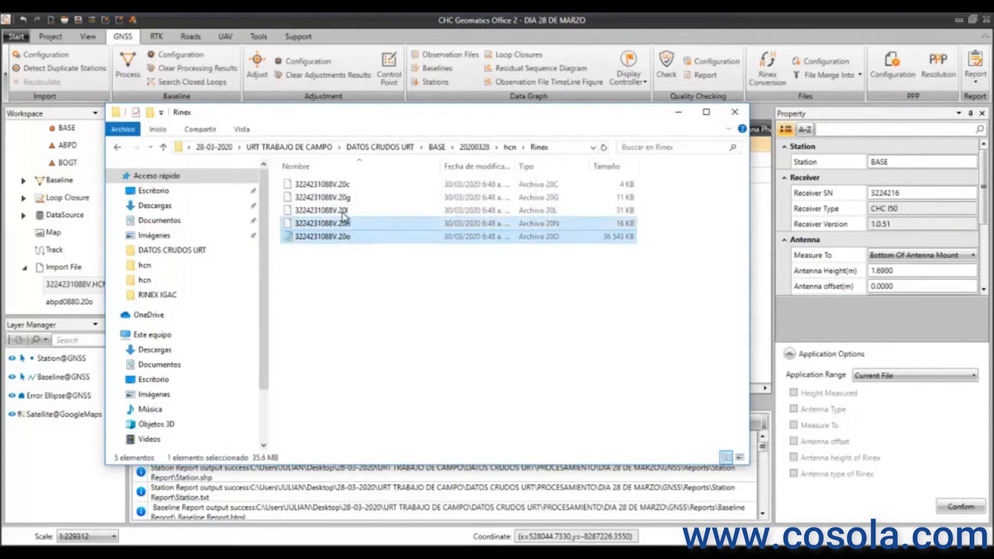
left_click(337, 198, "ctrl")
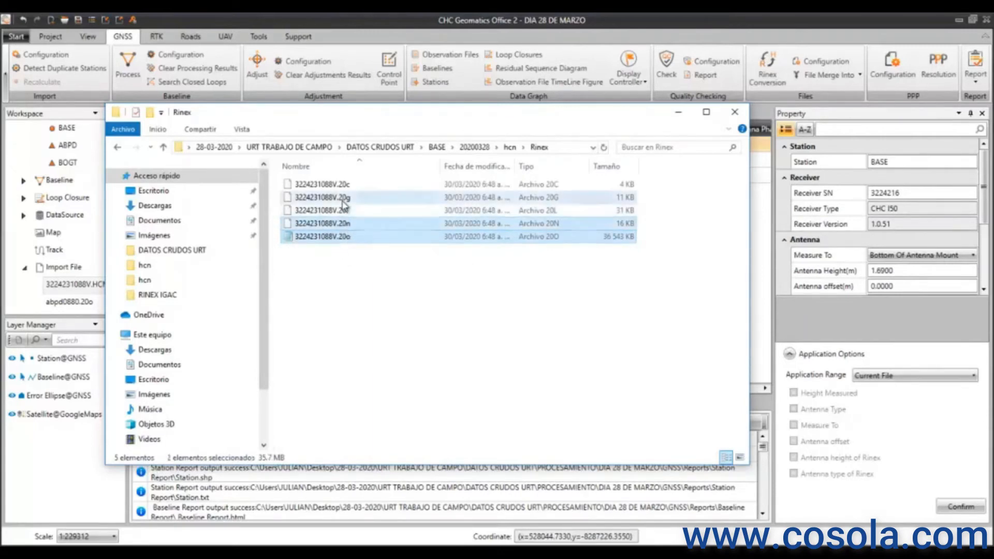
- Go back to DATOS CRUDOS URT and open the project's Reports folder under PROCESAMIENTO, DIA 28 DE MARZO, GNSS
left_click(117, 148)
left_click(112, 150)
left_click(118, 151)
left_click(118, 149)
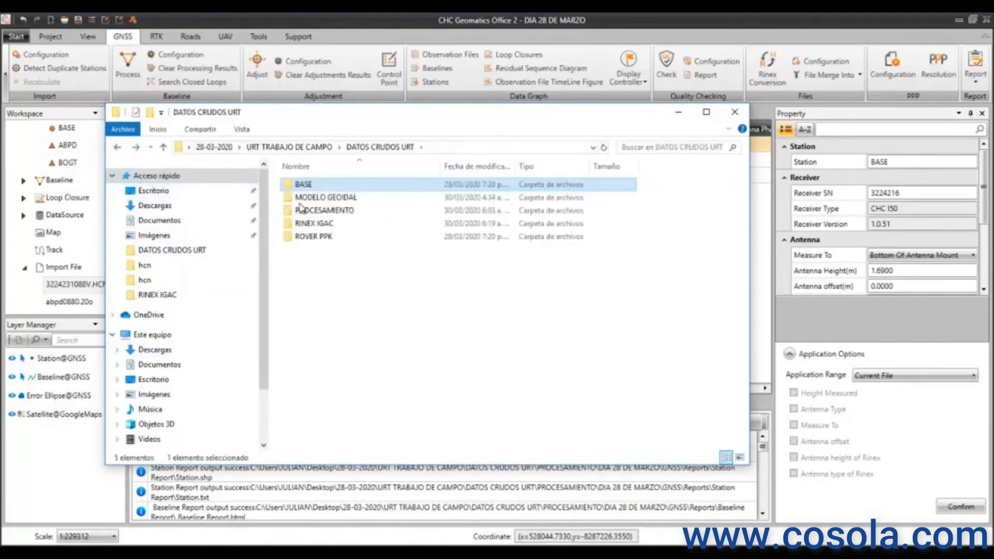
double_click(340, 214)
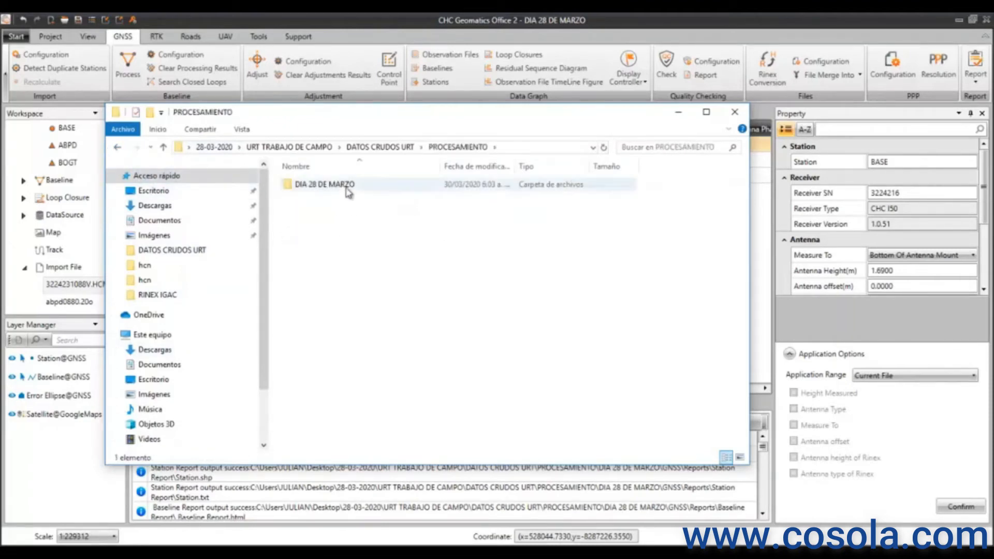
left_click(345, 190)
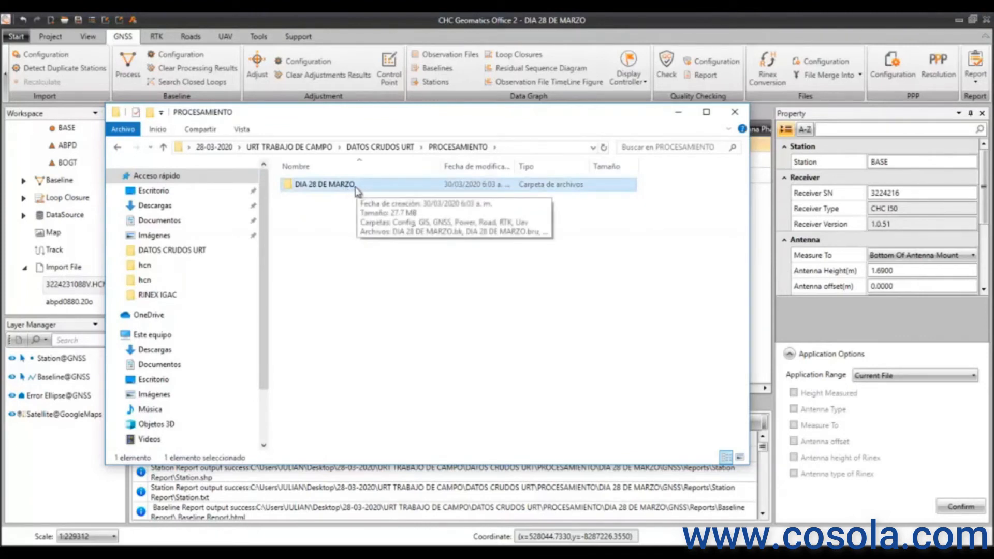
double_click(360, 190)
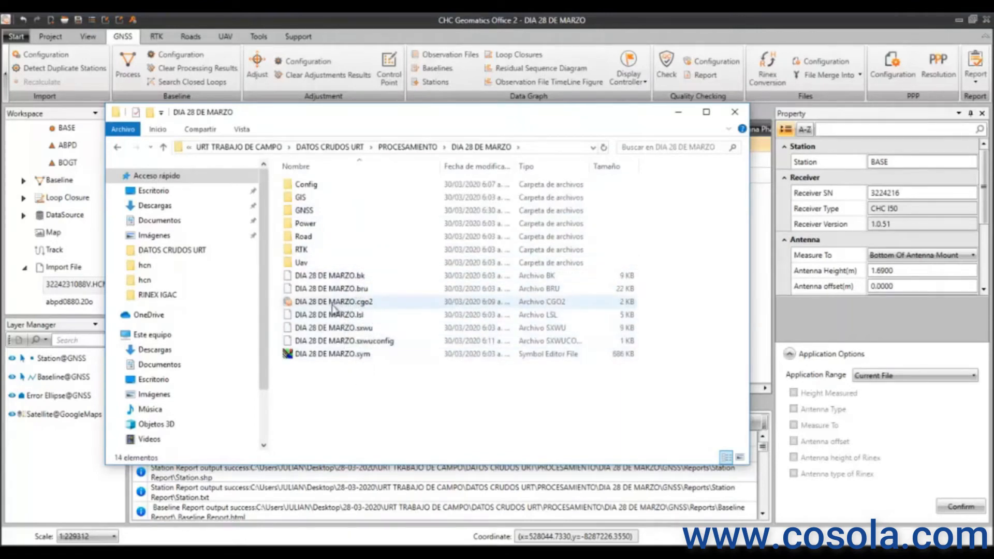
double_click(326, 214)
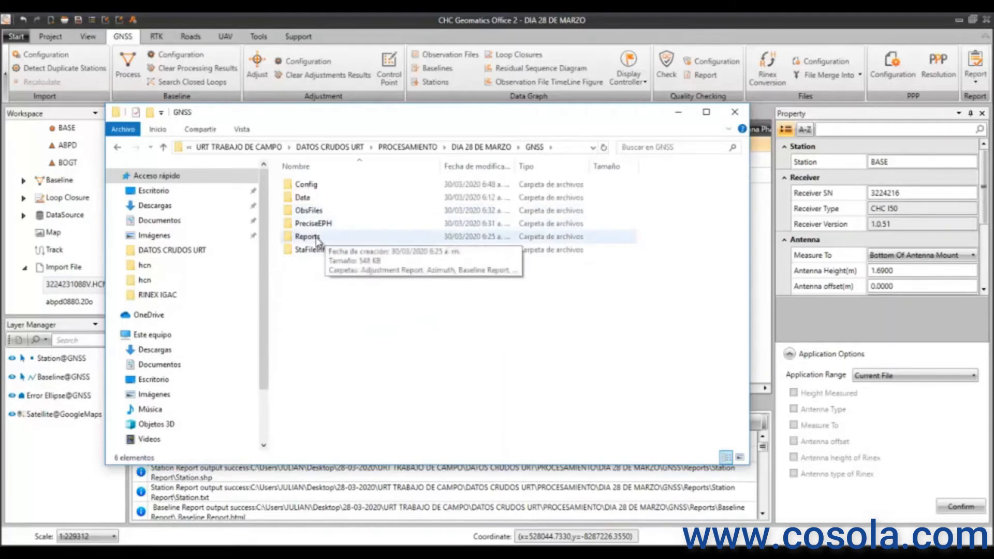
double_click(317, 239)
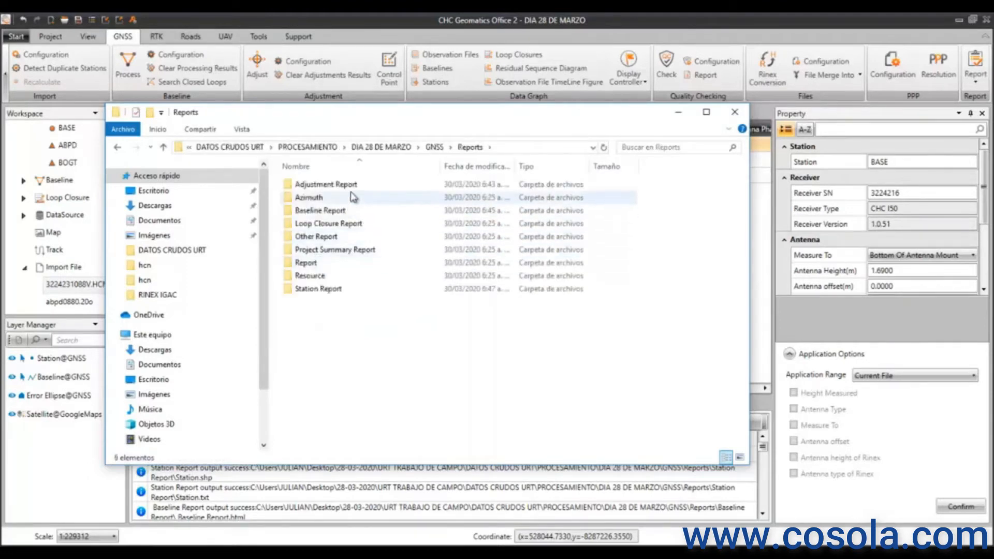
- Check the exported HTML files in the Adjustment Report and Baseline Report folders, returning to Reports
left_click(334, 189)
double_click(334, 187)
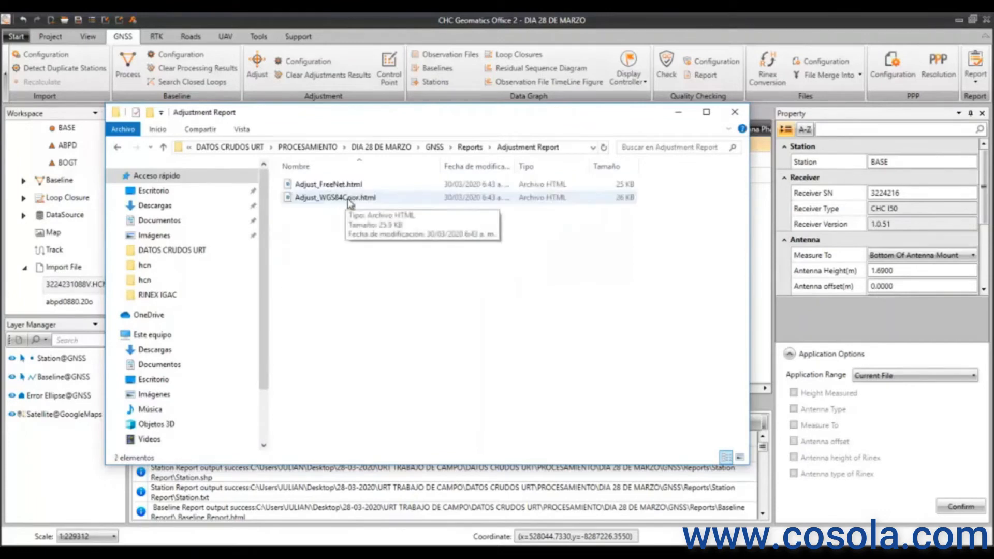
left_click(117, 147)
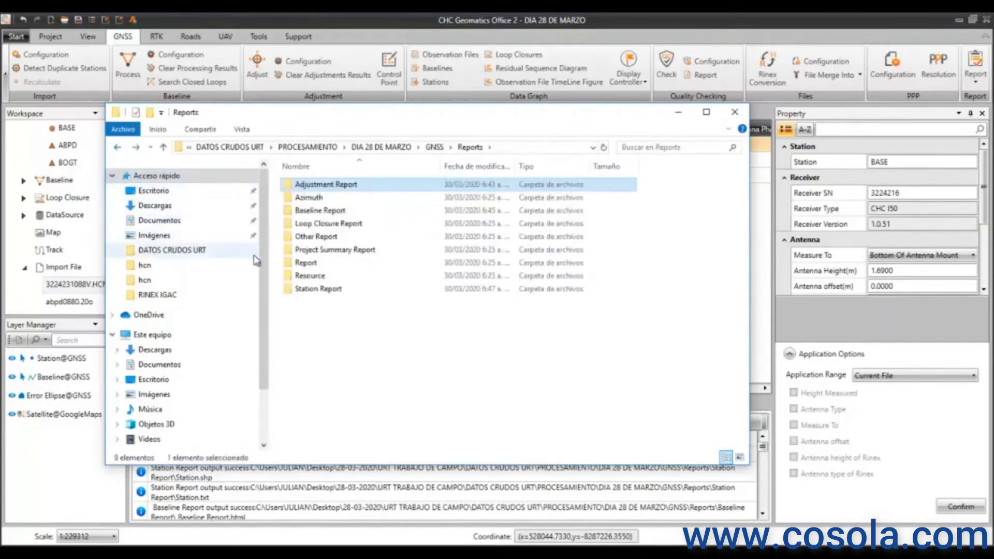
double_click(350, 213)
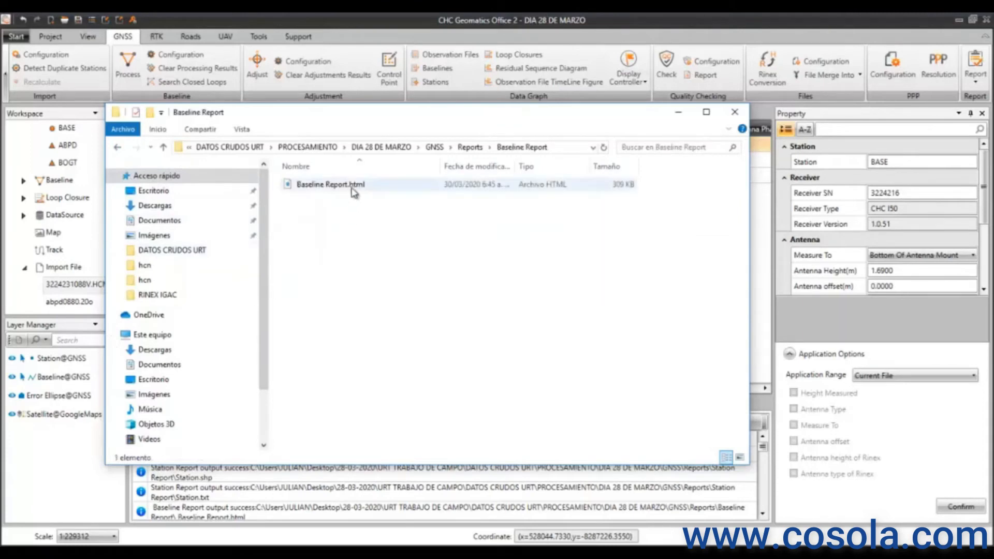
left_click(119, 149)
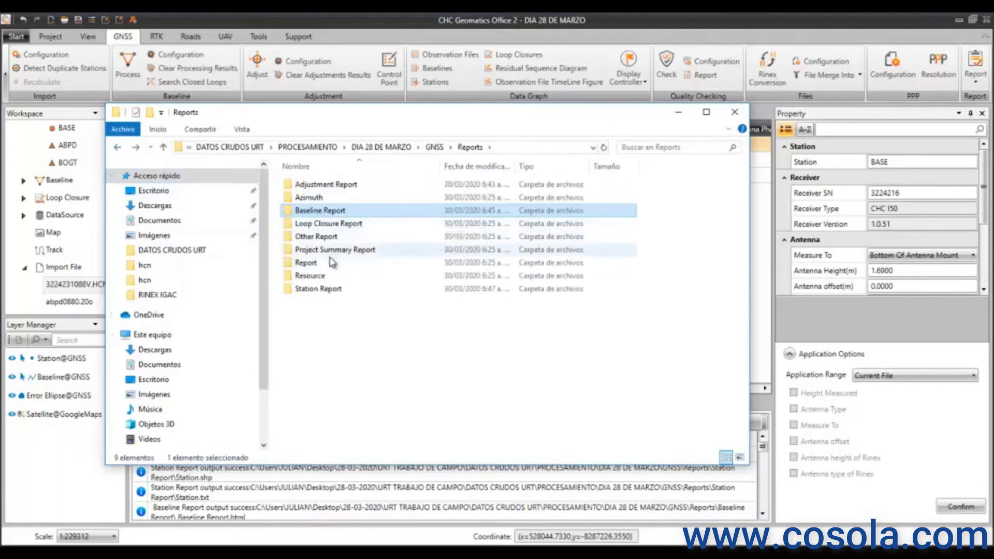
- Open the Station Report folder and check the exported Station.shp and Station.txt files
double_click(328, 294)
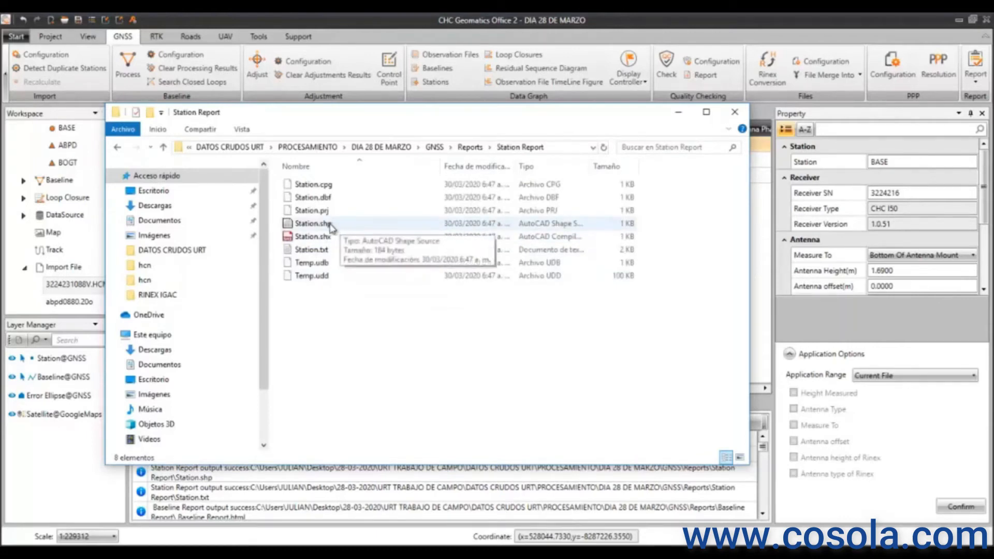
left_click(334, 226)
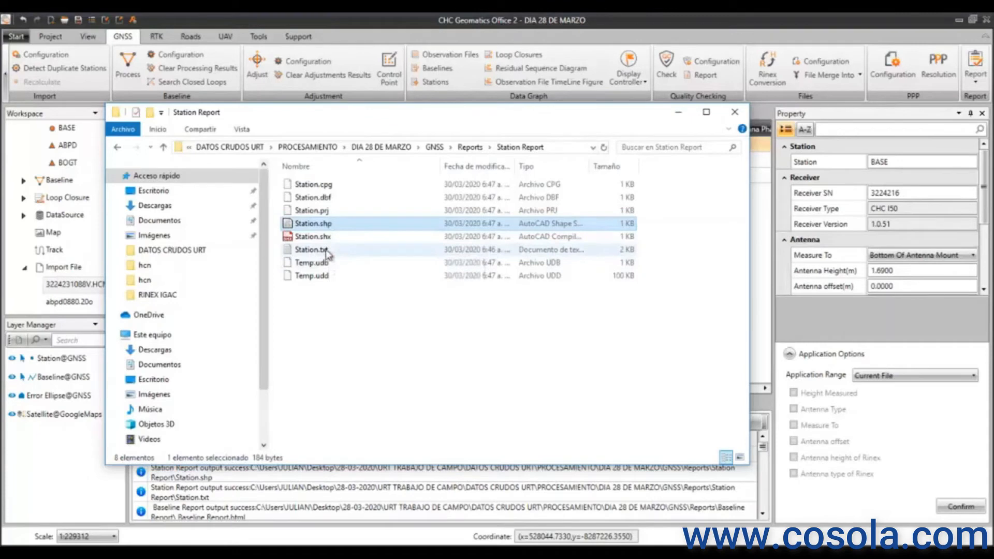
left_click(327, 251)
left_click(339, 228)
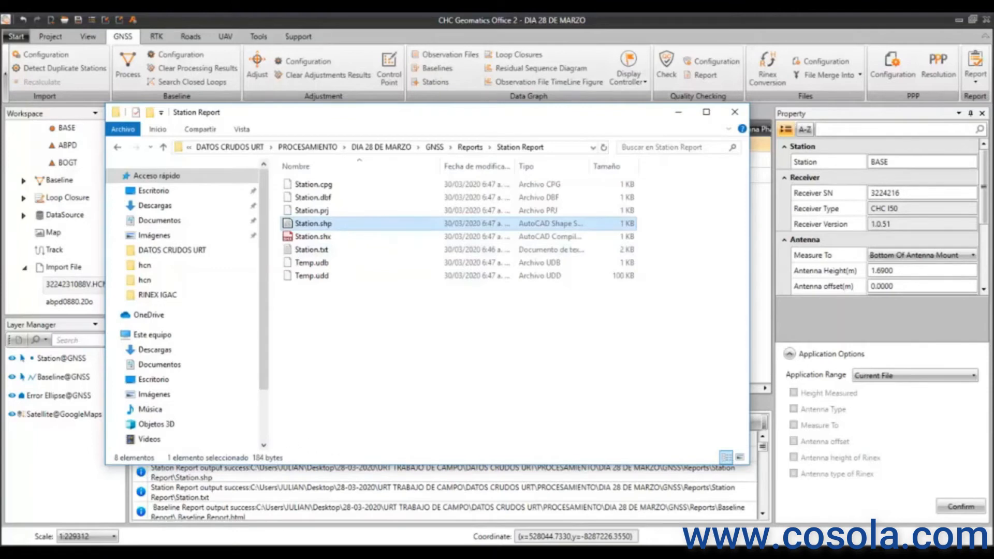
- Search the installed programs for "arcg" and launch ArcGlobe
key("super+s")
type("arcg")
left_click(158, 237)
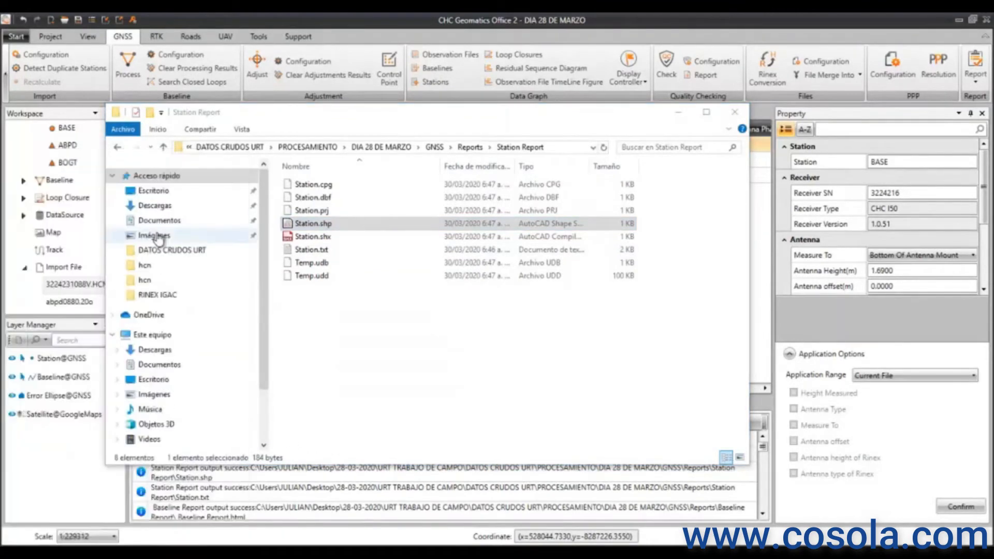
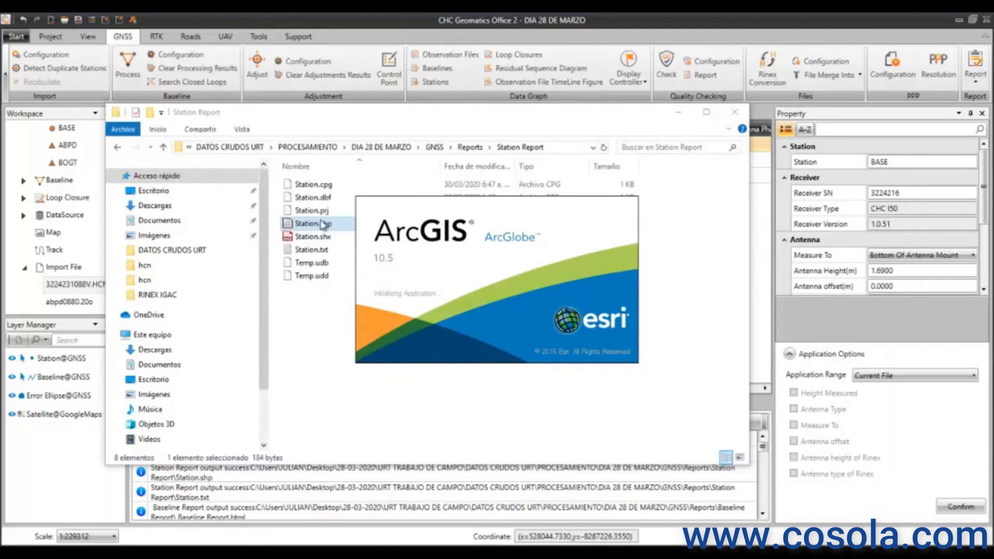
- Dismiss the Getting Started dialog and close ArcGlobe
left_click(766, 303)
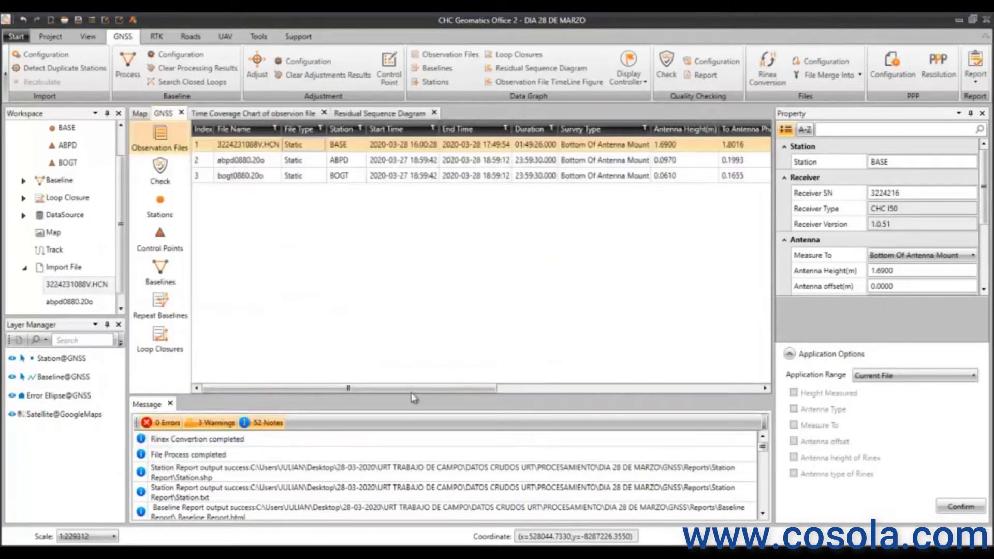
left_click_drag(422, 389, 372, 393)
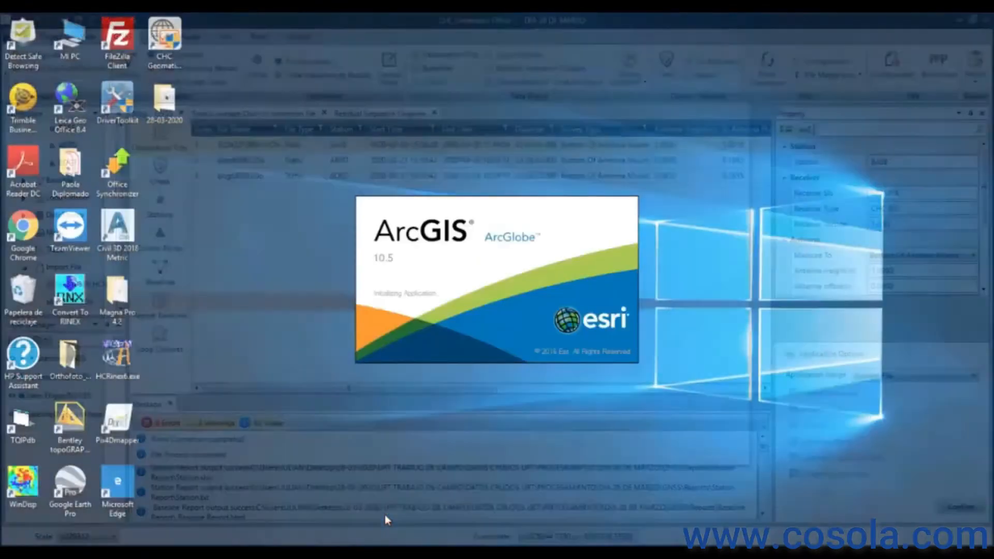
left_click(384, 515)
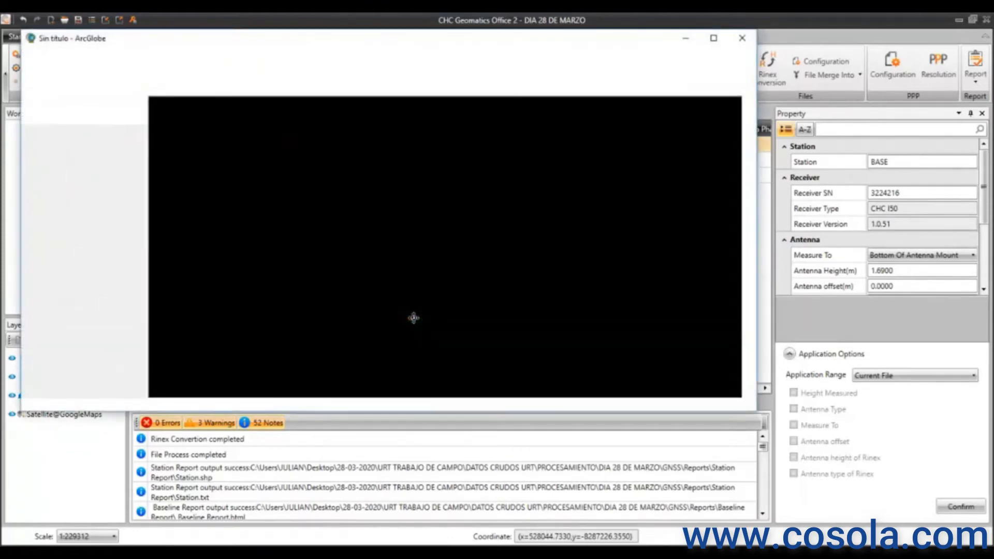
left_click(764, 295)
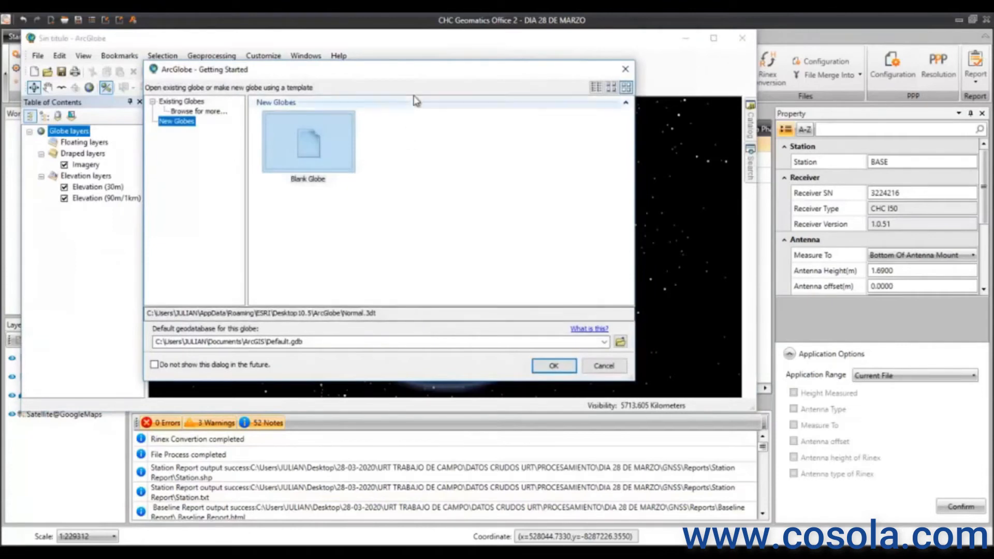
left_click(626, 69)
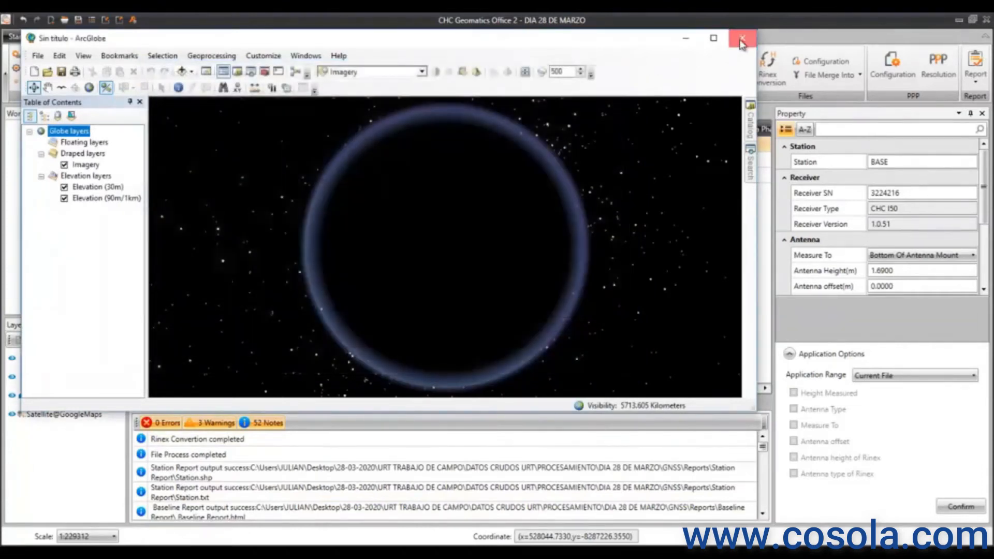
left_click(742, 38)
- Search the installed programs for "arc", launch ArcMap 10.5 and start a blank map
key("super")
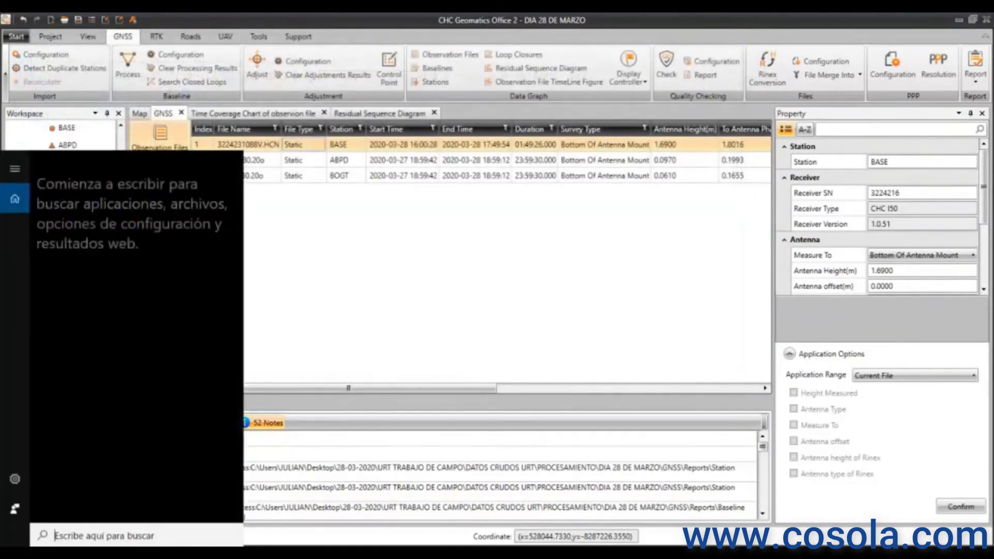
type("arc")
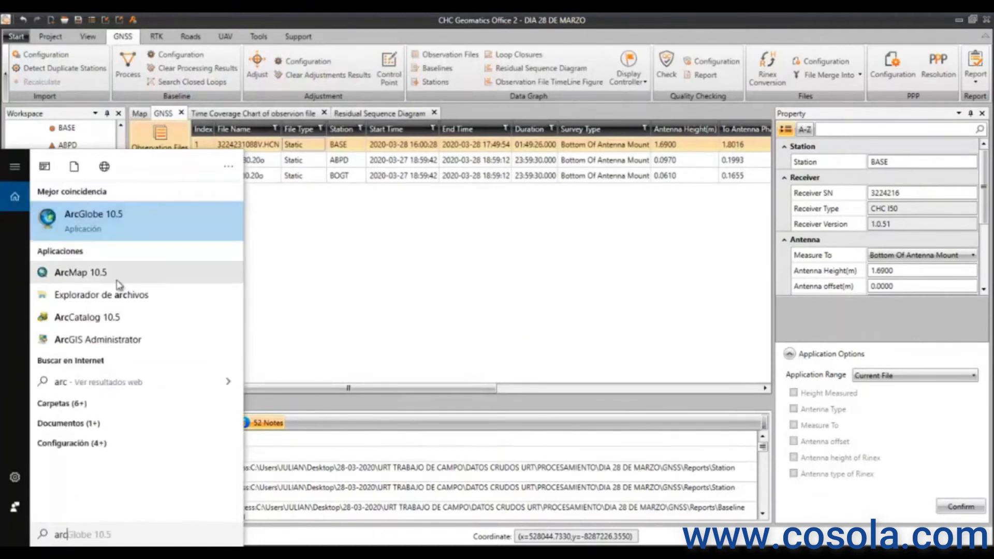
left_click(109, 274)
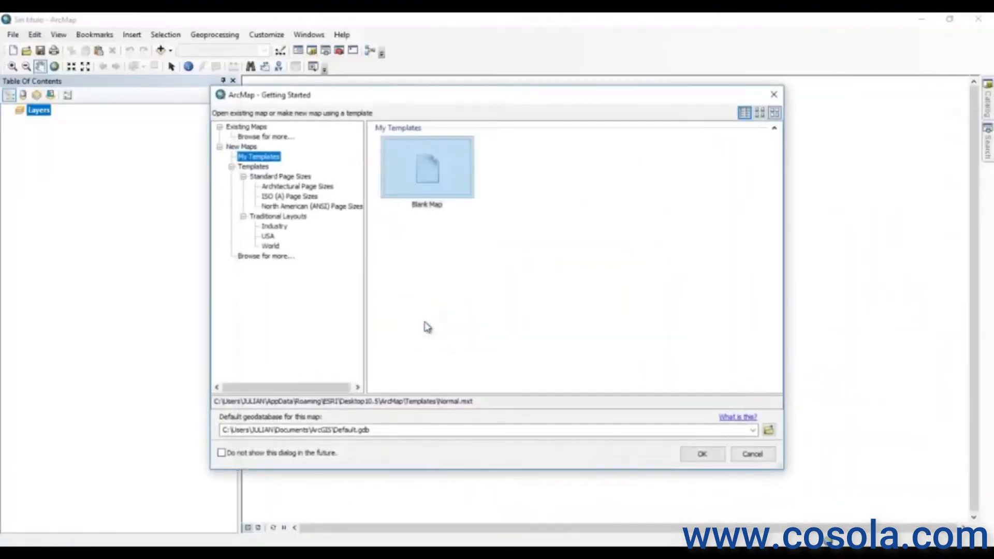
left_click(699, 454)
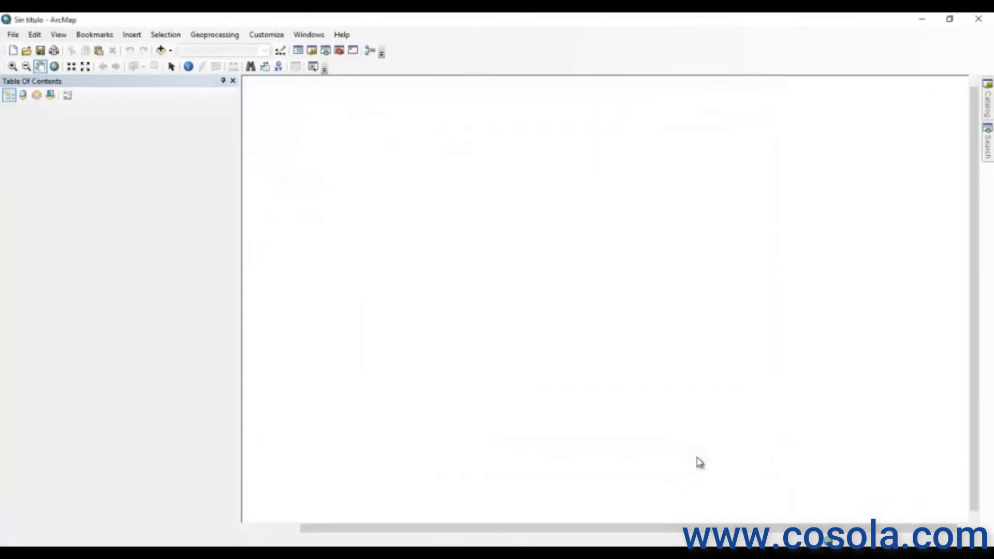
- Set the Layers data frame's coordinate system to MAGNA Colombia Bogota by searching for code 3116
left_click(39, 110)
right_click(39, 110)
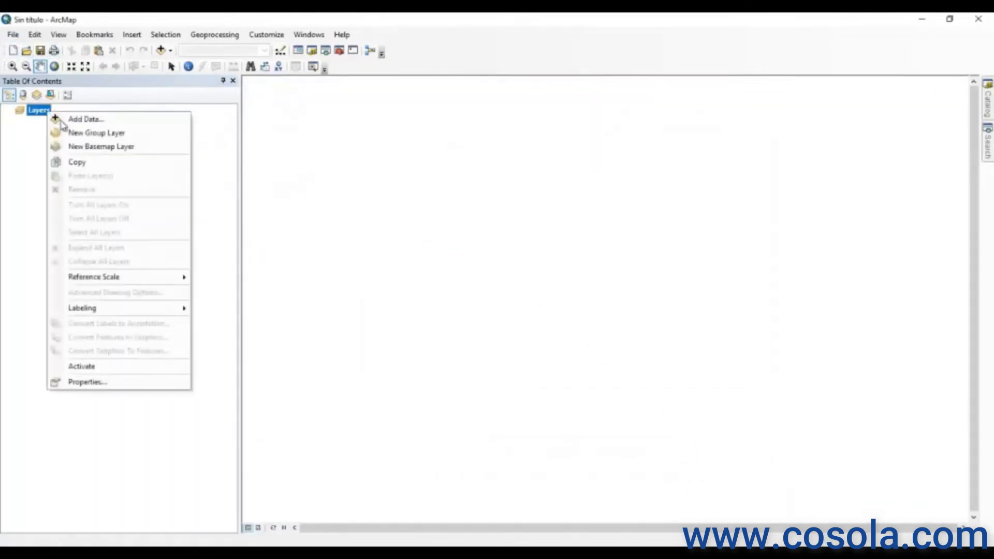
left_click(116, 386)
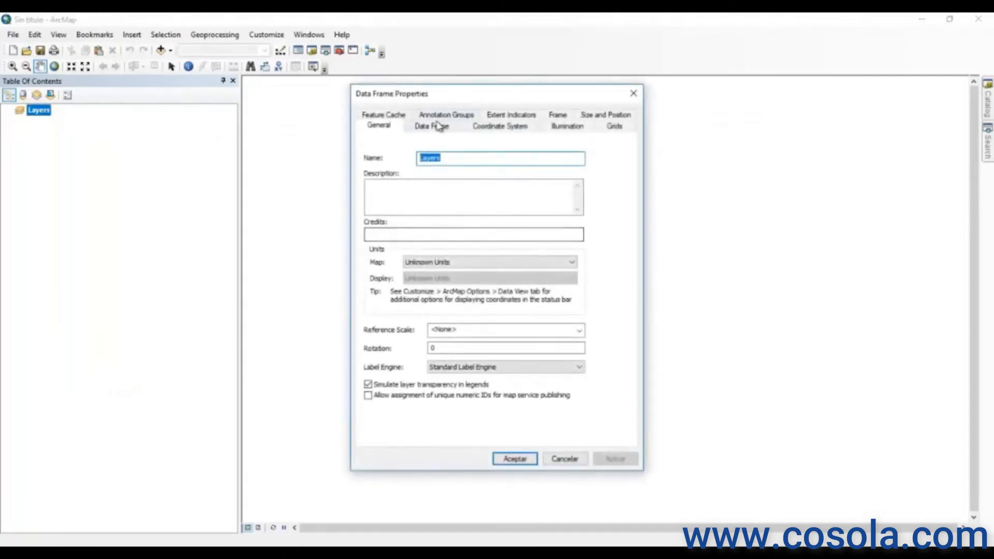
left_click(496, 127)
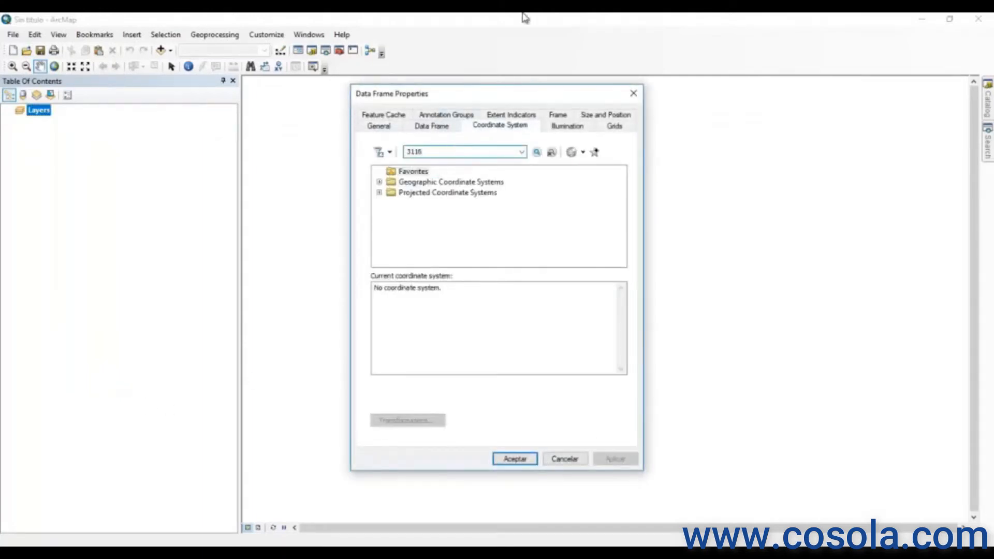
left_click(535, 154)
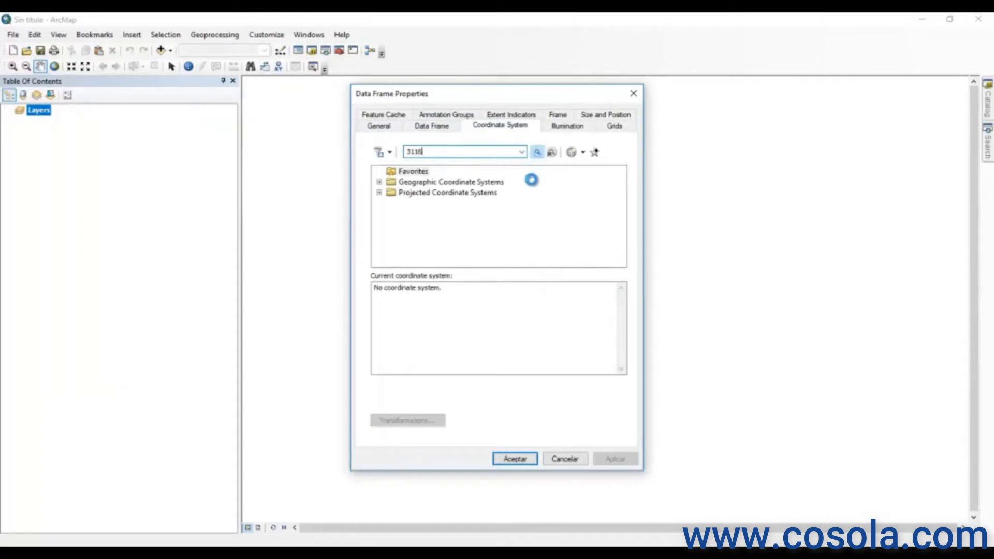
left_click(497, 226)
left_click(615, 458)
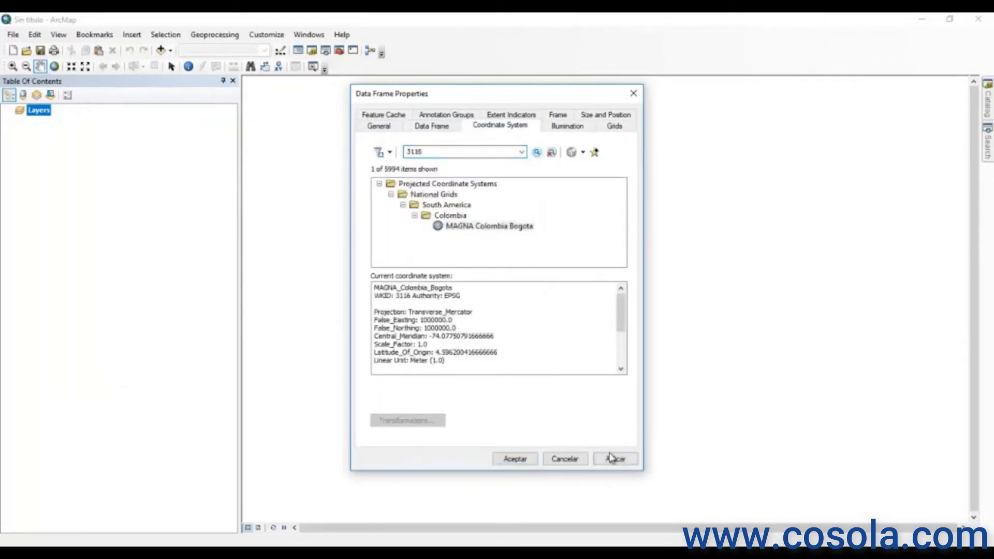
left_click(514, 458)
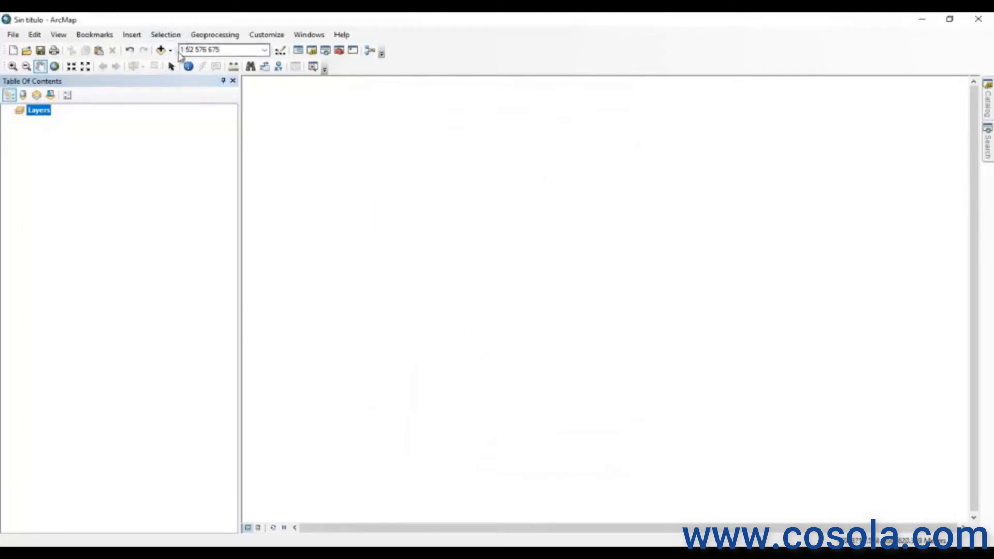
- Try to add data to the map using the Station Report folder's path copied from File Explorer
left_click(170, 51)
left_click(209, 69)
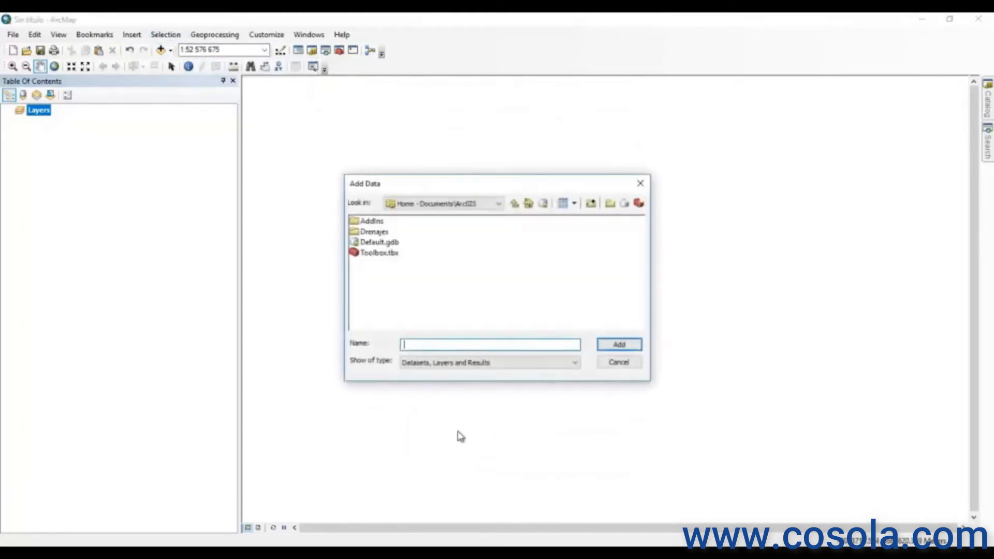
left_click(370, 552)
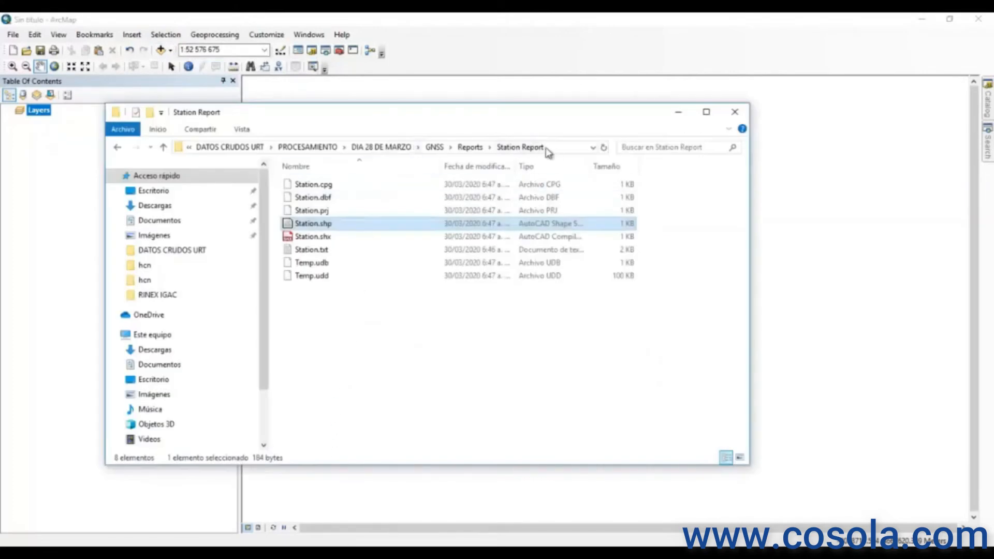
left_click(563, 147)
key("alt+Tab")
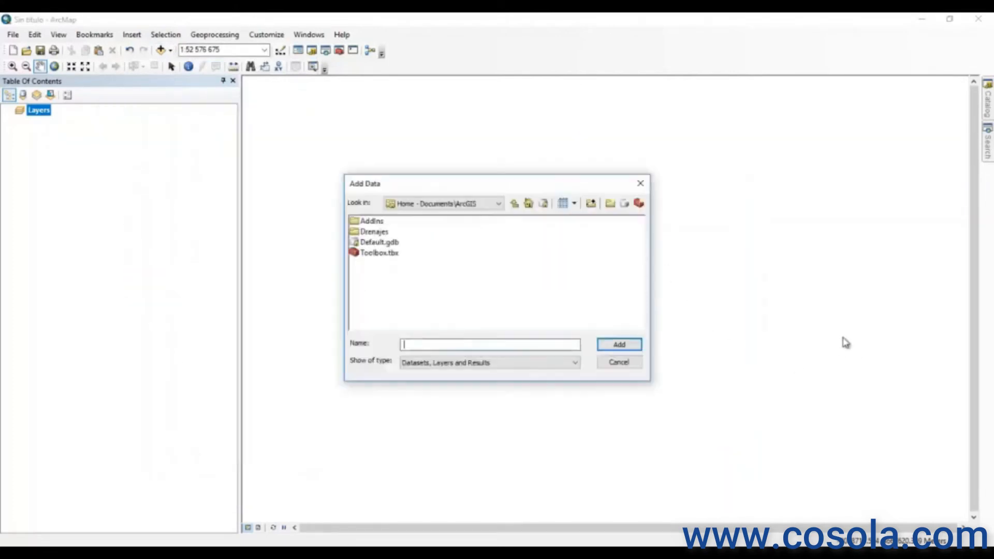
left_click(521, 344)
key("ctrl+v")
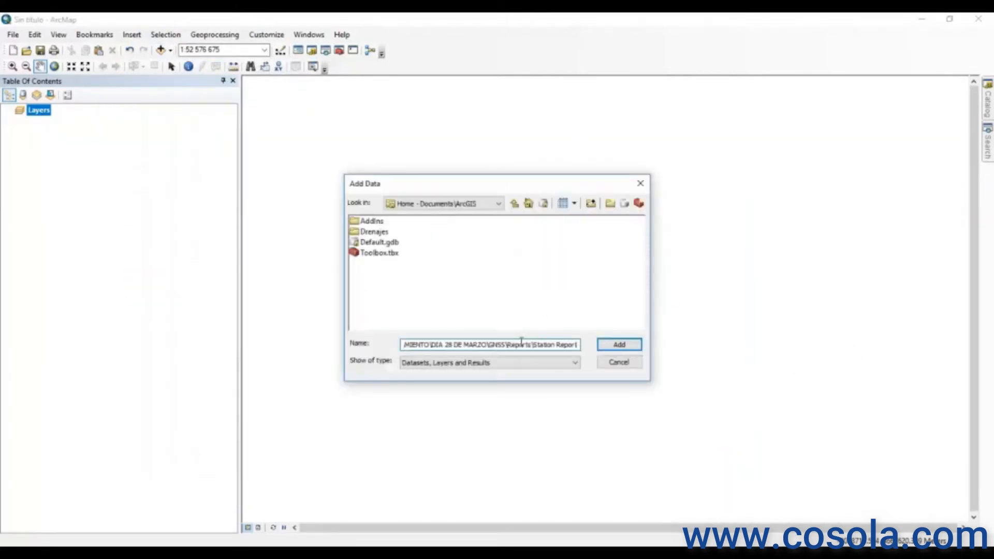
key("Return")
left_click(594, 333)
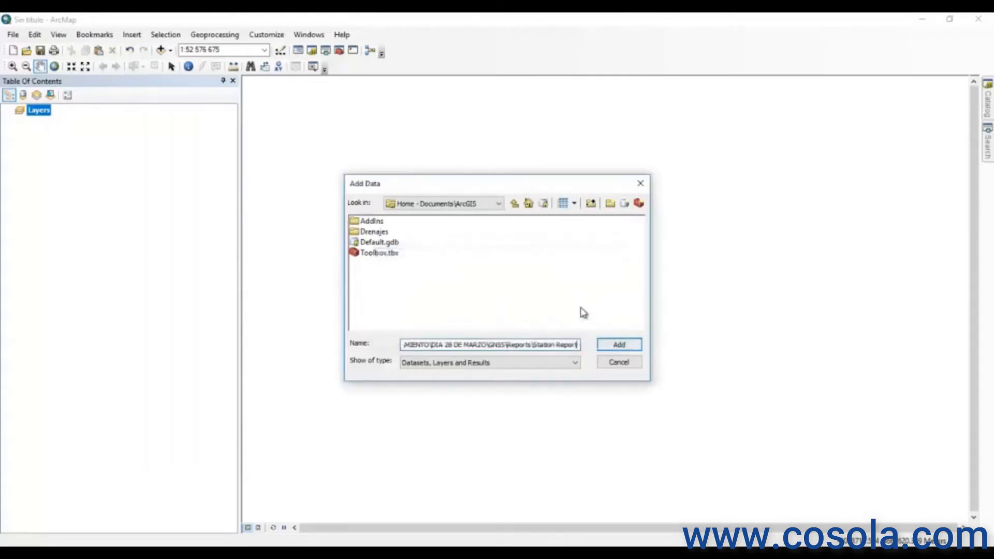
- Try to open the Station Report path from Folder Connections and close the Add Data dialog
left_click(572, 362)
left_click(571, 361)
left_click(492, 204)
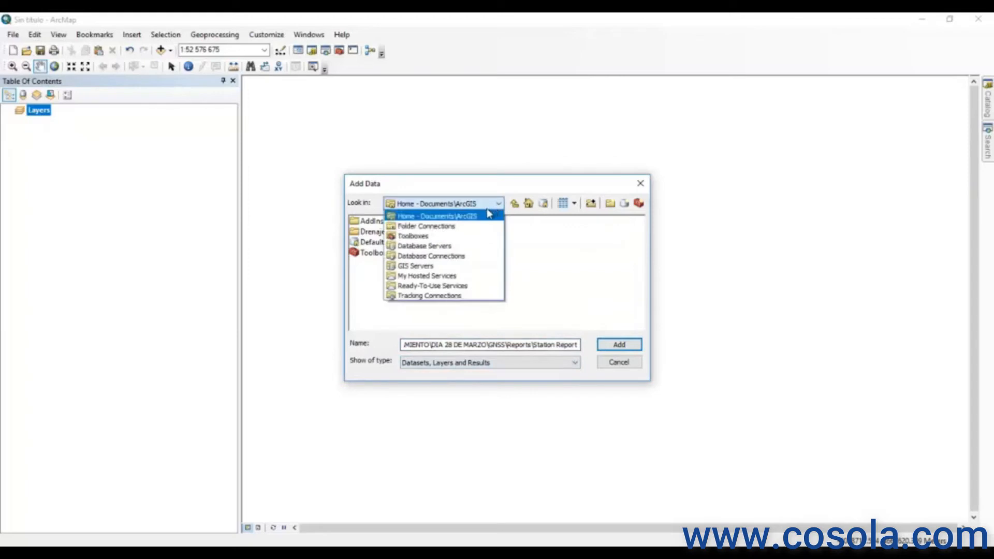
left_click(454, 231)
left_click(474, 344)
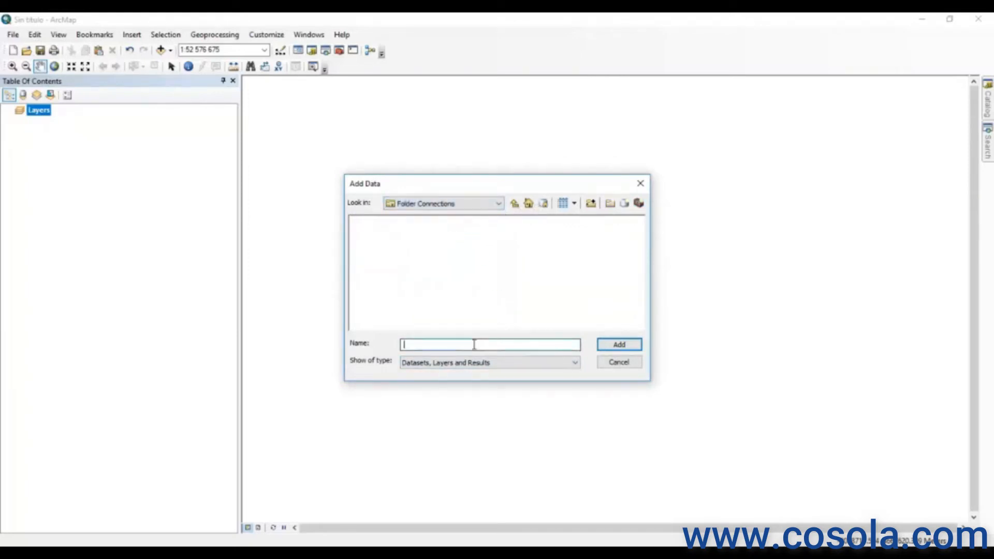
key("ctrl+v")
key("Return")
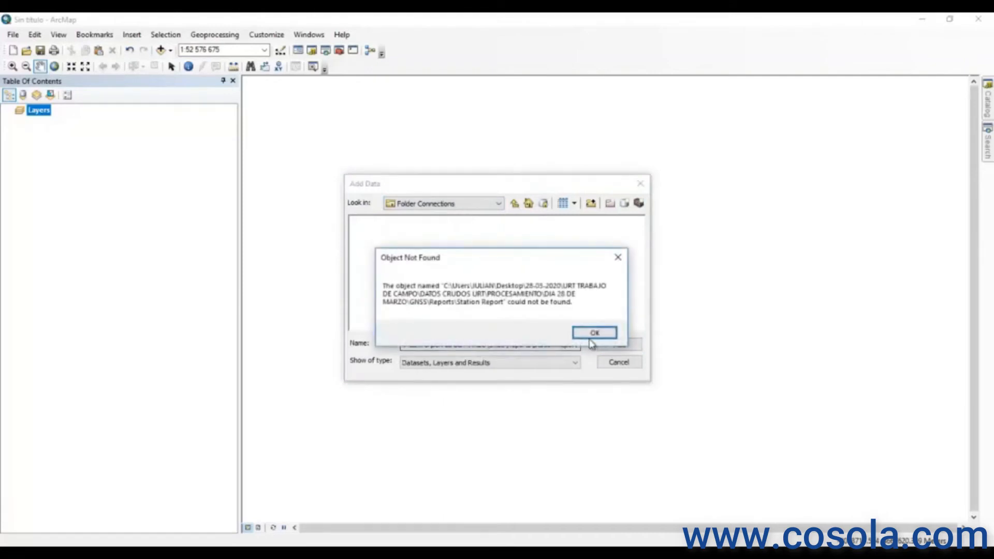
left_click(595, 332)
left_click(640, 183)
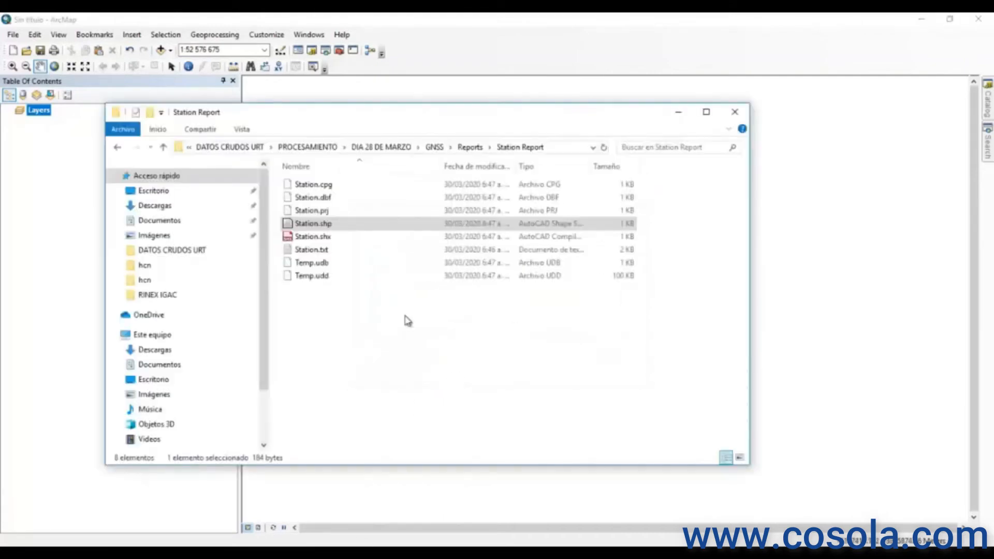
- Add Station.shp from the Station Report folder to the map and dismiss the geographic coordinate systems warning
left_click_drag(333, 224, 595, 326)
left_click_drag(595, 327, 622, 280)
left_click_drag(621, 278, 433, 513)
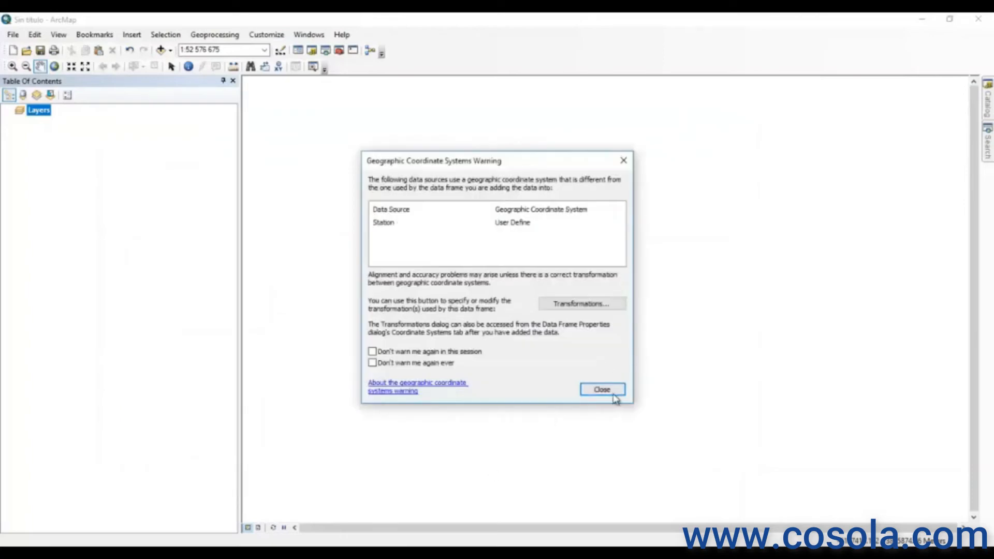
left_click(614, 395)
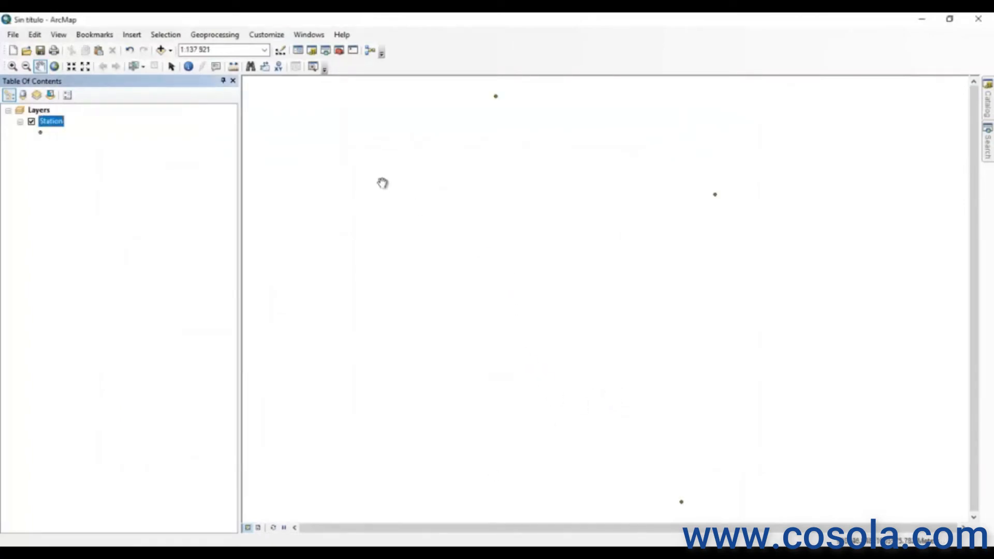
- Label the features of the Station layer with their station names
mouse_move(612, 279)
left_mouse_down()
mouse_move(602, 280)
mouse_move(611, 276)
left_mouse_up()
right_click(64, 121)
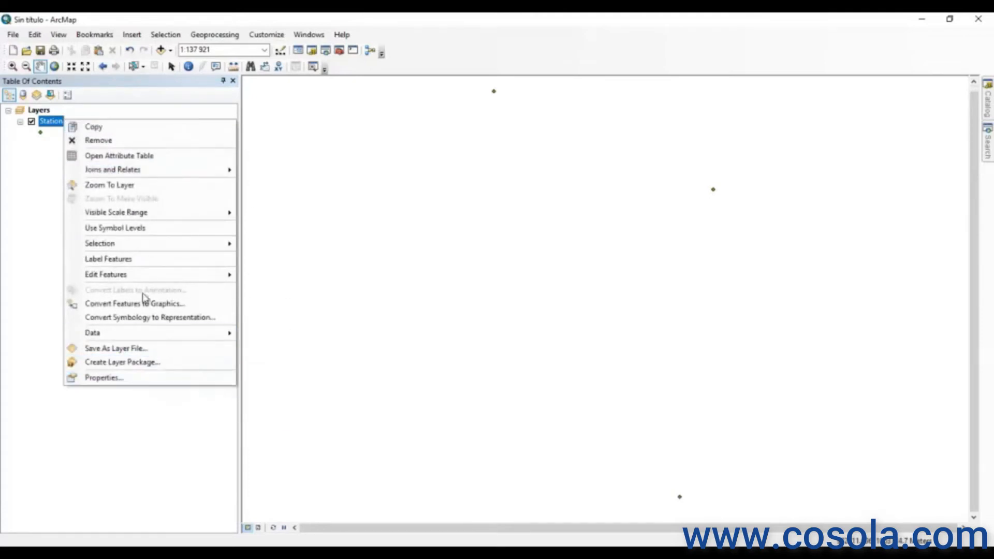
left_click(155, 263)
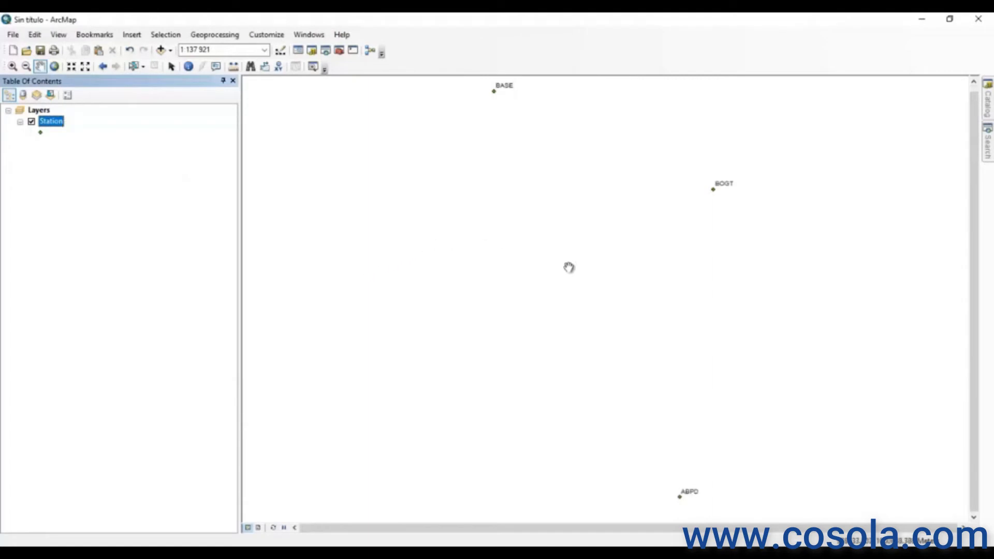
left_click_drag(610, 277, 598, 277)
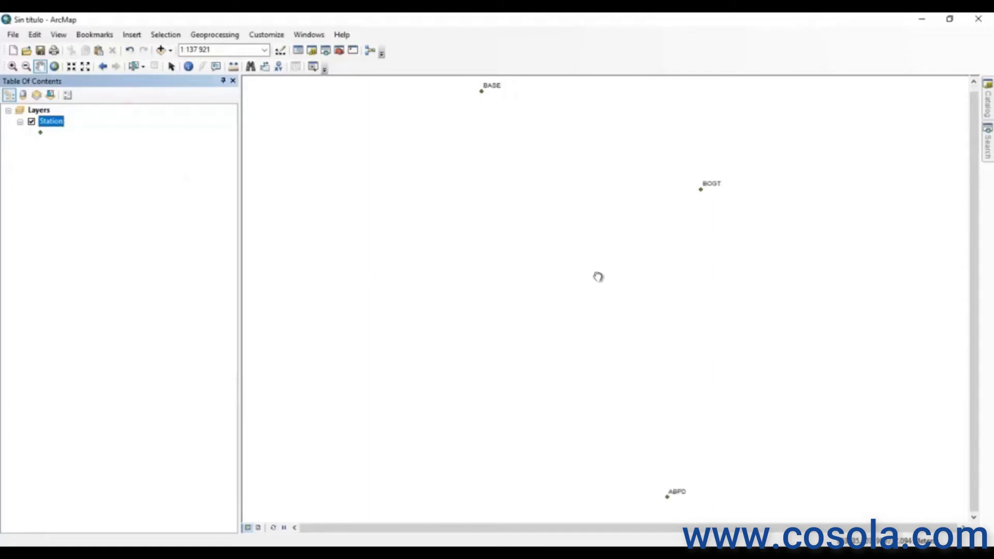
- Return to CHC Geomatics Office and view the time coverage chart of the observation files
left_click(922, 27)
left_click(738, 104)
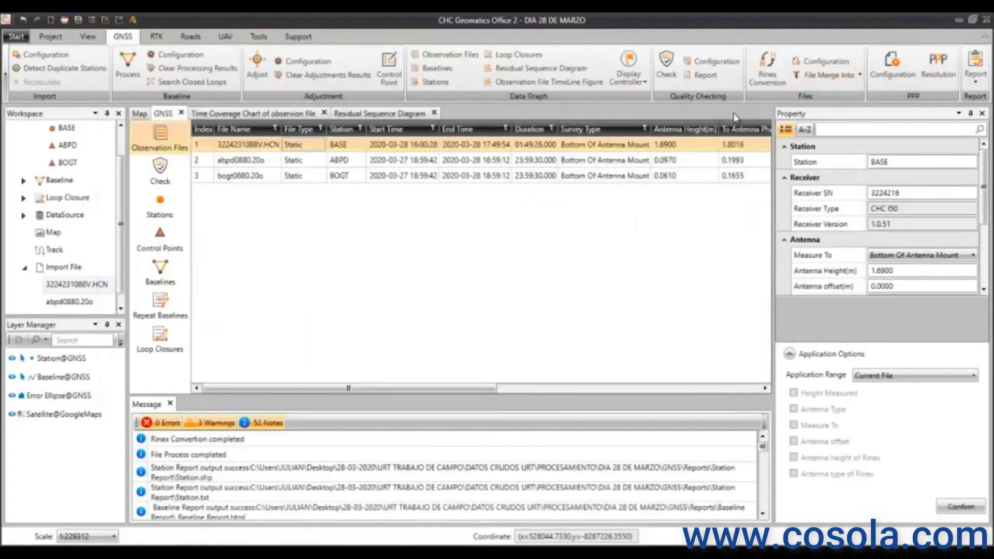
left_click_drag(470, 388, 213, 381)
left_click(269, 115)
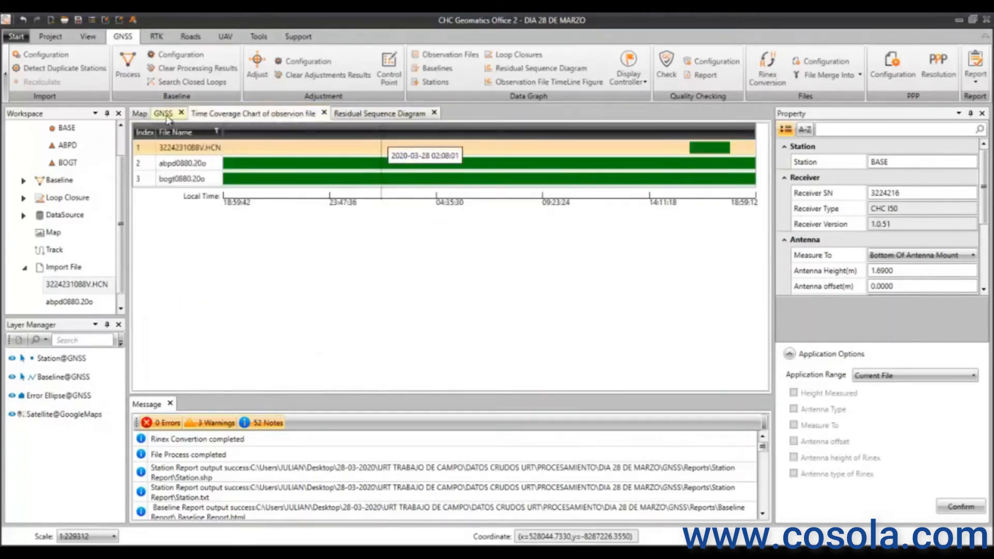
- Review the Check, Stations, Control Points and Baselines tables of the GNSS project
left_click(165, 114)
left_click(176, 183)
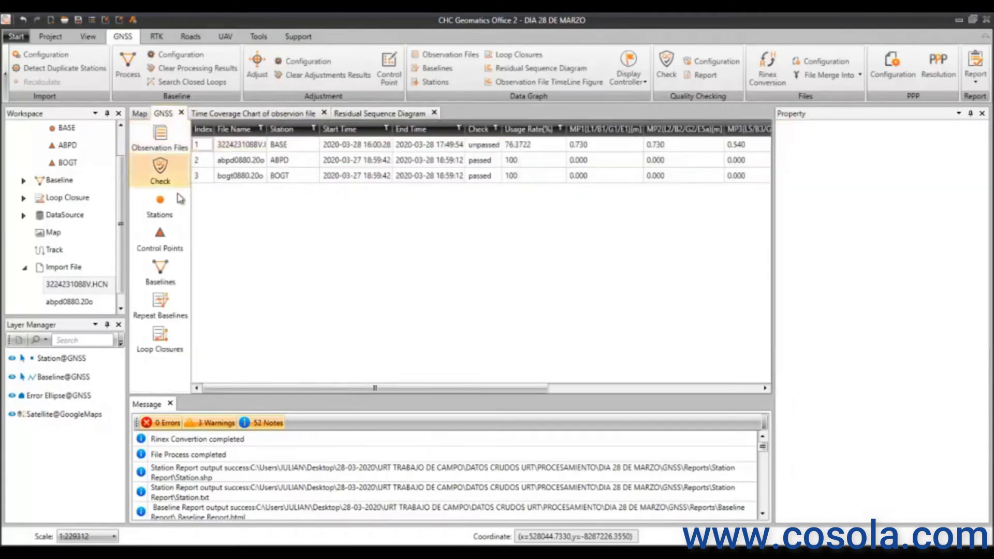
left_click(162, 206)
left_click(167, 244)
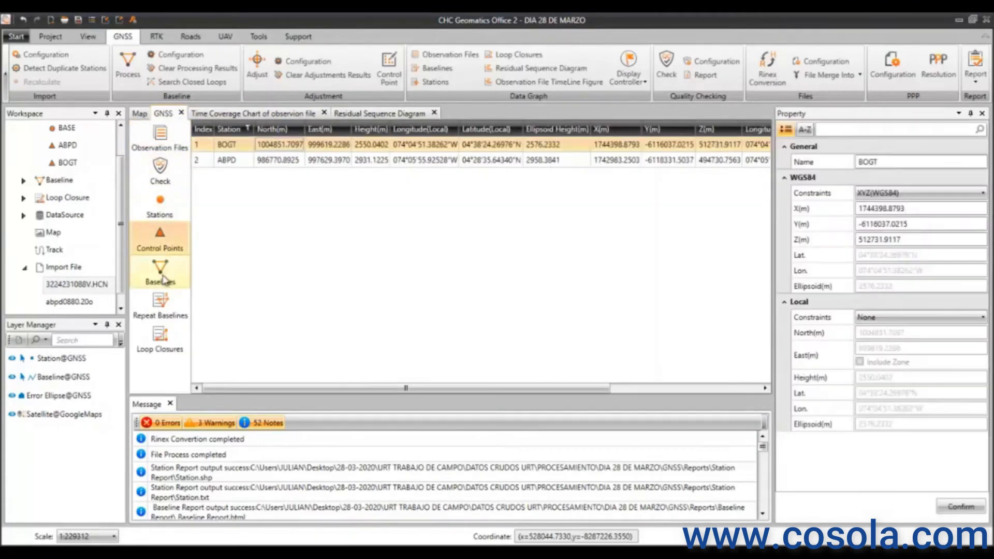
left_click(163, 275)
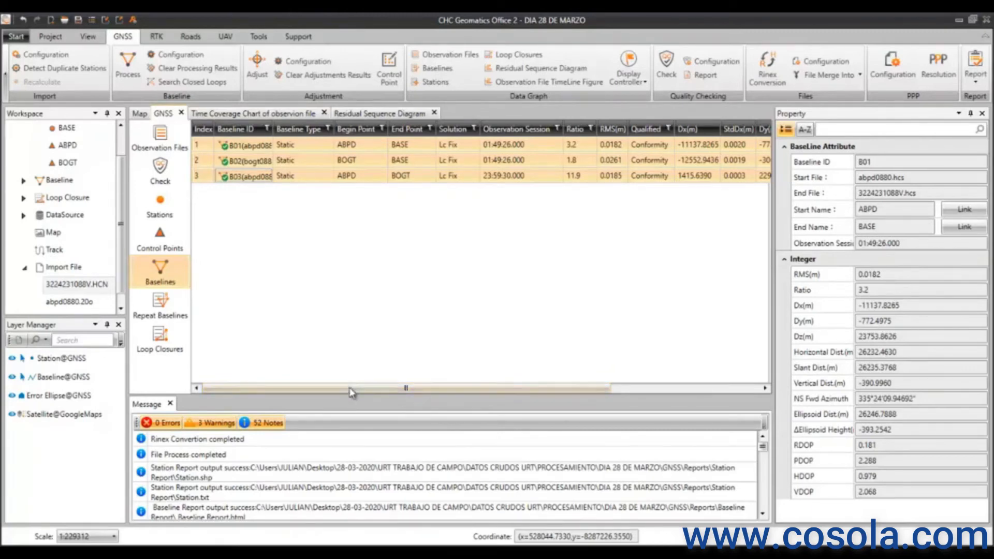
left_click_drag(354, 389, 317, 399)
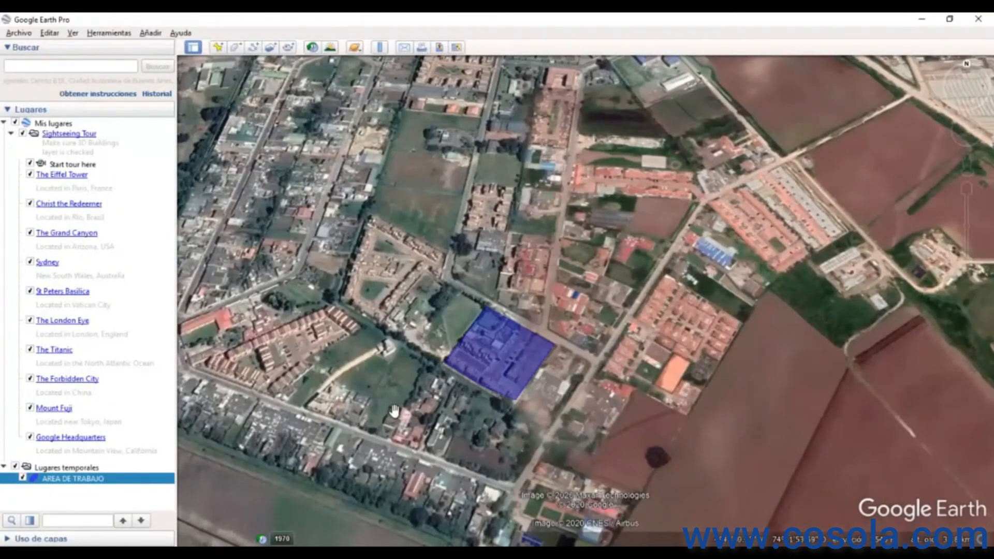
- Leave the Google Earth view of the AREA DE TRABAJO polygon and launch CHC Geomatics Office 2 from the desktop
left_click_drag(407, 421, 386, 420)
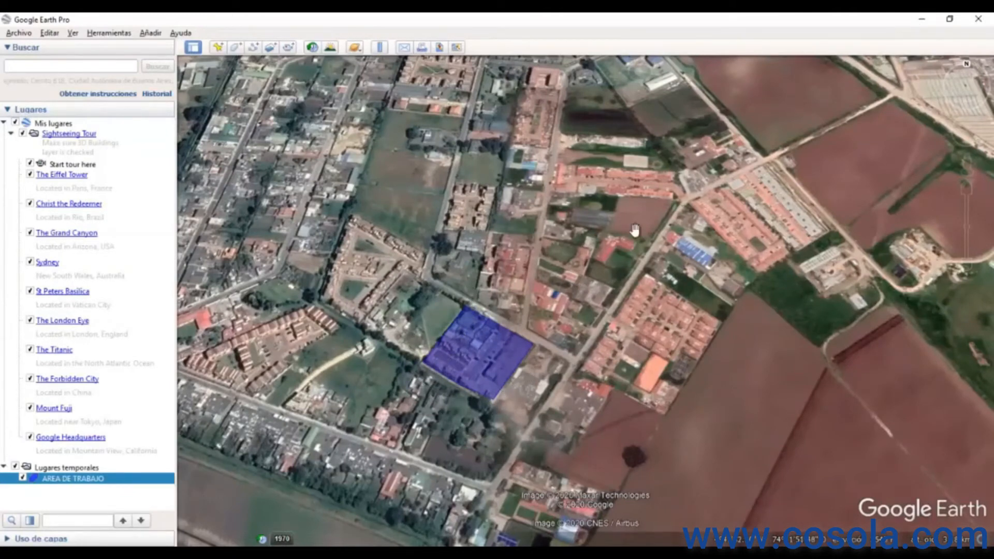
left_click(922, 21)
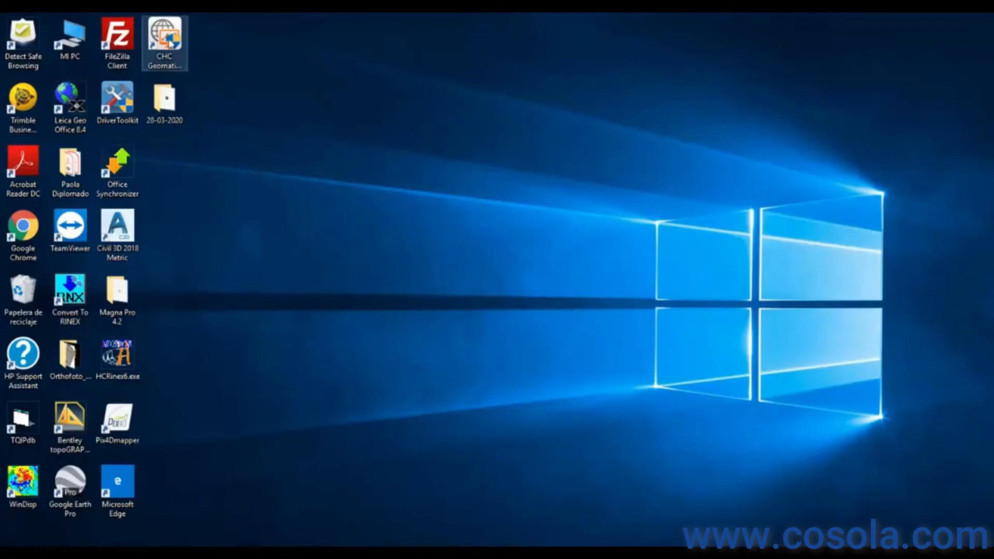
double_click(168, 43)
double_click(168, 46)
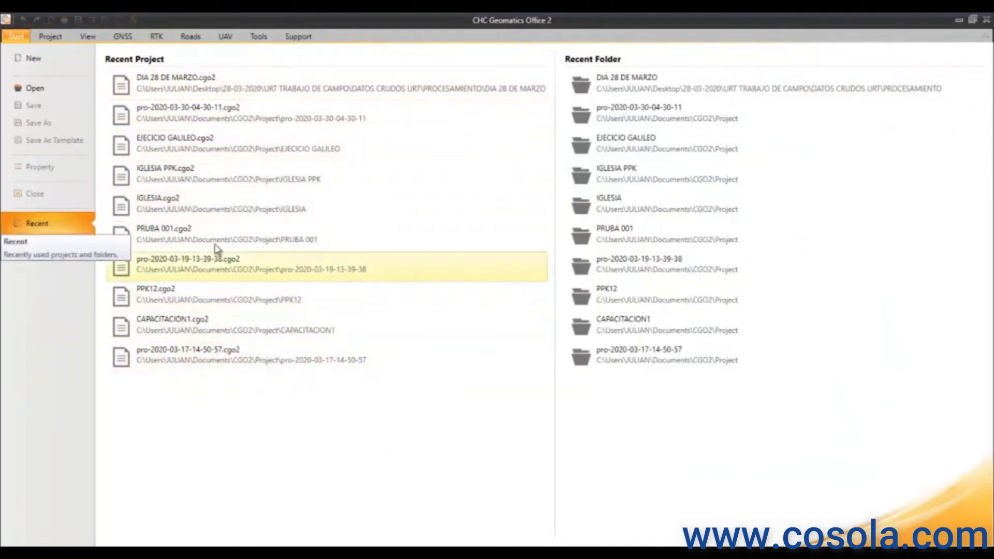
- Start a new project and name it DIA 28 DE MARZO PPK
left_click(48, 73)
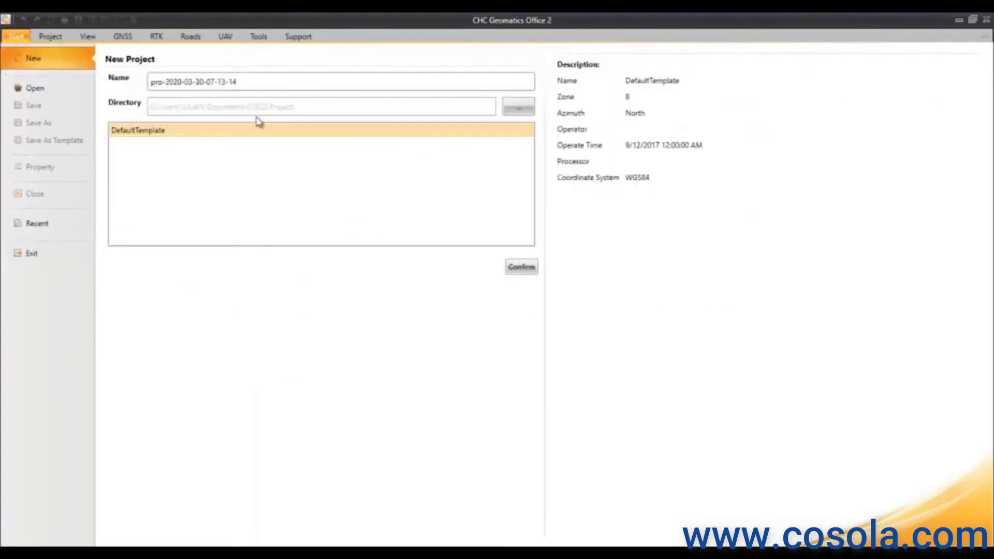
left_click_drag(268, 82, 148, 84)
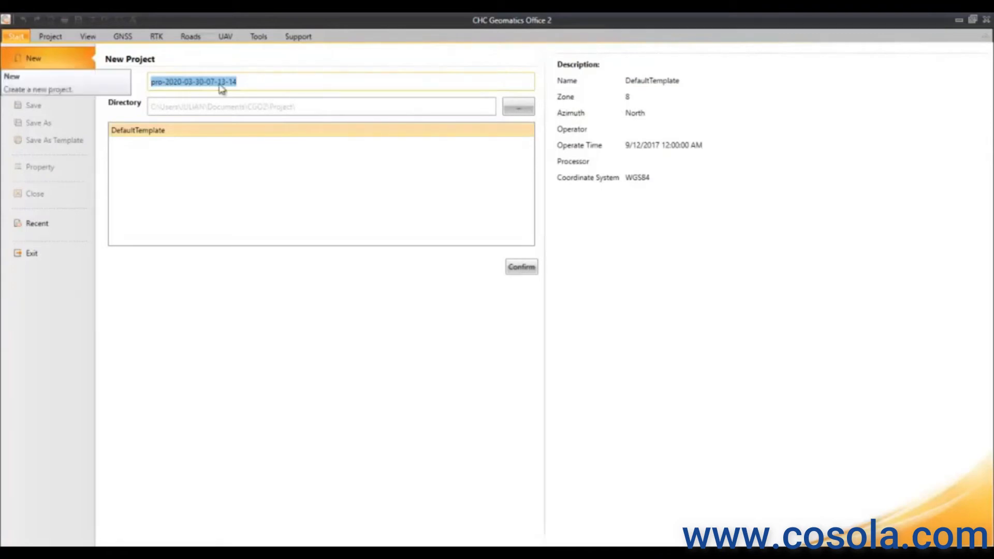
key("BackSpace")
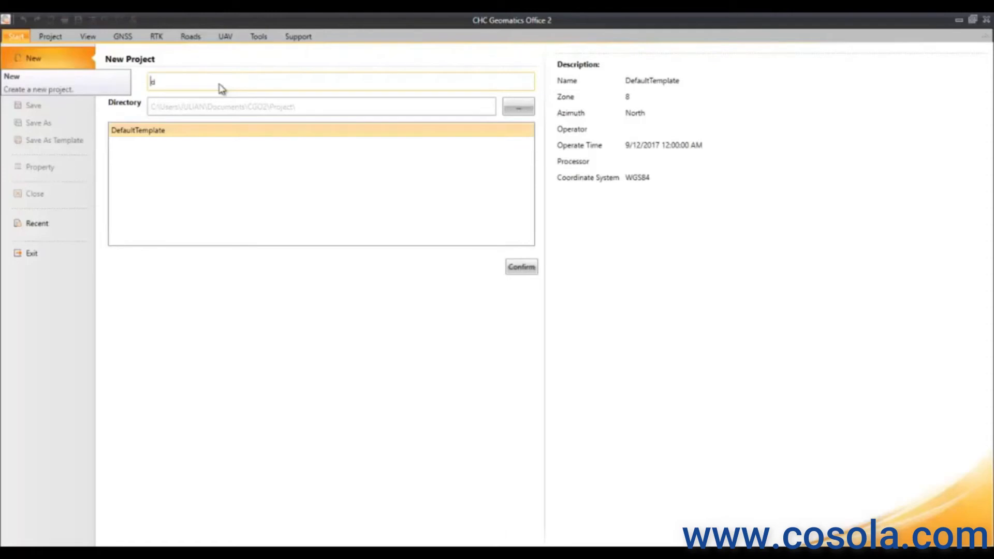
type("d")
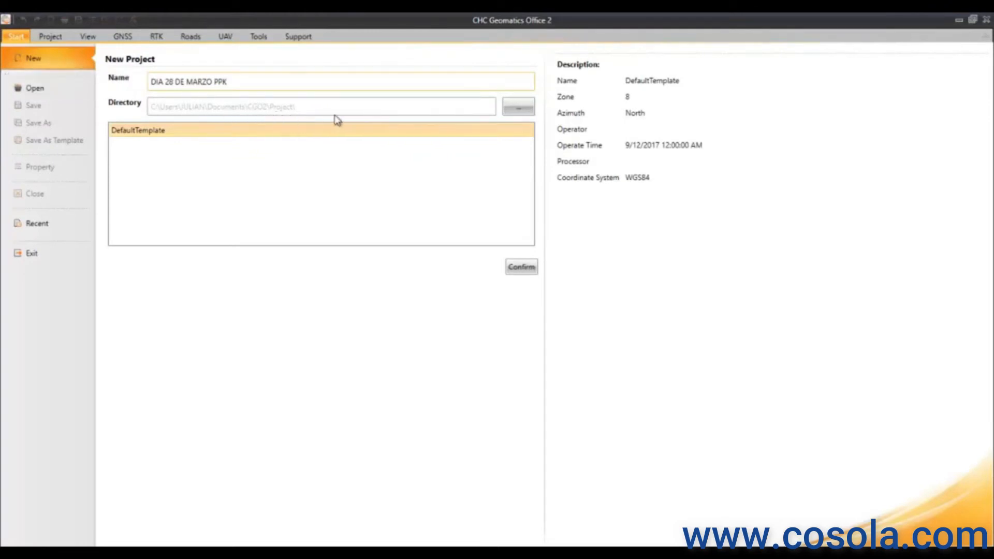
- Browse for the project directory to DATOS CRUDOS URT, inside 28-03-2020 and URT TRABAJO DE CAMPO on the desktop
left_click(518, 110)
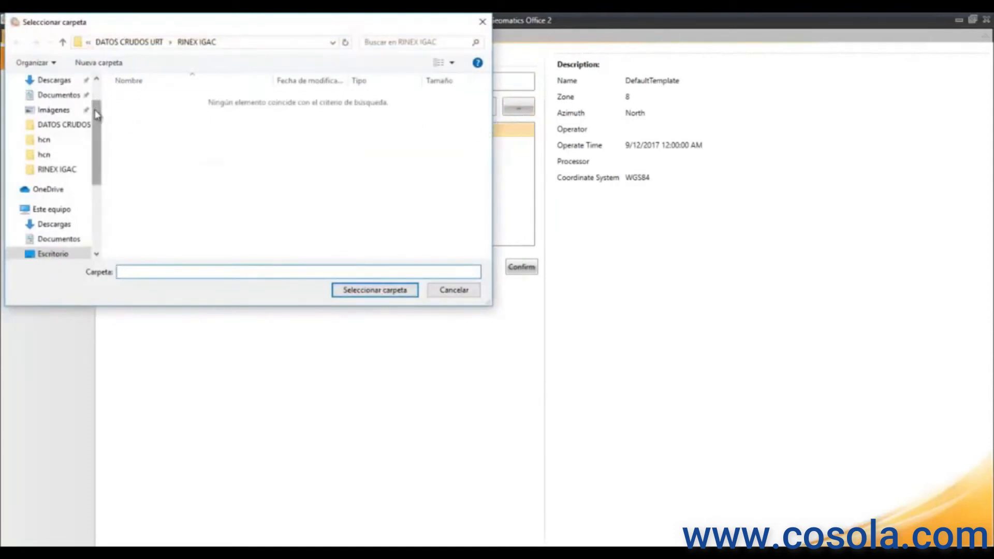
scroll(59, 114, "up", 1)
left_click(53, 105)
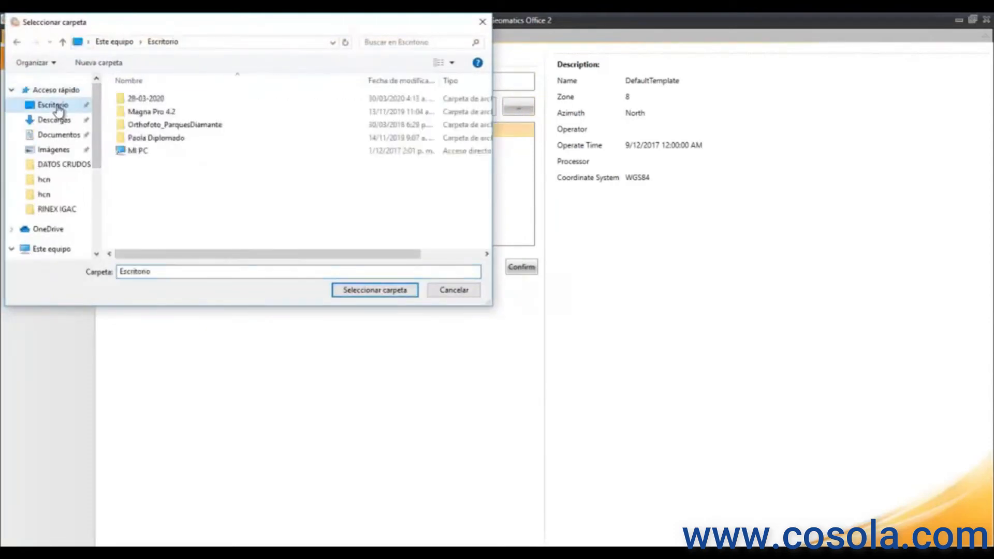
double_click(162, 100)
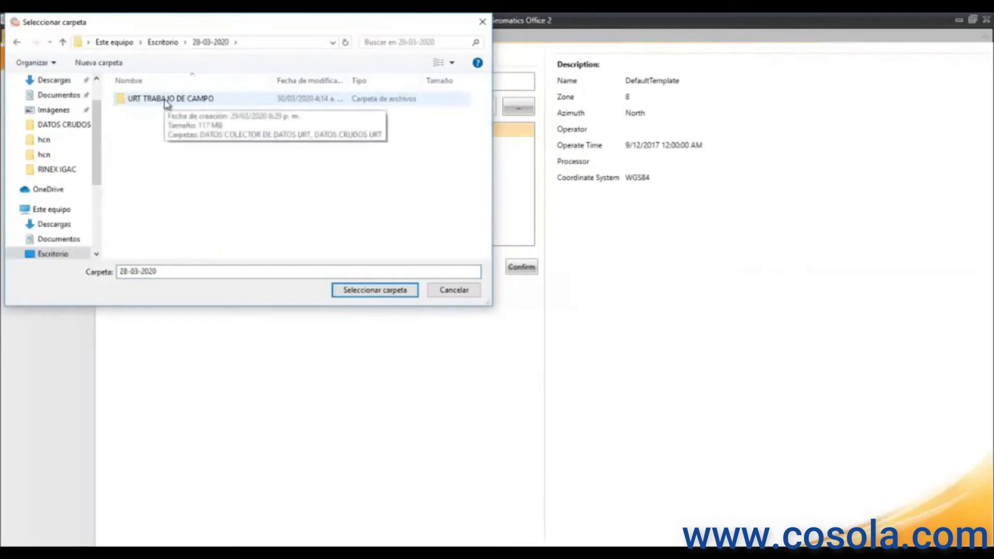
double_click(165, 103)
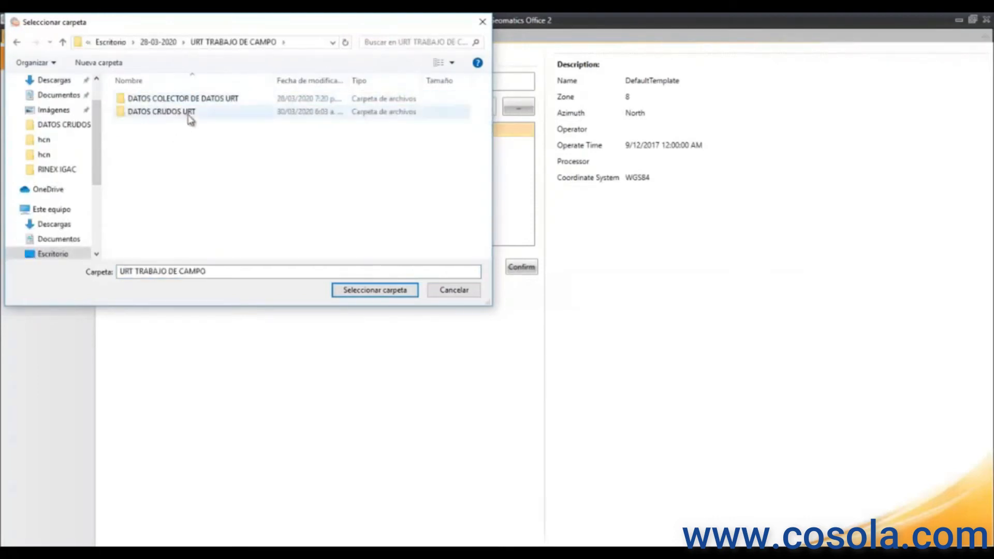
double_click(183, 112)
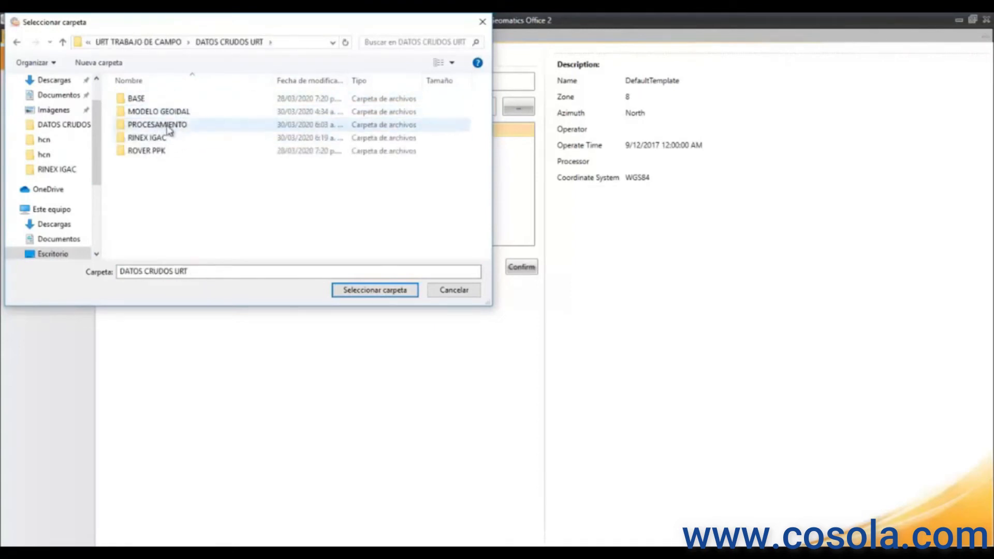
left_click(165, 128)
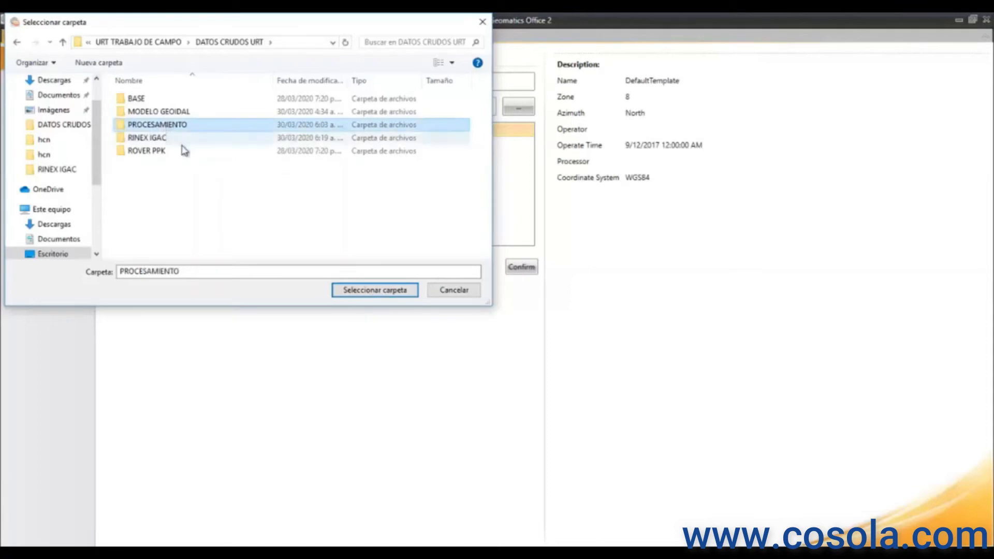
- Create a folder named PROCESAMIENTO PPK inside DATOS CRUDOS URT
left_click(138, 203)
right_click(183, 202)
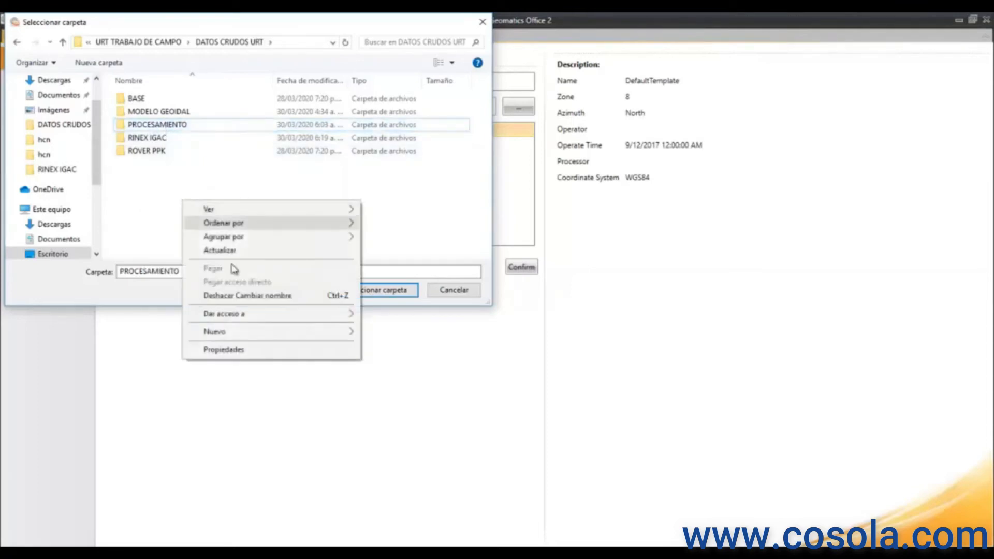
mouse_move(243, 336)
left_click(400, 337)
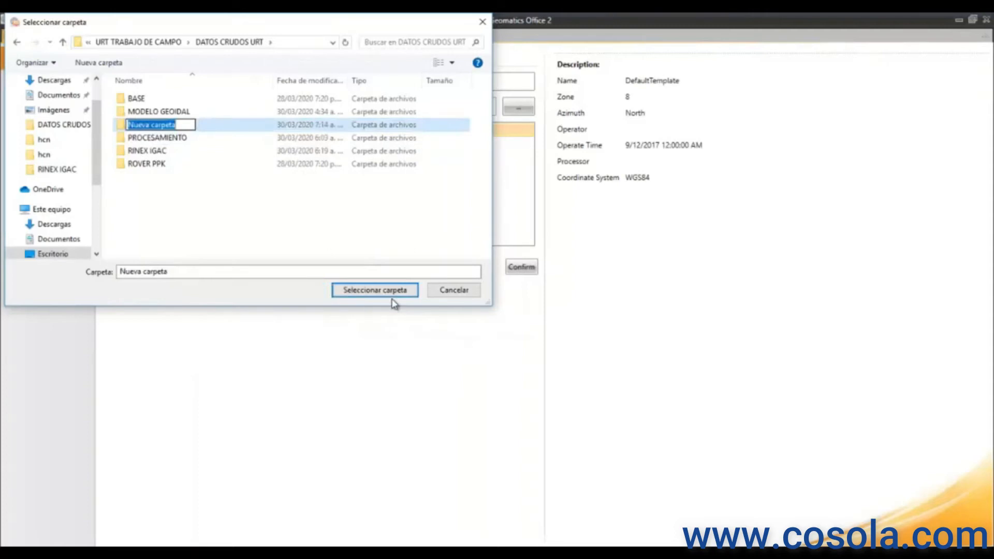
type("PROC")
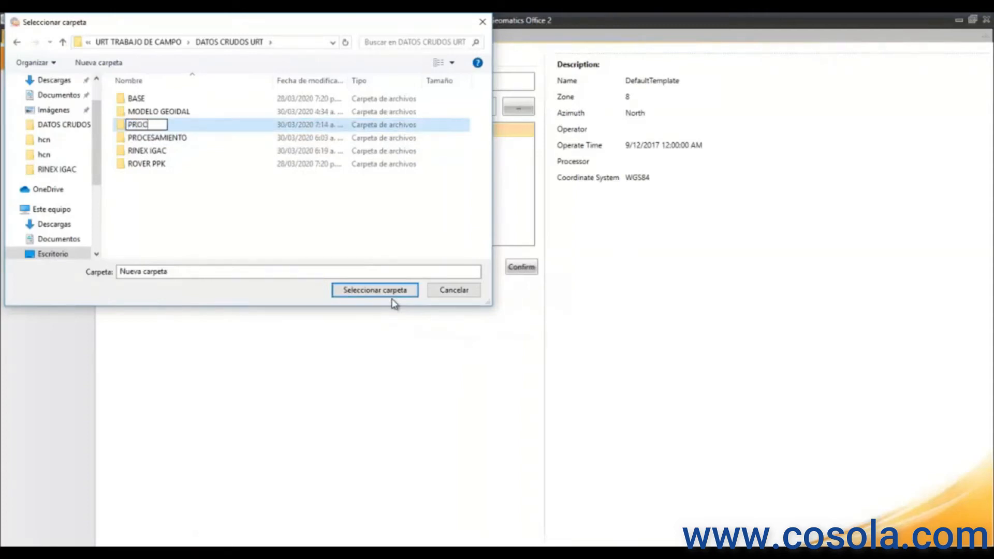
type("ESAMIENTO PPK")
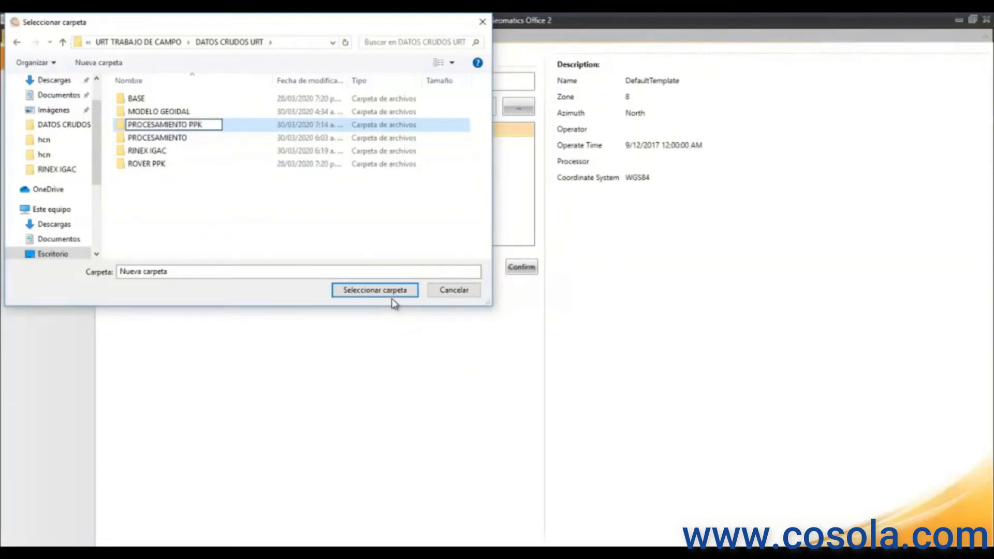
- Choose PROCESAMIENTO PPK as the project directory and create the project from DefaultTemplate
left_click(233, 139)
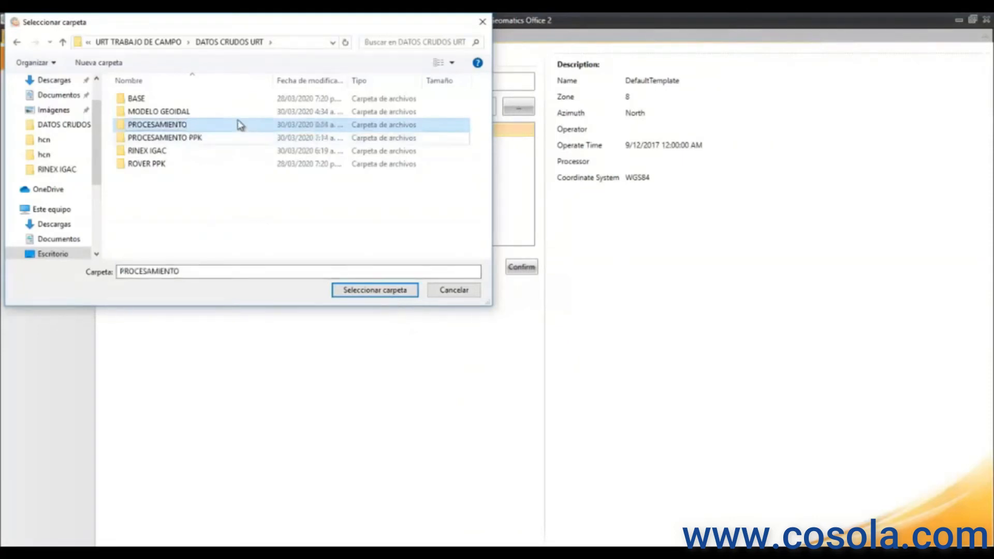
left_click(220, 139)
left_click(345, 290)
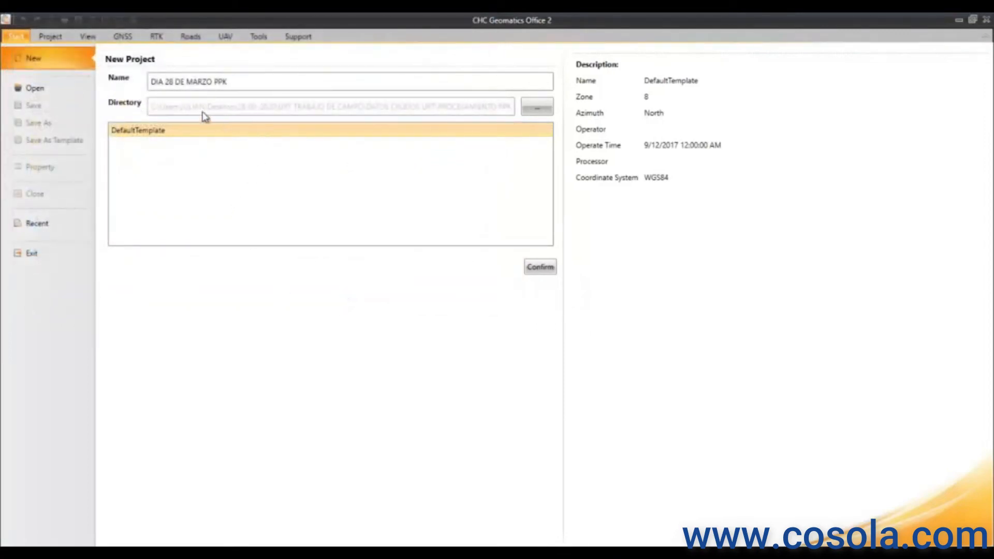
left_click(534, 276)
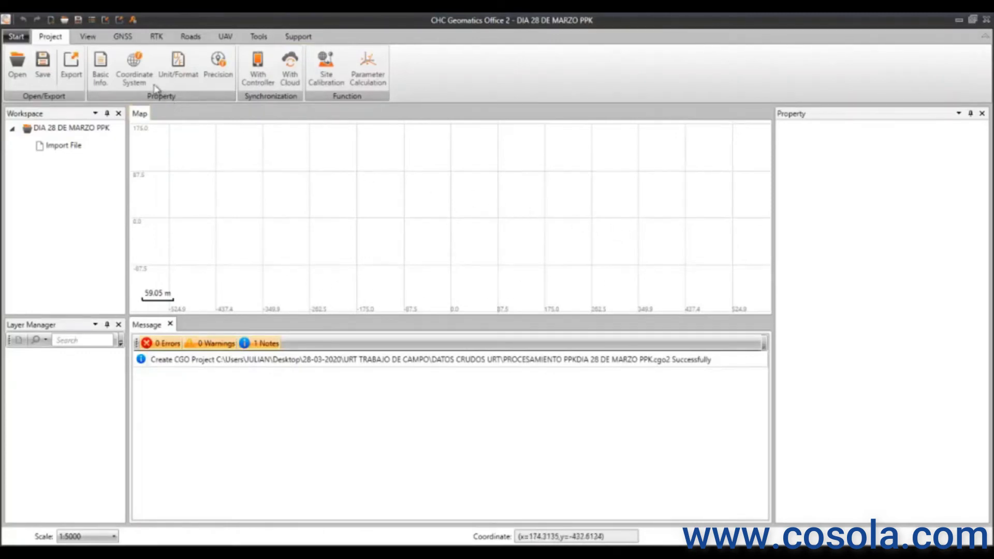
- Open the project's basic information and enter GALILEO as the outdoor operator
left_click(101, 69)
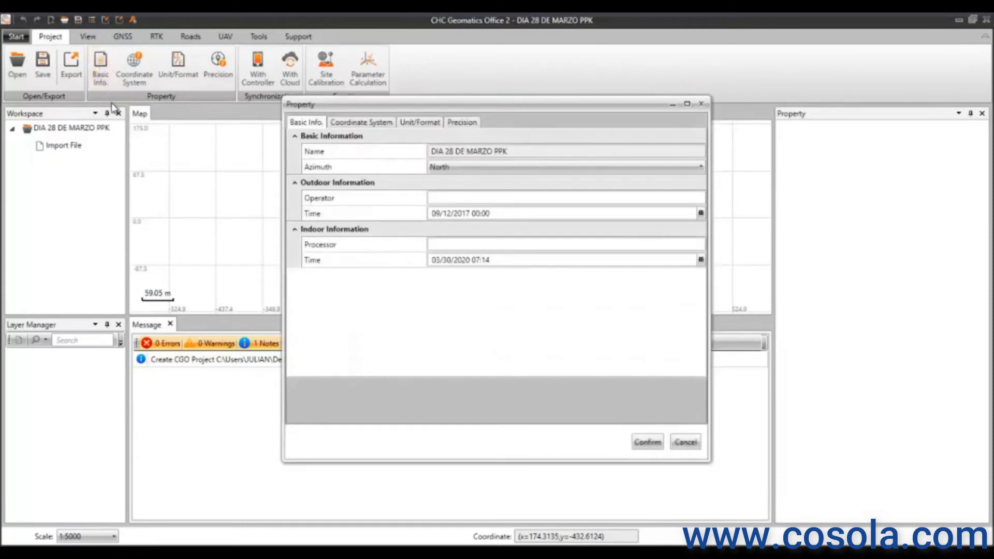
left_click(356, 152)
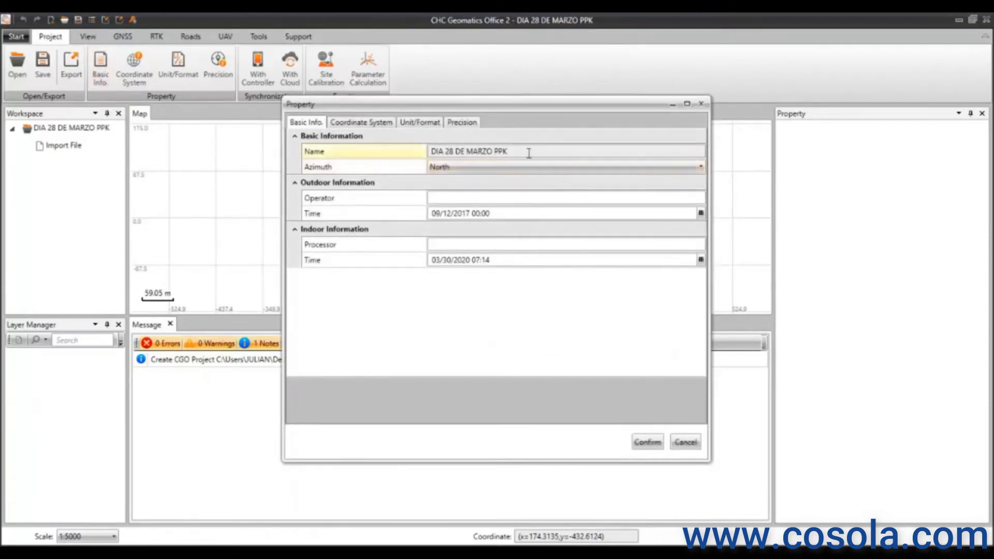
left_click(445, 199)
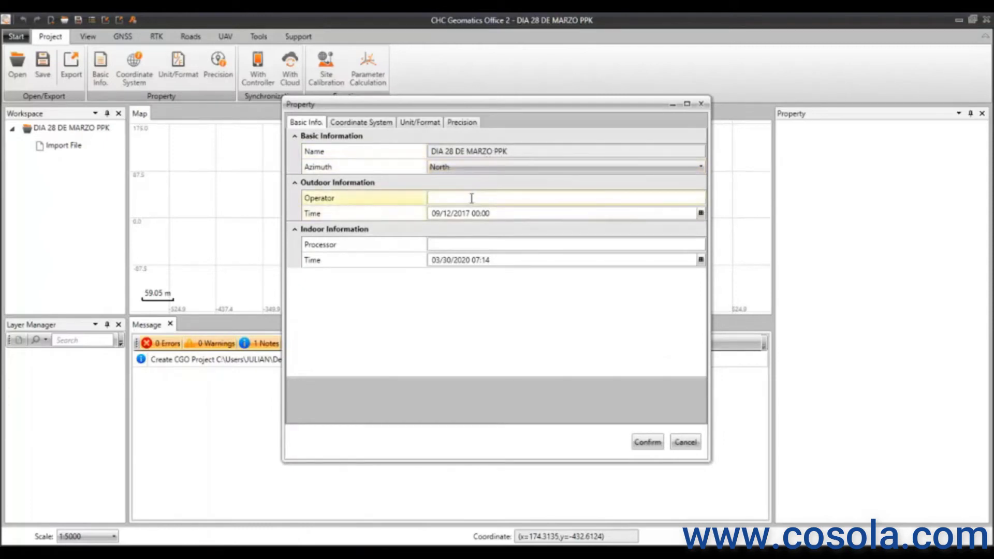
left_click(472, 199)
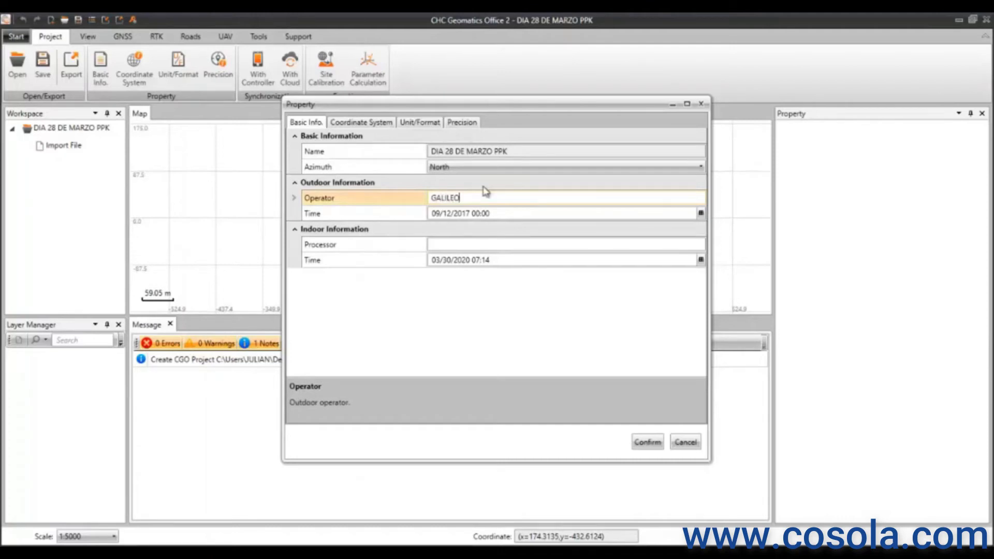
- Set the outdoor measurement time to 03/28/2020 16:00
left_click(701, 214)
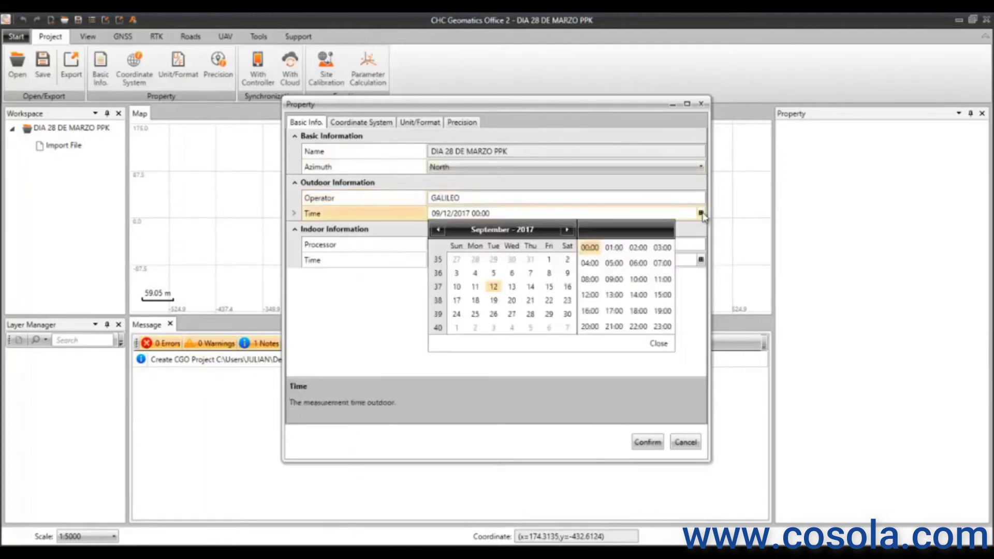
left_click(522, 231)
left_click(503, 230)
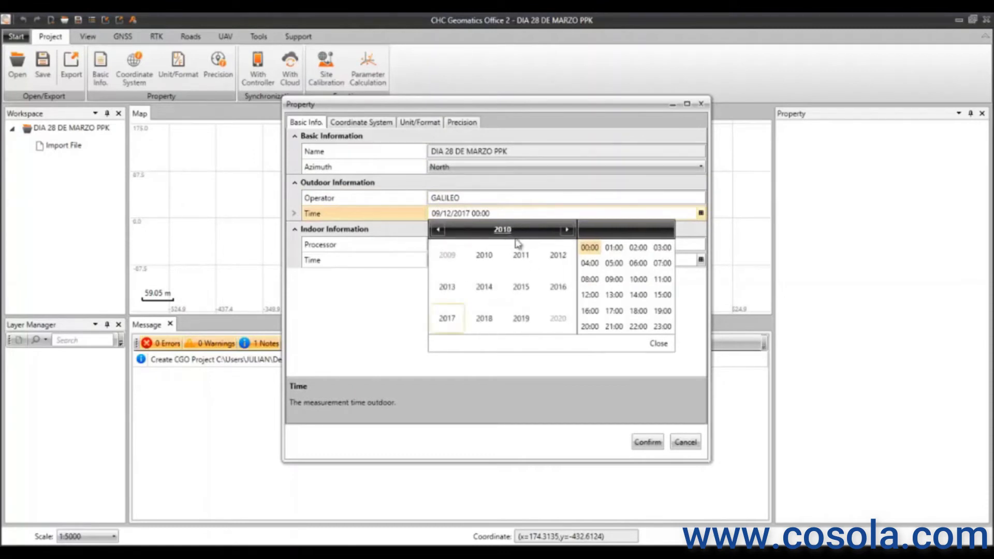
left_click(557, 318)
left_click(521, 254)
left_click(568, 302)
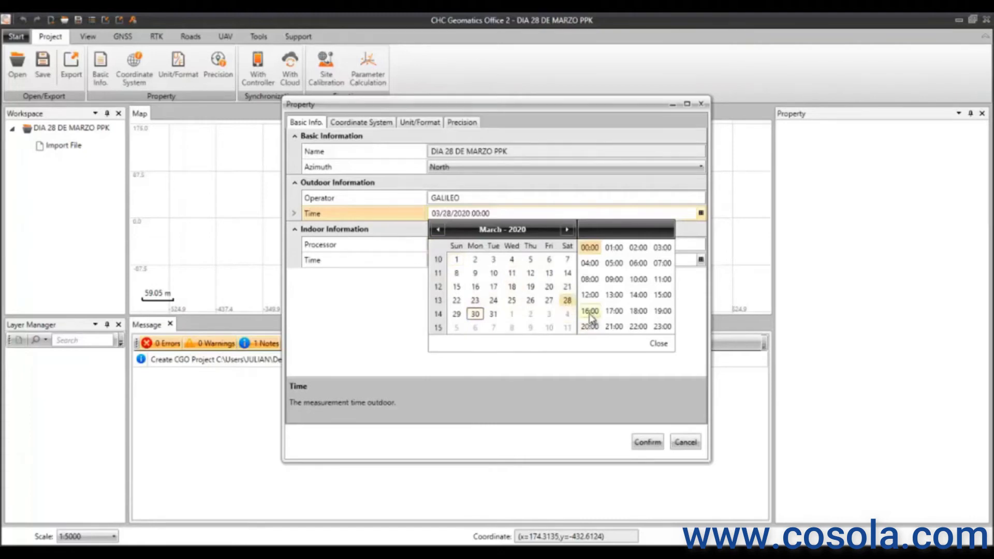
left_click(590, 312)
left_click(659, 344)
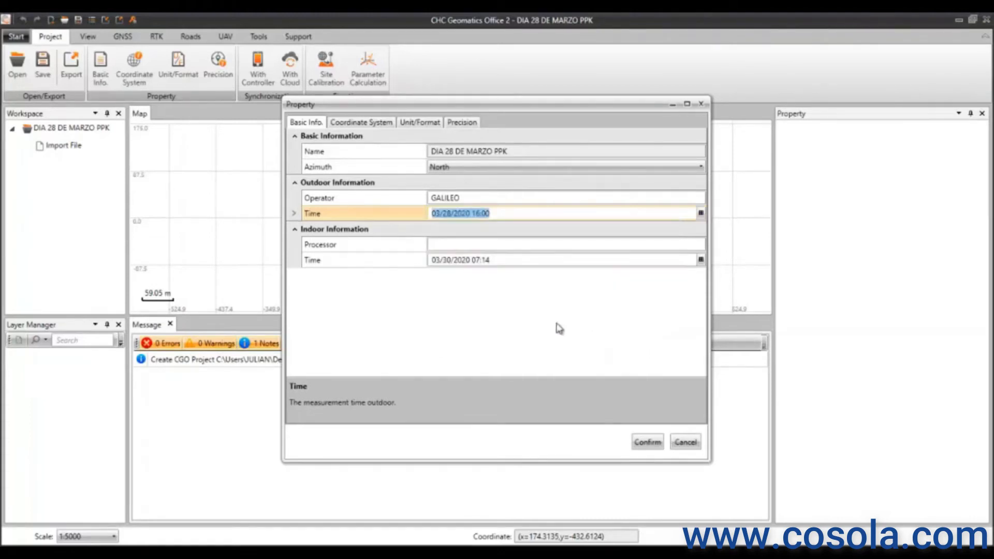
- Enter GALILEO as the indoor processor, set the processing time to 03/30/2020 18:00, and save the project properties
left_click(464, 244)
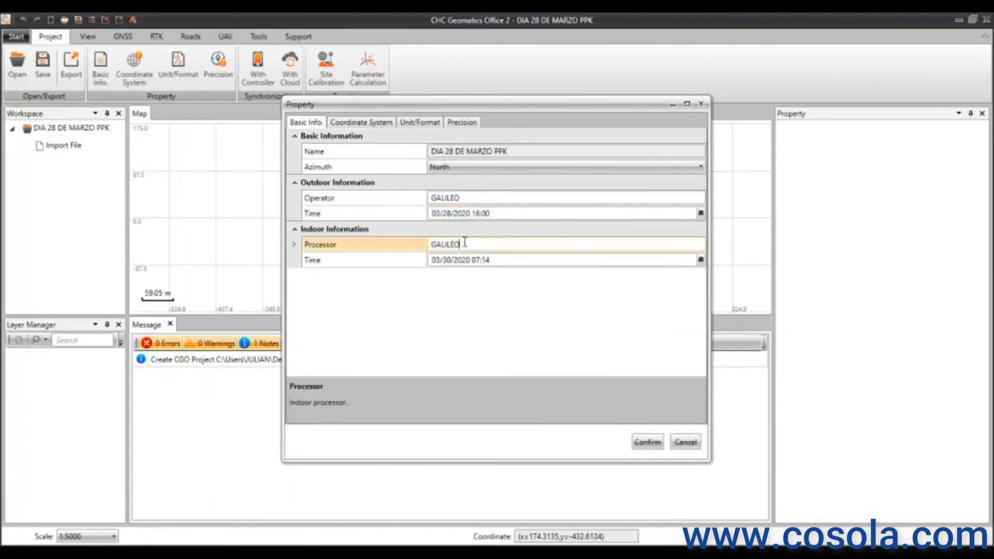
left_click(701, 260)
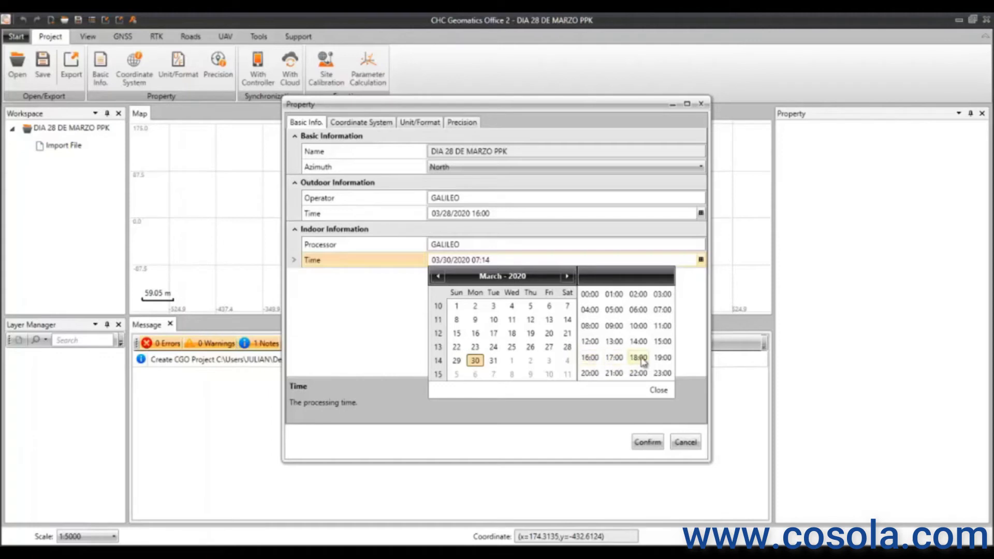
left_click(647, 443)
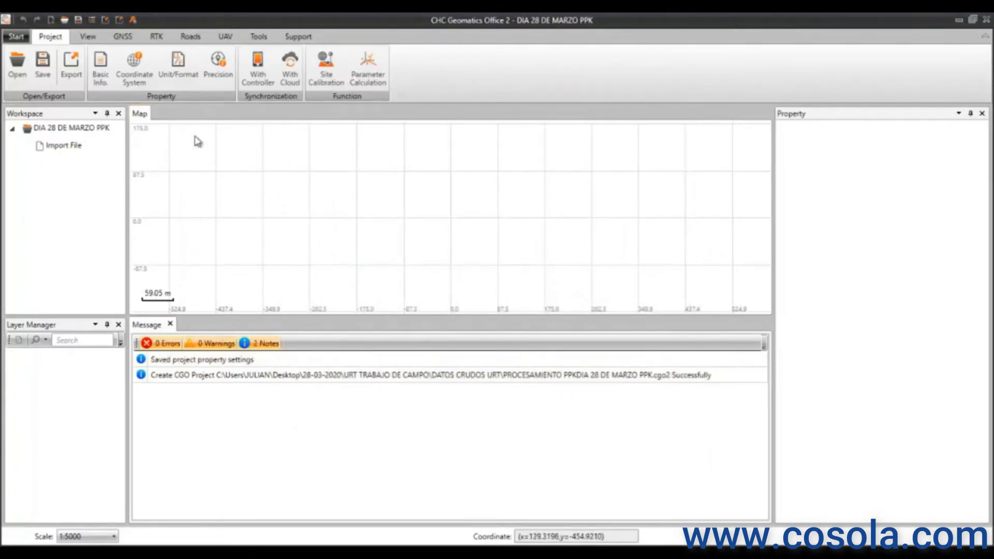
- Check the new project's coordinate system settings and its basic information
left_click(135, 76)
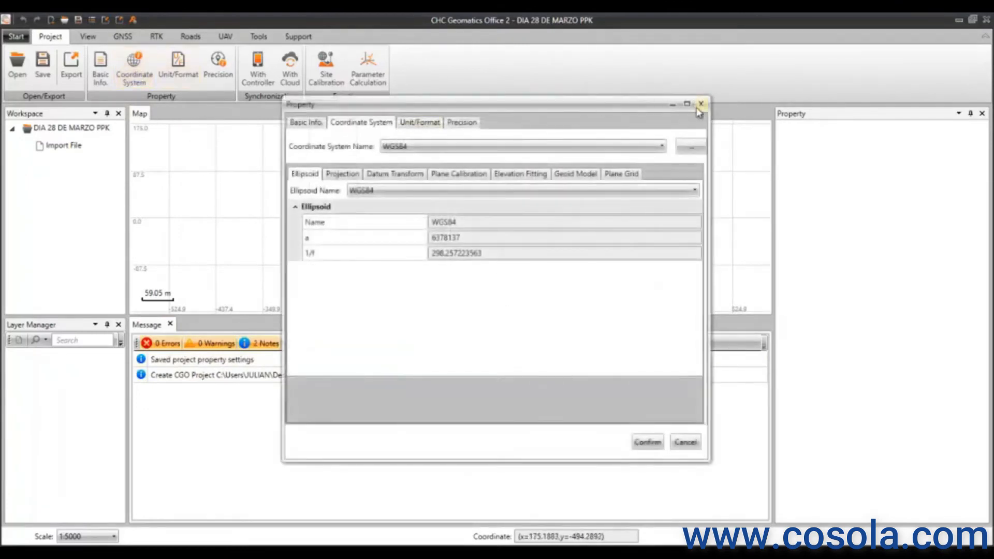
left_click(695, 107)
left_click(100, 64)
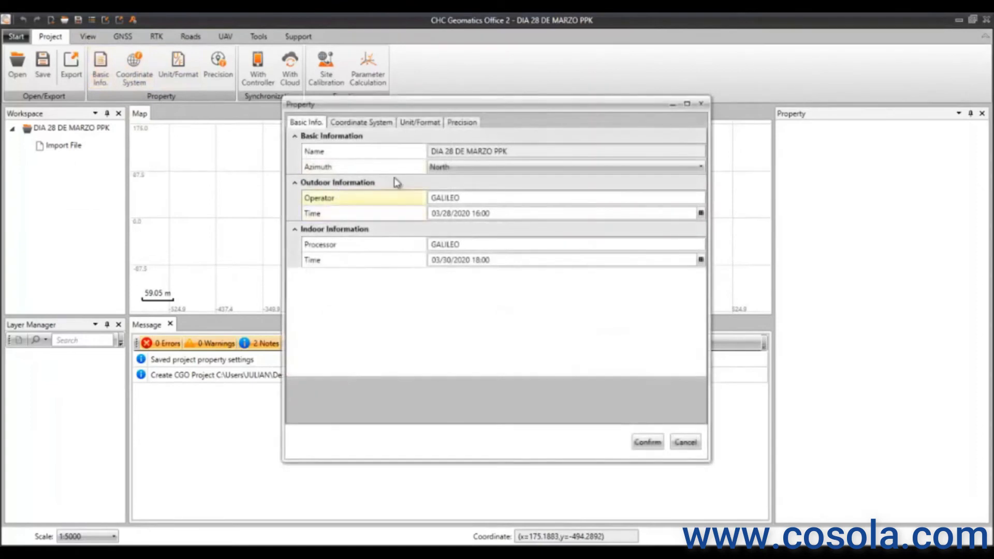
left_click(375, 125)
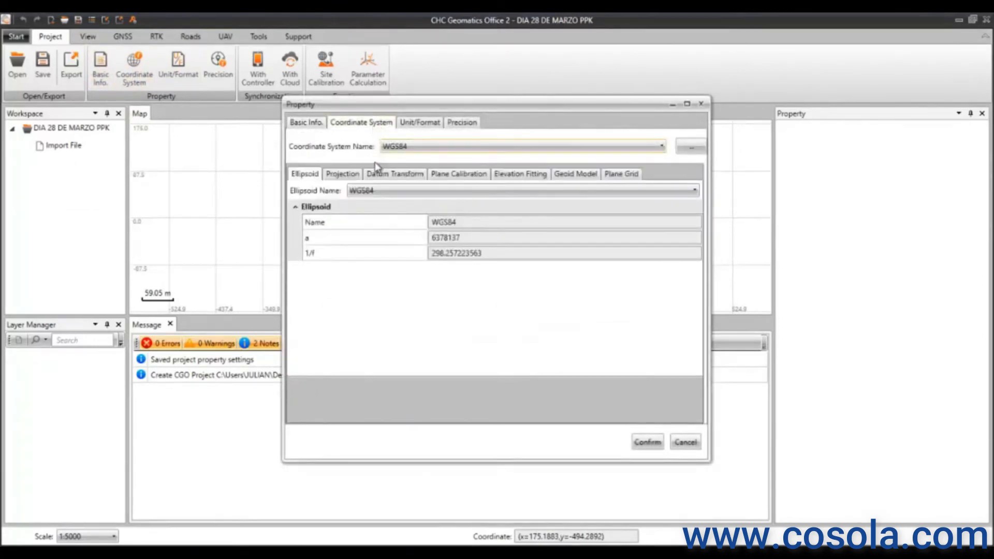
left_click(311, 124)
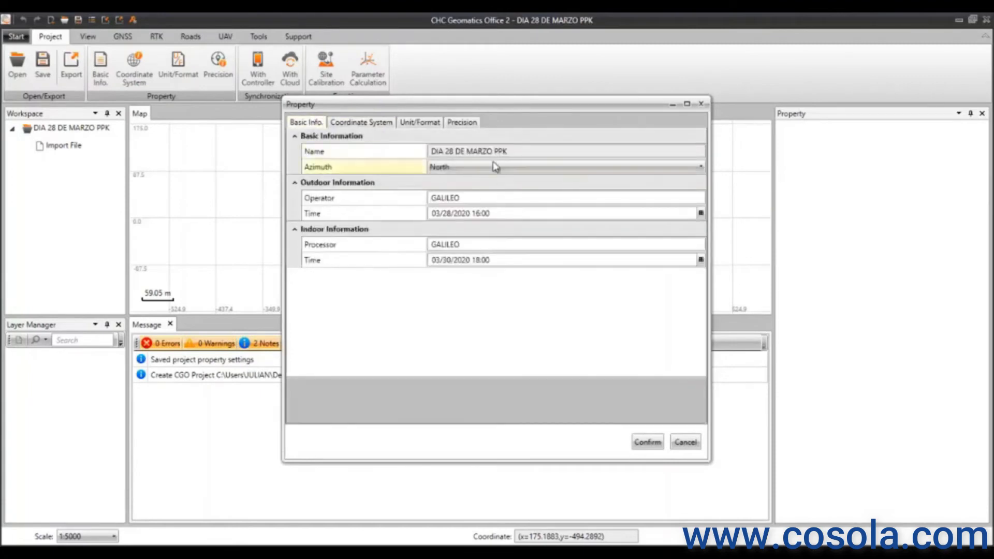
- Delete the custom Magna_Colombia_Bogota coordinate system from the coordinate system manager
left_click(362, 123)
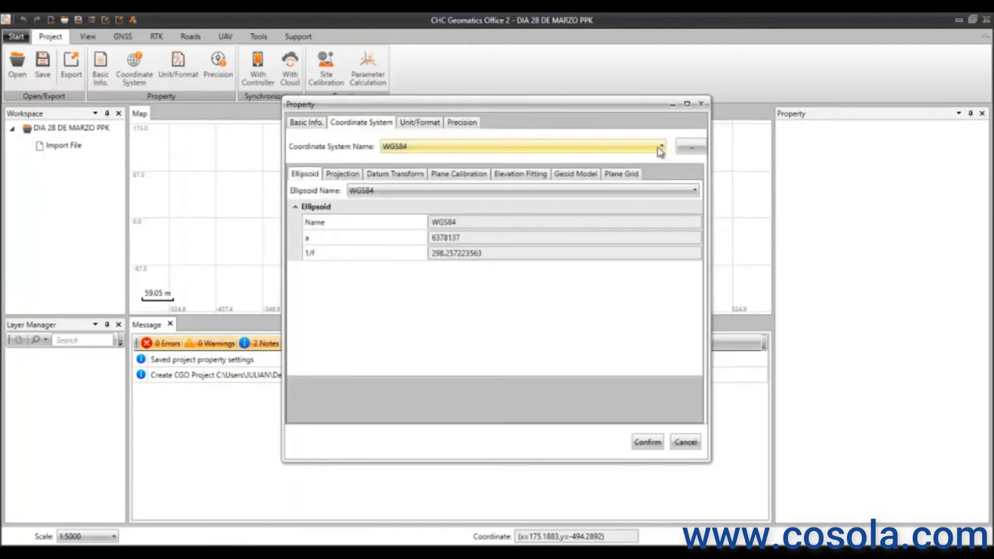
left_click(691, 148)
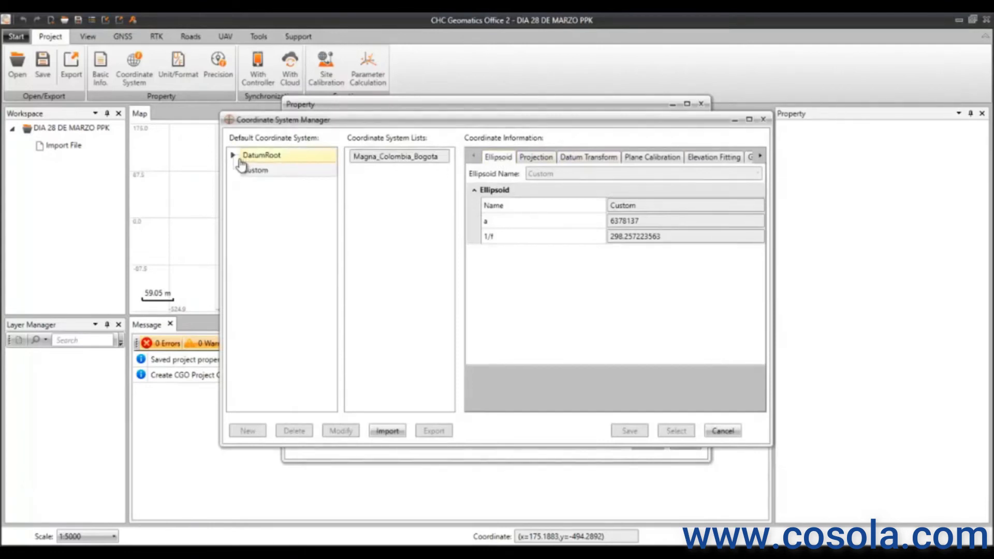
left_click(412, 156)
left_click(304, 436)
left_click(539, 304)
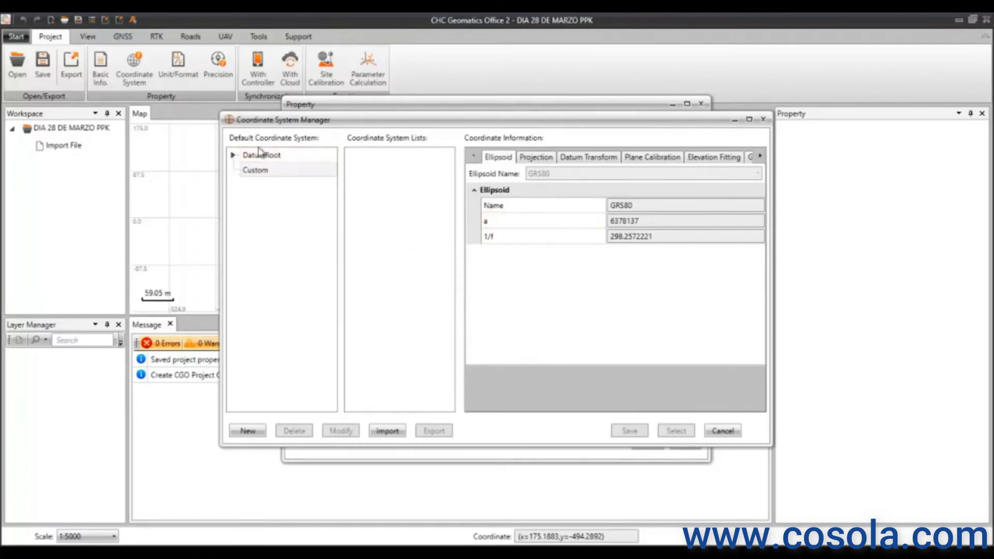
- Assign the predefined Magna_Colombia_Bogota coordinate system from America > Colombia to the project
left_click(234, 156)
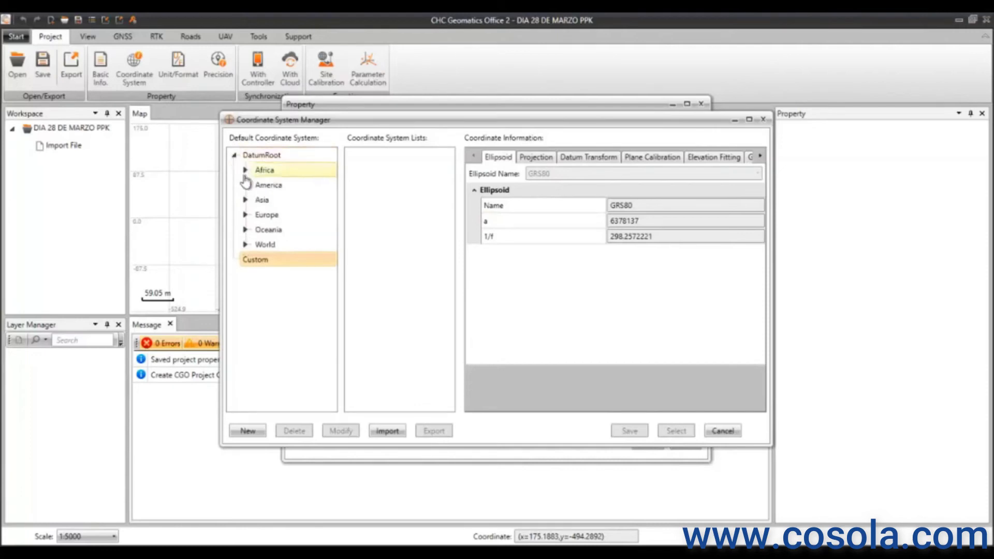
left_click(246, 187)
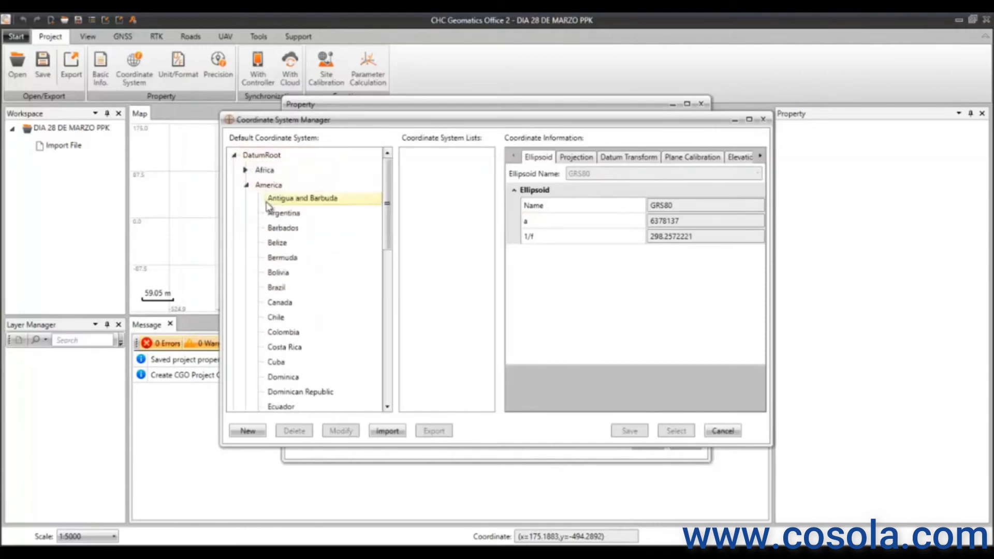
left_click(290, 350)
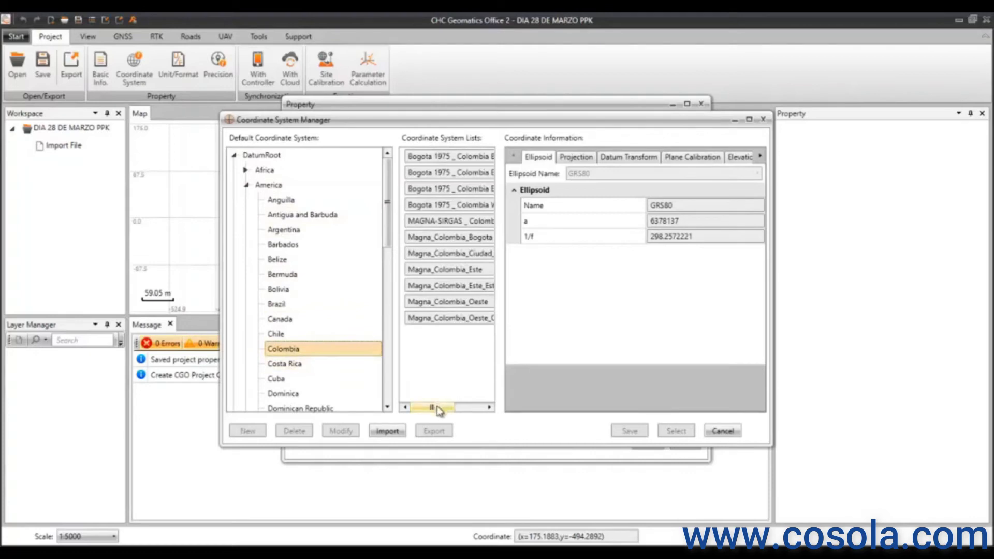
mouse_move(439, 411)
left_mouse_down()
mouse_move(455, 410)
mouse_move(435, 412)
left_mouse_up()
left_click(463, 239)
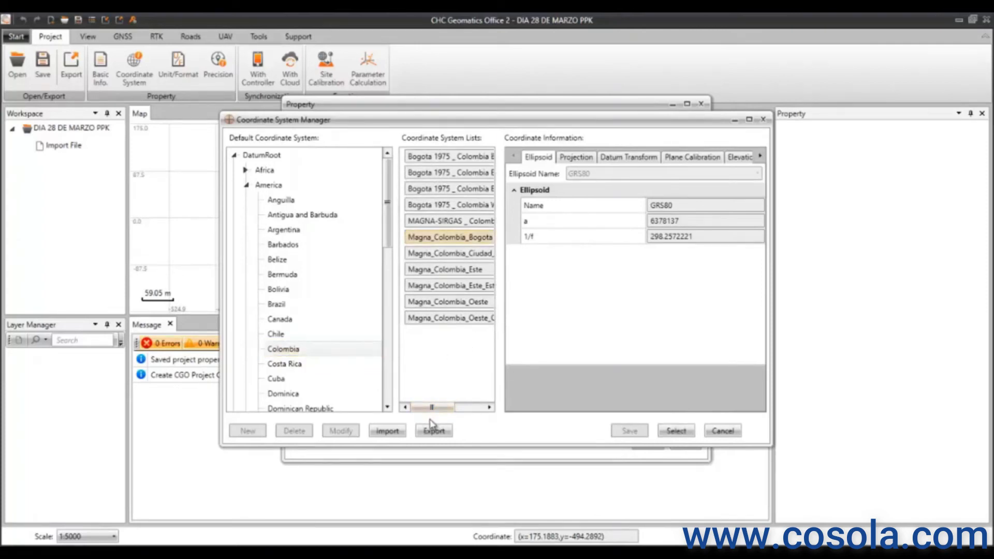
left_click(674, 431)
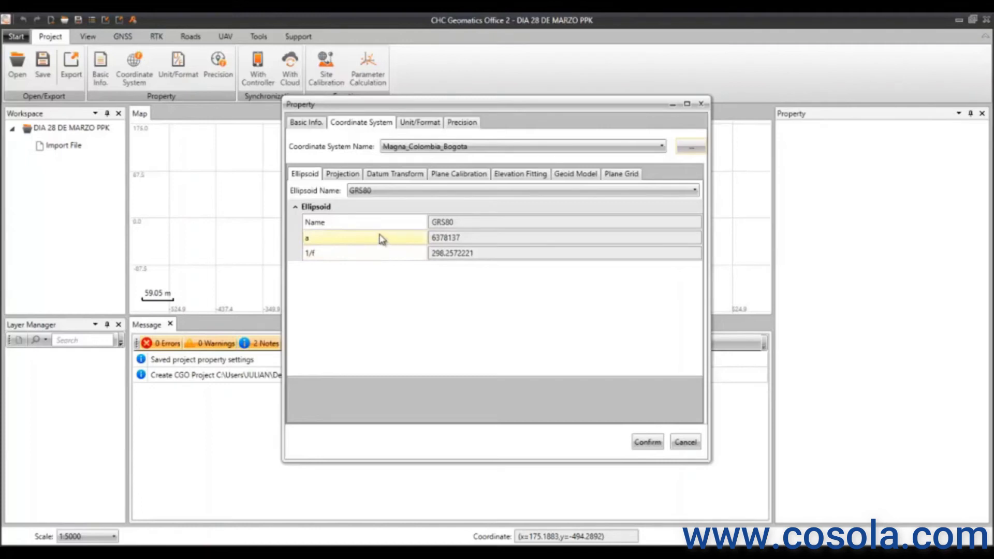
- Examine the projection parameters of the assigned coordinate system, including origin latitude, scale factor and false easting
left_click(344, 175)
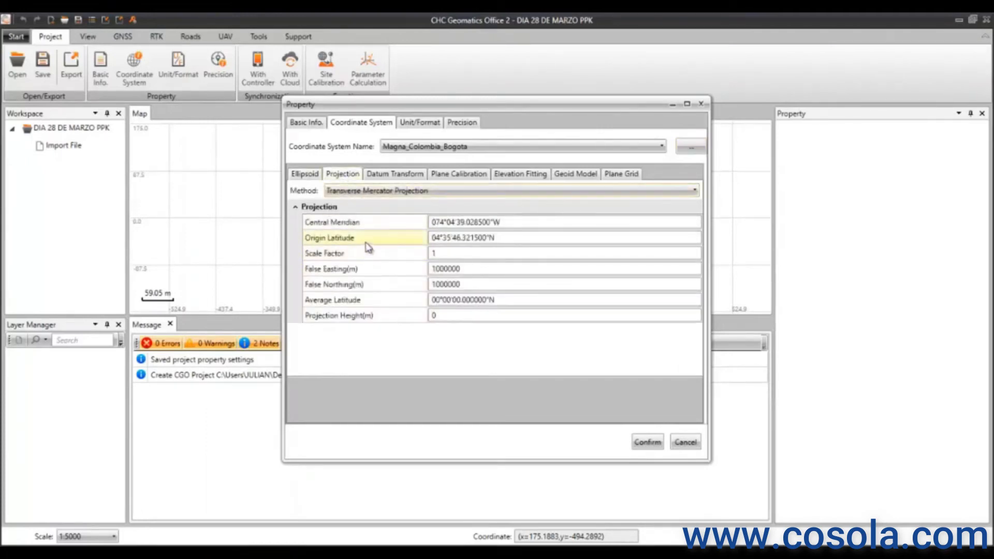
left_click(464, 253)
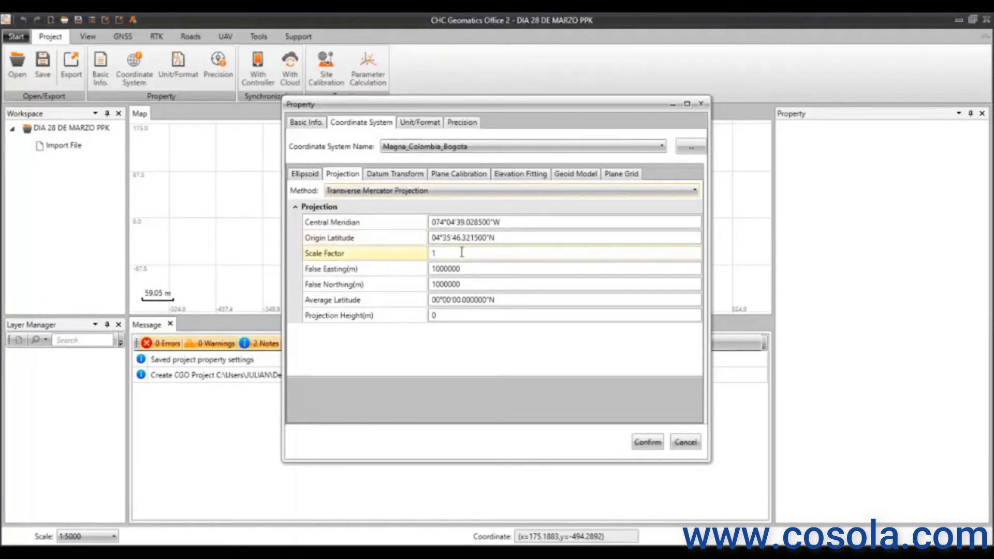
left_click(494, 239)
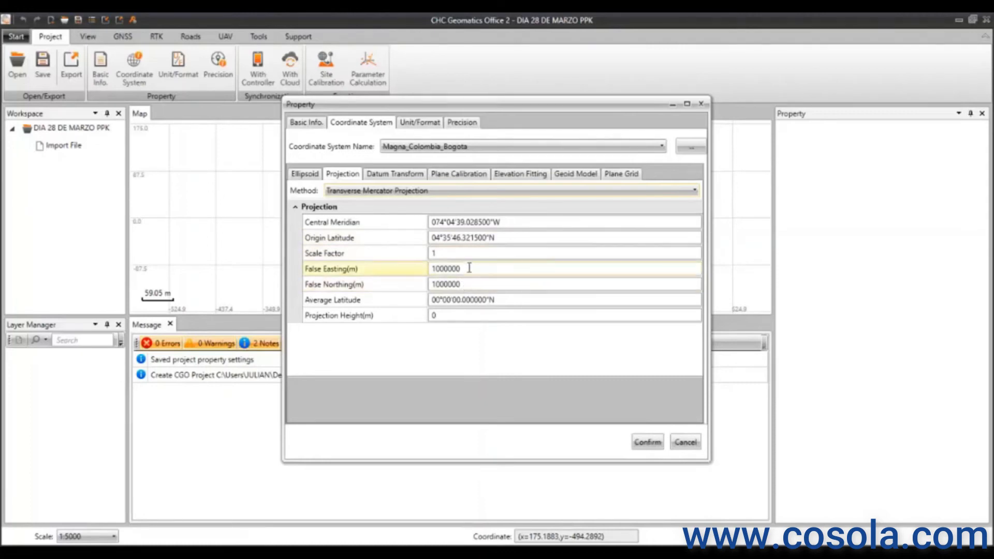
- Set the project's geoid model to the GGF file Col2004.ggf
left_click(575, 175)
left_click(543, 190)
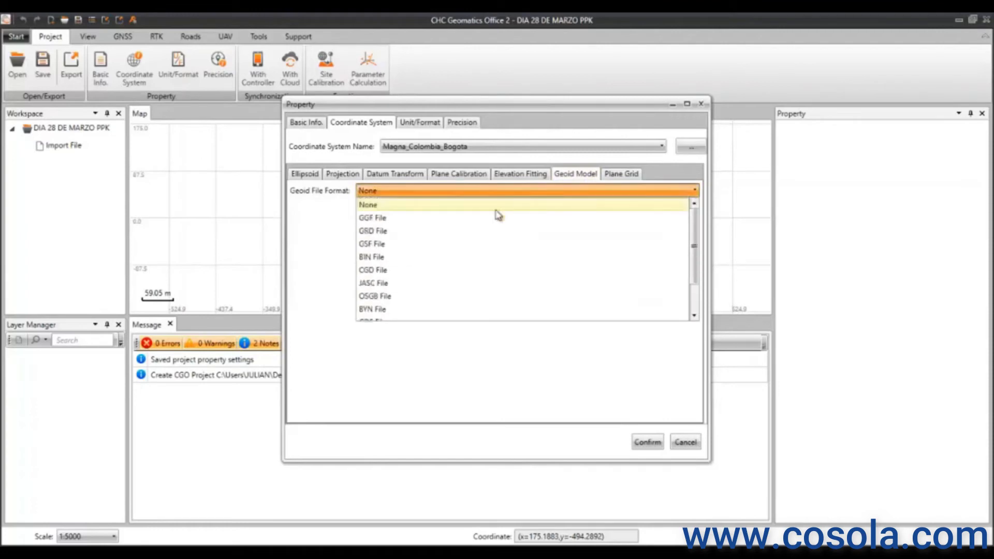
left_click(424, 218)
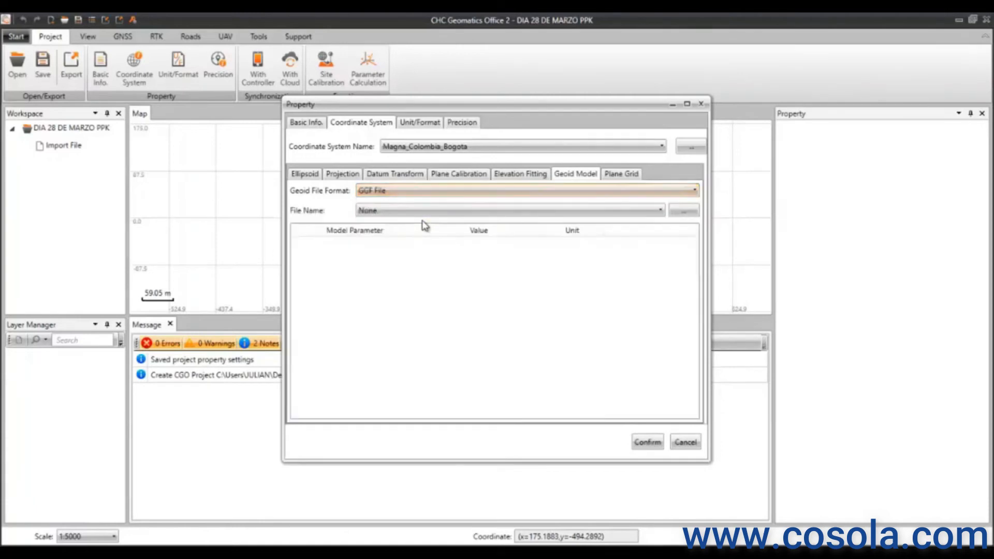
left_click(445, 214)
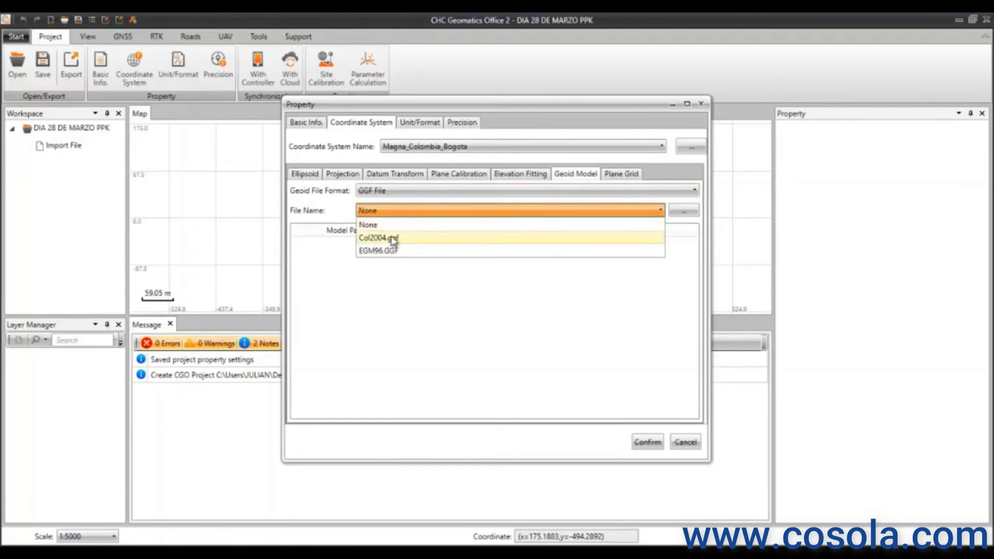
left_click(393, 239)
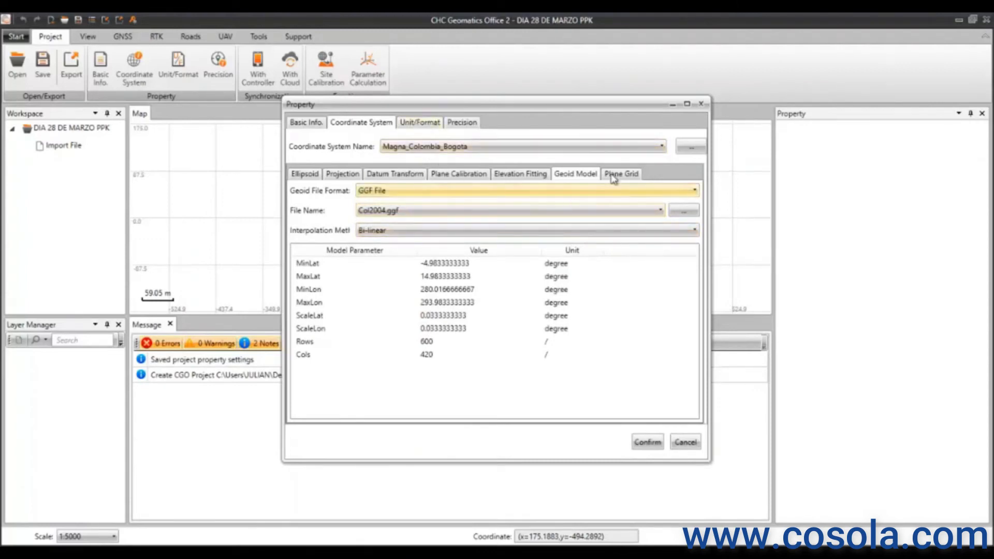
- Review the elevation fitting, plane calibration, datum transform and projection settings, returning to the geoid model
left_click(512, 175)
left_click(458, 174)
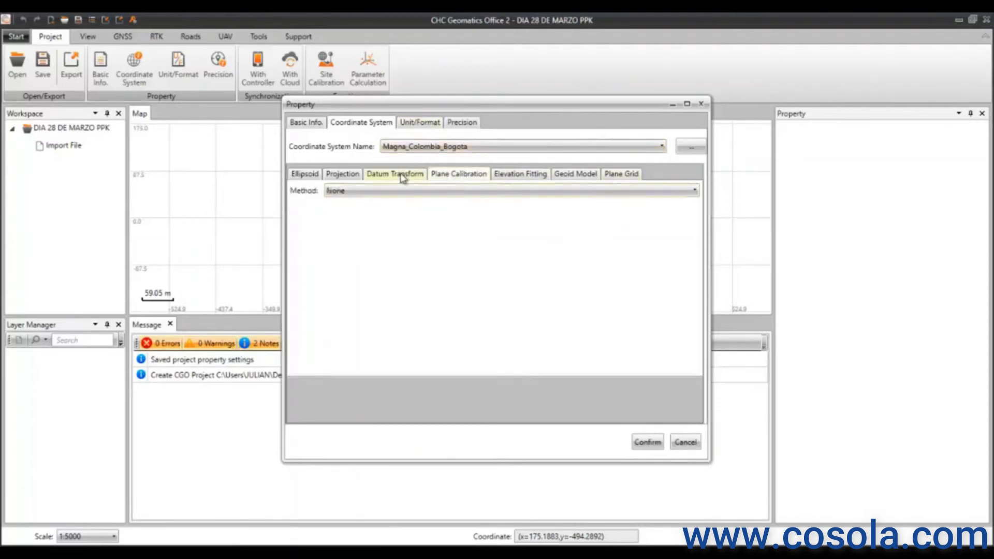
left_click(395, 174)
left_click(342, 174)
left_click(583, 179)
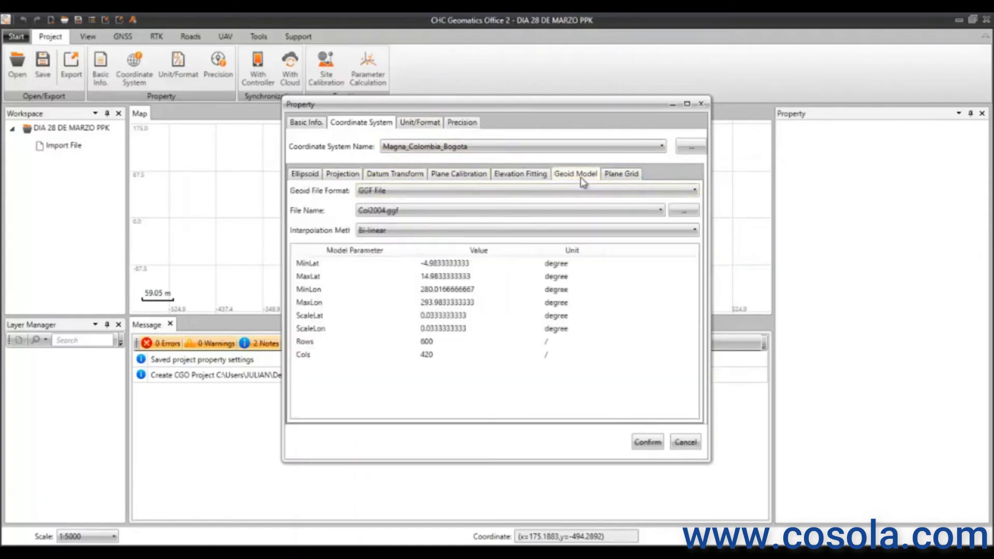
- Keep coordinate and distance units in Meter, set the local coordinate order to NE, and save the project properties after checking precision
left_click(421, 124)
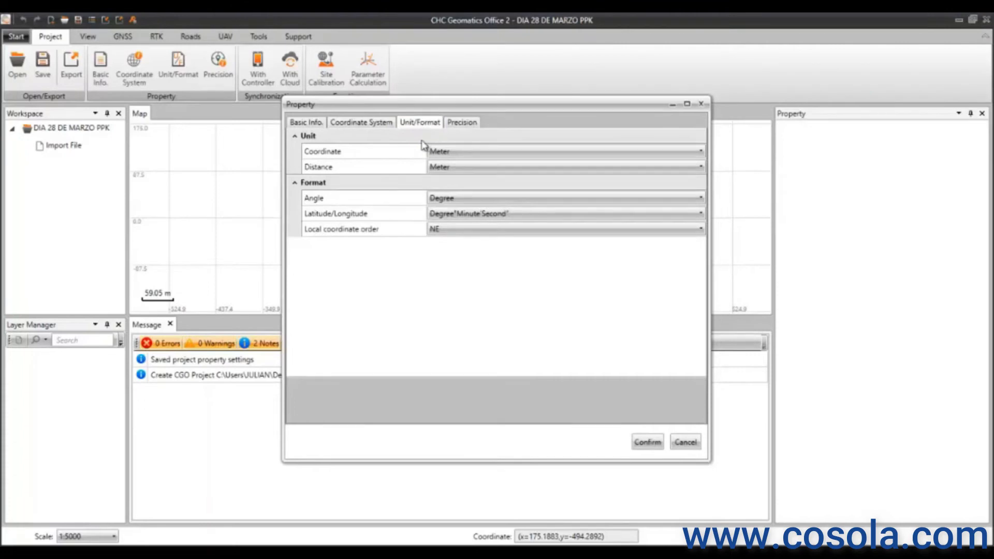
left_click(491, 151)
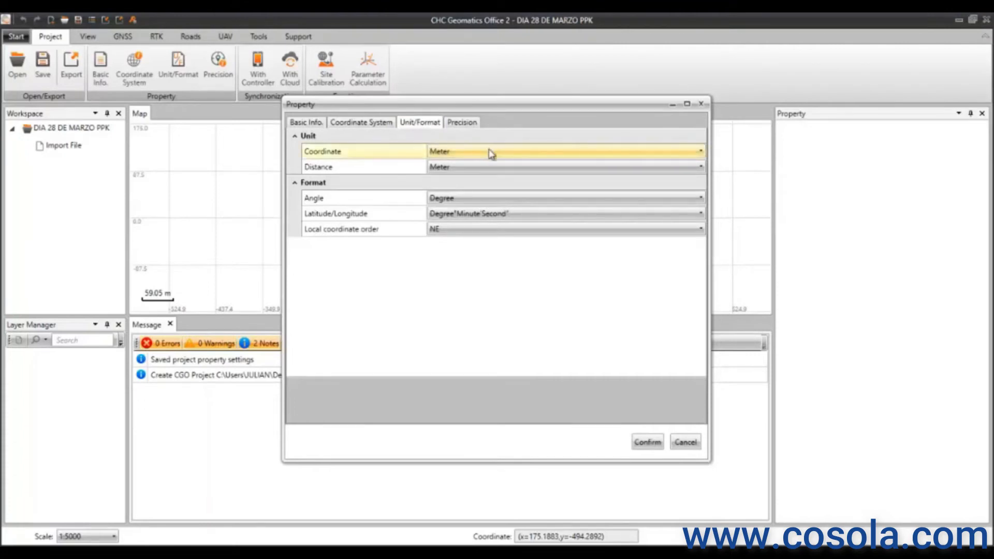
left_click(489, 152)
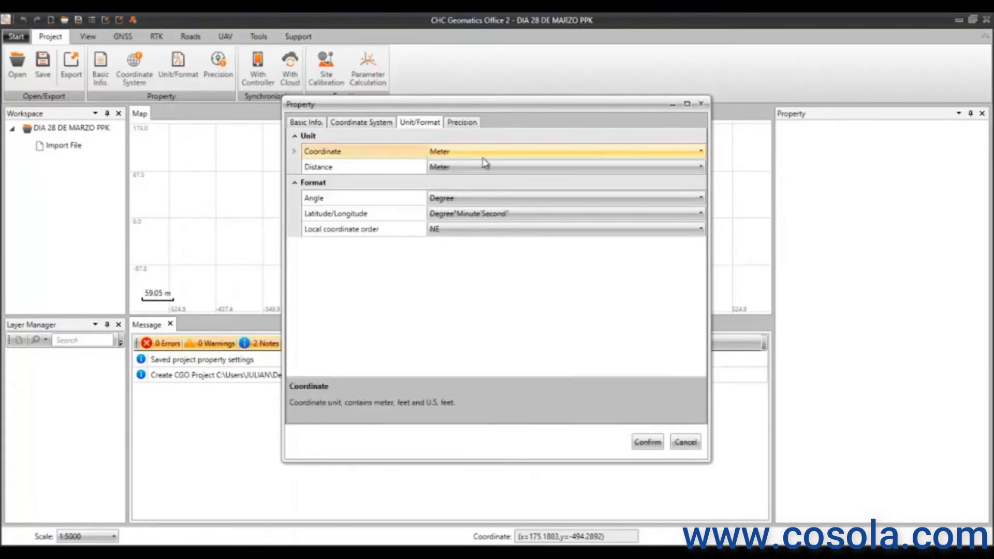
left_click(478, 166)
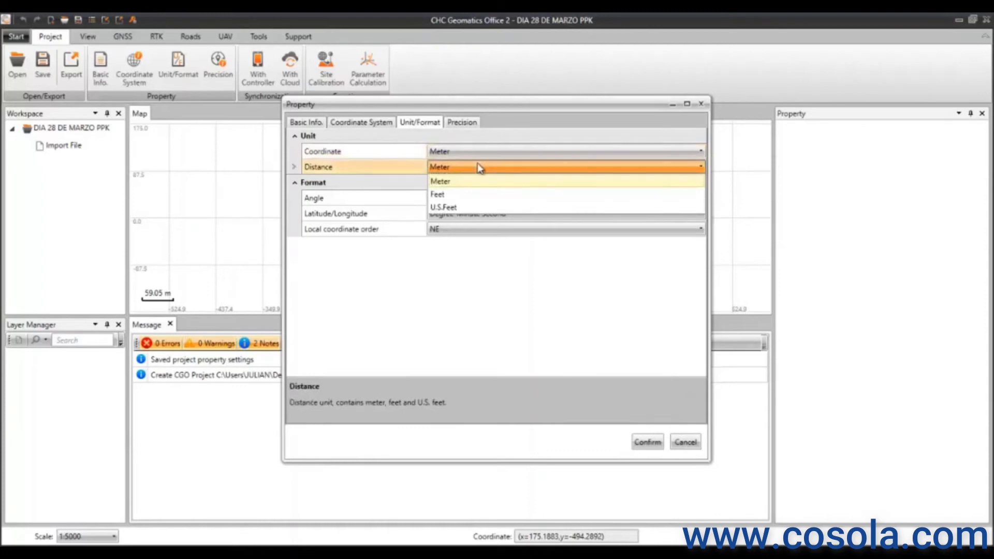
left_click(480, 166)
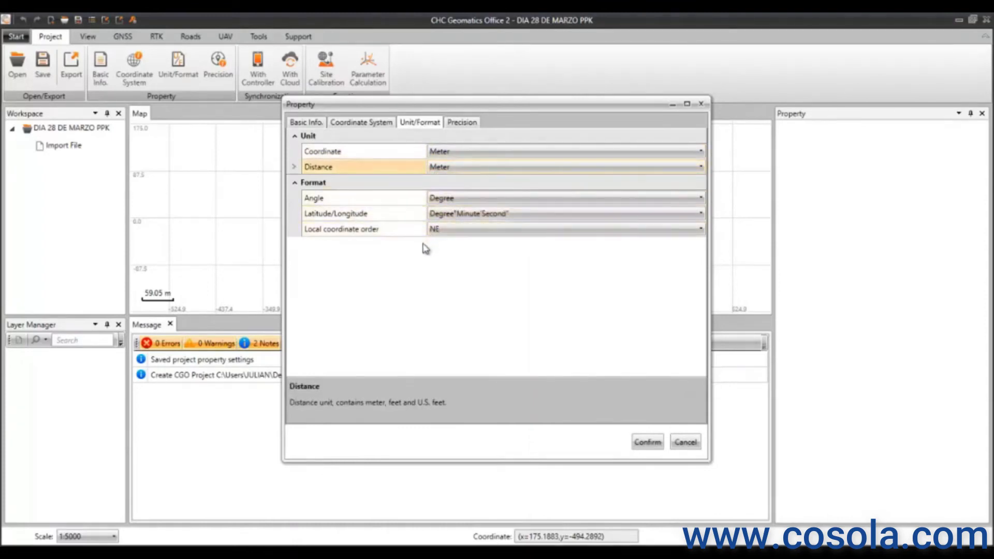
left_click(461, 233)
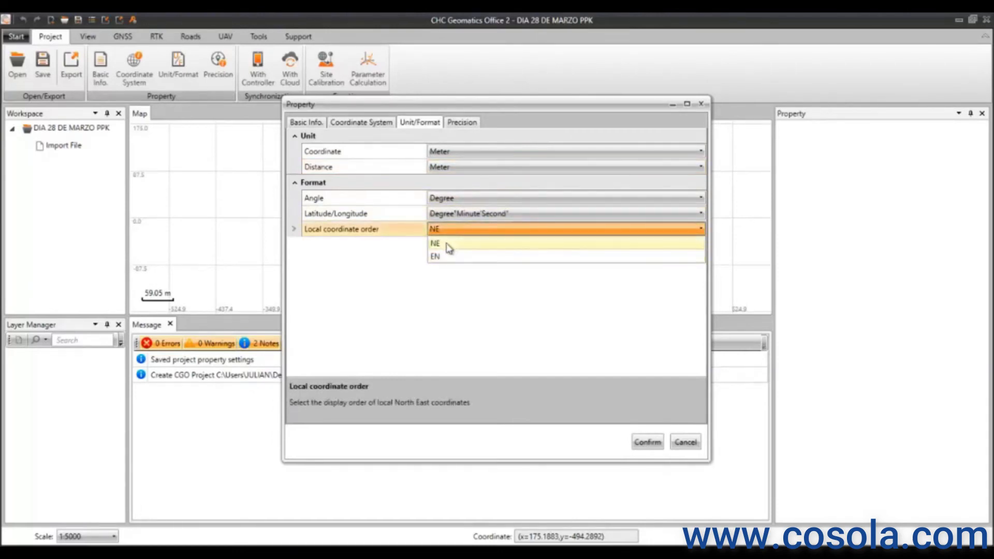
left_click(447, 246)
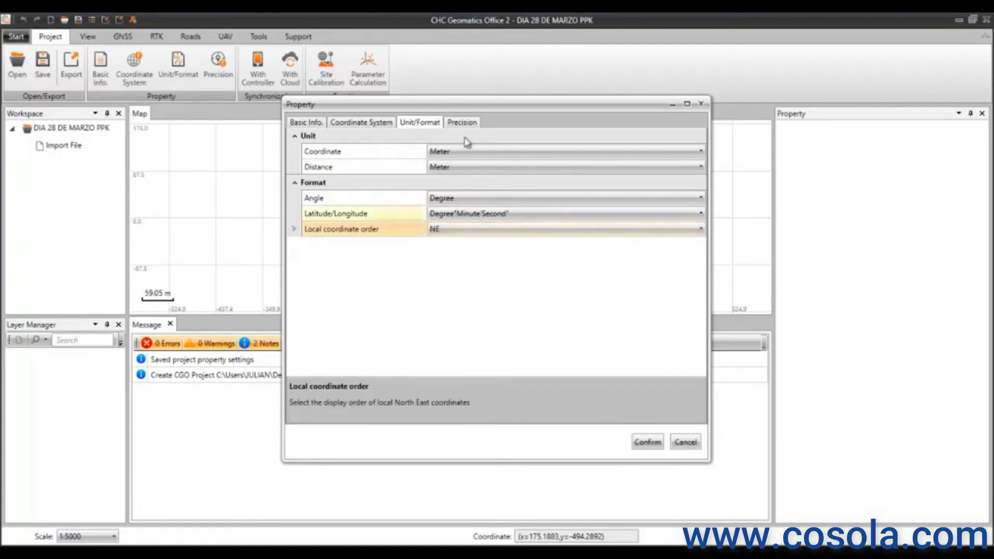
left_click(466, 124)
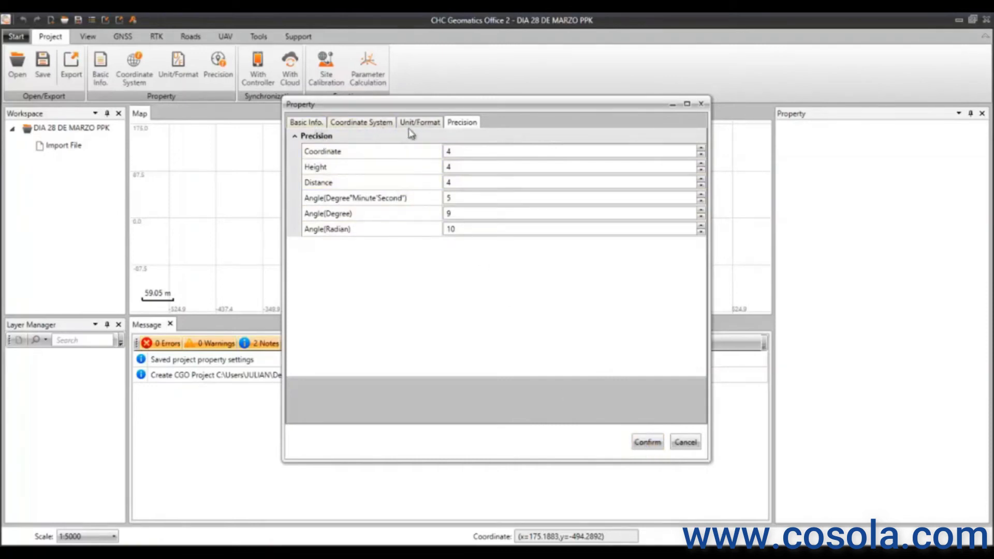
left_click(647, 443)
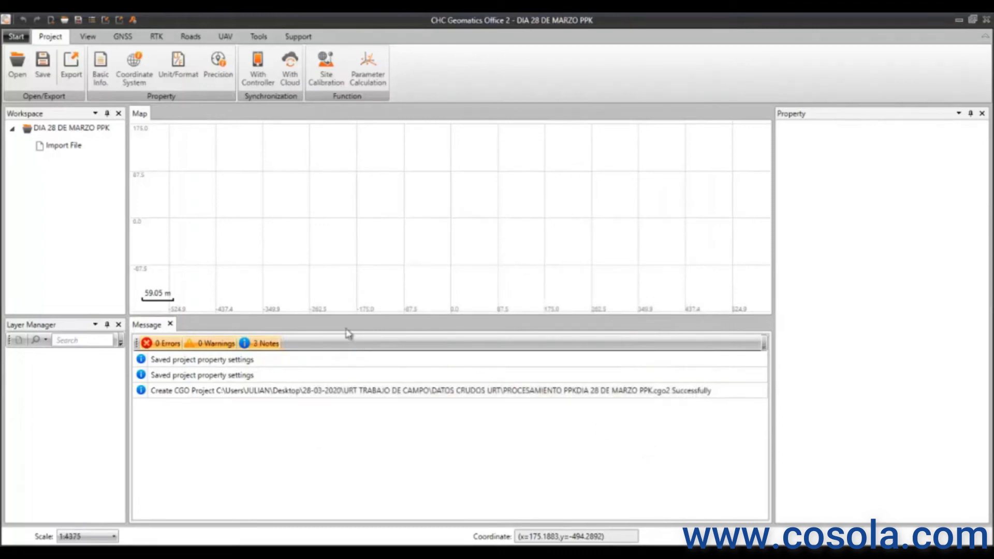
- Load the Google Map(Image) online map as the project's map background
left_click(88, 38)
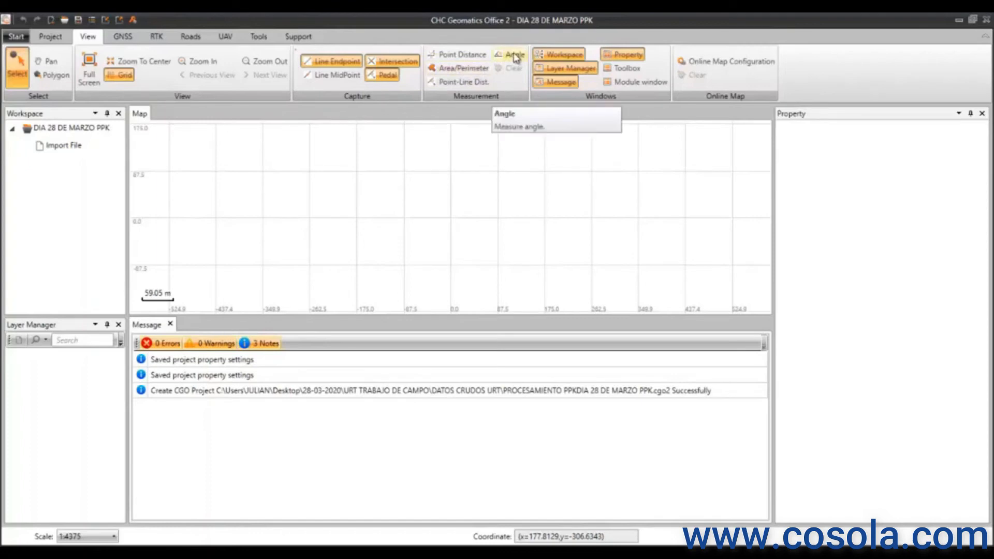
left_click(717, 63)
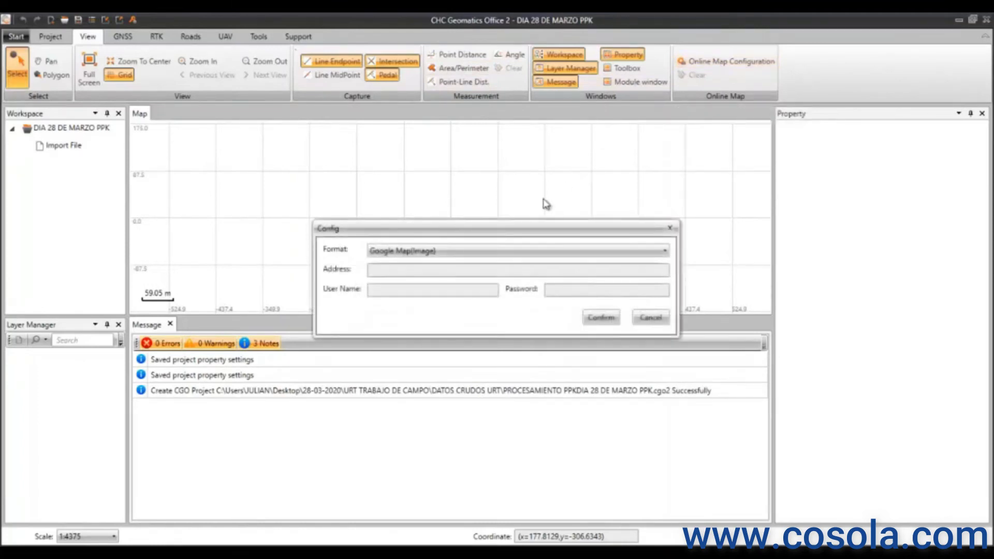
left_click(492, 254)
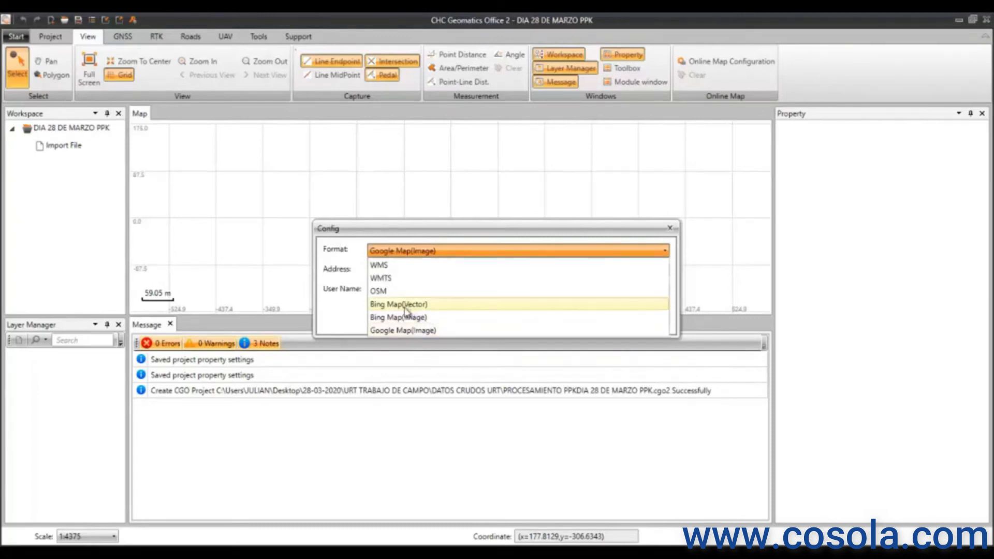
left_click(392, 331)
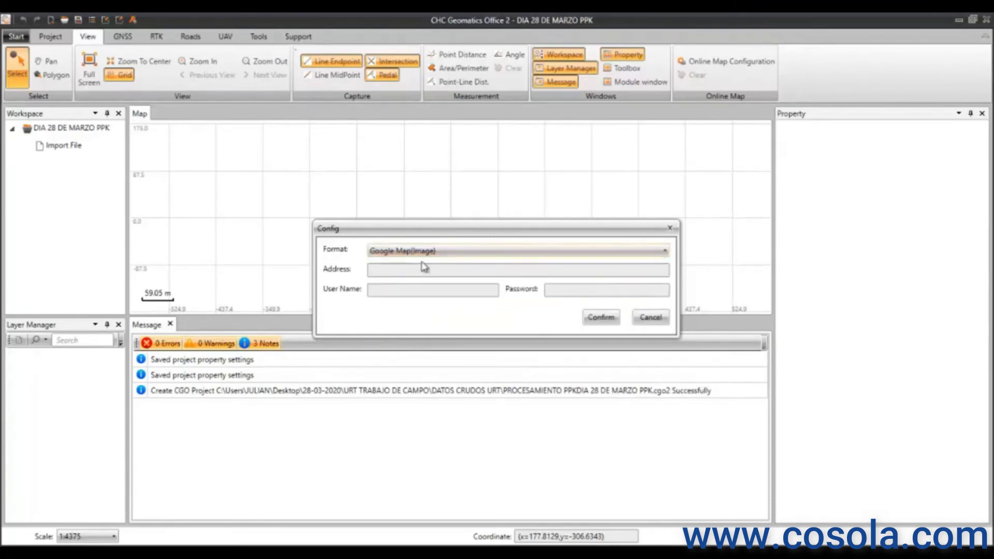
left_click(605, 322)
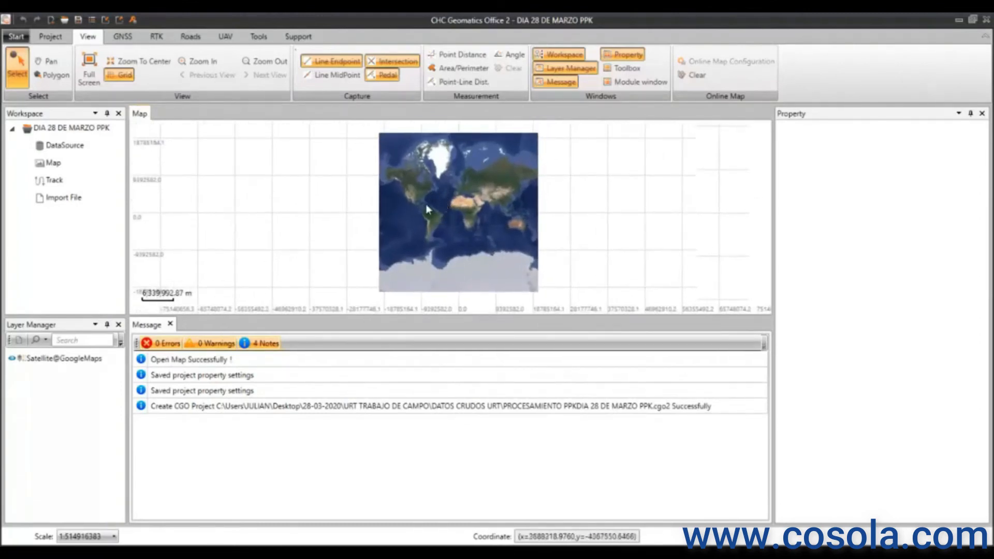
- Configure the GNSS import time system to Local Time with local zone -05:00 and accept the settings
left_click(123, 38)
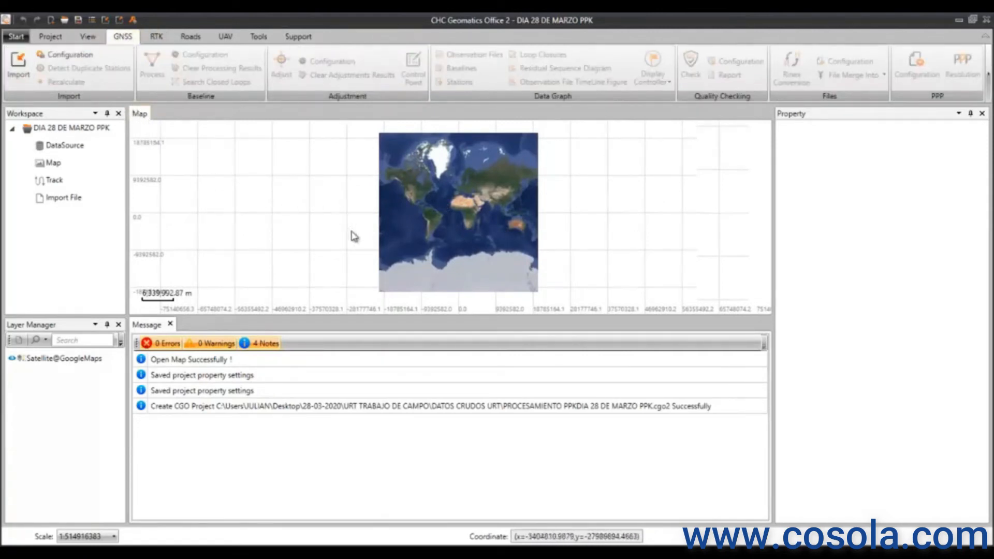
left_click(70, 55)
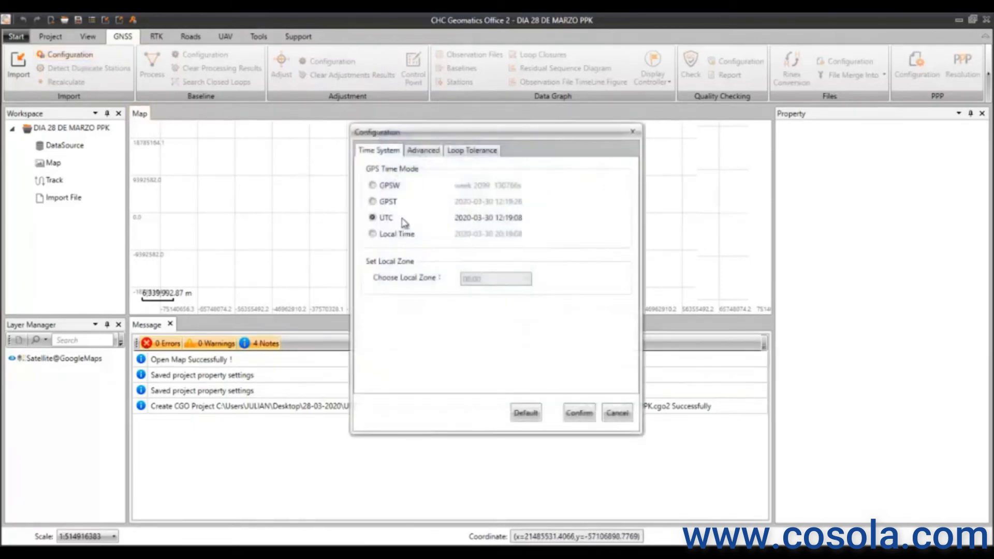
left_click(396, 236)
left_click(491, 281)
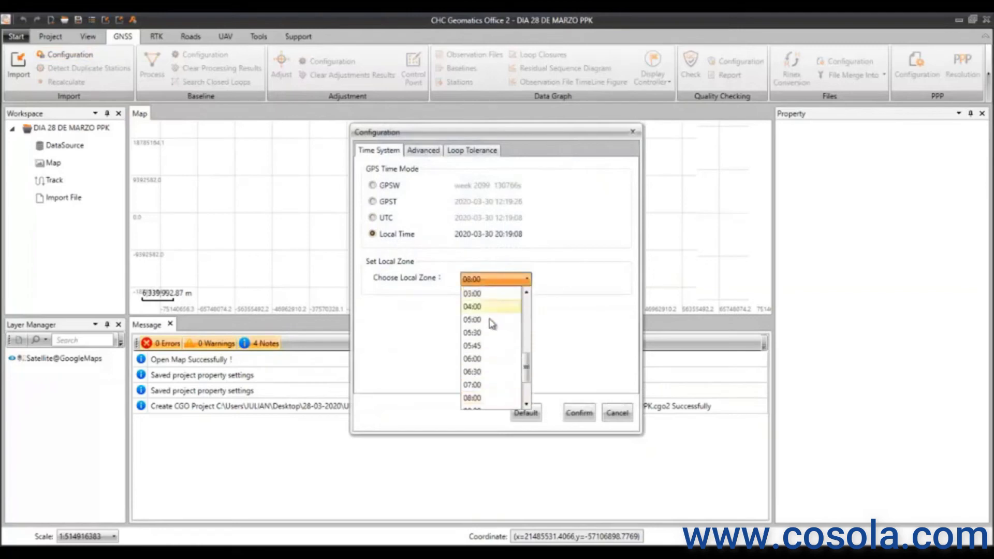
scroll(488, 334, "up", 3)
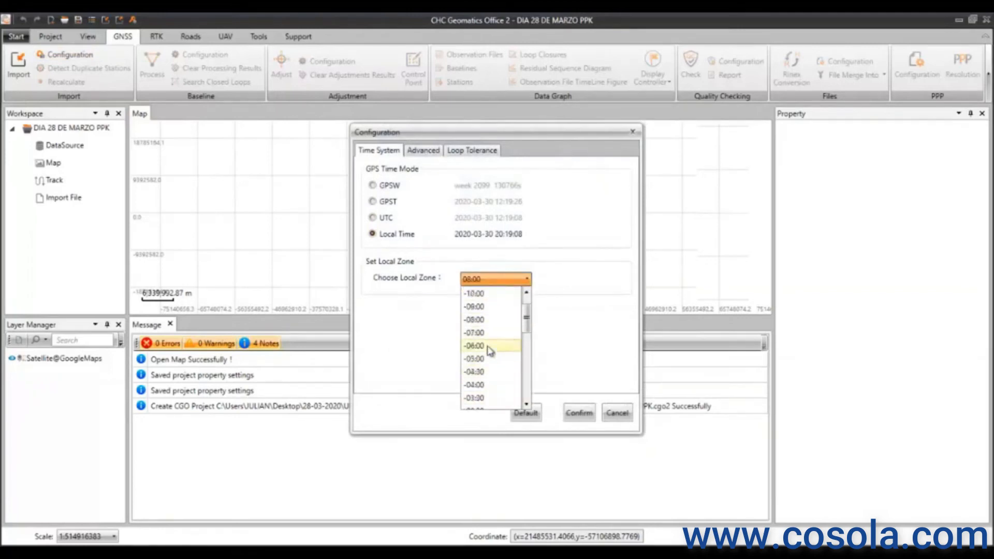
left_click(485, 362)
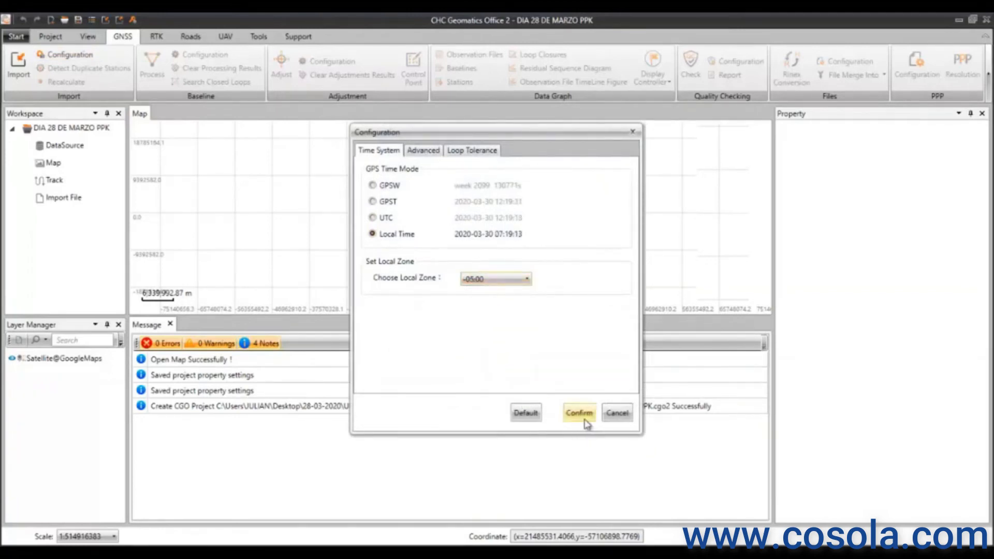
left_click(580, 415)
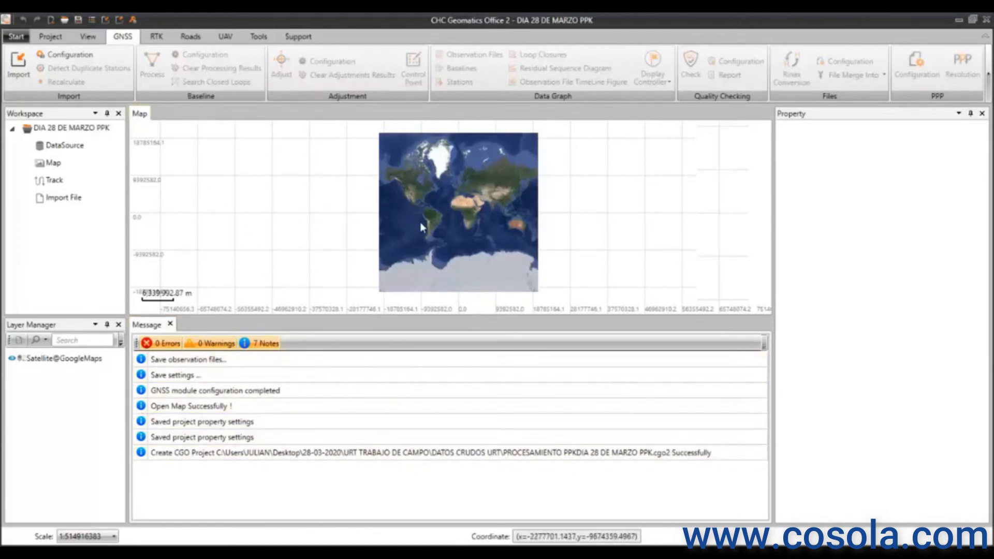
scroll(422, 227, "up", 1)
scroll(422, 227, "down", 1)
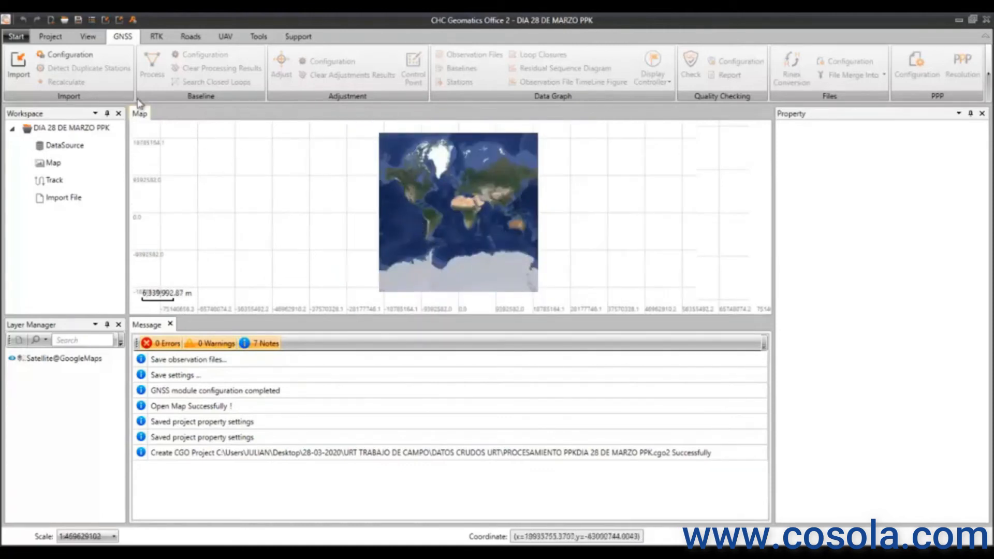
left_click(23, 67)
left_click(148, 104)
double_click(148, 104)
left_click(142, 41)
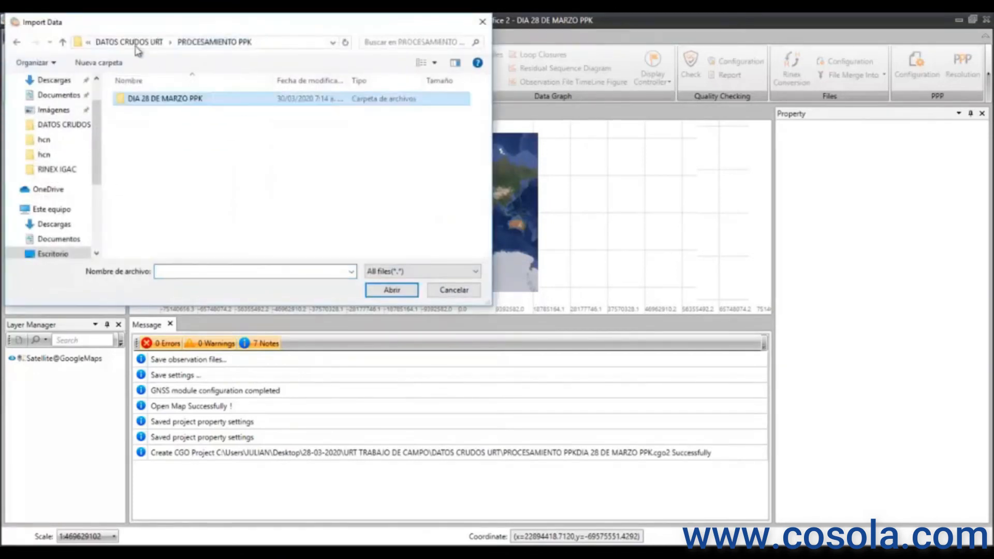
left_click(132, 42)
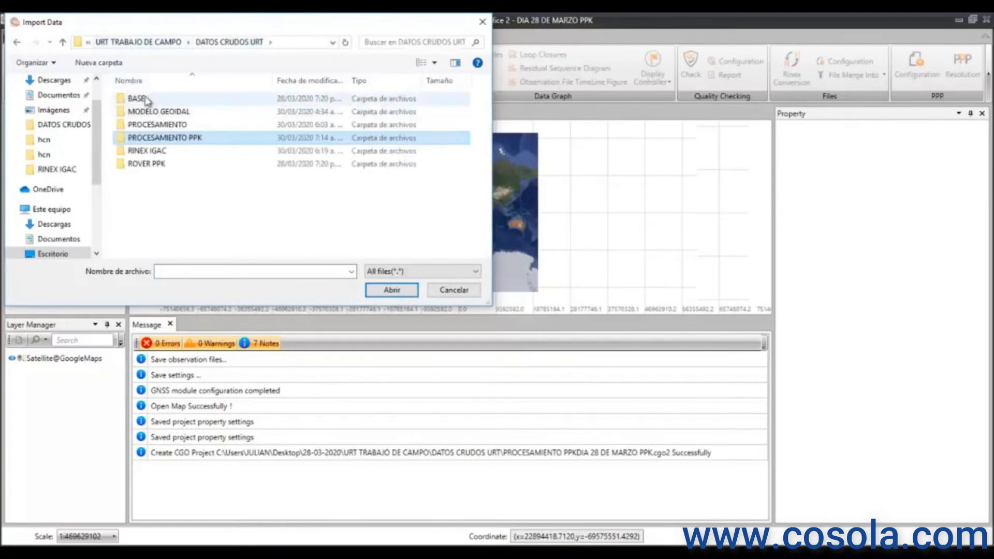
double_click(143, 101)
double_click(150, 104)
double_click(138, 98)
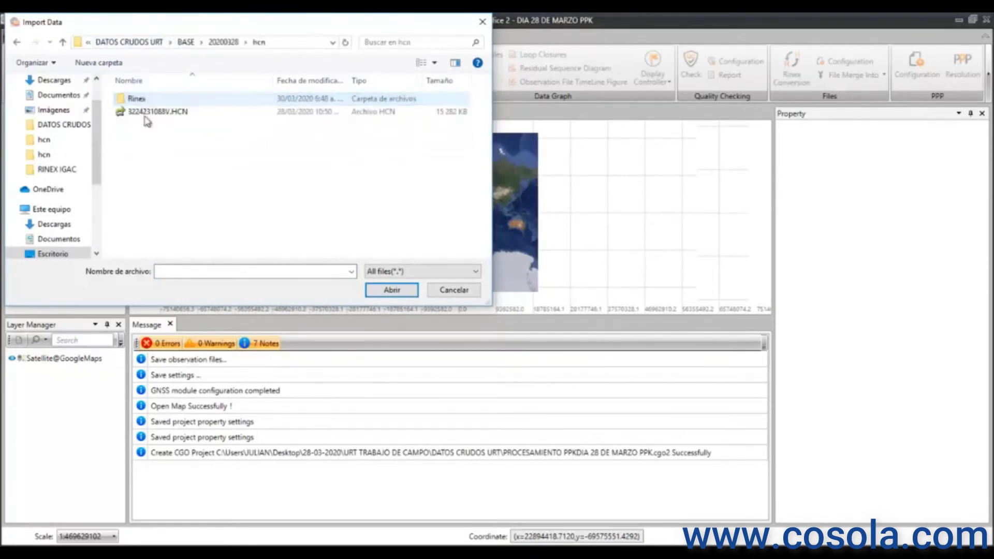
double_click(150, 100)
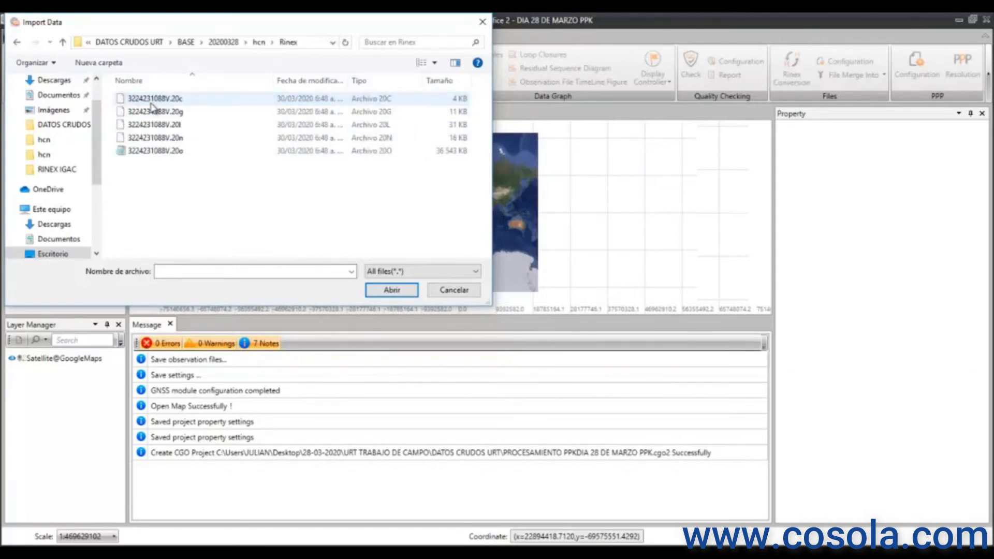
left_click(171, 150)
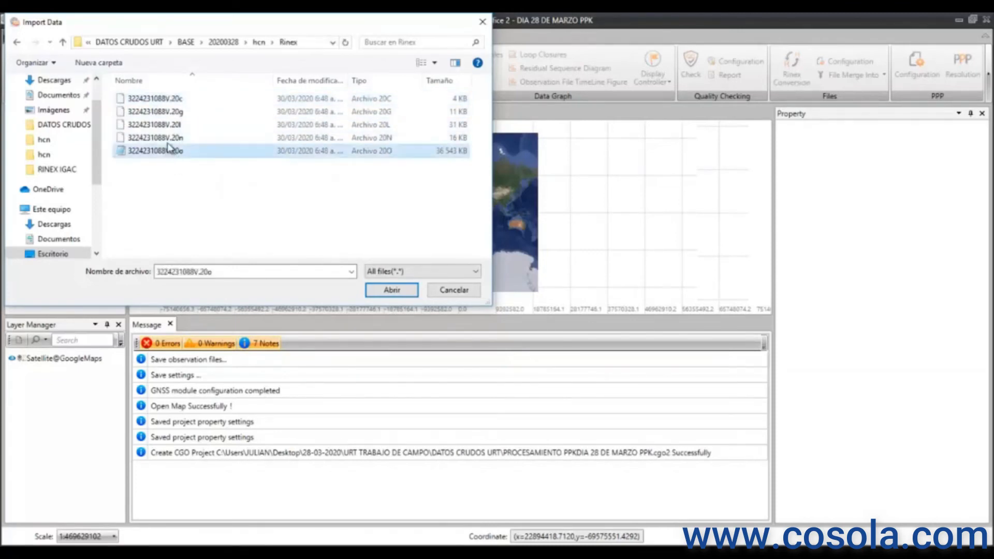
left_click(165, 140, "ctrl")
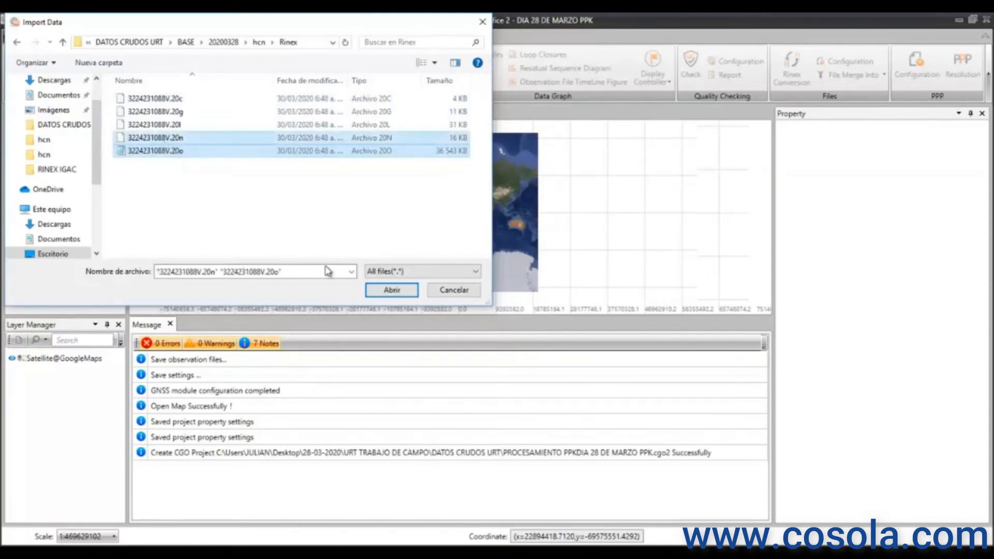
left_click(390, 291)
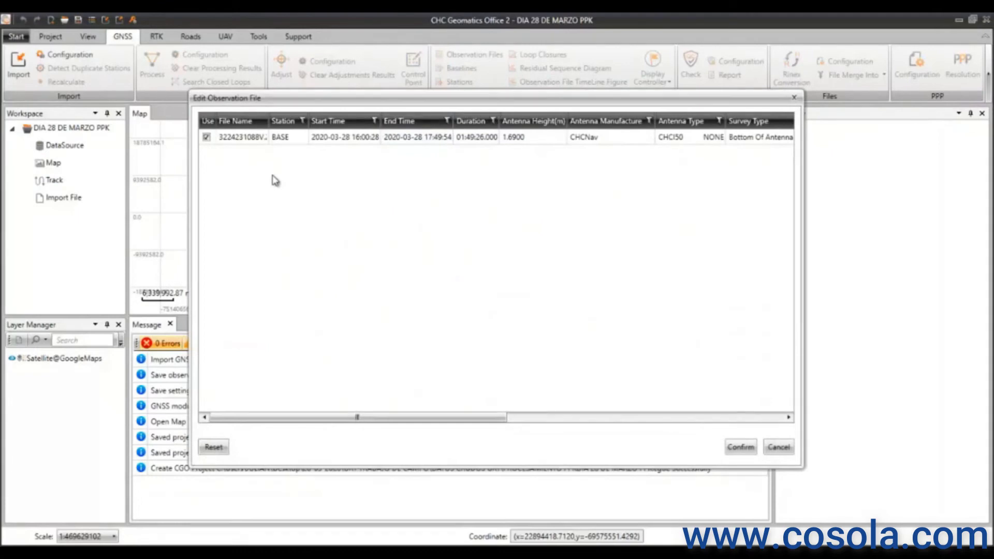
- Check the base observation file's station, antenna height, antenna manufacturer and antenna type
left_click(293, 142)
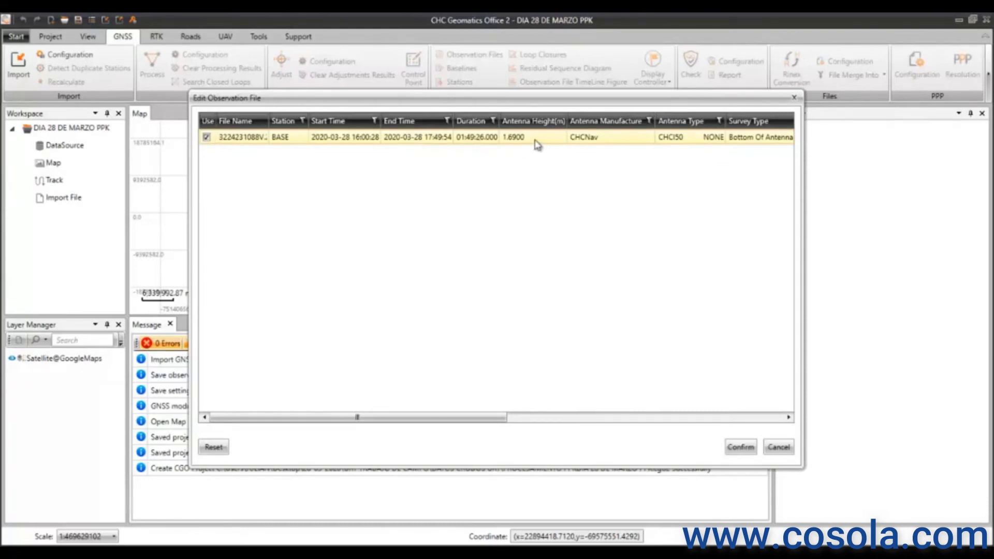
left_click_drag(473, 417, 559, 425)
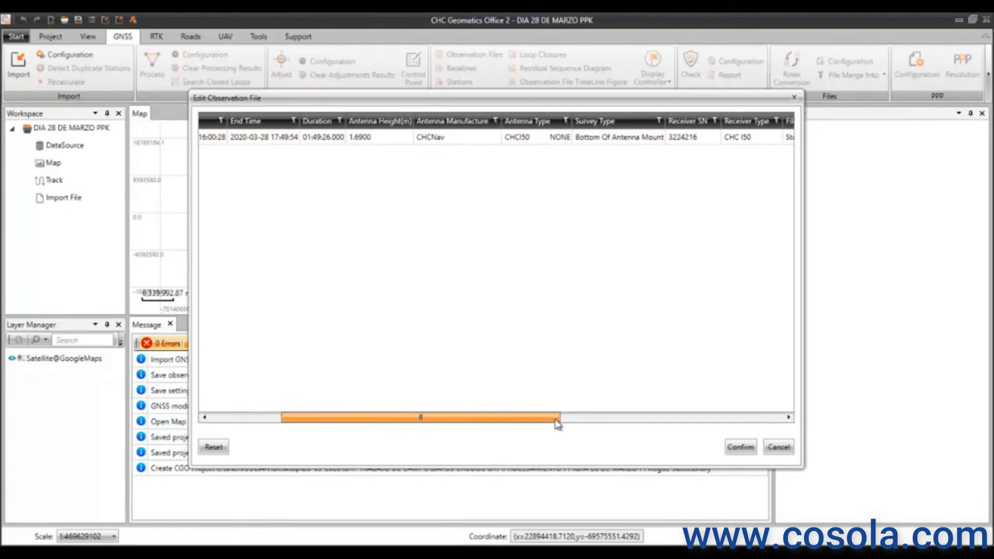
left_click(496, 139)
left_click(496, 139)
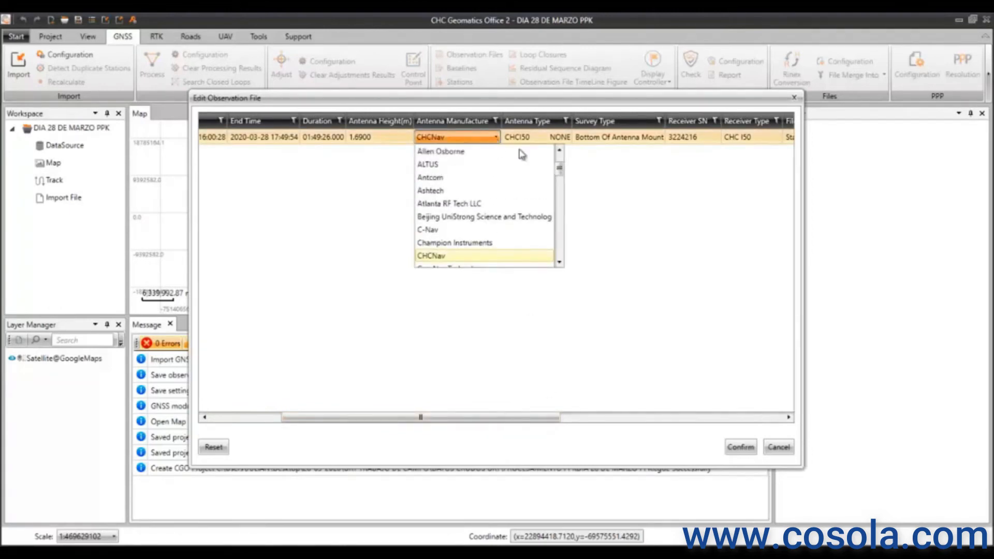
left_click_drag(559, 179, 550, 256)
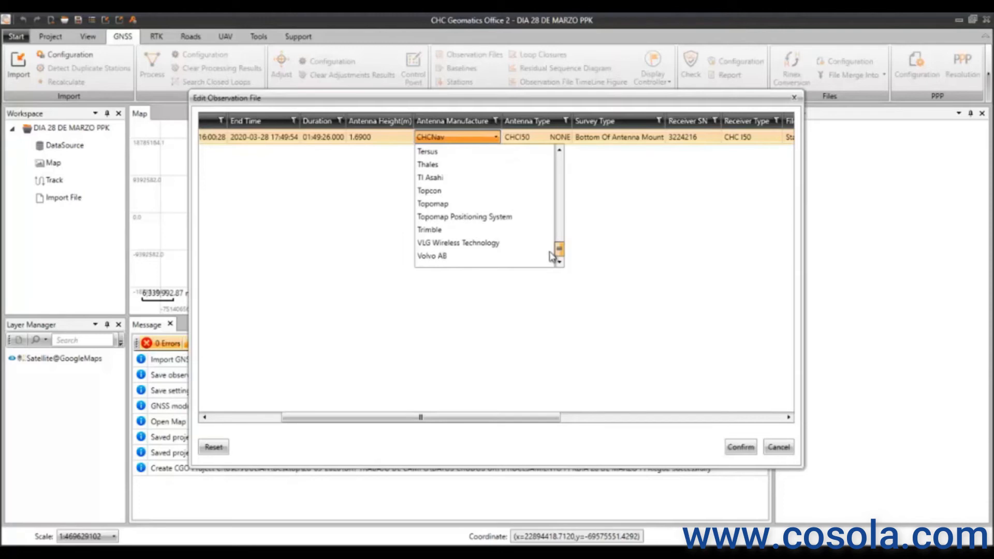
left_click(465, 137)
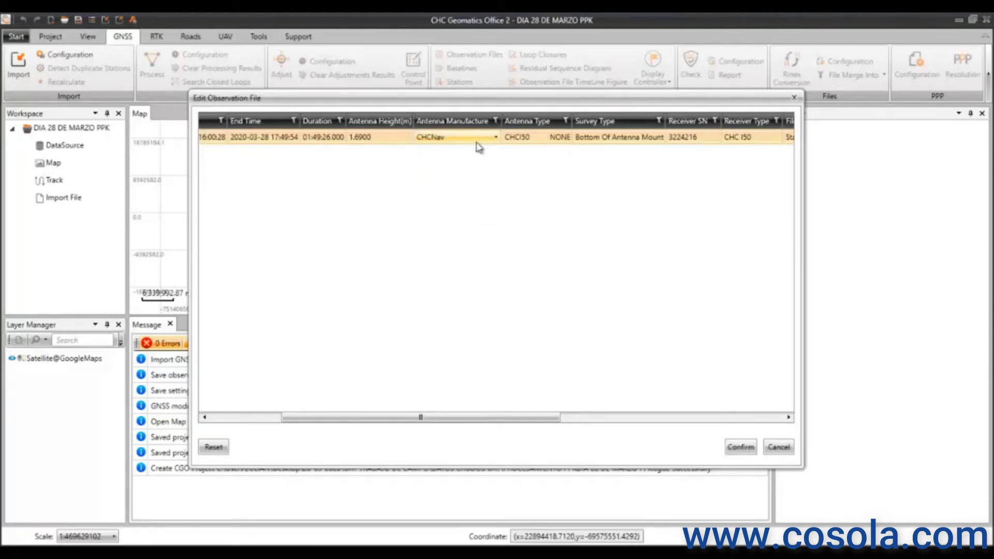
left_click(555, 144)
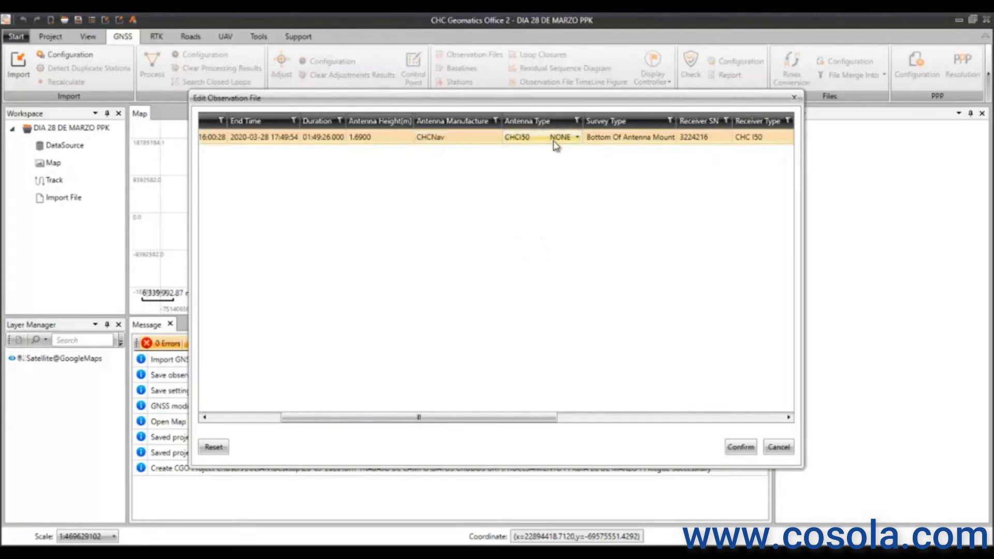
left_click(395, 137)
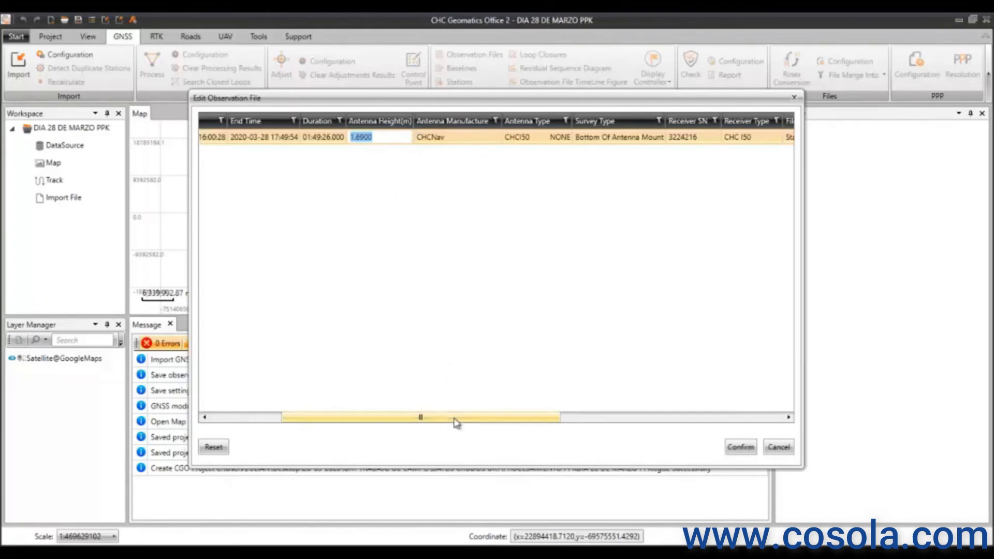
- Keep the base file's survey type as Bottom Of Antenna Mount, check its file type, and accept the observation file
left_click_drag(455, 422, 524, 429)
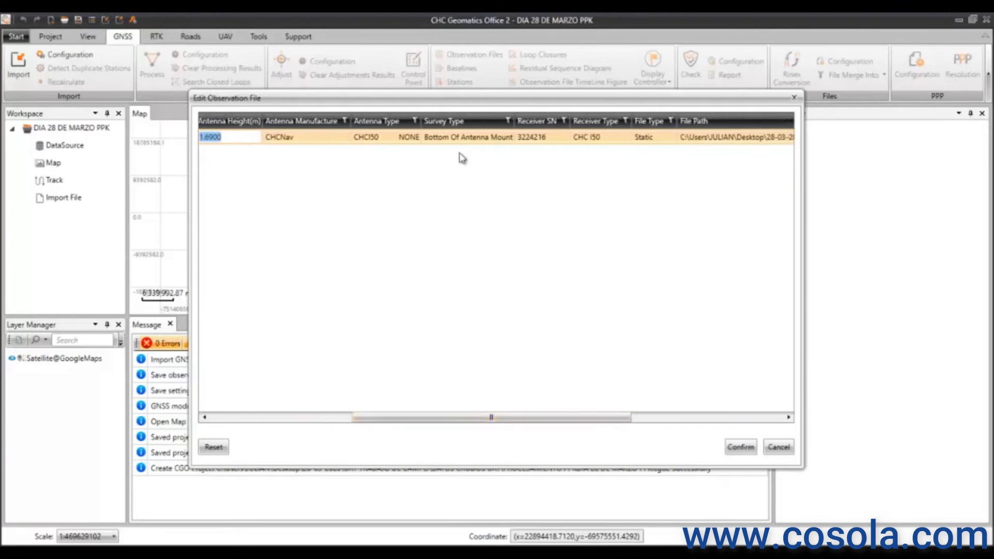
left_click(472, 142)
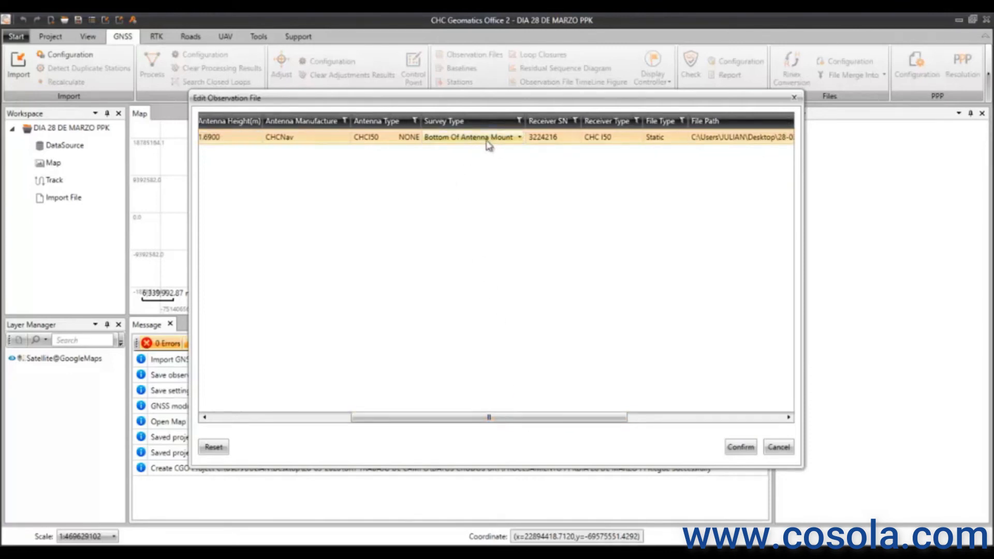
left_click(520, 138)
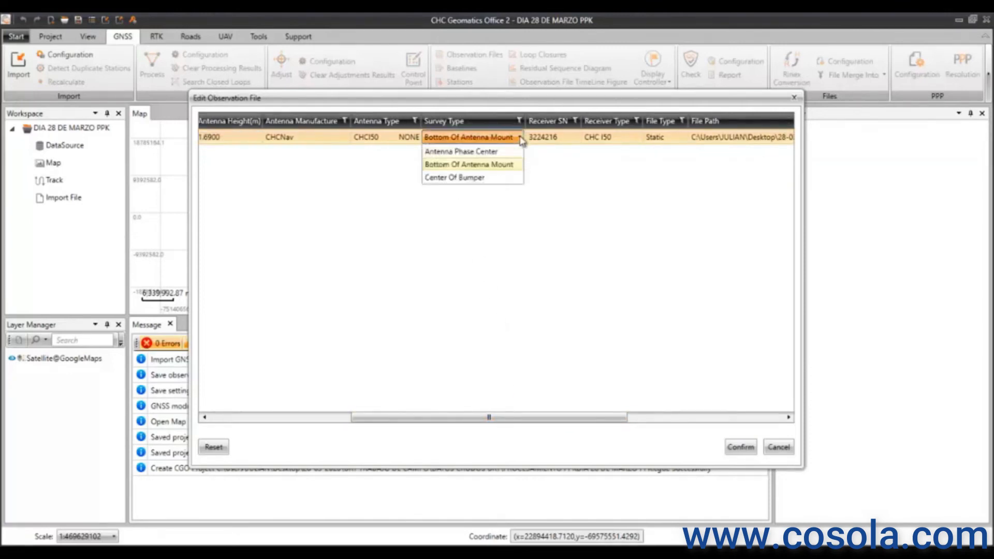
left_click(494, 165)
left_click_drag(590, 417, 625, 422)
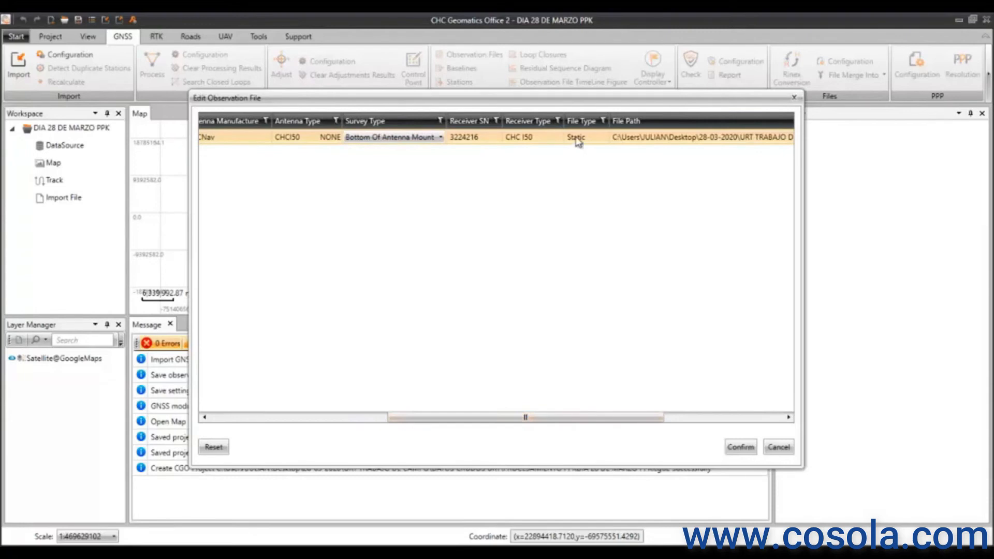
left_click(745, 449)
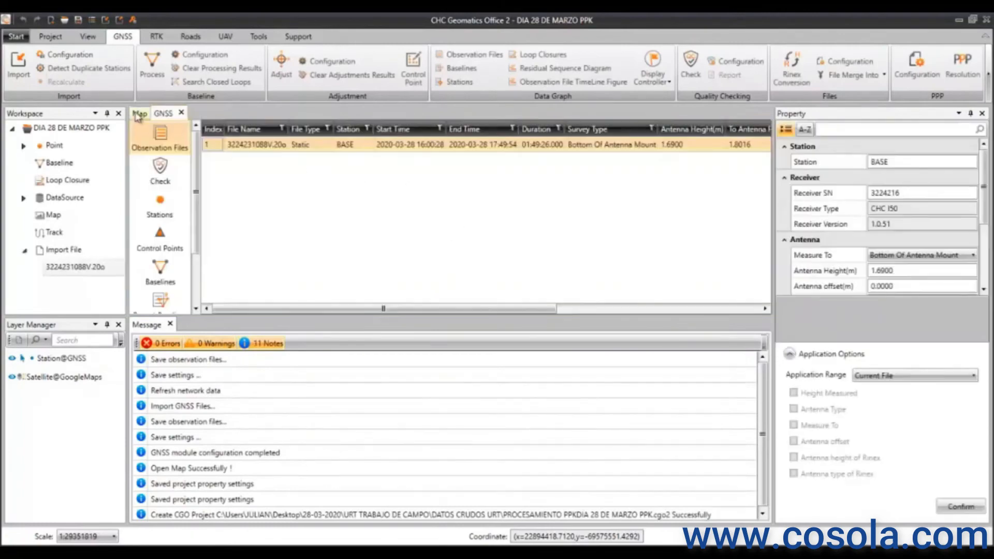
- Inspect the BASE station's location on the satellite map
left_click(139, 114)
scroll(448, 217, "up", 7)
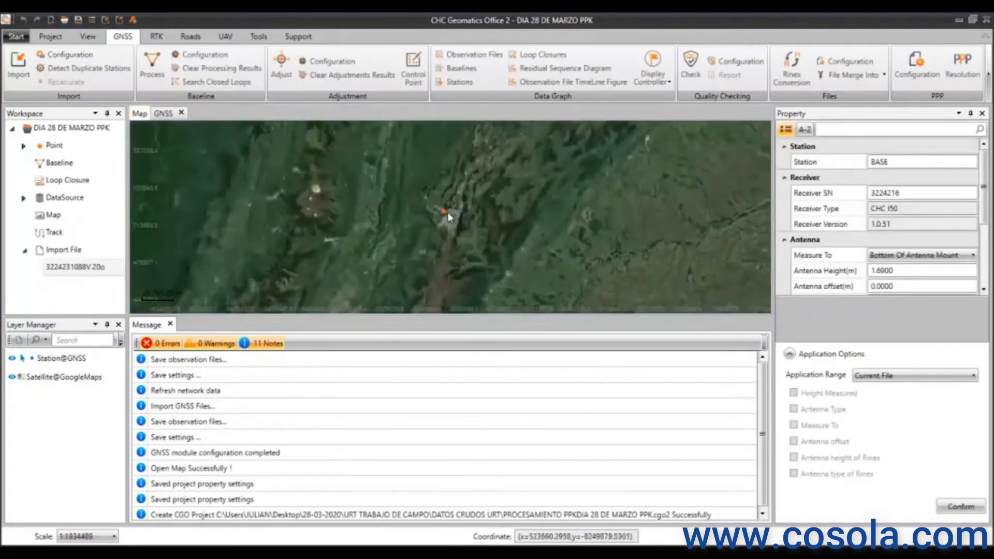
scroll(447, 207, "up", 8)
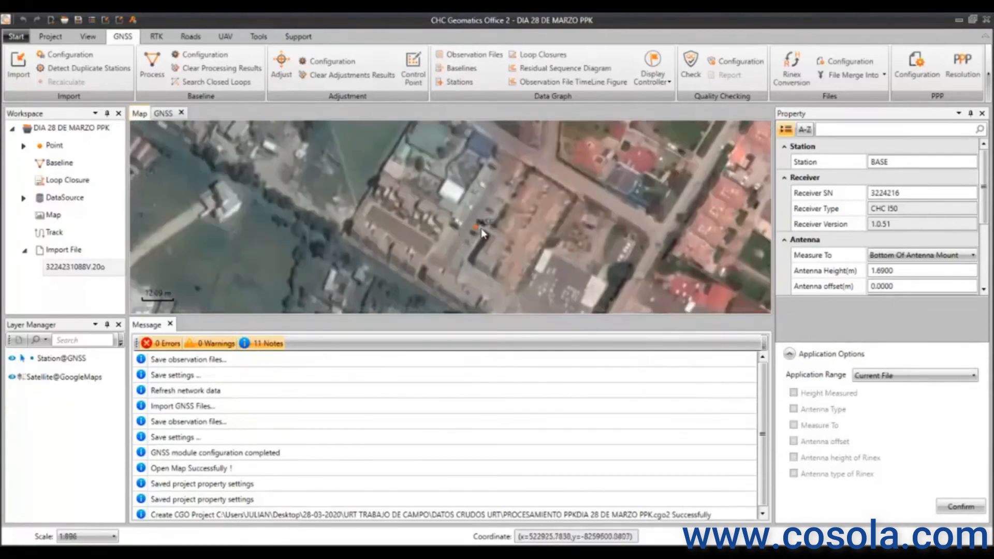
scroll(481, 228, "down", 2)
scroll(510, 242, "down", 2)
scroll(510, 238, "up", 2)
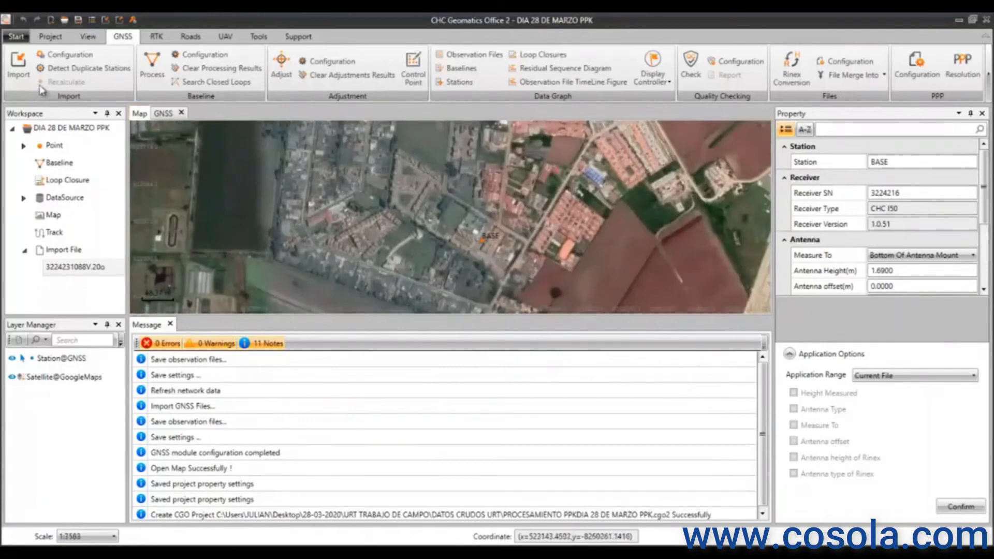
- Load the rover file 3224231088.HCN for import from the hcn folder under ROVER PPK, 20200328
left_click(19, 65)
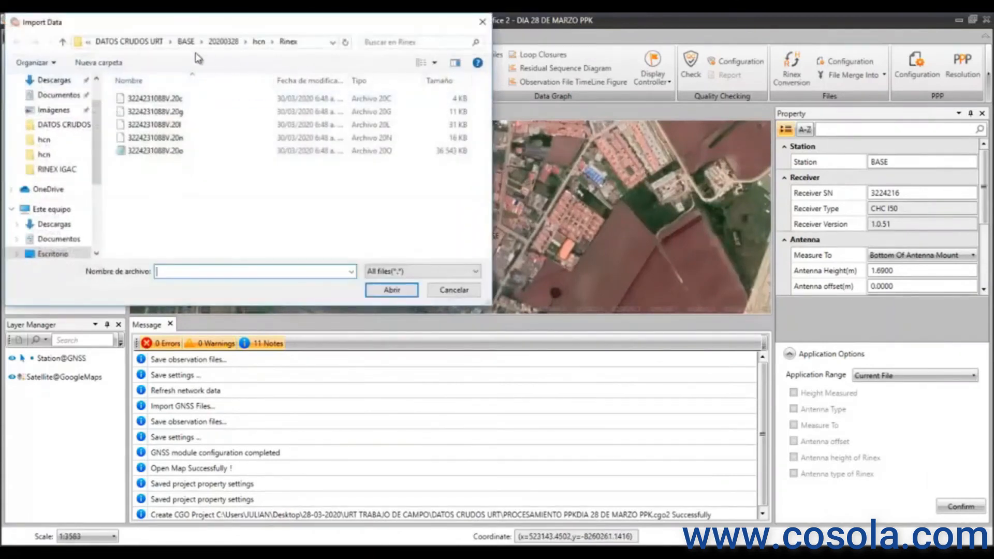
left_click(137, 41)
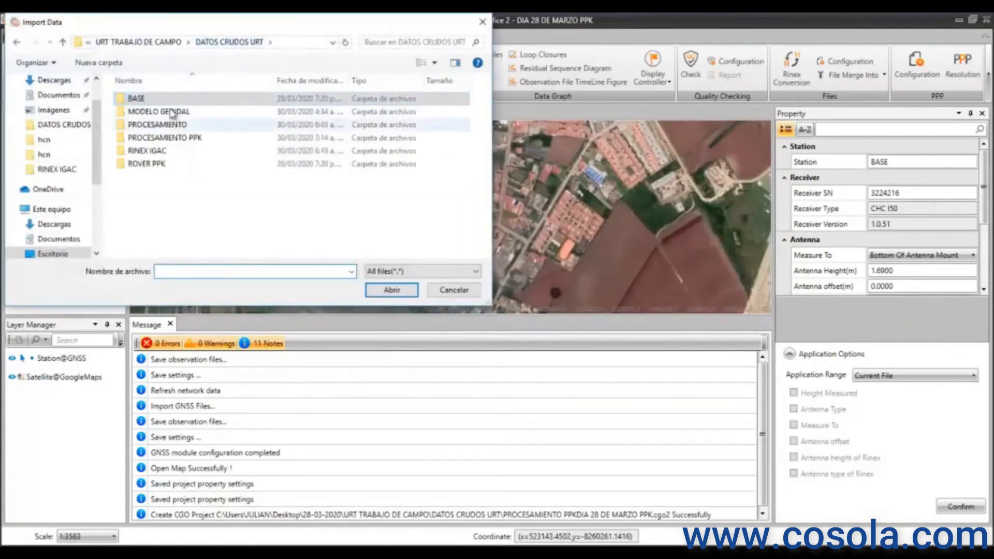
left_click(153, 43)
double_click(169, 114)
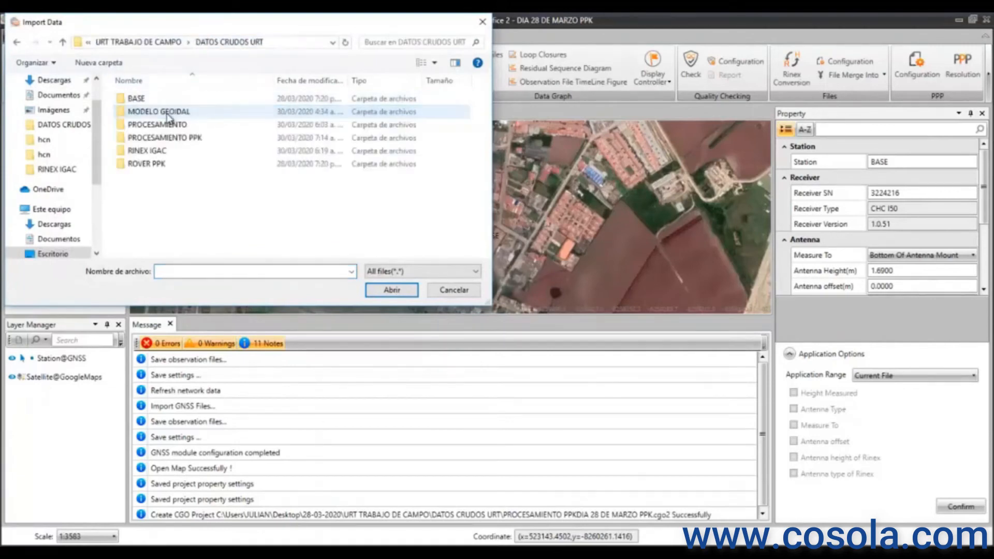
double_click(159, 165)
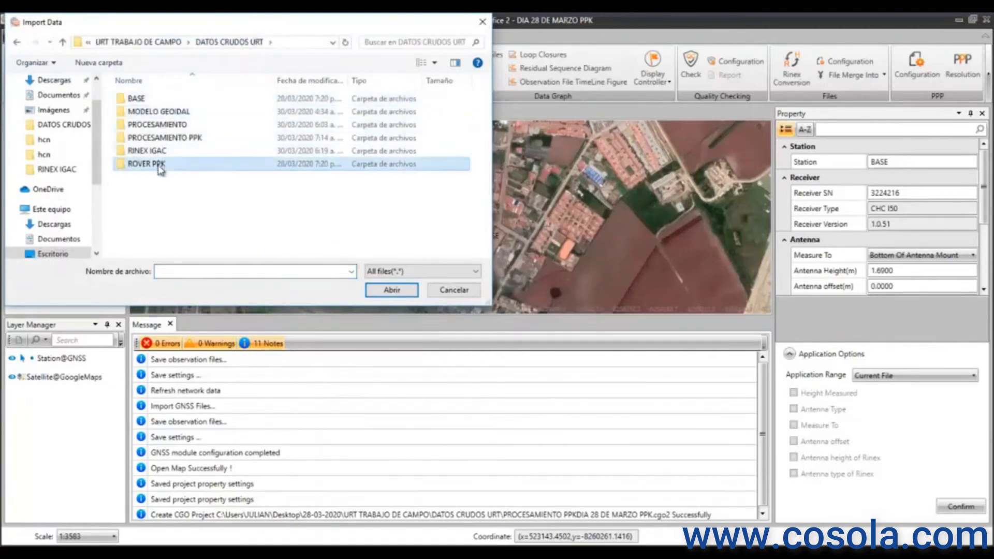
left_click(153, 103)
double_click(152, 104)
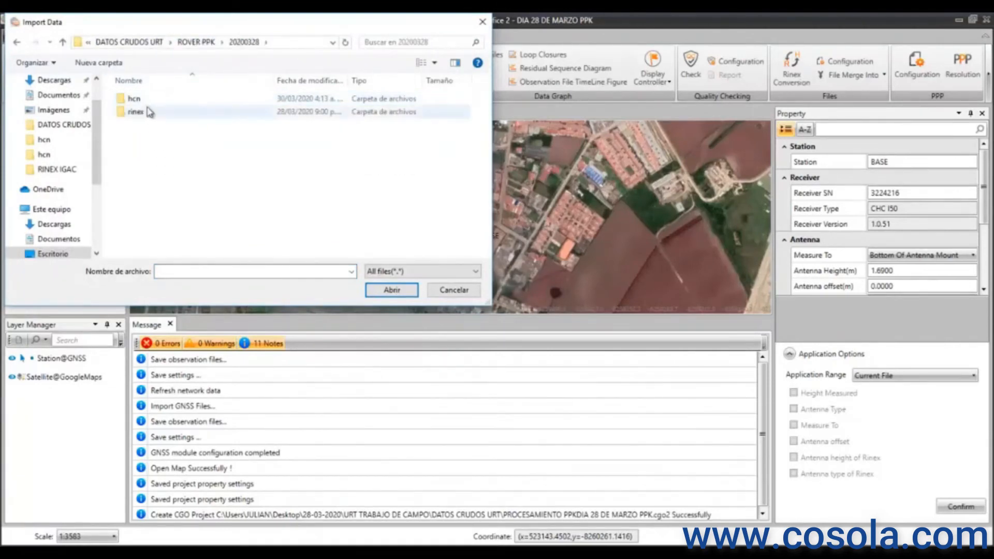
double_click(147, 99)
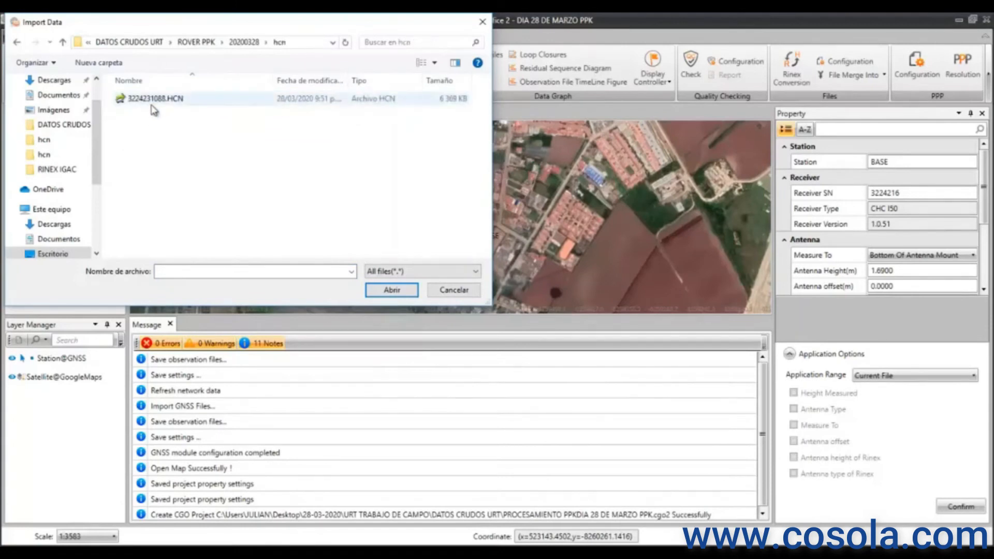
left_click(141, 102)
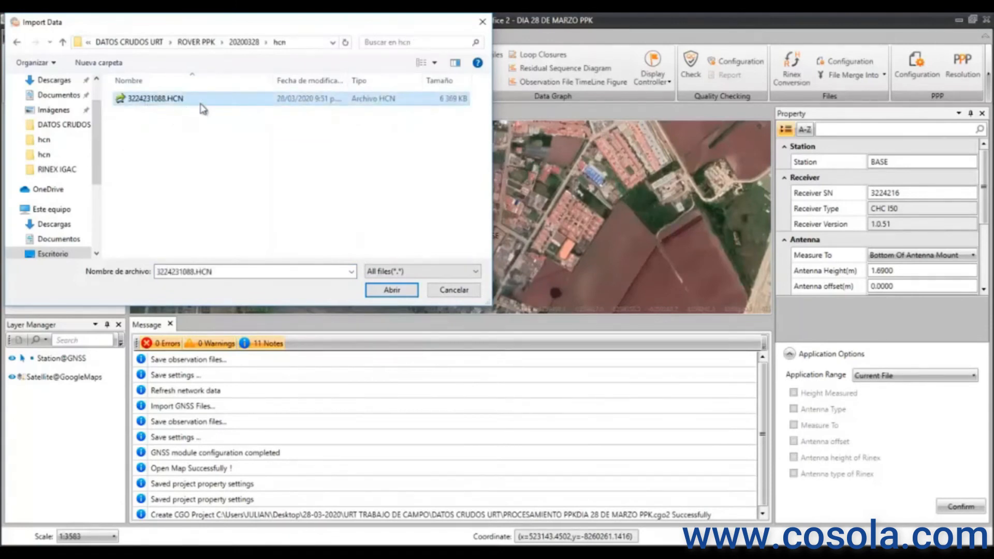
left_click(392, 291)
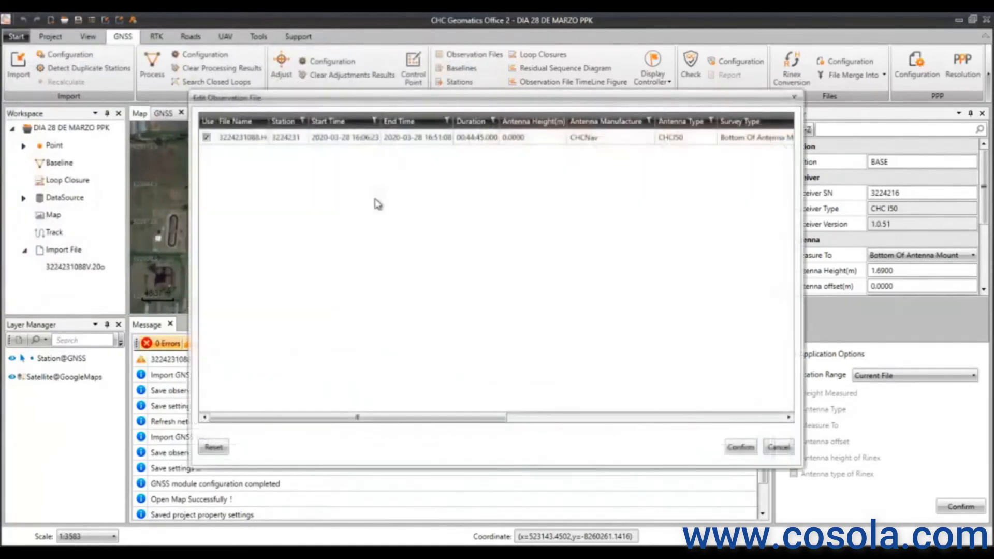
- Rename the station of observation file 3224231088.HCN to ROVER
left_click(299, 141)
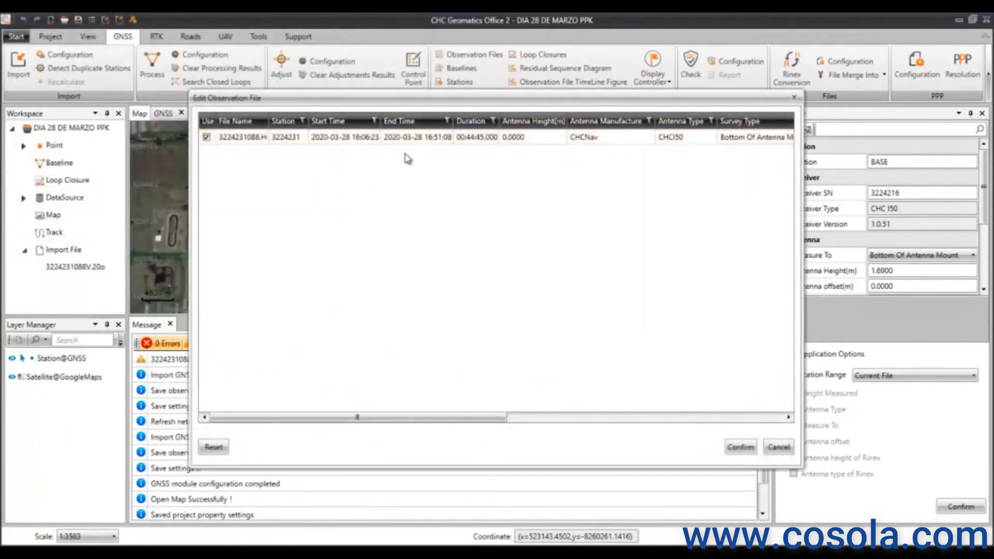
left_click(303, 141)
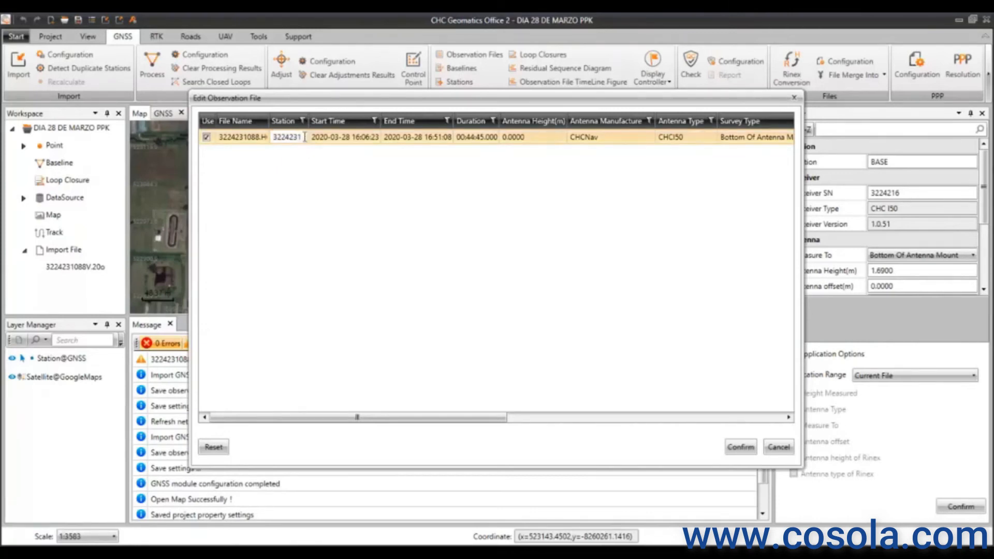
double_click(298, 135)
key("BackSpace")
left_click(345, 139)
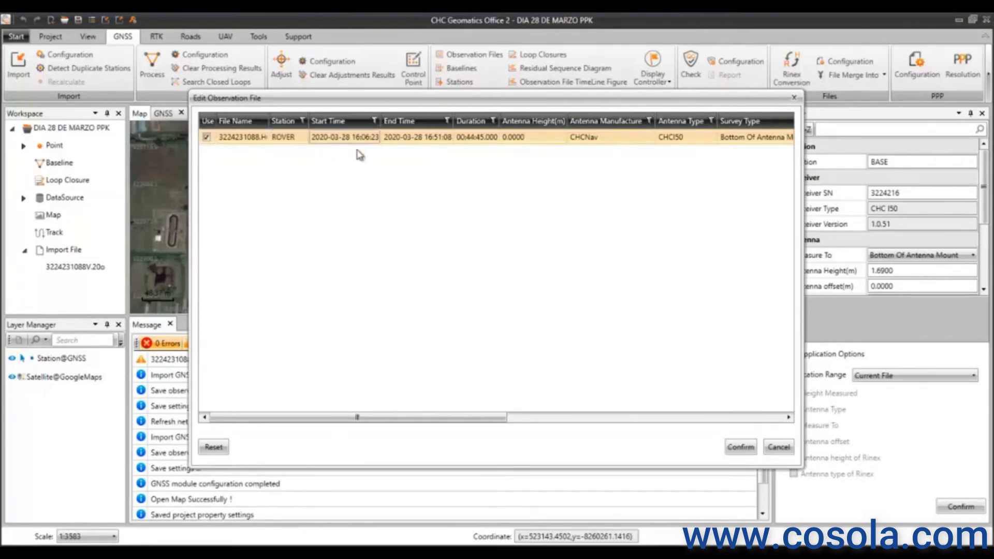
- Set the rover file's antenna height to 2.0000 m
left_click(441, 139)
left_click(478, 139)
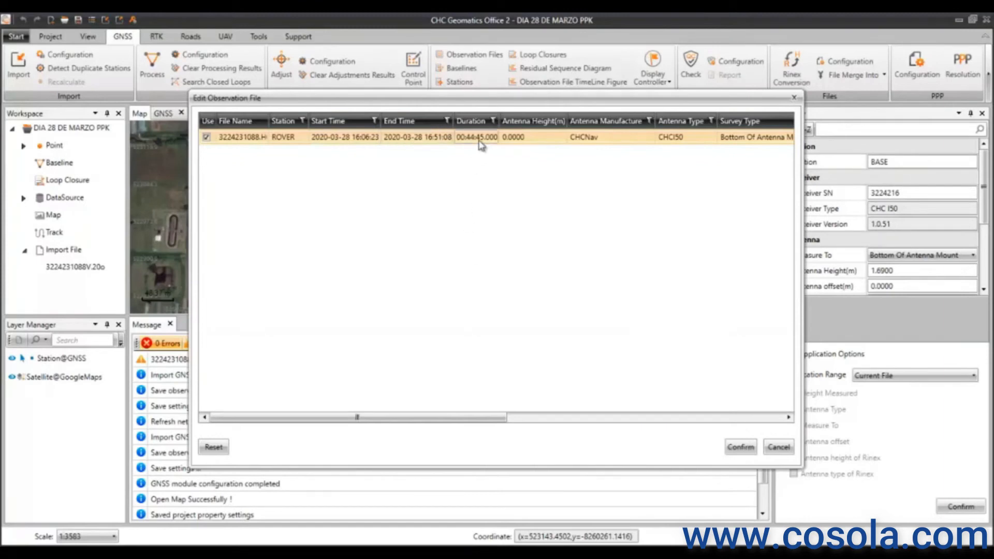
left_click(542, 139)
type("2")
key("Return")
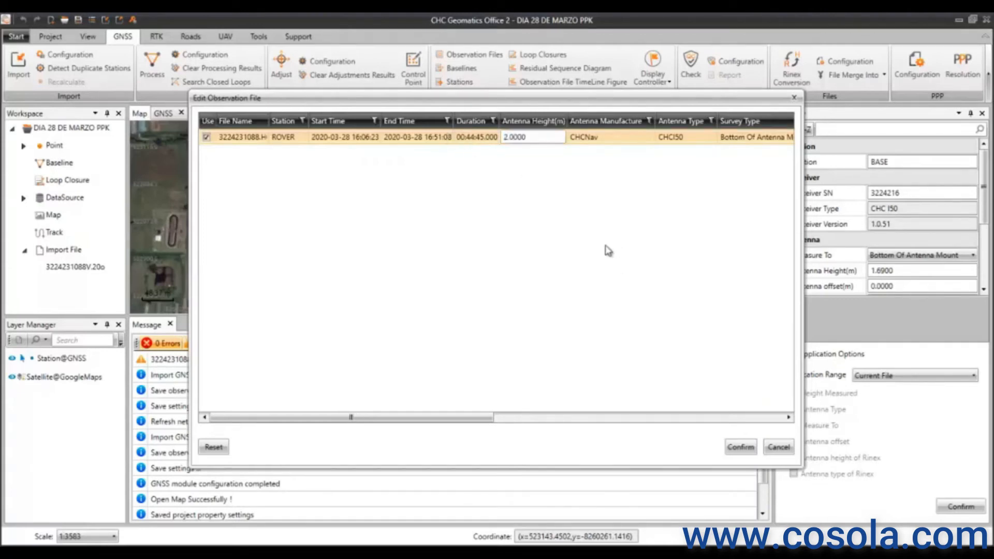
- Check the rover file's antenna manufacturer options and its antenna type
left_click_drag(465, 418, 550, 417)
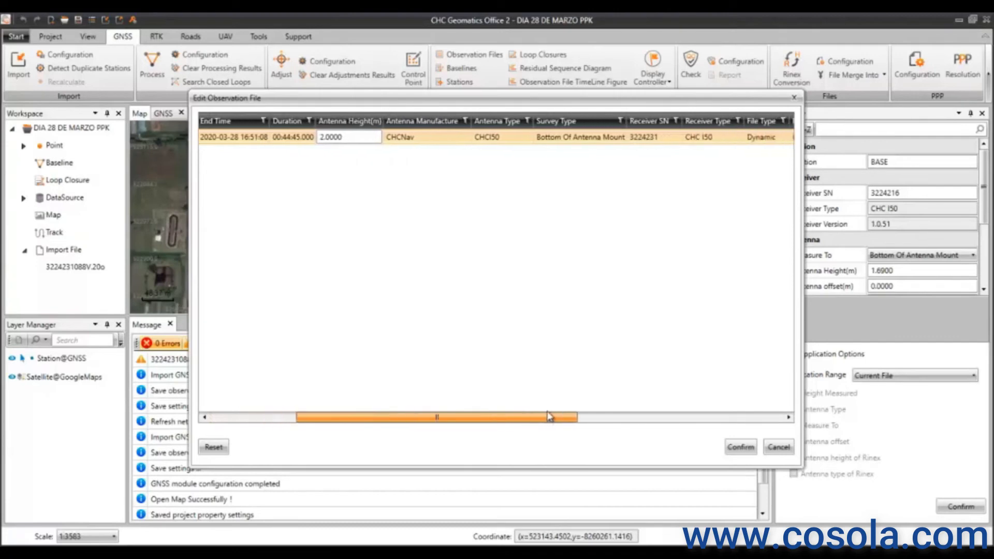
left_click(456, 138)
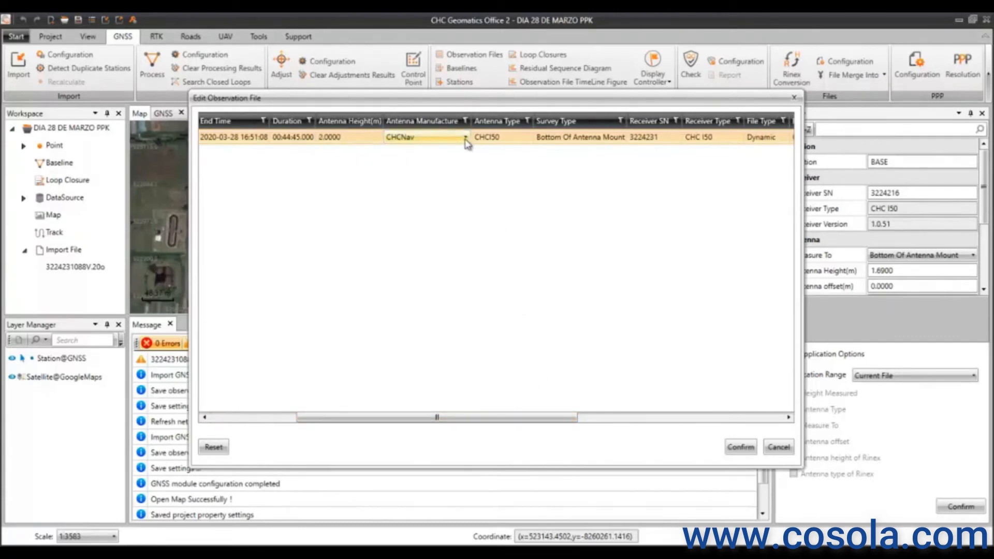
left_click(467, 138)
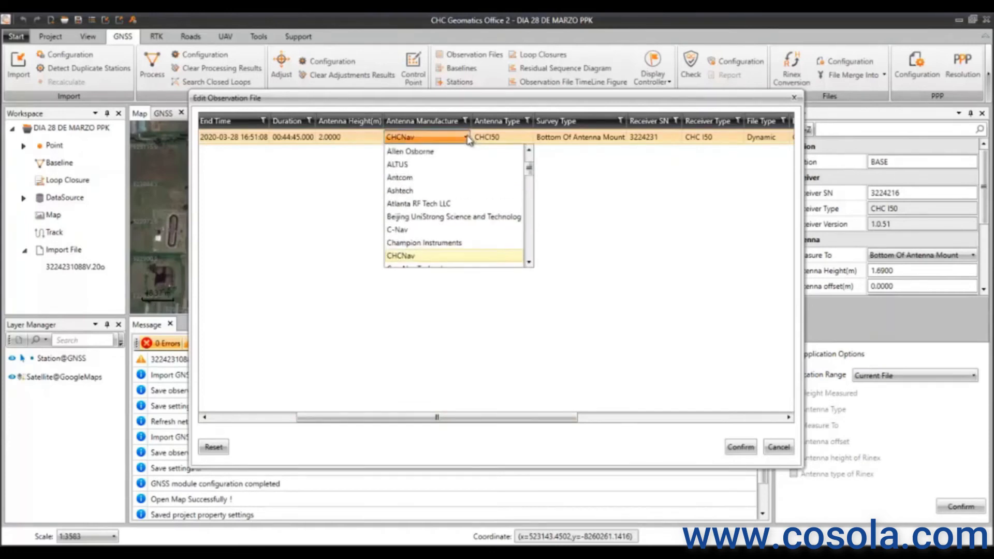
left_click(468, 138)
left_click(506, 138)
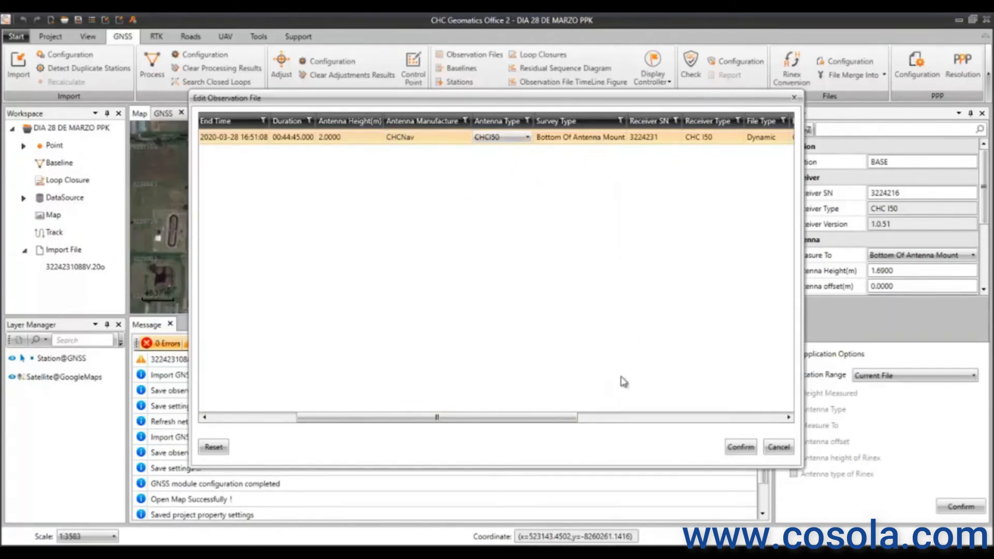
- Choose Bottom Of Antenna Mount as the rover's survey type, check its file type, and confirm the observation file settings
left_click_drag(512, 419, 557, 418)
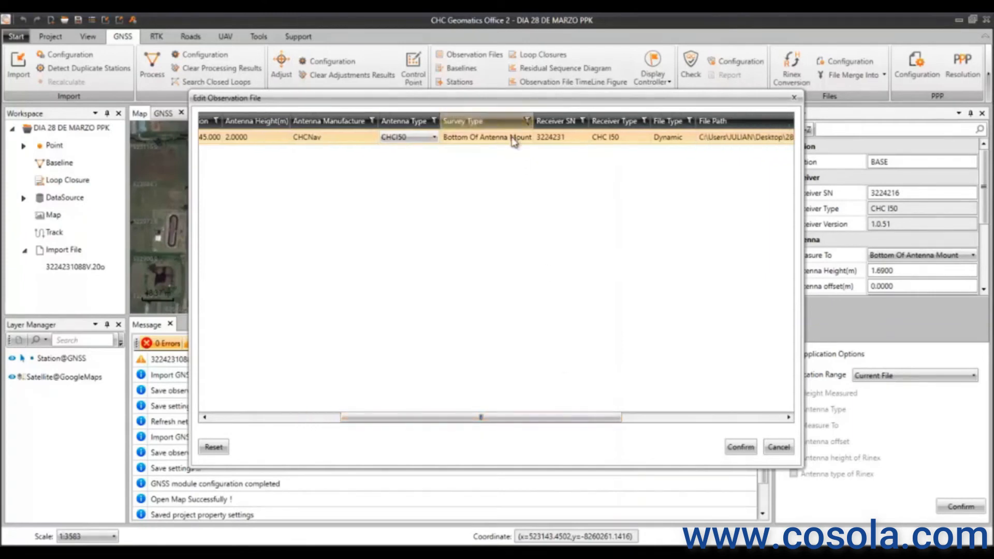
left_click(515, 136)
left_click(517, 137)
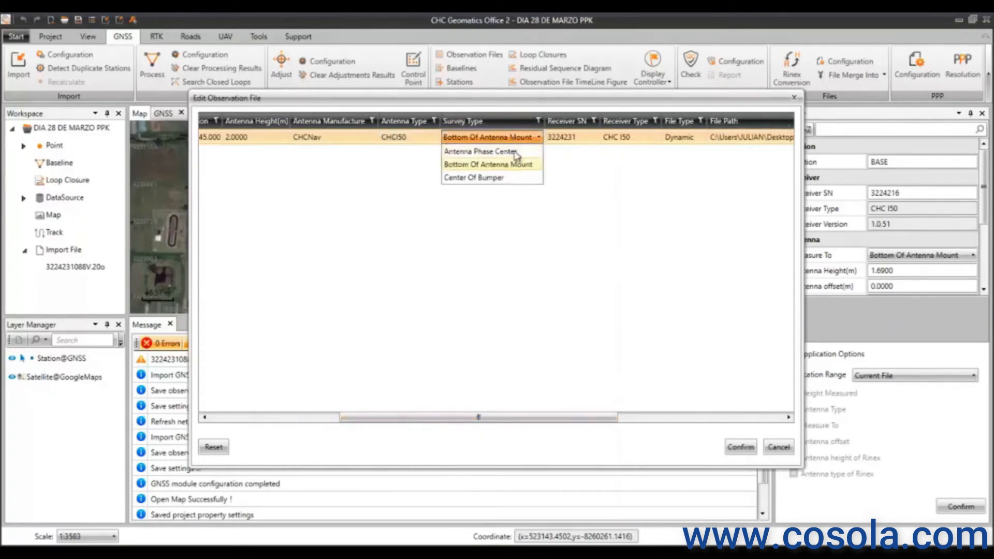
left_click(486, 164)
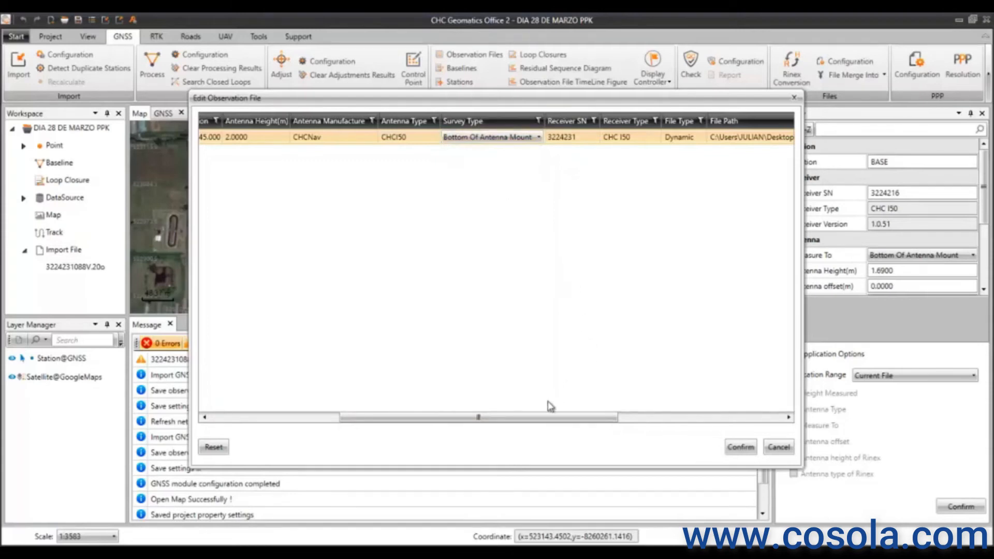
left_click_drag(537, 420, 601, 418)
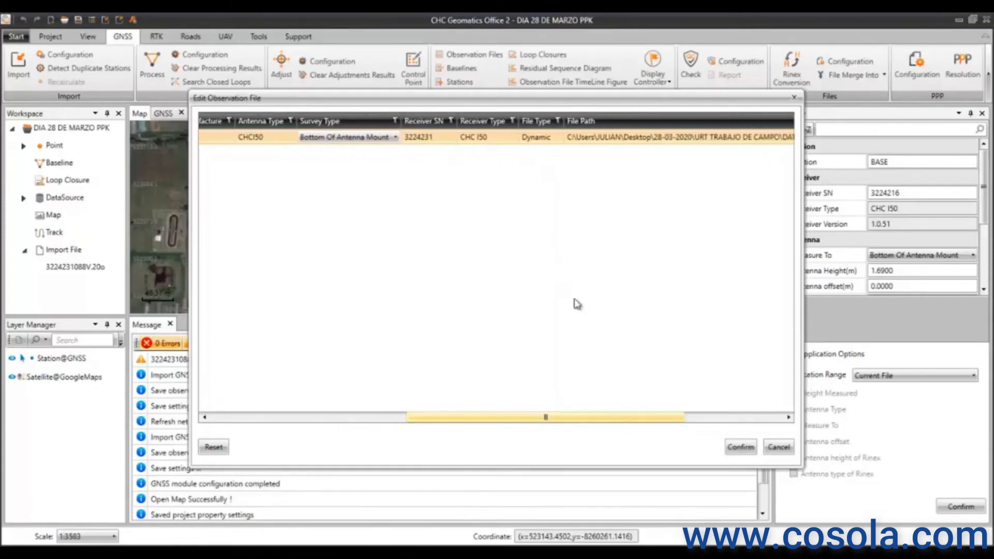
left_click(540, 145)
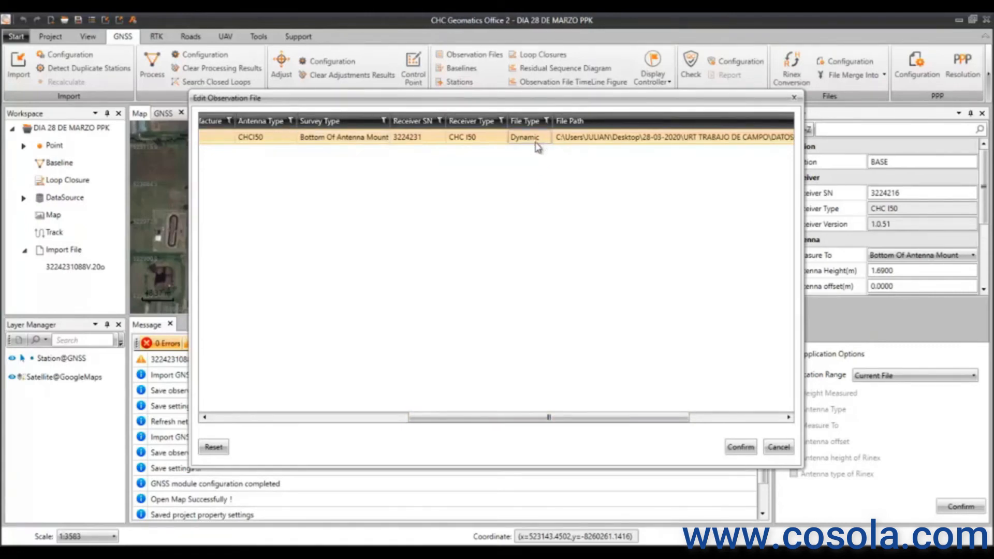
left_click(739, 449)
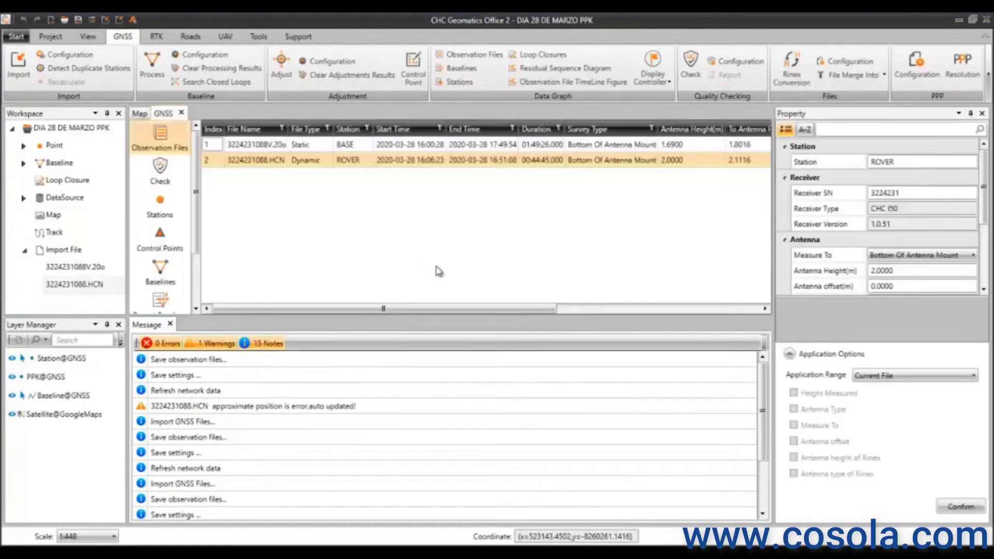
- Inspect the rover's points and trajectory on the map, and hide the PPK@GNSS layer
left_click(139, 115)
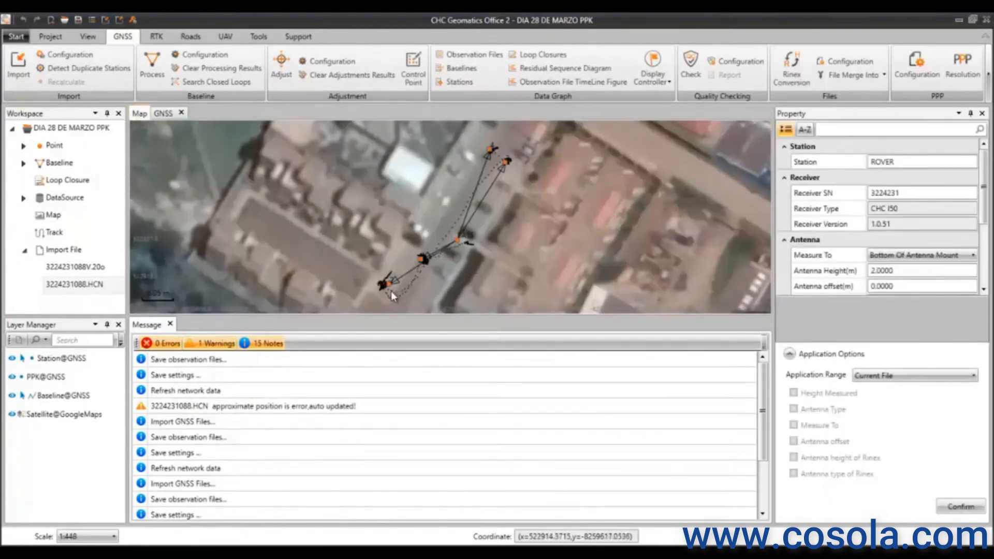
scroll(391, 291, "up", 2)
scroll(391, 291, "down", 2)
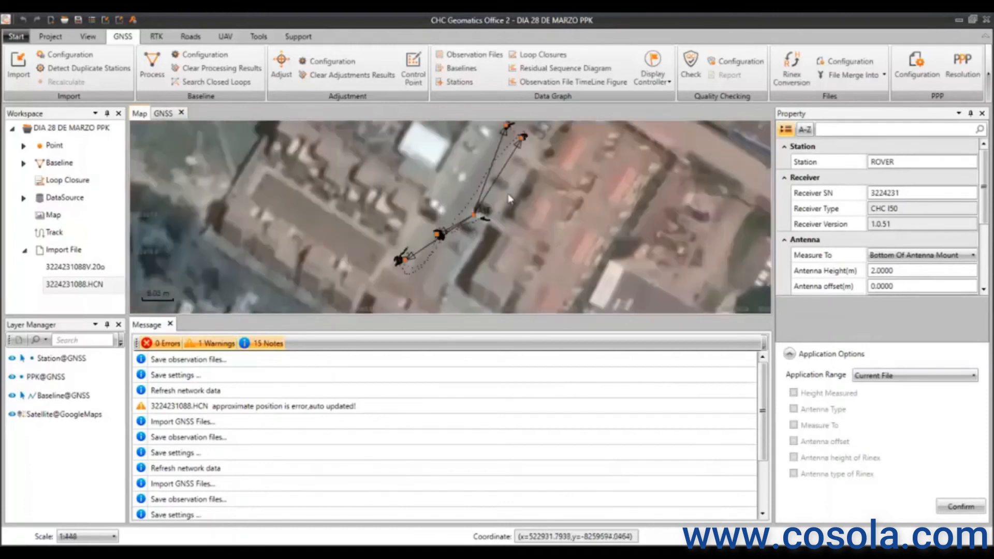
scroll(473, 223, "up", 2)
scroll(473, 223, "down", 2)
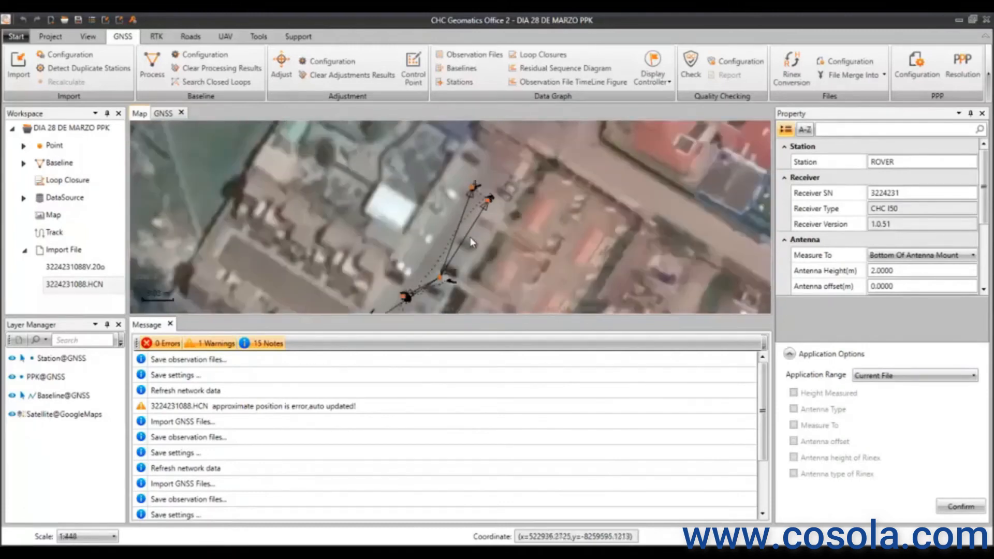
left_click_drag(468, 237, 505, 164)
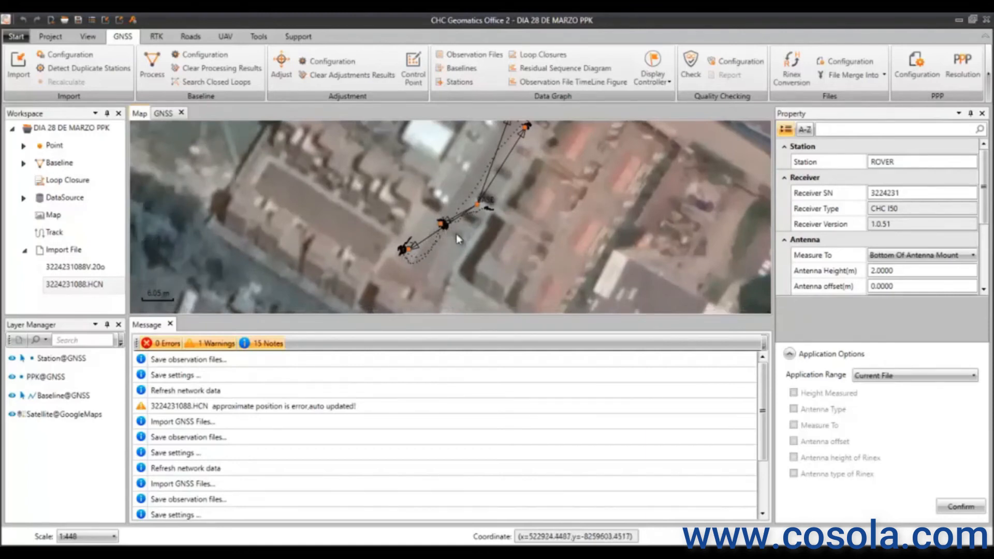
left_click_drag(462, 226, 446, 248)
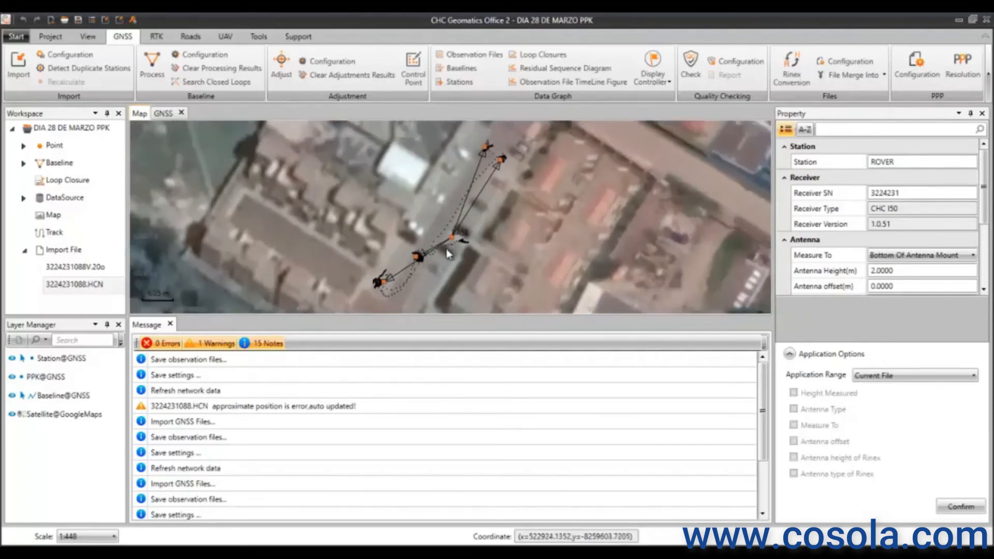
left_click(13, 378)
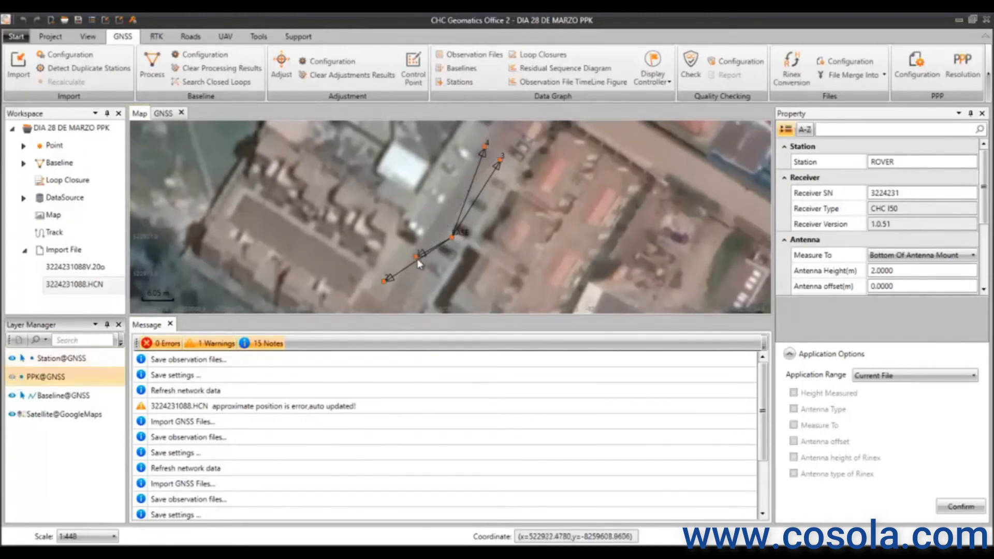
left_click_drag(414, 260, 463, 259)
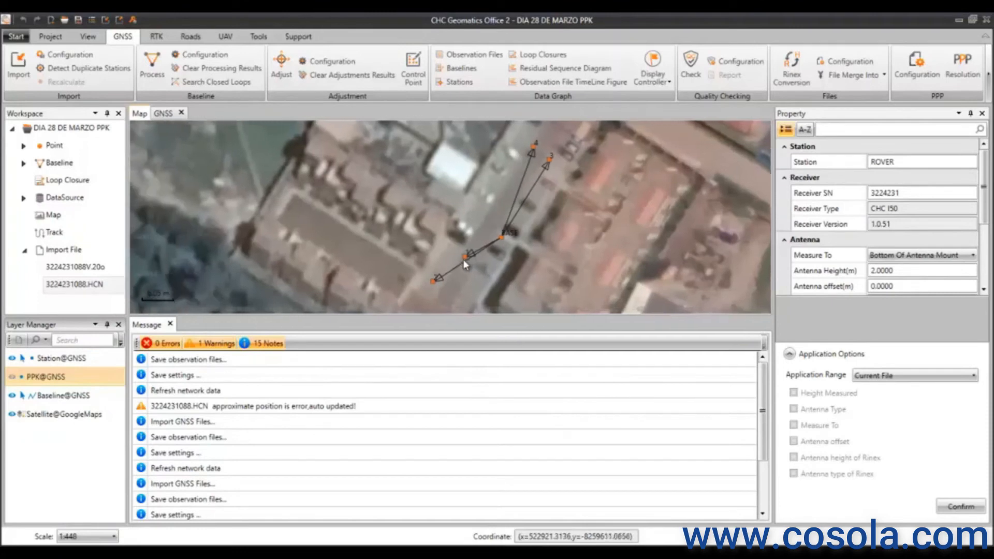
- Select the rover file 3224231088.HCN in the GNSS observation files and set the file processing Rinex version to 2.11
left_click(164, 113)
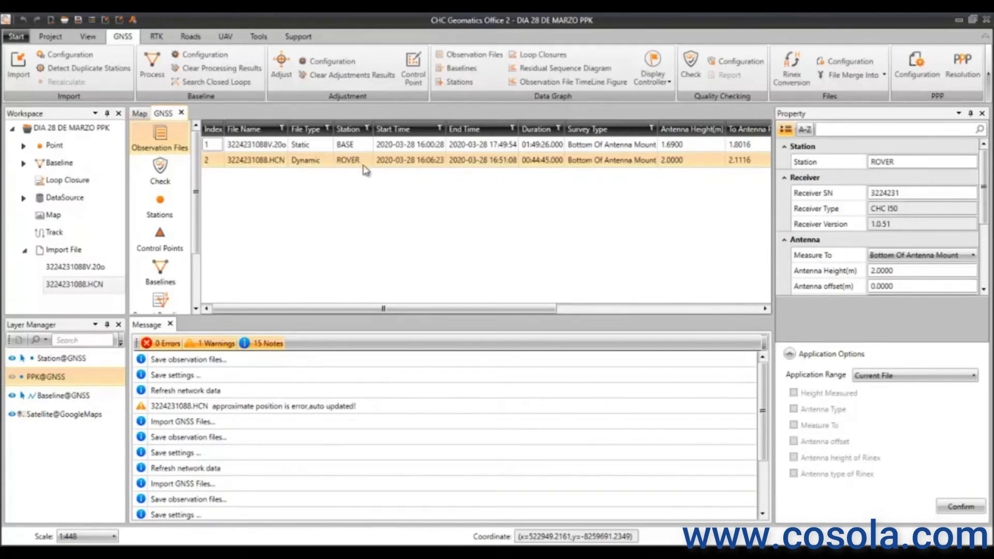
left_click(271, 161)
left_click(849, 61)
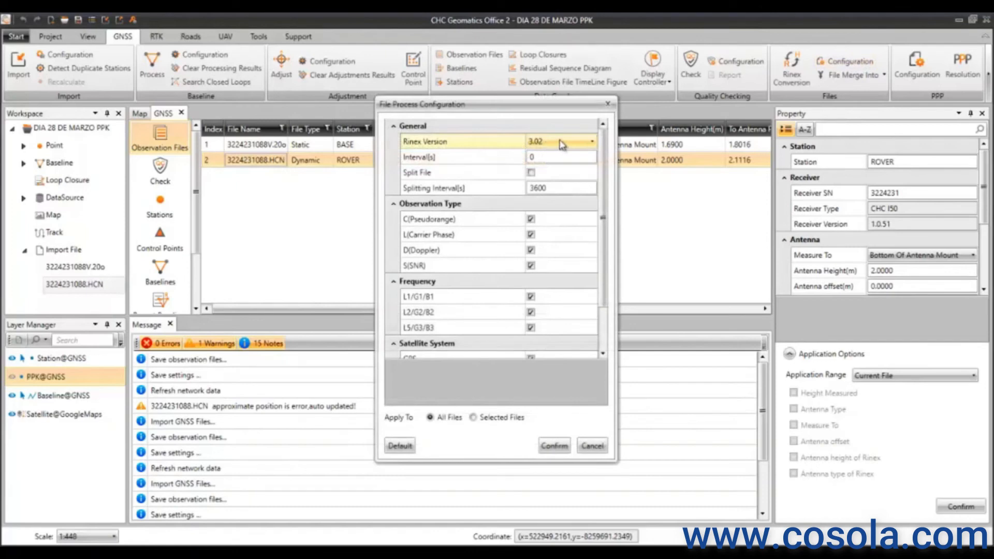
left_click(560, 144)
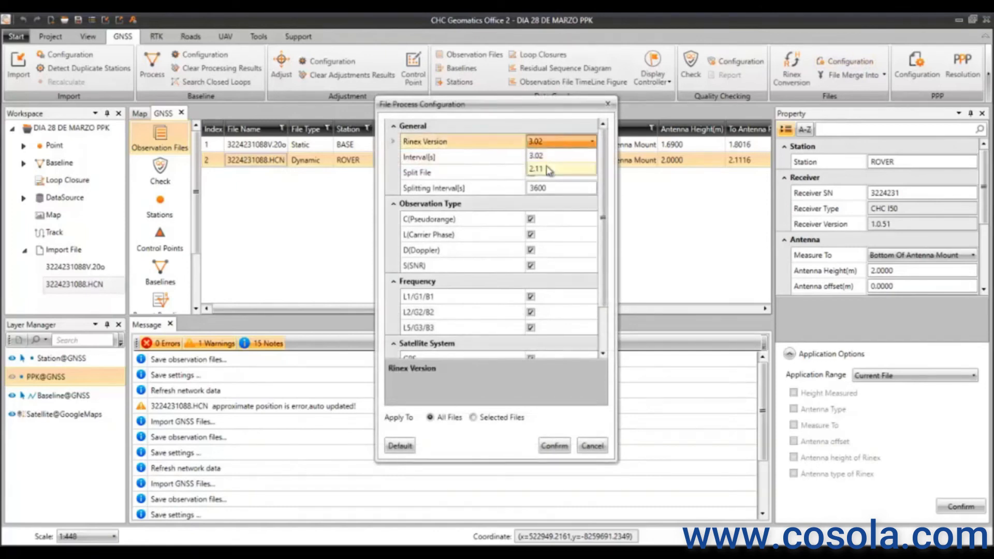
left_click(547, 170)
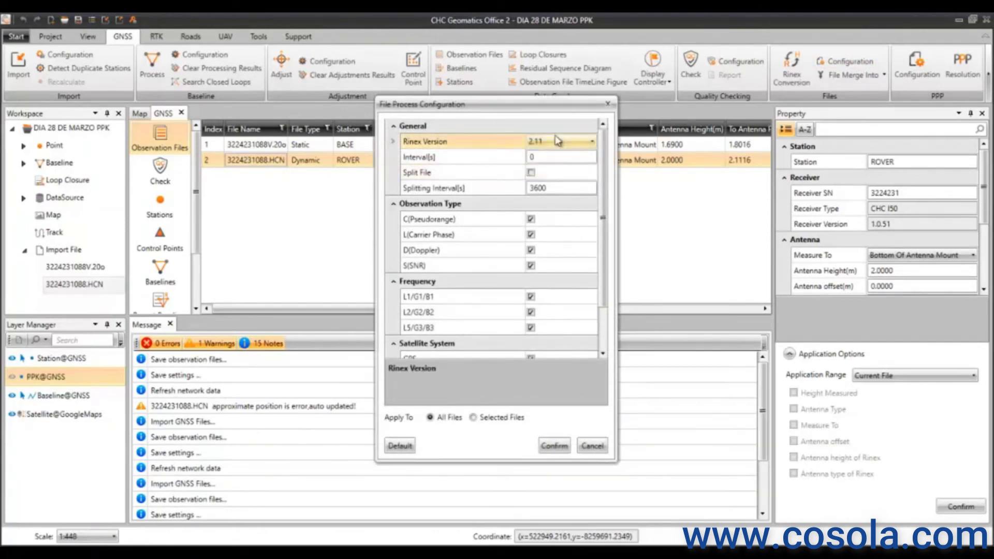
left_click(548, 148)
left_click(546, 156)
left_click(564, 146)
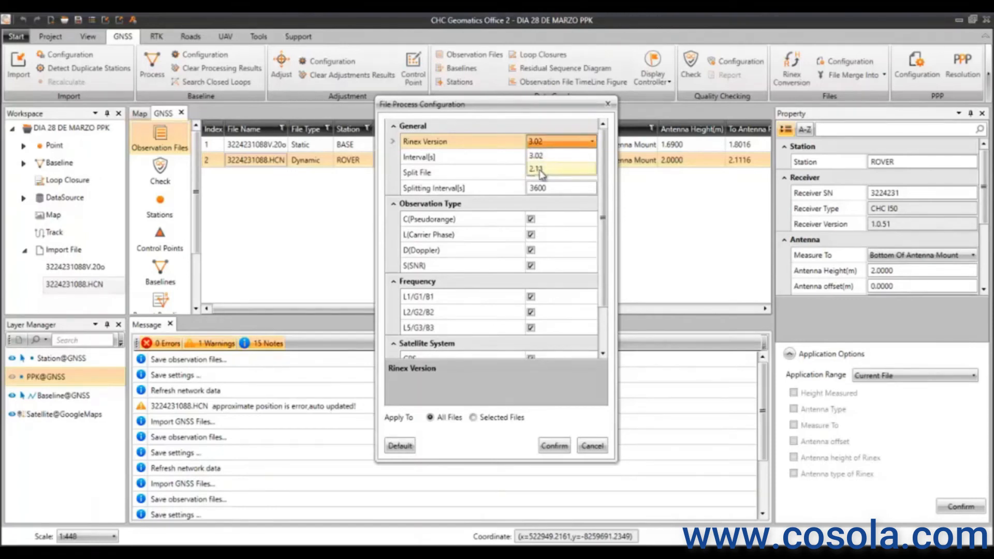
left_click(541, 171)
left_click_drag(602, 176, 601, 147)
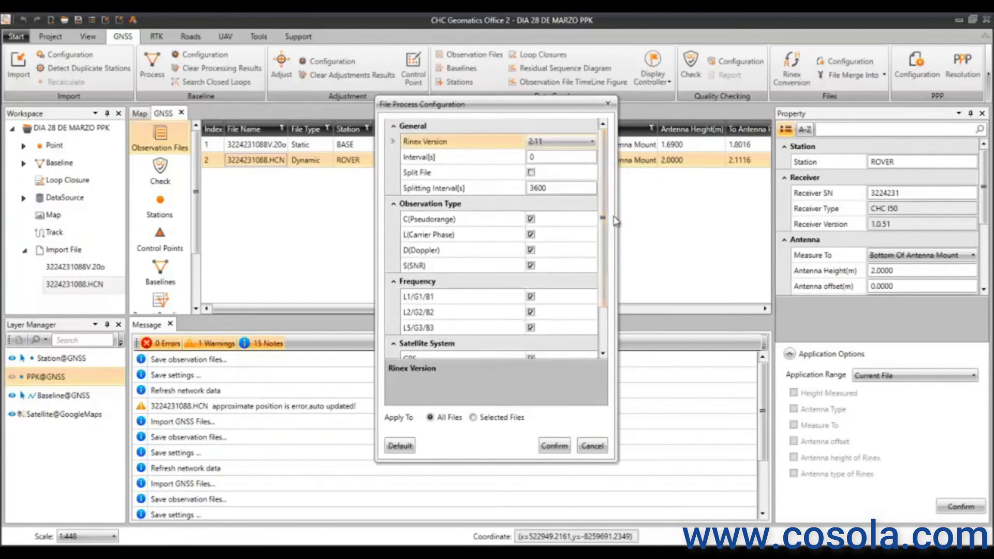
left_click(552, 447)
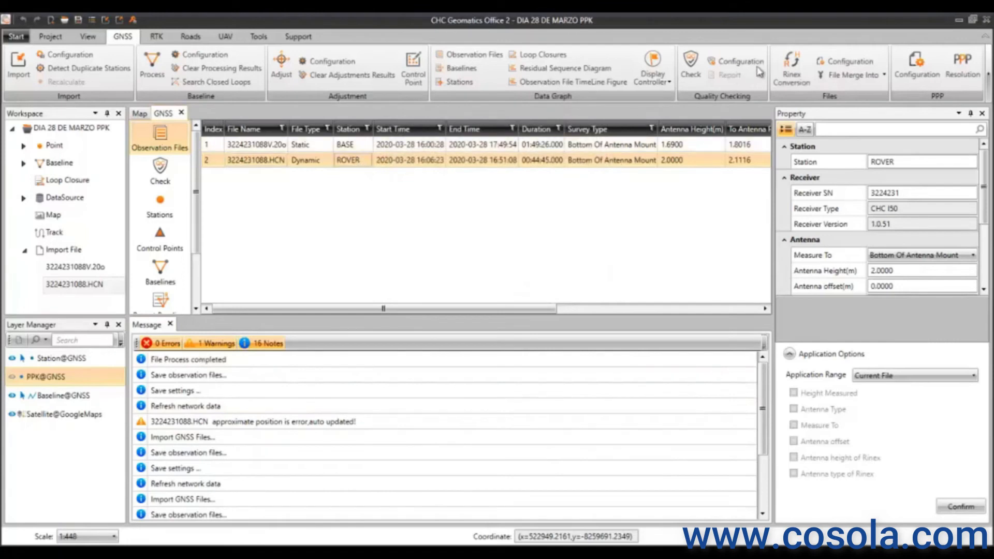
- Convert the rover file to RINEX and open the resulting Rinex folder inside the hcn directory
left_click(795, 70)
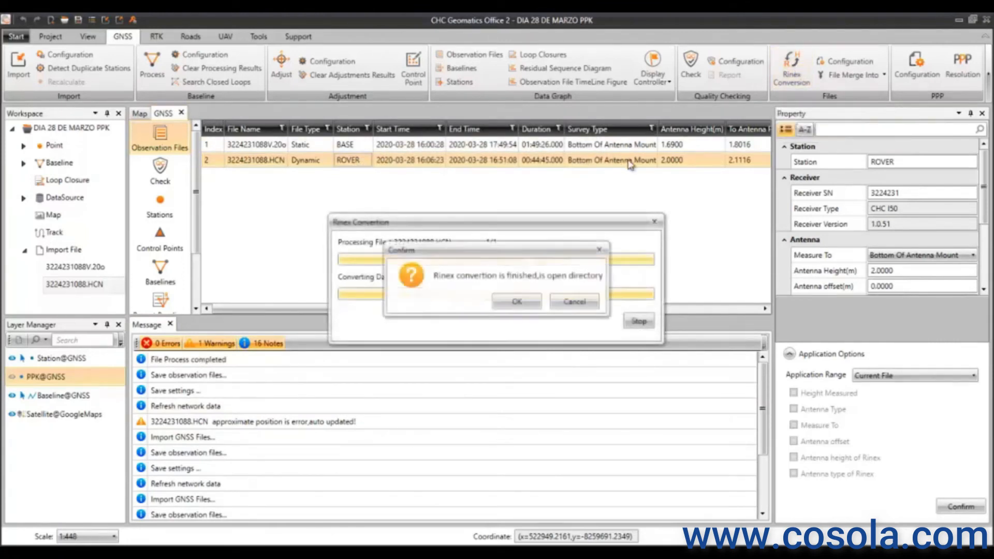
left_click(517, 302)
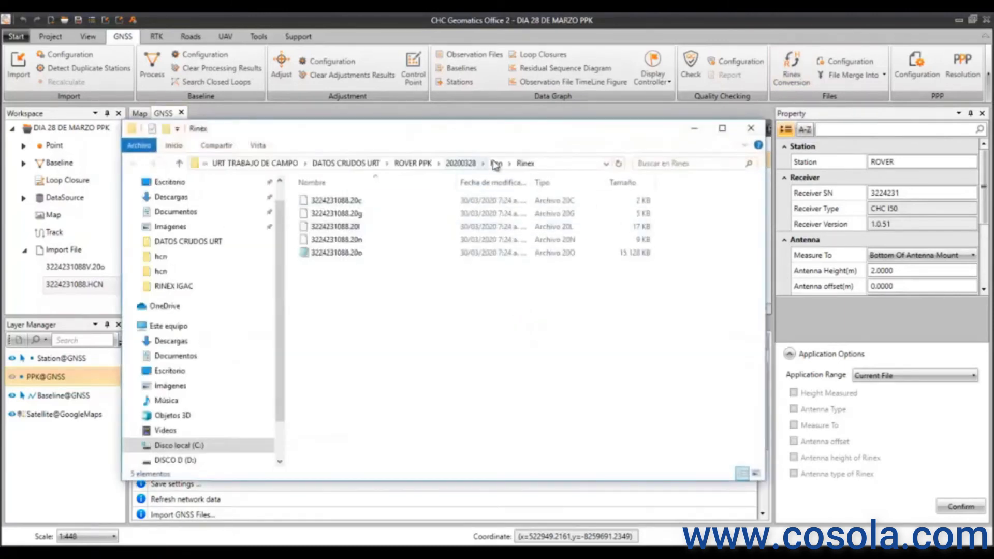
left_click(496, 164)
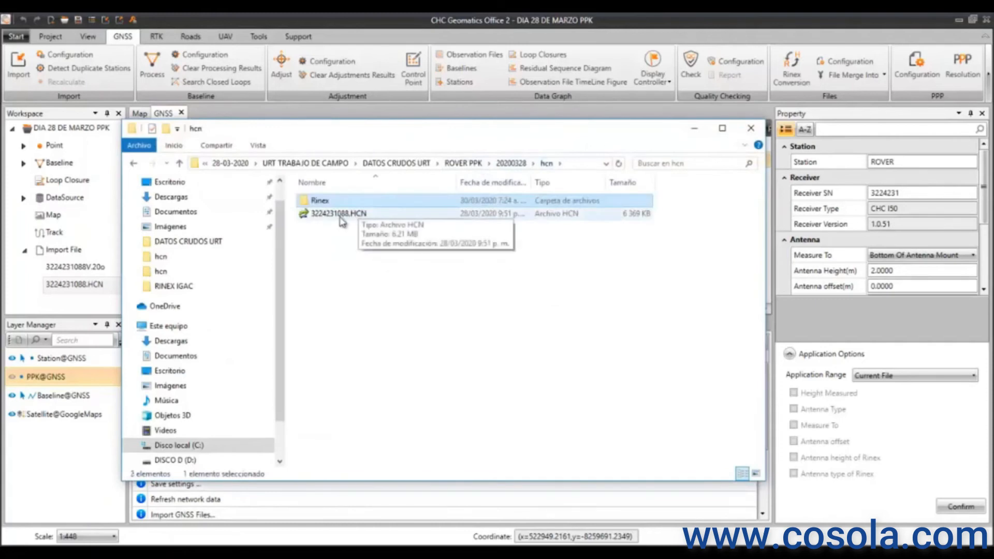
double_click(341, 203)
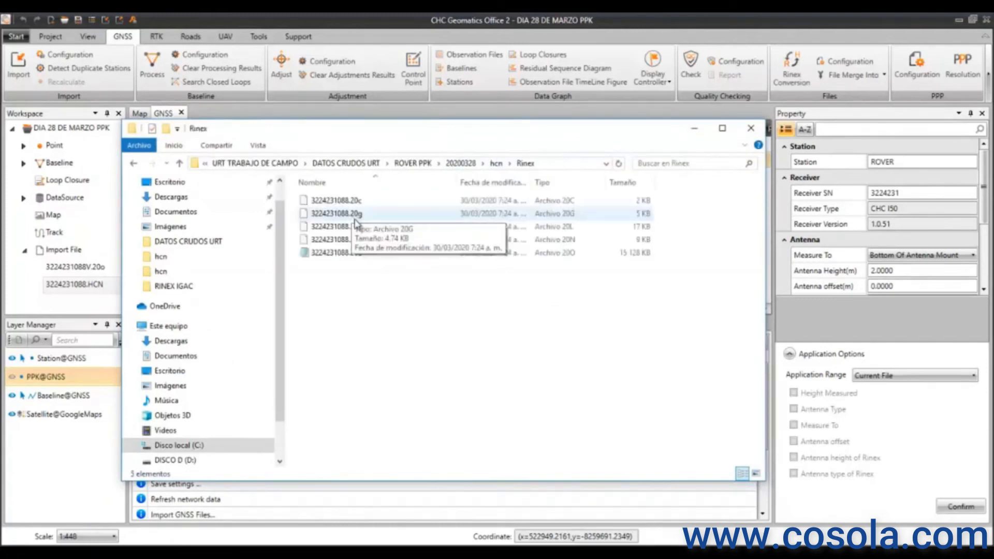
- Select the converted files 3224231088.20o, 3224231088.20n and 3224231088.20g together
left_click(361, 256)
left_click(361, 241, "ctrl")
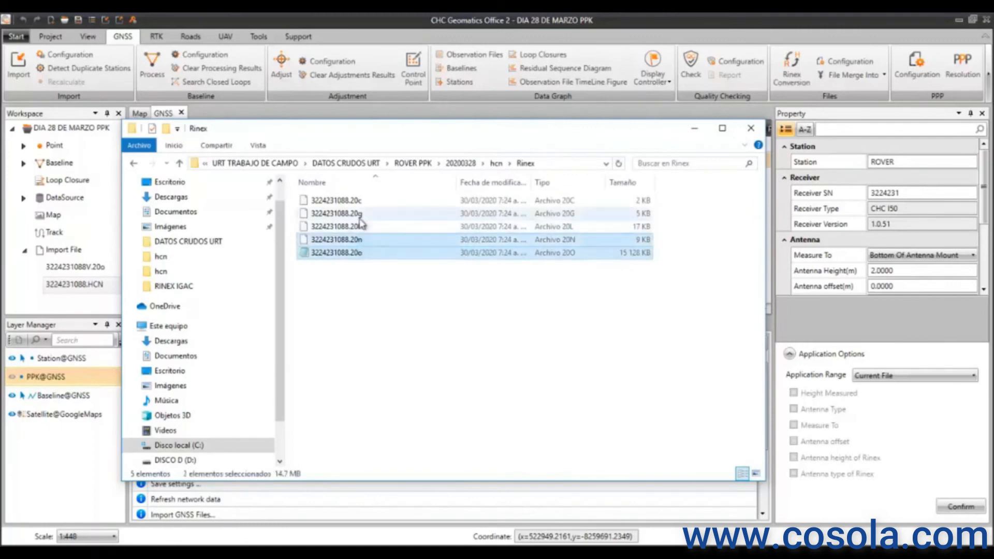
left_click(361, 217, "ctrl")
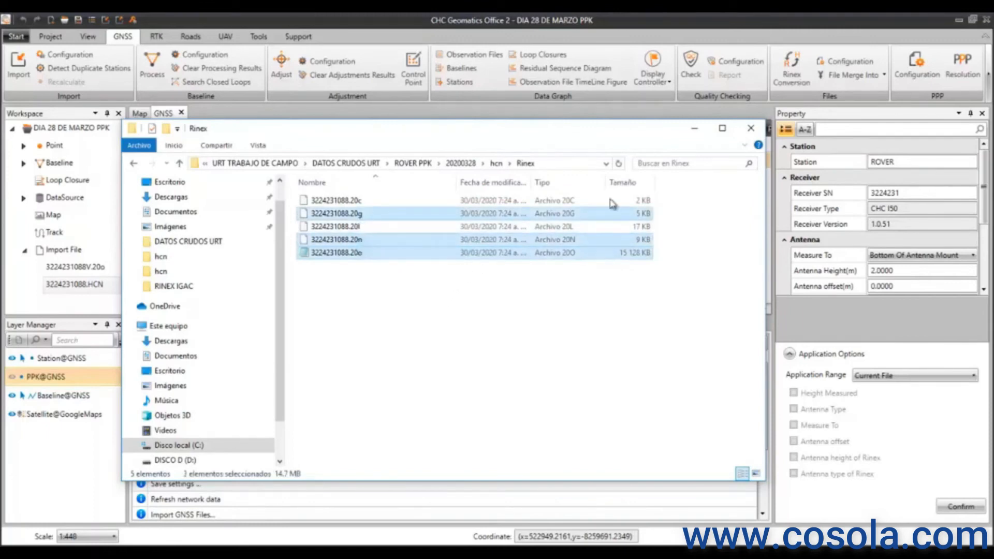
- Close the Rinex folder window and export the project's stations as an SHP station report
left_click(750, 133)
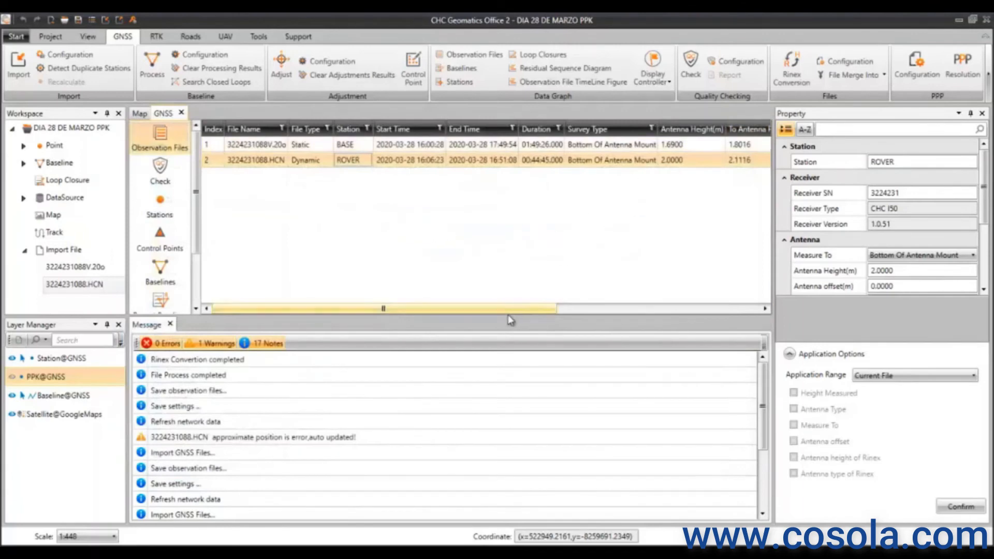
left_click(140, 114)
scroll(479, 275, "up", 1)
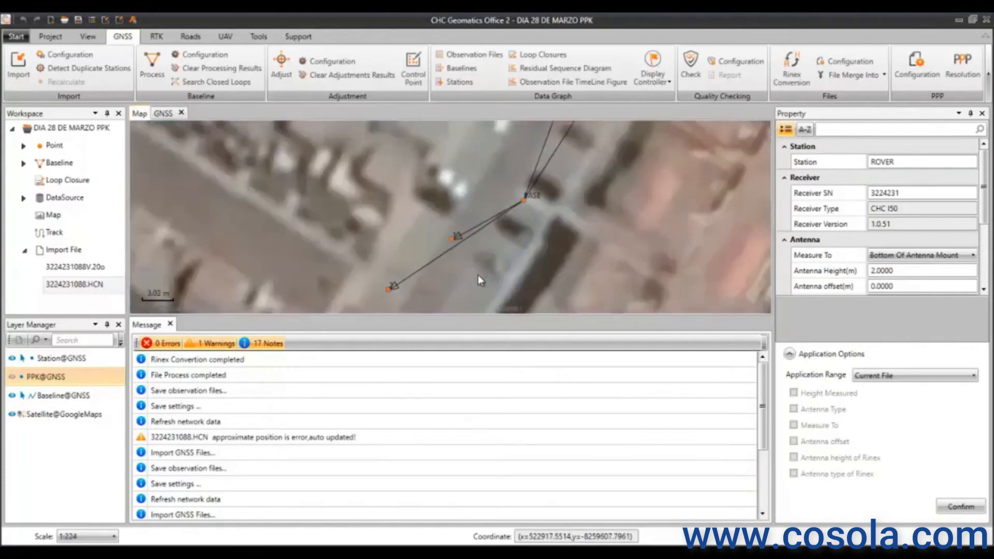
scroll(484, 219, "down", 1)
left_click_drag(517, 199, 494, 228)
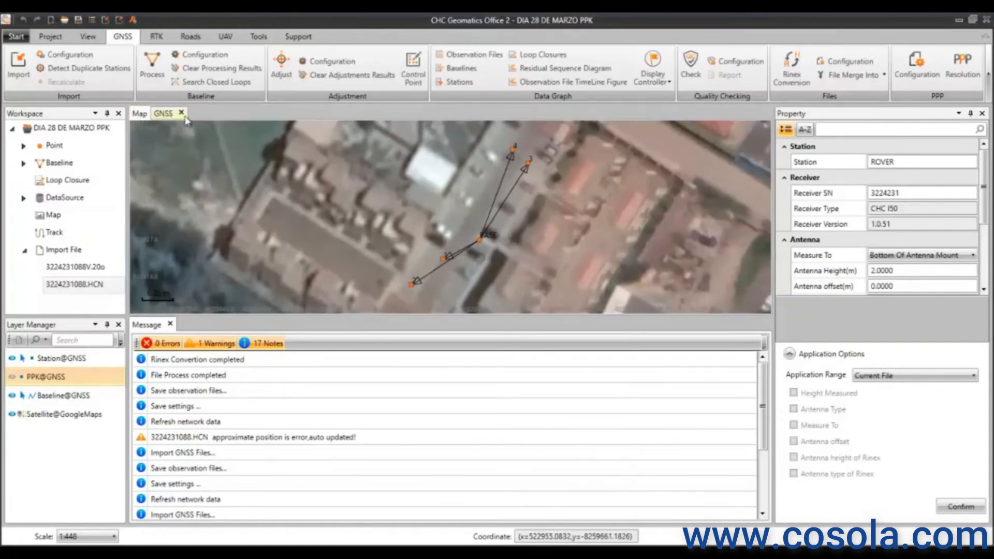
left_click(989, 88)
left_click(976, 83)
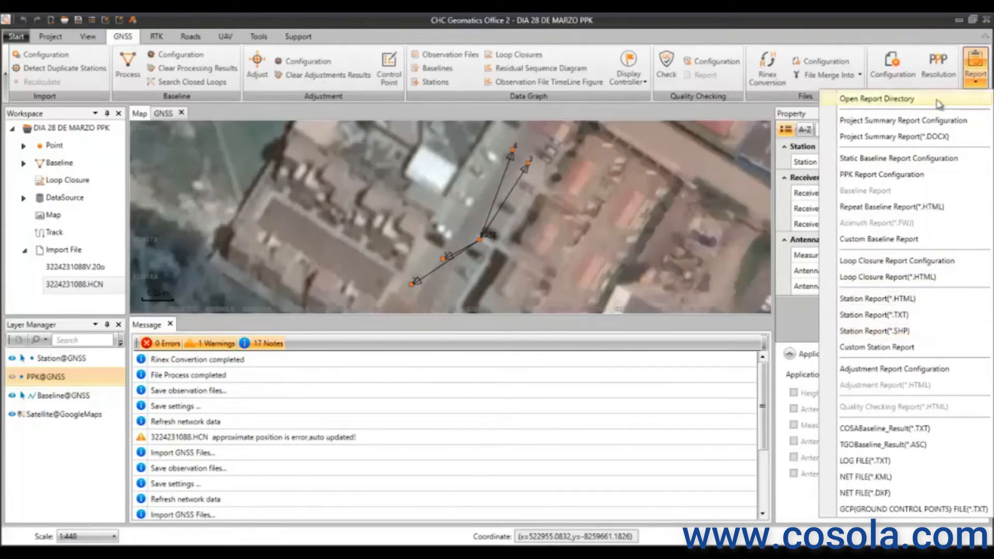
left_click(859, 334)
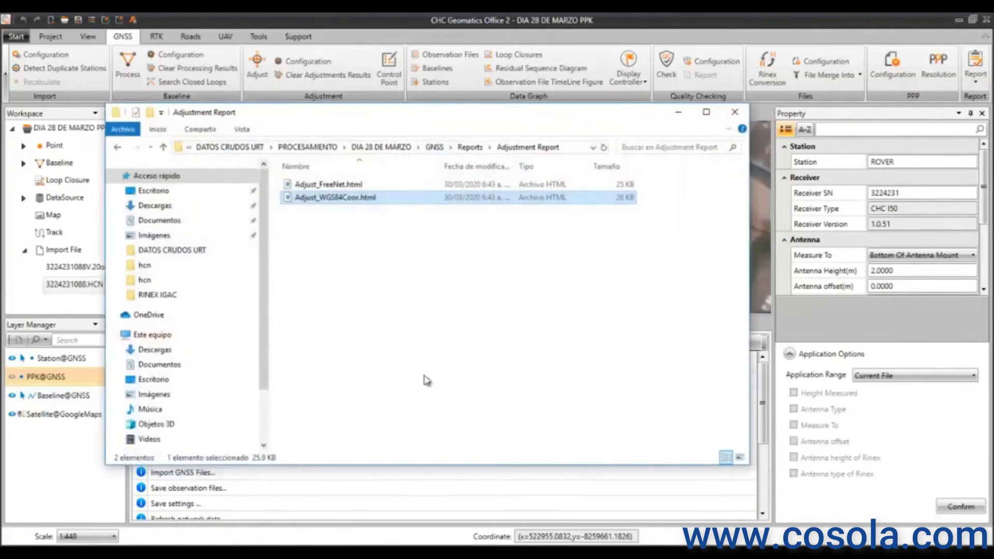
- Open the Station Report folder under PROCESAMIENTO PPK, DIA 28 DE MARZO PPK, GNSS, Reports
left_click(311, 149)
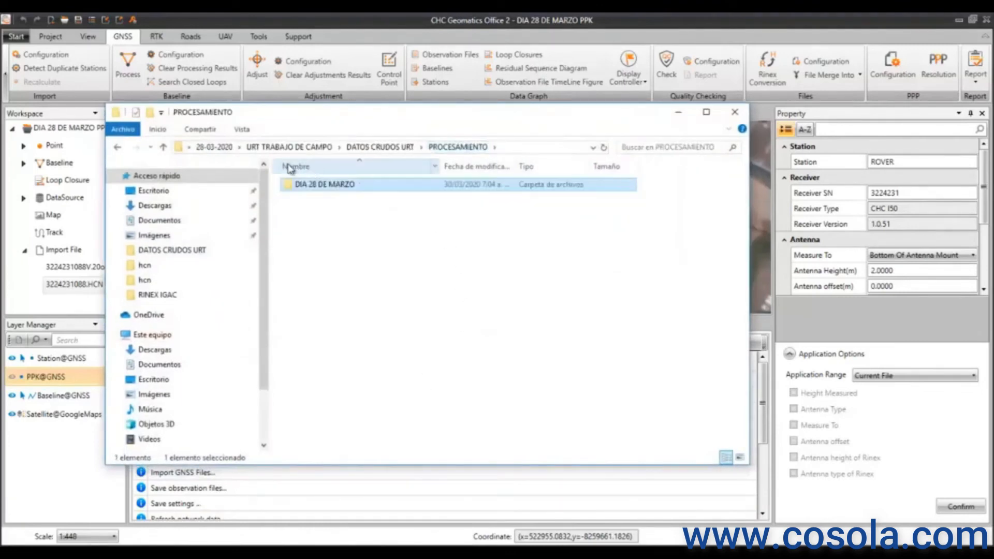
left_click(366, 148)
left_click(289, 147)
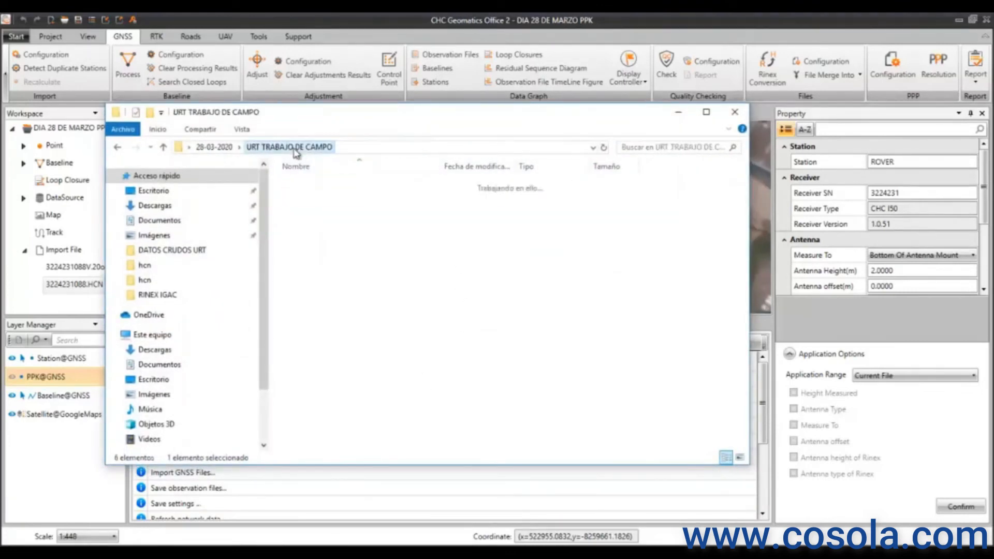
double_click(325, 201)
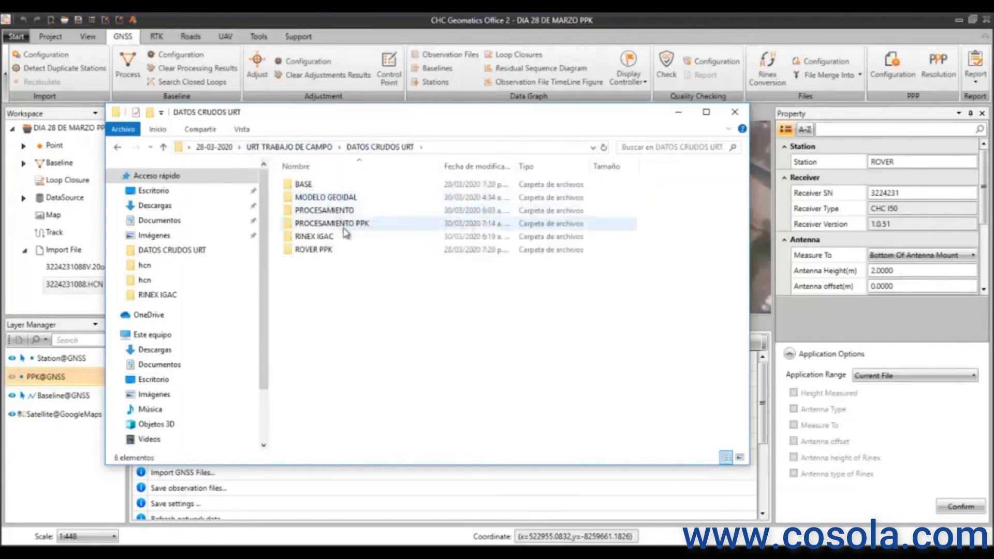
double_click(322, 225)
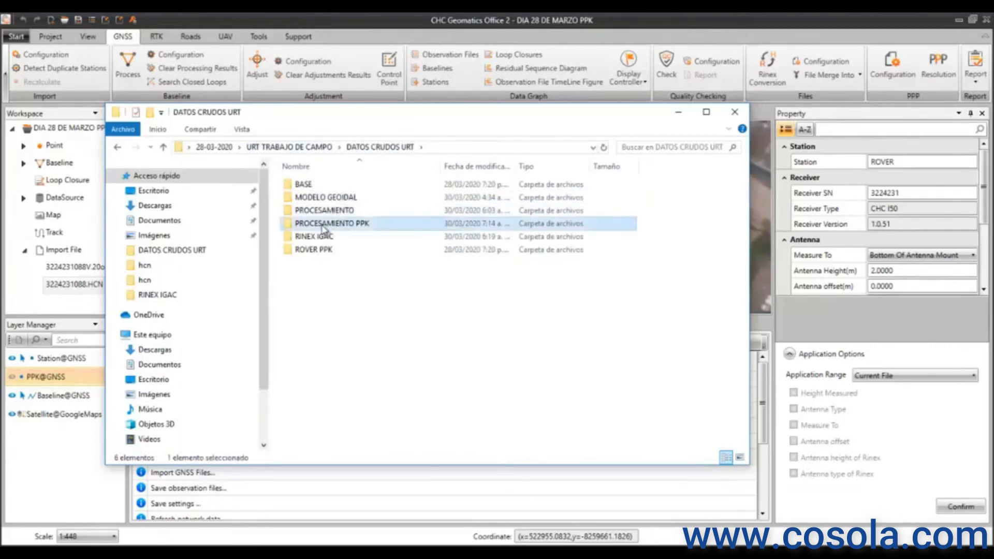
double_click(328, 189)
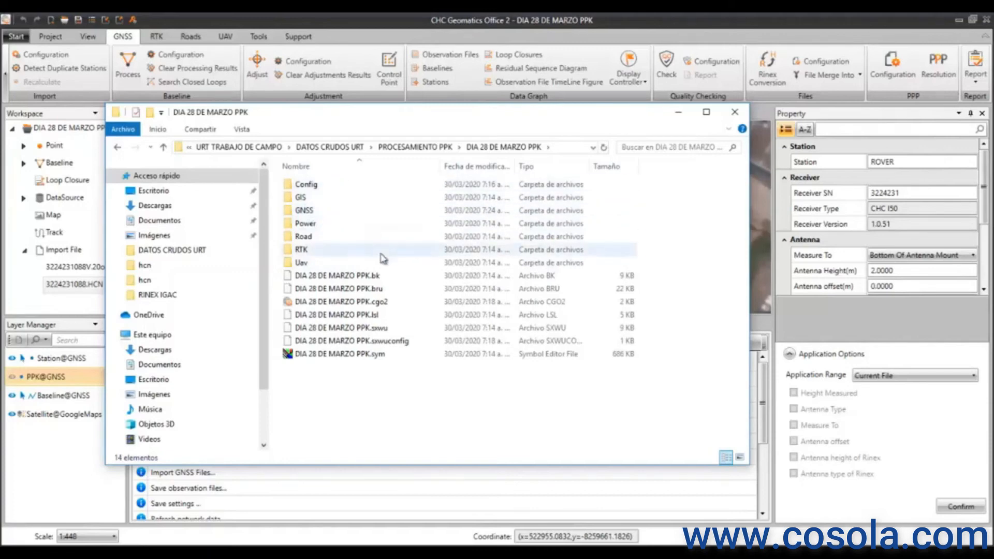
double_click(316, 212)
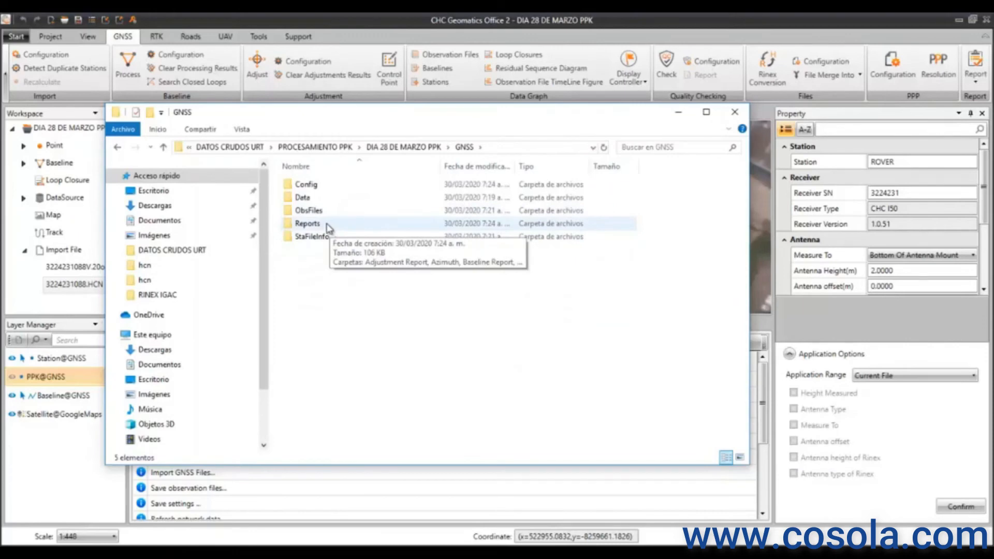
double_click(322, 228)
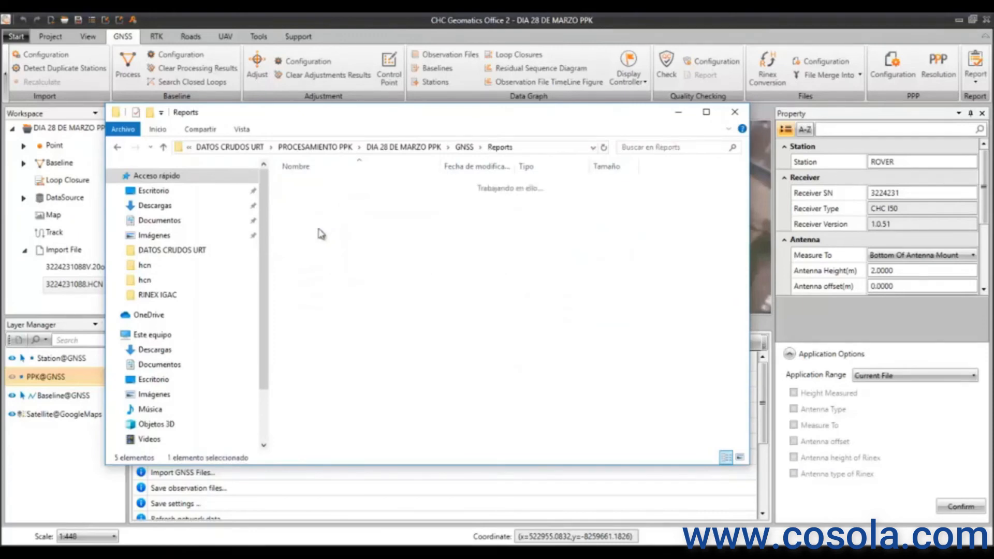
left_click(325, 280)
double_click(325, 280)
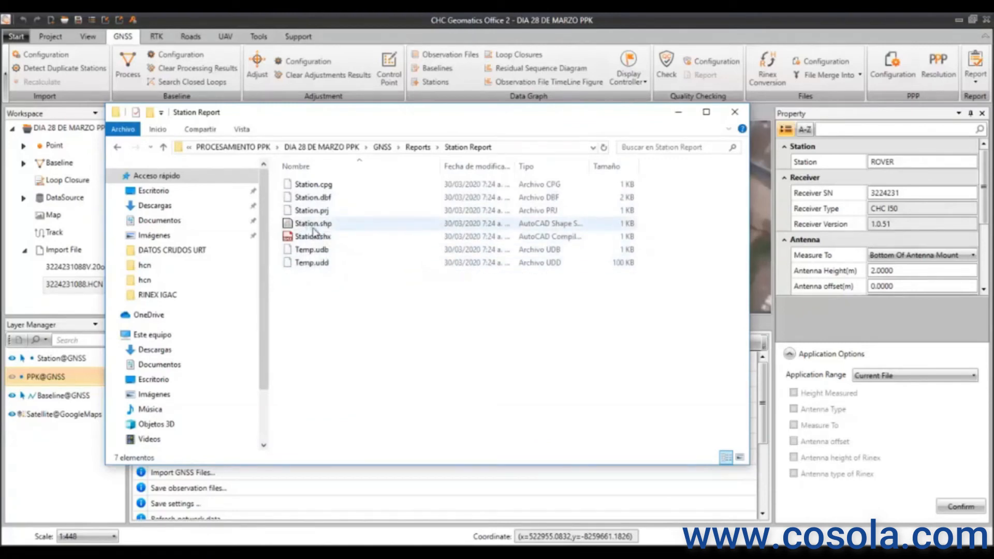
- Rename the file Station.shx as DATOS CRUDOS.shx
left_click(311, 238)
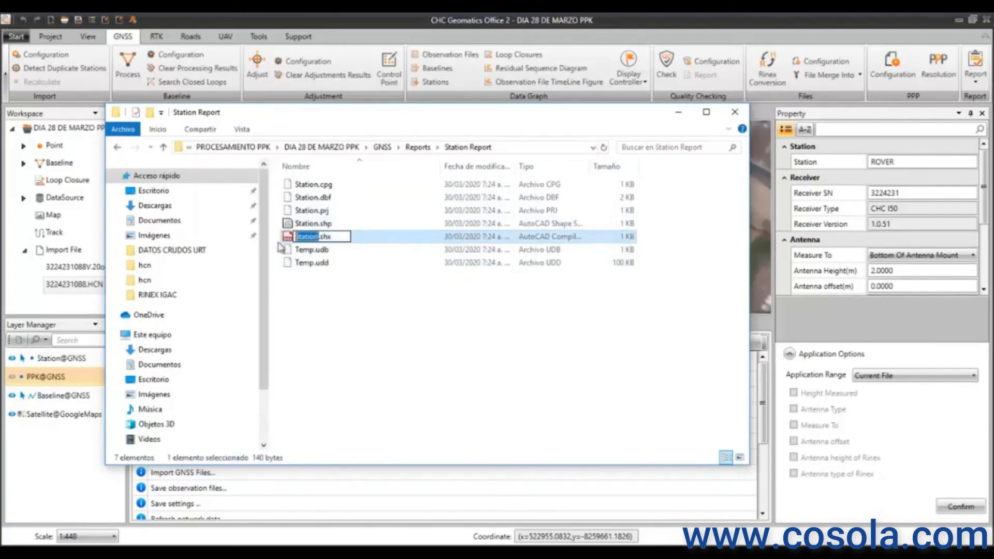
type("A")
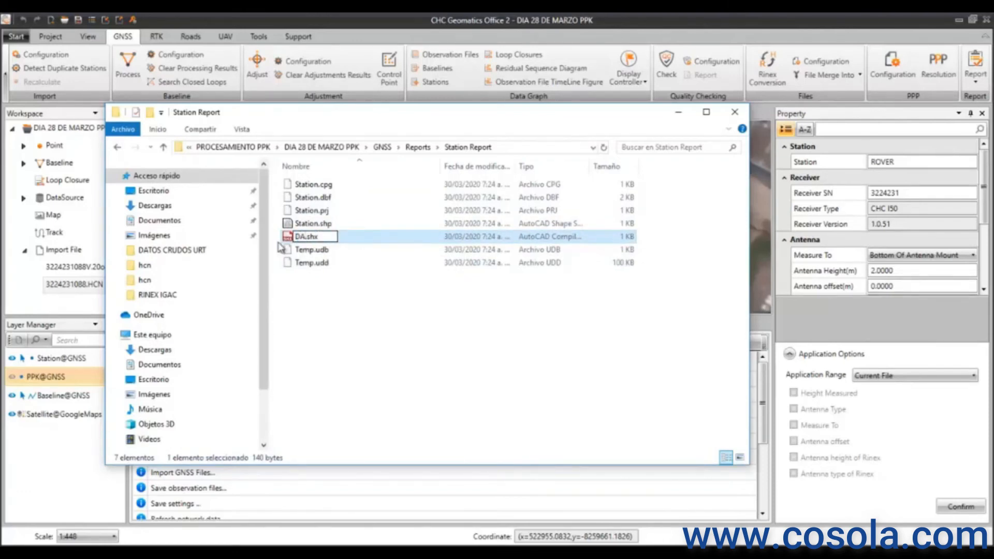
type("TOS CRUDOS")
key("Return")
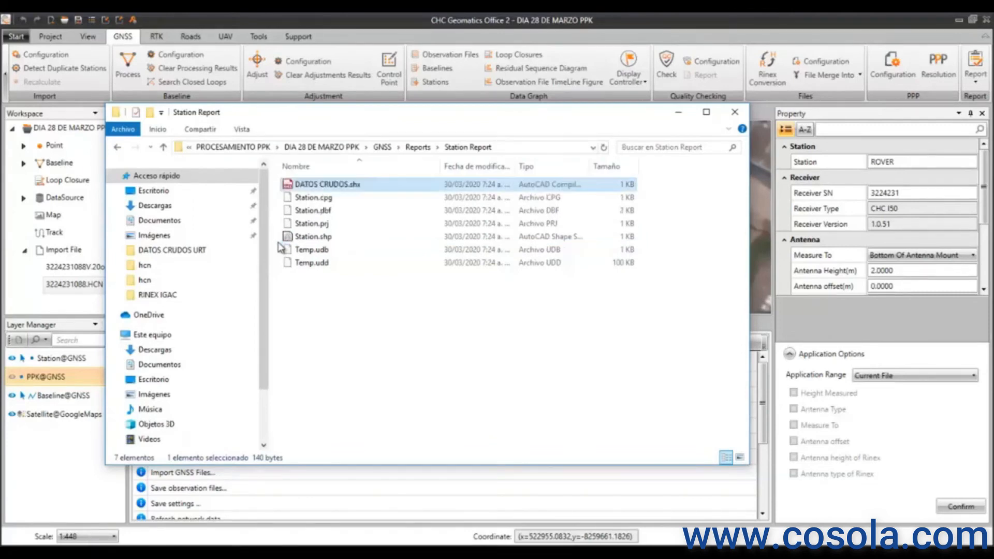
- Give the Station .shp, .prj, .dbf and .cpg files the same name, DATOS CRUDOS, keeping their extensions, and minimize the folder window
key("F2")
key("ctrl+c")
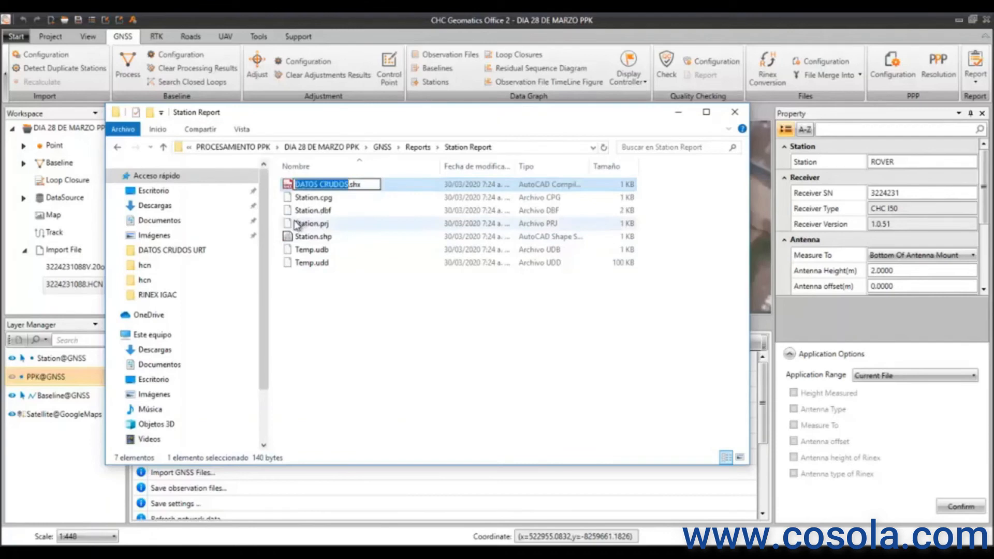
left_click(317, 240)
key("F2")
key("ctrl+v")
key("Return")
left_click(316, 238)
key("F2")
key("ctrl+v")
key("Return")
left_click(315, 237)
key("F2")
key("ctrl+v")
key("Return")
left_click(315, 238)
key("F2")
key("ctrl+v")
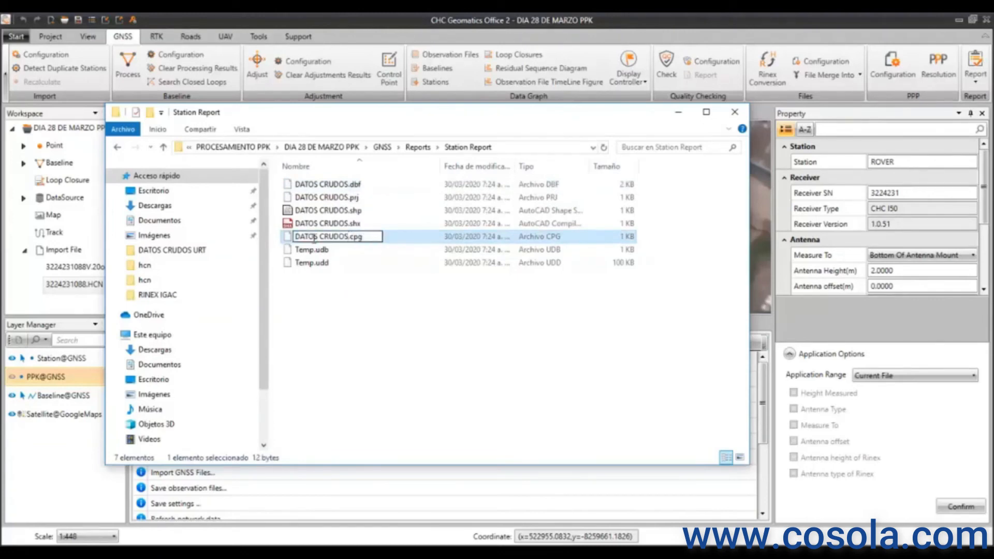
key("Return")
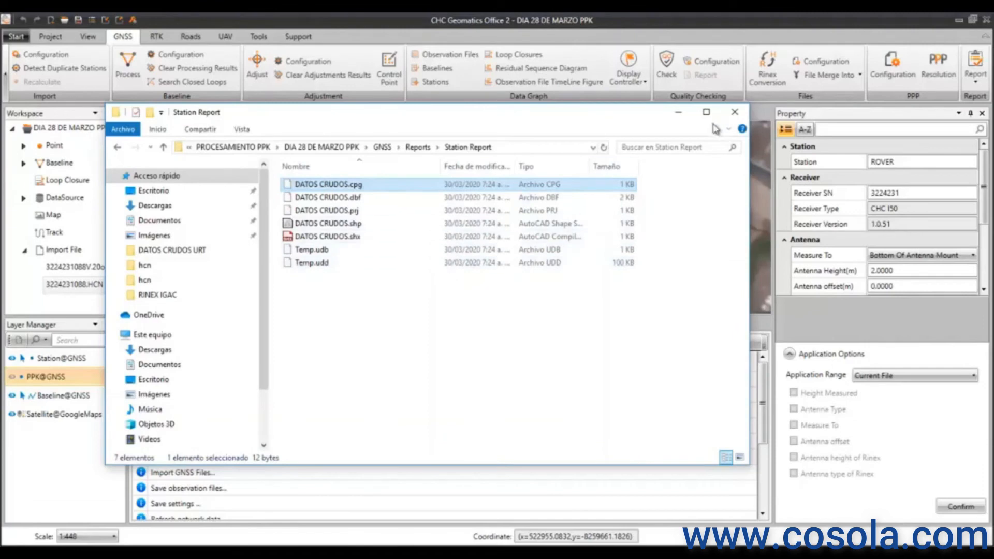
left_click(676, 115)
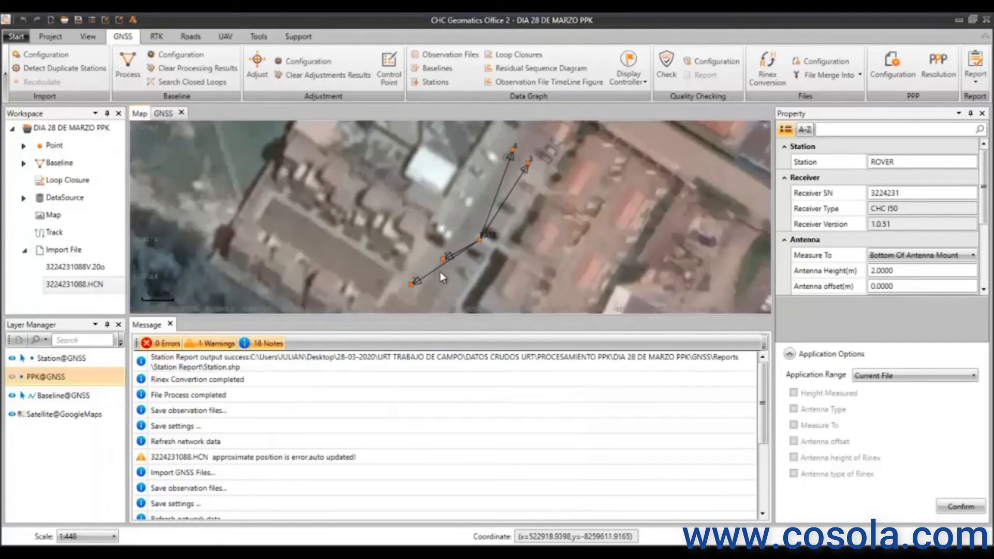
- Run the quality check on the BASE and ROVER observation files and review the results table
left_click(163, 113)
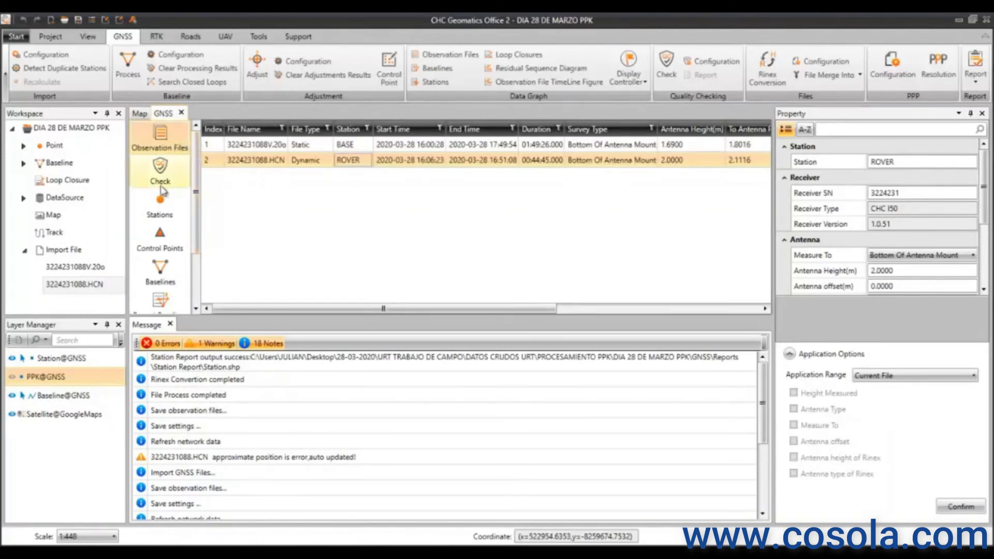
left_click_drag(195, 247, 193, 210)
left_click(169, 179)
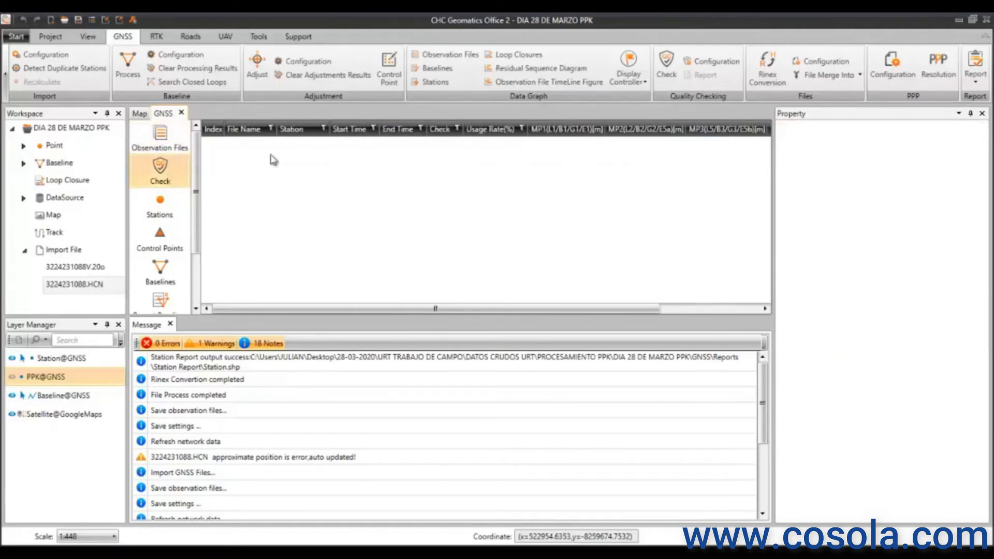
left_click(671, 71)
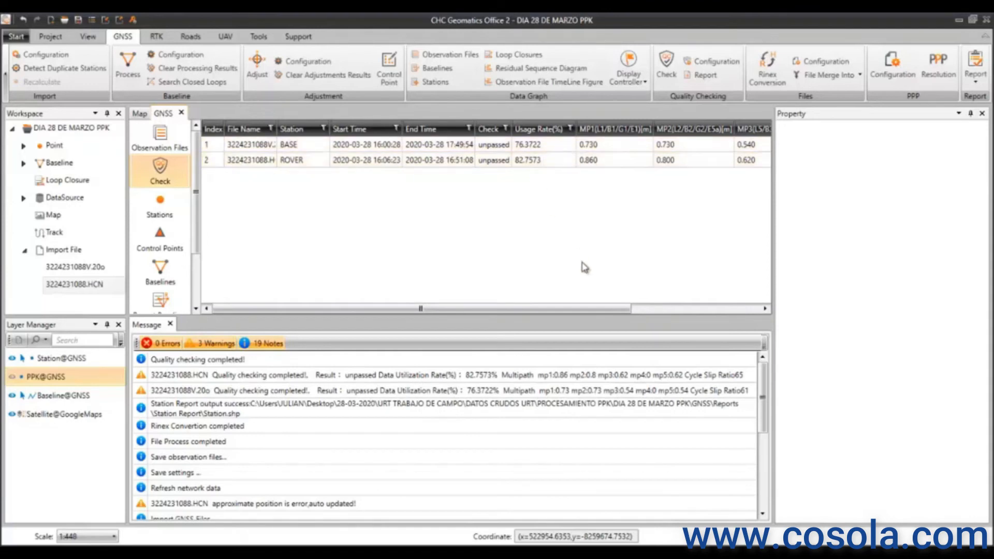
left_click_drag(591, 310, 510, 318)
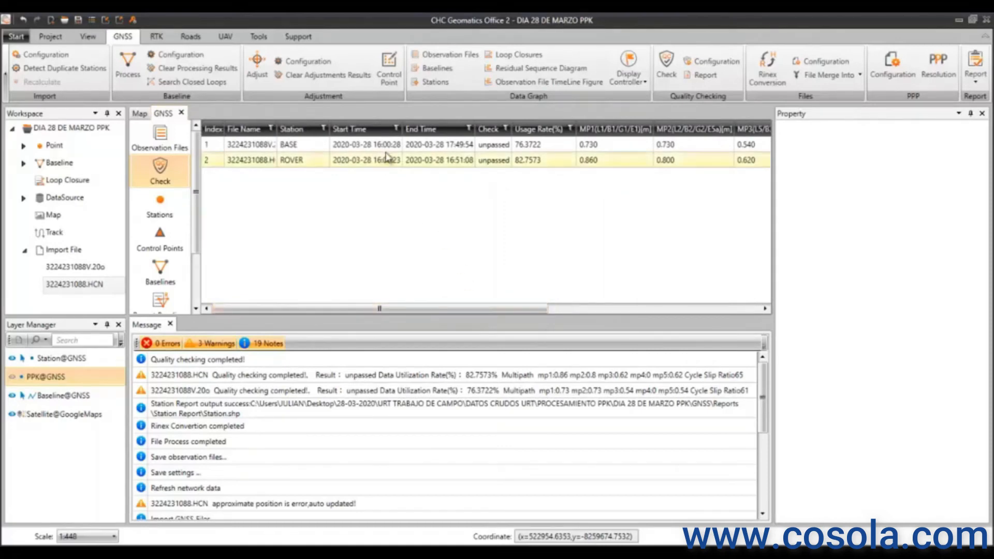
left_click_drag(457, 309, 357, 309)
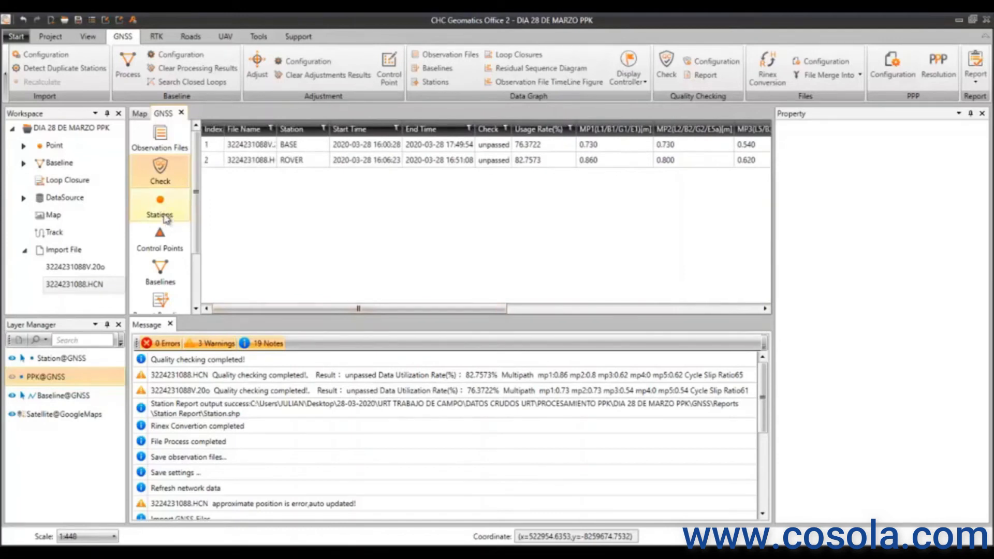
- Convert the BASE station to a control point in the stations list
left_click(168, 220)
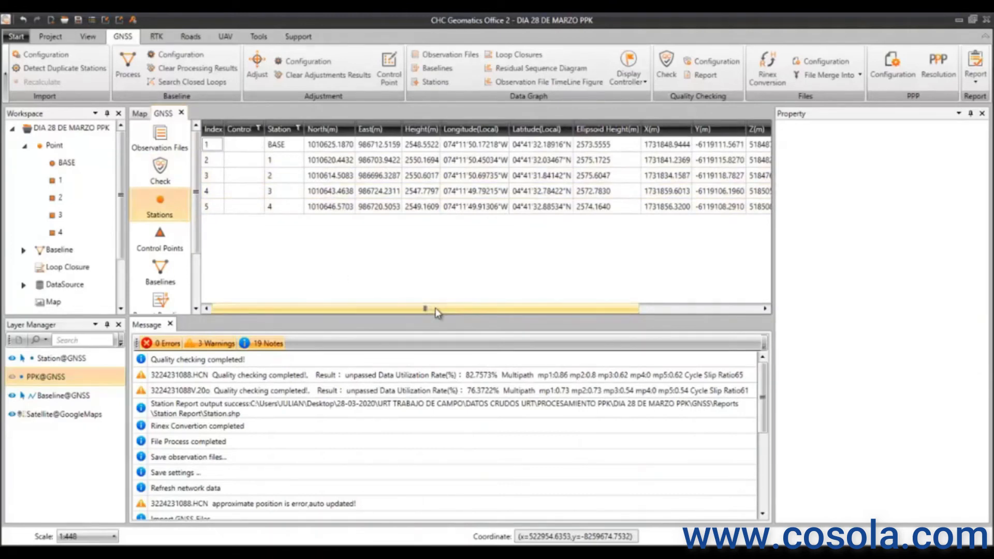
left_click(246, 150)
right_click(239, 151)
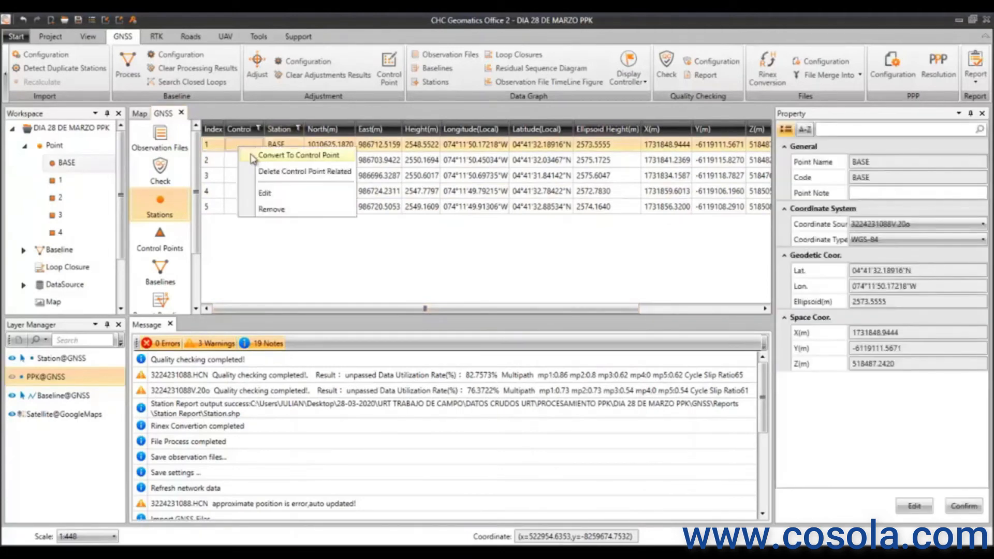
left_click(294, 156)
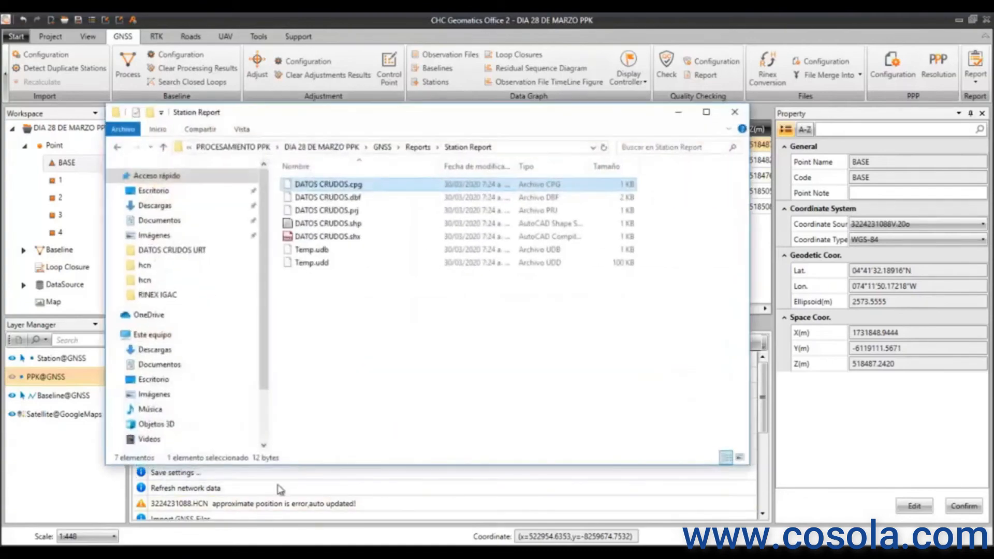
- Go up from the Station Report folder of the PPK project to the URT TRABAJO DE CAMPO folder
left_click(117, 148)
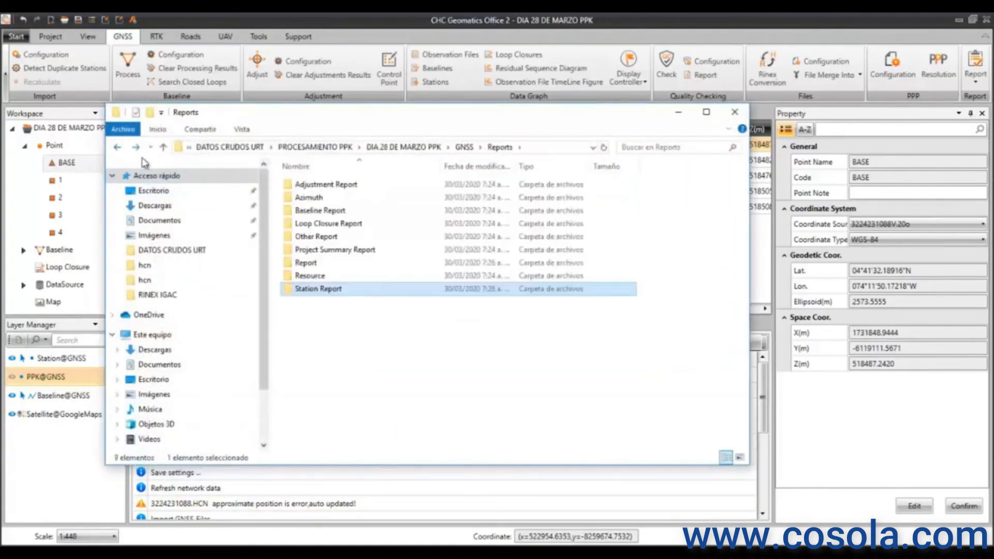
left_click(117, 148)
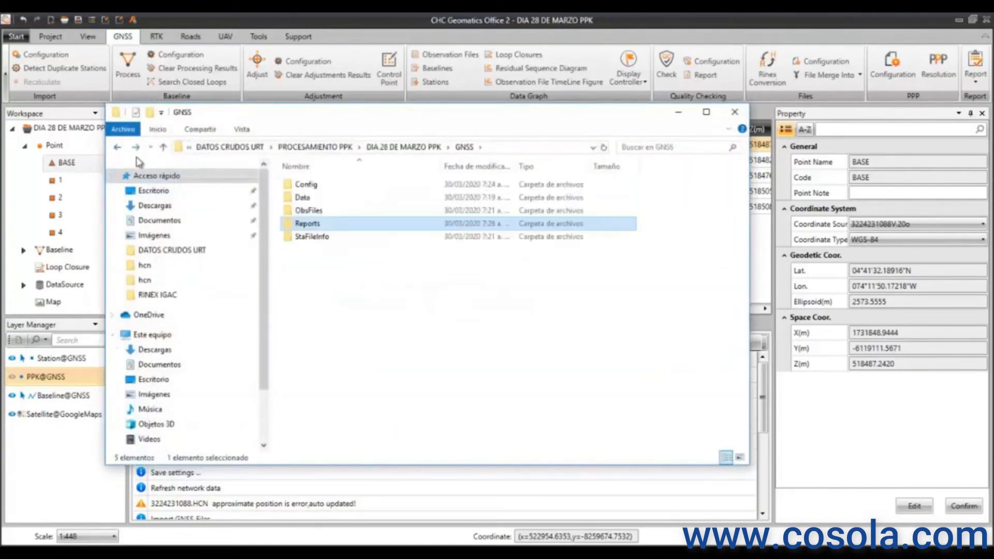
left_click(402, 148)
left_click(417, 147)
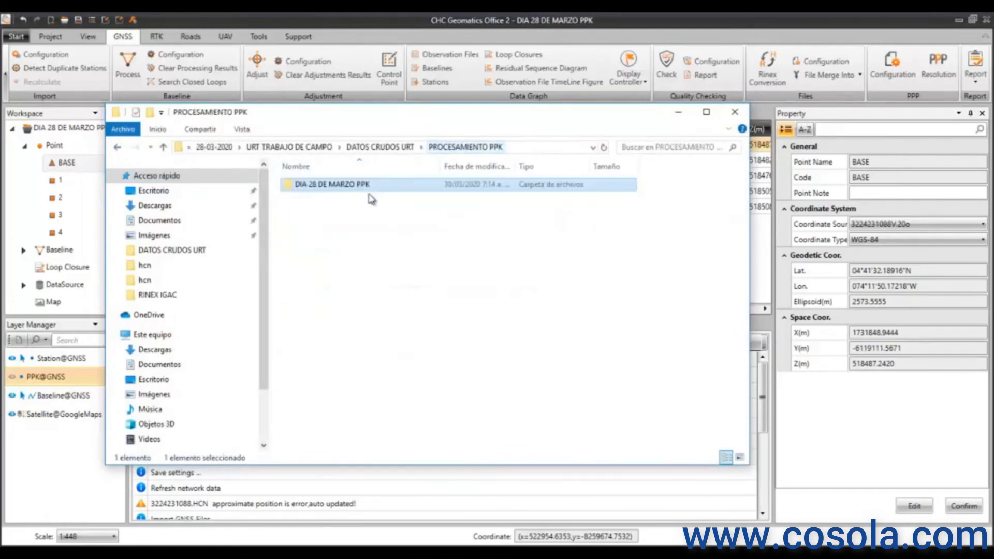
double_click(373, 185)
left_click(420, 148)
left_click(314, 148)
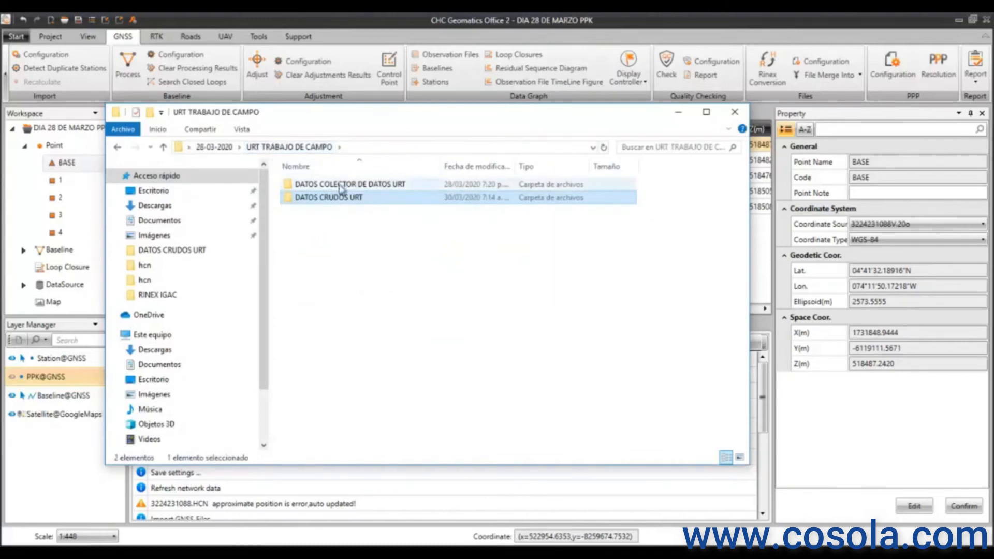
- Open Adjust_WGS84Coor.html from the Adjustment Report folder of the DIA 28 DE MARZO project under DATOS CRUDOS URT, PROCESAMIENTO
double_click(336, 202)
double_click(334, 215)
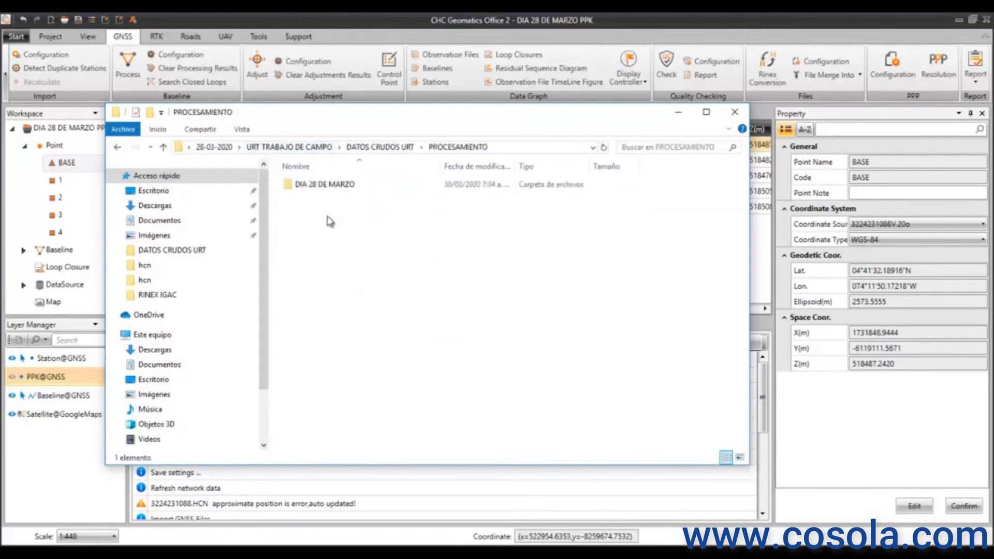
double_click(329, 185)
double_click(331, 211)
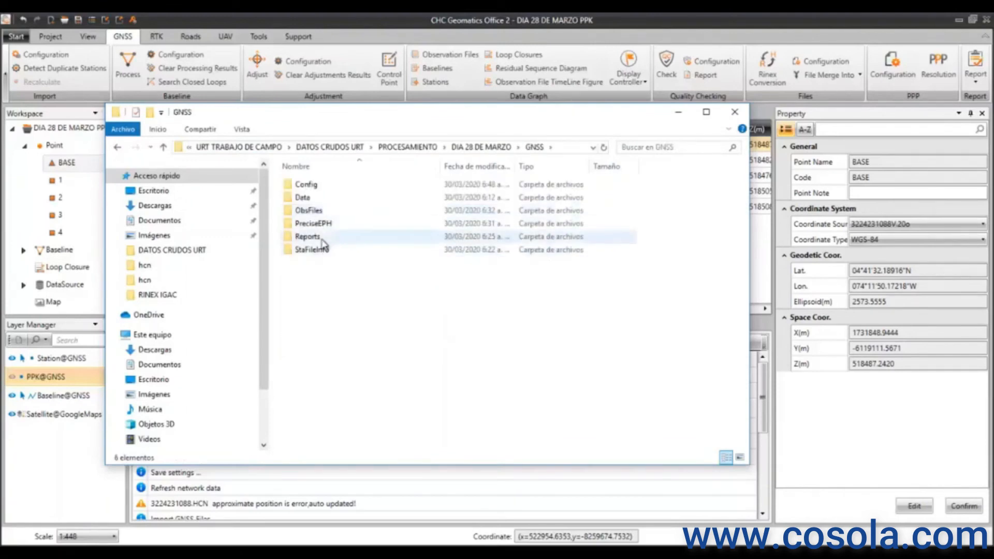
double_click(321, 237)
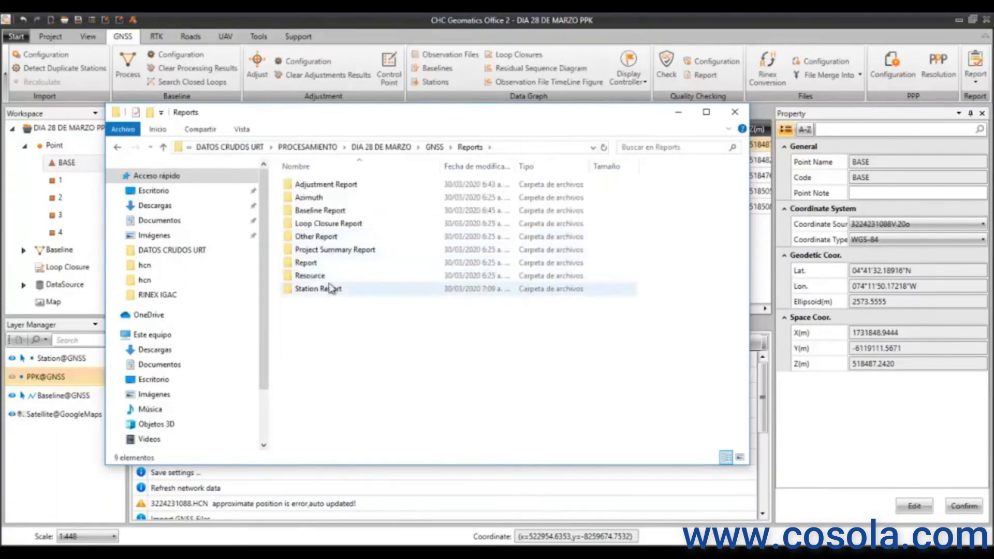
double_click(320, 187)
double_click(329, 197)
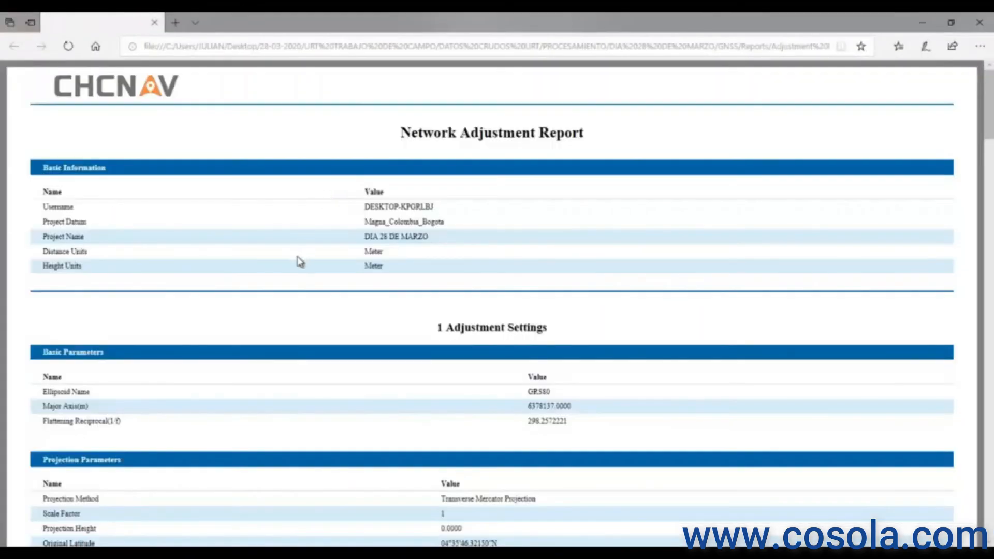
- Take BASE's X from the report's adjusted ECEF coordinates and set the BASE station's X to 1731845.6938 in CHC Geomatics Office
scroll(304, 259, "down", 15)
scroll(311, 244, "down", 15)
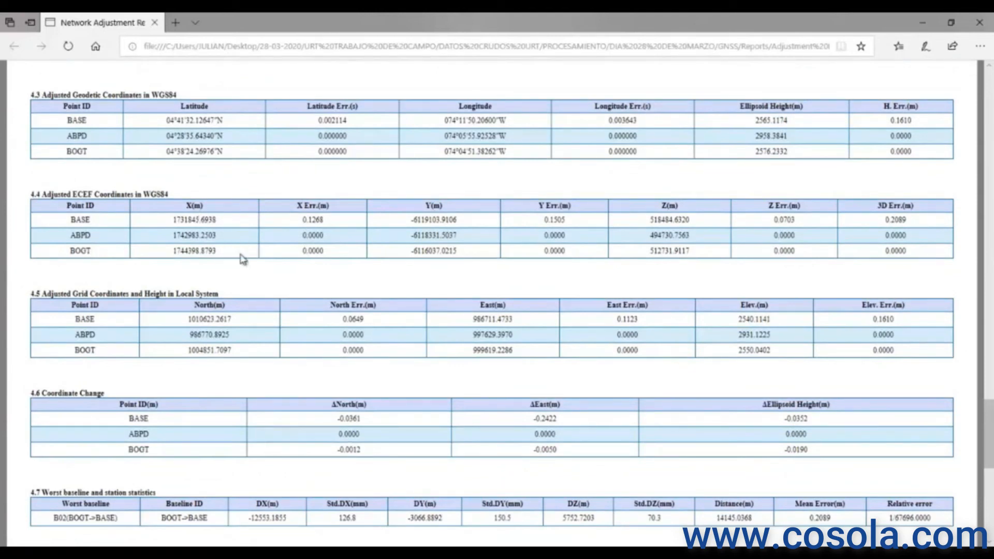
left_click_drag(226, 230, 135, 222)
double_click(900, 30)
left_click(901, 42)
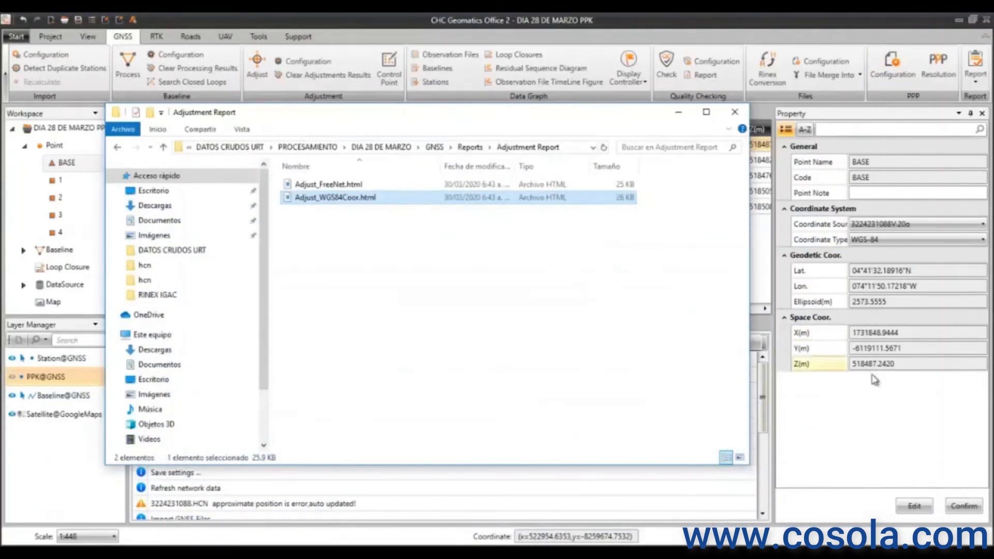
left_click(875, 454)
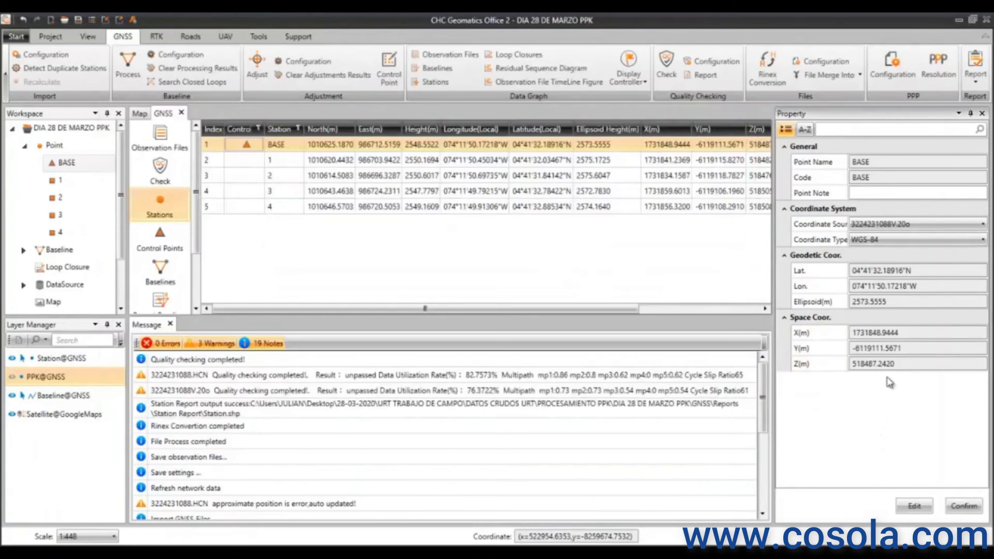
left_click(913, 506)
left_click_drag(921, 332, 850, 333)
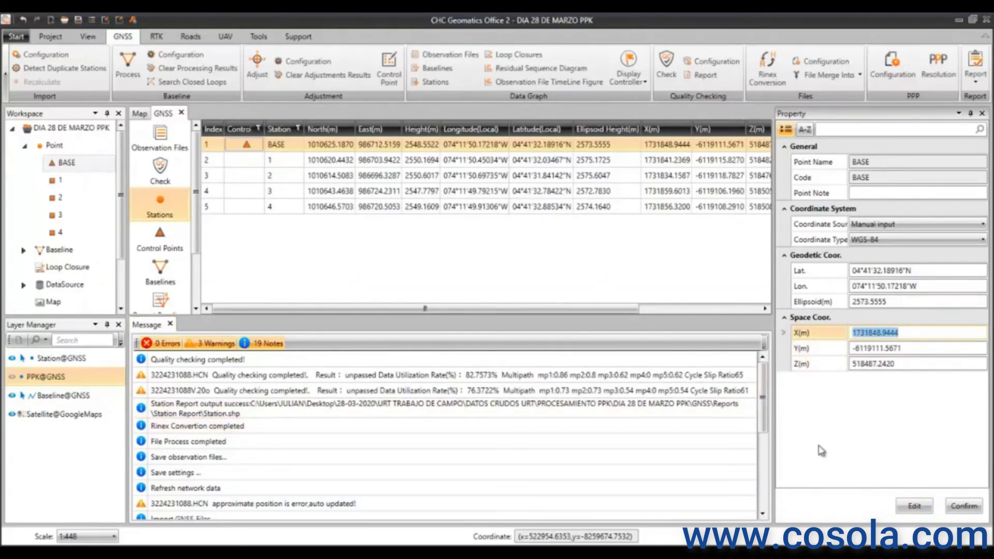
type("1731845.6938")
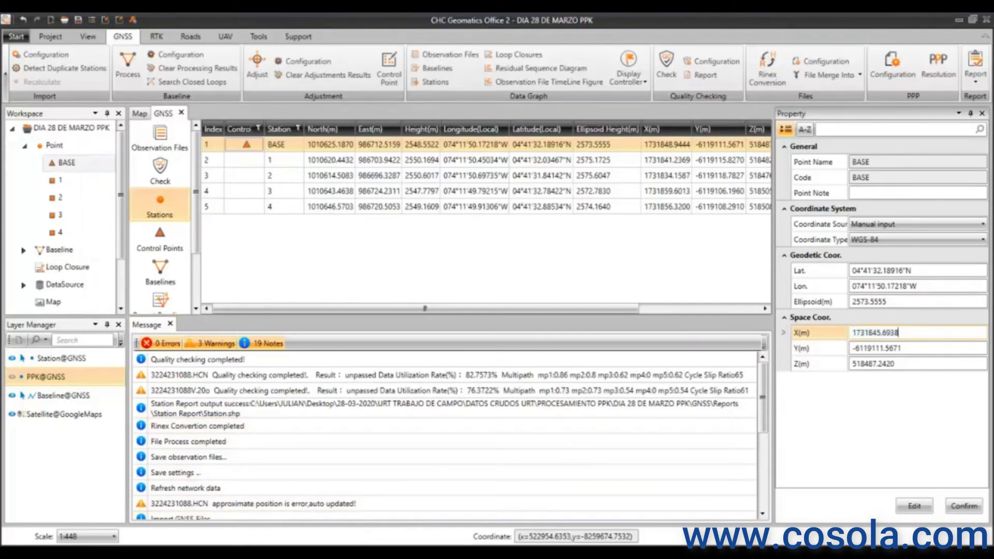
- Copy BASE's adjusted ECEF Y from the report and set the BASE station's Y to -6119103.9106
key("alt+Tab")
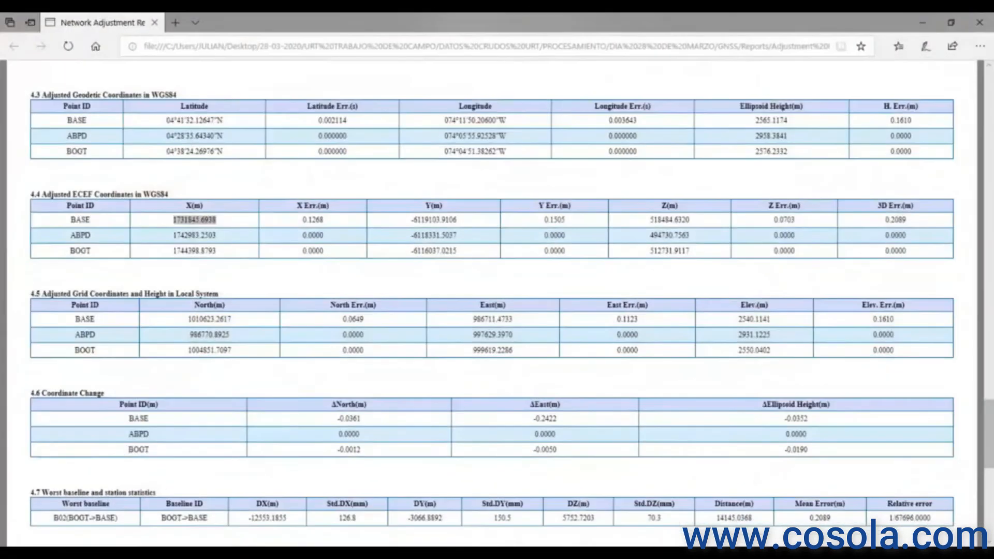
left_click_drag(459, 220, 399, 219)
key("ctrl+c")
left_click(926, 22)
left_click(893, 348)
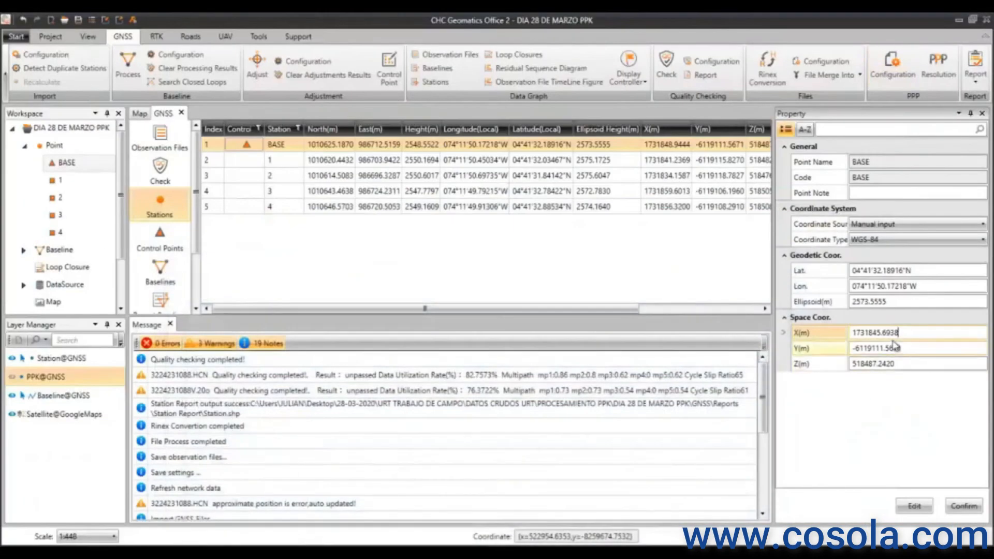
left_click_drag(902, 349, 795, 351)
key("ctrl+v")
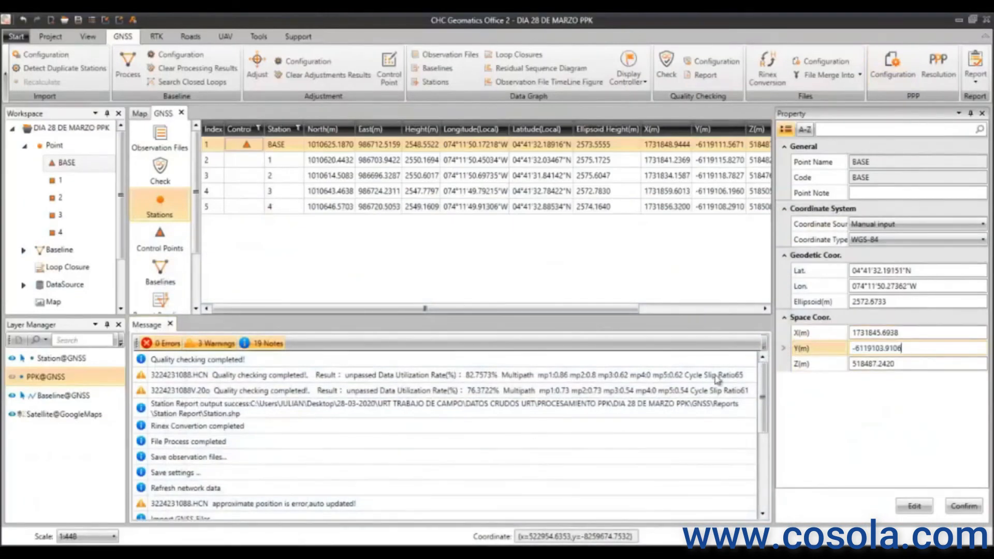
- Copy BASE's adjusted ECEF Z from the report, set the BASE station's Z to 518484.6320 and apply the coordinate changes
key("alt+Tab")
left_click_drag(689, 221, 630, 226)
key("ctrl+c")
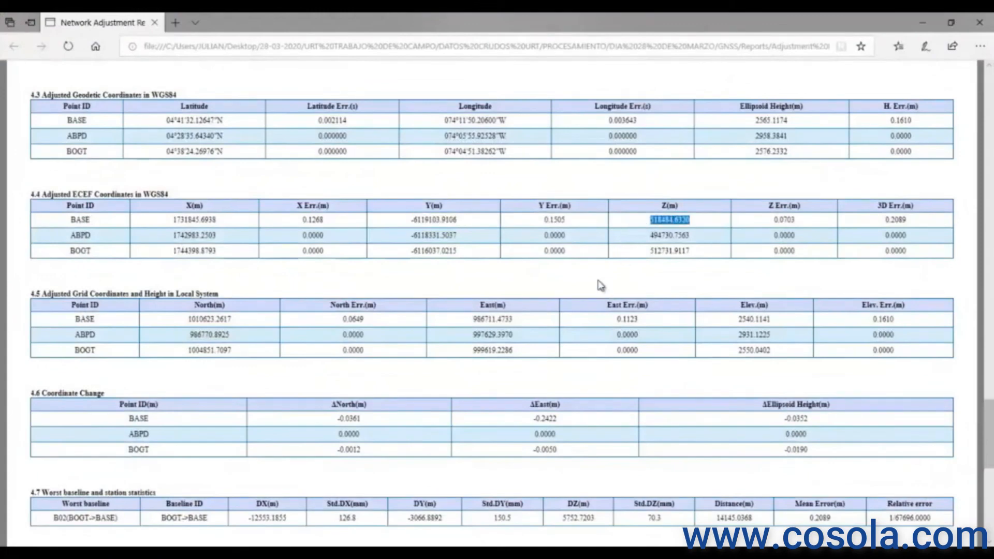
left_click(922, 22)
left_click(914, 364)
key("ctrl+a")
key("ctrl+v")
left_click(962, 510)
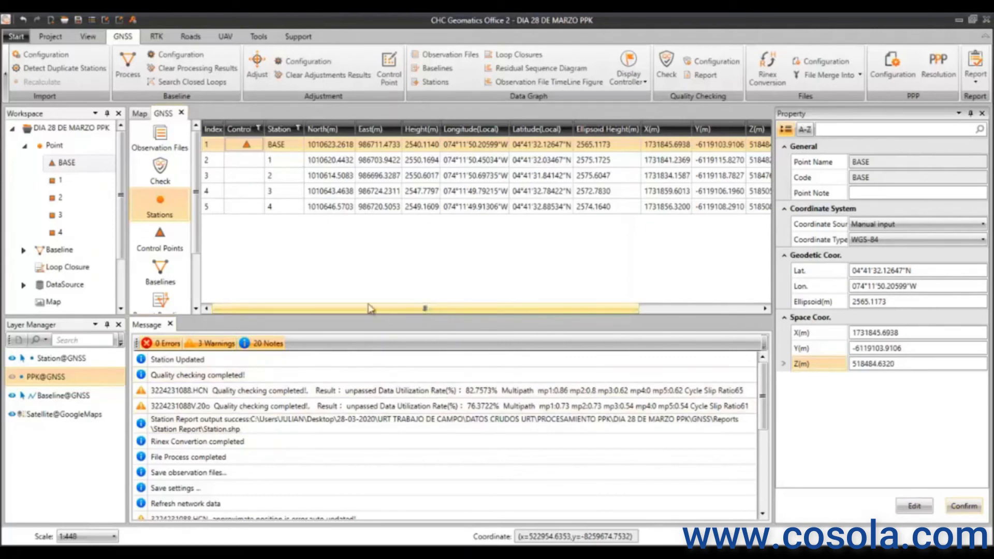
- Select BASE in the control points list and set its WGS84 constraint to XYZ(WGS84)
left_click(171, 250)
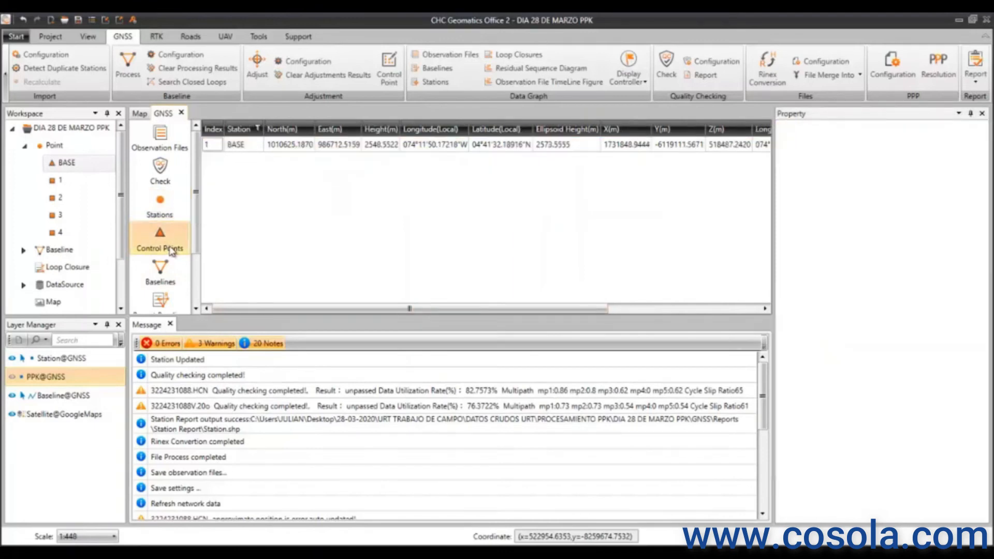
left_click(255, 148)
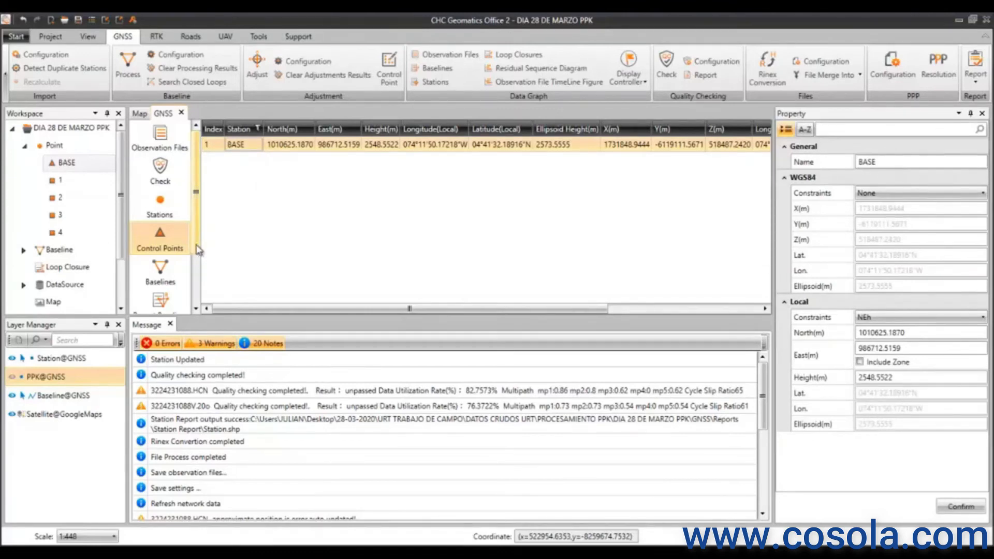
left_click(884, 196)
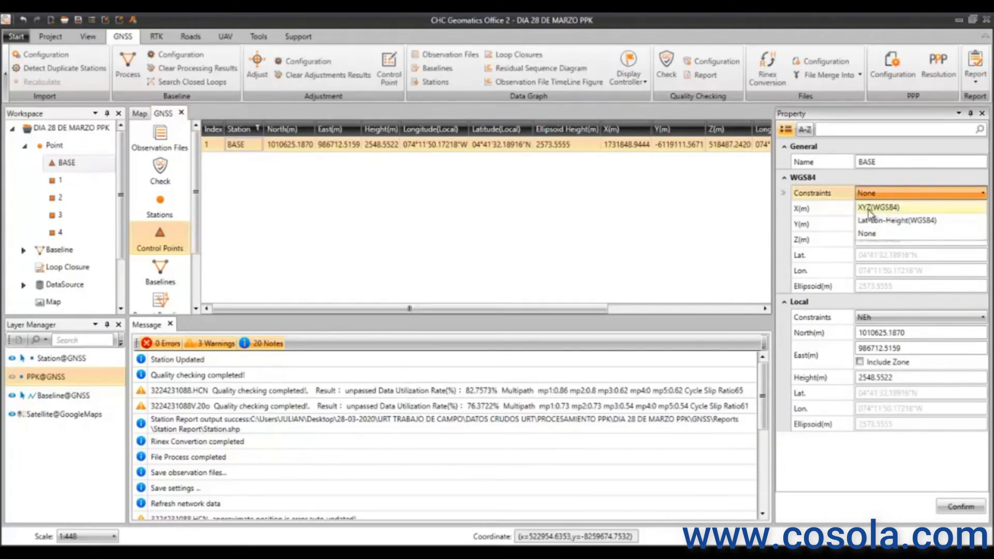
left_click(889, 212)
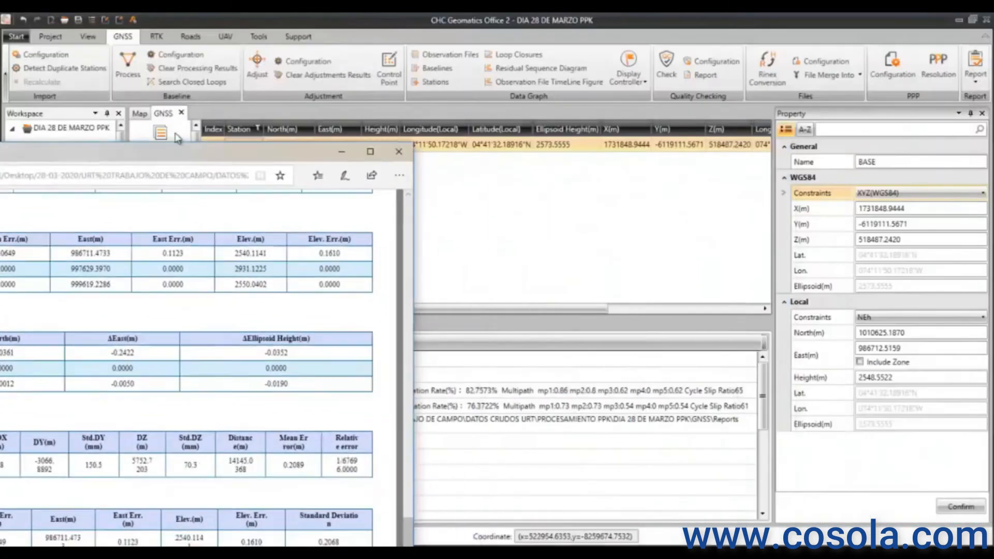
- Copy BASE's adjusted ECEF X from the report and set the control point's WGS84 X to 1731845.6938
left_click_drag(374, 83, 595, 62)
scroll(311, 327, "up", 6)
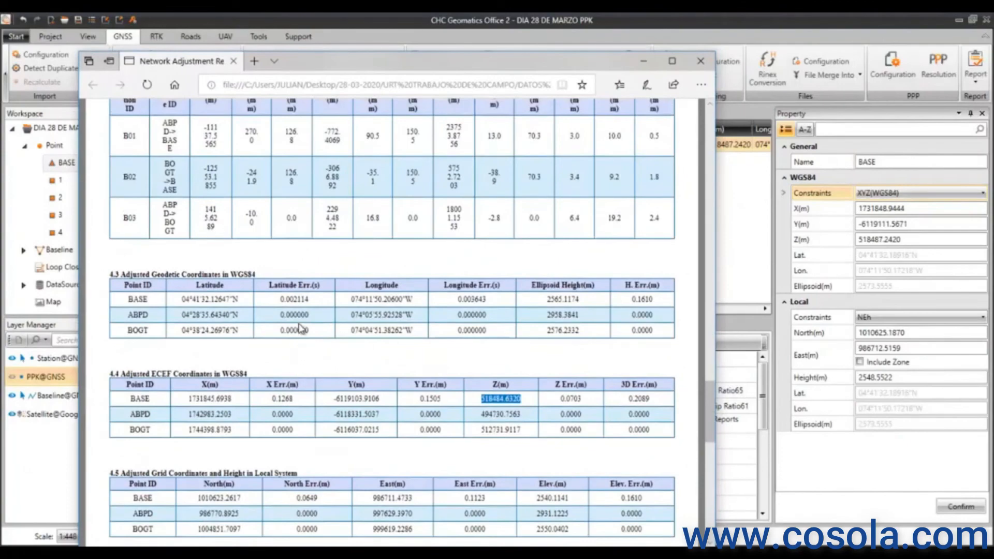
scroll(275, 354, "down", 2)
left_click_drag(232, 265, 192, 272)
key("ctrl+c")
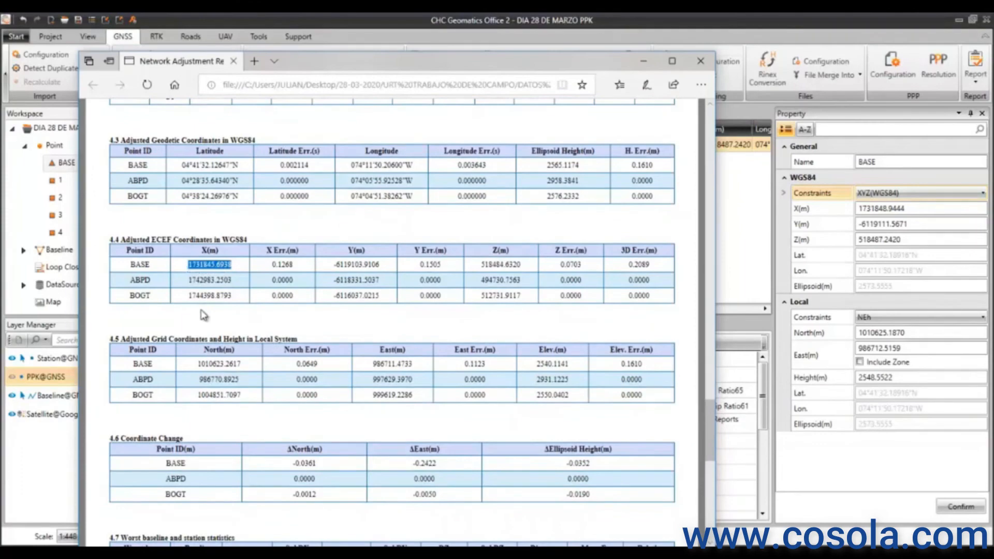
left_click_drag(922, 208, 753, 208)
key("ctrl+v")
- Copy BASE's adjusted ECEF Y from the report and set the control point's WGS84 Y to -6119103.9106
key("alt+Tab")
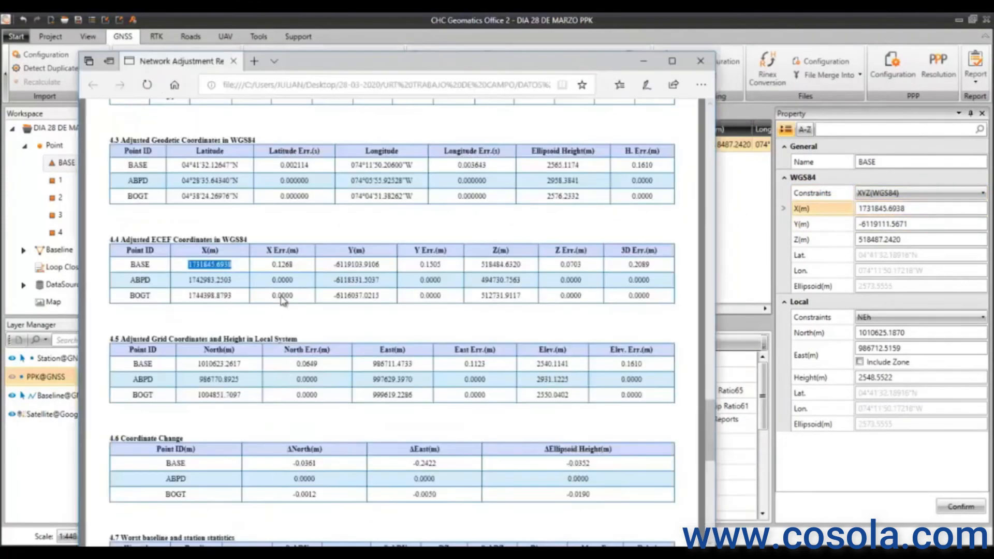
left_click_drag(391, 266, 326, 270)
key("ctrl+c")
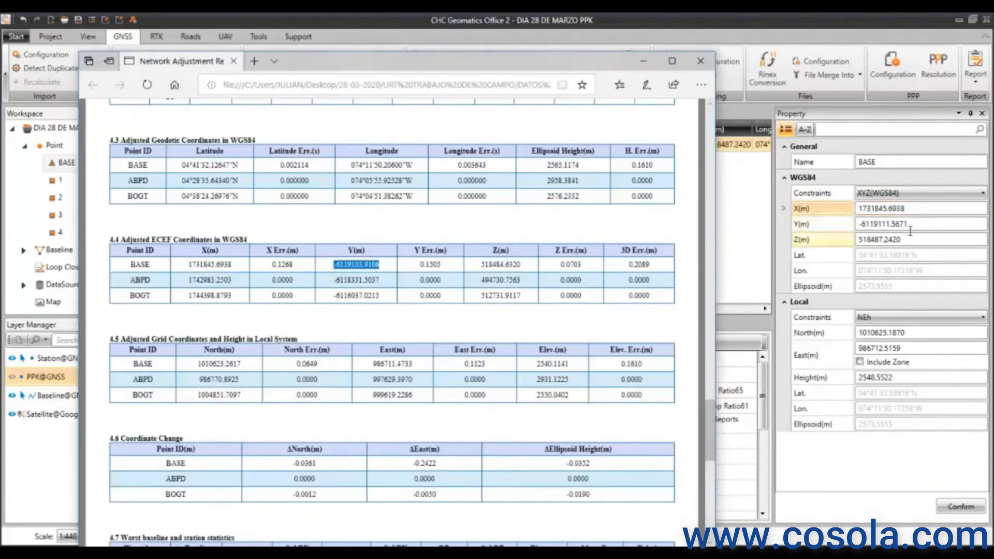
left_click_drag(924, 224, 774, 226)
key("ctrl+v")
key("Return")
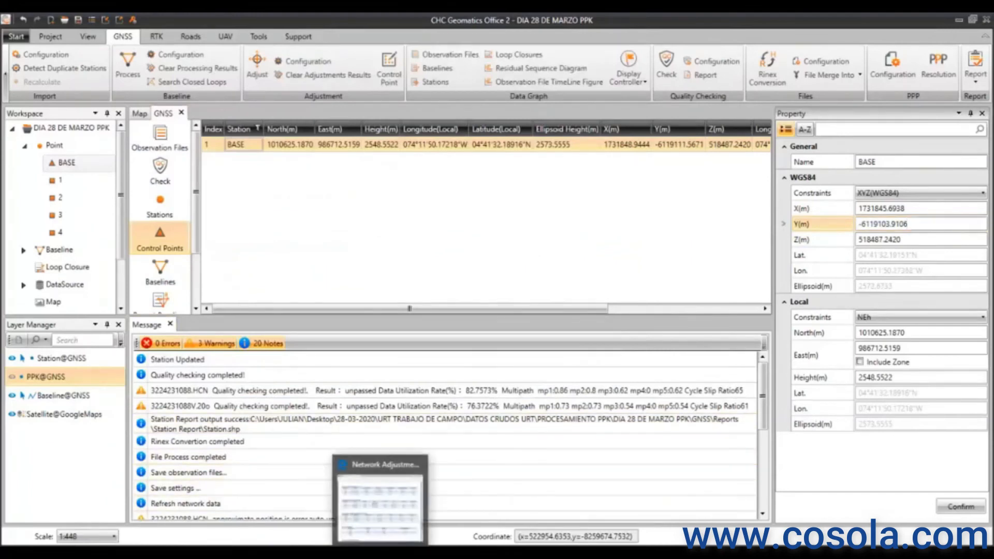
- Try to transfer the report's adjusted Z of 518484.6320 to the BASE control point, and apply the control point changes
left_click(404, 542)
left_click_drag(536, 266, 460, 278)
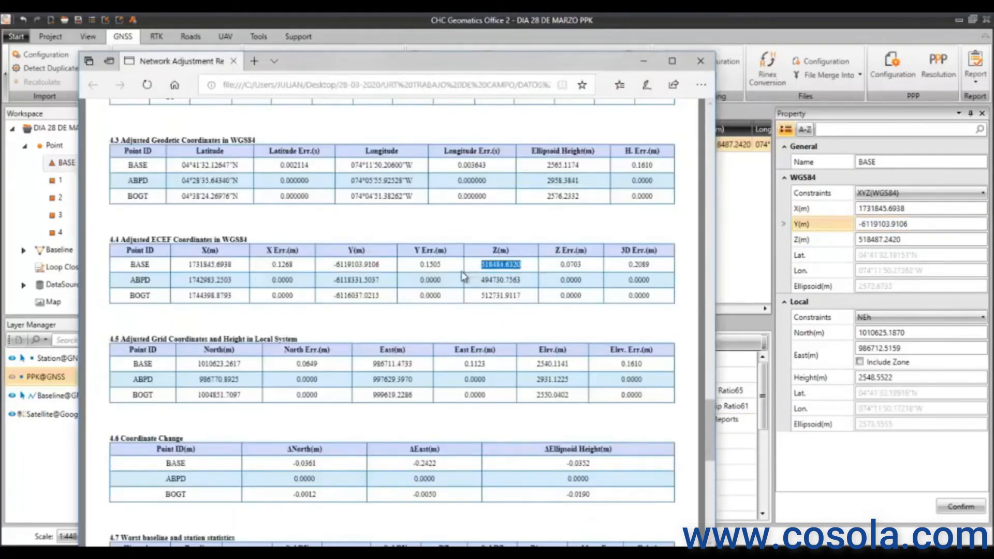
left_click(929, 237)
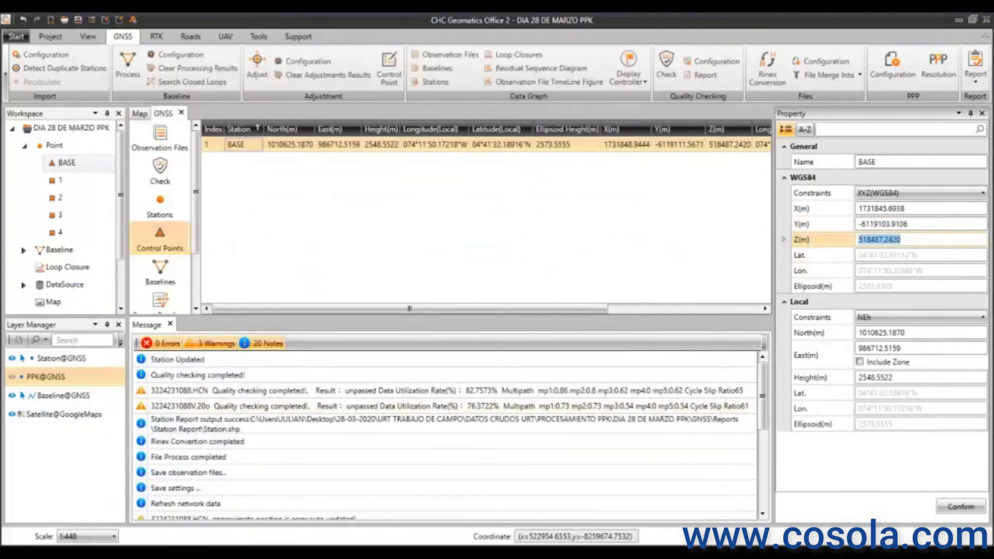
left_click(404, 543)
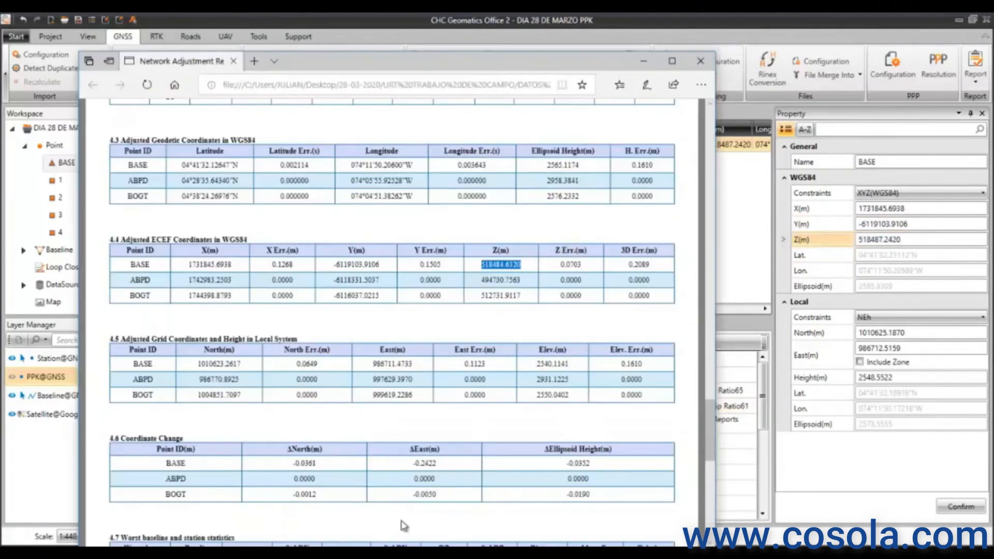
left_click(923, 239)
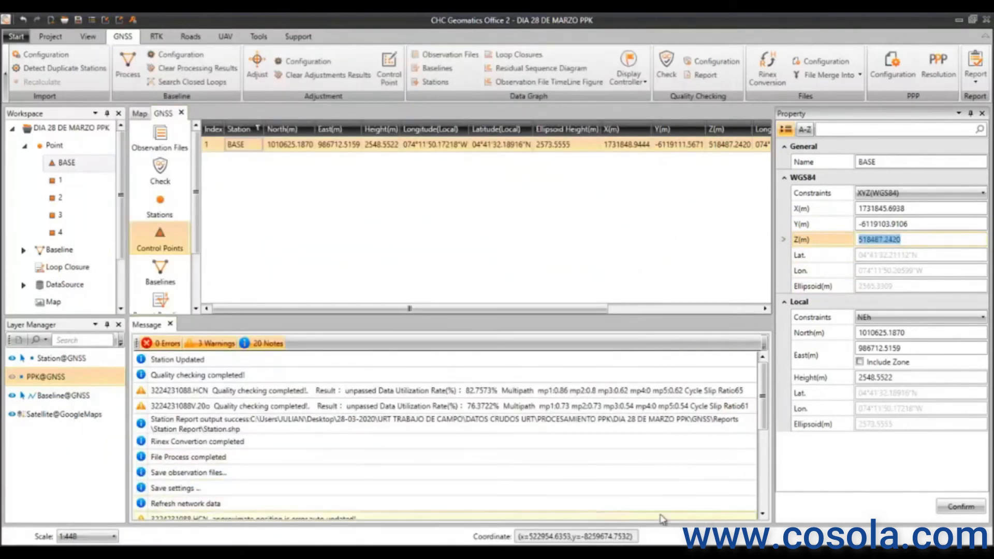
left_click(957, 510)
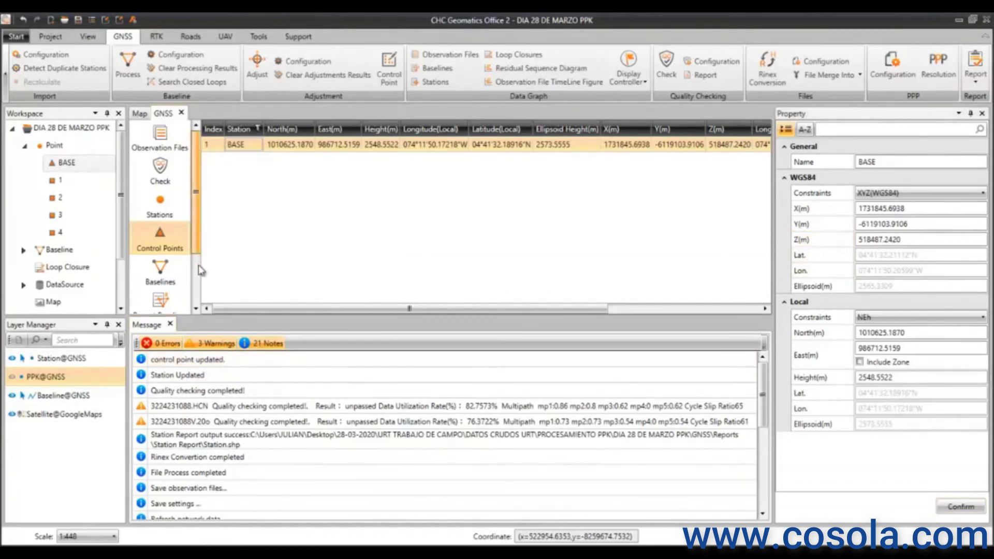
- Compare BASE's coordinates in the stations list with those in the control points list
scroll(197, 261, "down", 1)
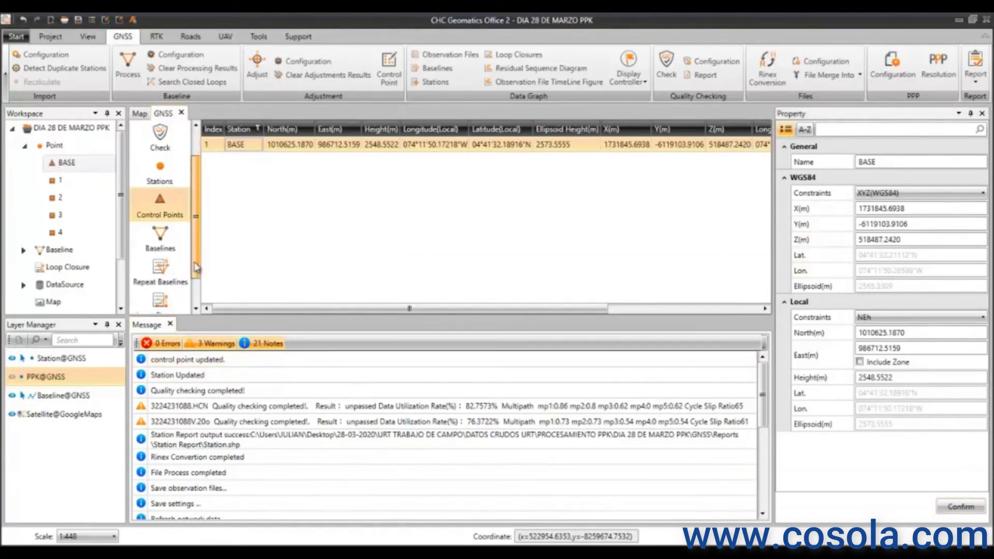
left_click(172, 176)
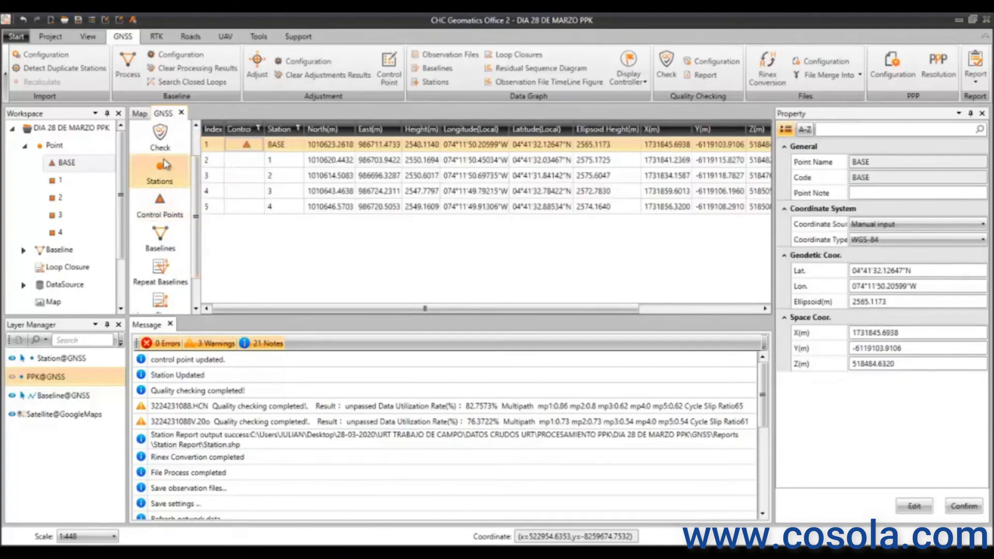
left_click(168, 214)
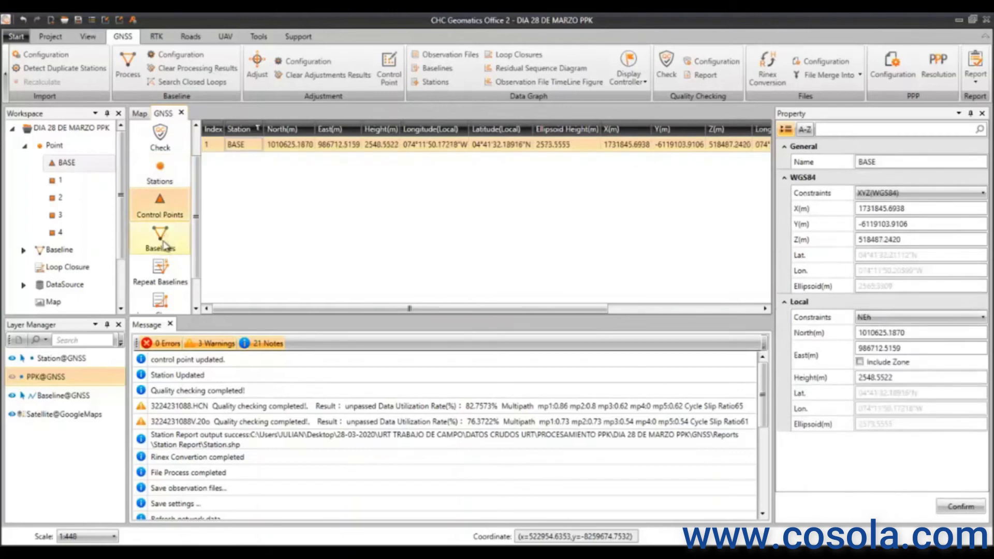
- Open the baselines list and set the baseline processing parameters to a sample interval of 1 s and a minimum epoch number of 1
left_click(166, 251)
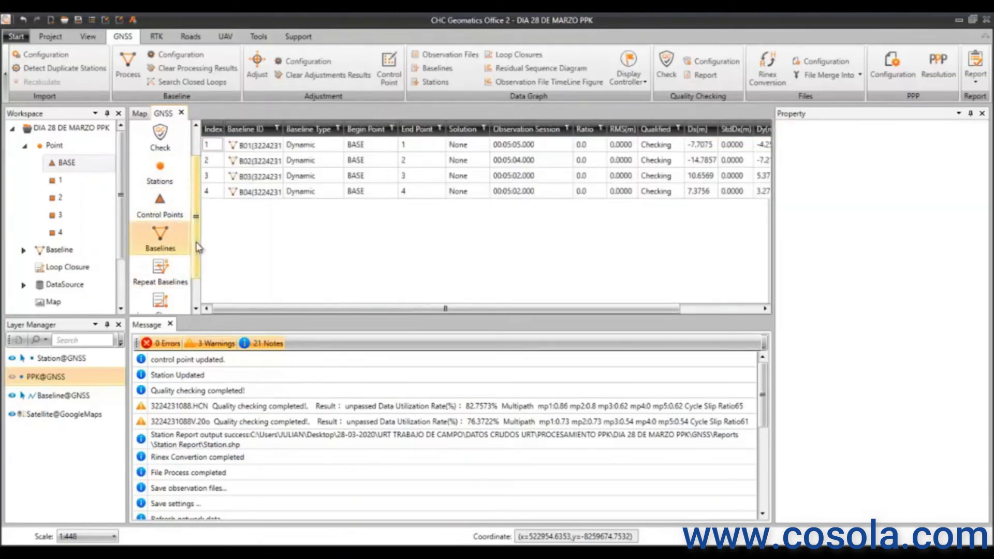
scroll(196, 275, "down", 1)
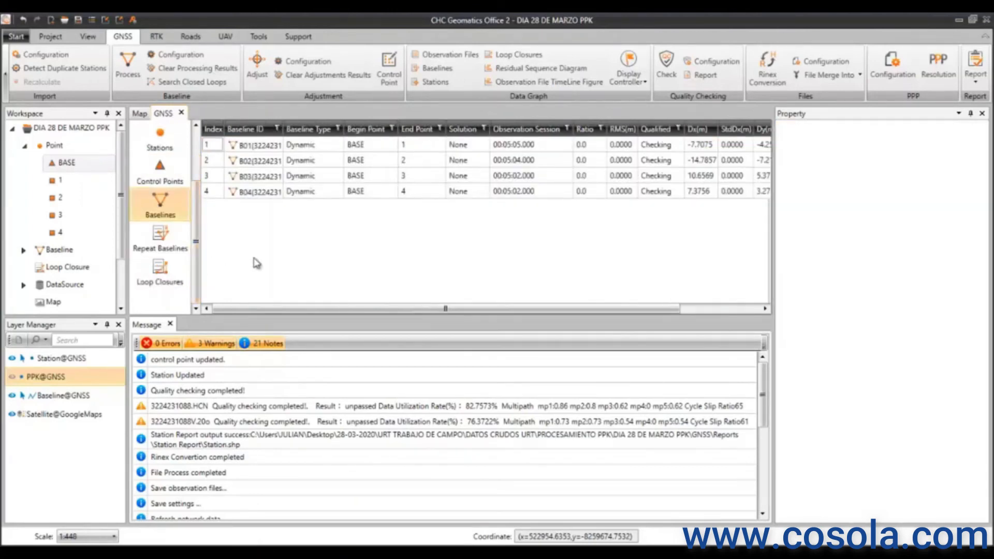
scroll(196, 223, "up", 2)
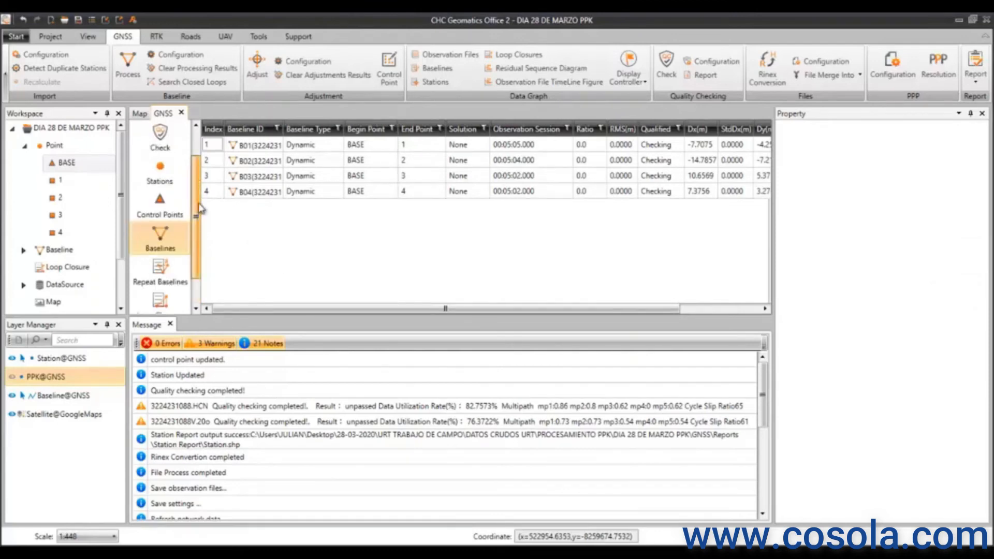
scroll(196, 206, "down", 1)
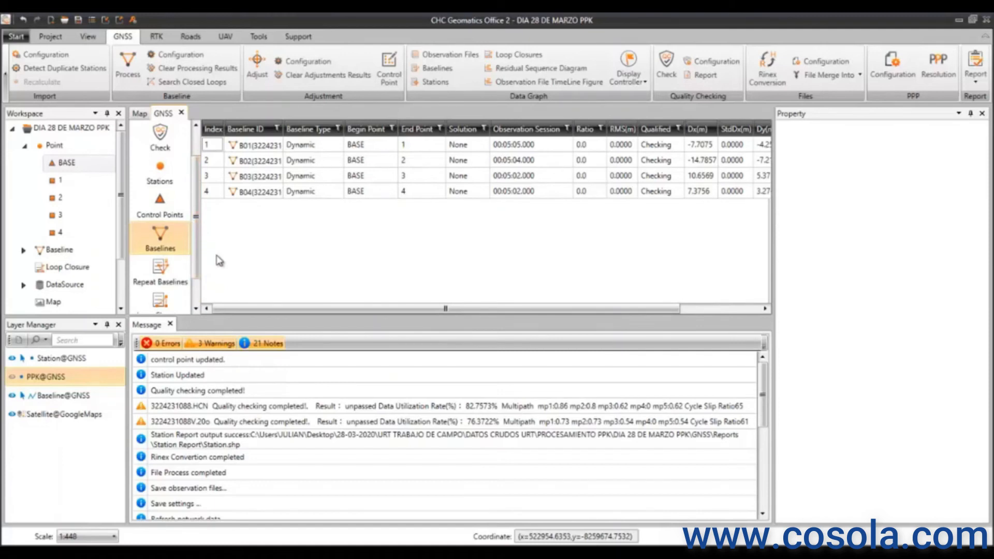
left_click(179, 55)
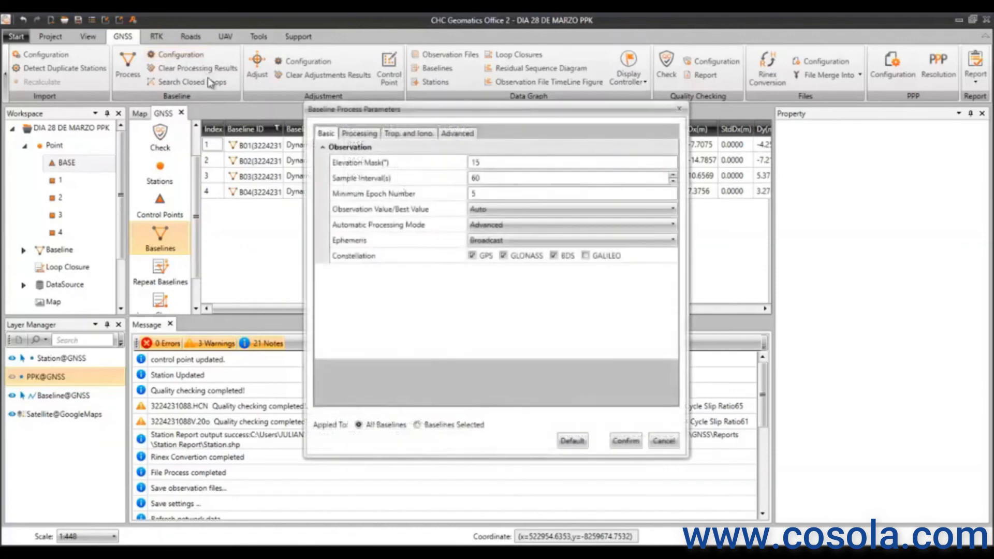
left_click_drag(499, 113, 695, 57)
left_click(707, 105)
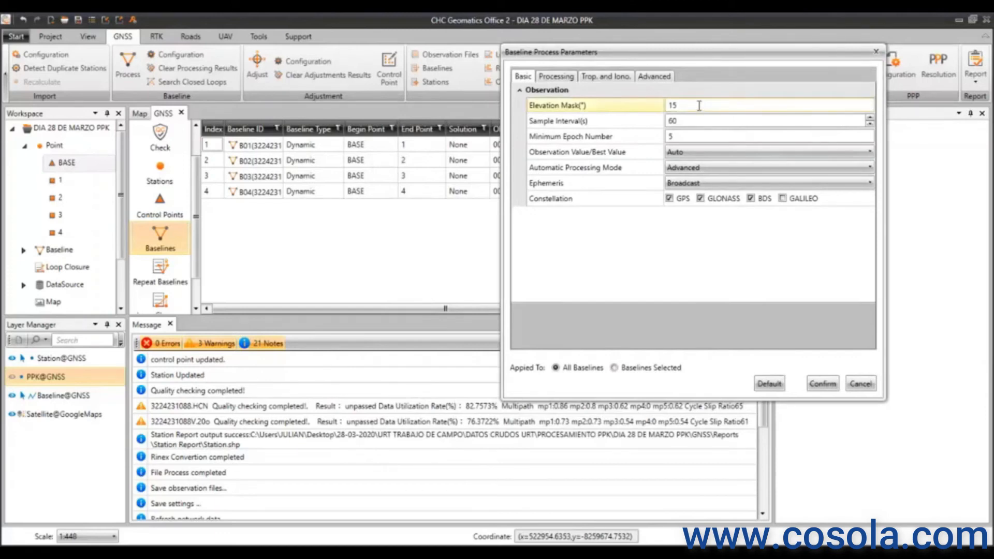
left_click(701, 121)
left_click(701, 121)
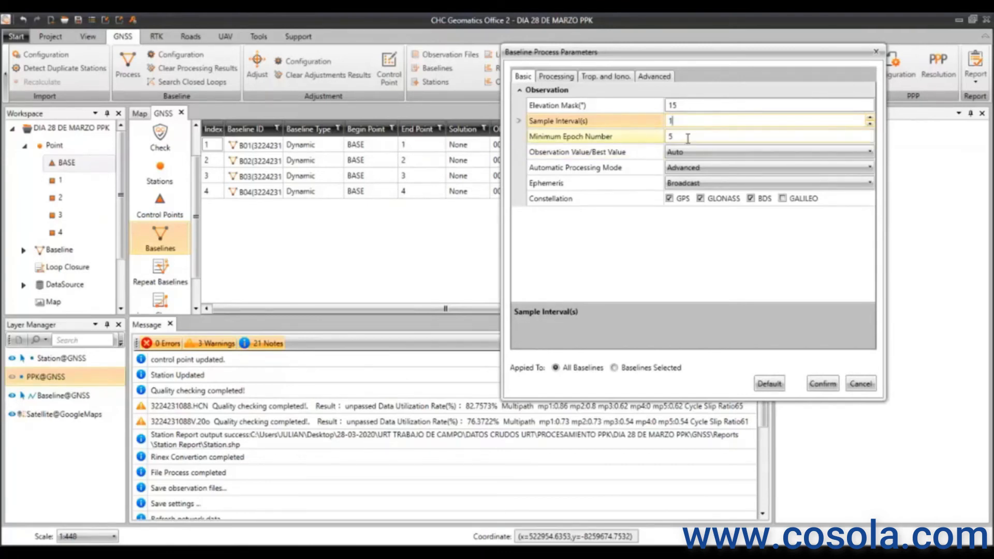
left_click(690, 137)
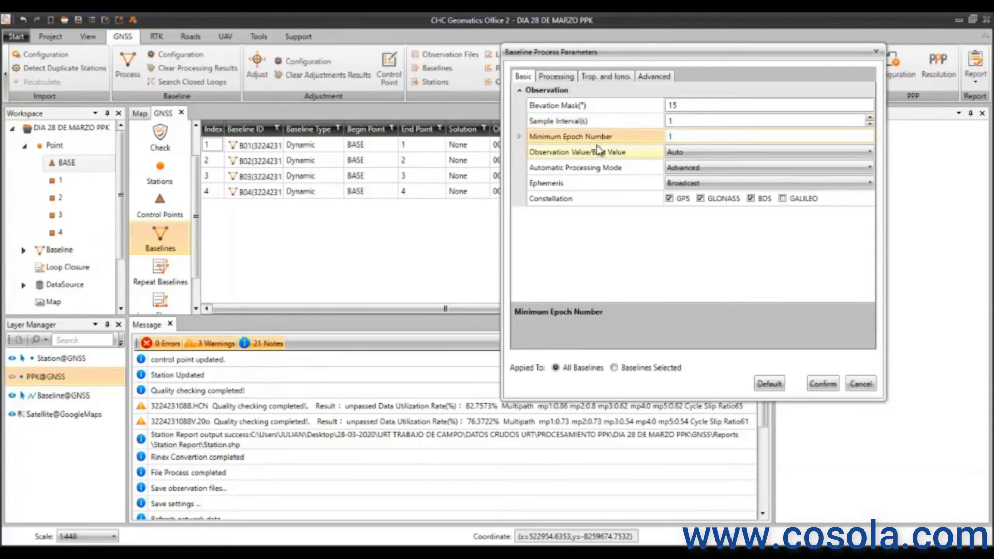
- Set the observation value/best value to L1+L2+L5 and include the GALILEO constellation in baseline processing
left_click(714, 161)
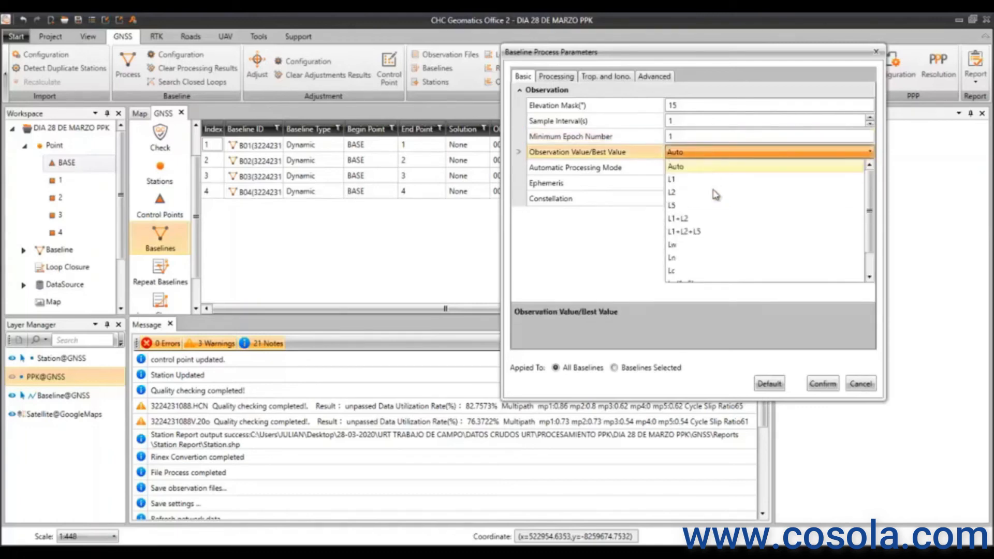
left_click(679, 234)
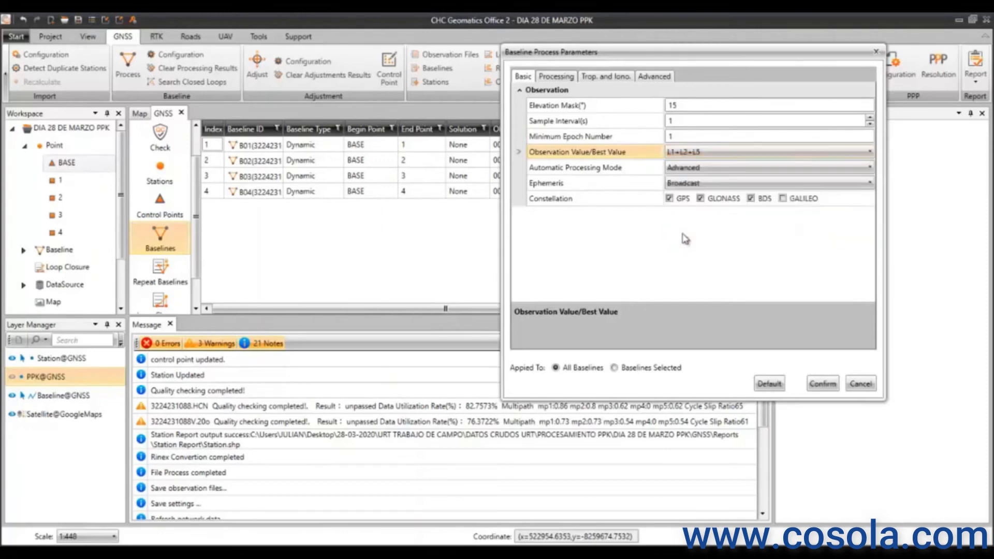
left_click(694, 155)
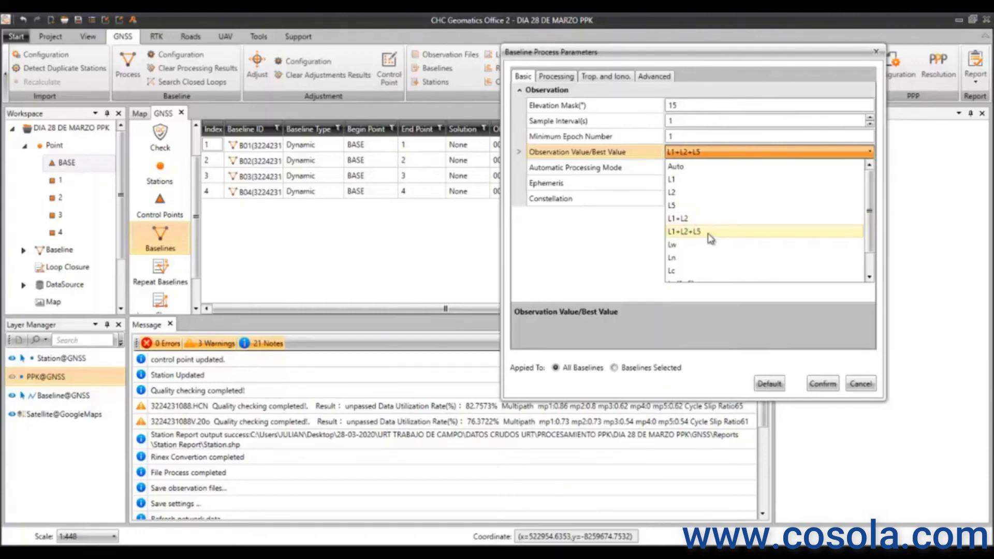
scroll(692, 254, "down", 1)
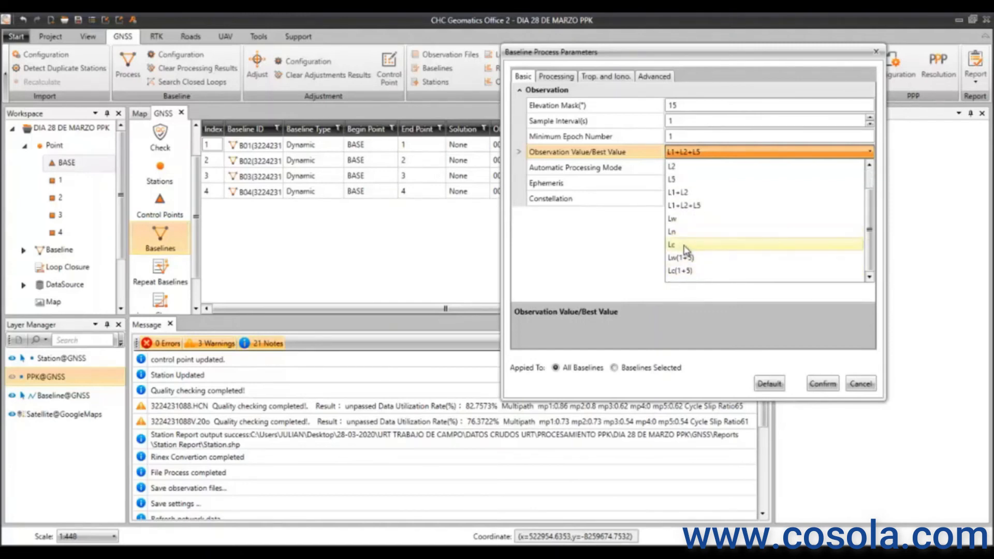
scroll(685, 249, "up", 1)
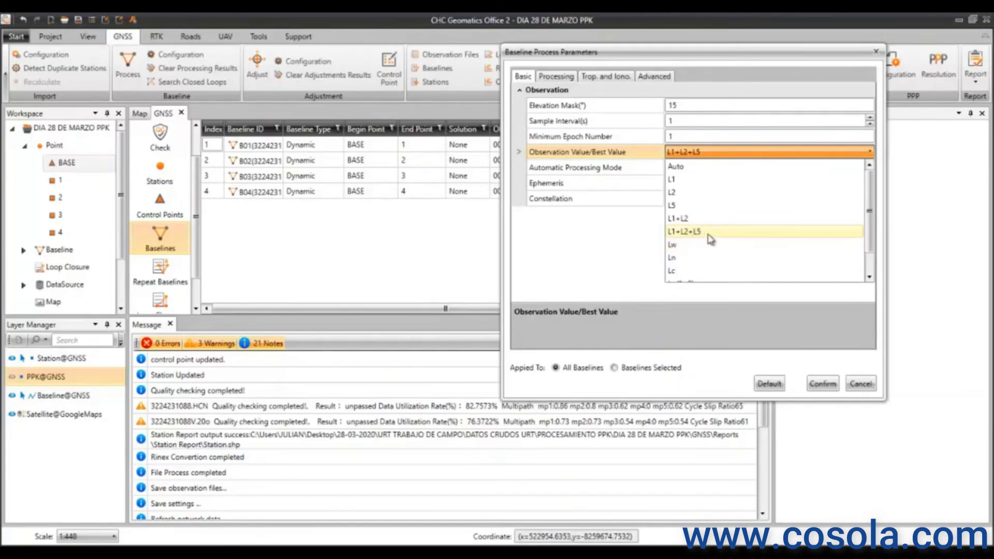
left_click(715, 236)
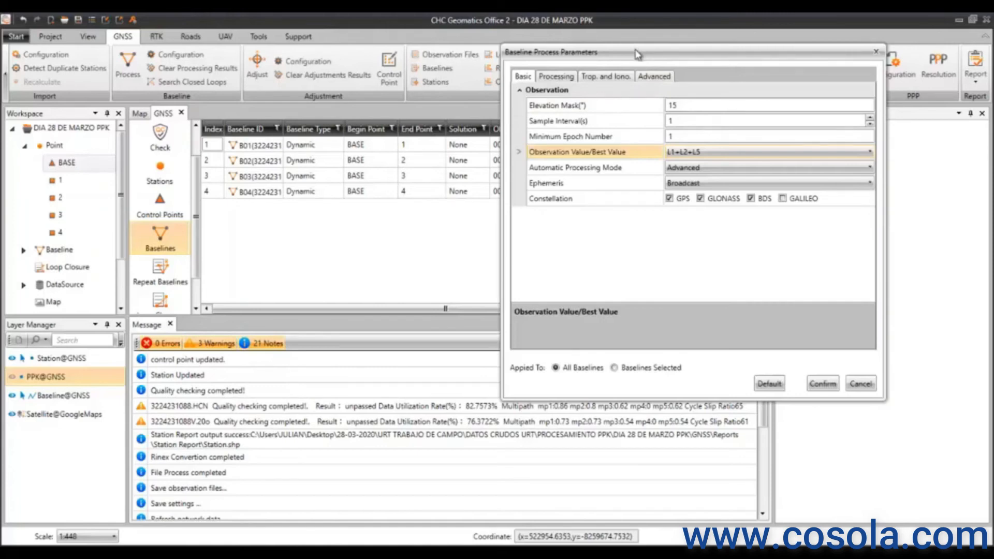
left_click_drag(638, 54, 611, 53)
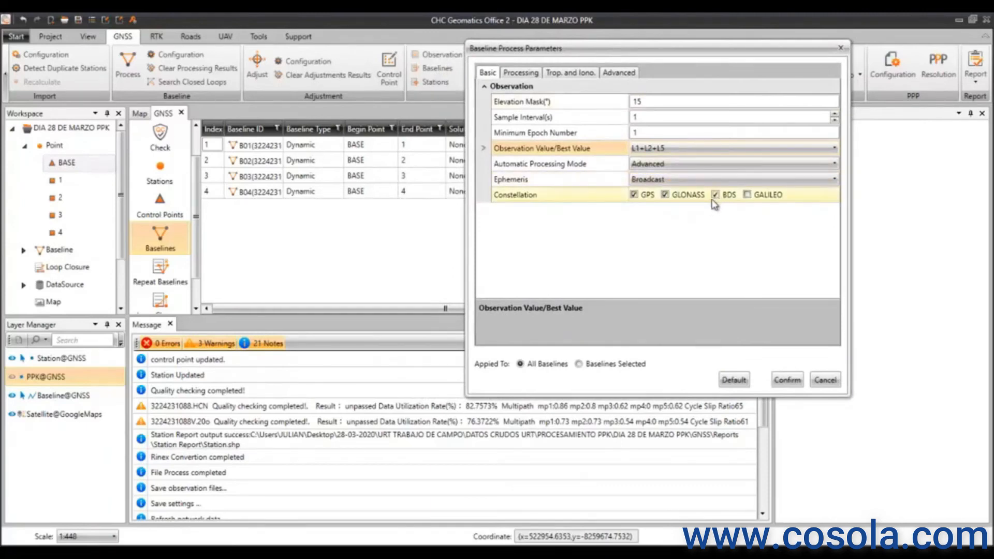
left_click(747, 197)
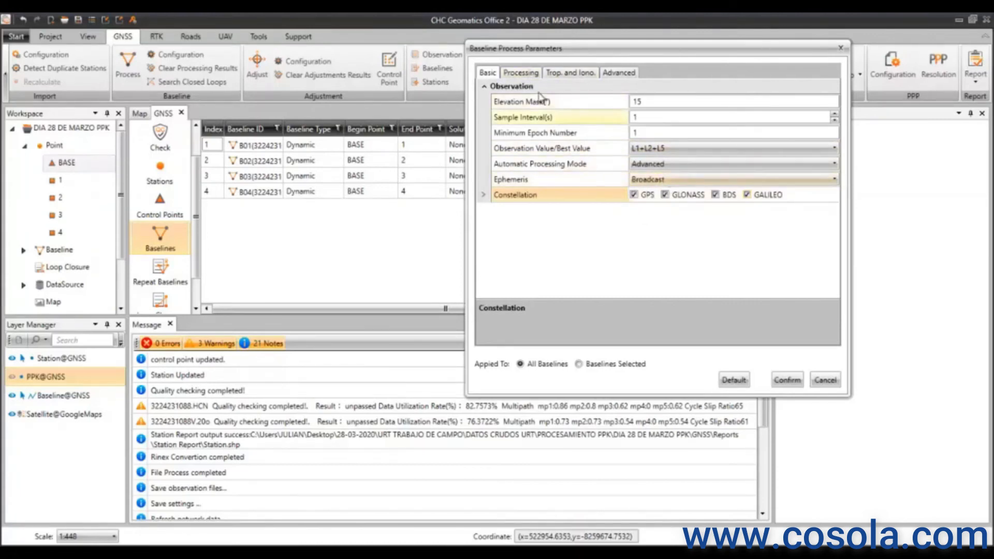
- Set the baseline processing mode to PPK, keeping the solving type as Combination
left_click(515, 74)
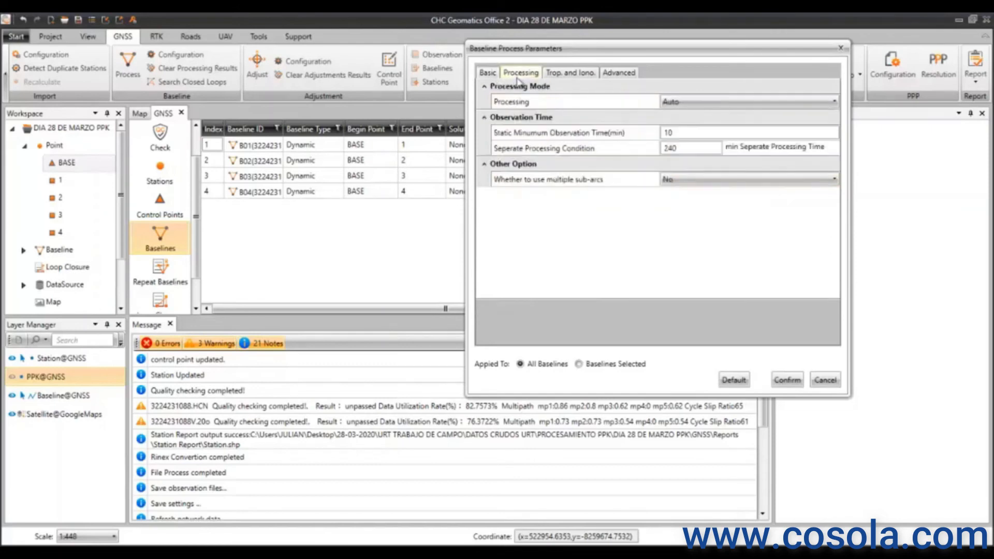
left_click(730, 104)
left_click(713, 103)
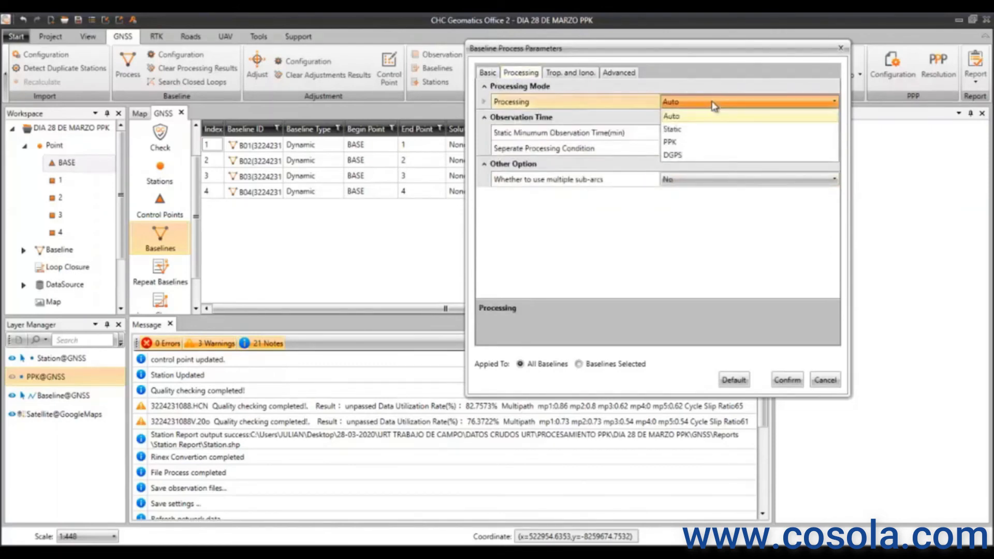
left_click(669, 143)
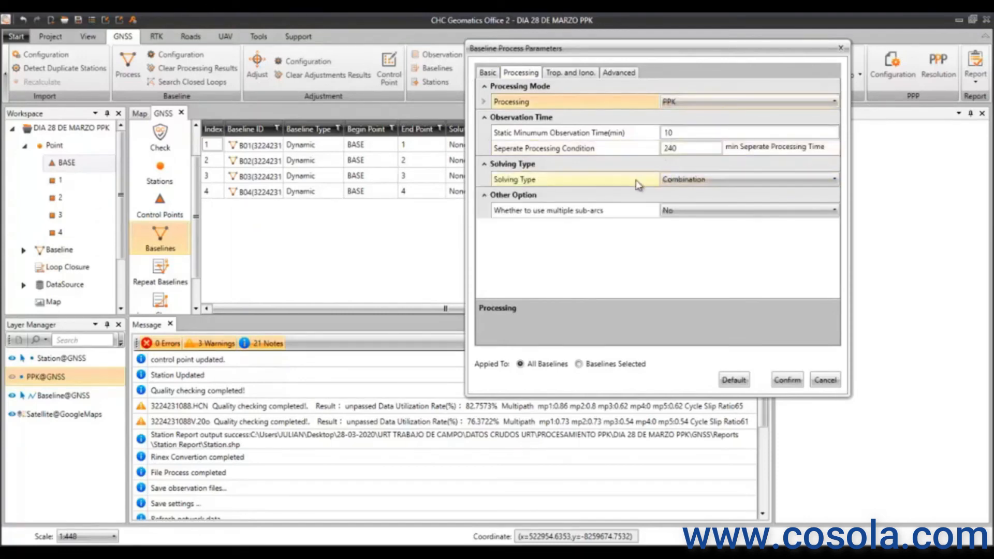
left_click(692, 185)
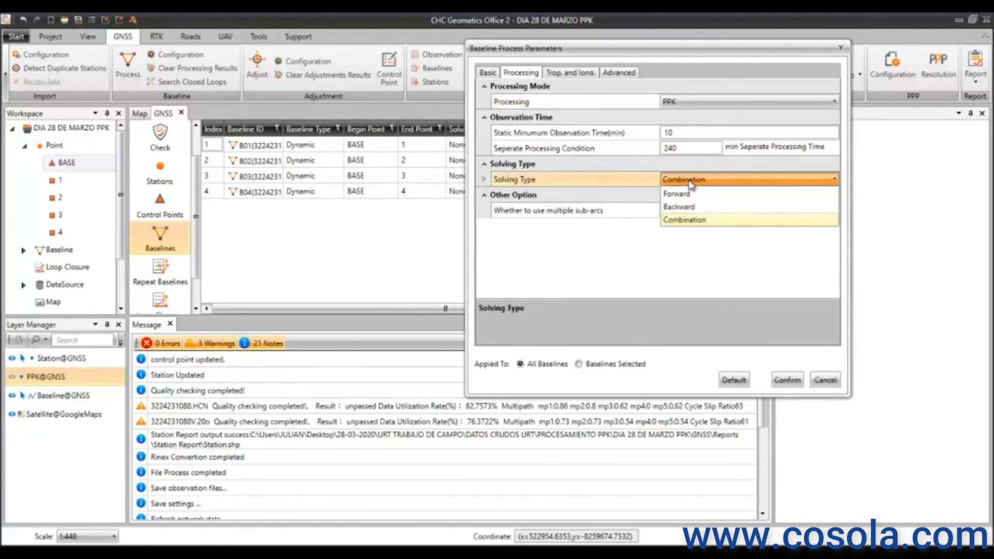
left_click(690, 184)
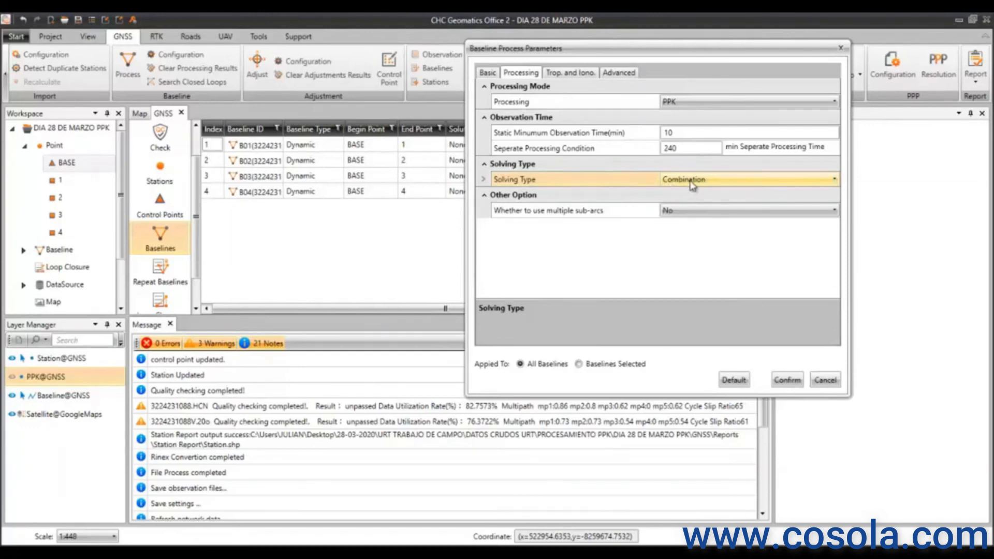
- Review the tropospheric, ionospheric, meteorological and advanced parameters, and apply the configuration to all baselines
left_click(572, 73)
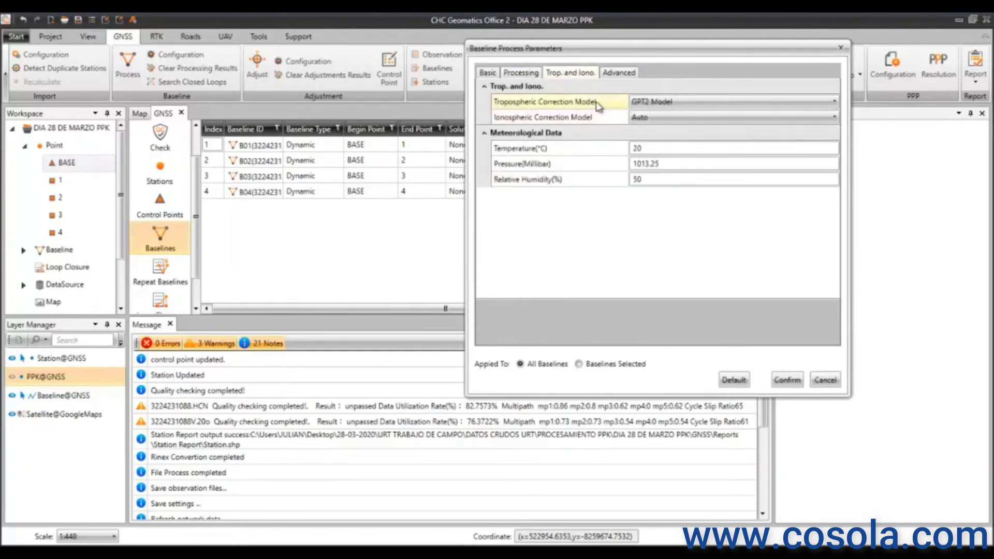
left_click(651, 149)
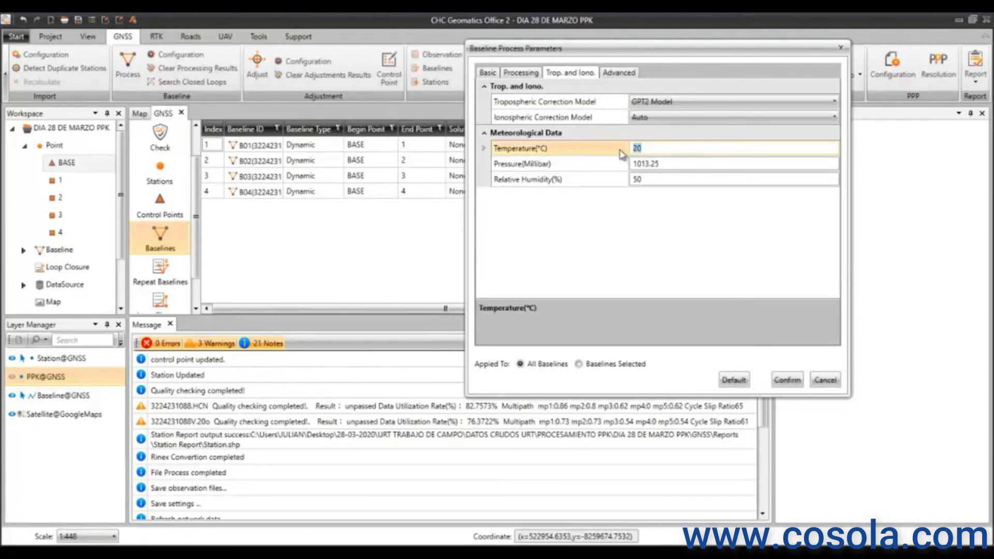
left_click(673, 164)
left_click(656, 179)
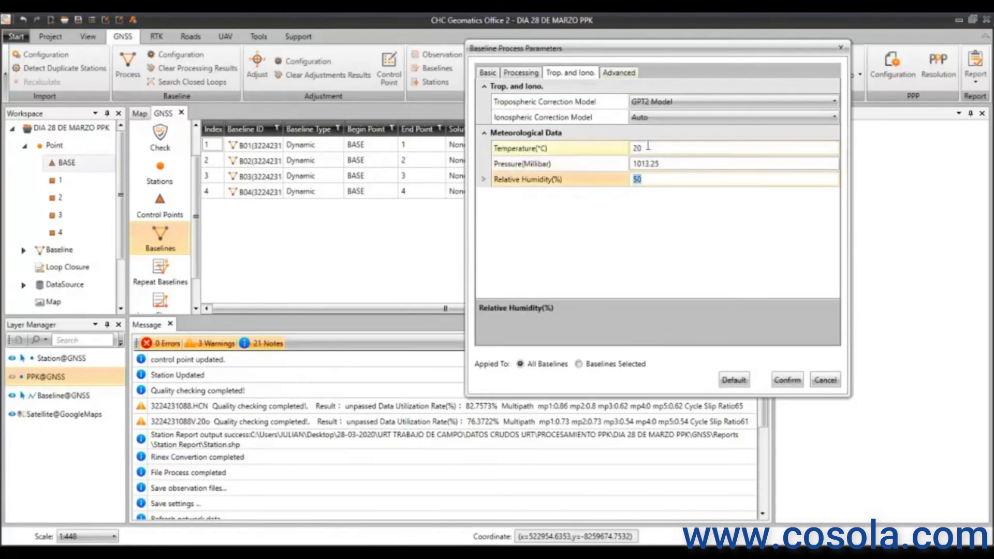
left_click(619, 75)
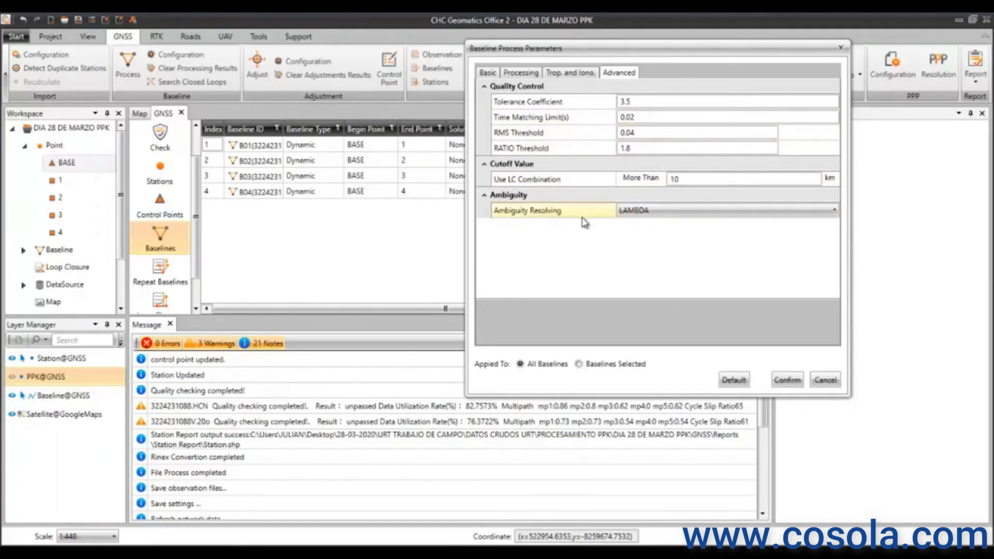
left_click(578, 76)
left_click(520, 73)
left_click(487, 73)
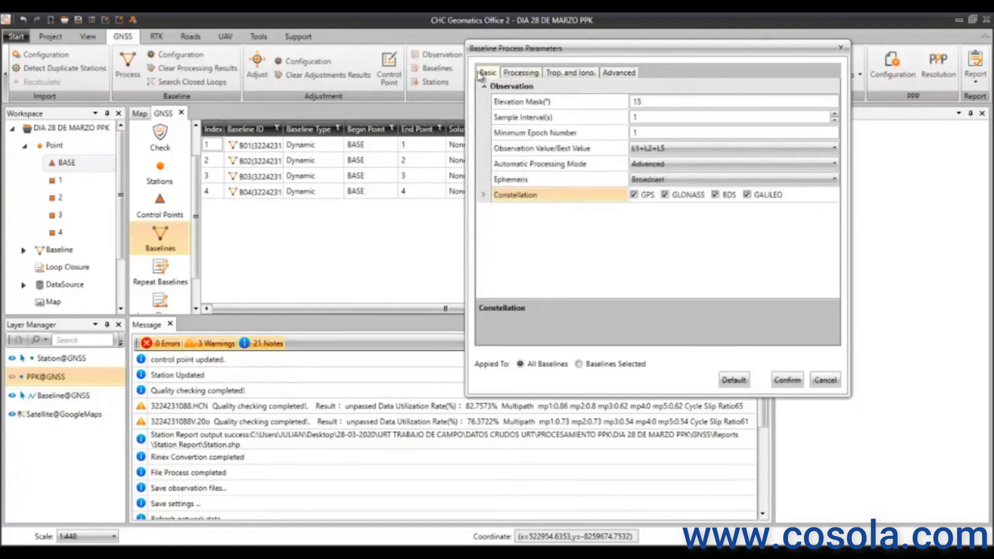
left_click(786, 381)
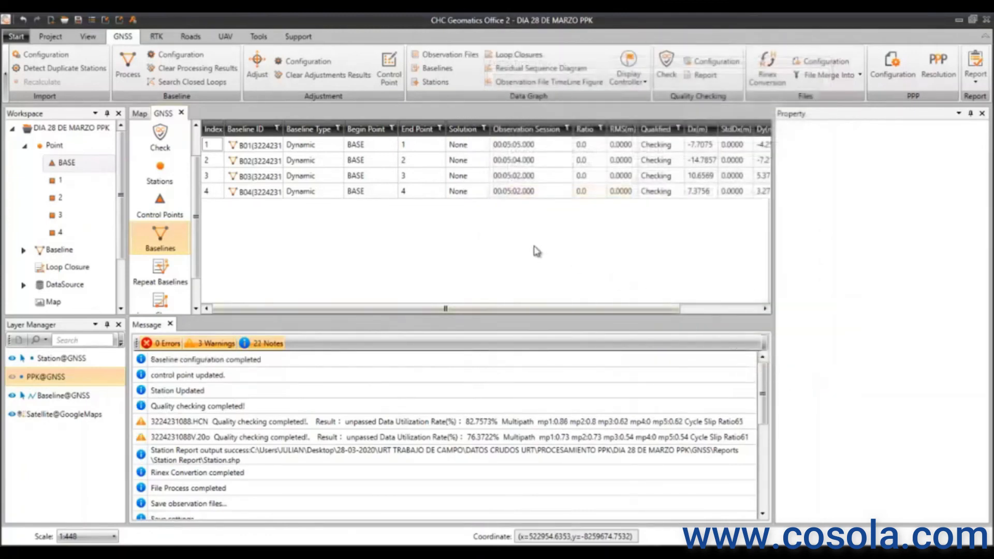
- Check the baselines from BASE to points 1 to 4 on the map and process all of them
mouse_move(446, 309)
left_mouse_down()
mouse_move(536, 316)
mouse_move(444, 311)
left_mouse_up()
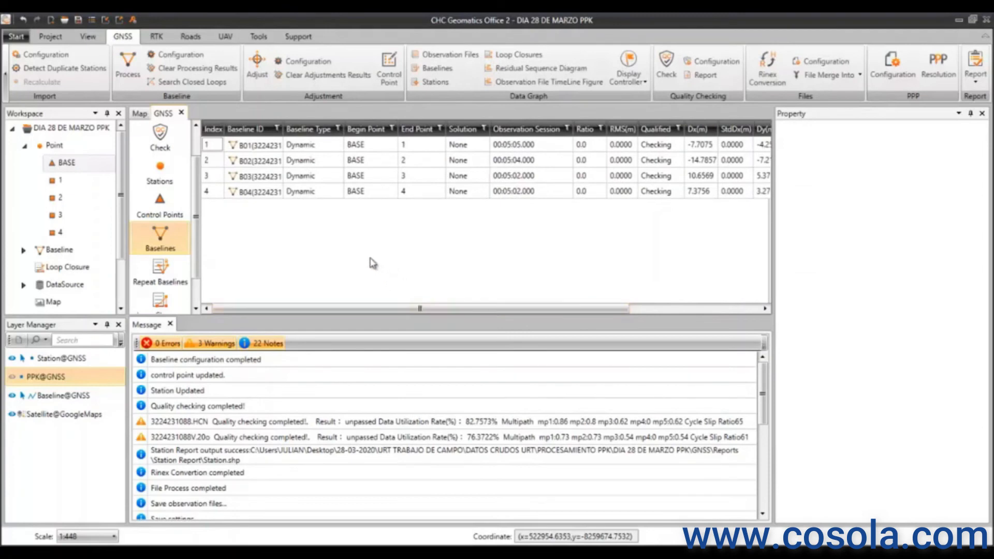
left_click(138, 114)
left_click(515, 246)
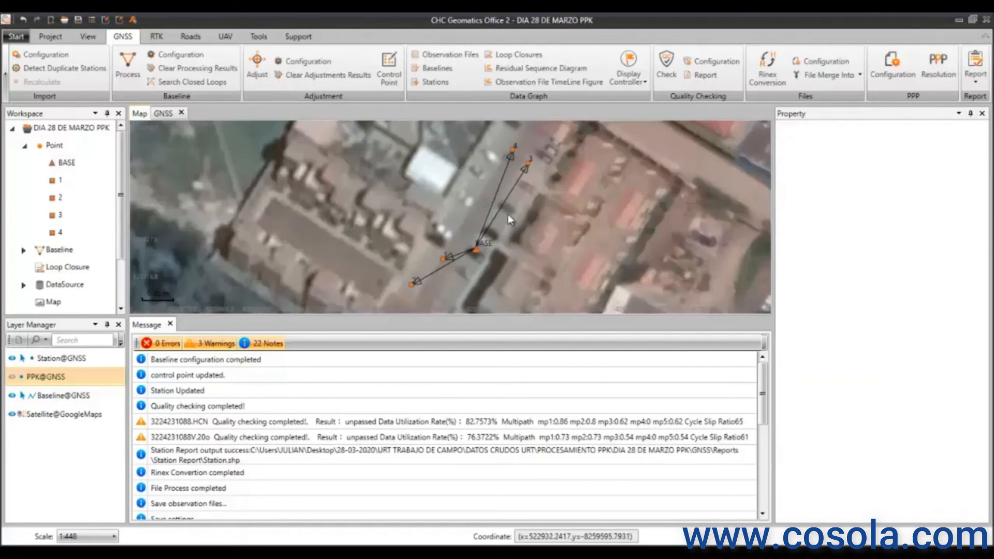
left_click(163, 116)
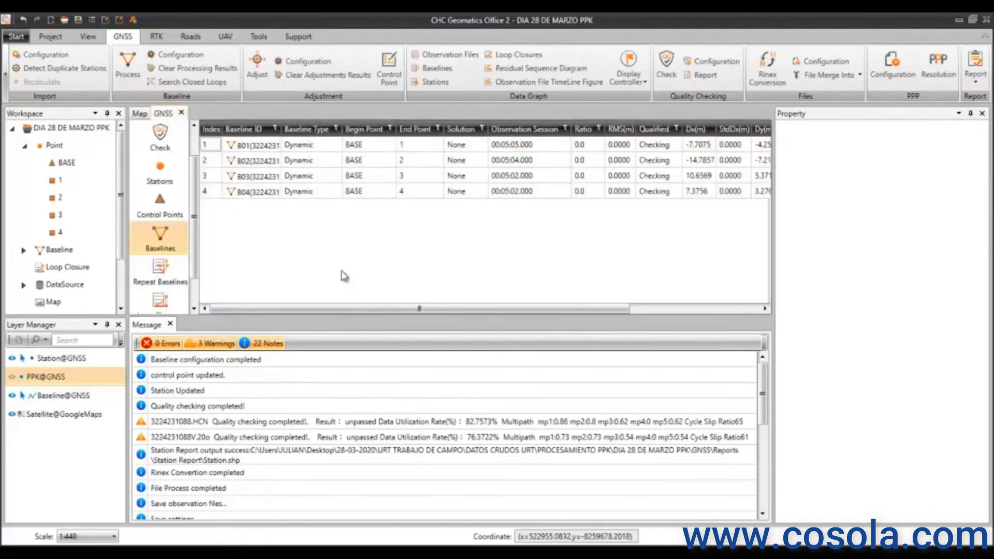
mouse_move(439, 311)
left_mouse_down()
mouse_move(570, 315)
mouse_move(440, 311)
left_mouse_up()
left_click_drag(384, 310, 331, 299)
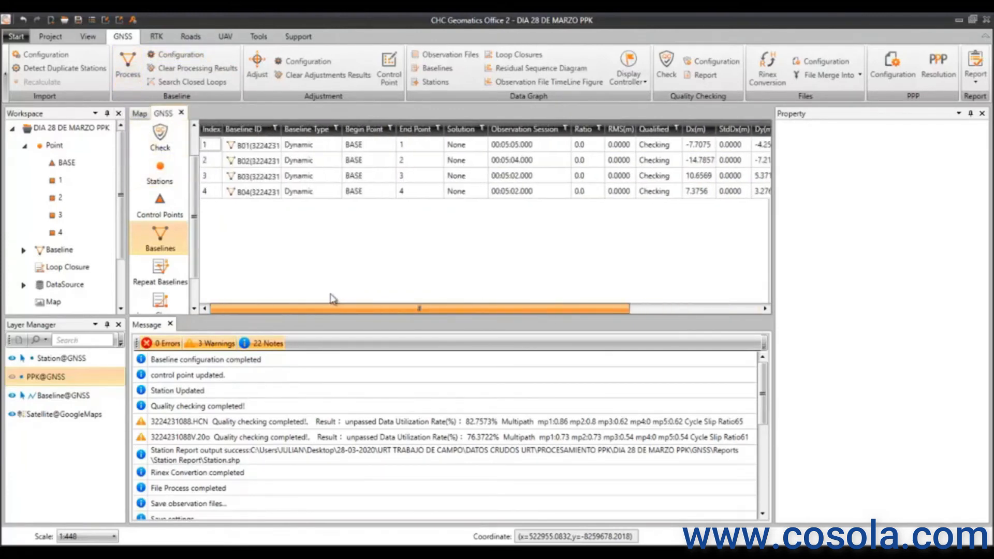
left_click(130, 76)
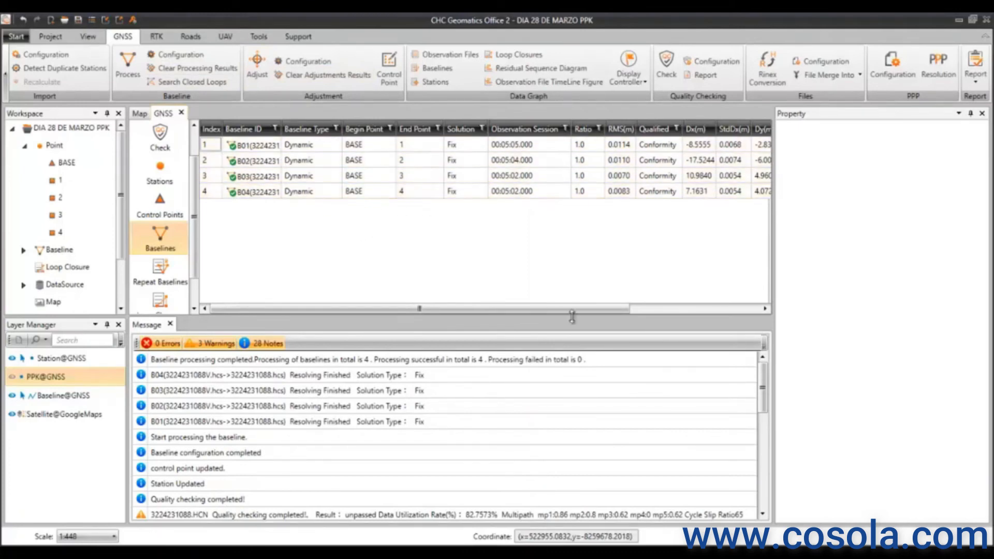
- Examine the processed baselines' solution type, RMS, standard deviations and distances, and show the properties of baseline B04
left_click_drag(537, 309, 728, 327)
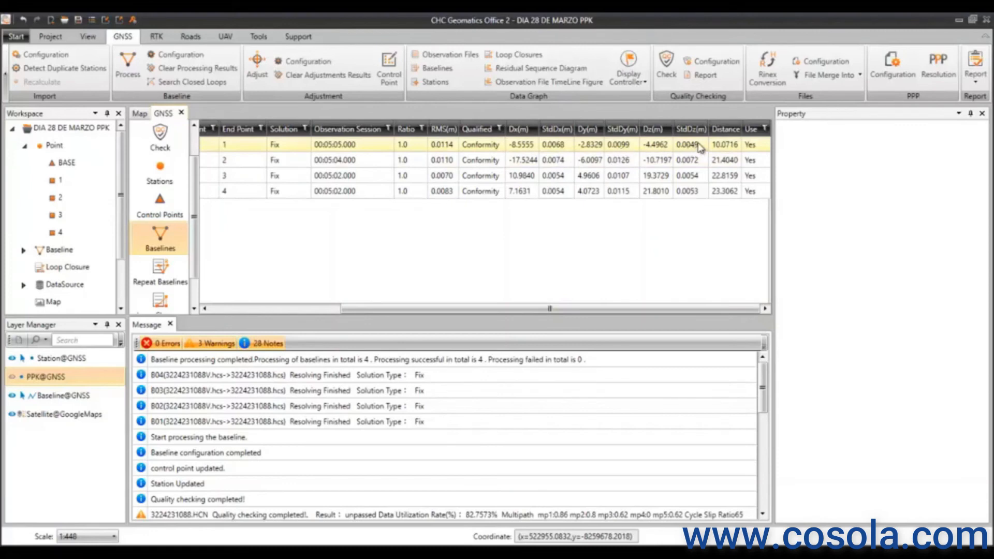
left_click_drag(598, 309, 406, 295)
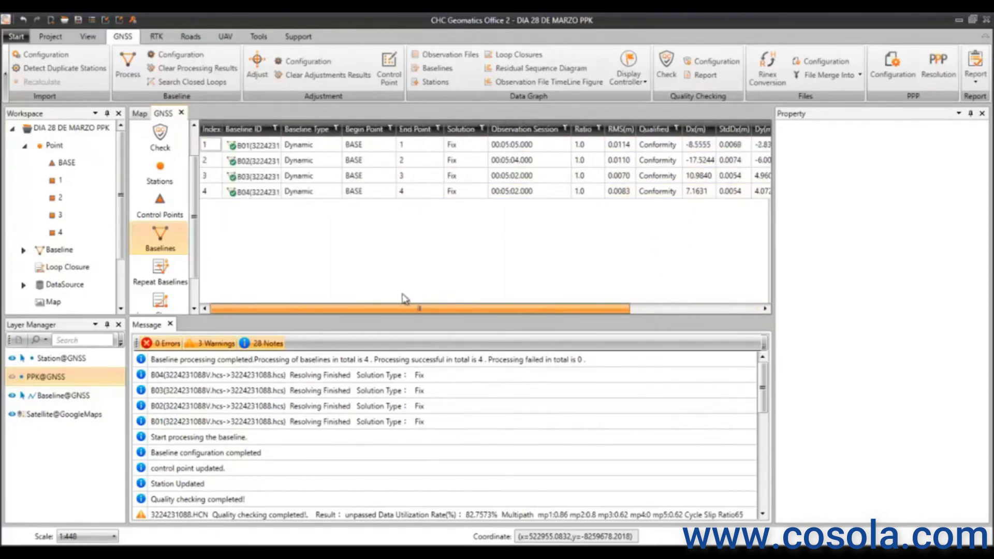
left_click(258, 197)
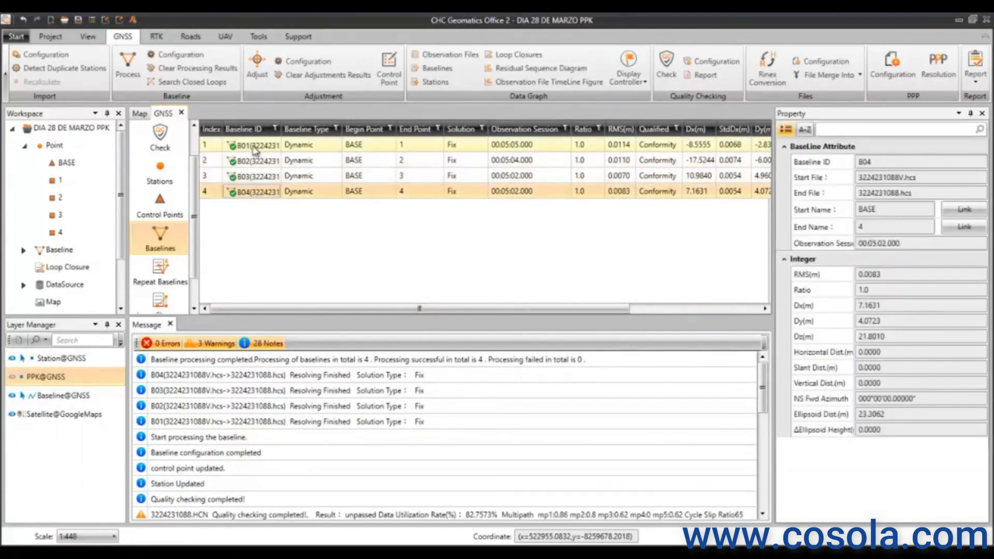
- Generate the baselines report for baselines B01 to B04, close the PPK track text file and maximize the report window
left_click(255, 150, "shift")
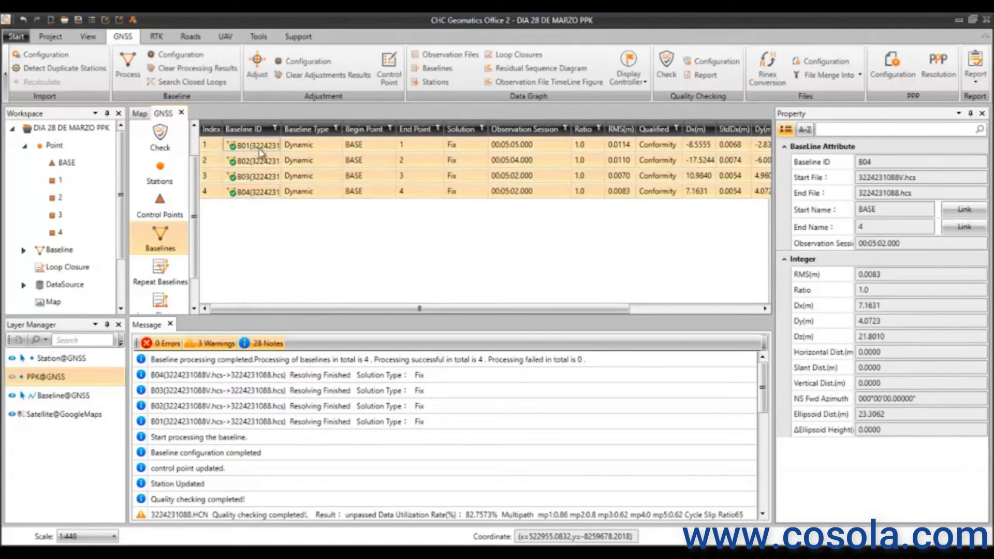
right_click(258, 150)
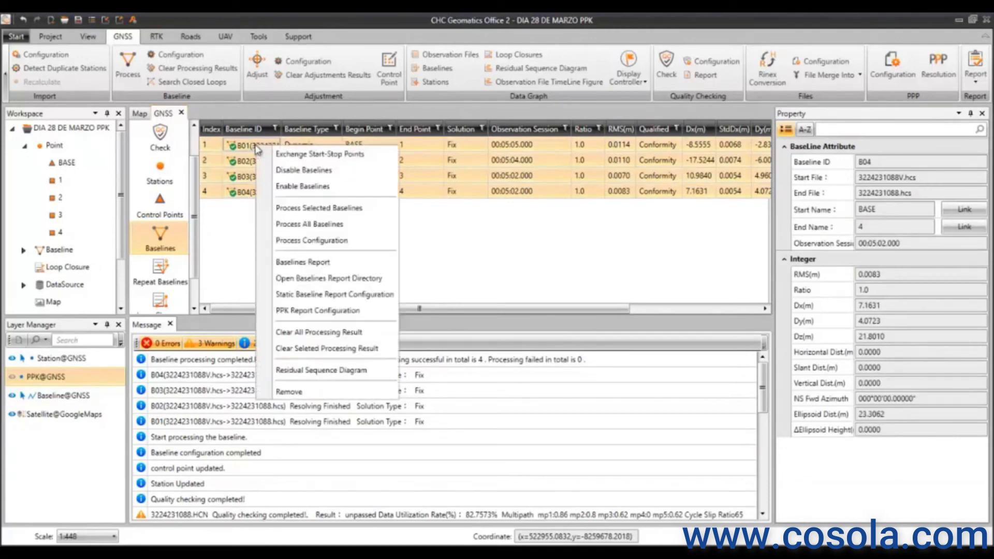
left_click(312, 263)
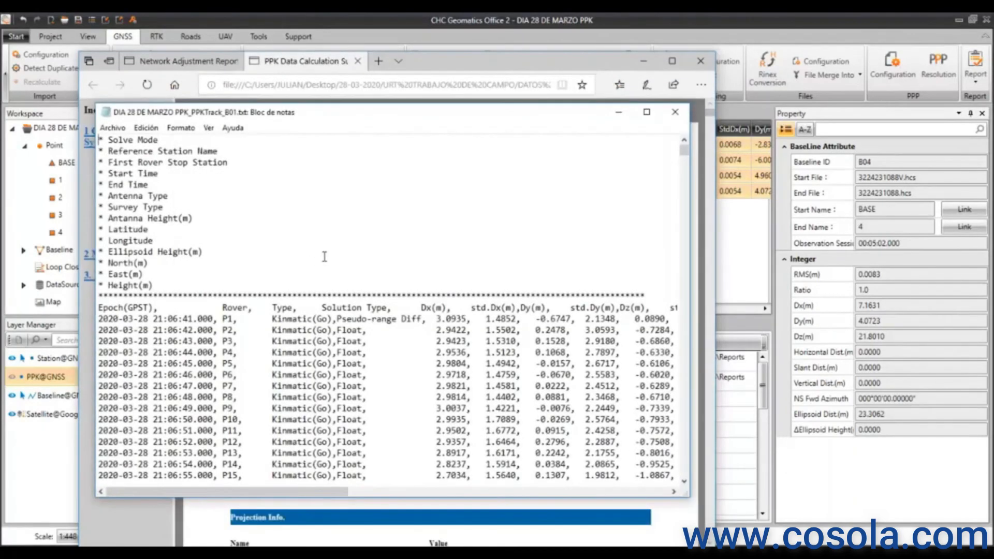
left_click(675, 111)
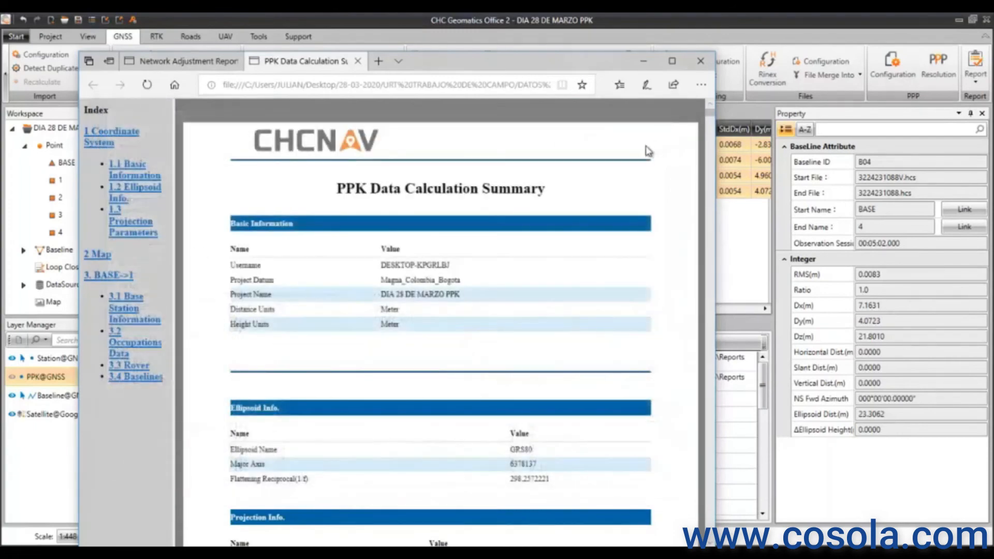
left_click(672, 61)
- Examine the PPK report's projection, map, base station, rover epoch and baseline sections, and close it and the network adjustment report
scroll(594, 181, "down", 5)
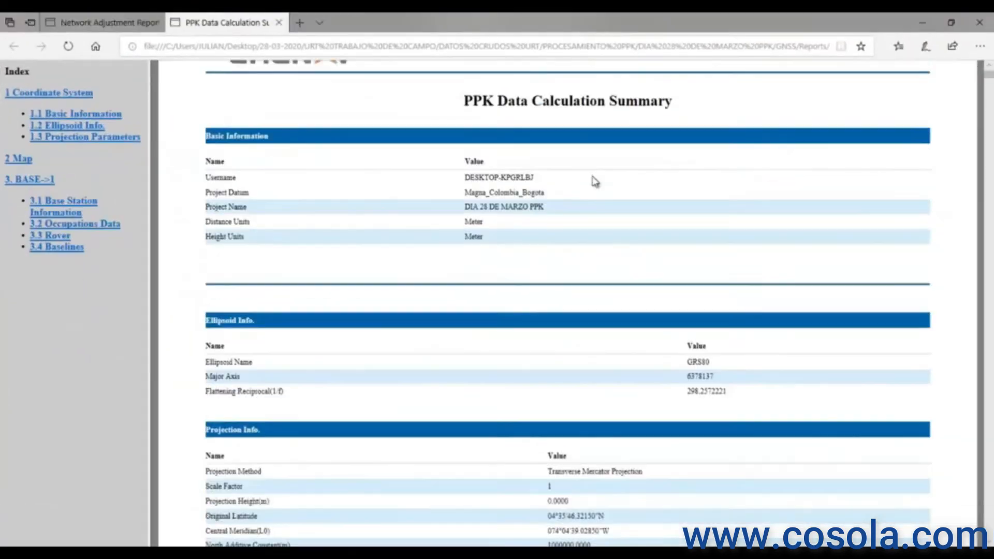
scroll(594, 181, "down", 5)
scroll(593, 182, "up", 1)
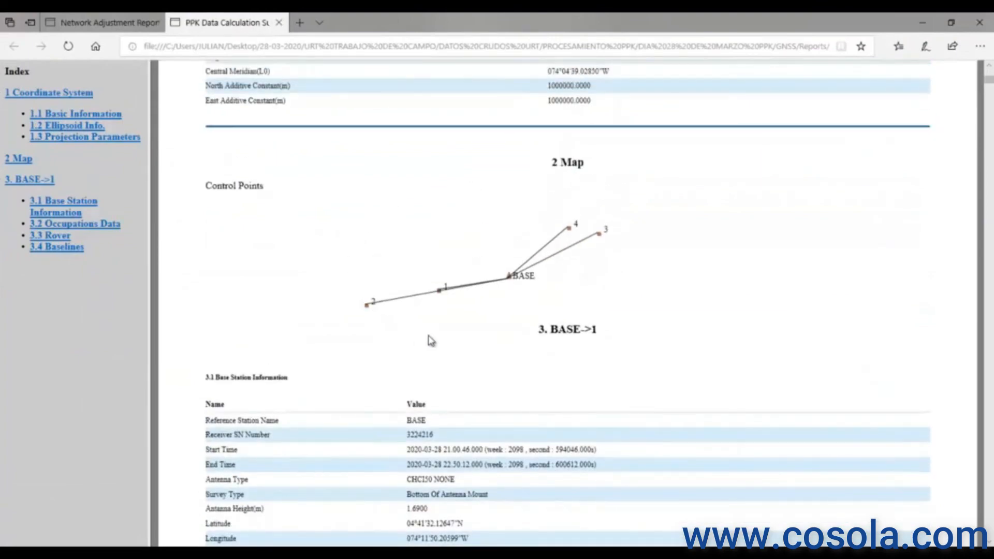
scroll(639, 255, "up", 2)
scroll(609, 283, "up", 2)
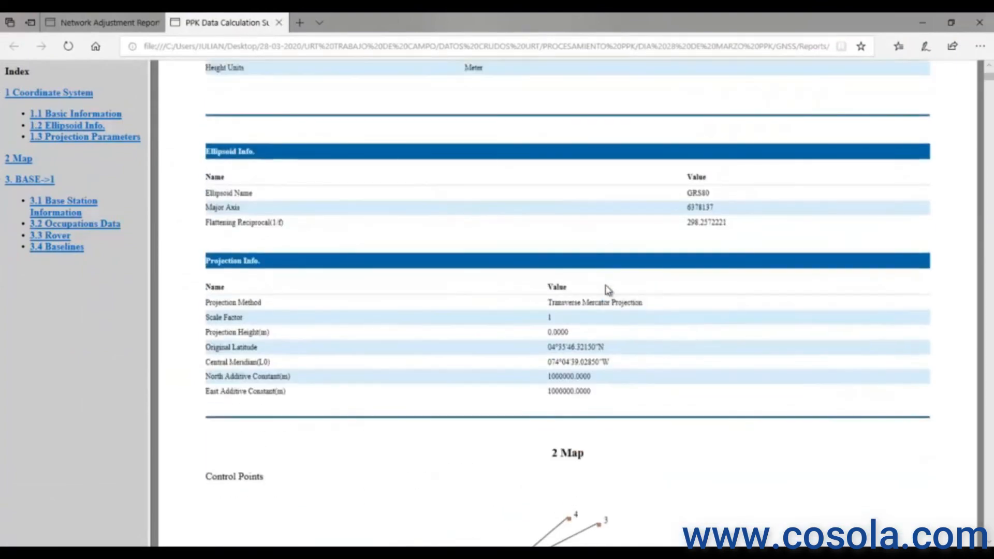
scroll(555, 284, "down", 7)
scroll(560, 280, "down", 6)
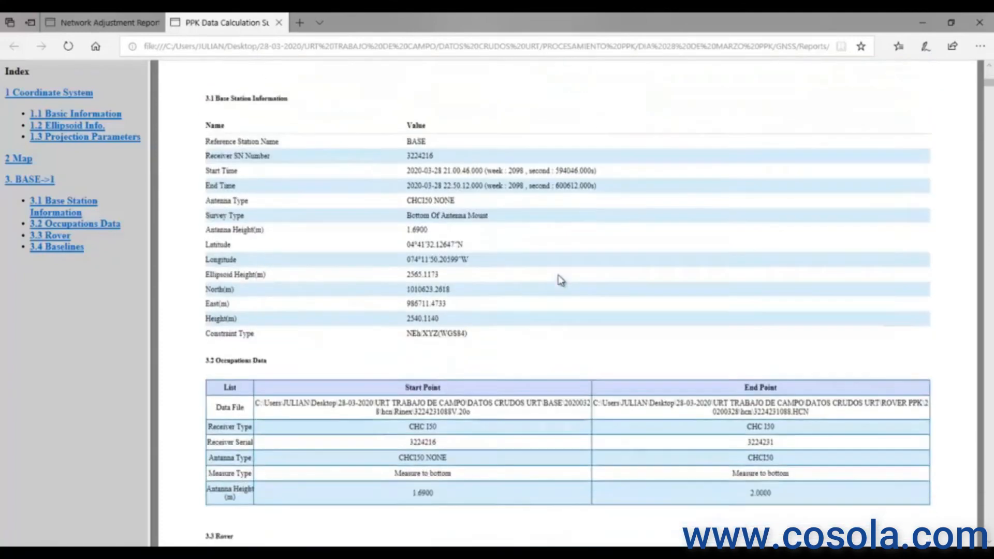
scroll(560, 280, "up", 6)
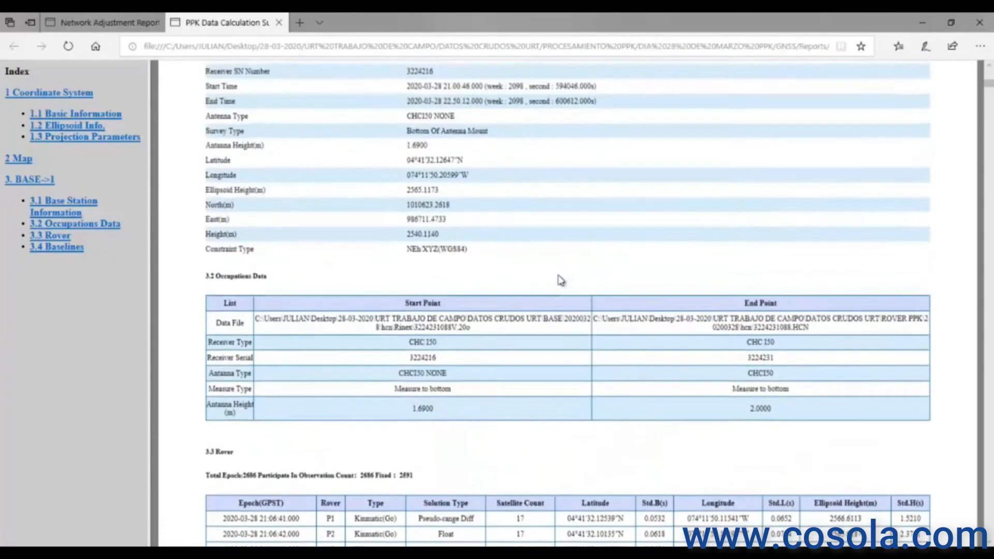
scroll(560, 280, "down", 10)
scroll(560, 280, "down", 20)
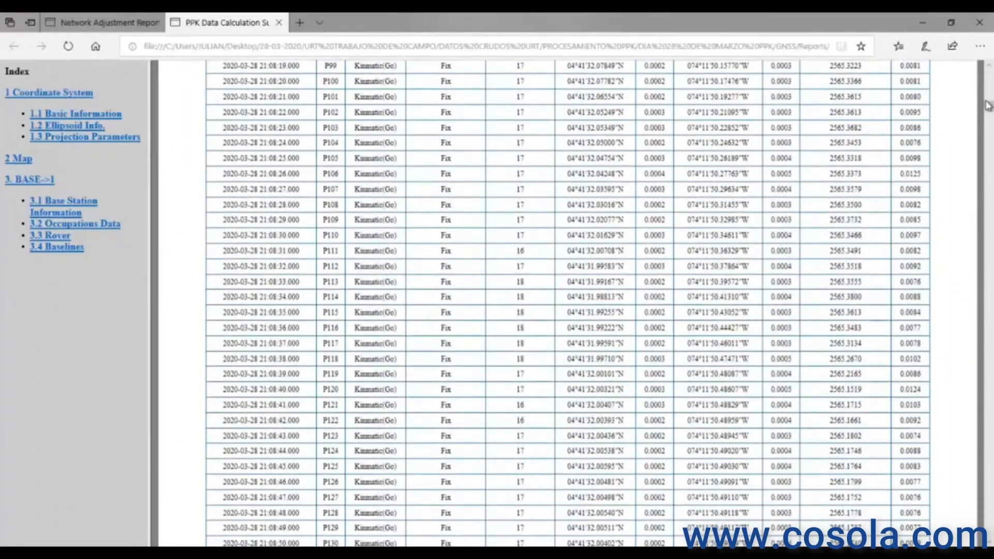
left_click(987, 102)
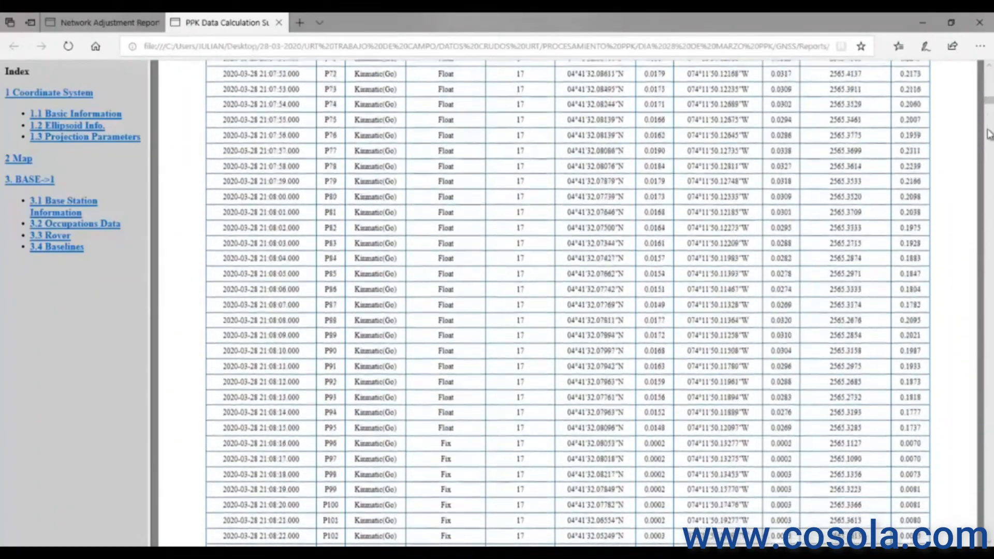
left_click_drag(988, 102, 990, 533)
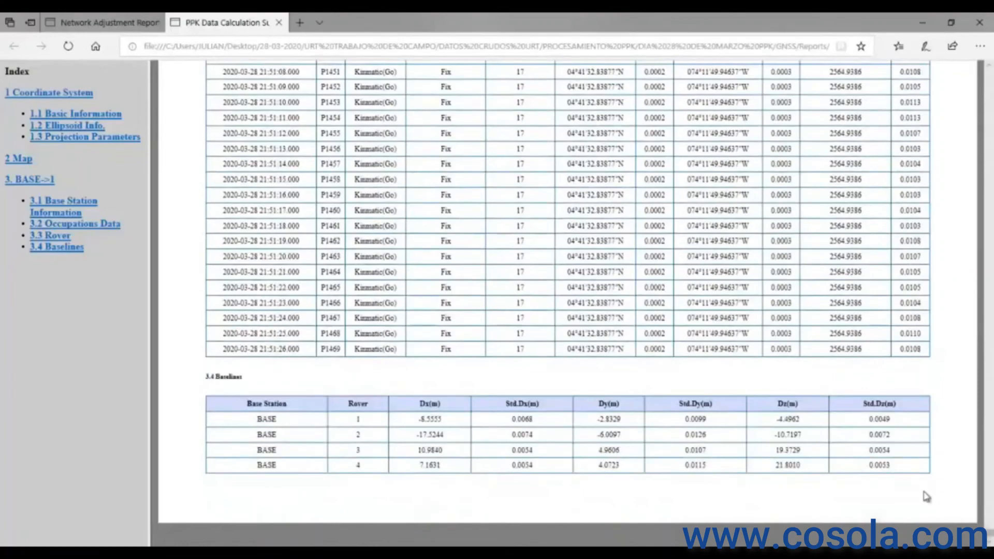
left_click(279, 22)
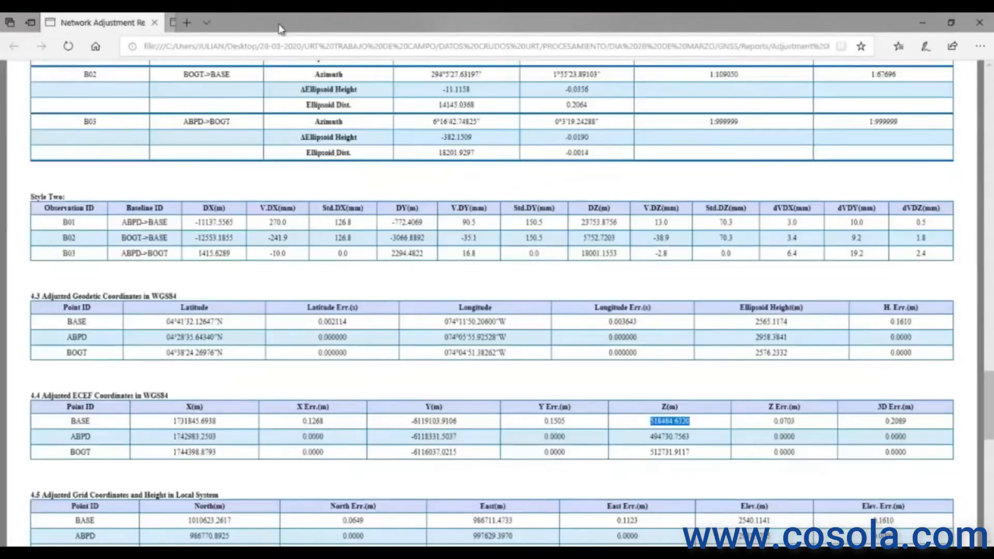
left_click(154, 22)
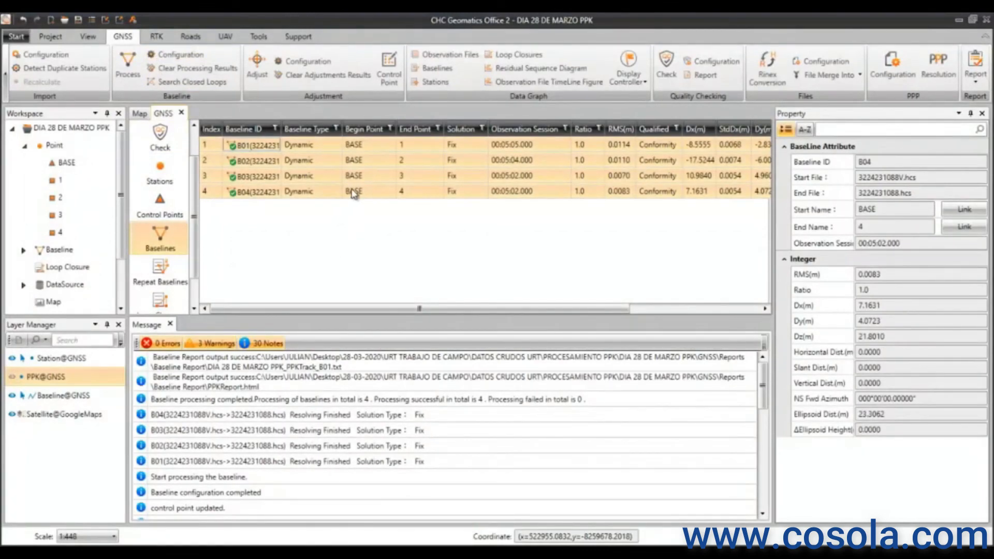
- Check the processed baselines from BASE on the map with nothing selected, and return to the baseline list
left_click(140, 113)
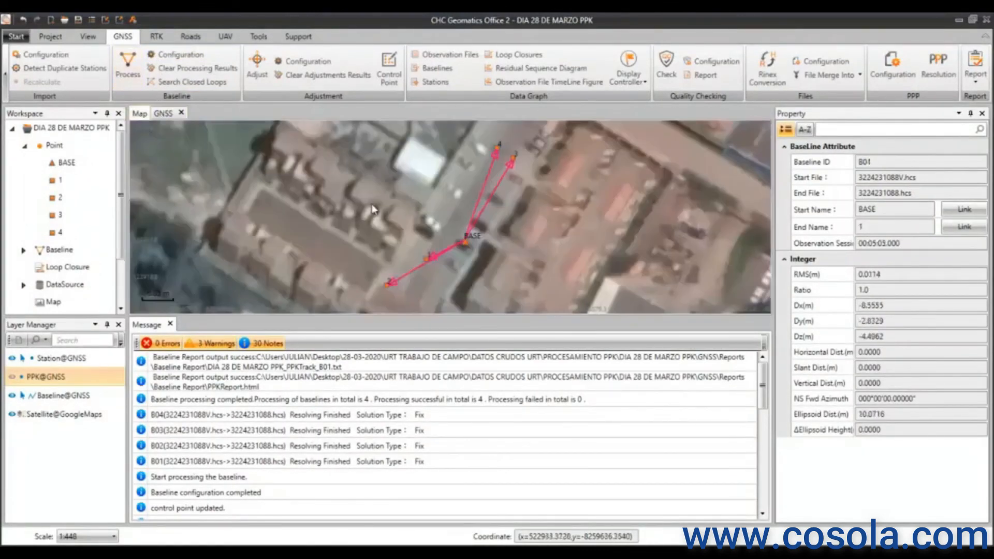
left_click(372, 210)
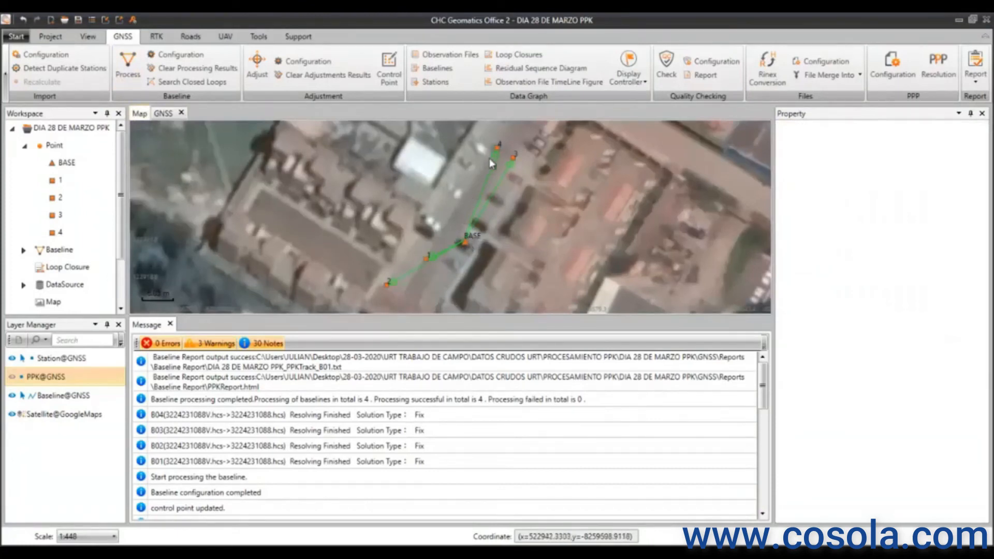
left_click(175, 115)
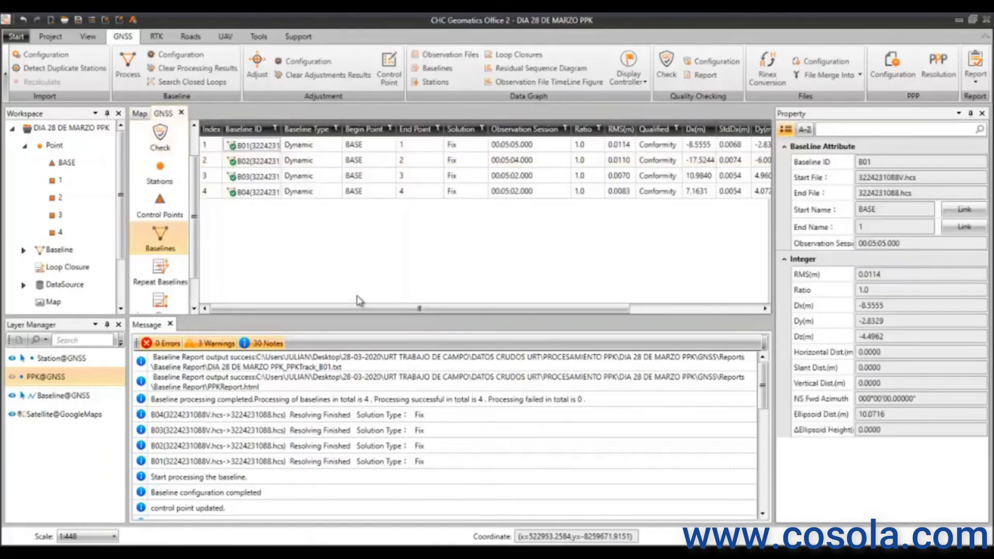
mouse_move(363, 310)
left_mouse_down()
mouse_move(493, 315)
mouse_move(357, 310)
left_mouse_up()
left_click_drag(325, 310, 261, 305)
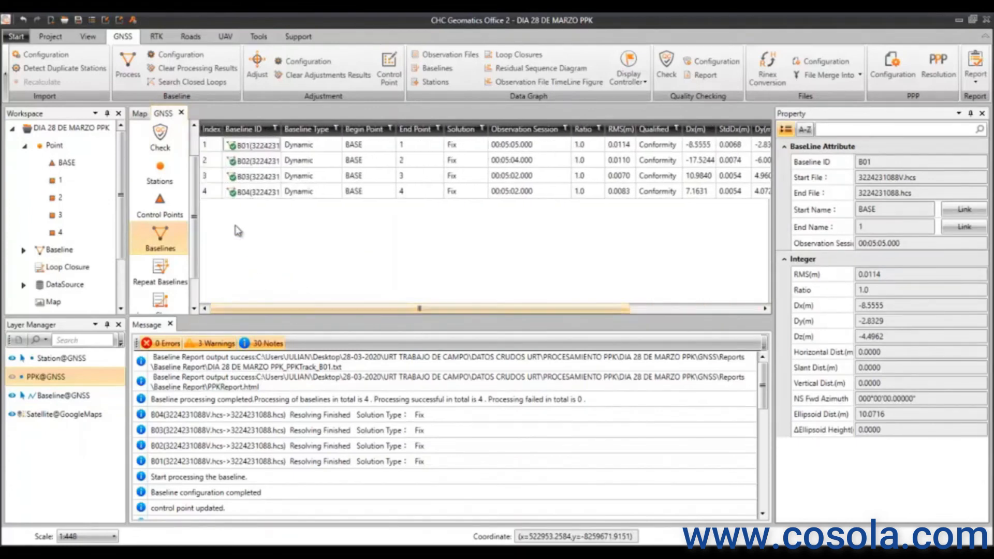
- Import the LandStar project URT_2020 from LS7_Projects in DATOS COLECTOR DE DATOS URT, choosing the CGO coordinate system
left_click(158, 38)
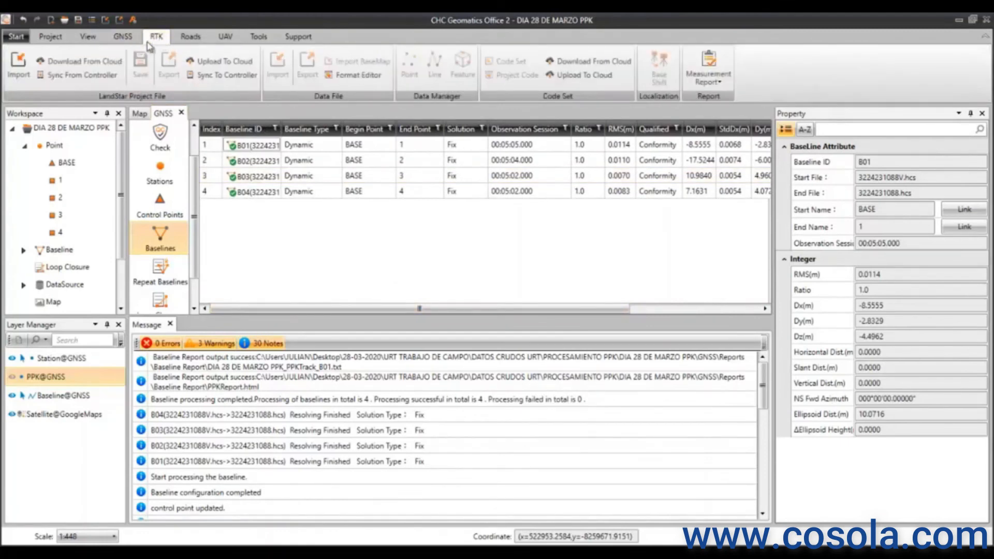
left_click(25, 68)
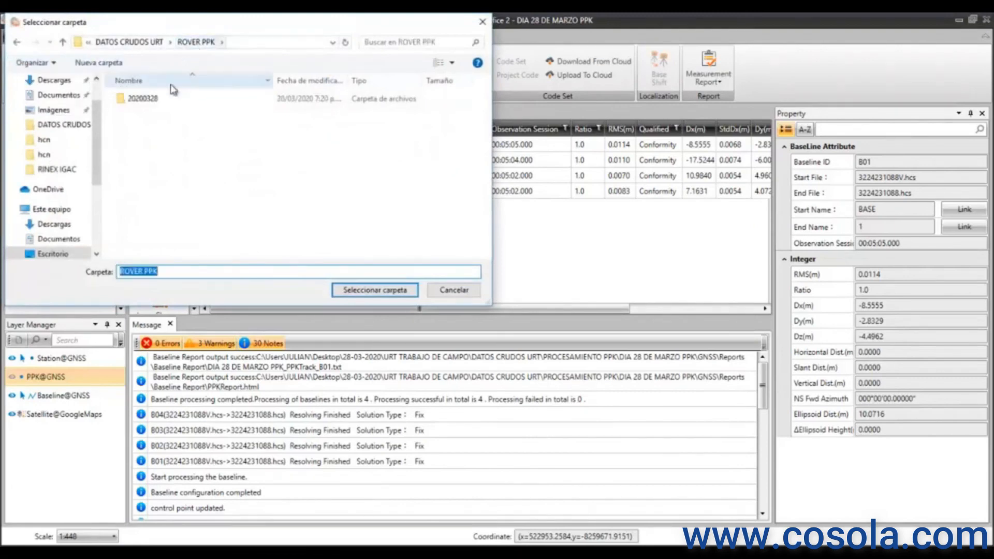
double_click(143, 99)
left_click(139, 45)
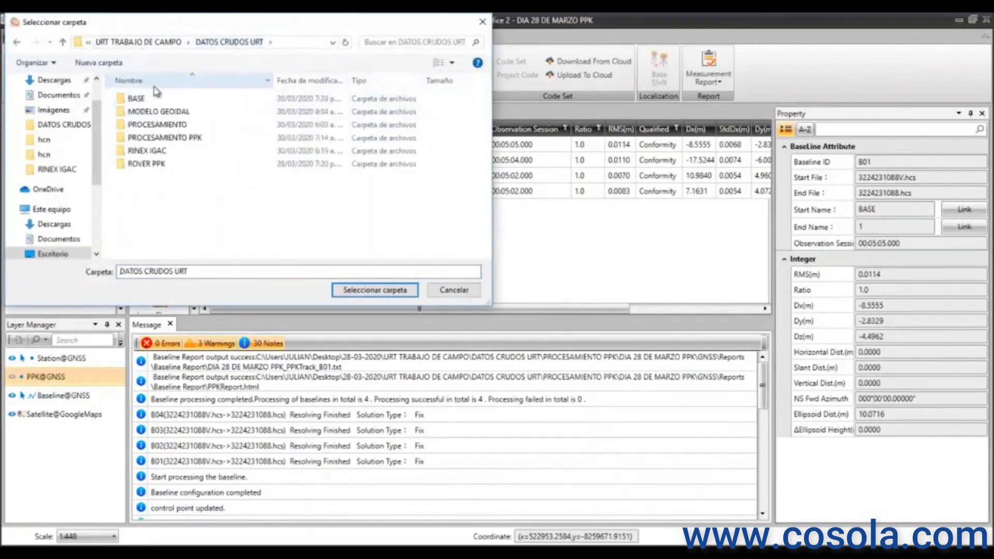
left_click(154, 45)
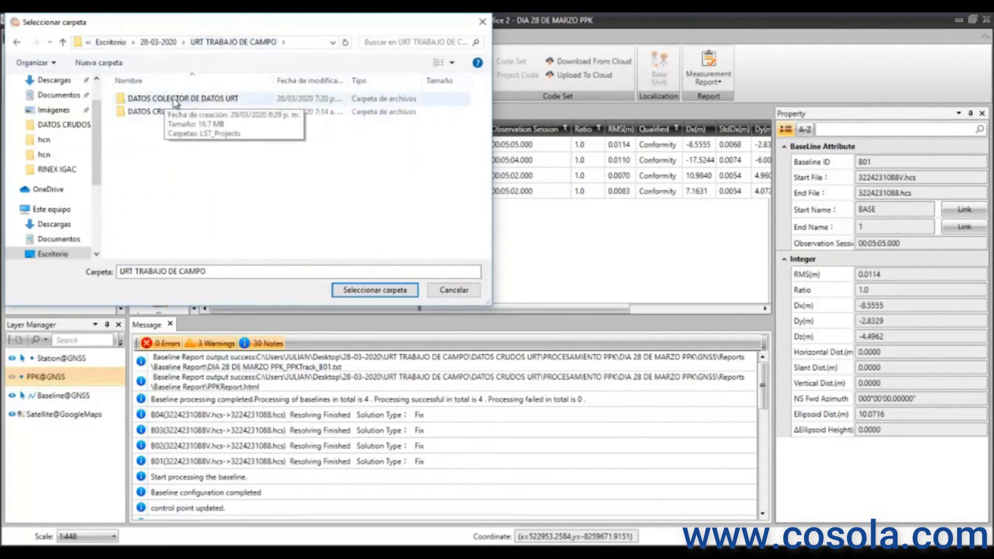
double_click(195, 102)
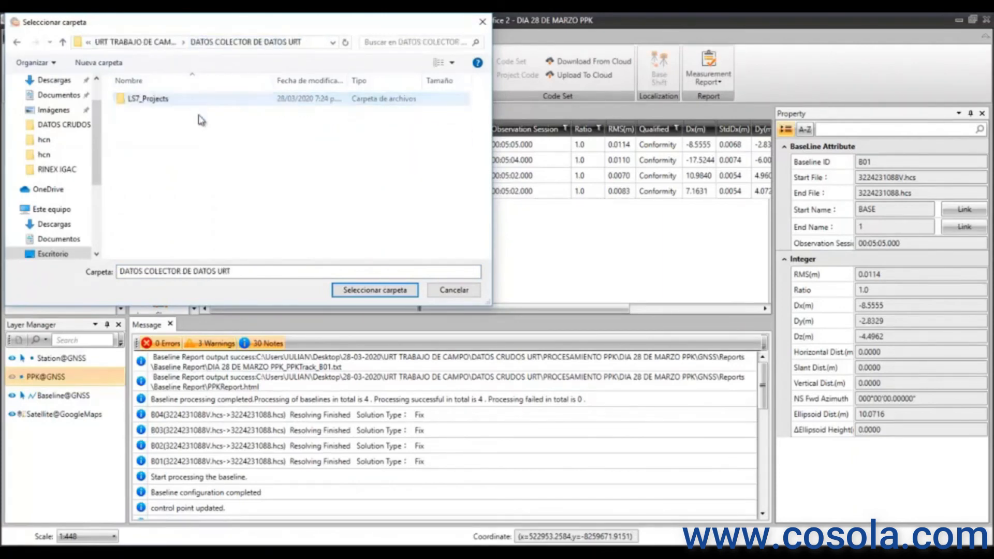
double_click(165, 102)
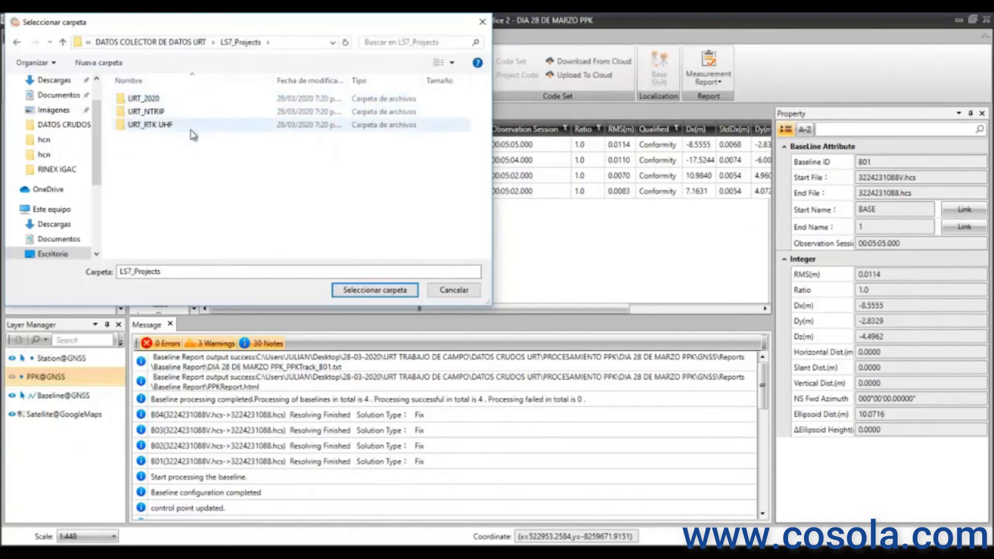
left_click(171, 103)
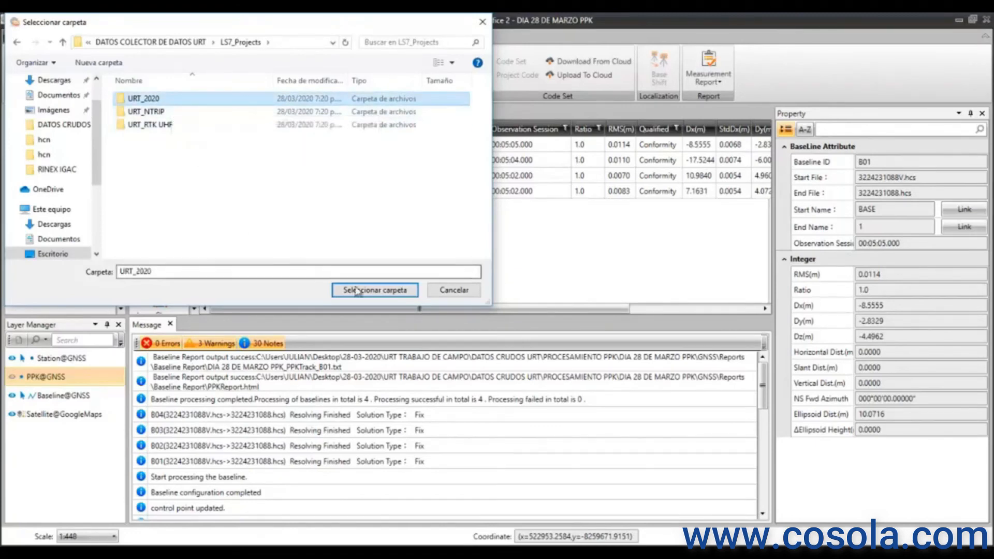
left_click(373, 290)
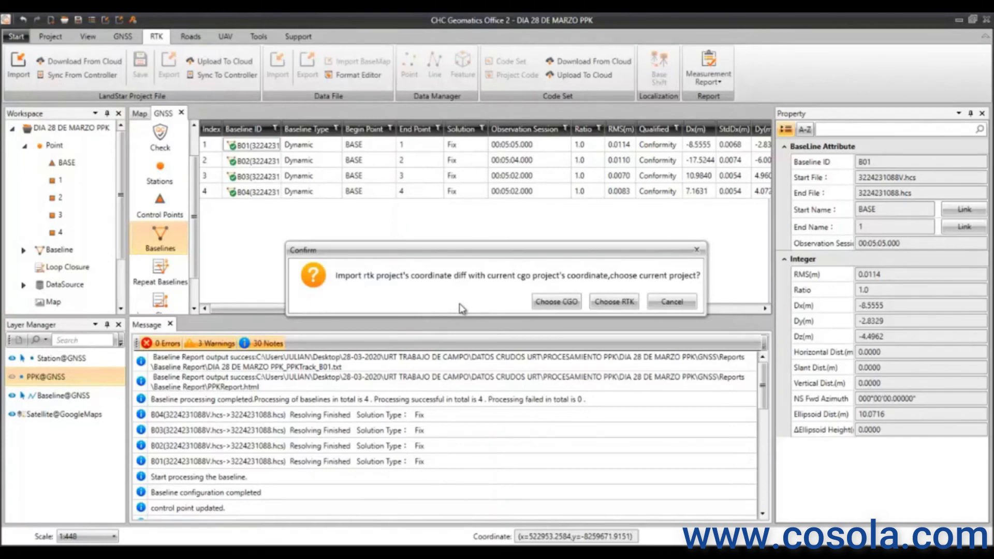
left_click(560, 306)
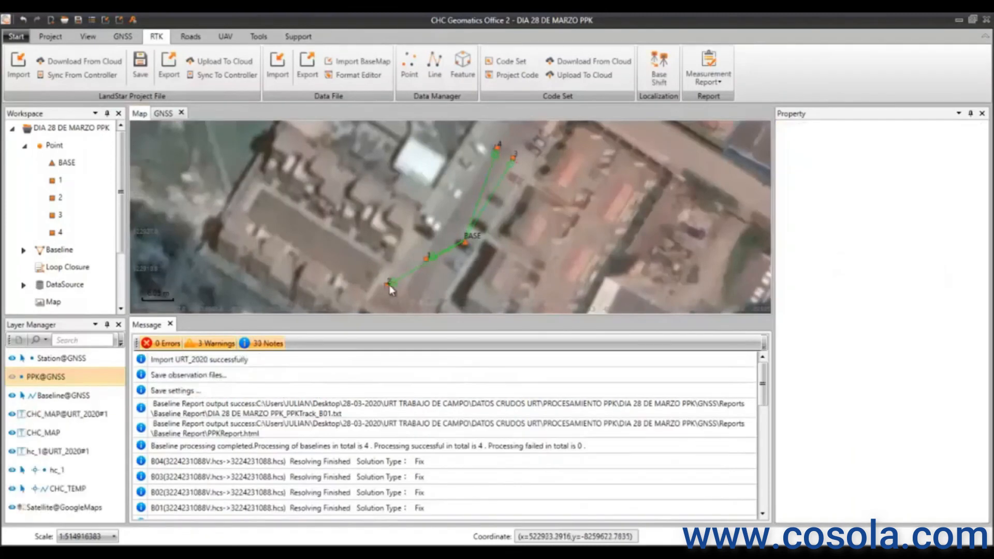
- Compare the positions of the imported points 2 and 1 with their PPK points on the map
scroll(389, 286, "up", 5)
scroll(409, 291, "up", 2)
left_click_drag(403, 286, 426, 226)
scroll(417, 203, "up", 2)
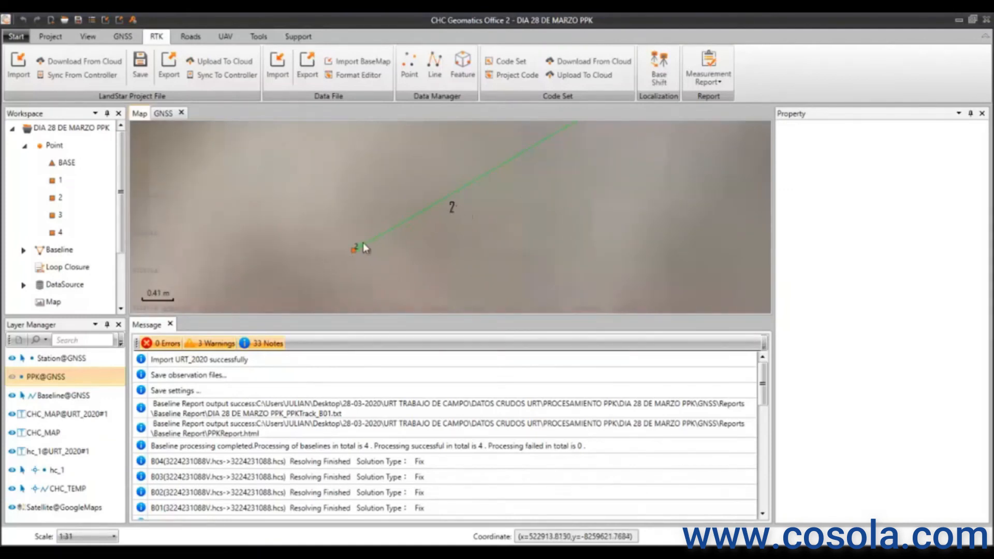
scroll(447, 187, "down", 8)
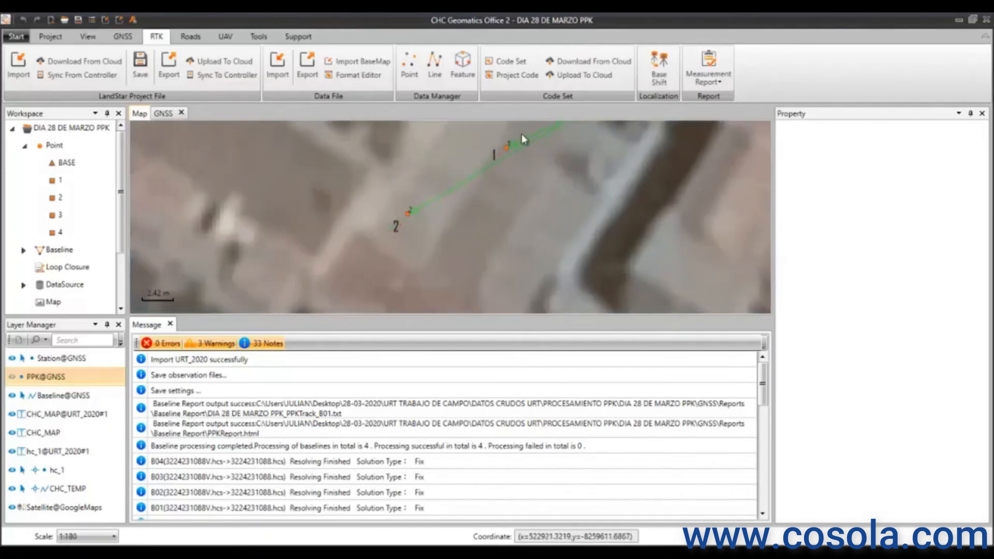
scroll(510, 146, "up", 7)
scroll(488, 169, "down", 6)
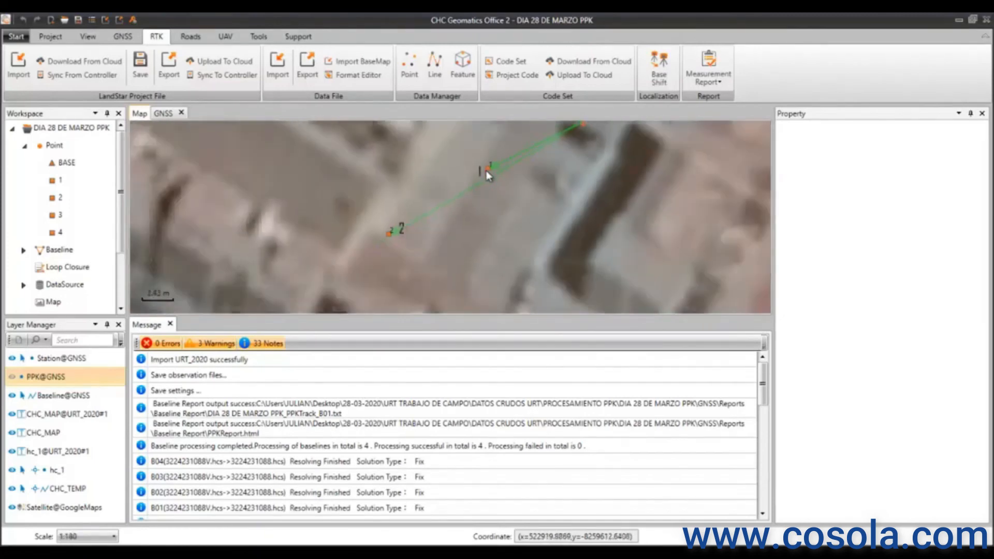
- Compare the positions of the imported points 4 and 3 with their PPK points, and return to the GNSS tools
scroll(488, 170, "down", 10)
left_click_drag(528, 151, 500, 219)
scroll(502, 220, "up", 10)
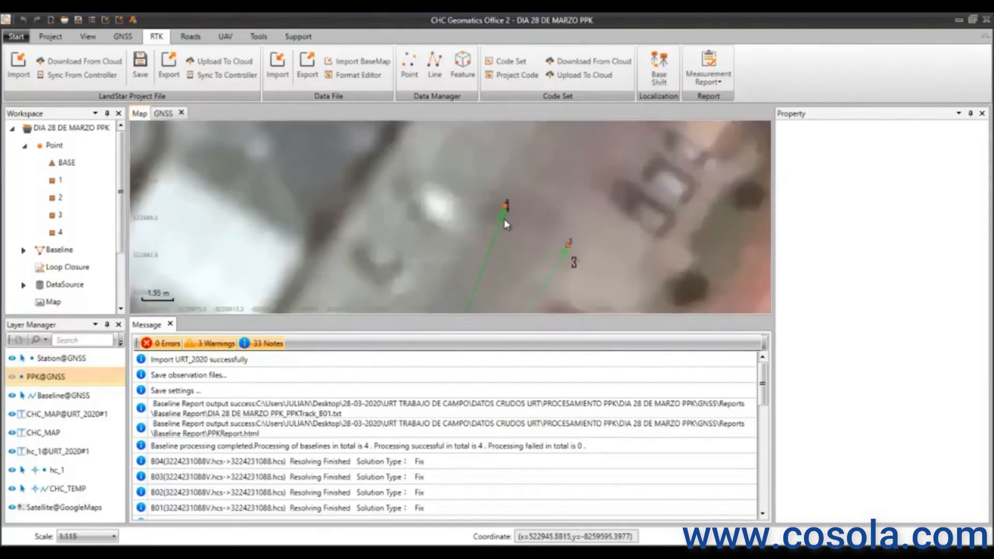
scroll(507, 217, "up", 5)
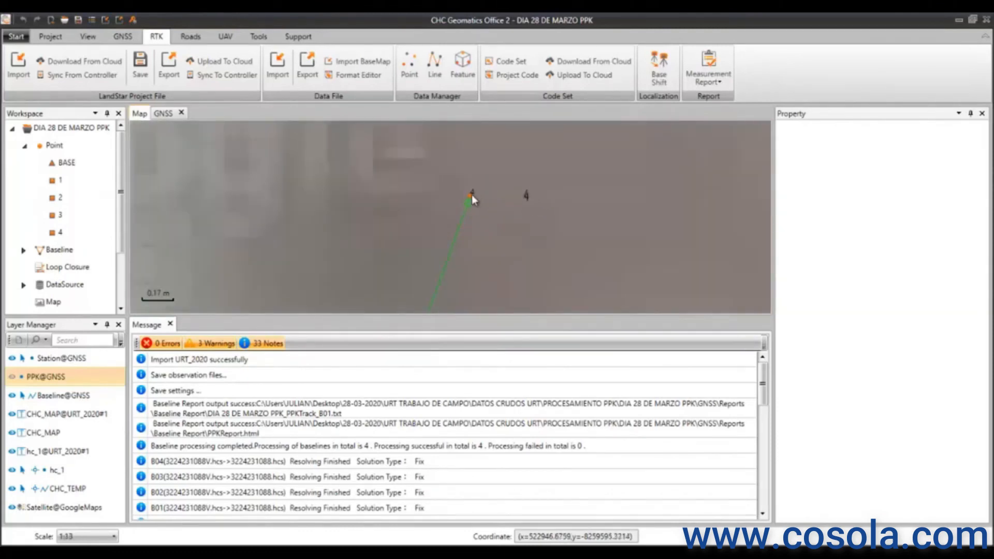
scroll(470, 204, "down", 3)
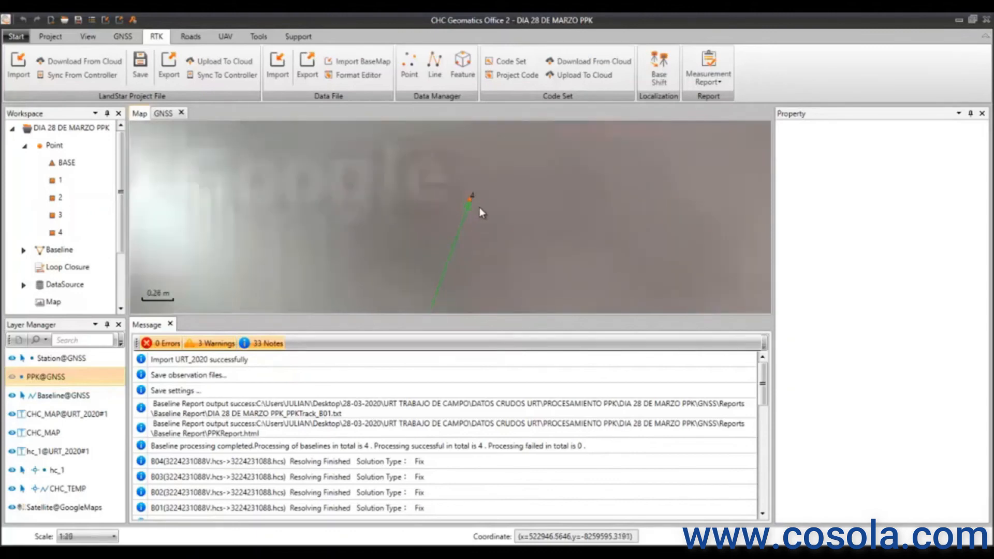
scroll(480, 207, "down", 3)
scroll(552, 263, "up", 4)
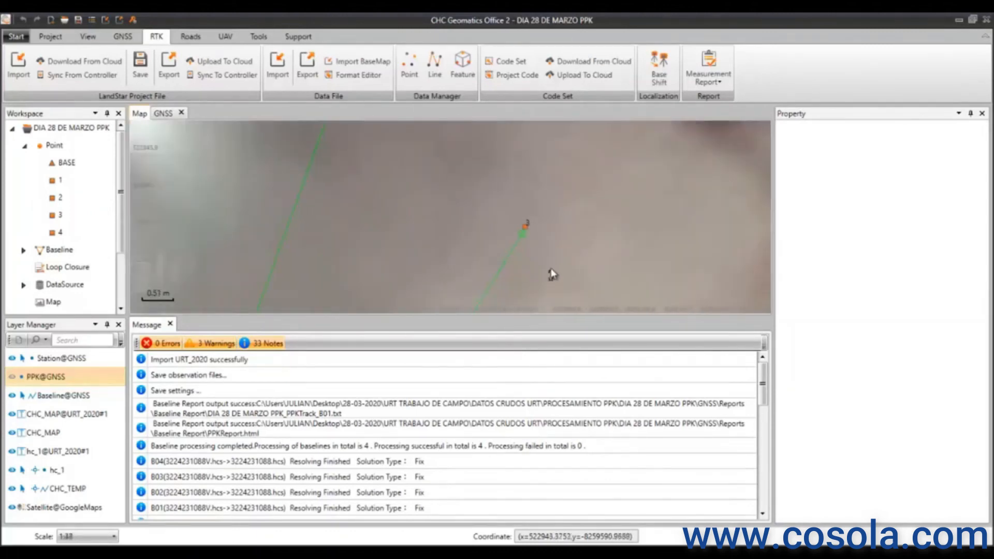
left_click_drag(518, 225, 492, 203)
left_click(122, 36)
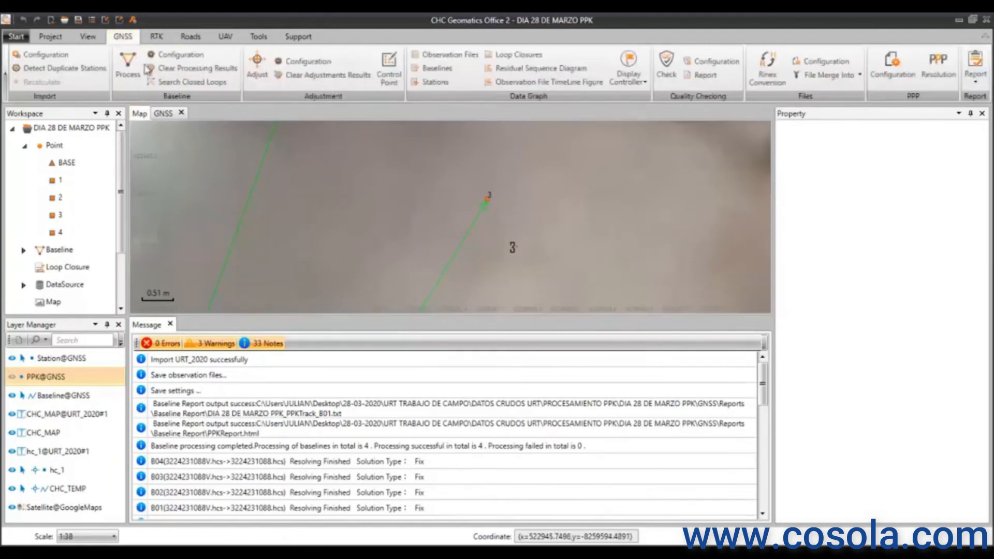
- Measure the point distance on the map between PPK point 3 and the imported point 3
left_click(89, 38)
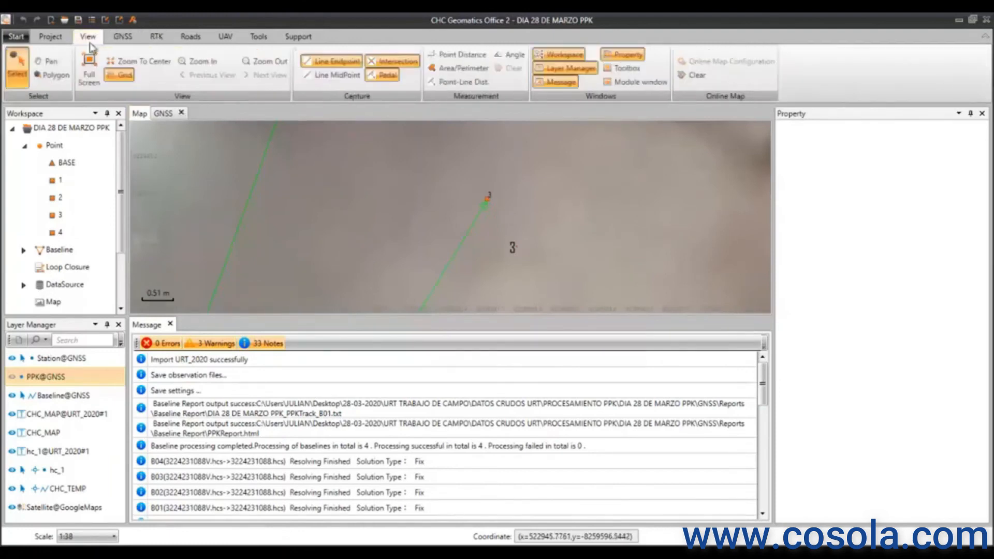
left_click(453, 56)
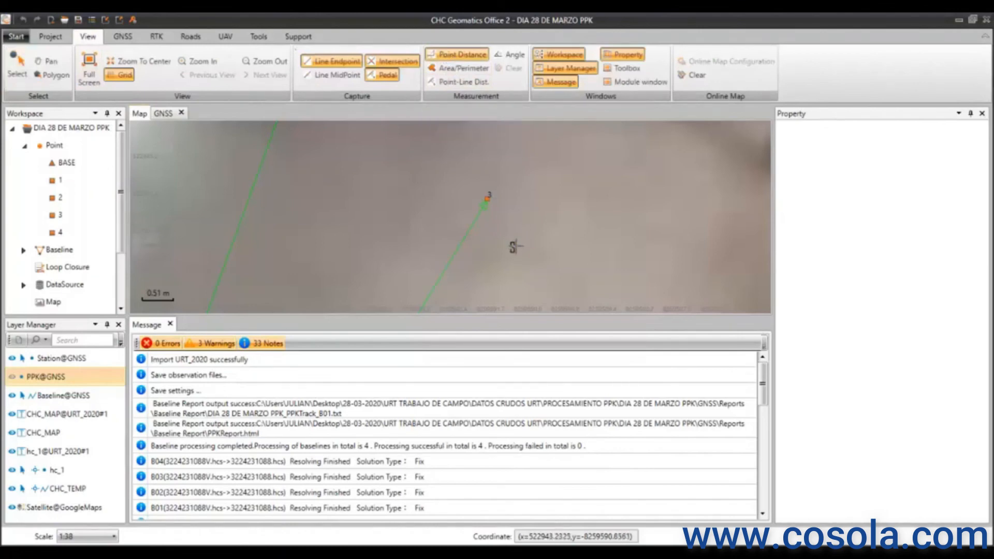
left_click(487, 200)
left_click(487, 199)
left_click(558, 236)
scroll(505, 238, "up", 1)
scroll(507, 239, "up", 1)
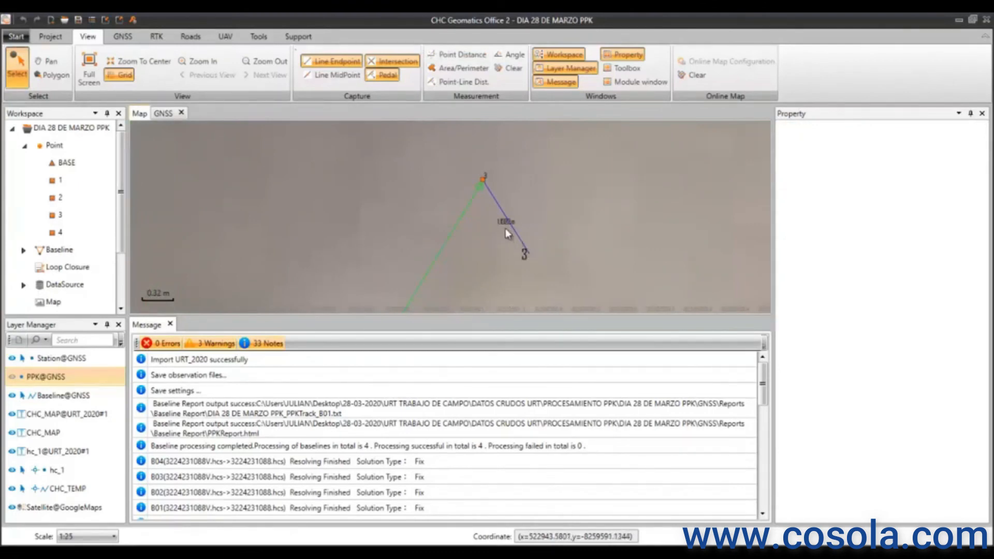
- Measure the point distance on the map between the imported point 4 and PPK point 4, and end the measurement
scroll(506, 233, "down", 5)
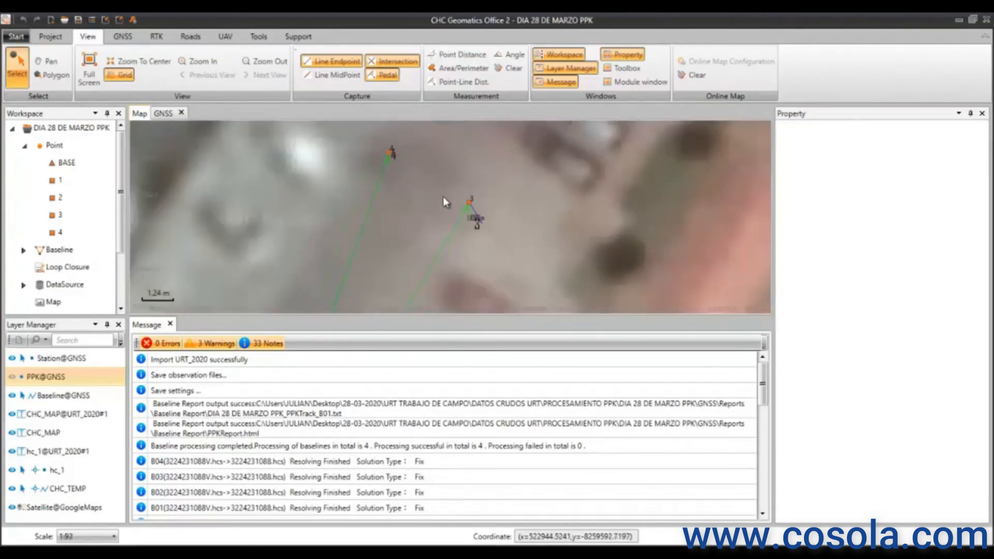
scroll(392, 151, "up", 7)
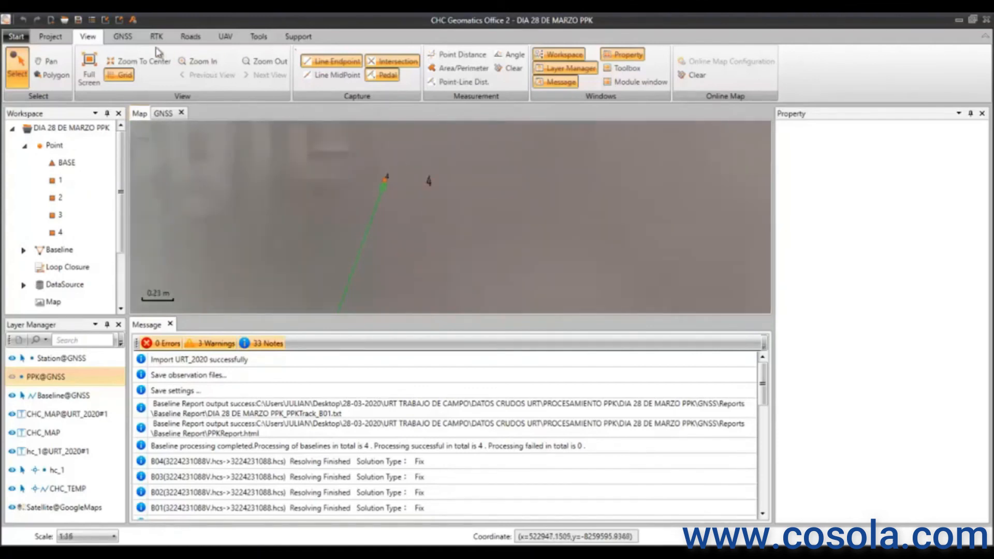
left_click(480, 55)
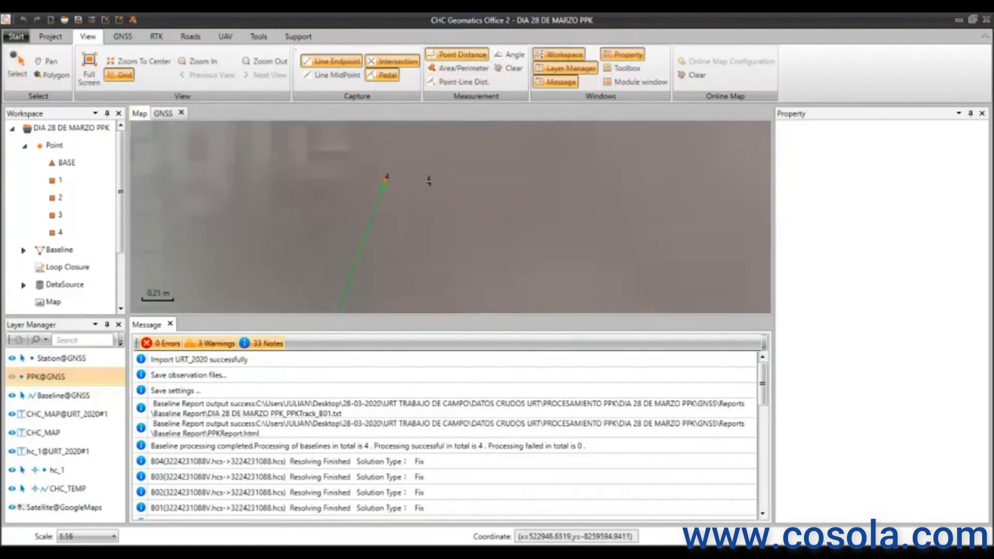
left_click(434, 180)
scroll(386, 180, "up", 4)
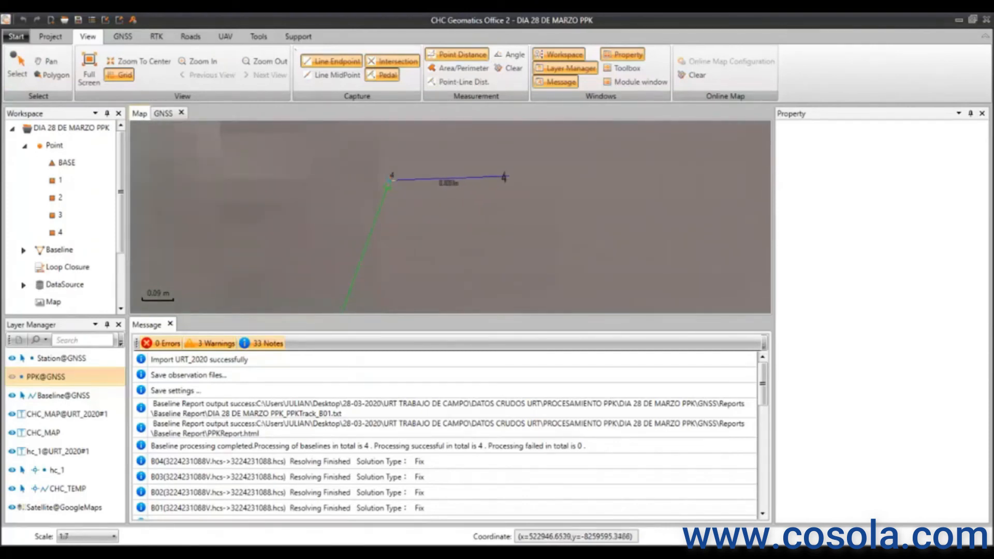
left_click(390, 178)
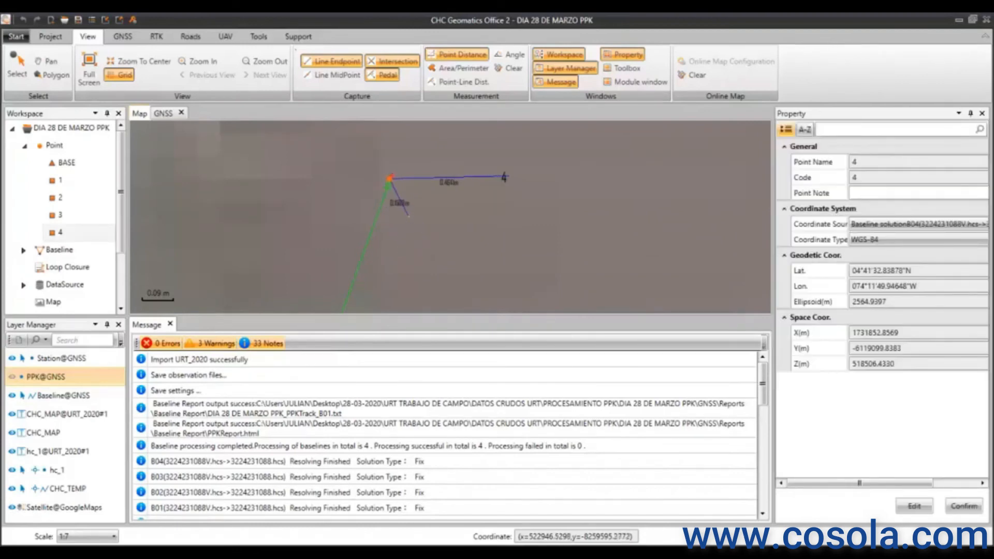
key("Escape")
- Examine the measured offsets at points 3 and 4 and the overall layout of points around BASE, with nothing selected
scroll(433, 193, "down", 10)
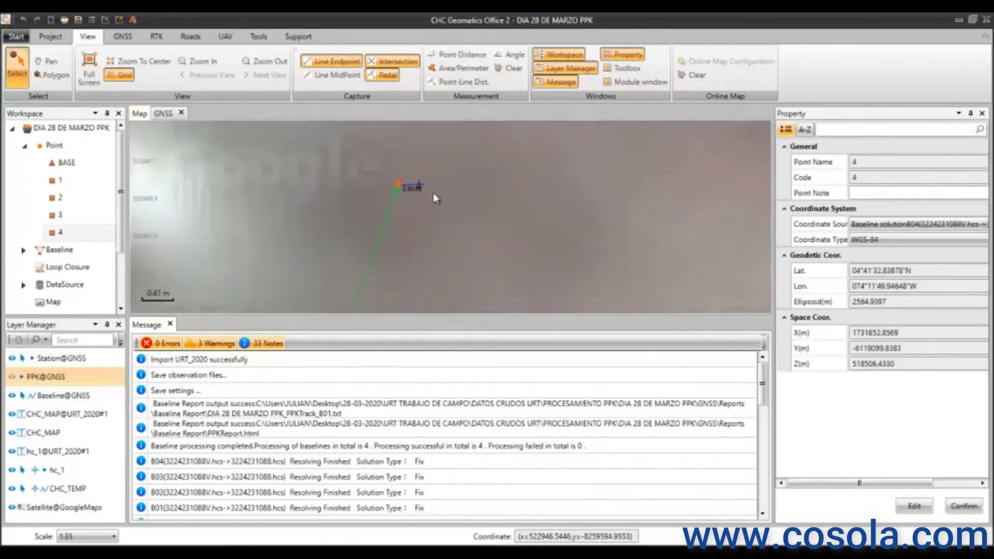
scroll(436, 193, "down", 10)
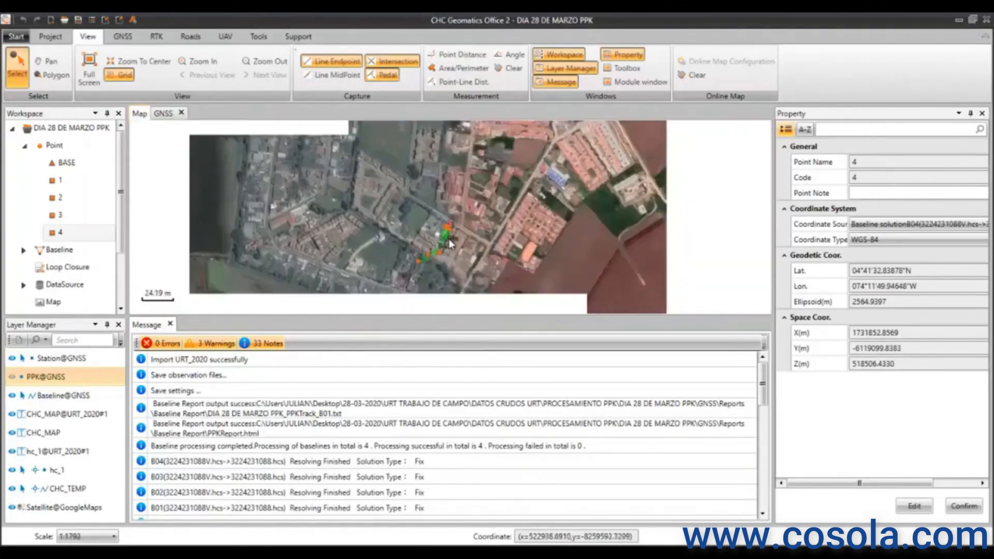
scroll(483, 222, "up", 3)
left_click(519, 221)
scroll(509, 212, "down", 3)
left_click_drag(502, 216, 484, 242)
scroll(485, 241, "up", 2)
scroll(463, 257, "up", 2)
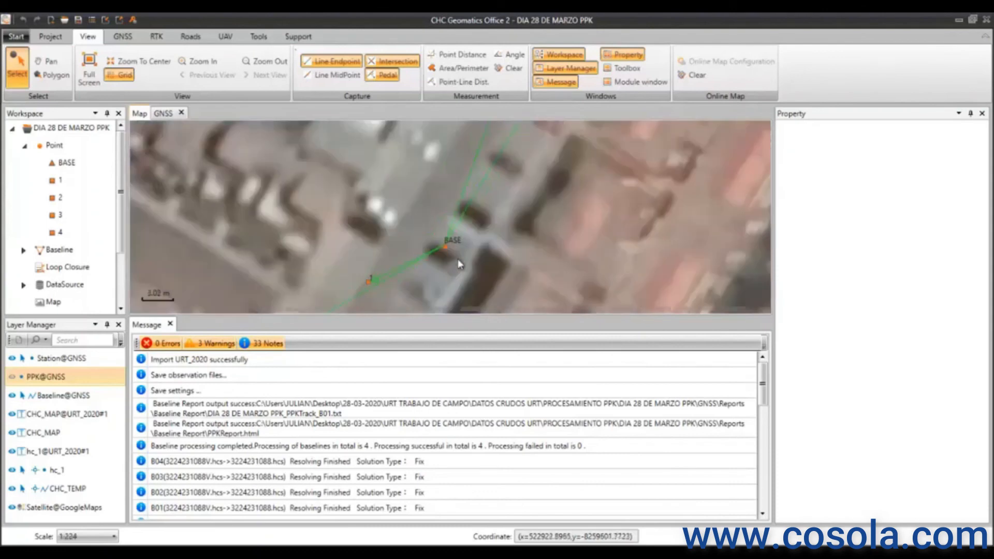
scroll(455, 218, "down", 3)
scroll(443, 219, "up", 4)
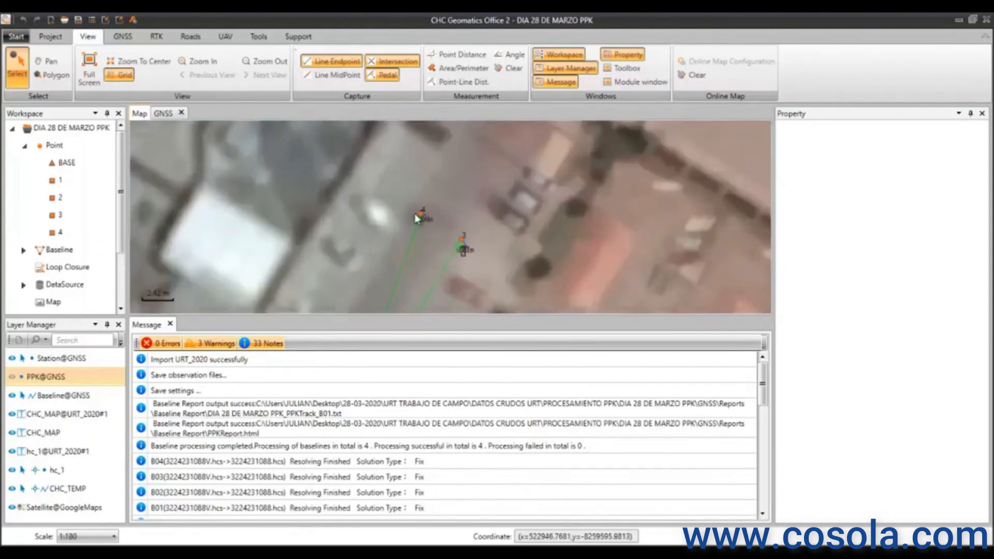
scroll(418, 218, "up", 3)
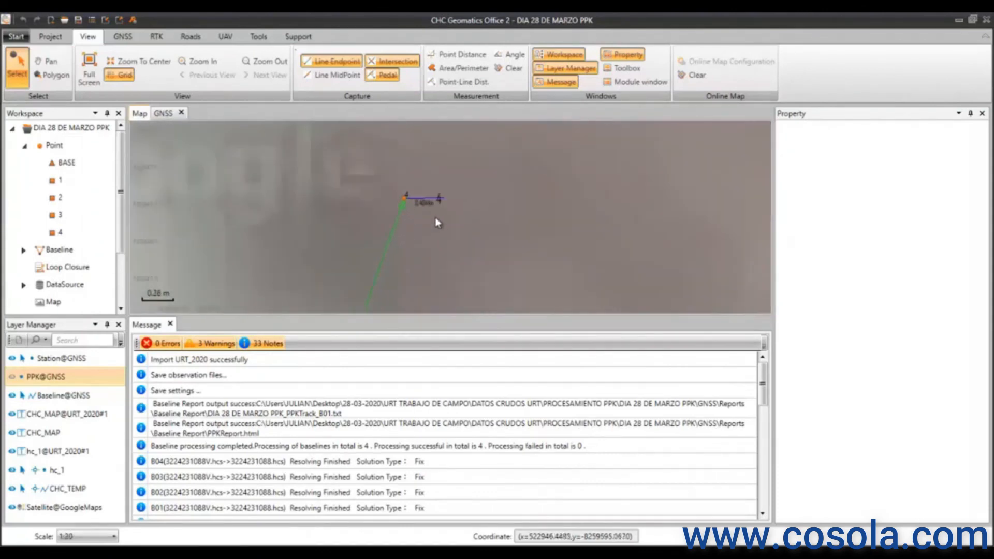
scroll(437, 216, "up", 1)
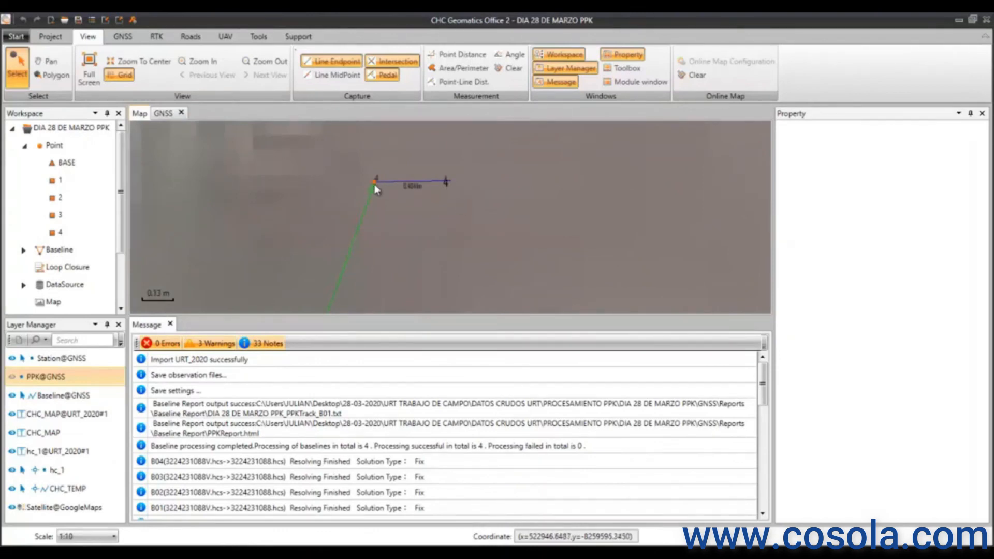
scroll(376, 189, "down", 3)
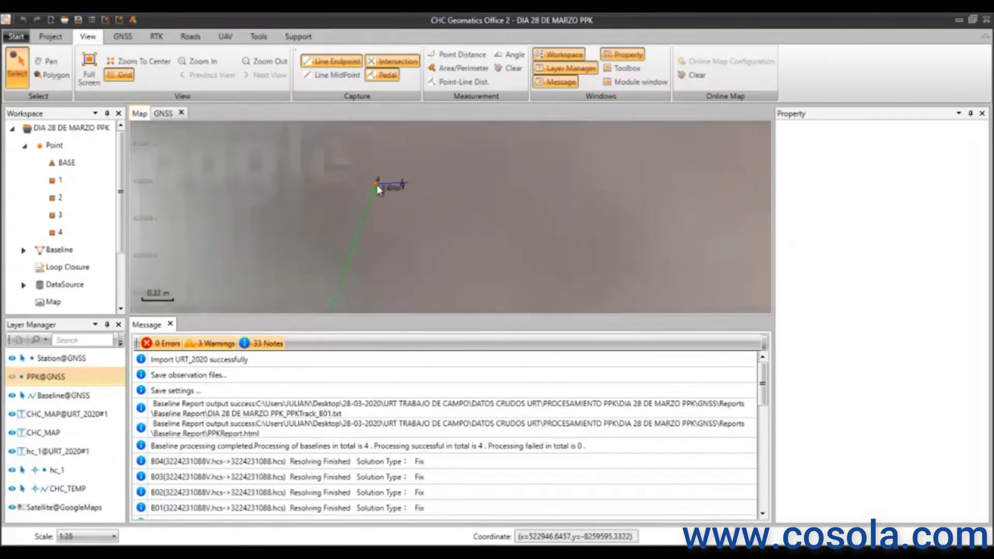
scroll(388, 202, "down", 7)
scroll(375, 204, "up", 5)
scroll(361, 164, "down", 4)
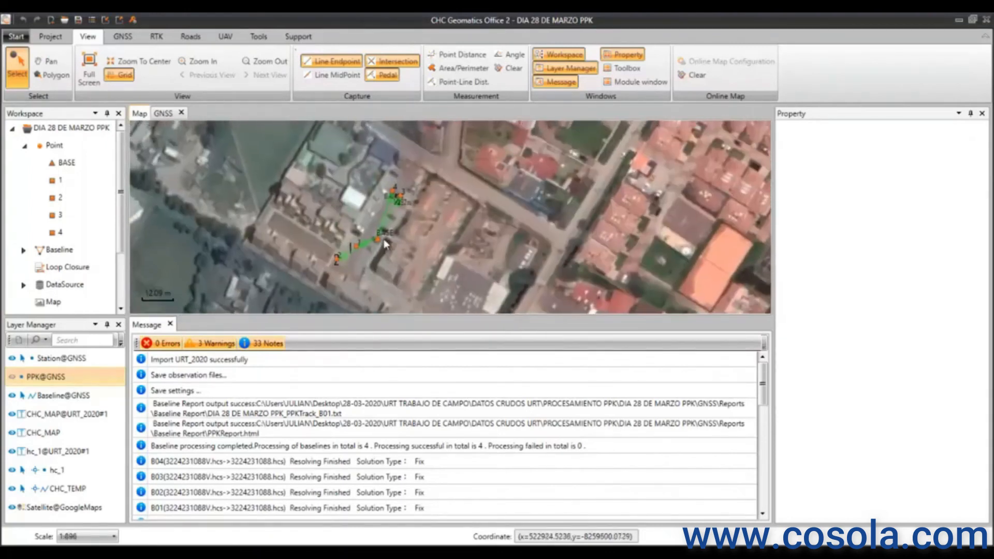
- Open the RTK point coordinate list and review the properties of the imported points 1, 2, 3 and 4
left_click(122, 36)
left_click(157, 37)
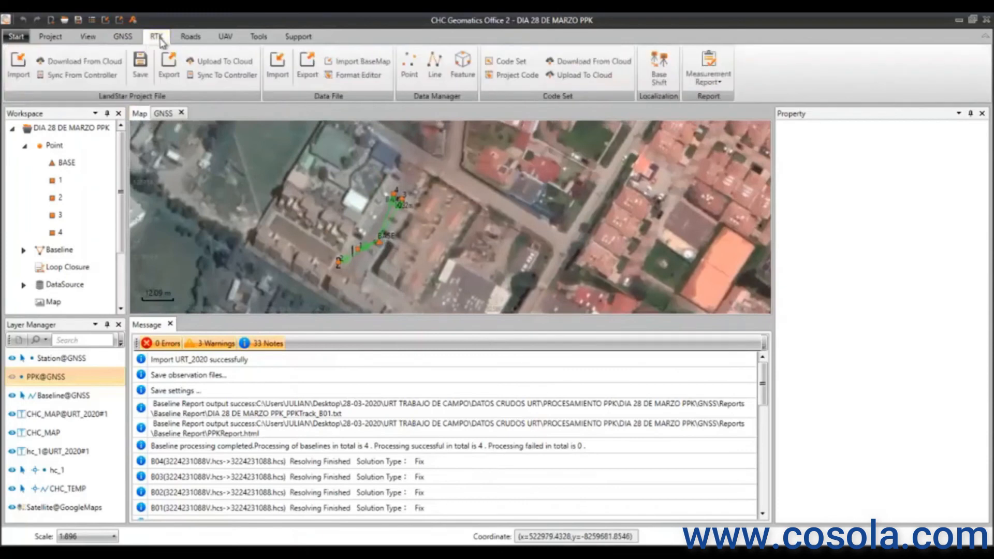
left_click(409, 65)
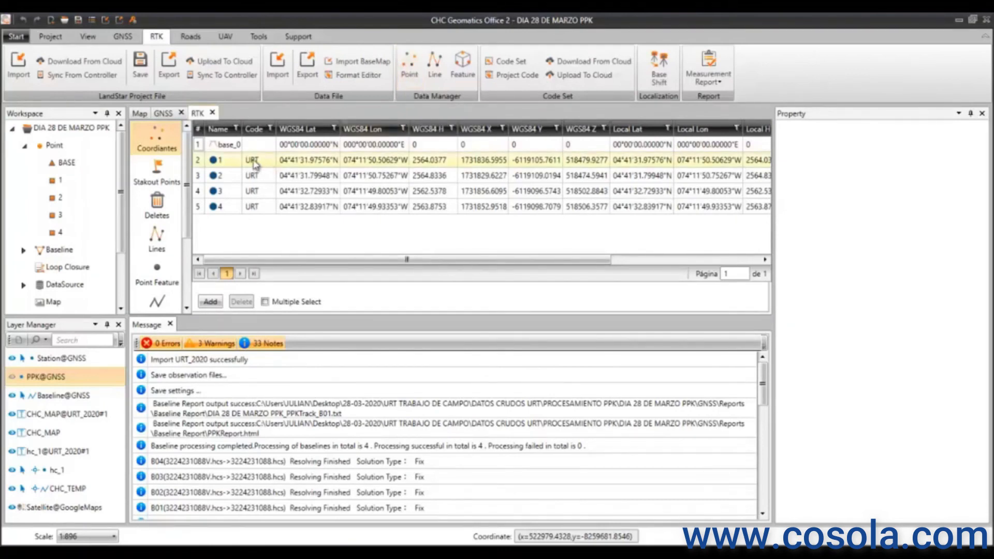
left_click(280, 162)
left_click(263, 176)
left_click(262, 190)
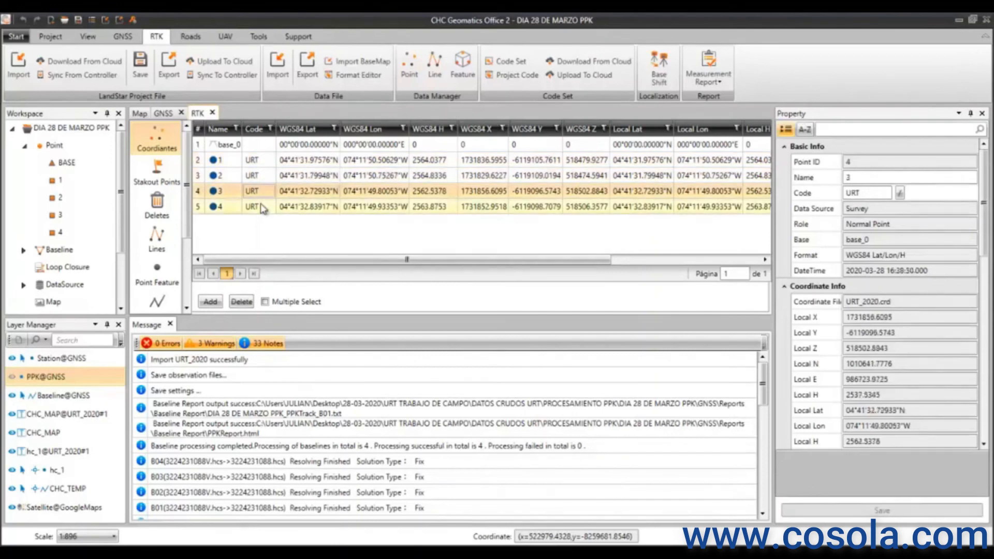
left_click(263, 210)
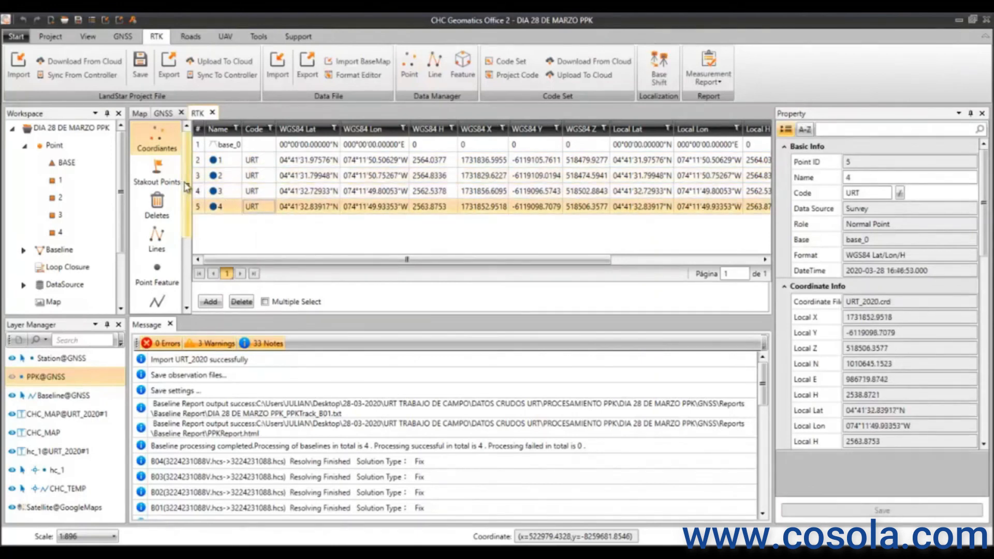
- List the imported point features and examine point 1's custom attributes, including NOM_PRED, HORA, SOLICITAN, FUNCIONARIO and OBSERVACIÓN
left_click(160, 285)
left_click(265, 144)
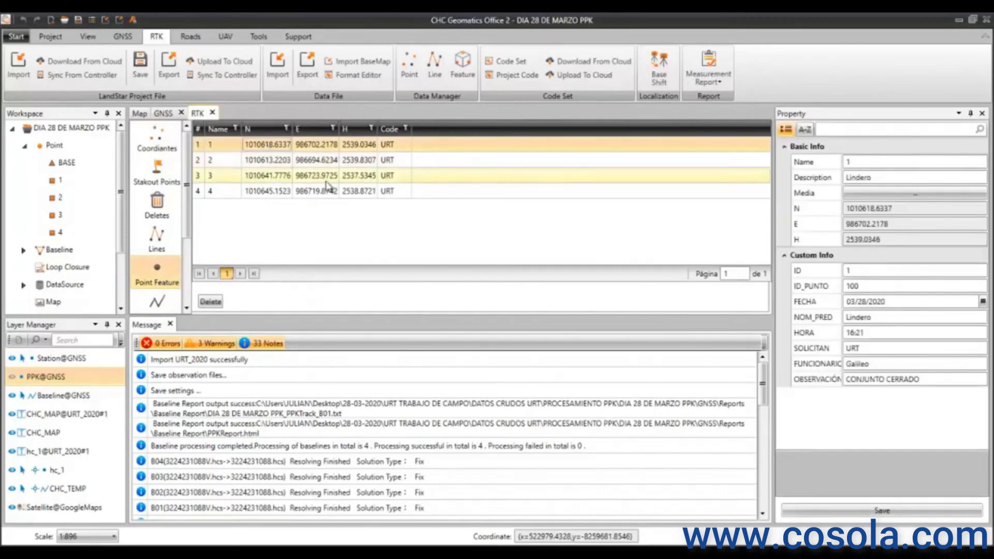
left_click(878, 363)
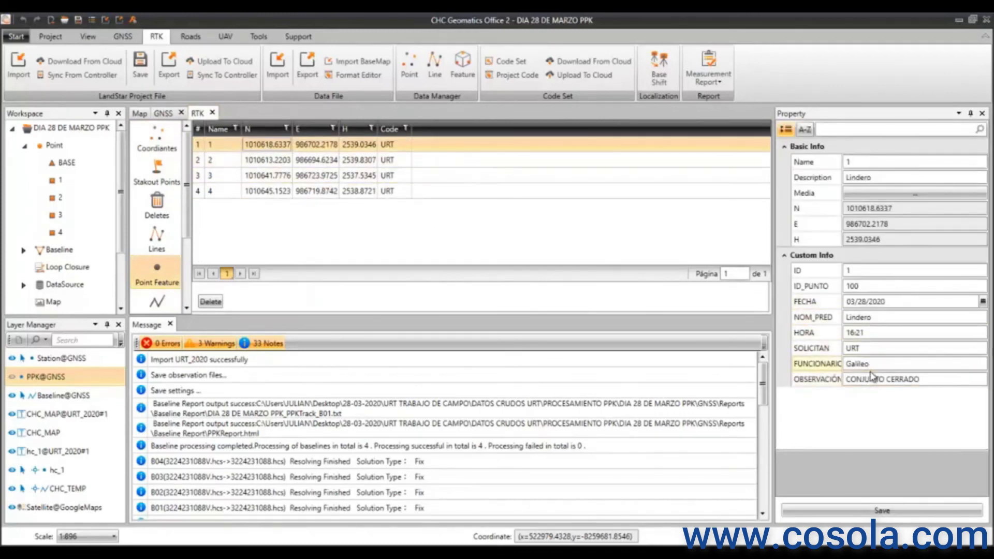
left_click(921, 379)
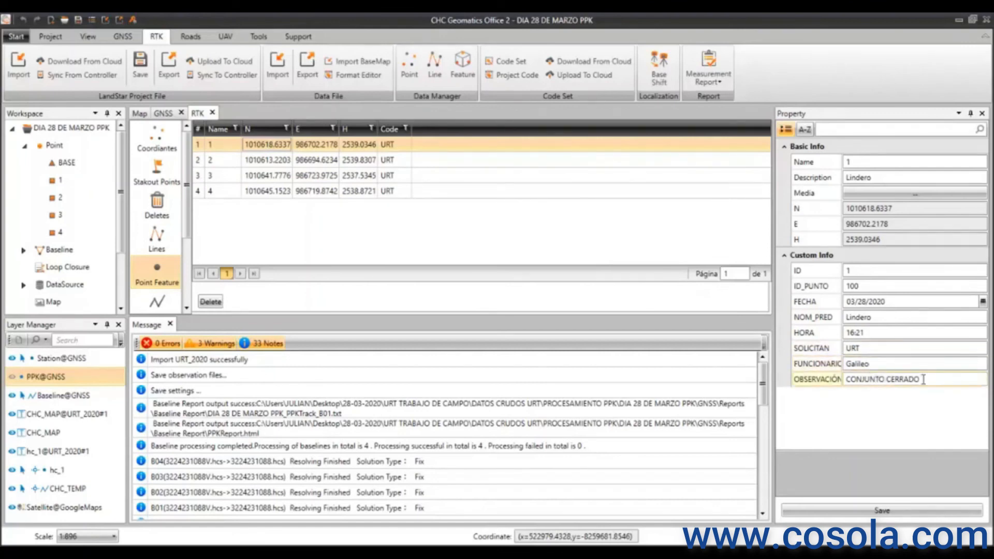
left_click(875, 351)
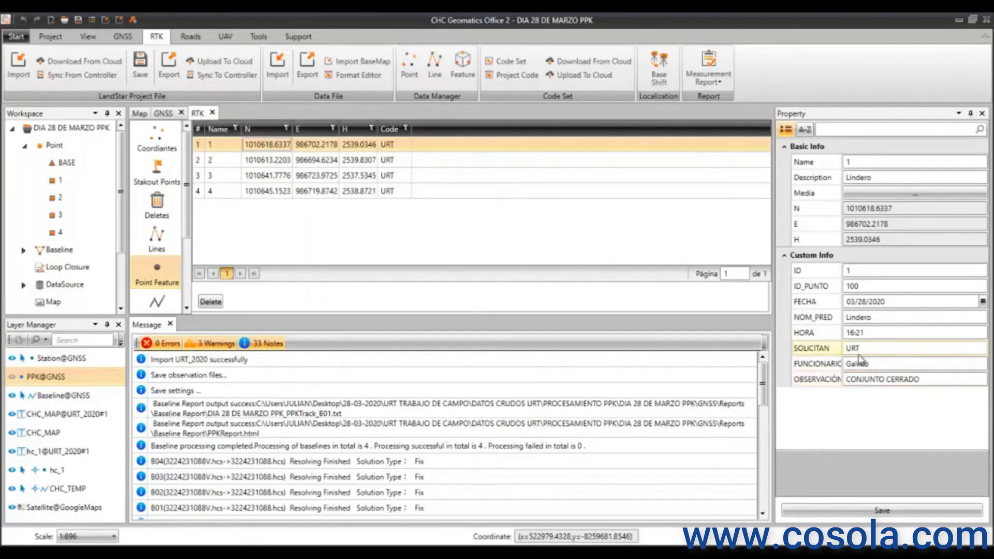
left_click(880, 364)
left_click(880, 380)
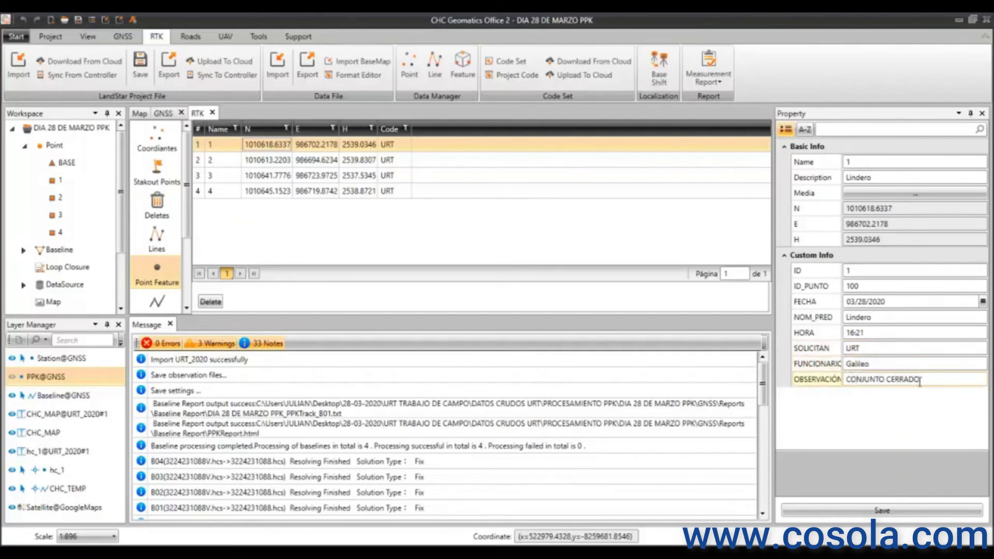
left_click(875, 333)
left_click(871, 317)
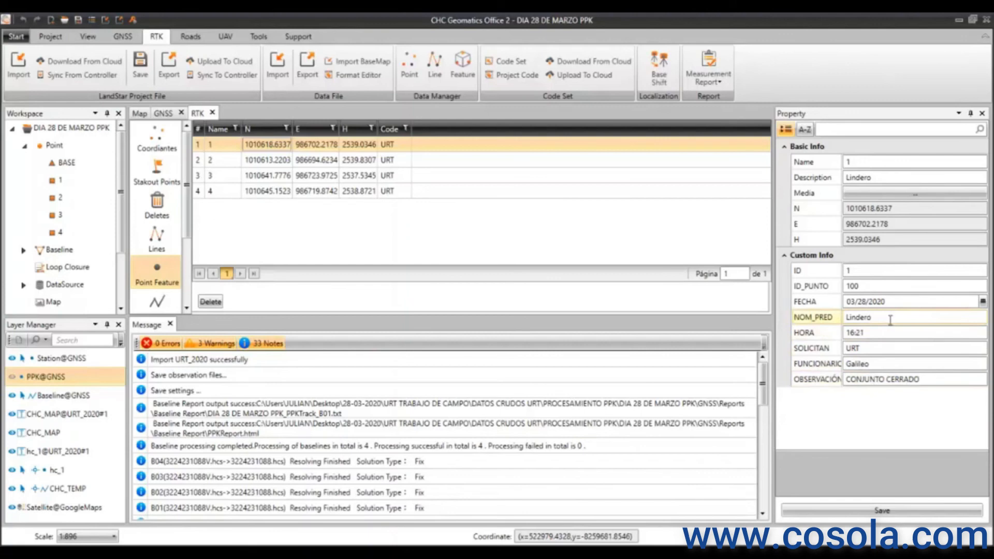
left_click(872, 332)
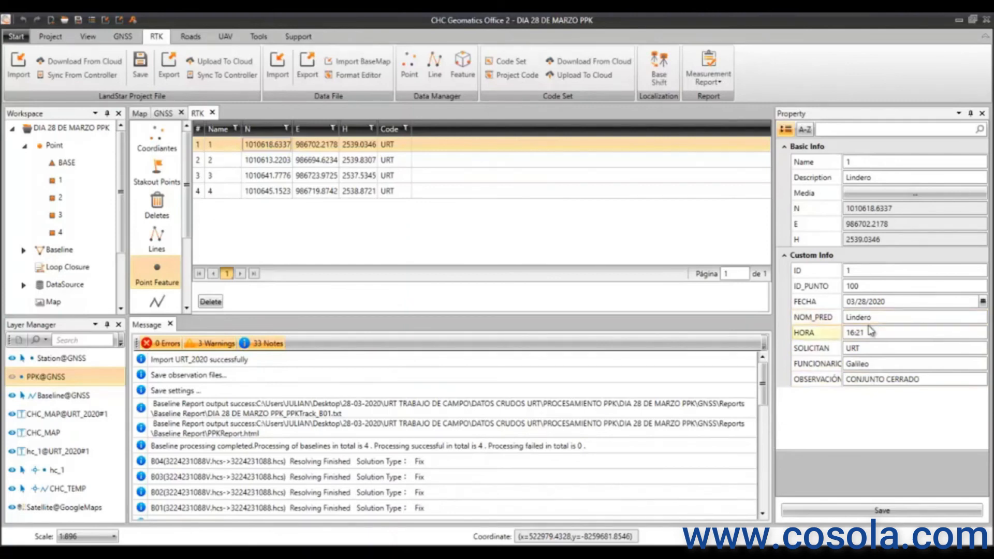
left_click(869, 333)
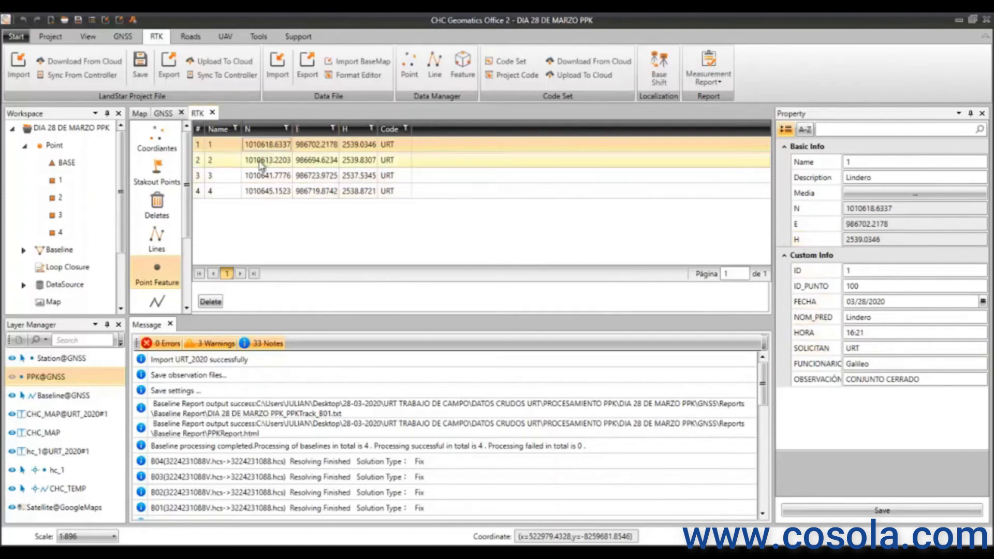
- Go through the attributes of point features 2, 3 and 4, and return to point feature 1
key("Down")
key("Down")
key("Down")
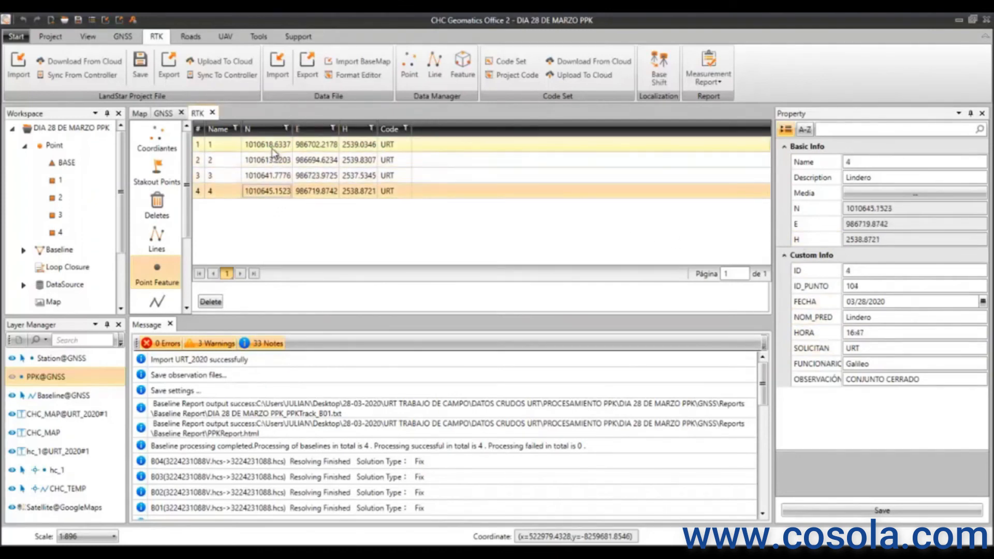
left_click(272, 148)
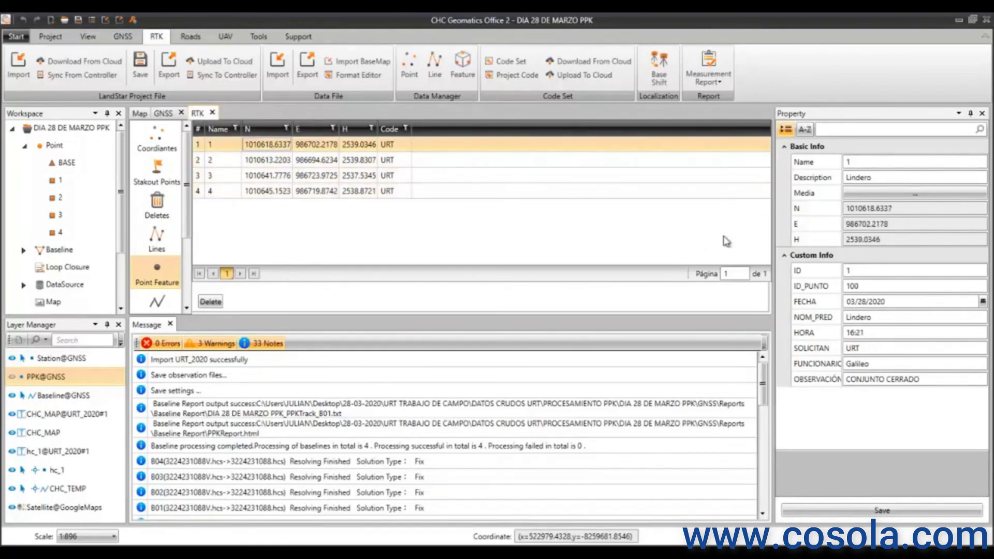
- Open the media attached to point feature 1 and check its photo and voice lists and the photo-adding dialog, without adding a file
left_click(892, 196)
left_click(890, 195)
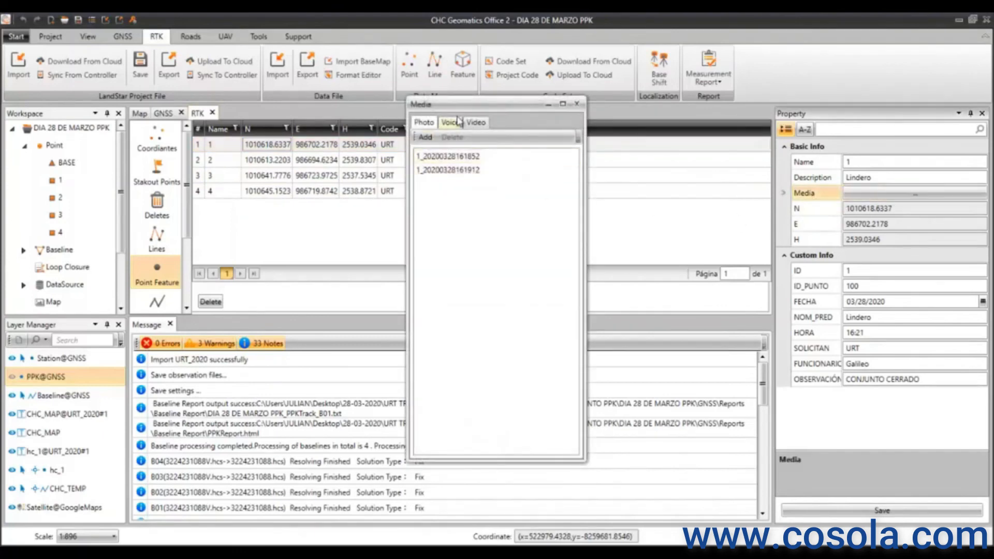
left_click(456, 126)
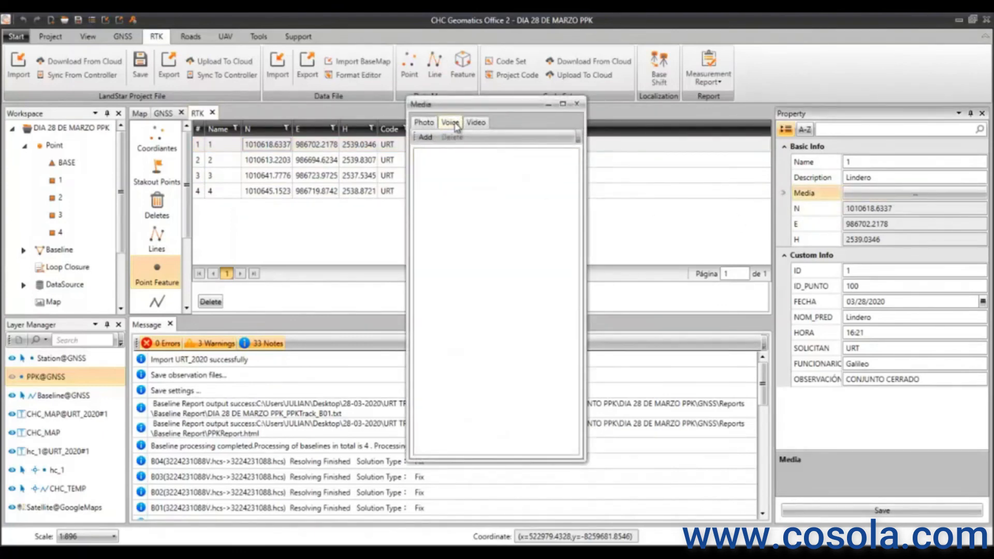
left_click(424, 122)
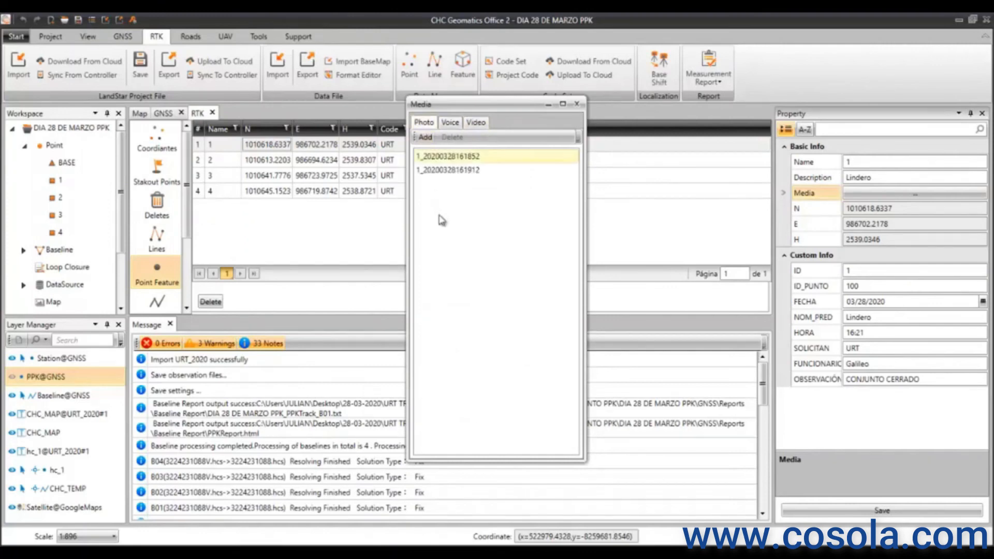
left_click(425, 138)
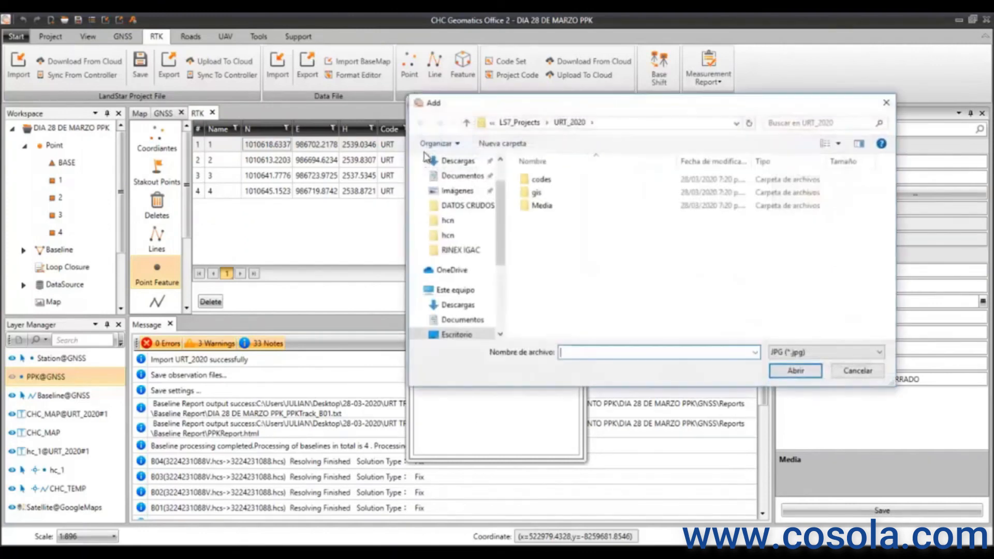
left_click(887, 104)
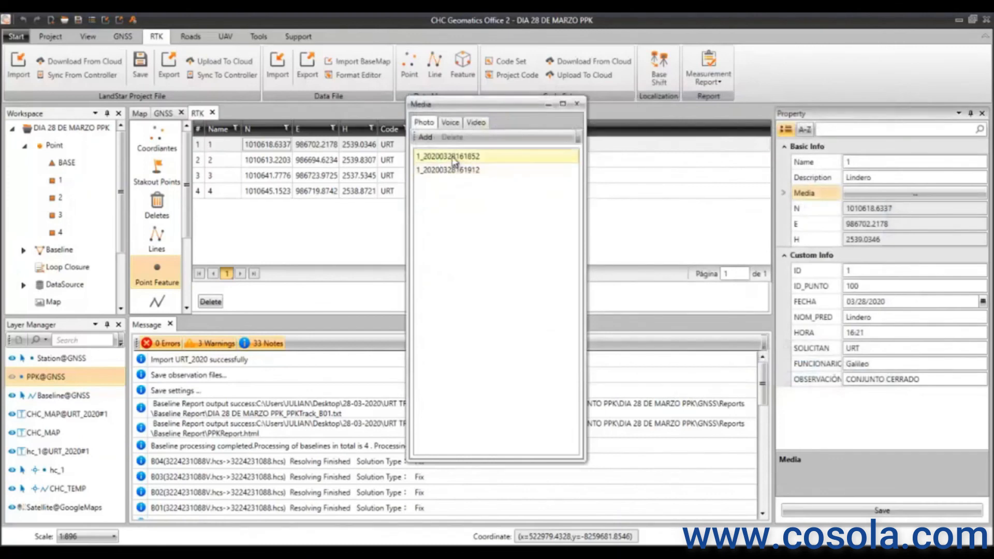
- Switch to File Explorer and open the Picture folder inside the URT_2020 project's Media folder under DATOS COLECTOR DE DATOS URT
key("alt+Tab")
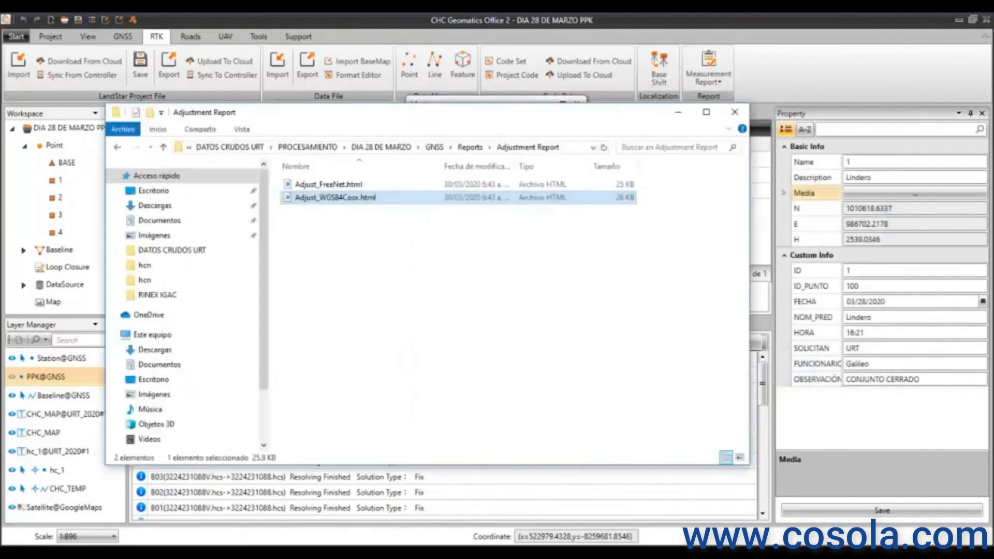
left_click(116, 150)
left_click(116, 149)
left_click(116, 148)
left_click(116, 149)
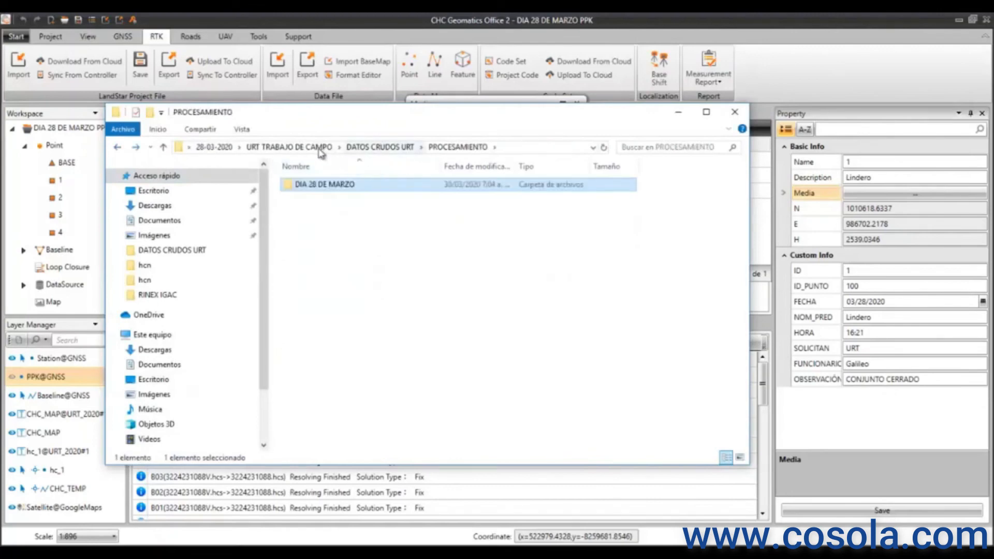
left_click(326, 148)
double_click(334, 189)
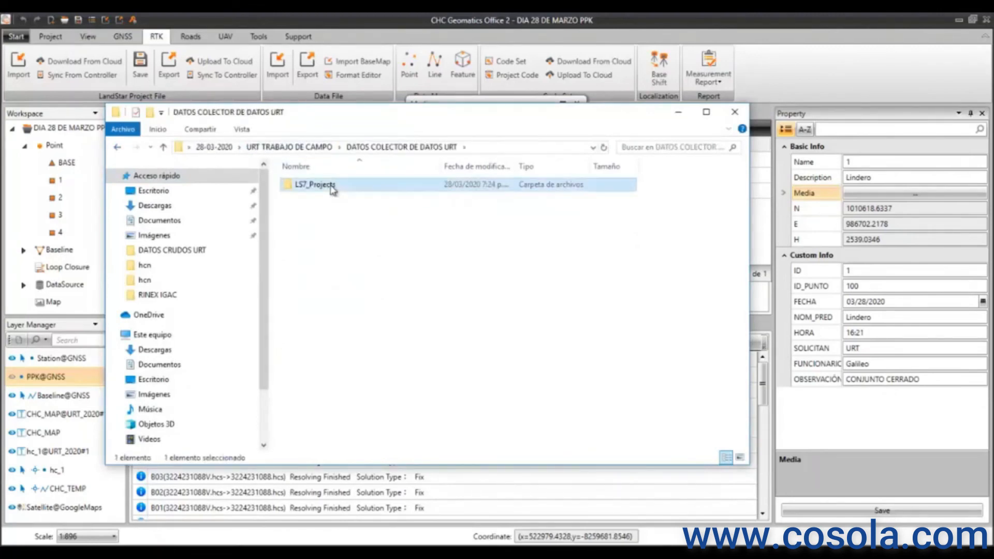
double_click(333, 189)
left_click(327, 187)
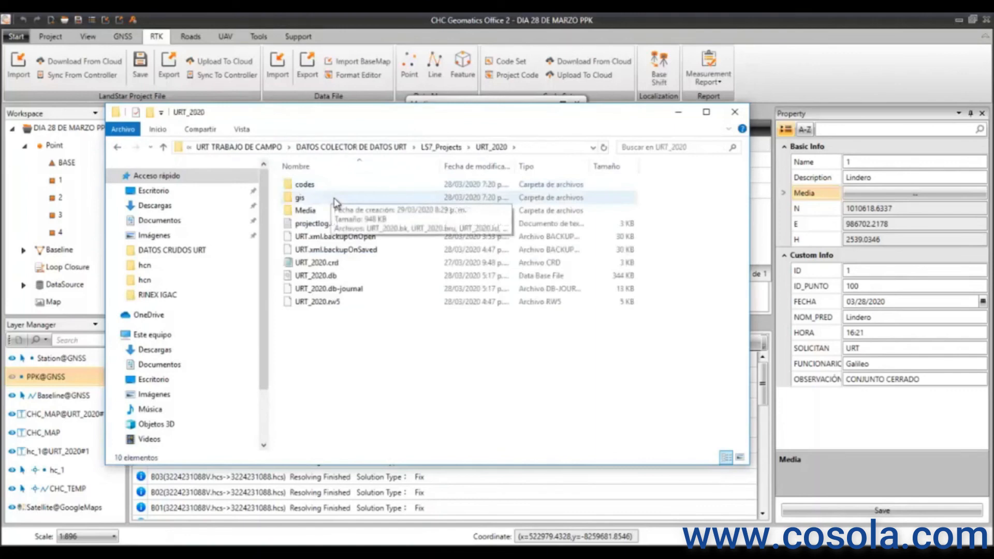
double_click(315, 210)
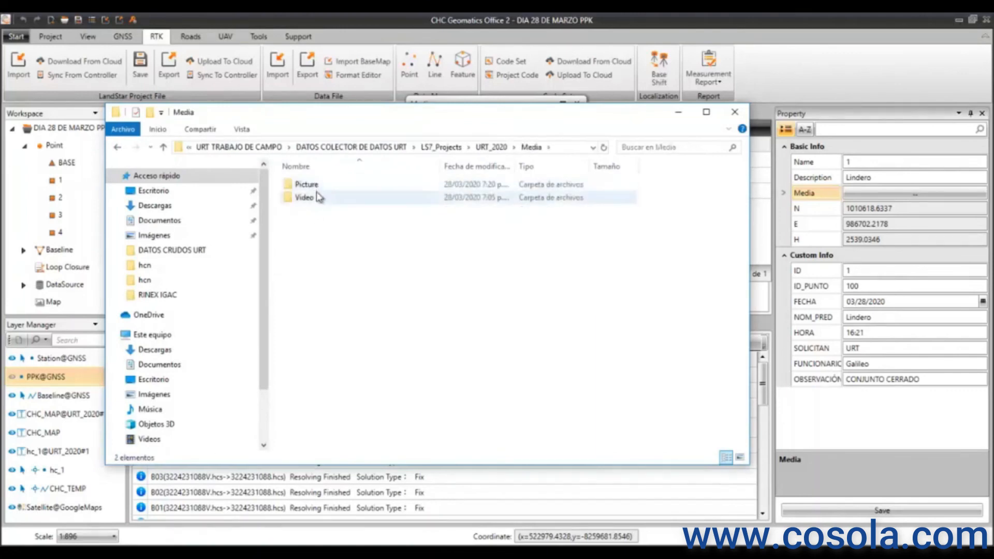
double_click(311, 187)
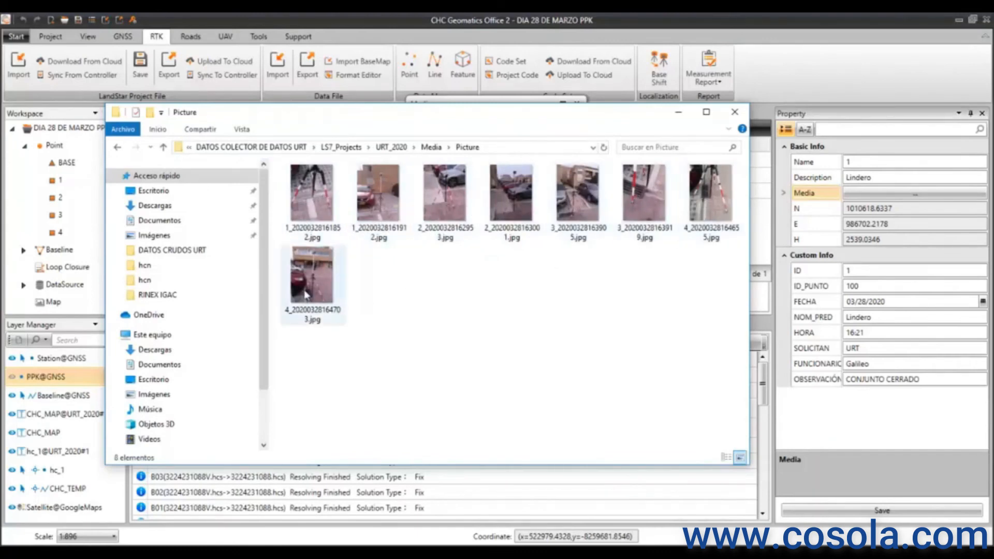
- Match the field photos to points 1, 2, 3 and 4 by their file name prefixes, and return to CHC Geomatics Office
left_click(310, 236)
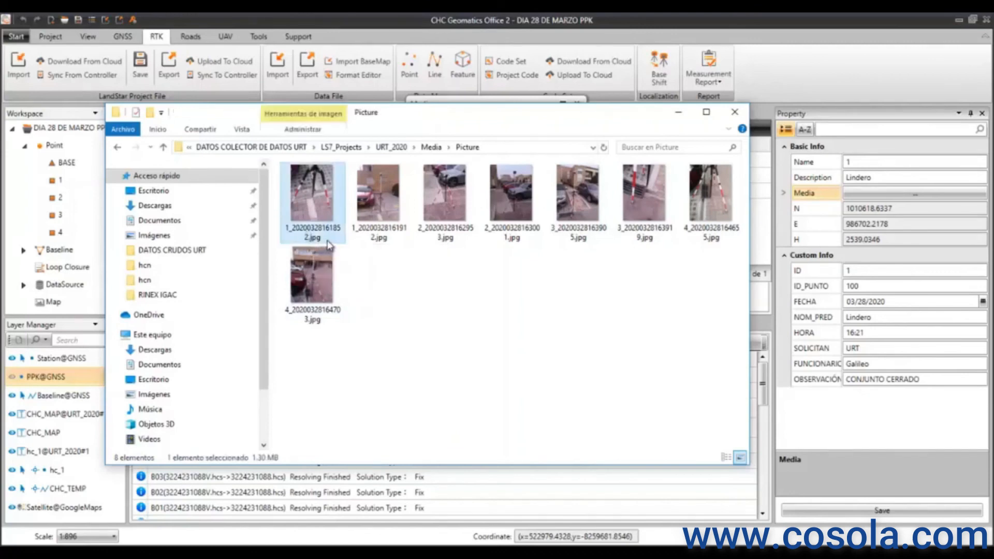
left_click(363, 237, "ctrl")
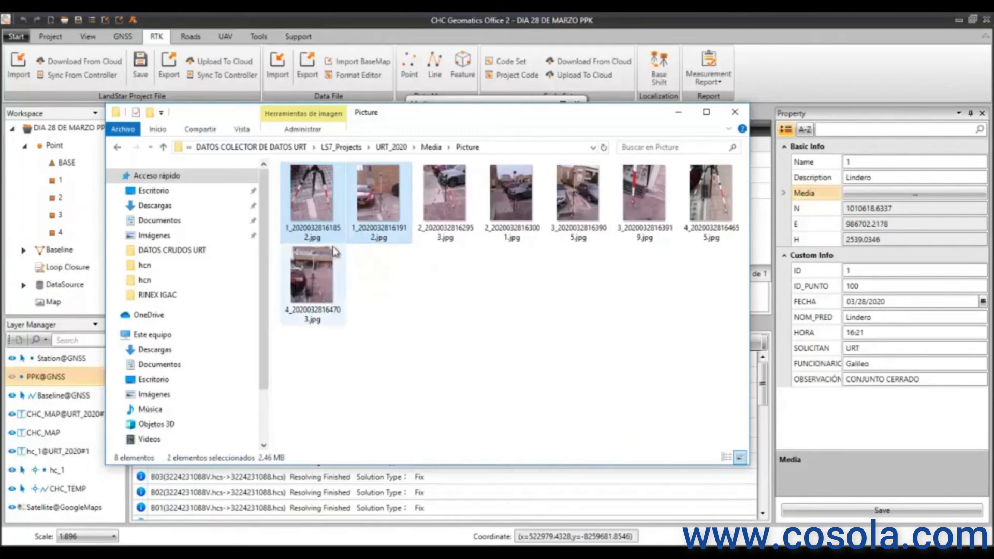
left_click(440, 205)
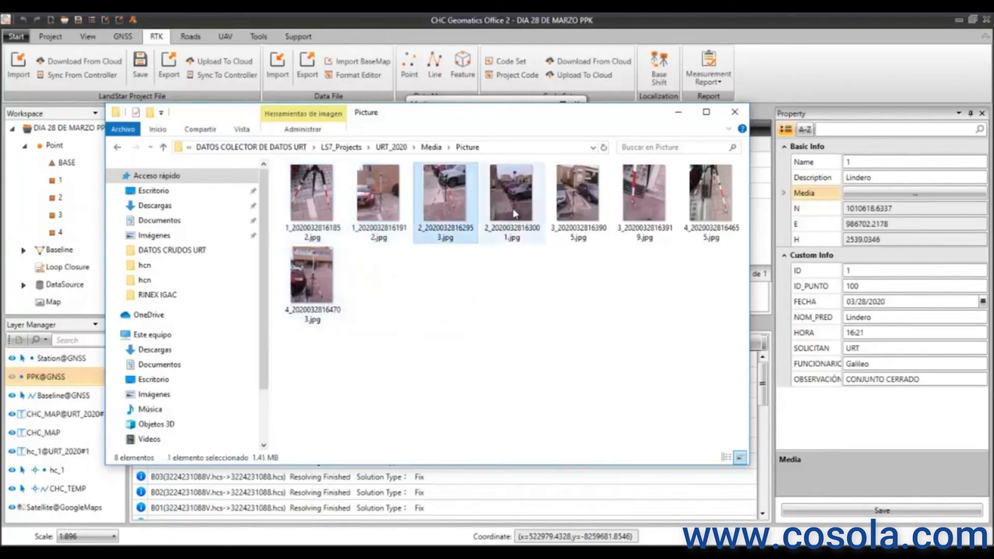
key("Right")
key("Right")
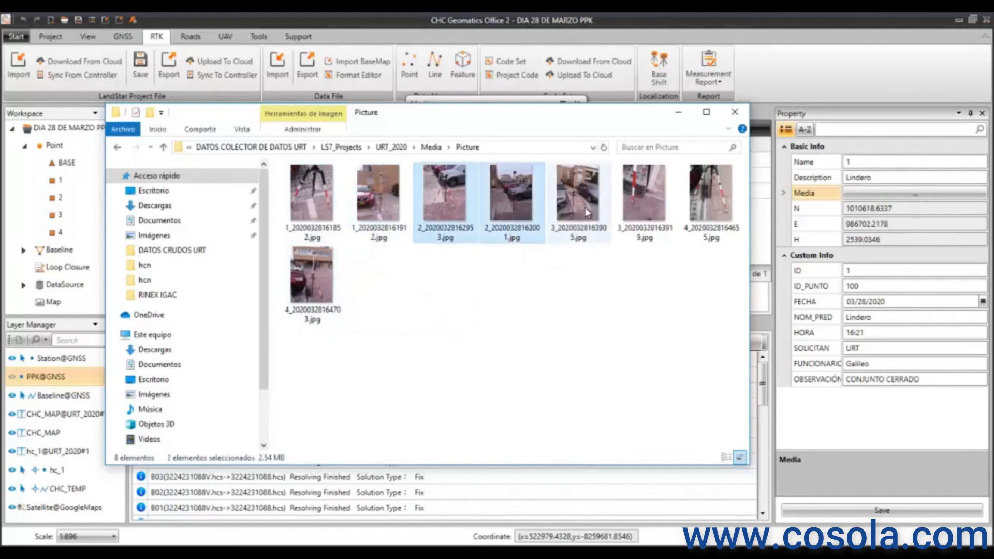
left_click(440, 196)
left_click(512, 201, "ctrl")
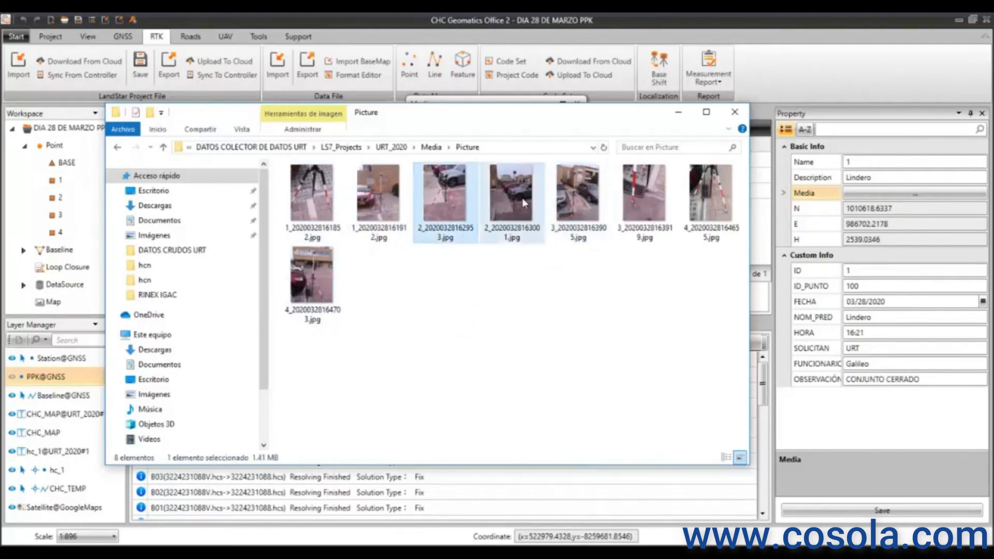
left_click(583, 206)
left_click(694, 222)
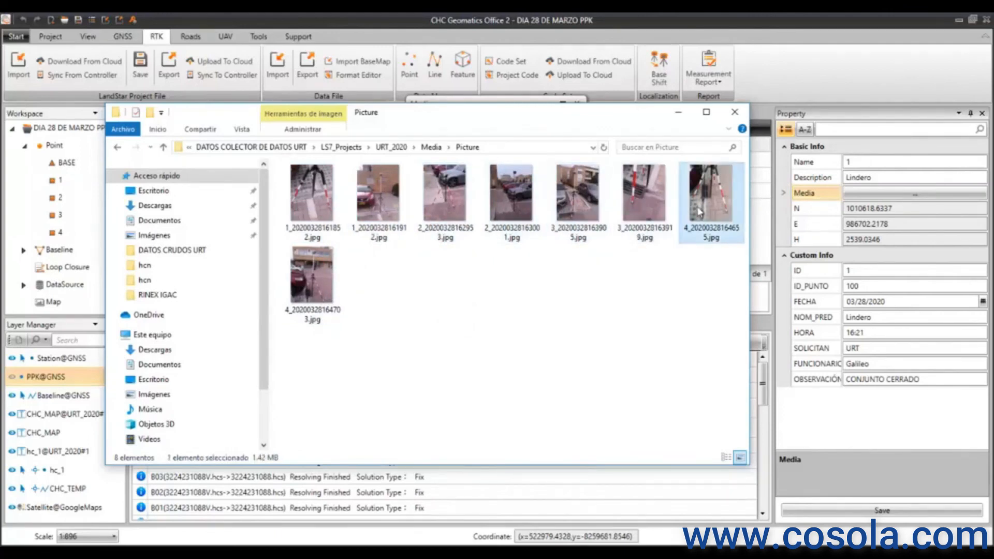
left_click(331, 266, "ctrl")
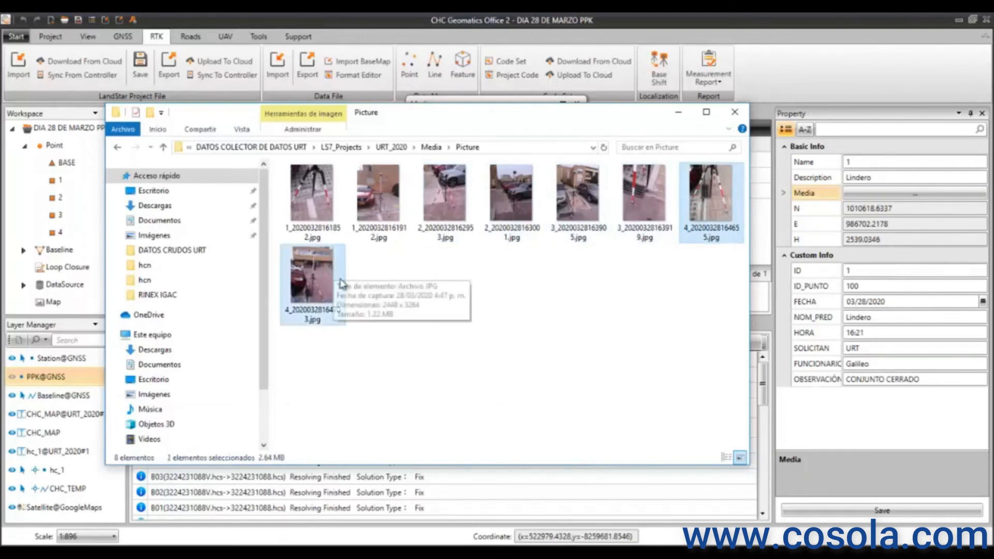
left_click(307, 237)
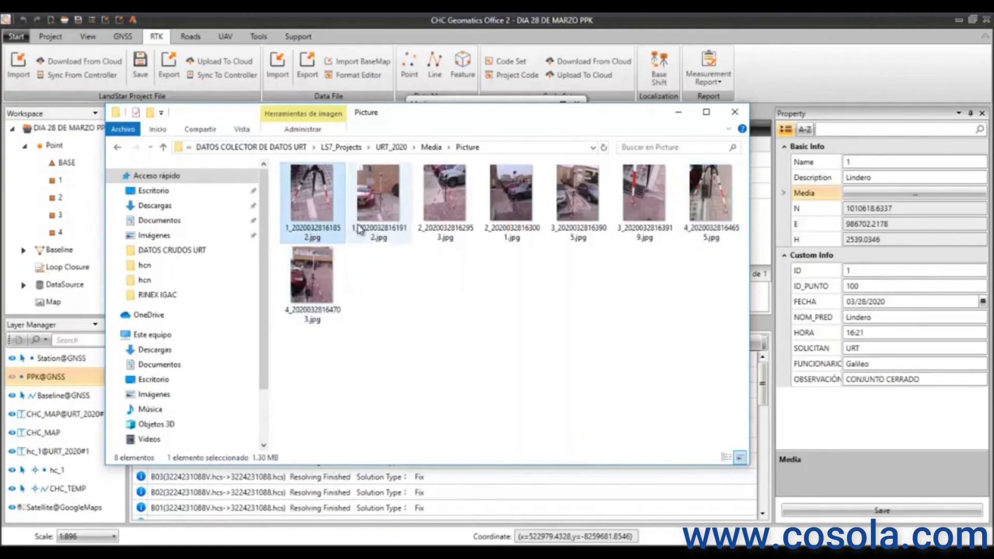
left_click(360, 230, "ctrl")
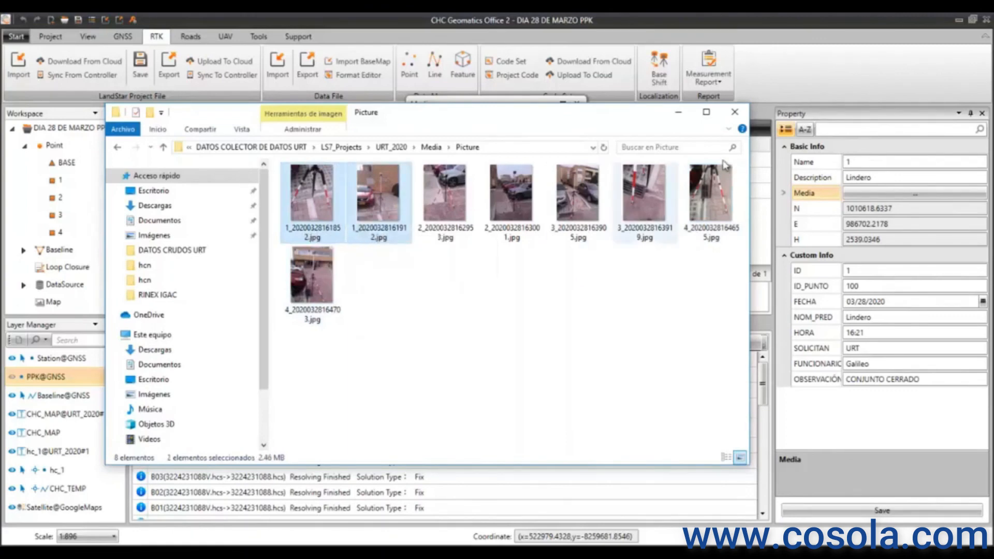
left_click(681, 116)
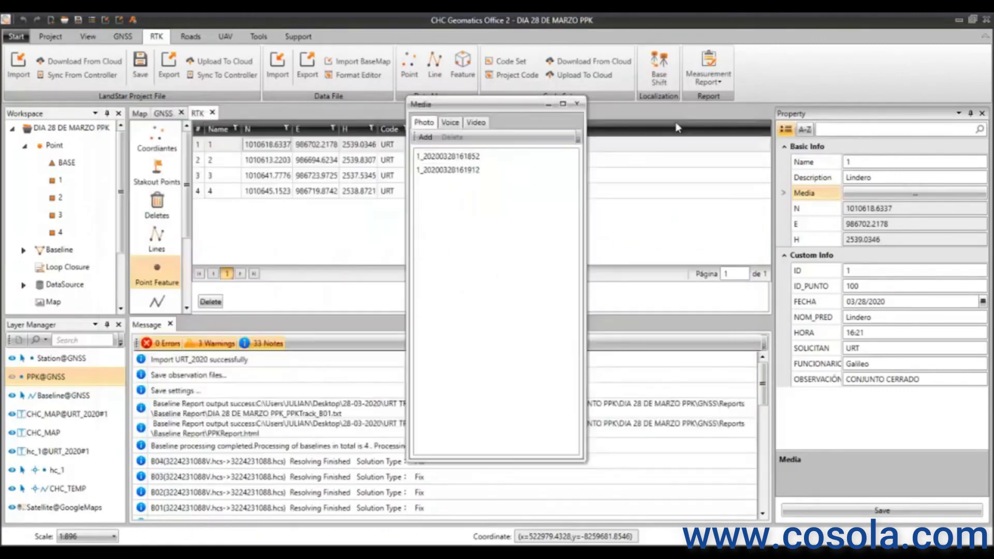
left_click_drag(496, 108, 573, 110)
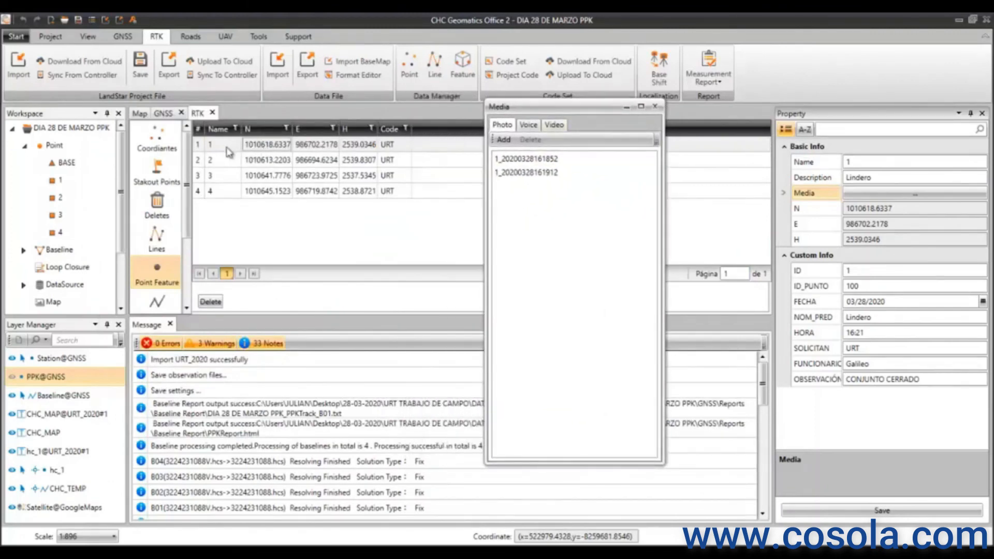
left_click(528, 160)
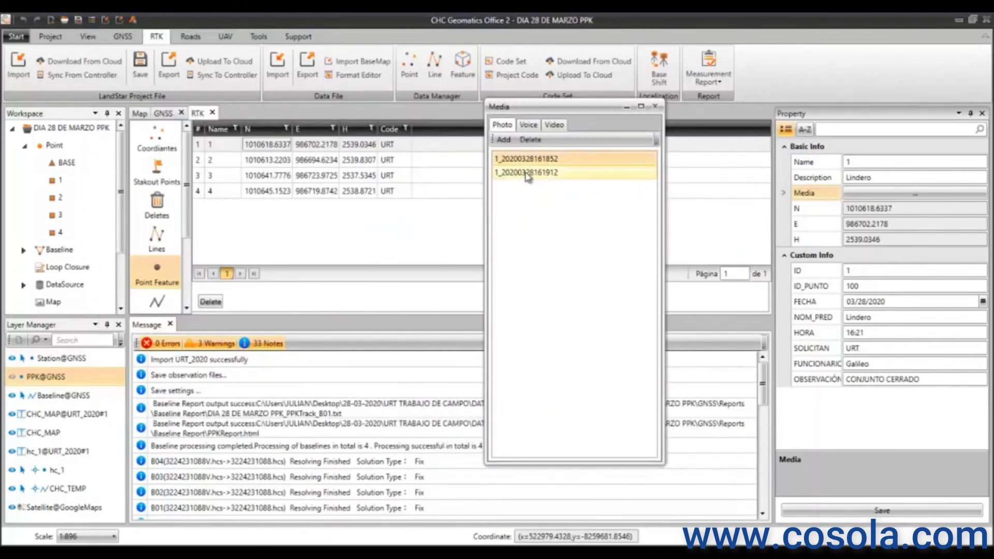
left_click(527, 175)
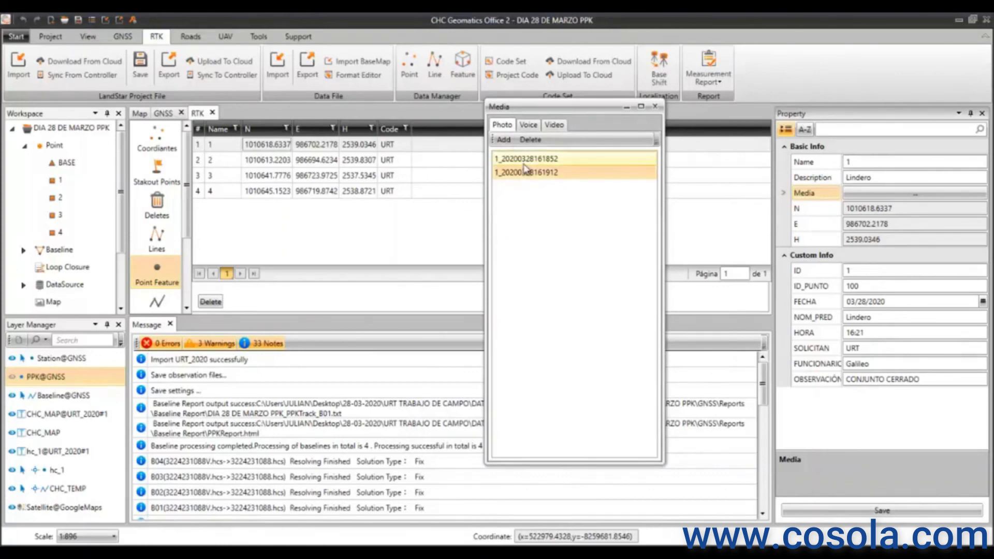
left_click(527, 161)
left_click(515, 173)
left_click(510, 159)
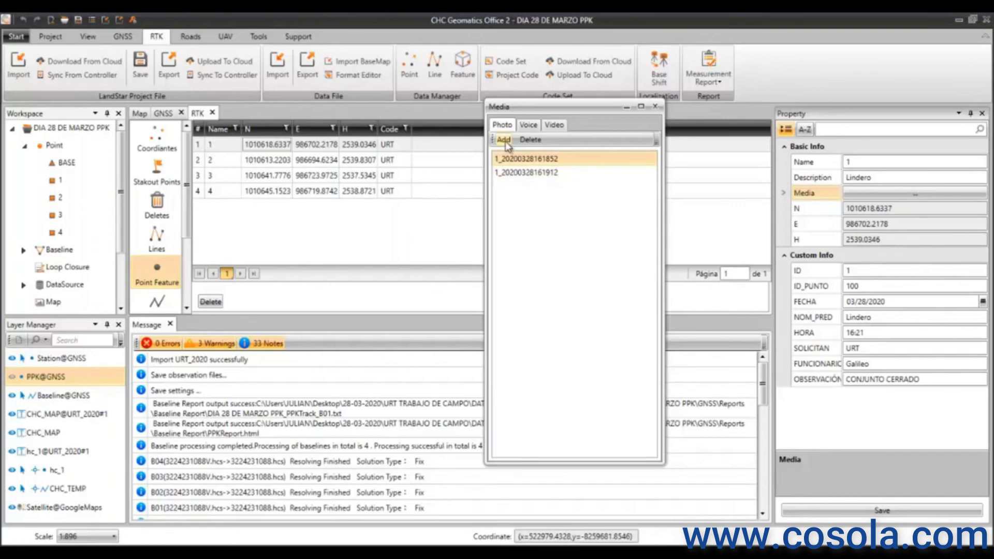
left_click(505, 144)
left_click(965, 103)
left_click(655, 106)
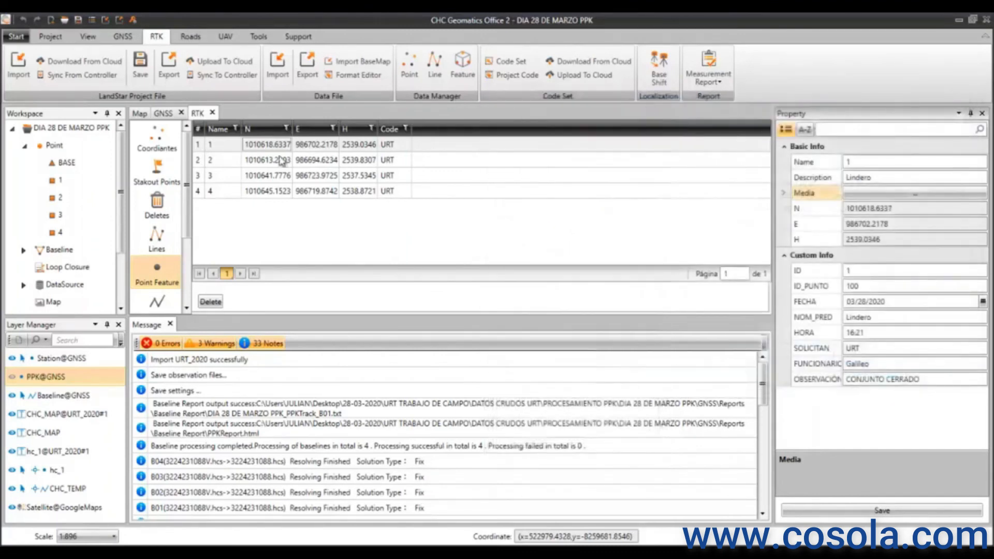
- Review the photos attached to point features 2 and 3, closing each media window
left_click(234, 161)
left_click(911, 194)
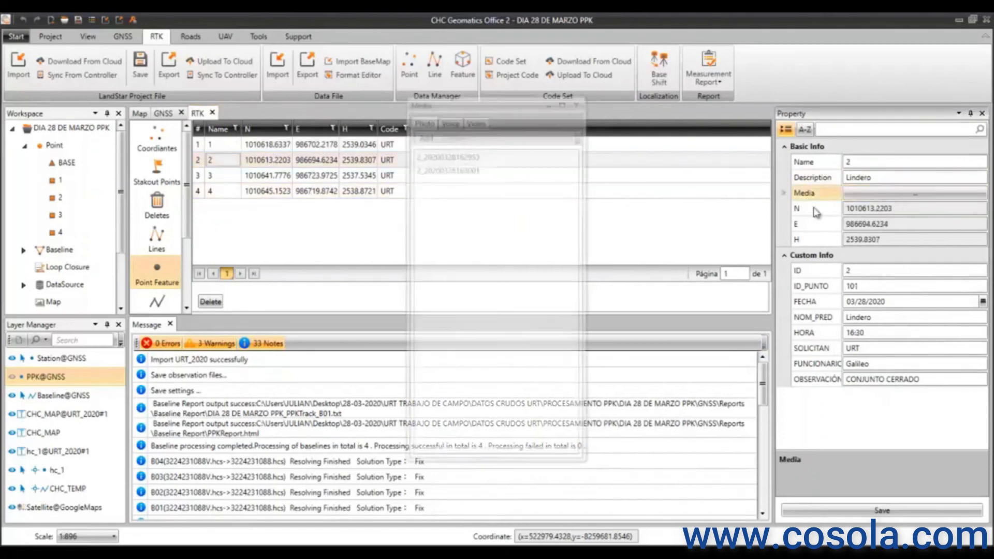
left_click(454, 158)
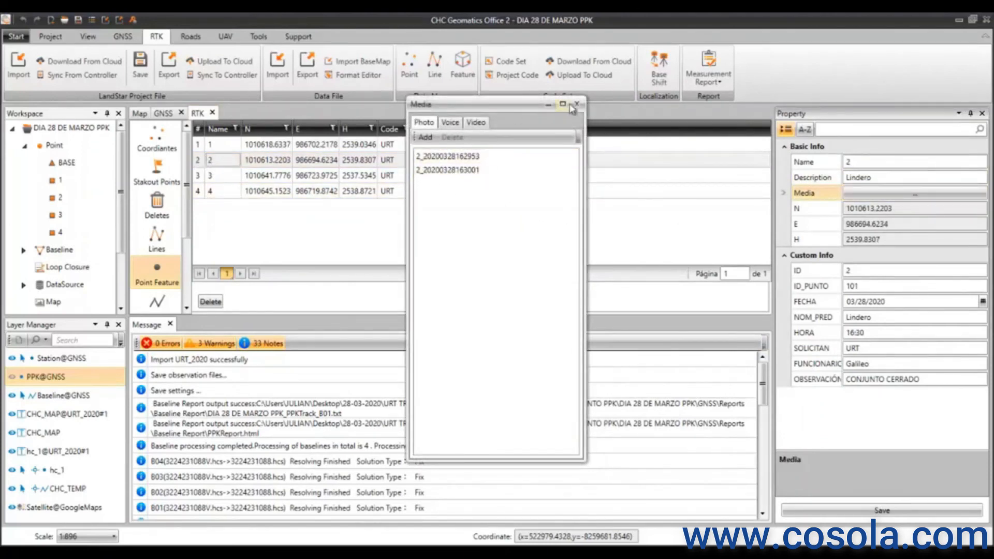
left_click(578, 105)
left_click(247, 176)
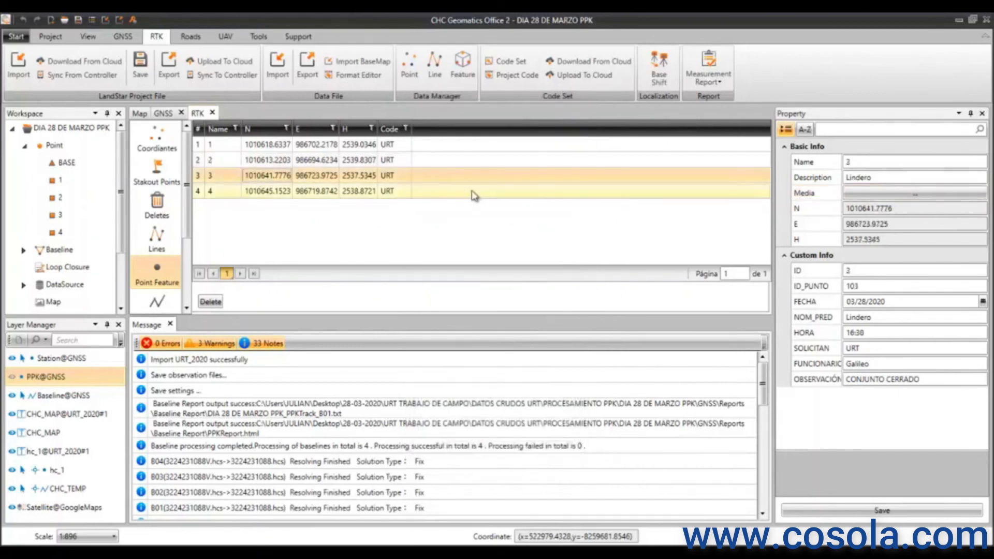
left_click(849, 194)
left_click(915, 194)
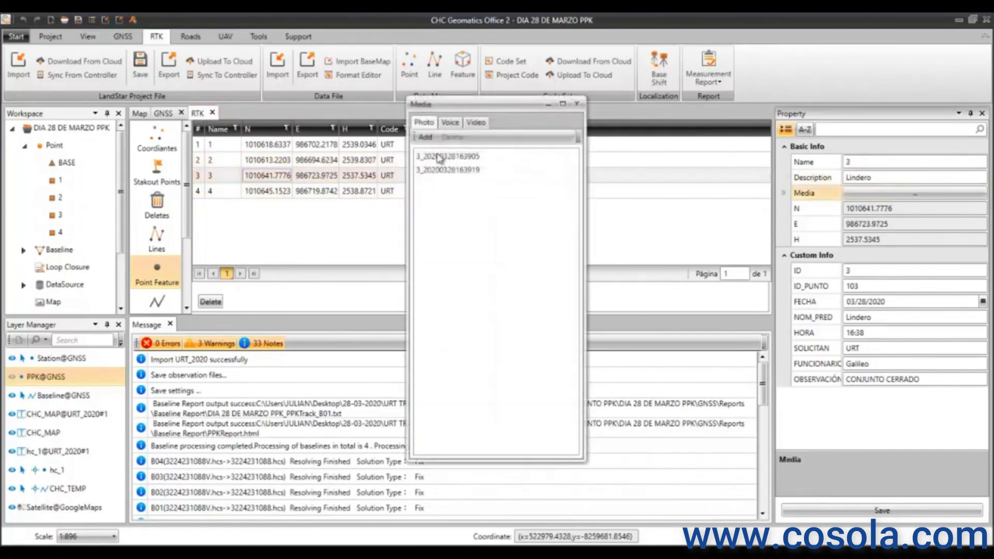
left_click(577, 104)
left_click(266, 191)
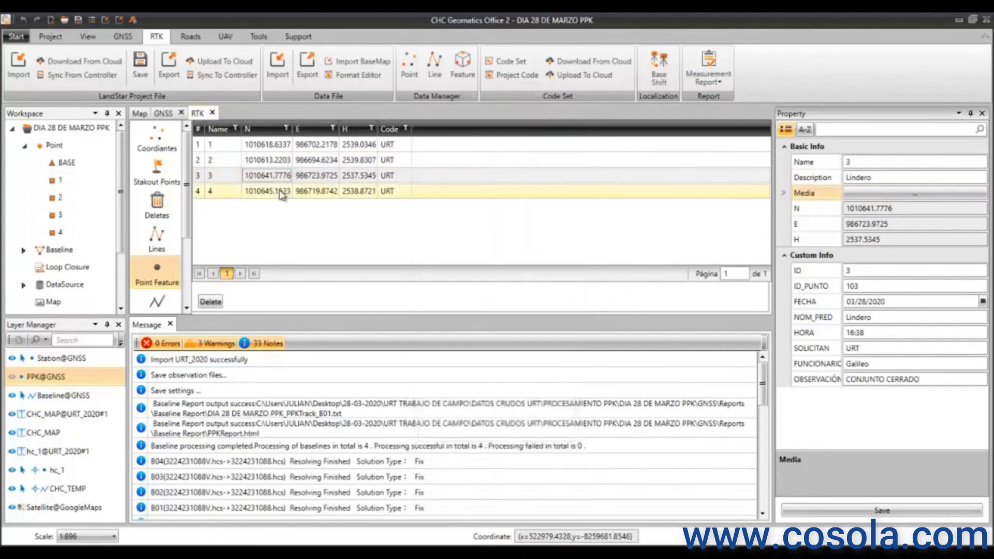
left_click(849, 194)
left_click(915, 194)
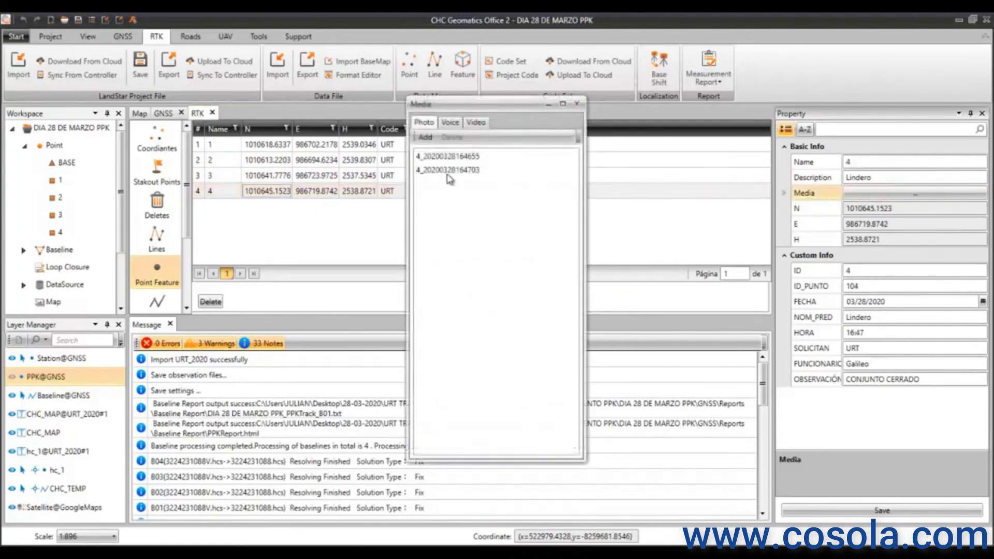
left_click(449, 157)
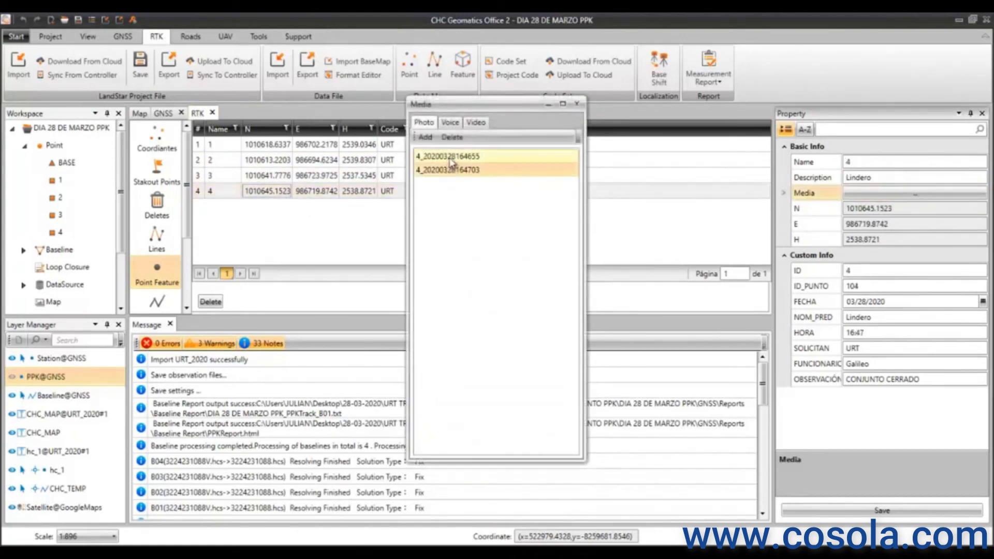
left_click(455, 170)
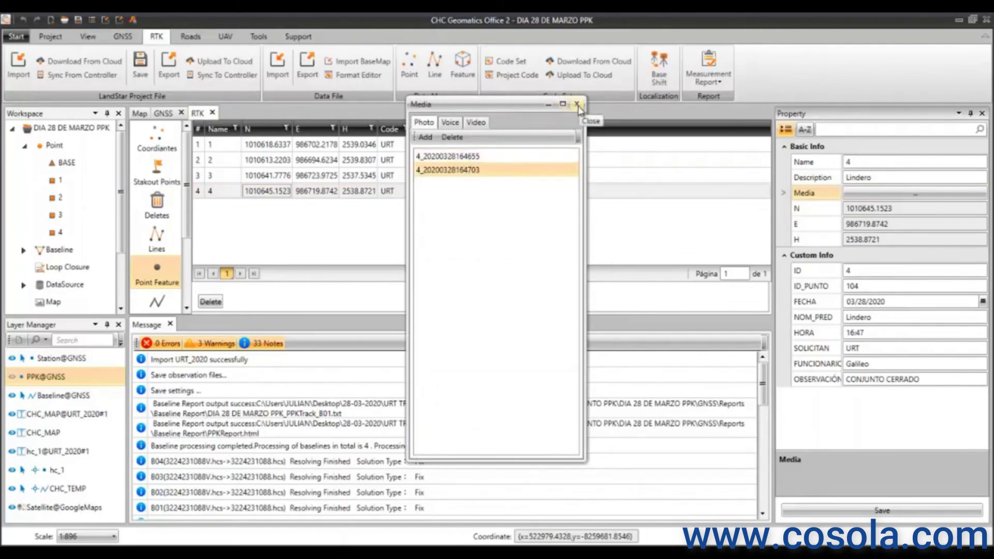
left_click(578, 104)
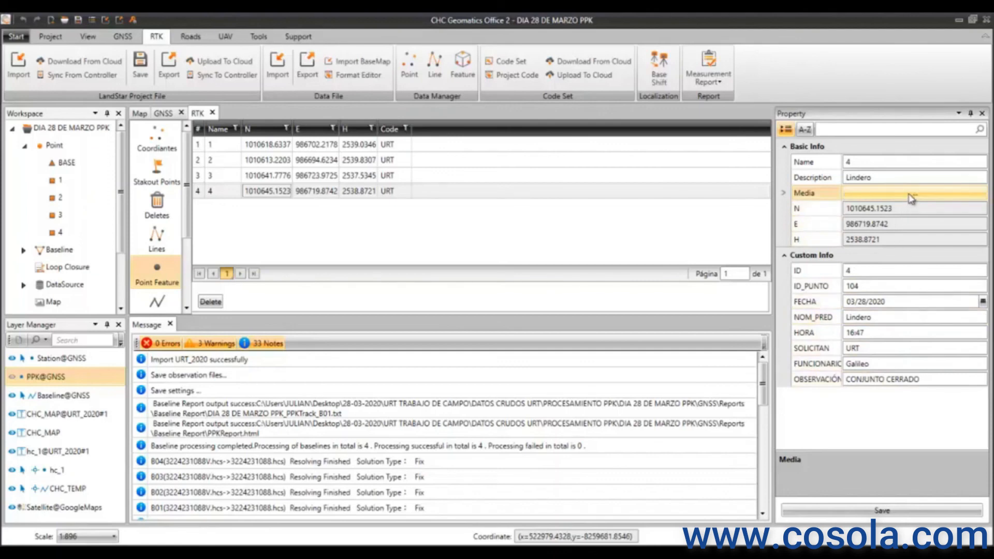
- Modify all four PPK points, 1 through 4, in the RTK data to use the baseline solution
left_click_drag(188, 210, 194, 306)
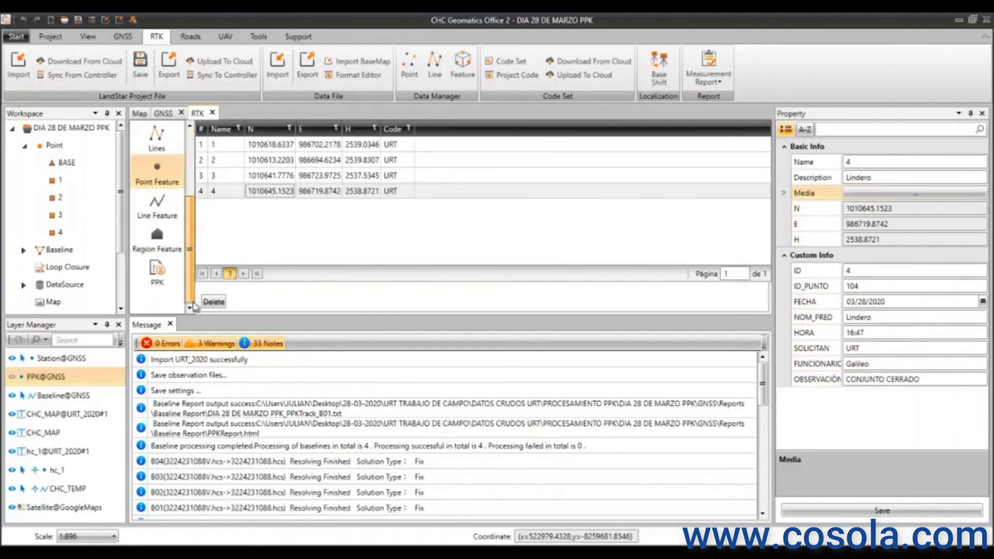
left_click(154, 290)
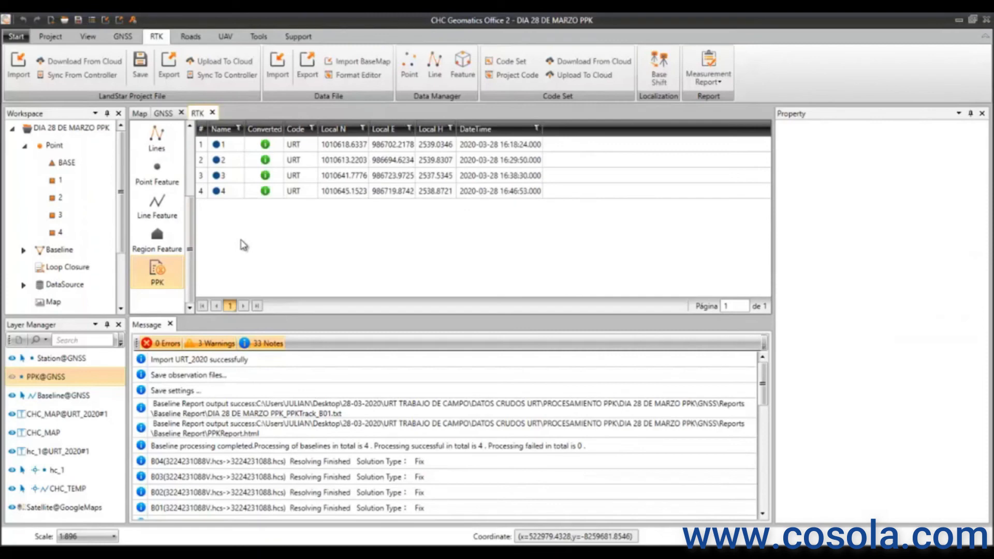
left_click(235, 197)
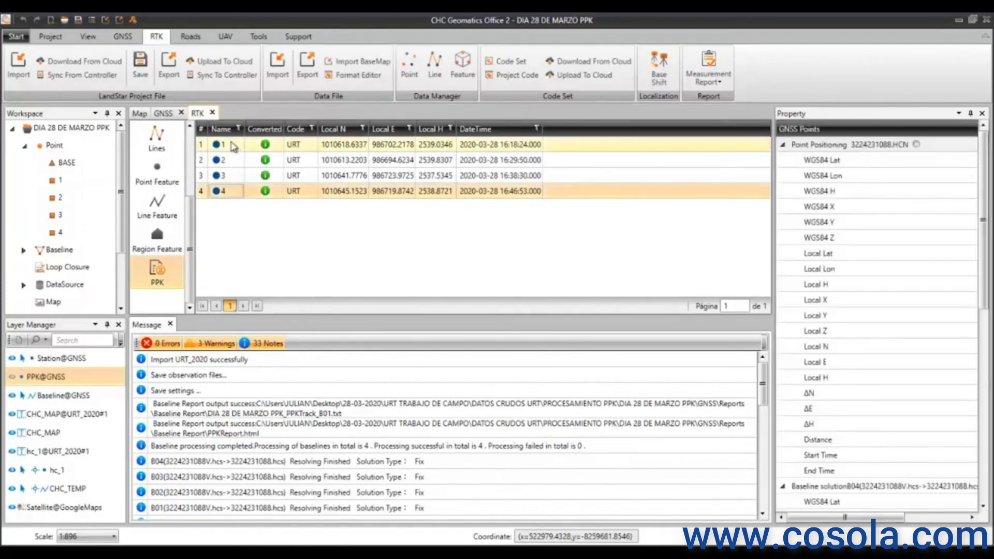
left_click(233, 146, "shift")
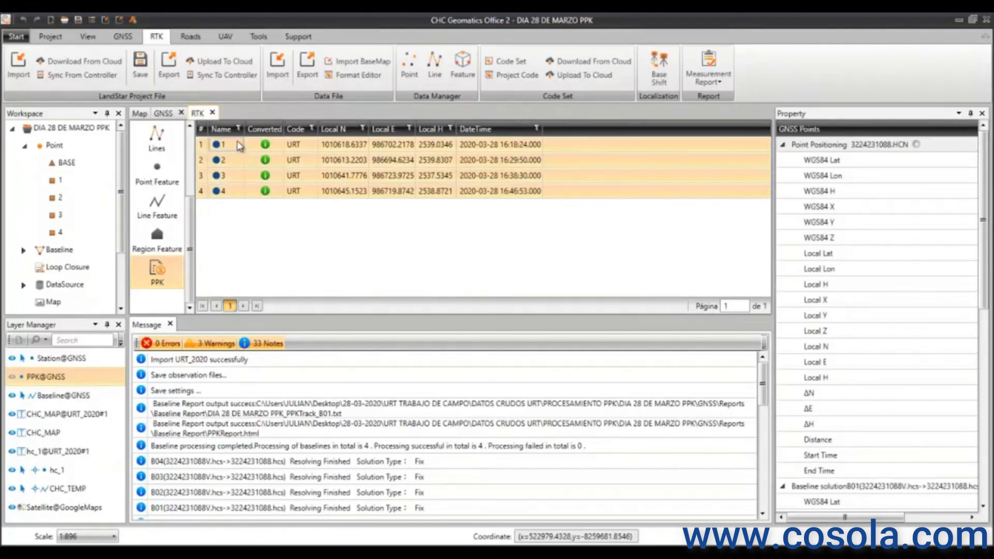
right_click(240, 146)
mouse_move(271, 165)
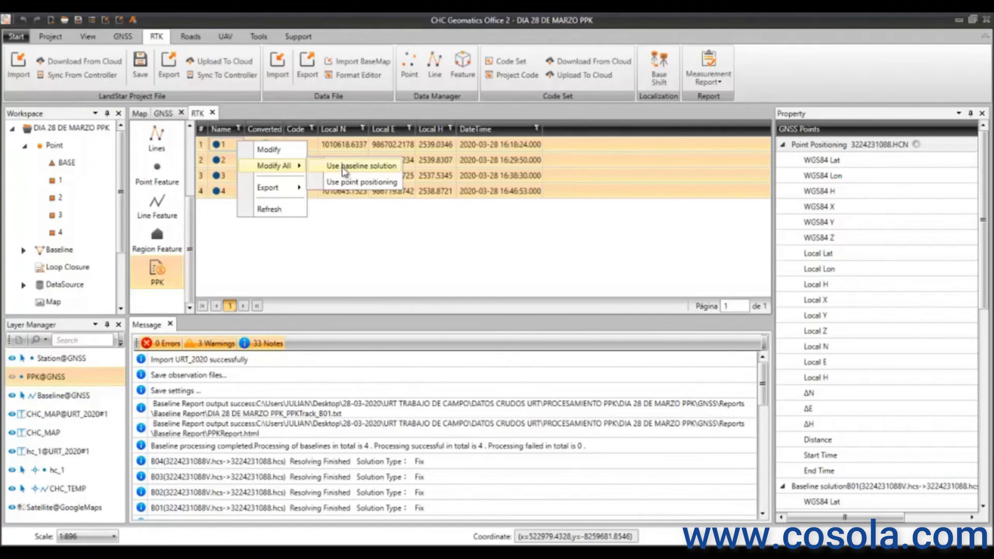
left_click(374, 172)
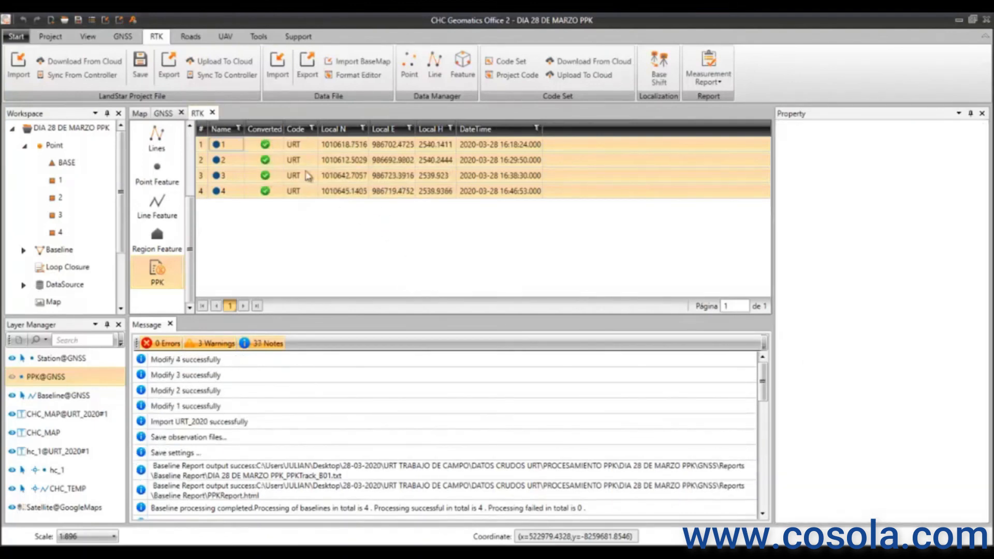
- Check the converted status of the PPK points in the list
left_click(270, 149)
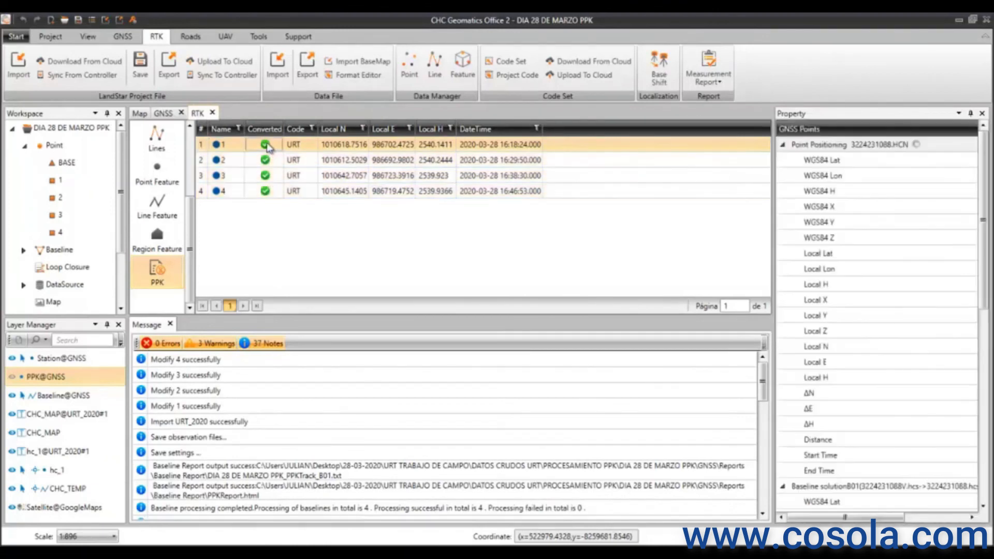
left_click(271, 160)
left_click(269, 191)
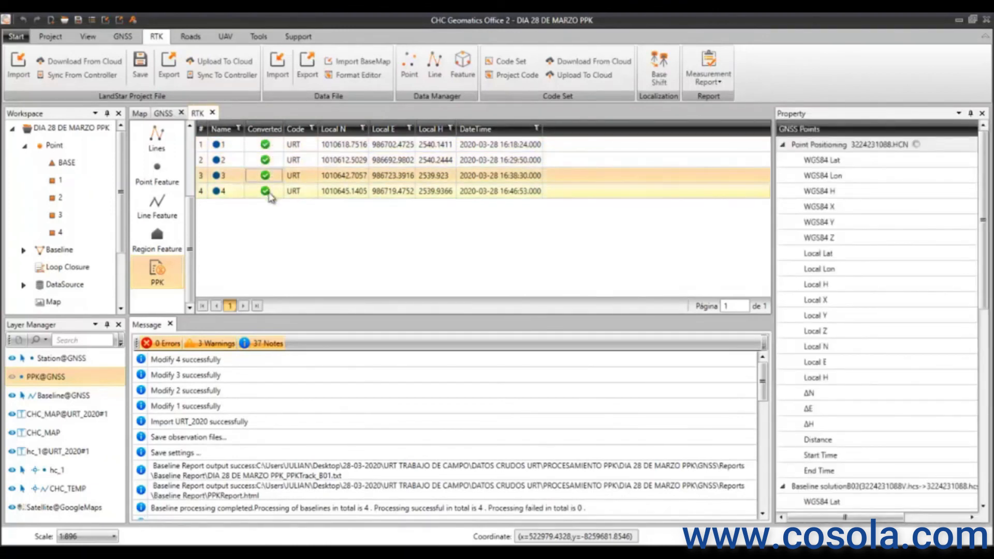
- Examine the positions of points 3 and 4 and their baselines up close on the map
left_click(139, 115)
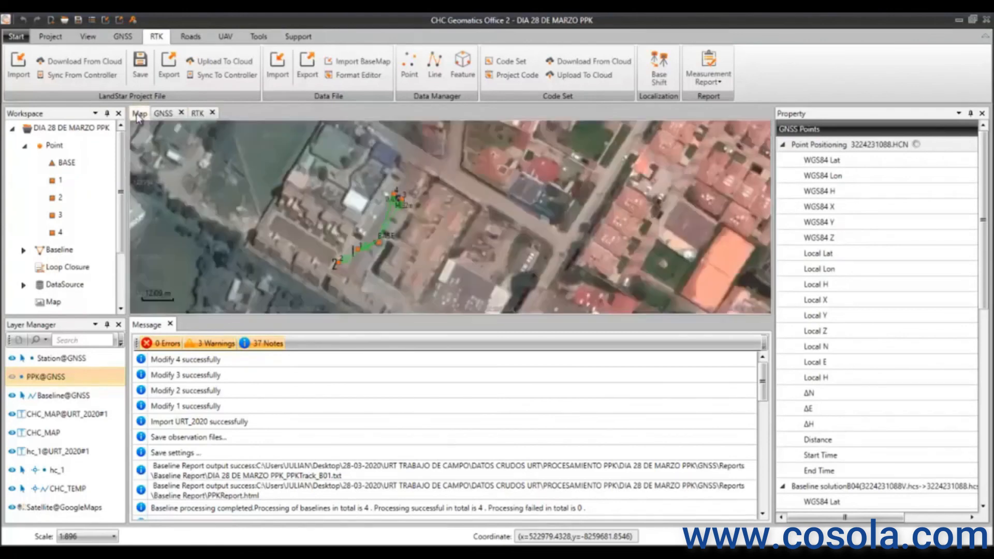
scroll(409, 211, "up", 8)
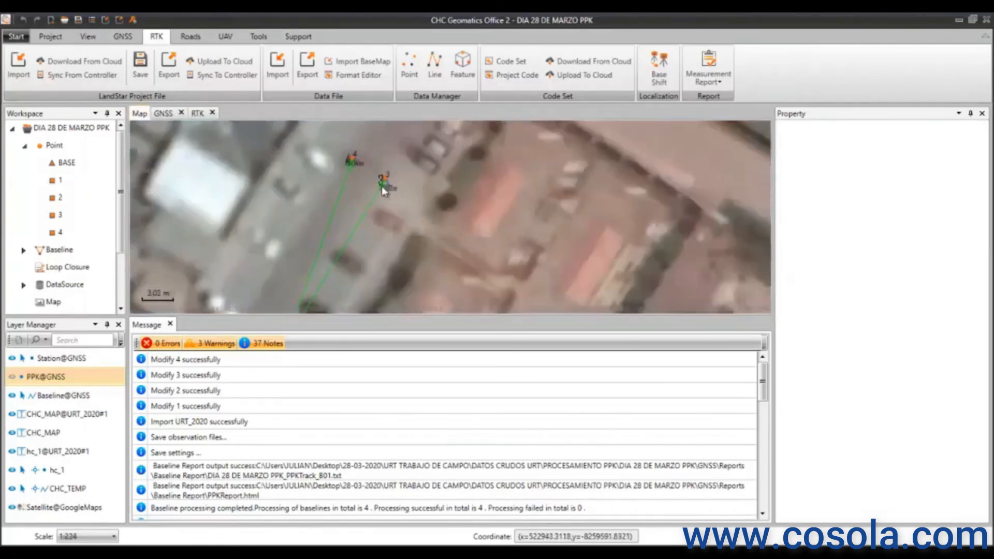
scroll(389, 198, "up", 2)
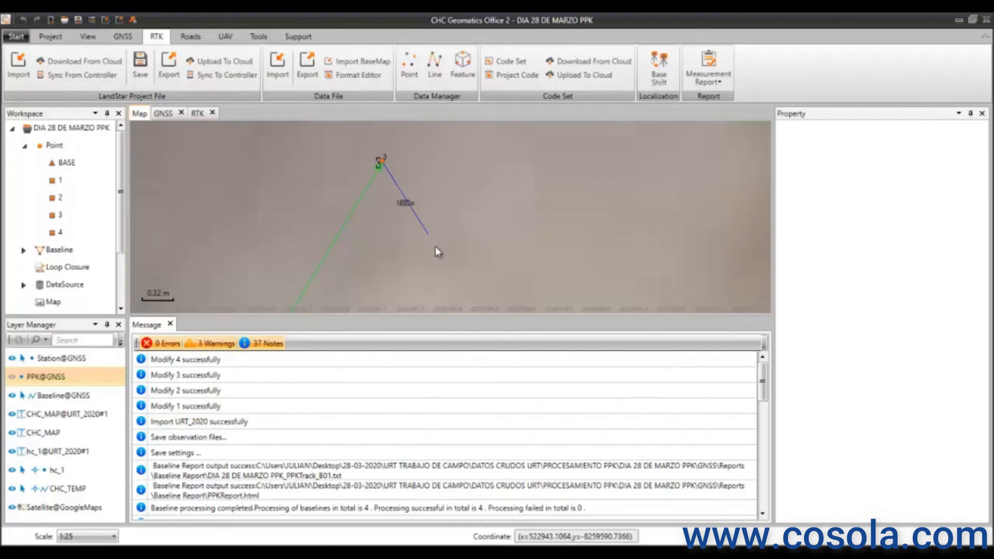
scroll(377, 163, "down", 4)
left_click_drag(178, 148, 352, 204)
scroll(357, 188, "down", 1)
scroll(363, 195, "up", 5)
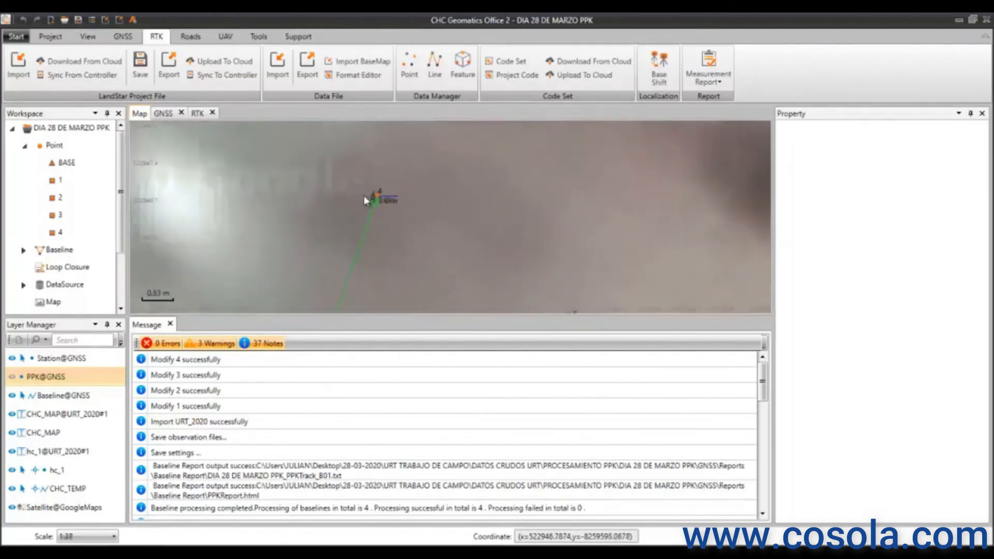
scroll(386, 203, "down", 5)
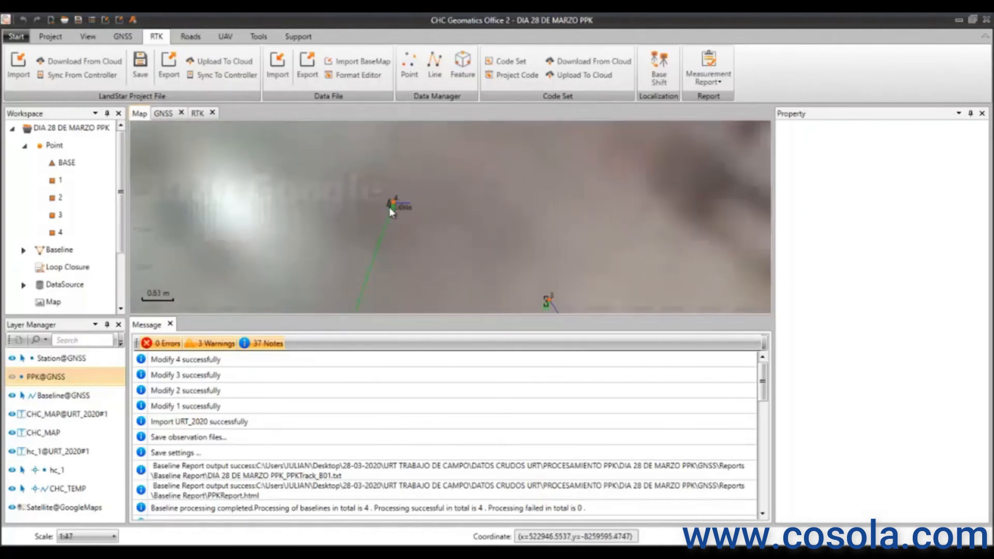
- Examine the positions of points 1 and 2 and the BASE station on the map
scroll(383, 213, "down", 5)
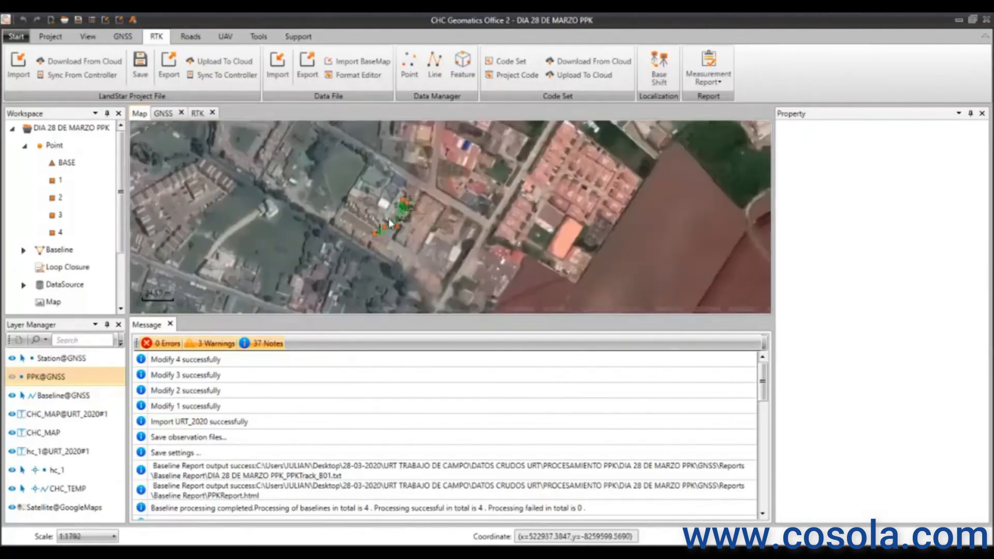
scroll(380, 231, "up", 3)
left_click_drag(402, 270, 400, 219)
scroll(399, 209, "up", 5)
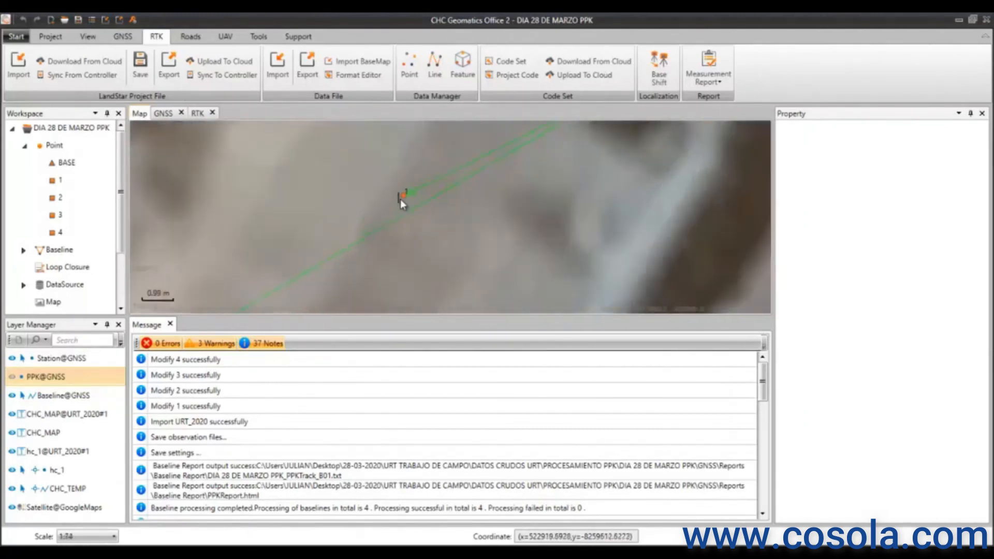
scroll(402, 197, "down", 6)
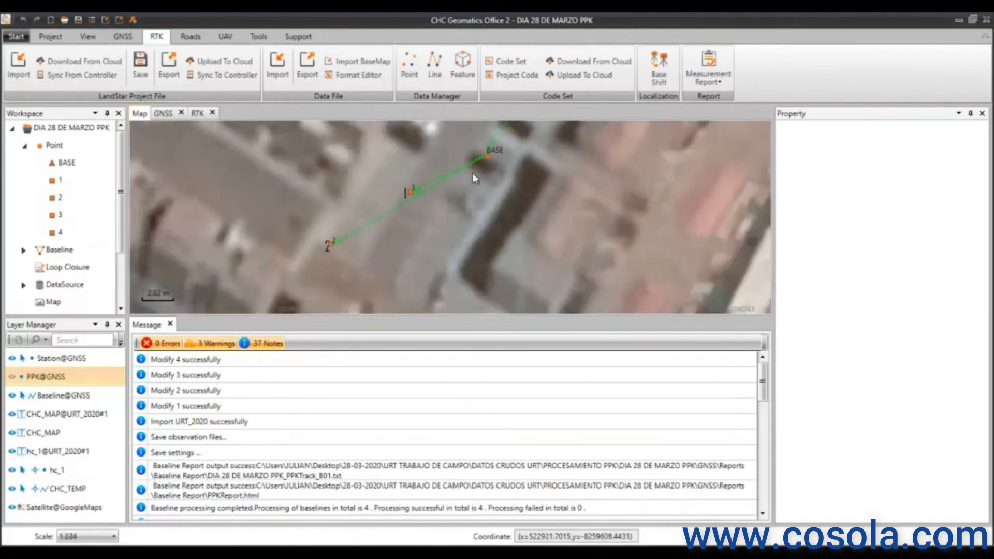
scroll(444, 218, "down", 2)
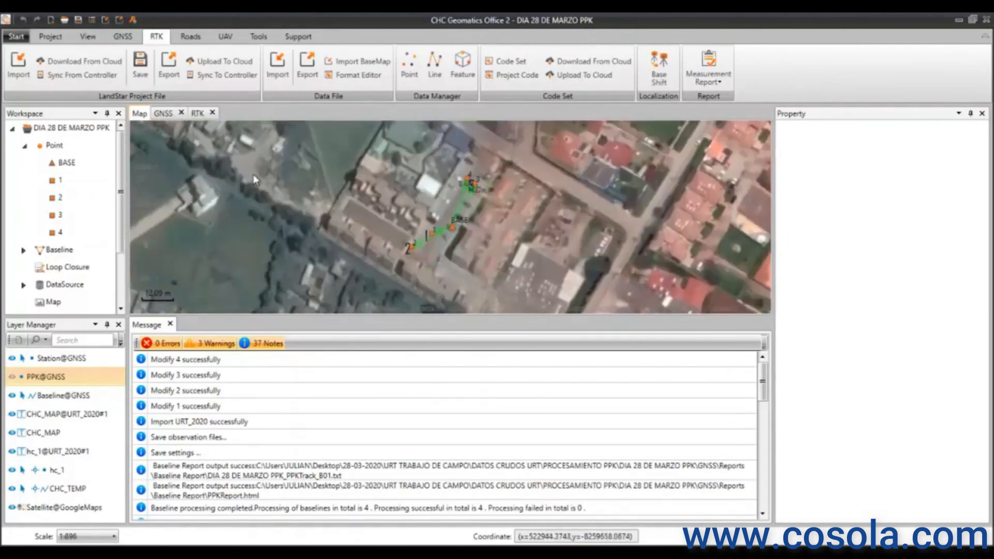
- View the GNSS station coordinates, return to the RTK PPK points, and generate the measurement report as an HTML report
left_click(164, 115)
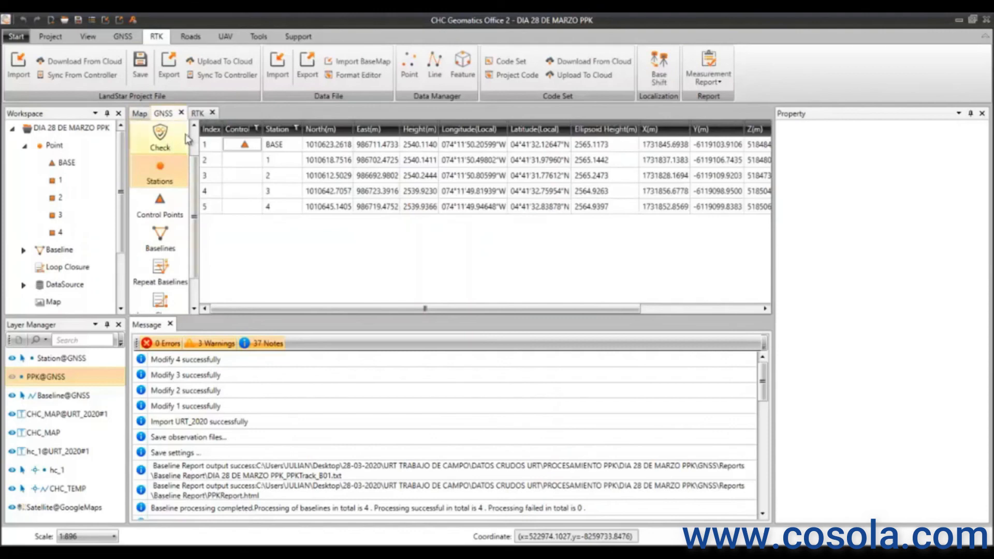
left_click(197, 117)
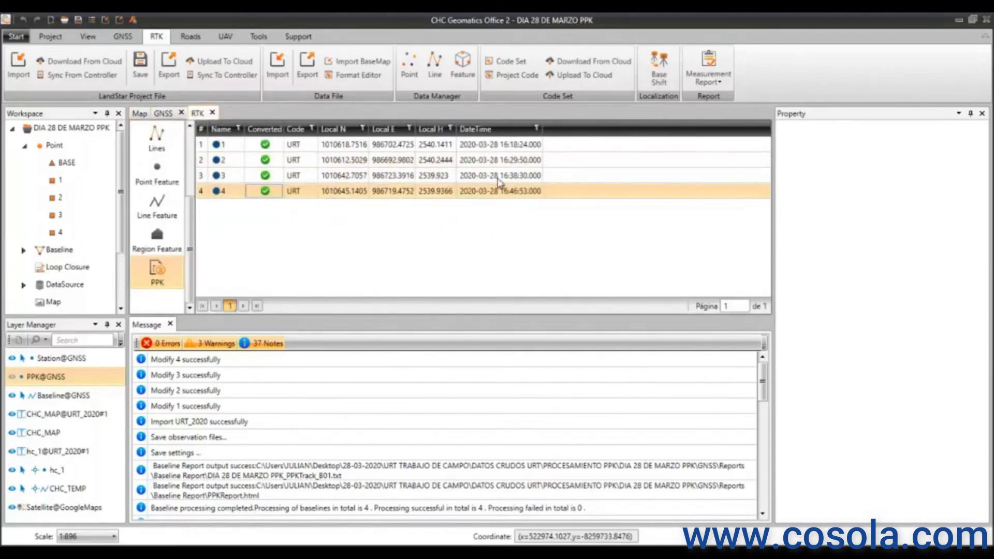
left_click(715, 88)
left_click(717, 87)
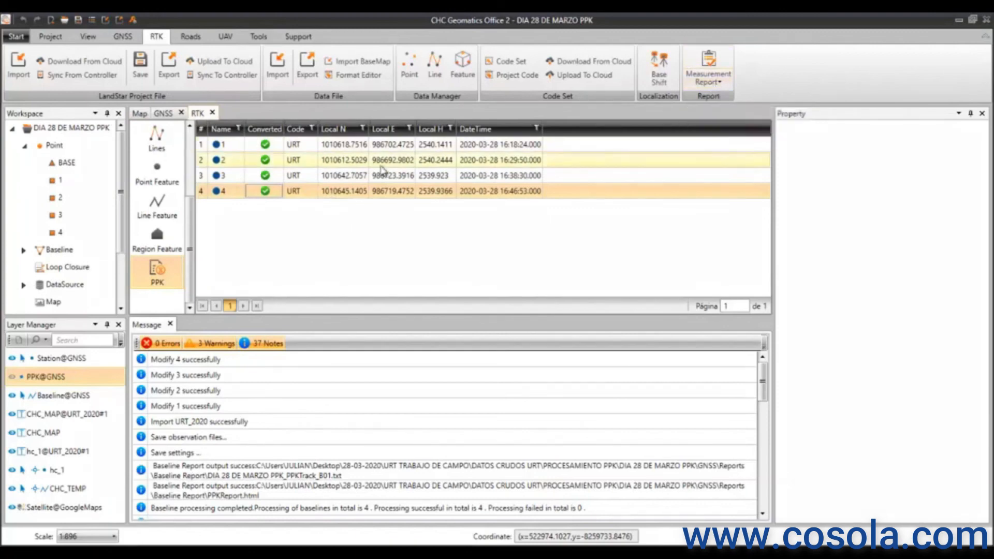
left_click(718, 89)
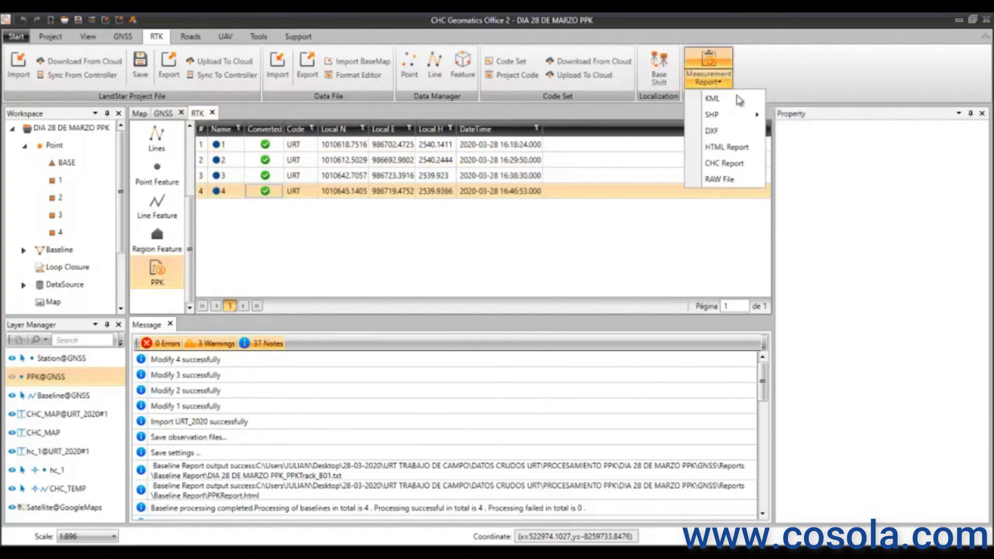
left_click(739, 153)
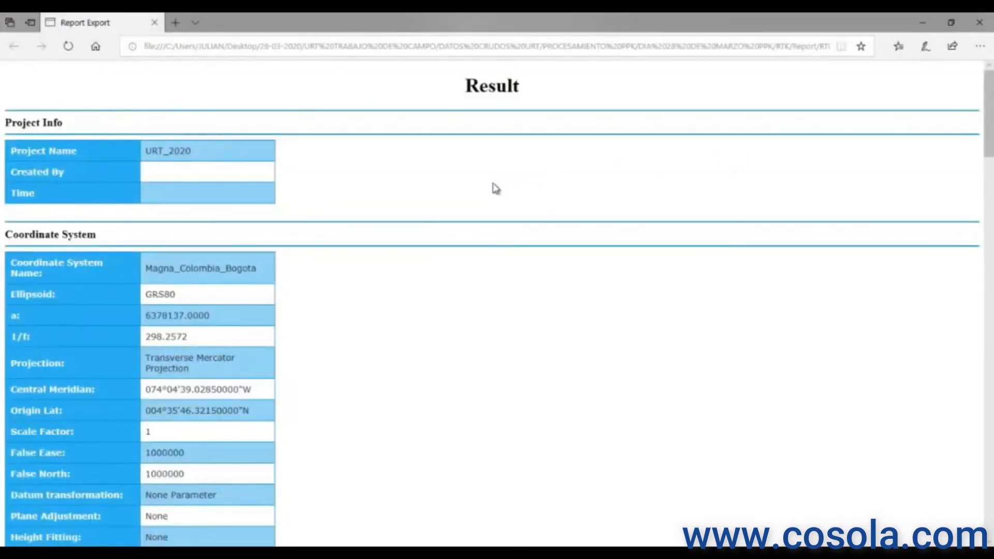
- Review point 1's antenna height, base and survey method in the exported report
scroll(495, 188, "down", 12)
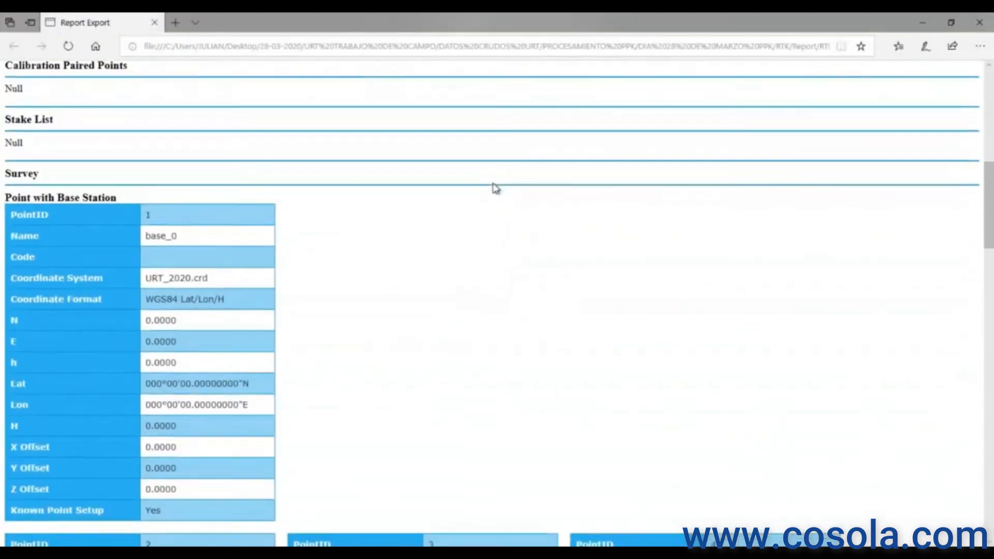
scroll(496, 188, "down", 6)
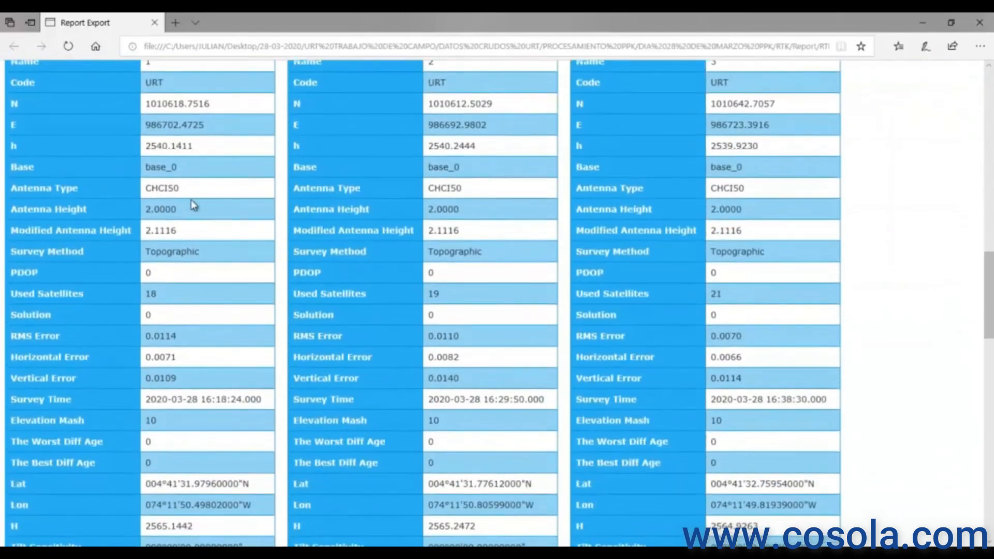
scroll(192, 208, "up", 2)
left_click_drag(180, 284, 129, 288)
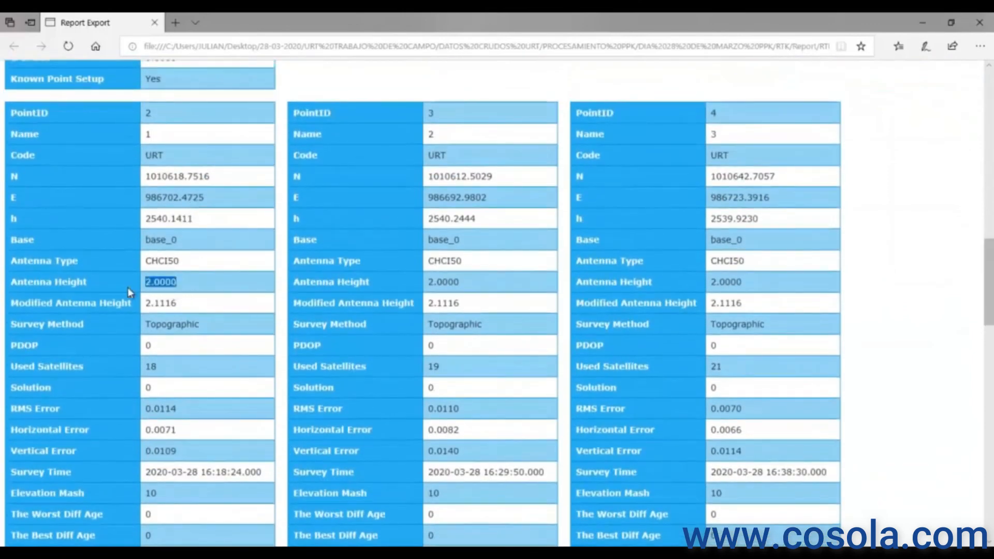
left_click_drag(194, 243, 119, 244)
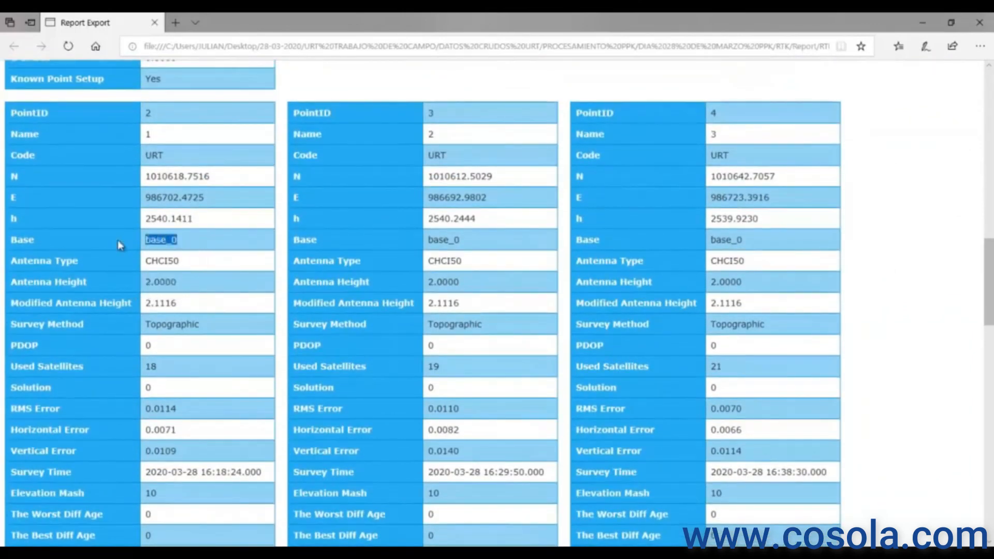
scroll(223, 197, "down", 4)
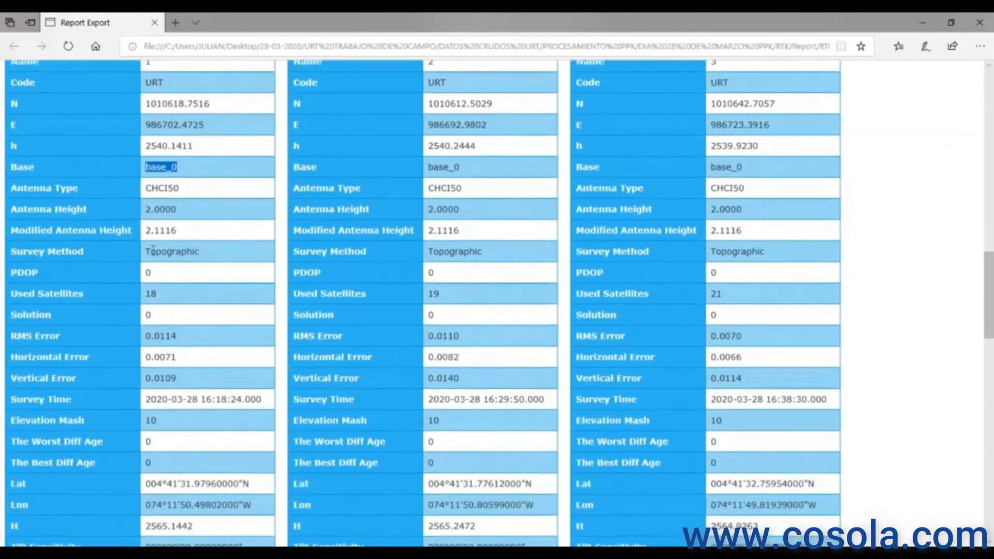
left_click_drag(226, 190, 132, 176)
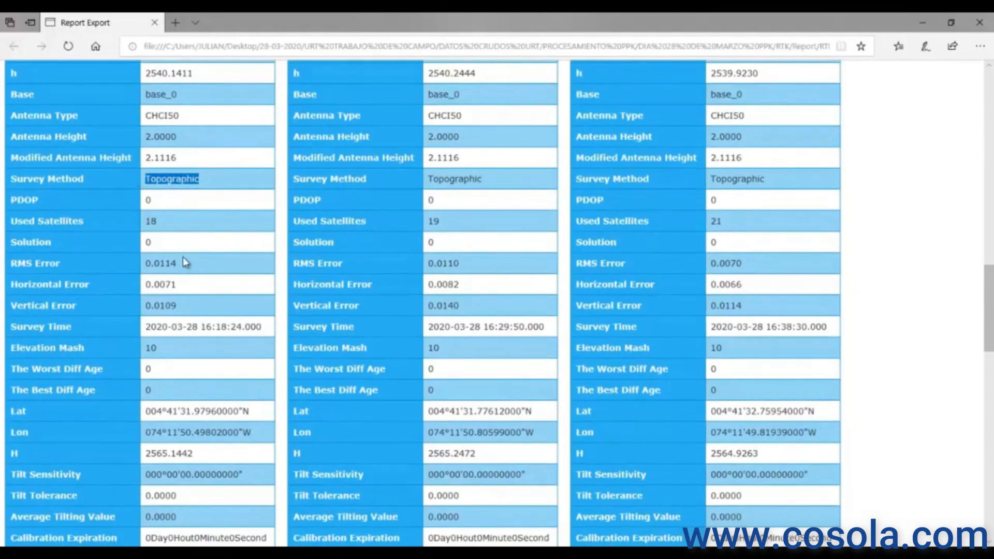
- Review the RMS, horizontal and vertical errors of points 1 and 2 in the report
left_click_drag(195, 270, 126, 279)
left_click_drag(194, 291, 128, 291)
left_click_drag(185, 309, 131, 311)
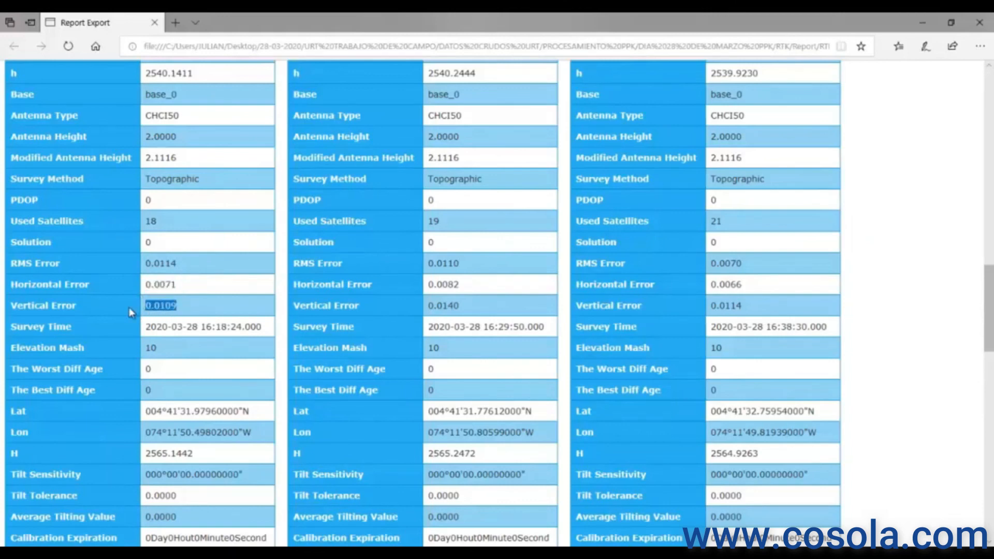
double_click(179, 264)
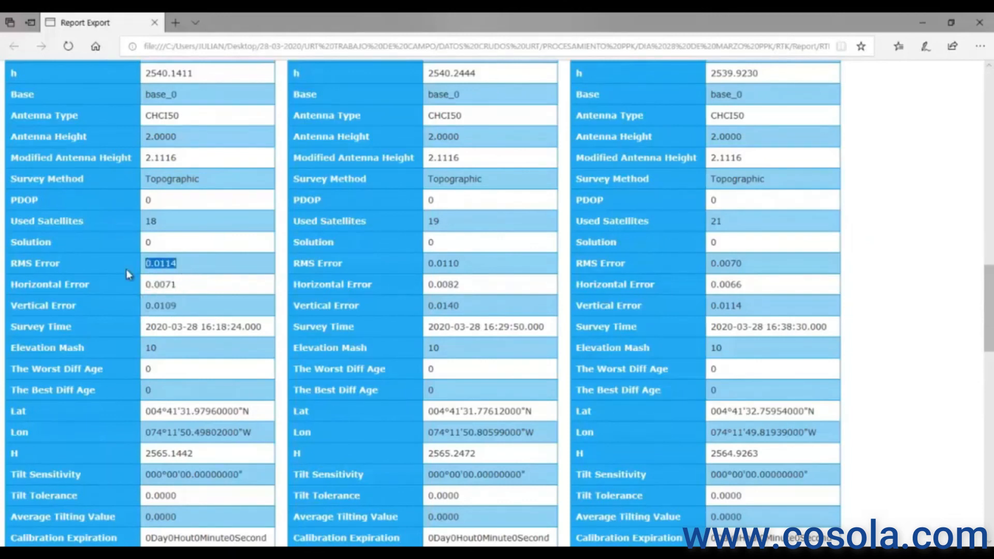
double_click(443, 264)
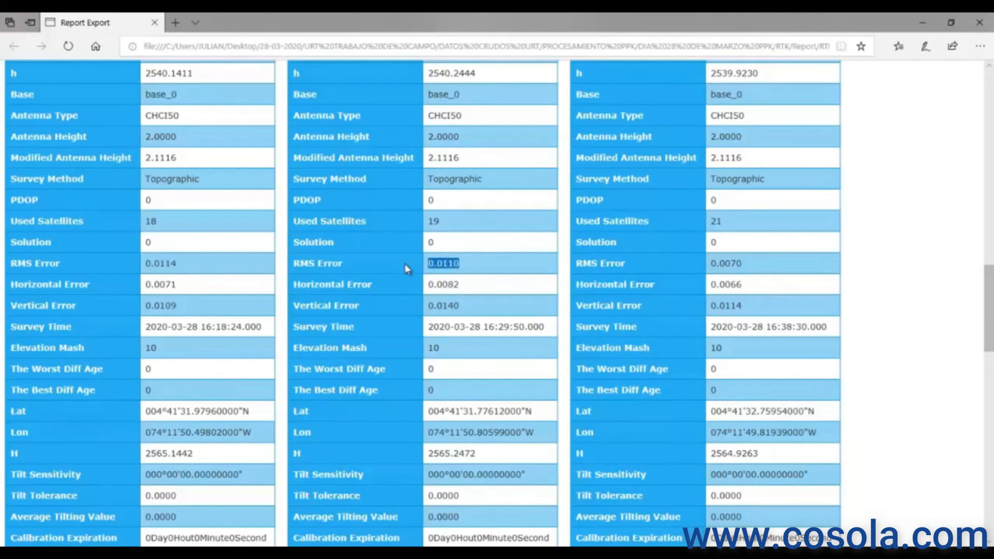
double_click(471, 287)
double_click(472, 310)
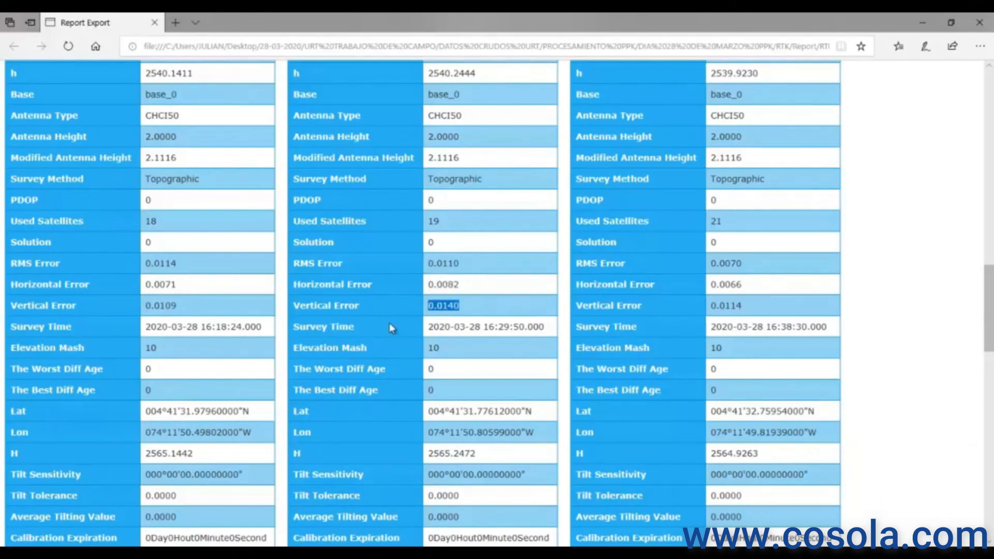
- Review point 2's latitude in the report, and look over the coordinate system and base station sections
scroll(400, 313, "down", 2)
left_click_drag(540, 340, 431, 340)
scroll(474, 222, "up", 6)
scroll(522, 280, "down", 12)
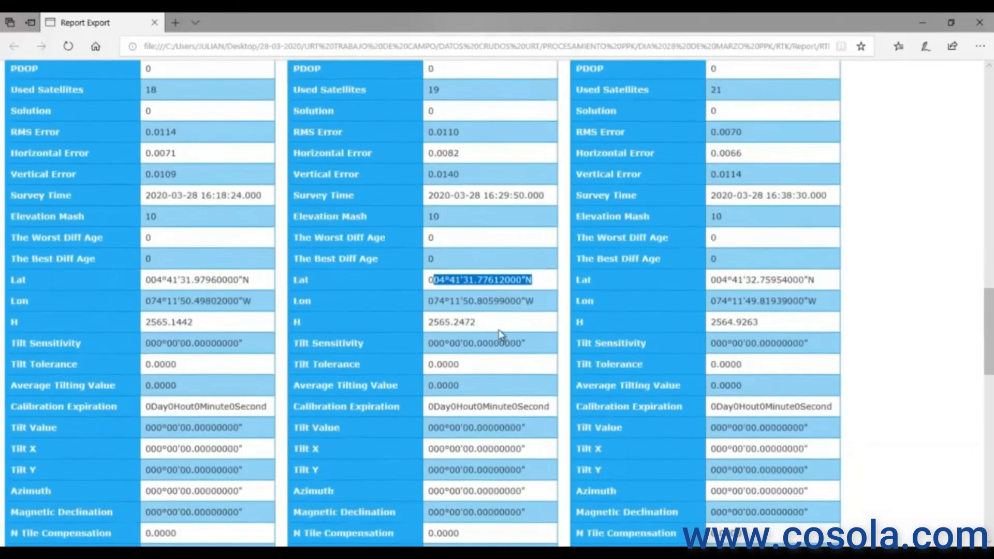
scroll(497, 339, "up", 7)
scroll(493, 340, "up", 15)
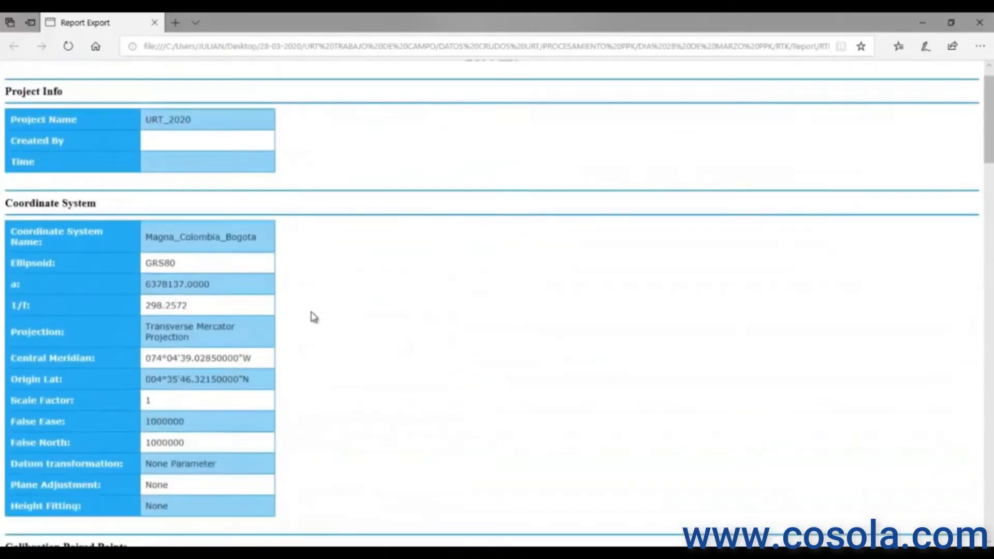
scroll(222, 259, "down", 11)
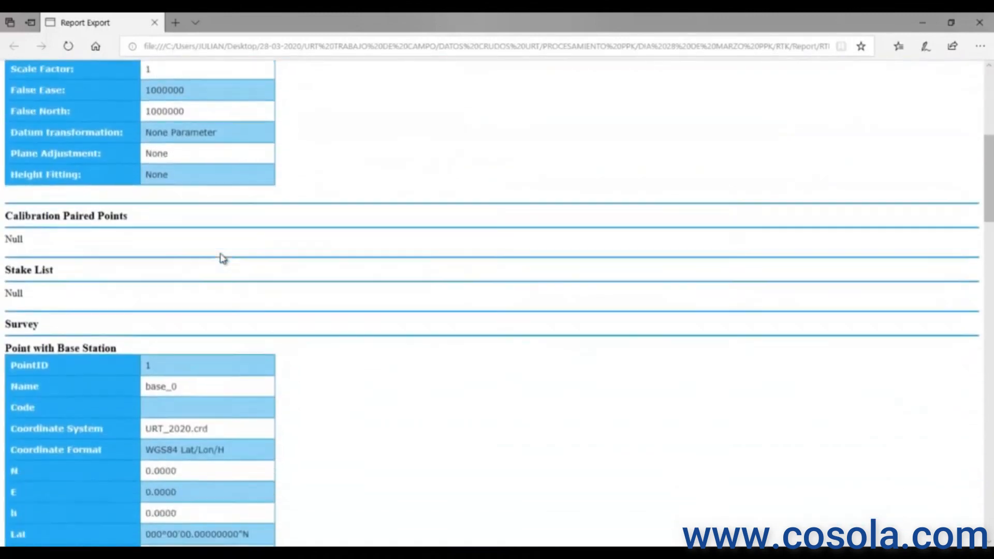
- Review the coordinate system and project info sections of the report, and minimize the report window
scroll(136, 229, "up", 10)
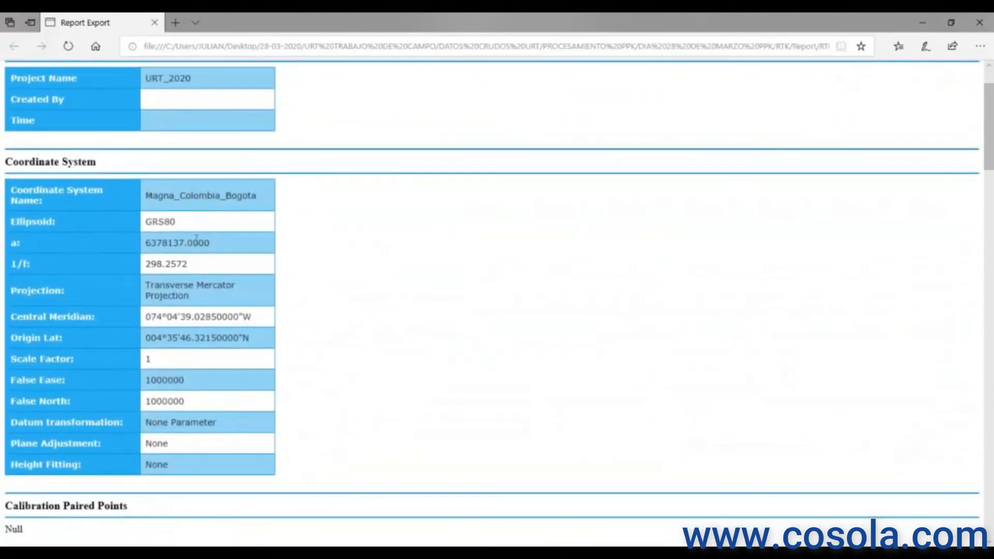
scroll(189, 281, "up", 2)
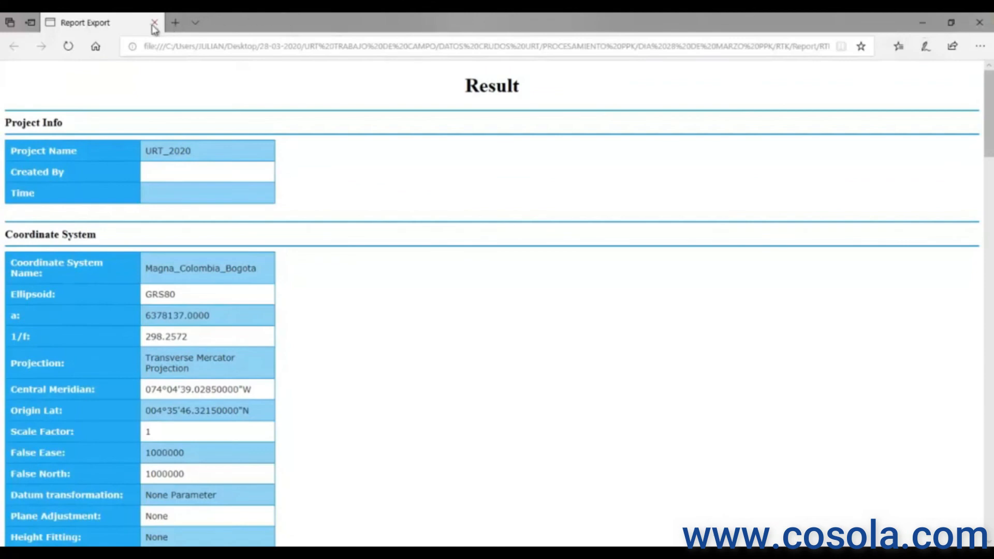
left_click(922, 22)
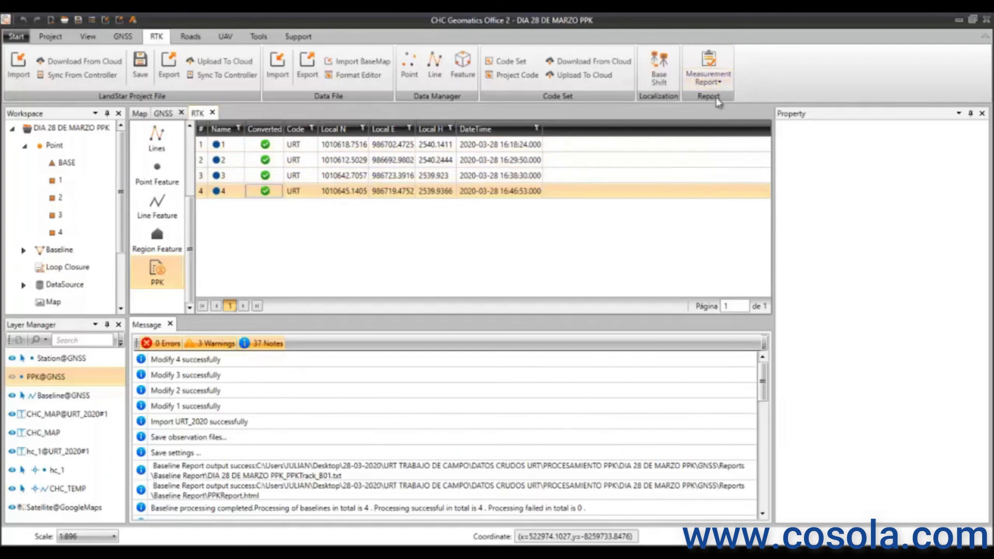
- Export the measurement report as SHP shapefiles and minimize the output folder
left_click(720, 84)
mouse_move(737, 117)
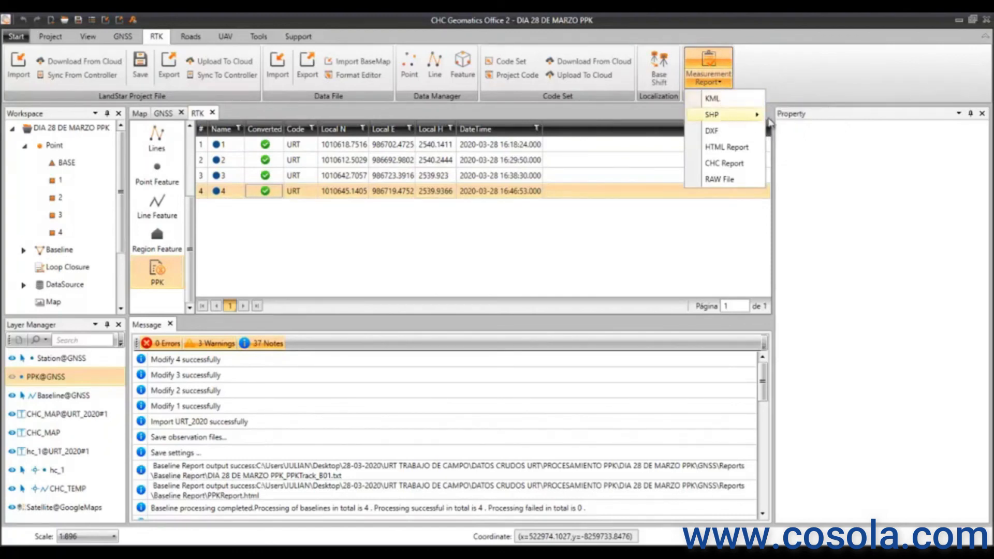
left_click(800, 118)
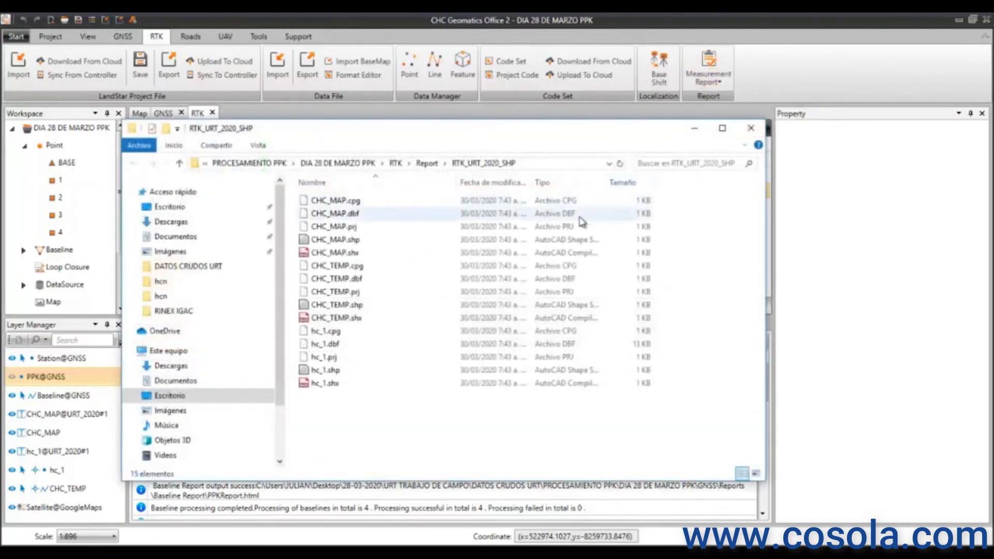
left_click(693, 134)
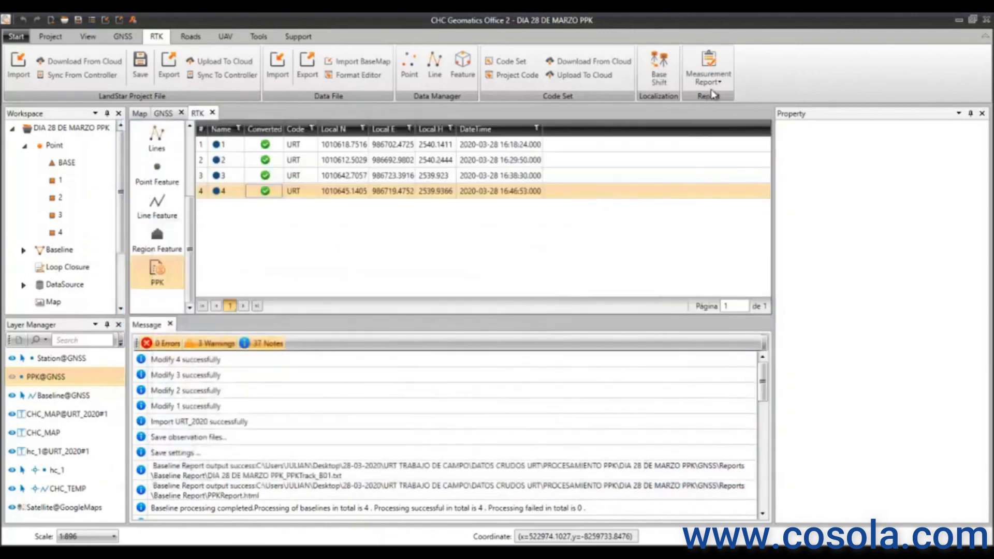
- Export the measurement report as KML, view the points in Google Earth Pro, and minimize it
left_click(709, 75)
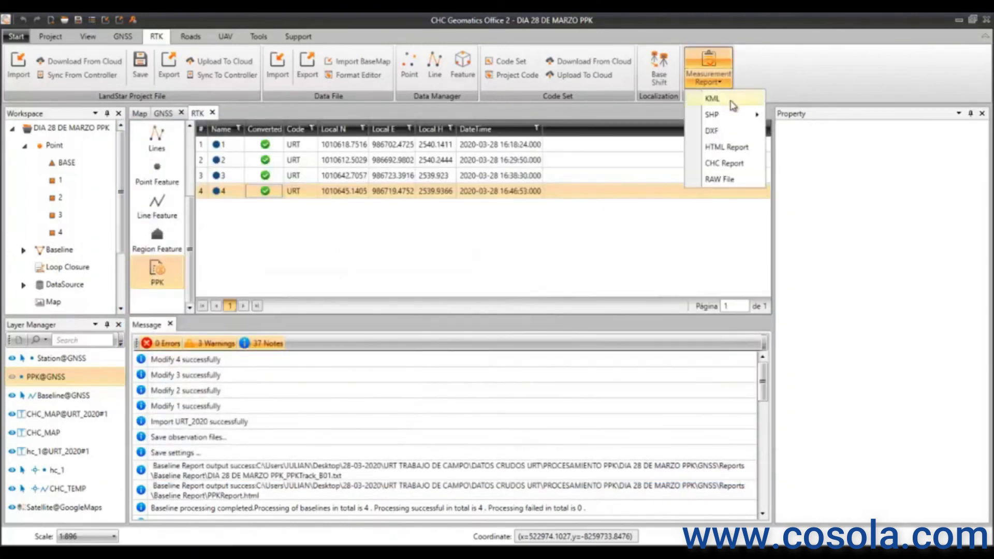
left_click(727, 101)
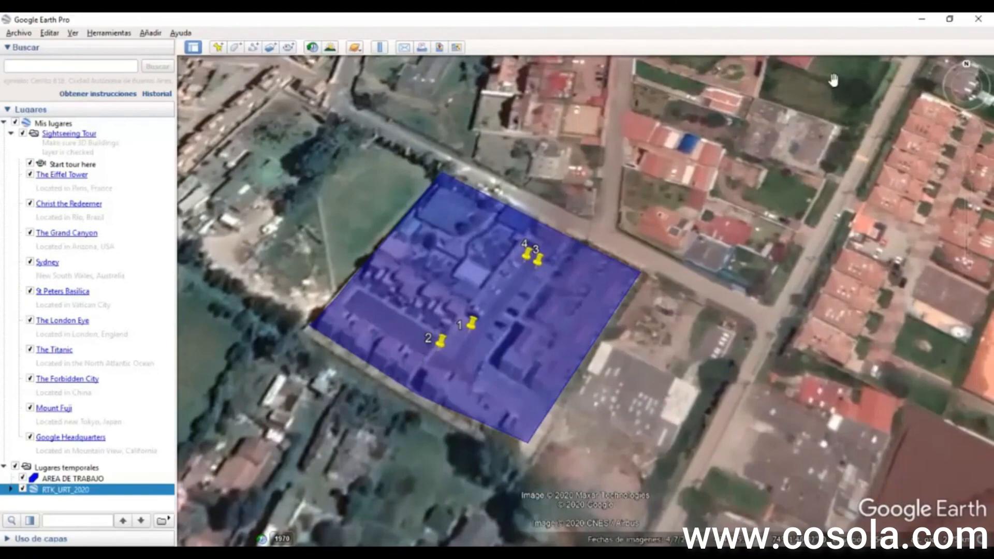
left_click(924, 21)
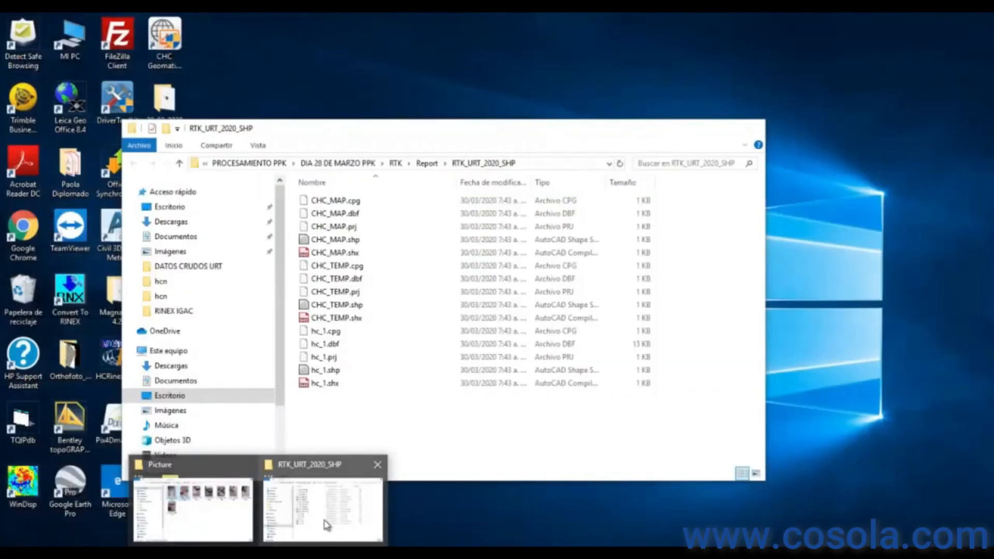
- Bring up the exported shapefile folder, and in the Picture folder window go back up to the URT TRABAJO DE CAMPO folder
left_click(326, 525)
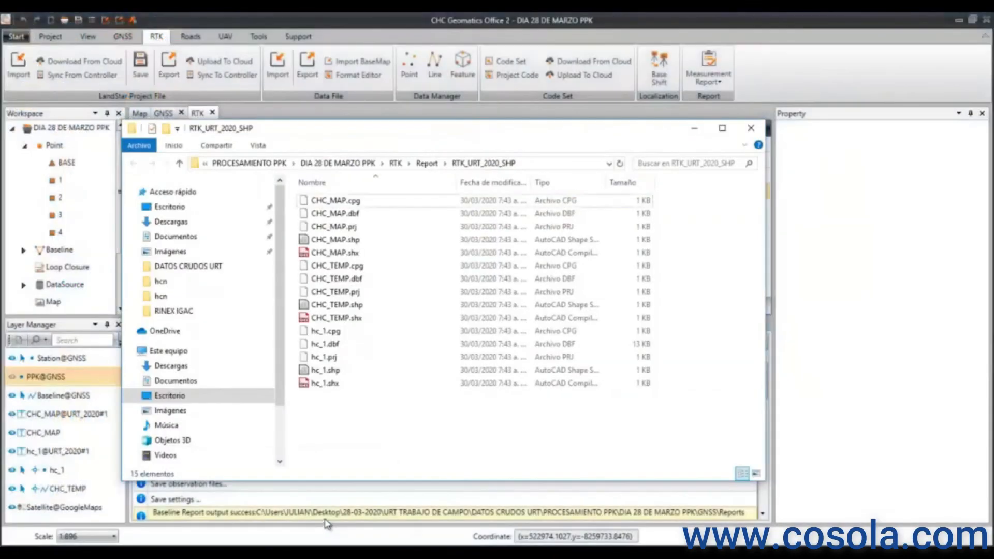
left_click(223, 517)
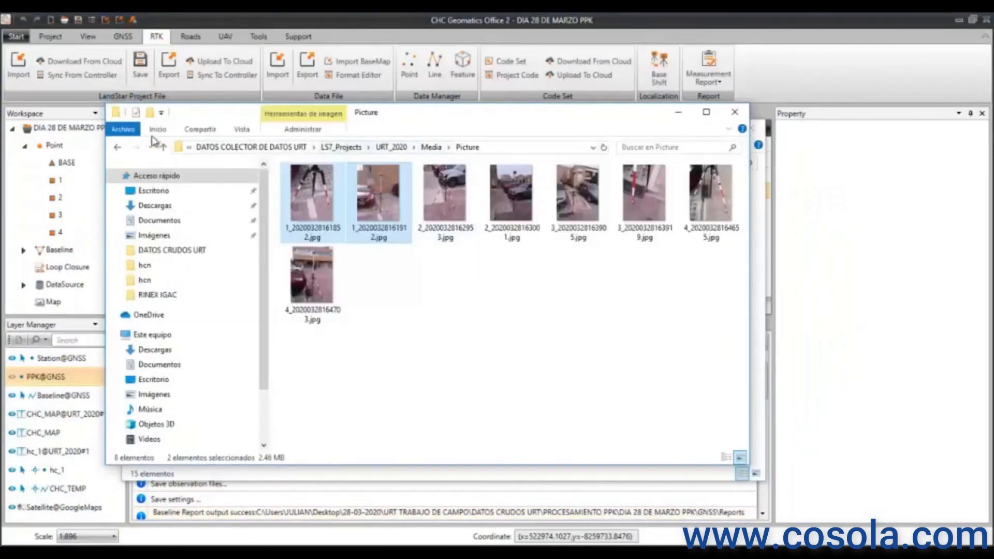
left_click(117, 148)
left_click(117, 148)
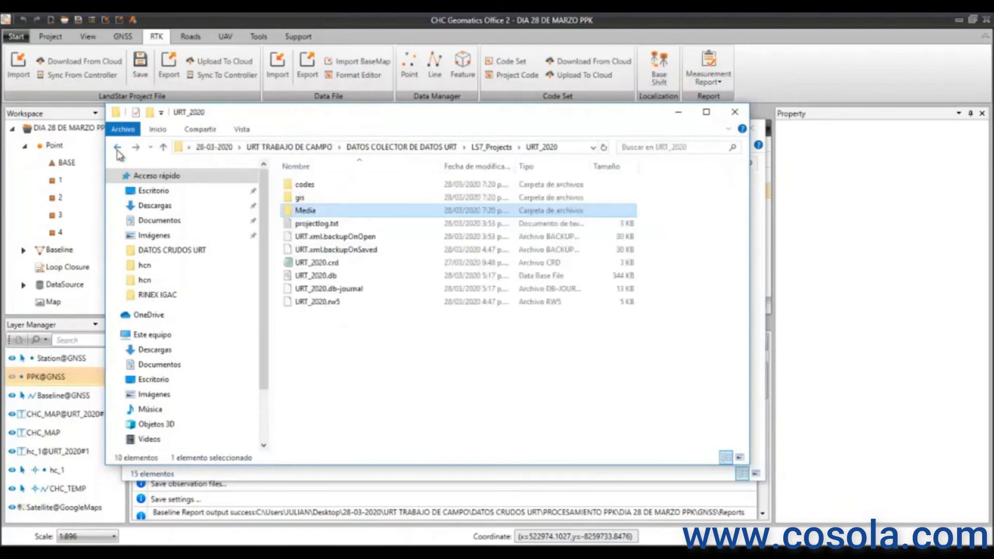
left_click(117, 148)
left_click(117, 148)
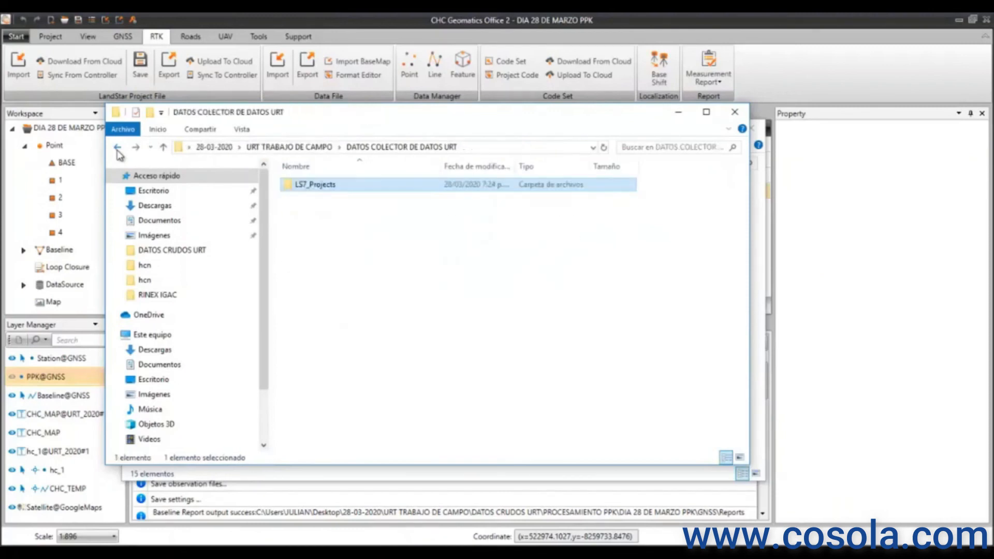
left_click(300, 148)
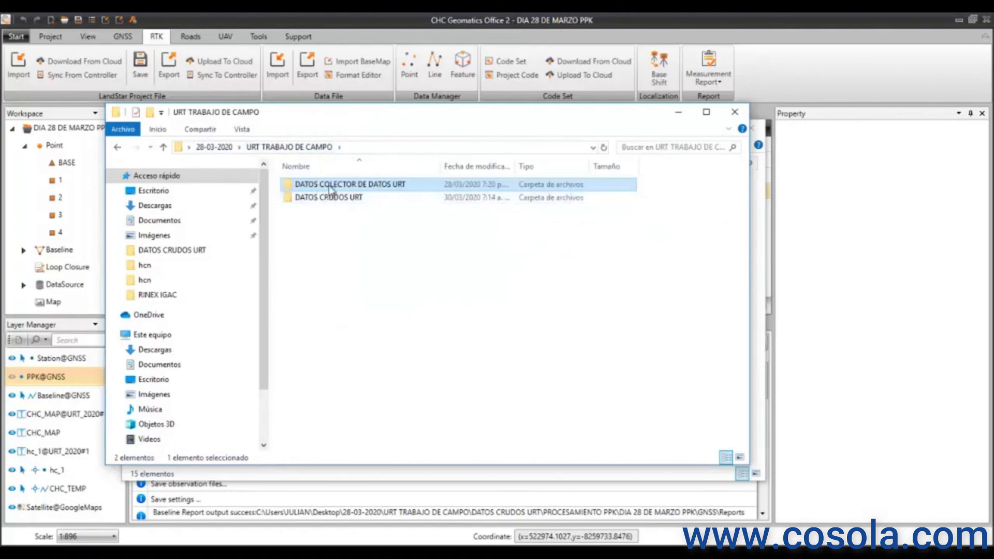
- Open the Station Report folder under DATOS CRUDOS URT, PROCESAMIENTO PPK, DIA 28 DE MARZO PPK, GNSS, Reports
left_click(326, 201)
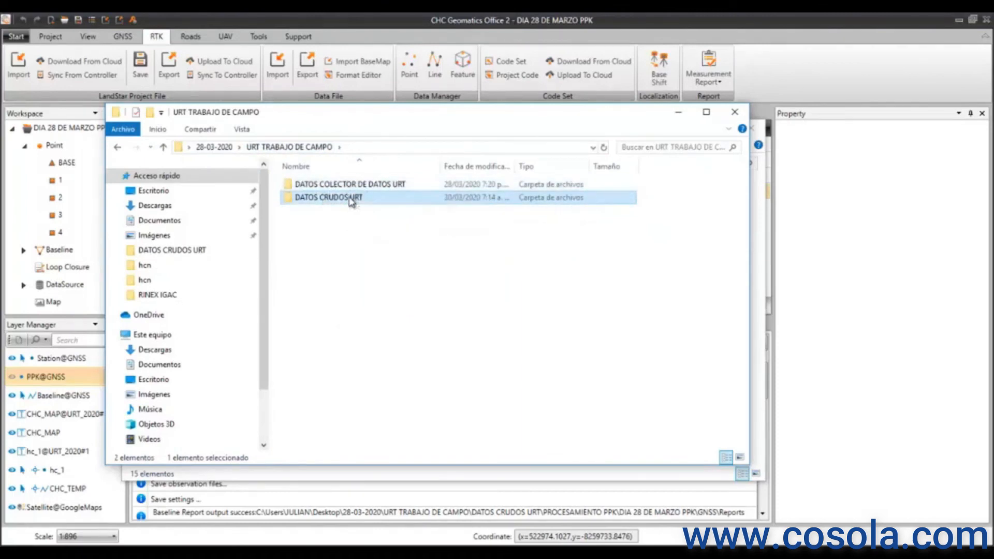
double_click(353, 198)
double_click(355, 226)
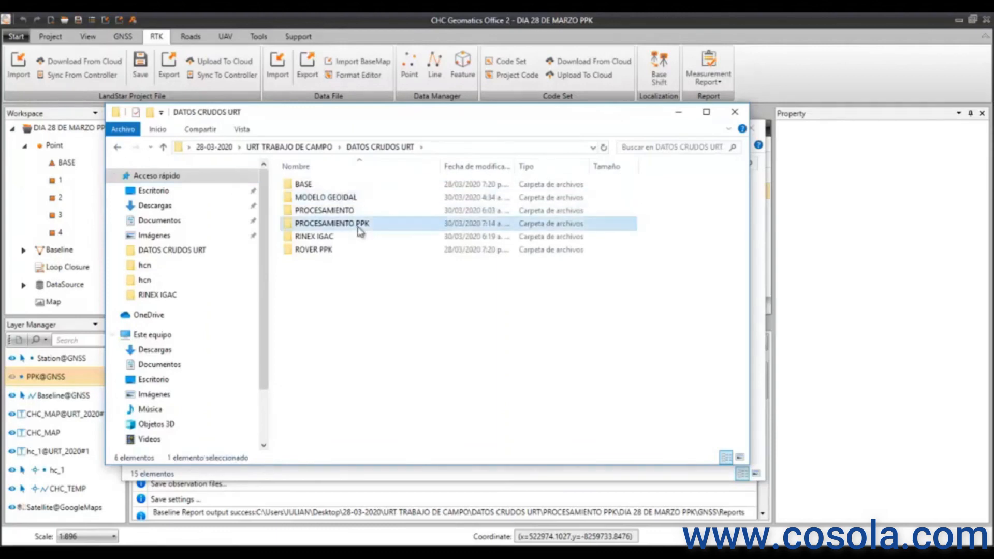
double_click(342, 186)
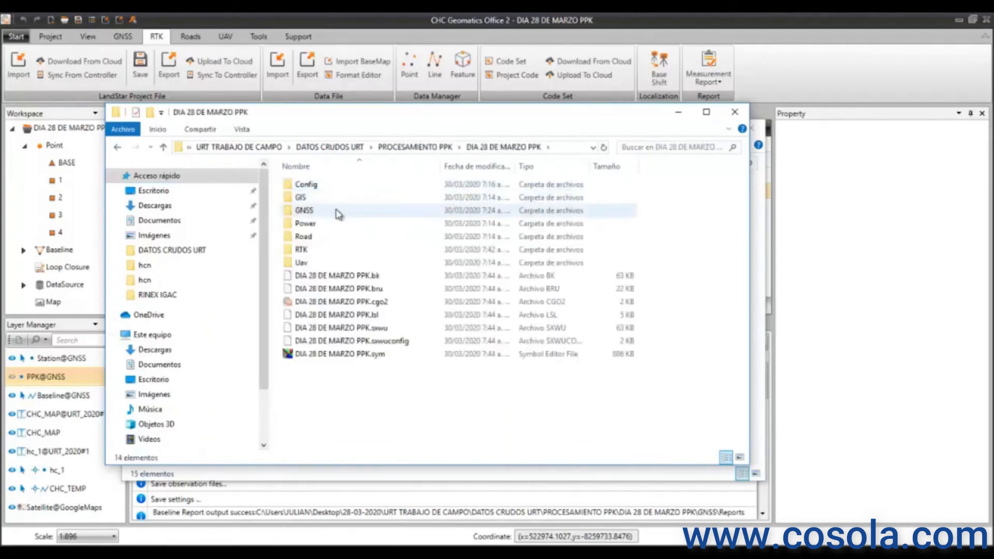
double_click(336, 212)
double_click(317, 226)
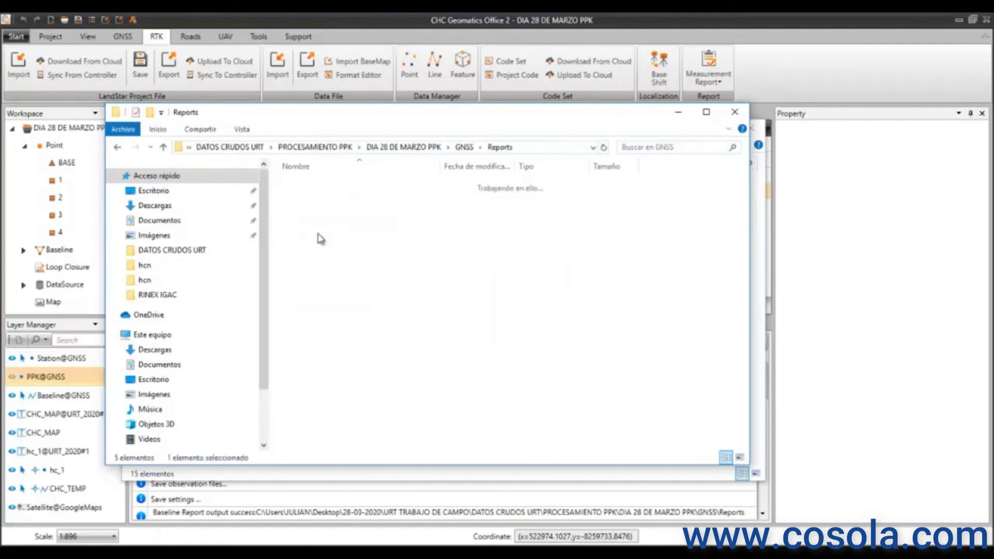
double_click(316, 288)
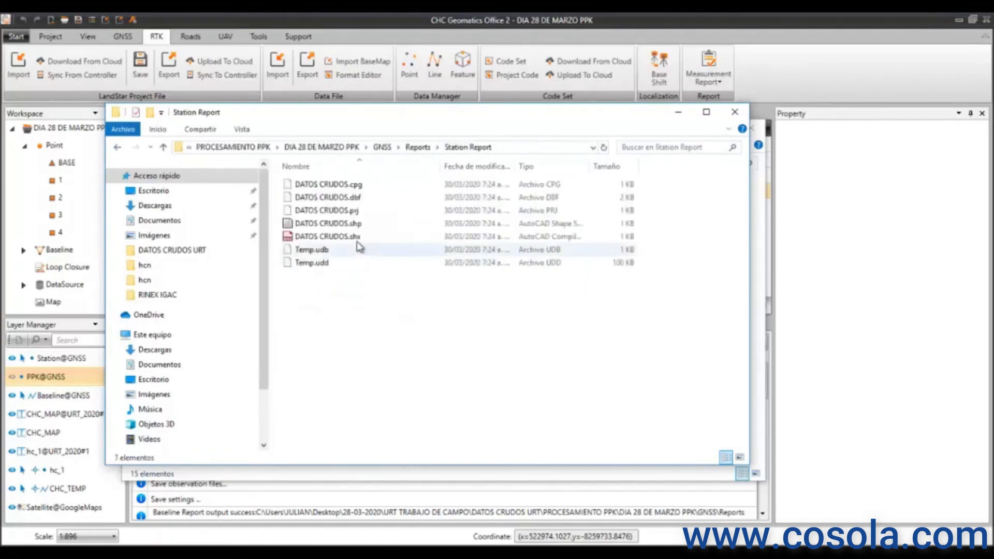
- Move the Station Report folder window lower on the desktop, and search for and launch ArcMap 10.5
left_click_drag(612, 118, 629, 205)
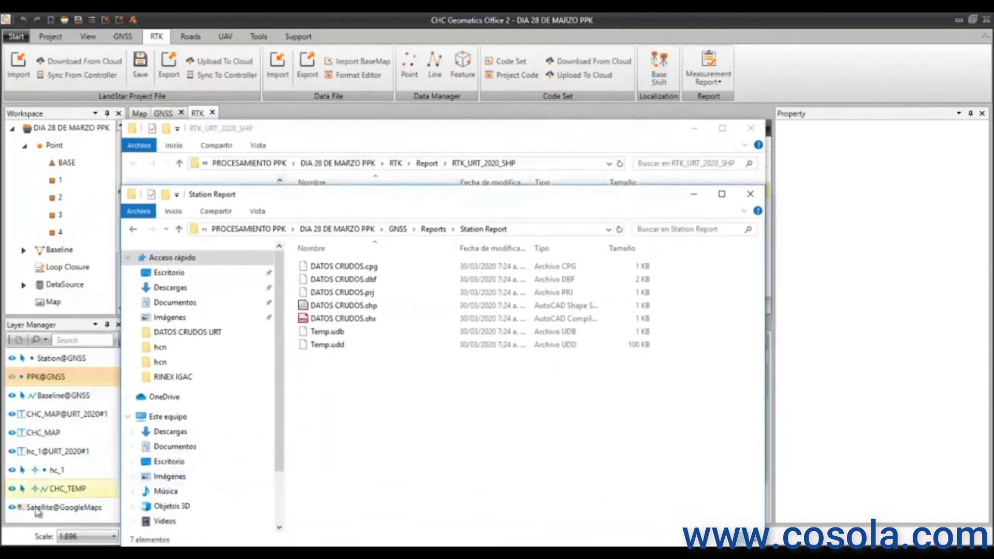
left_click(42, 555)
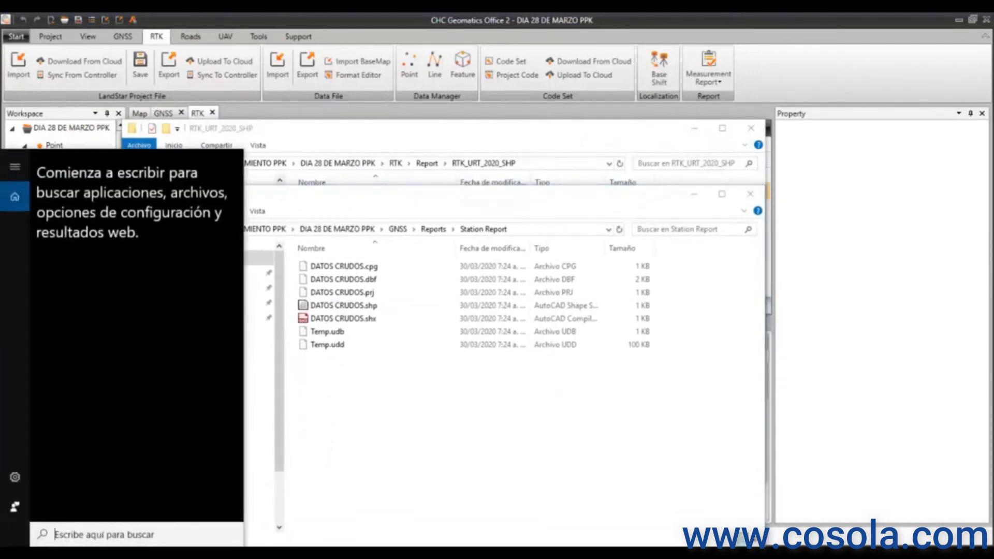
type("AR")
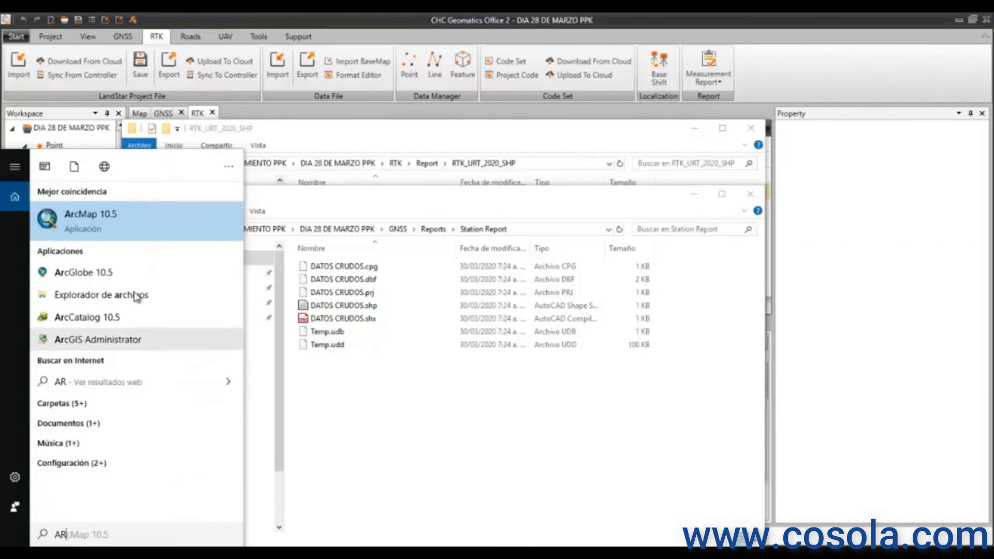
left_click(139, 224)
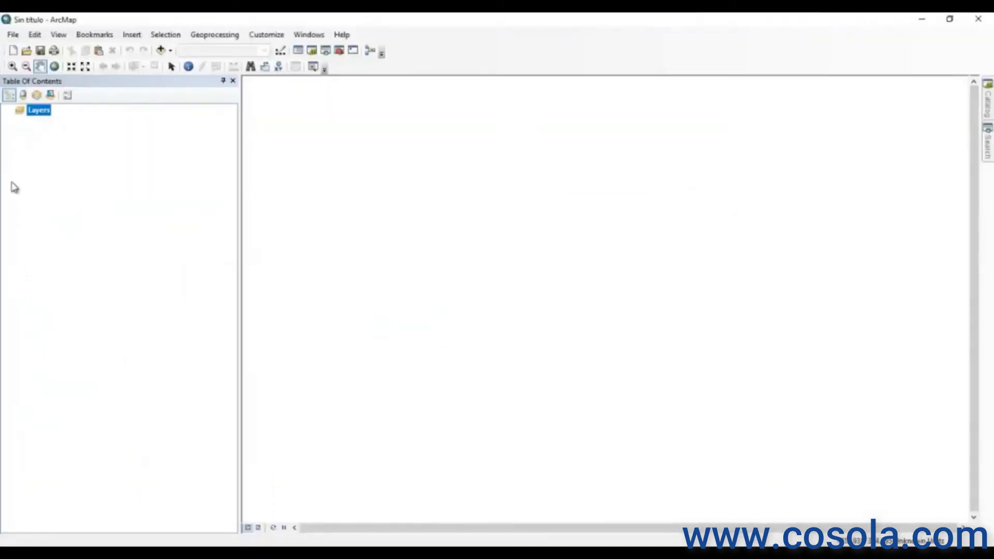
- Set the data frame's coordinate system to MAGNA Colombia Bogota by searching for code 3116
right_click(37, 117)
left_click(60, 384)
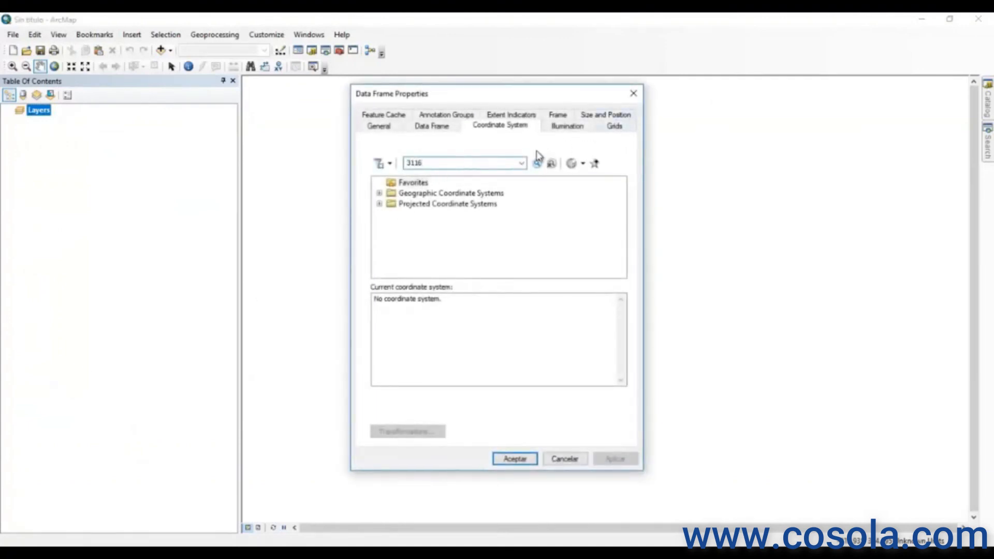
left_click(536, 162)
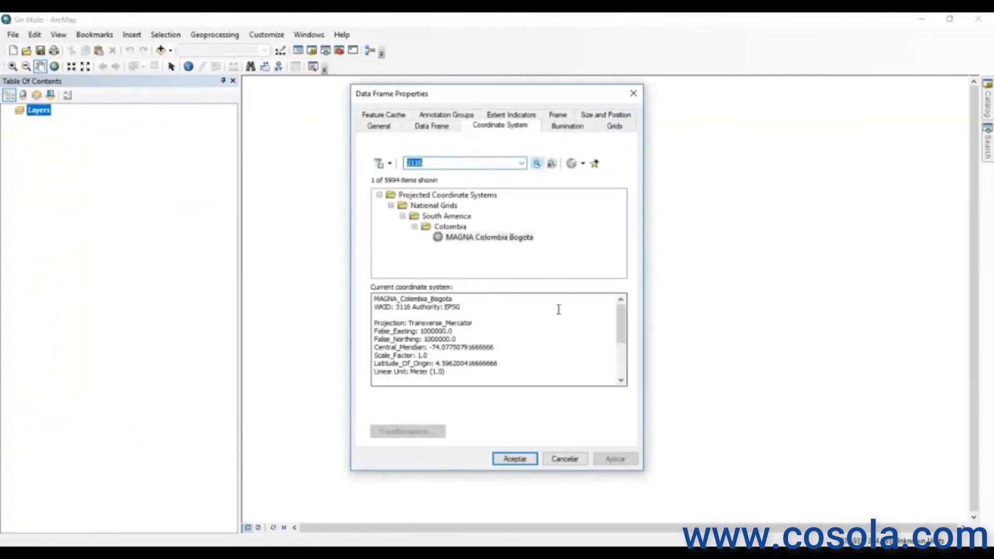
left_click(616, 459)
left_click(514, 459)
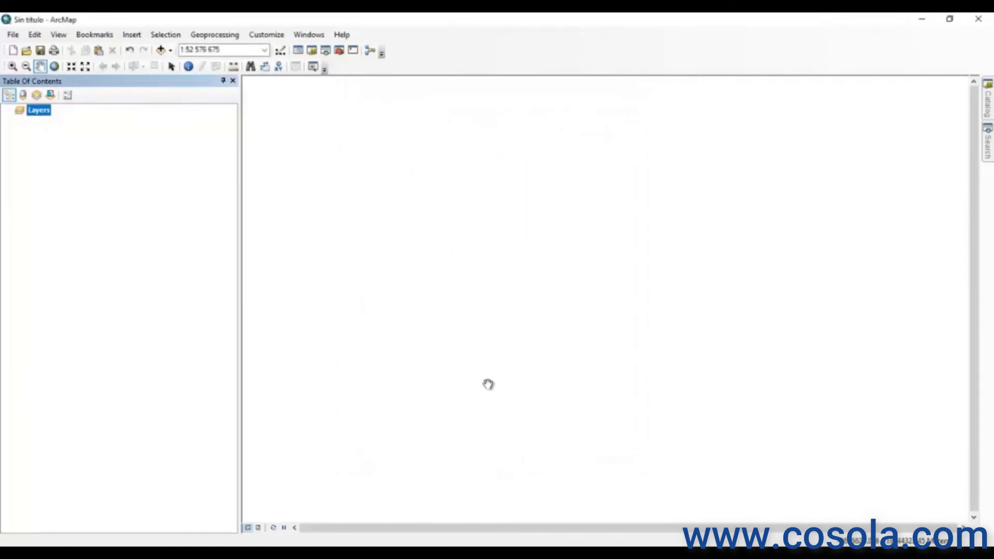
- Place ArcMap and the Station Report folder side by side, and bring the RTK_URT_2020_SHP folder to the front
key("super+Right")
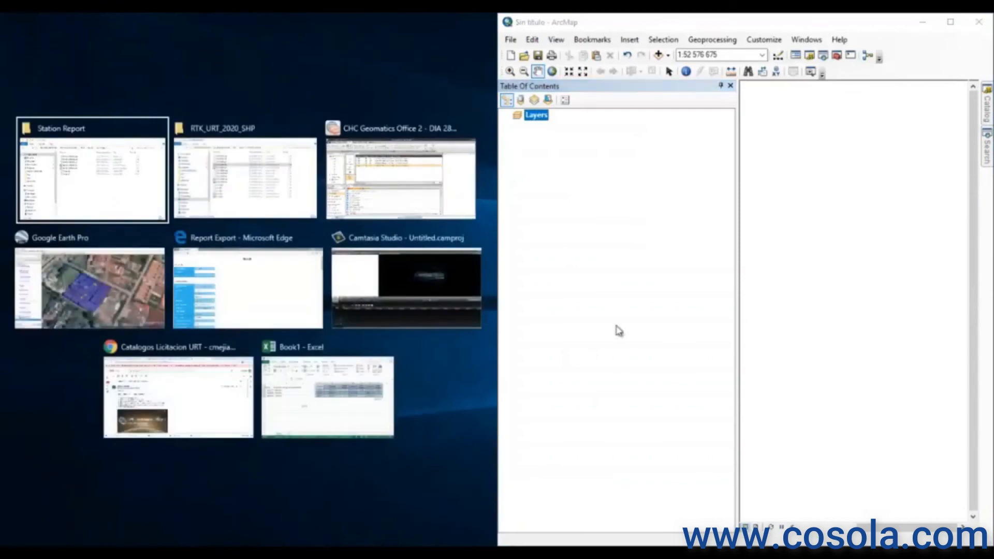
left_click(99, 183)
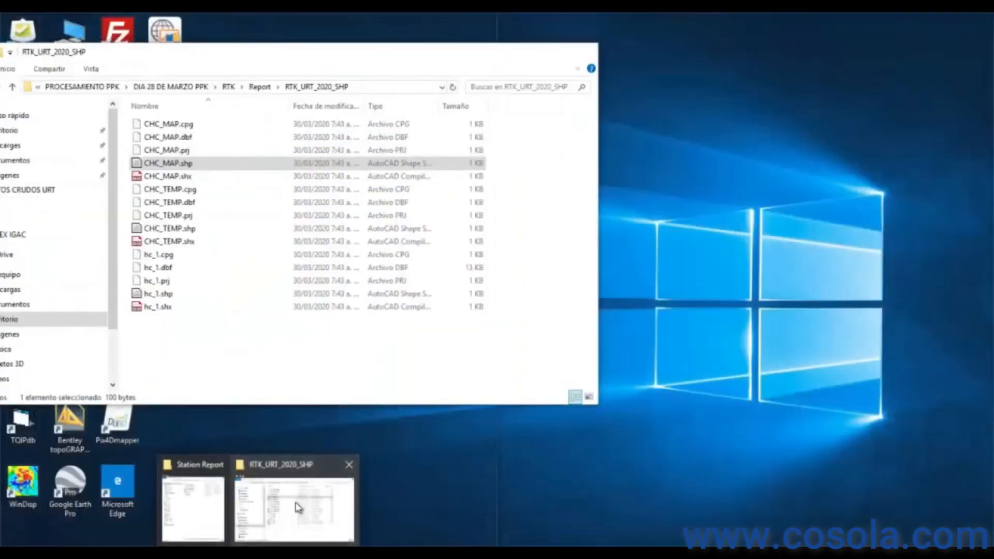
left_click(296, 505)
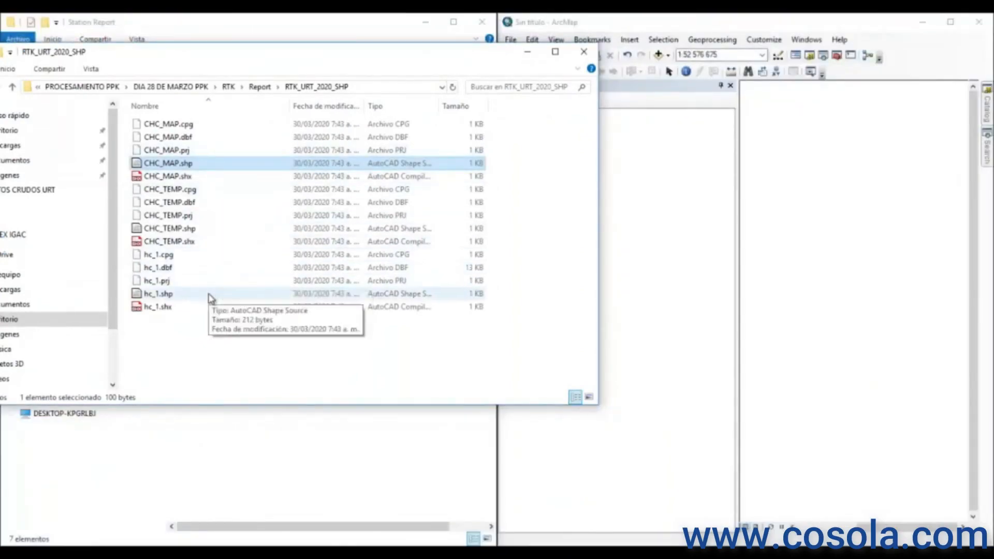
- Try adding the CHC_MAP.shp shapefile to the map and zooming to its layer, and remove the layer
left_click_drag(202, 165, 844, 261)
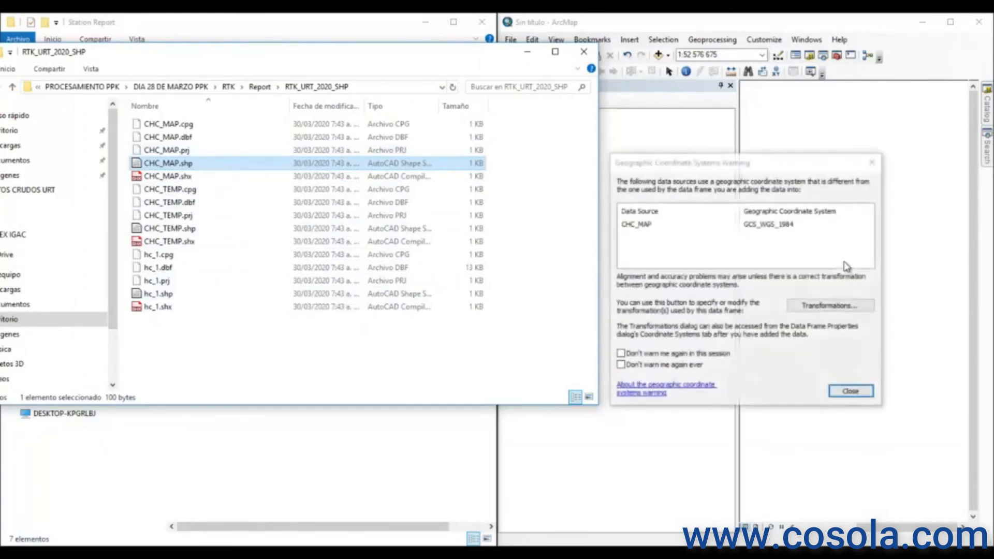
left_click(855, 390)
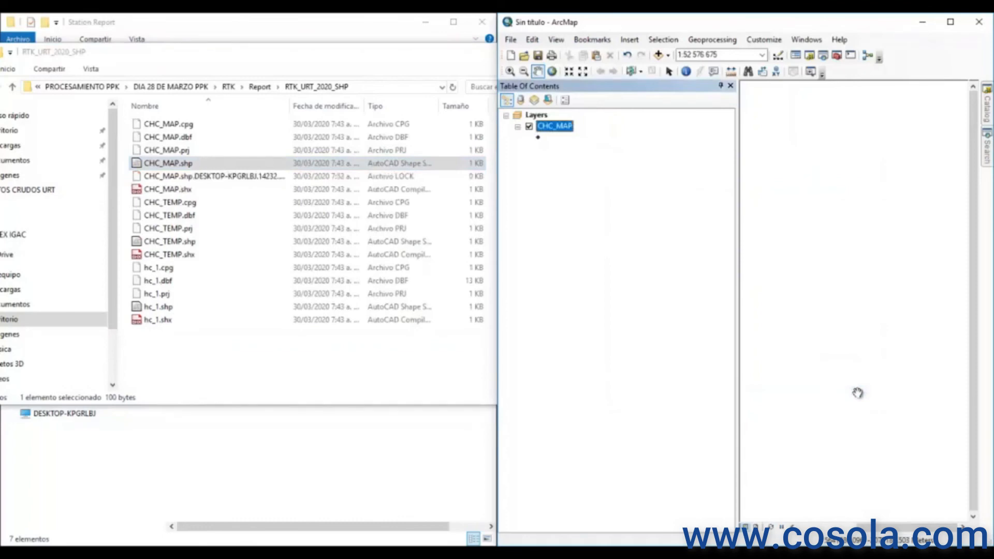
right_click(546, 128)
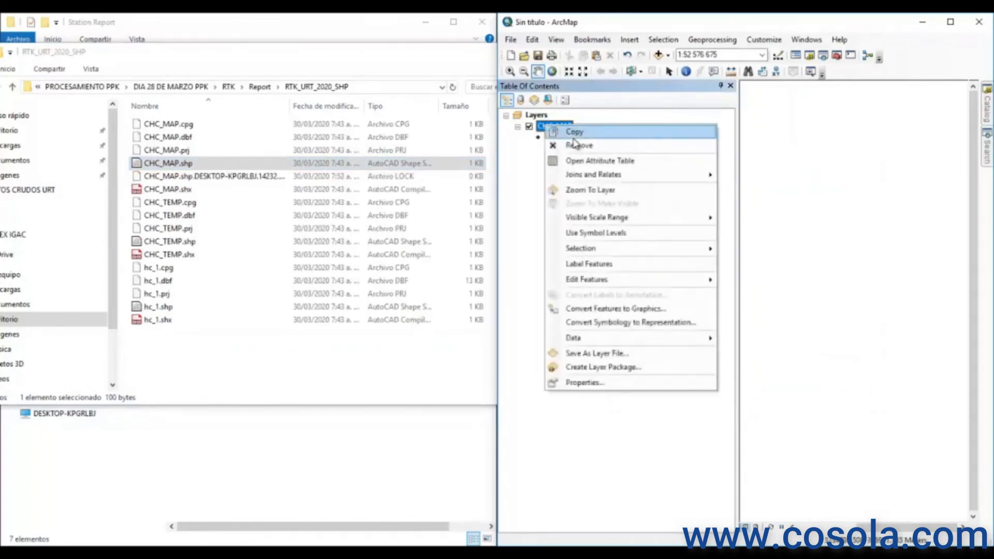
left_click(593, 192)
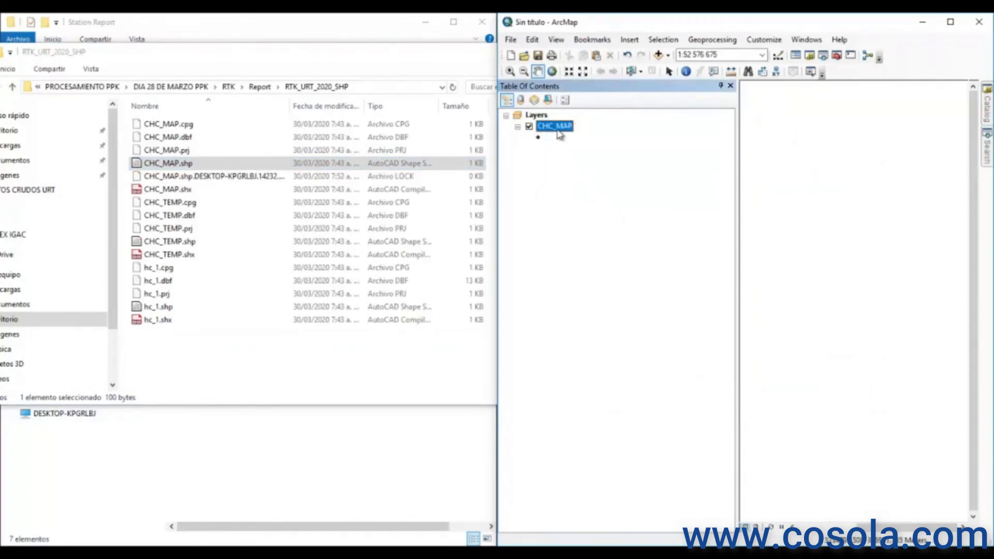
right_click(559, 134)
left_click(595, 150)
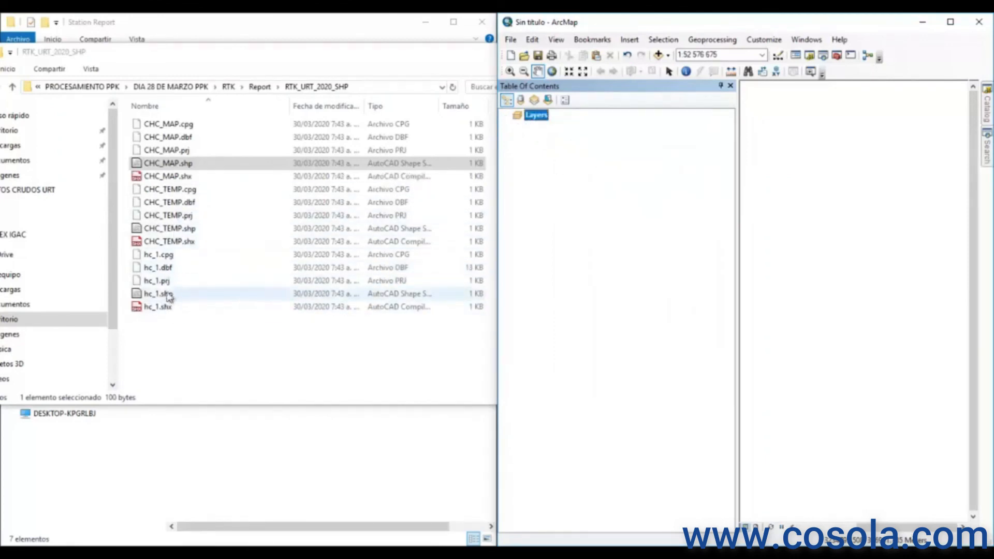
- Add the hc_1.shp shapefile to the ArcMap map, dismiss the coordinate system warning, and symbolize its points with the green Triangle 2 marker
left_click(161, 295)
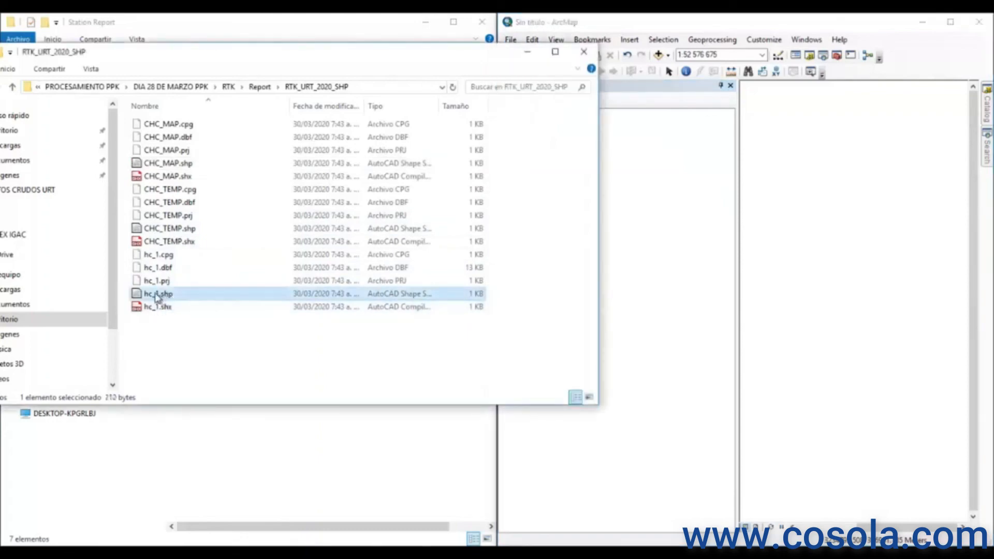
left_click_drag(157, 297, 834, 298)
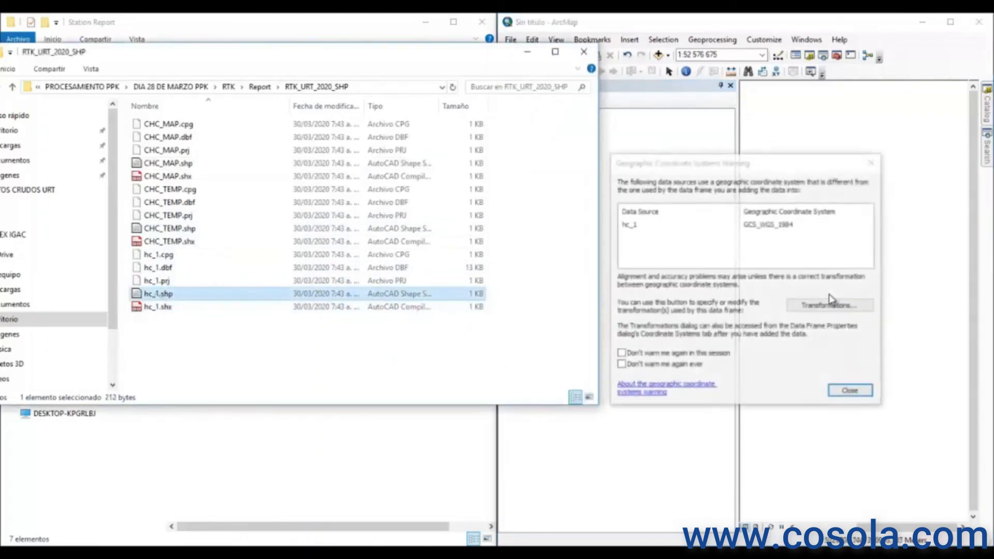
left_click(849, 391)
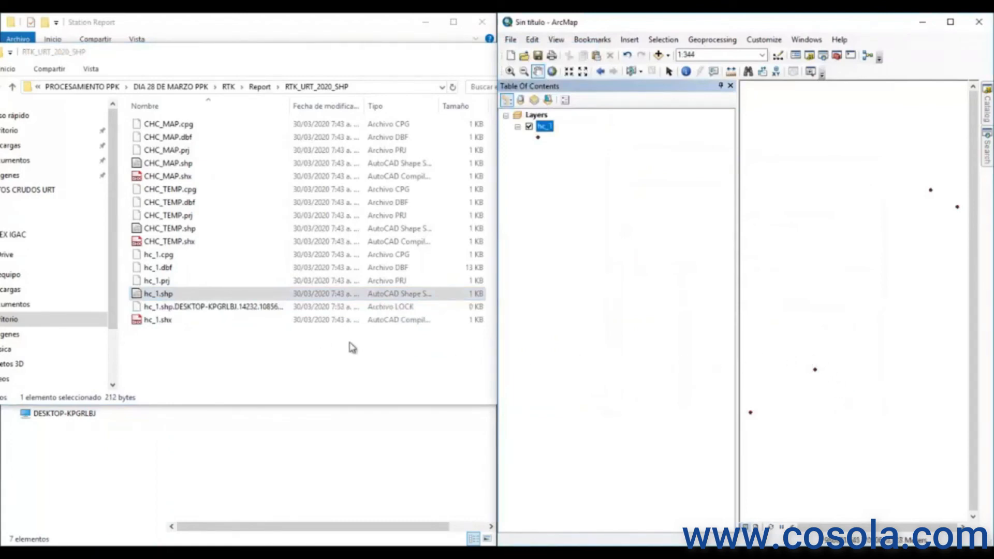
left_click(539, 138)
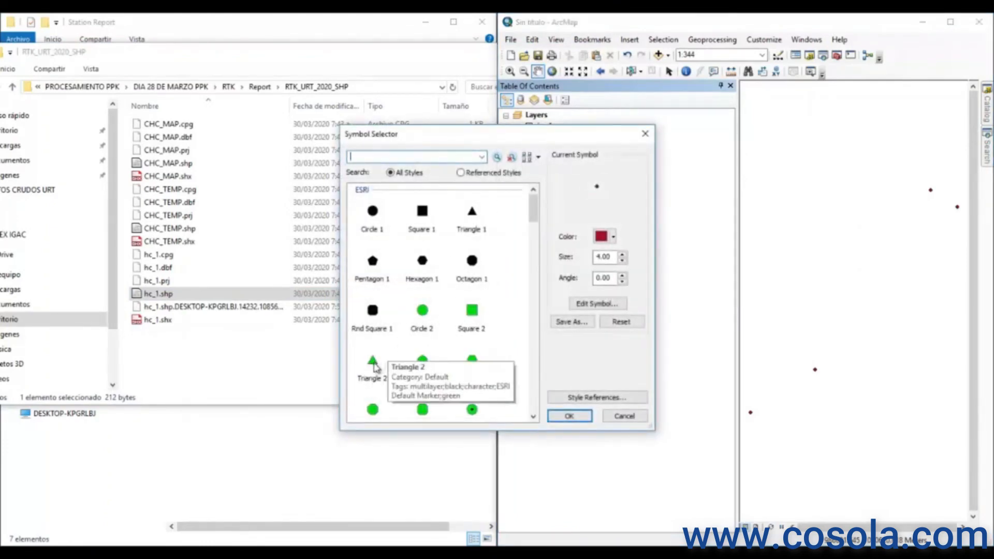
left_click(373, 363)
left_click(569, 416)
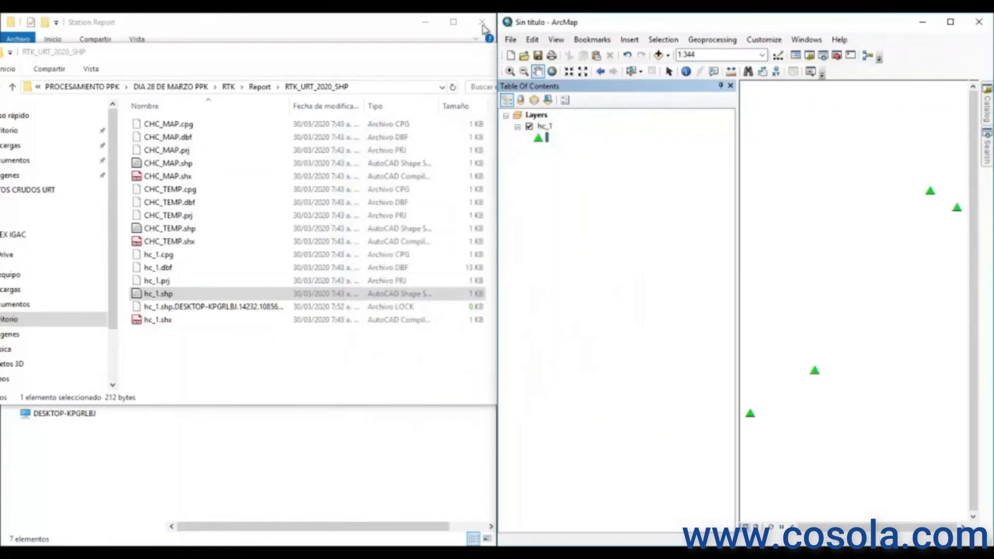
- Get the RTK_URT_2020_SHP folder out of the way and add DATOS CRUDOS.shp from the Station Report folder to the map
left_click(445, 55)
left_click(533, 58)
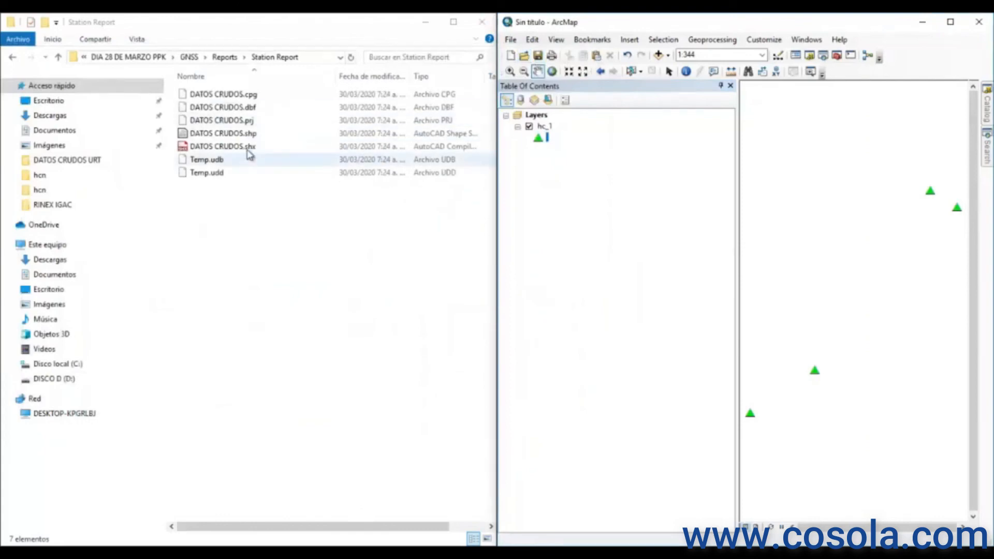
left_click(238, 135)
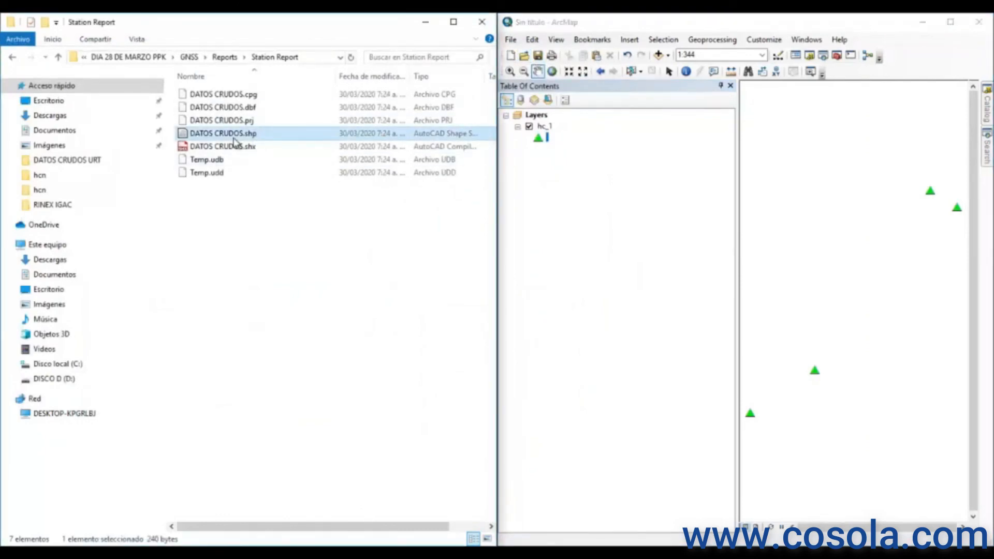
left_click(234, 136)
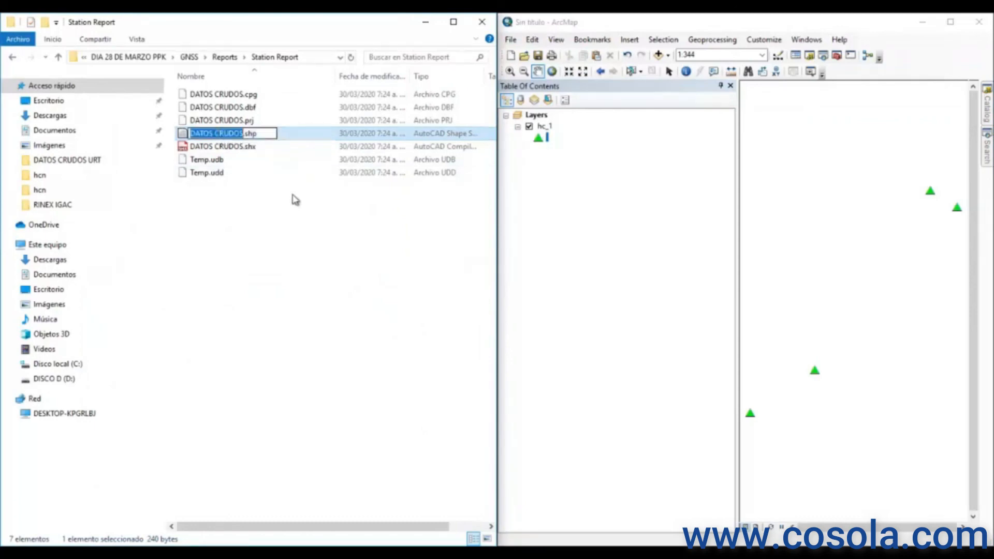
left_click_drag(269, 136, 789, 251)
left_click(233, 133)
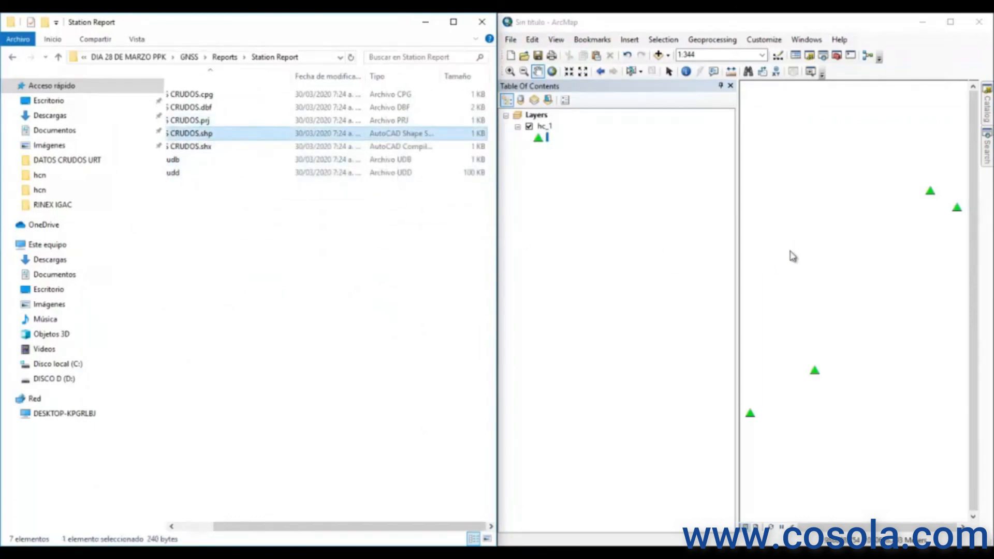
left_click(849, 392)
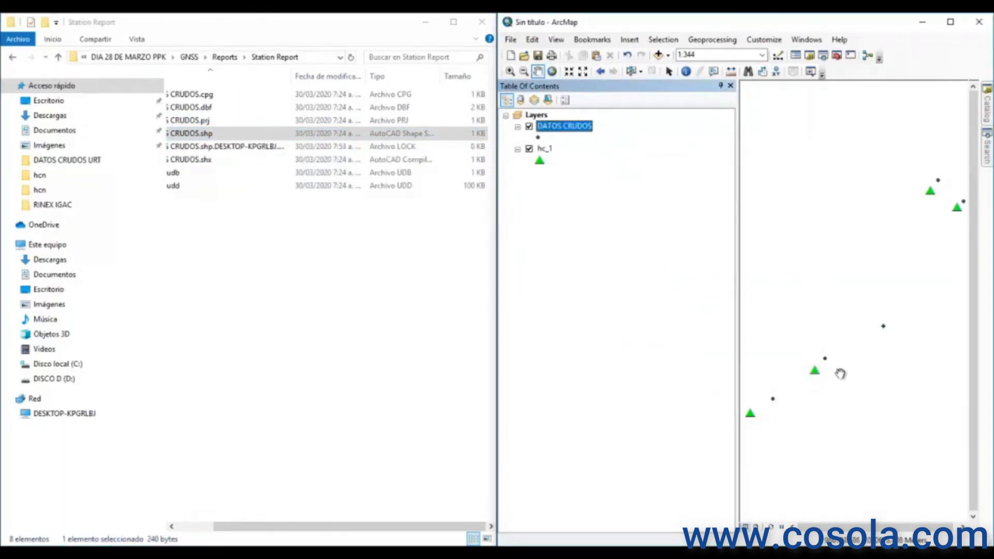
- Symbolize the DATOS CRUDOS points with the Triangle 2 marker in red
left_click(539, 138)
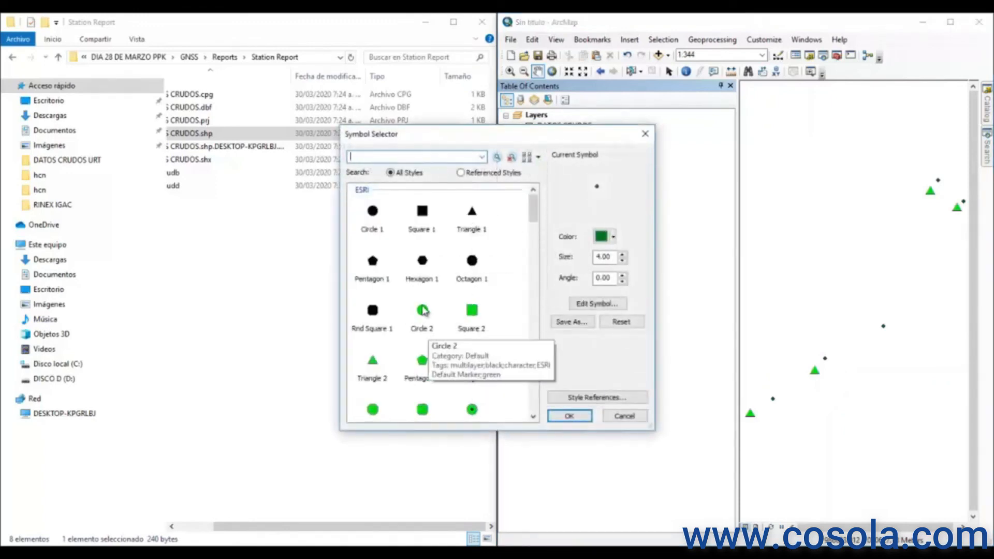
scroll(409, 311, "down", 2)
left_click(373, 285)
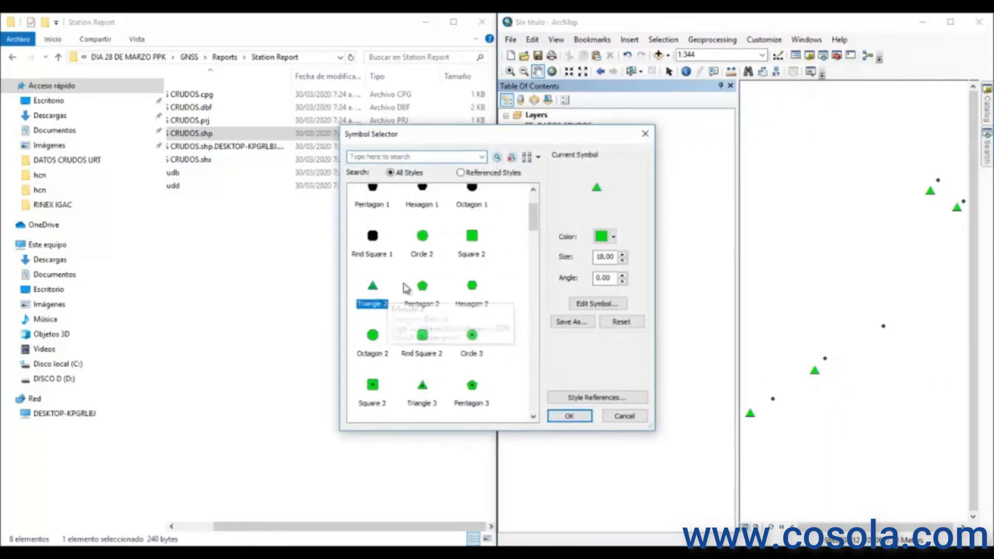
left_click(602, 236)
left_click(617, 292)
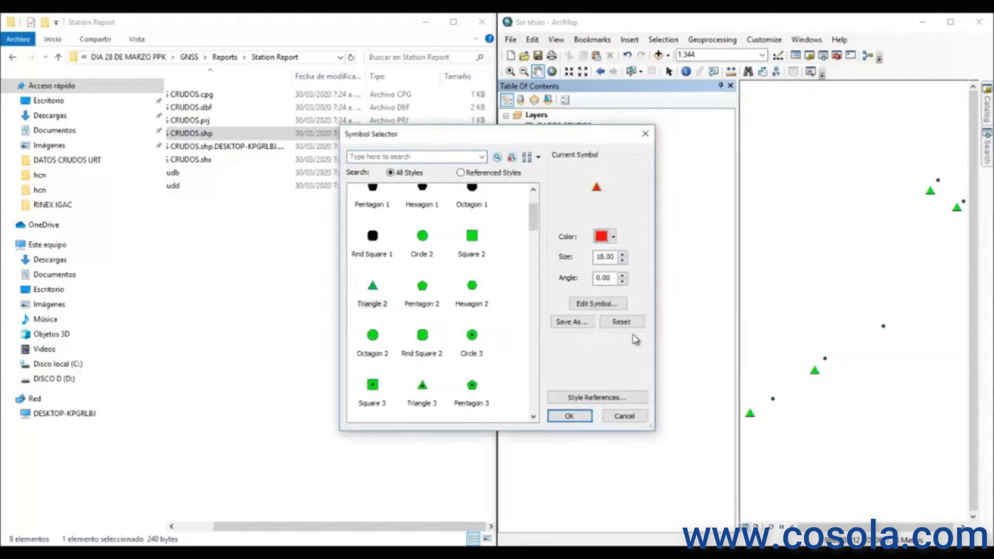
left_click(570, 416)
- Turn on feature labels for the hc_1 and DATOS CRUDOS layers
left_click_drag(861, 290, 846, 280)
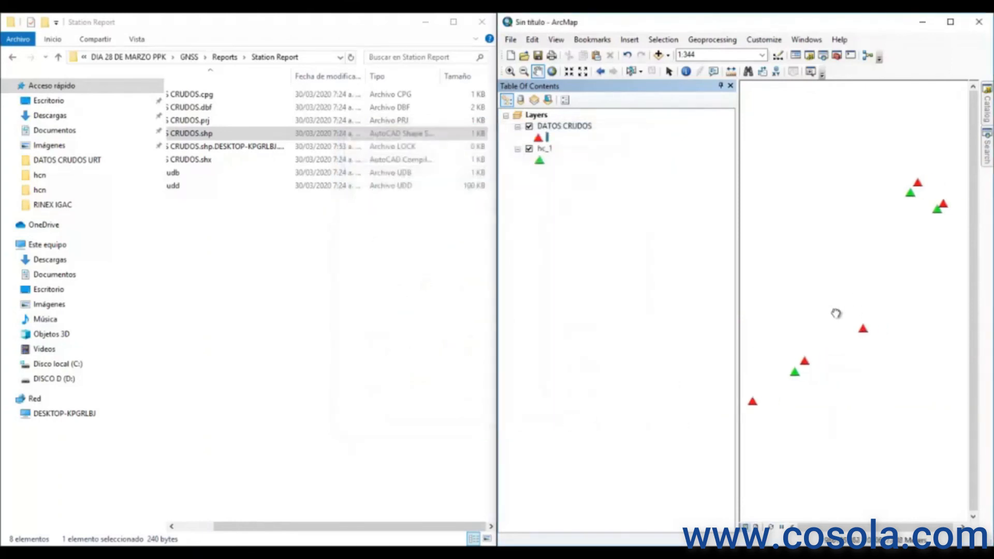
right_click(547, 152)
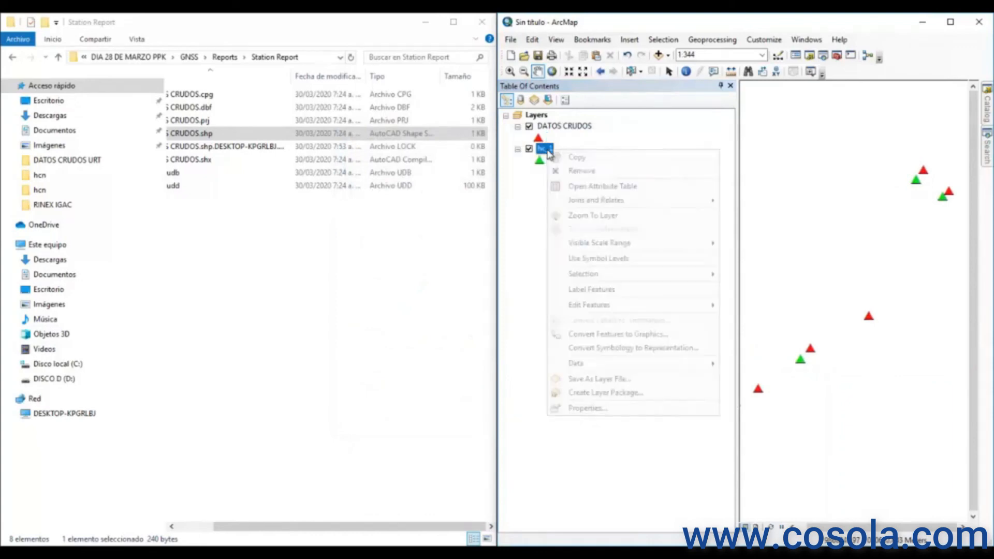
left_click(609, 292)
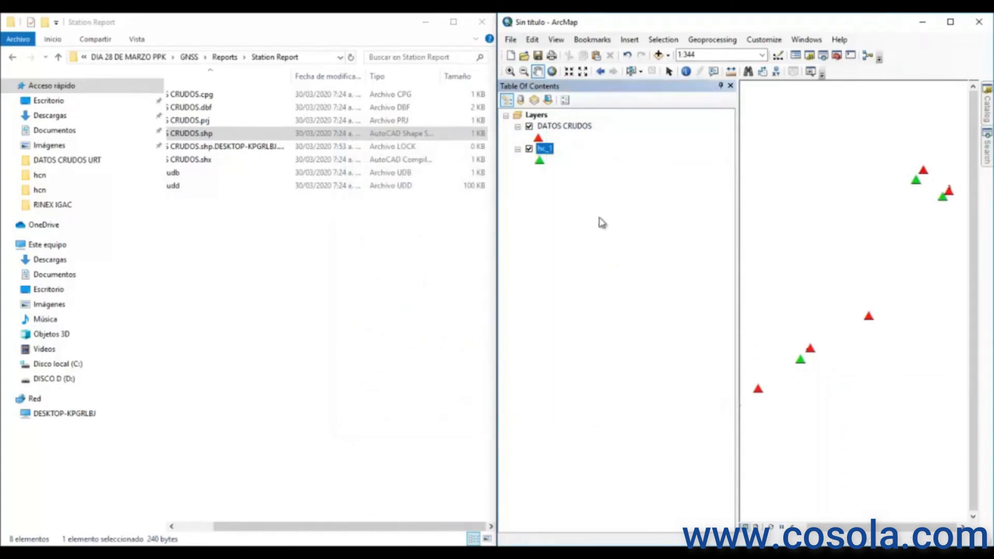
right_click(559, 127)
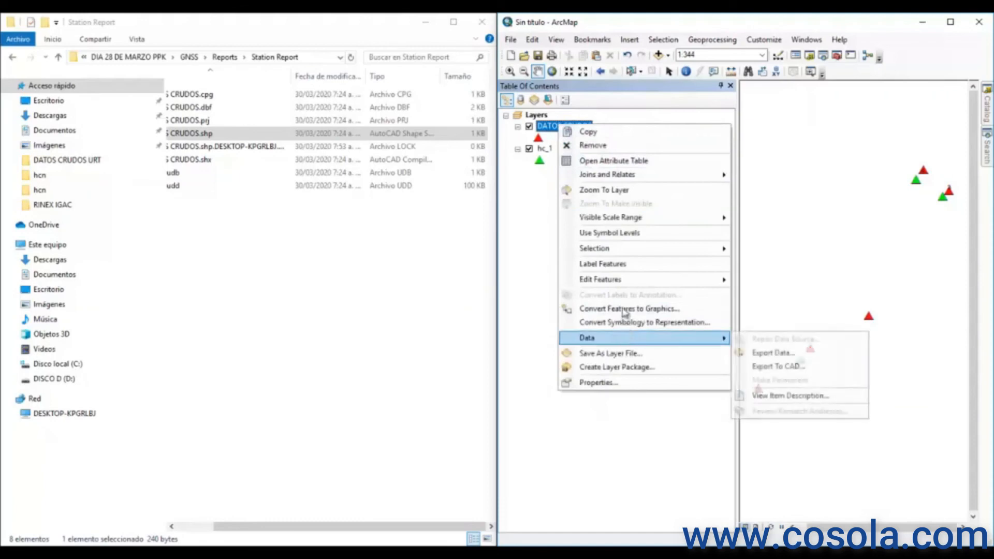
left_click(640, 265)
- Maximize the ArcMap window and compare the positions of the labelled hc_1 and DATOS CRUDOS points at different scales
left_click_drag(868, 370, 794, 472)
scroll(854, 290, "down", 5)
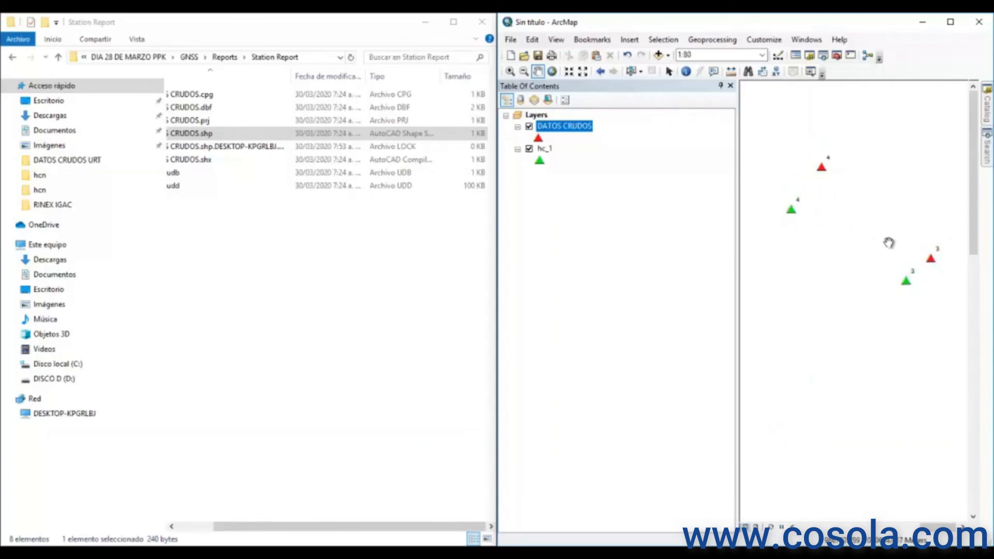
left_click_drag(866, 304, 833, 328)
scroll(817, 373, "down", 5)
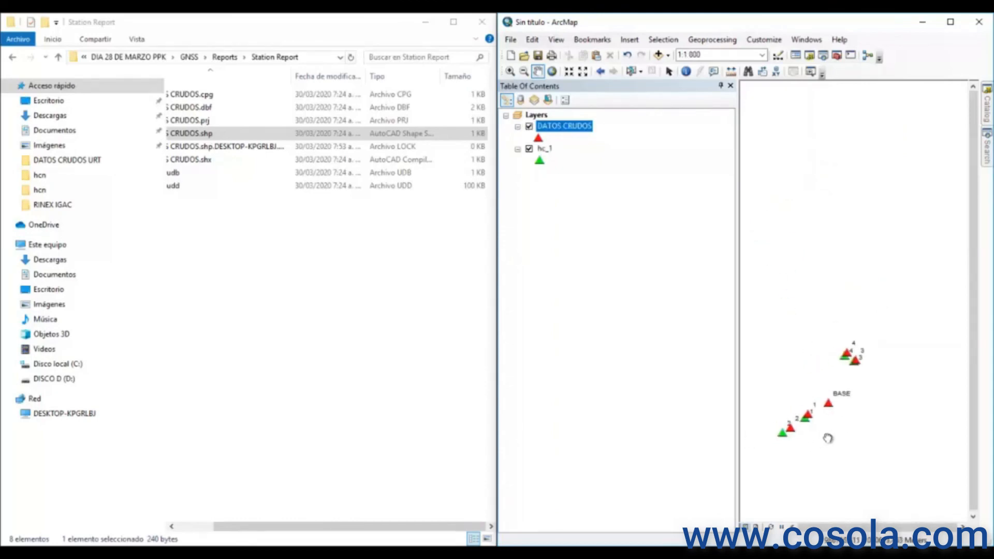
left_click(950, 21)
scroll(847, 406, "up", 3)
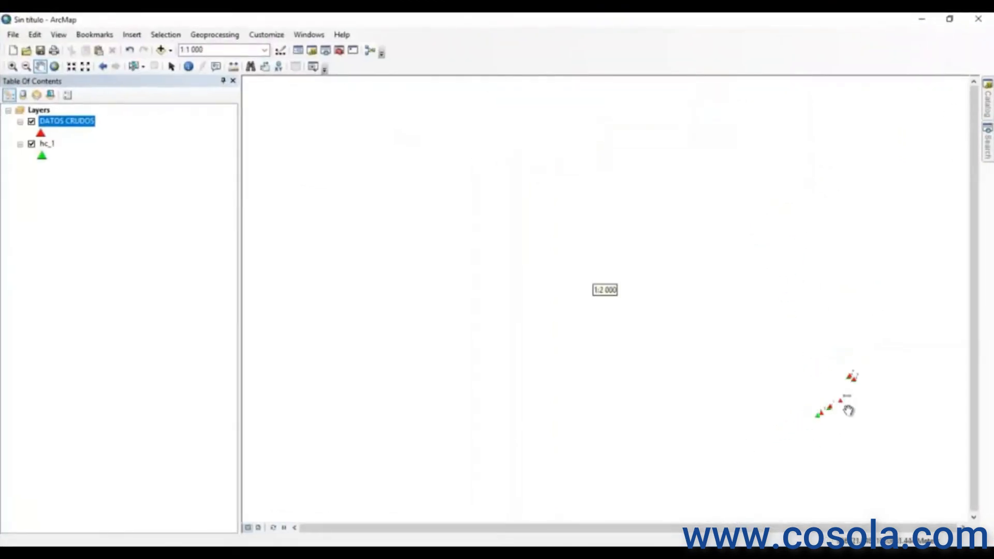
scroll(670, 302, "up", 1)
left_click_drag(646, 334, 609, 271)
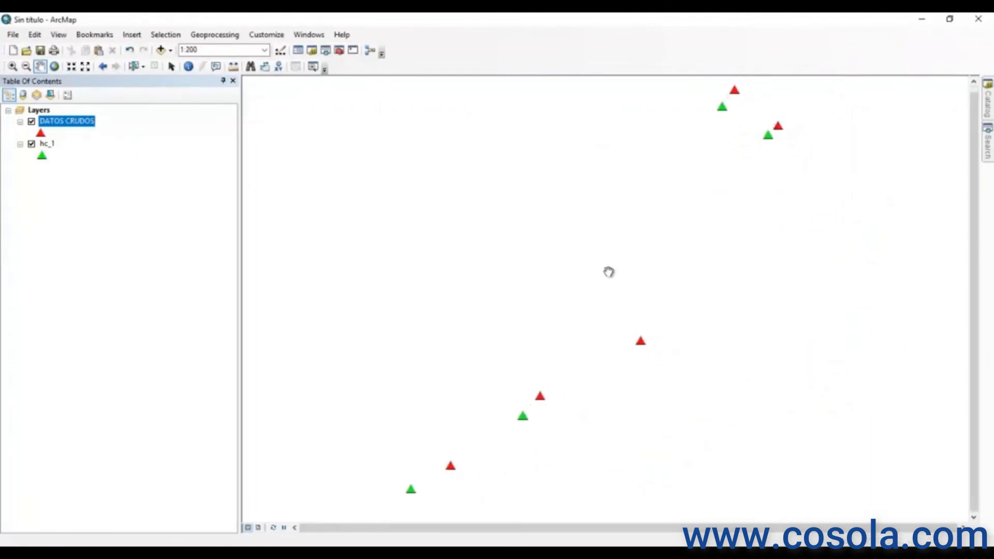
- Add the Imagery basemap, dismiss the coordinate system warning, and check both point layers against it
left_click(171, 51)
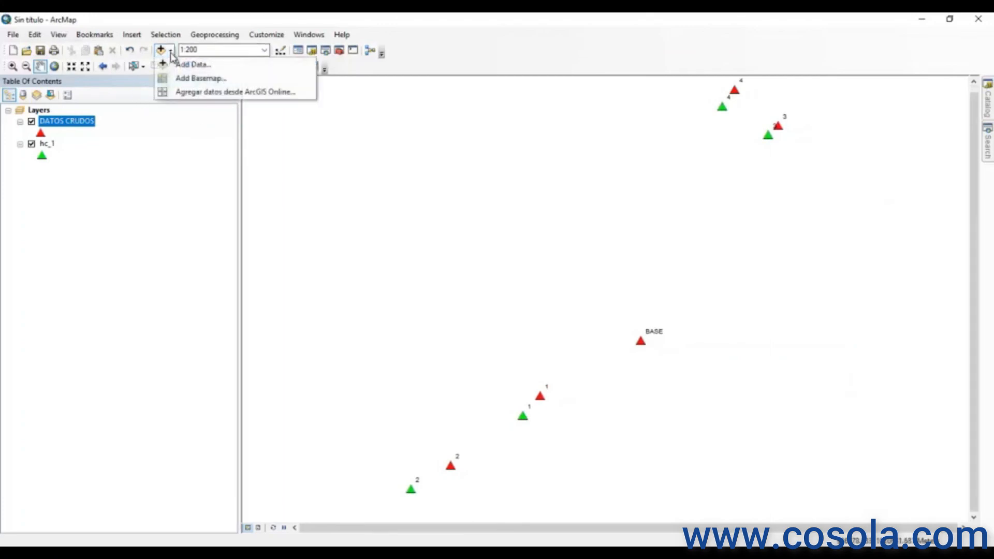
left_click(204, 77)
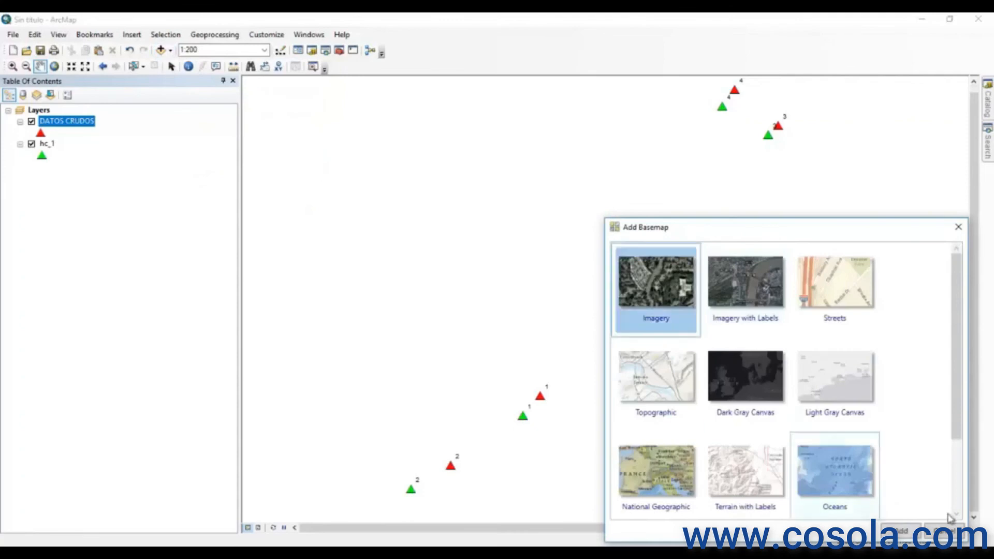
left_click(901, 530)
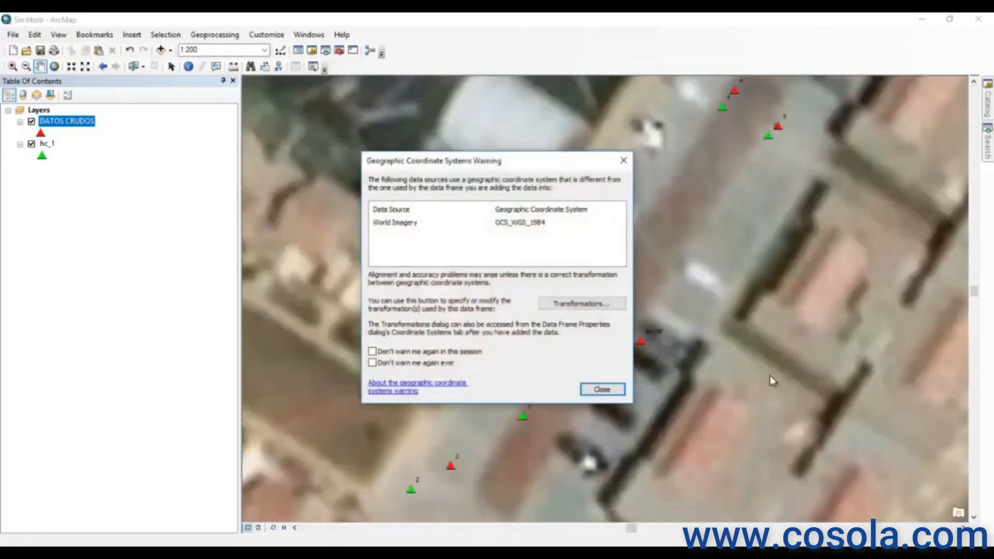
left_click(602, 389)
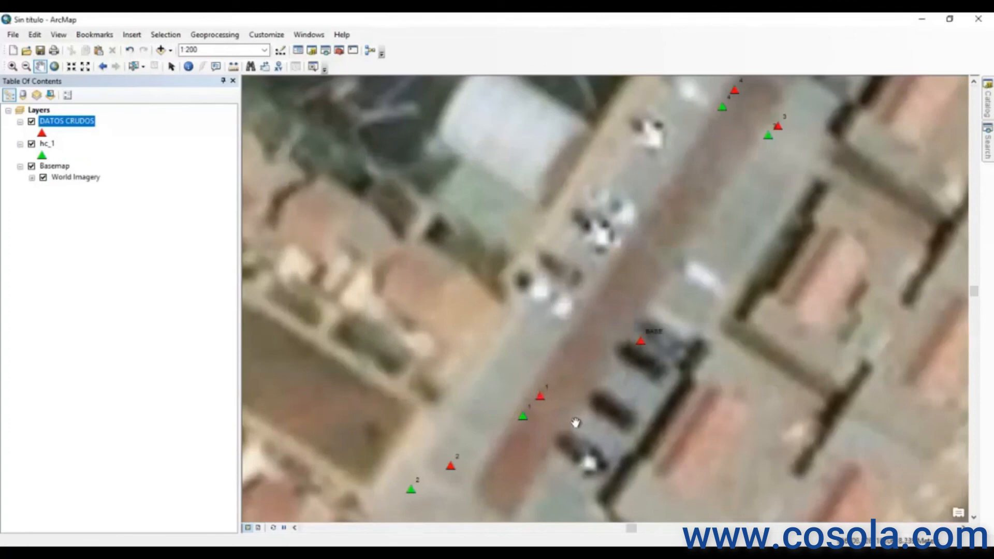
left_click_drag(575, 413, 570, 432)
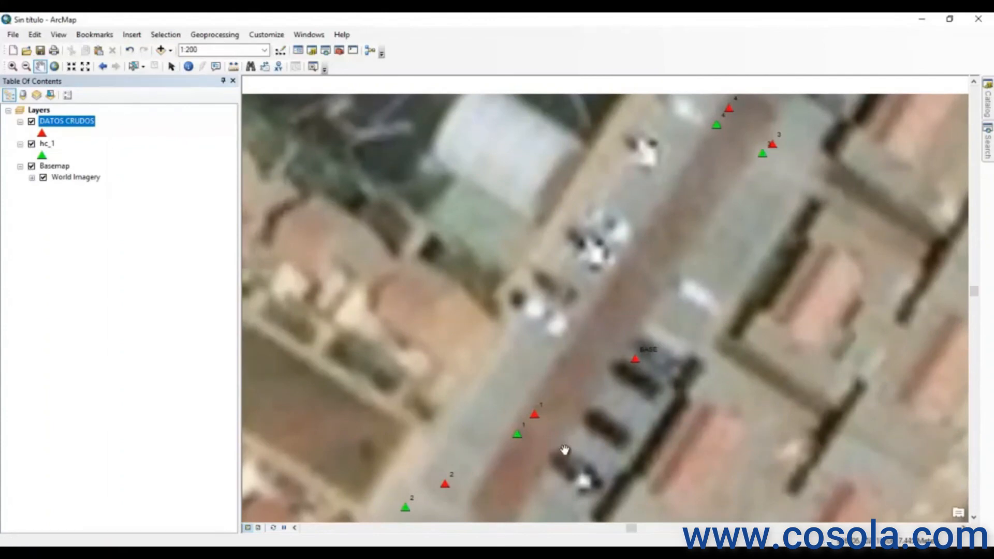
scroll(565, 450, "down", 2)
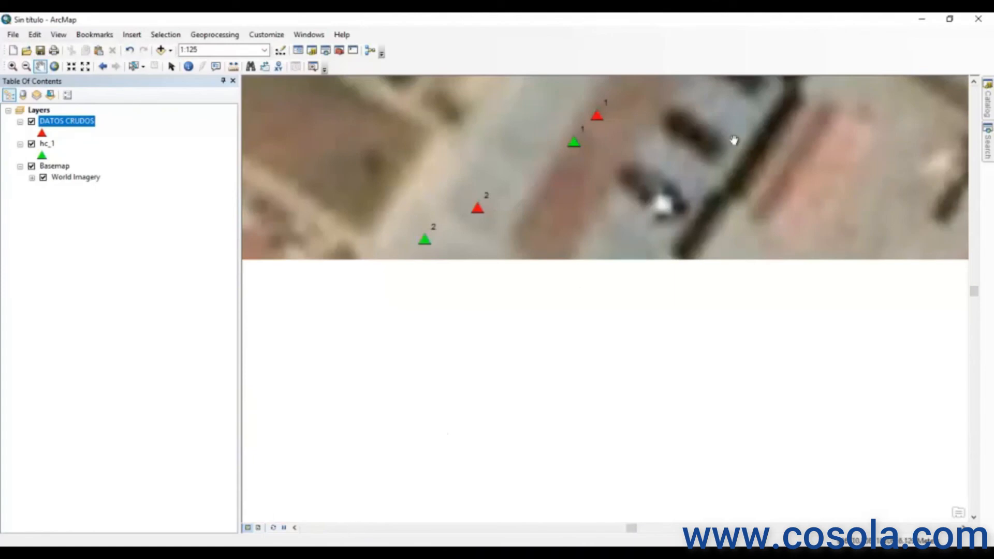
- Minimize ArcMap and the Station Report folder, switch to CHC Geomatics Office 2, and review the project map and GNSS station coordinates
left_click(921, 19)
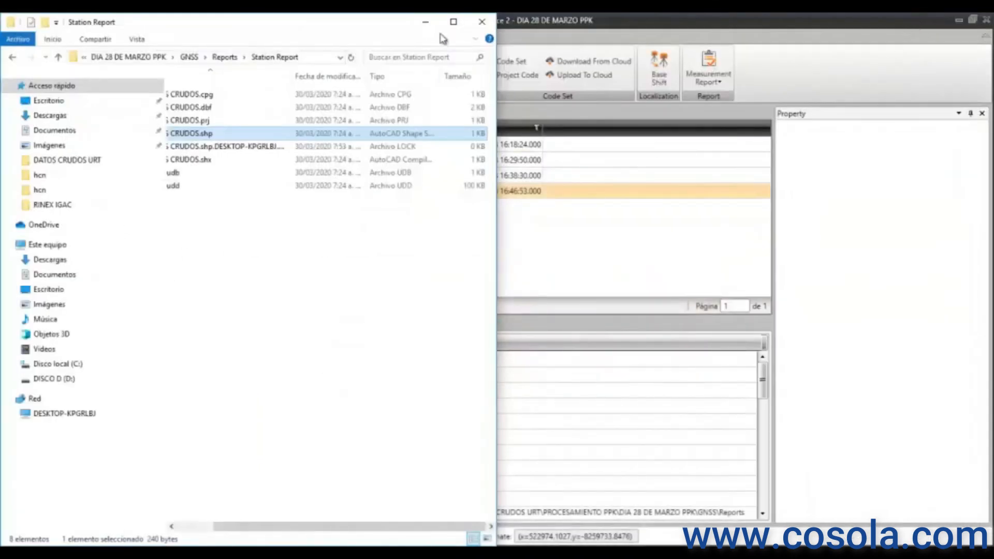
left_click(425, 21)
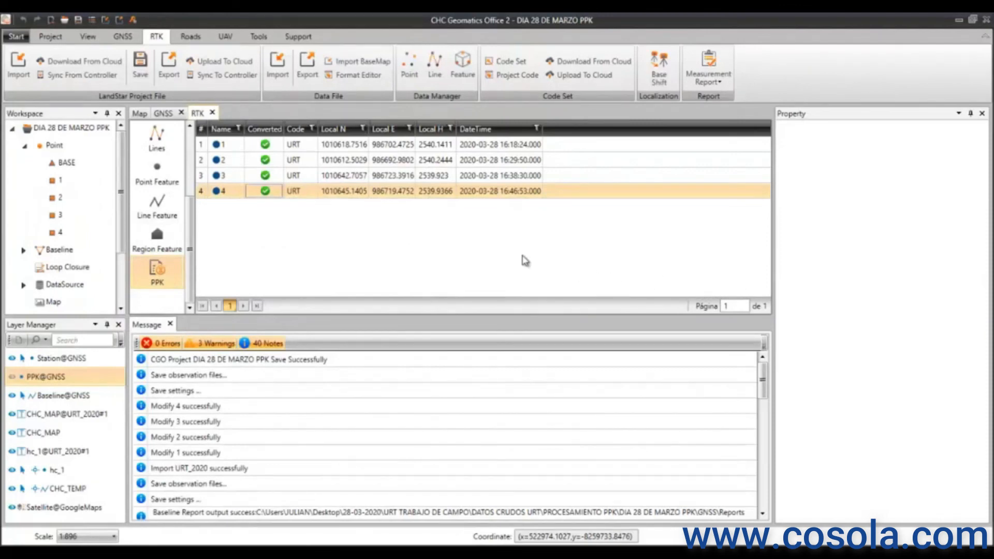
left_click(164, 118)
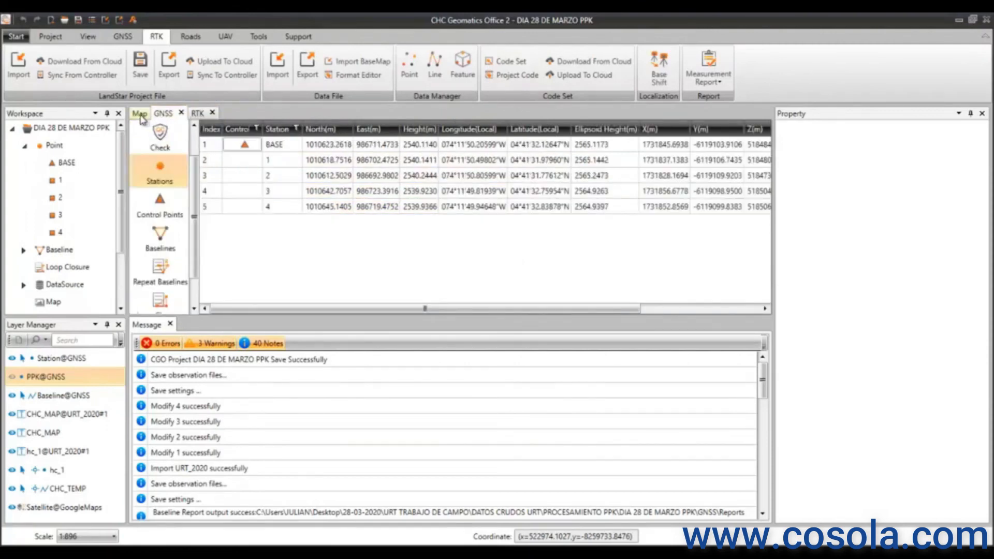
left_click(140, 115)
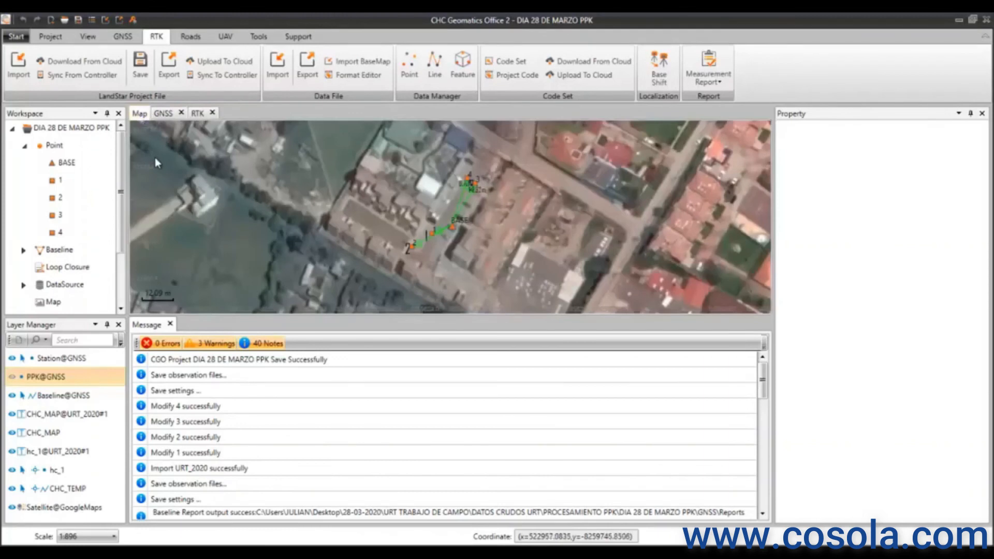
left_click(164, 114)
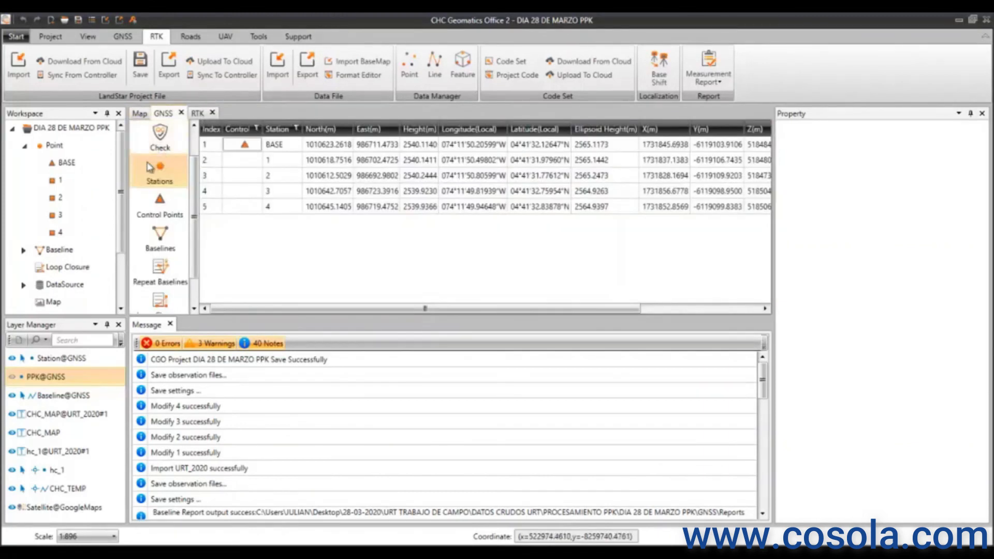
scroll(191, 165, "up", 1)
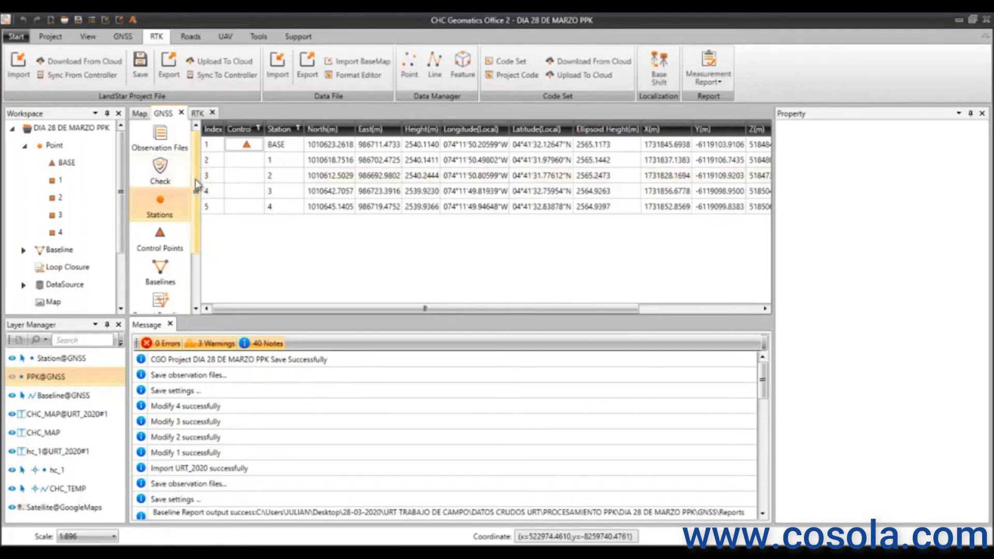
scroll(197, 185, "down", 3)
scroll(197, 184, "up", 3)
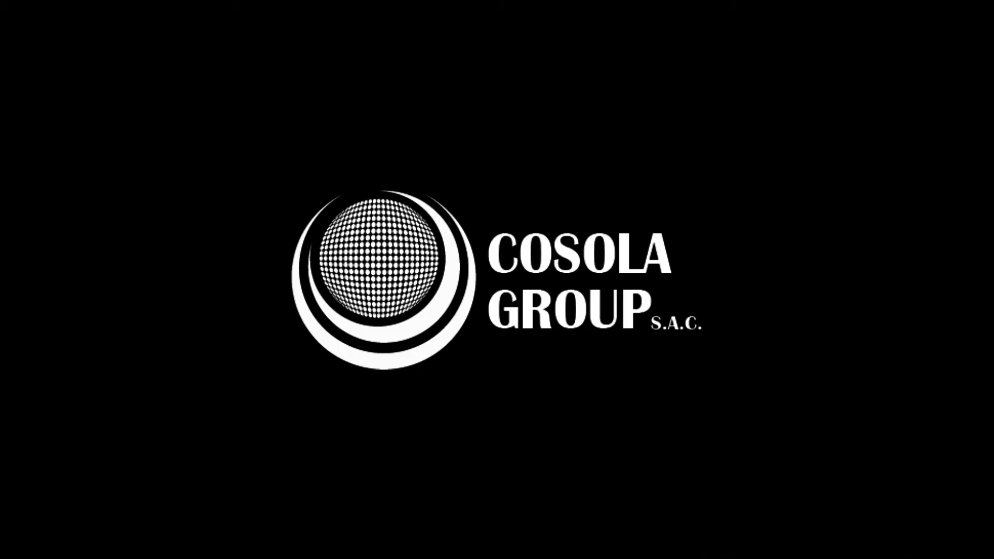